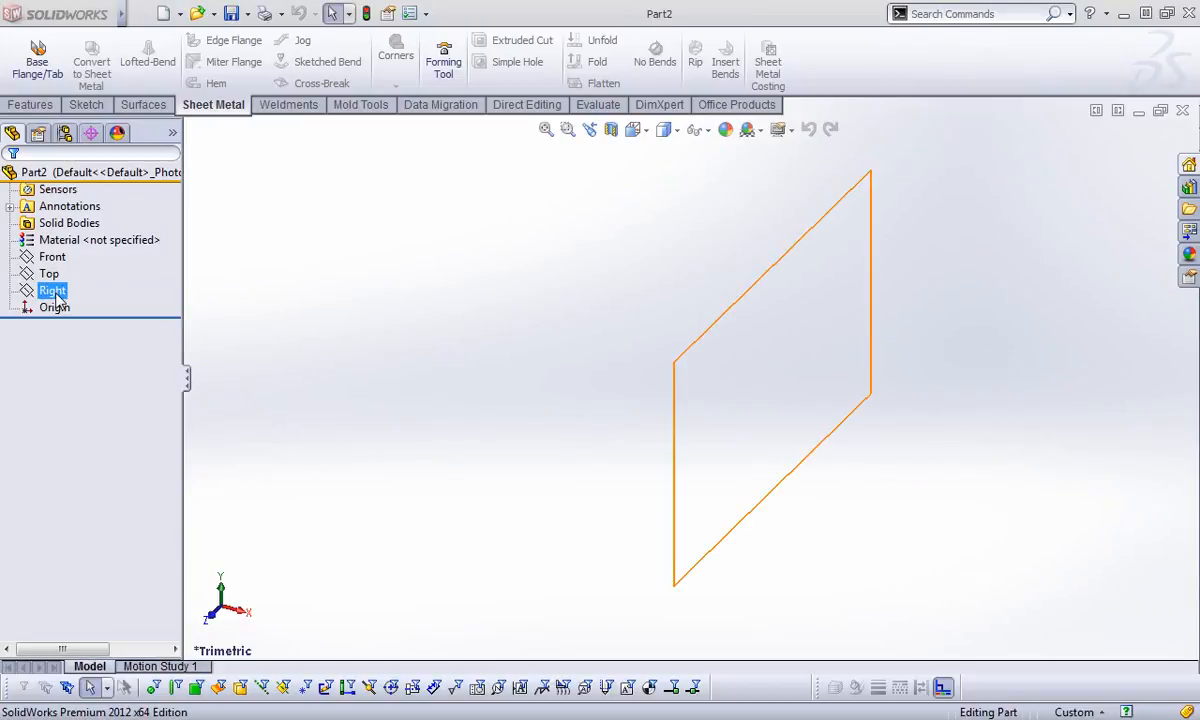
# Sketch an L profile on the Right plane: a vertical line down to the origin, then a horizontal line about 4.43 in long
pyautogui.click(55, 290)
pyautogui.click(74, 268)
pyautogui.press('s')
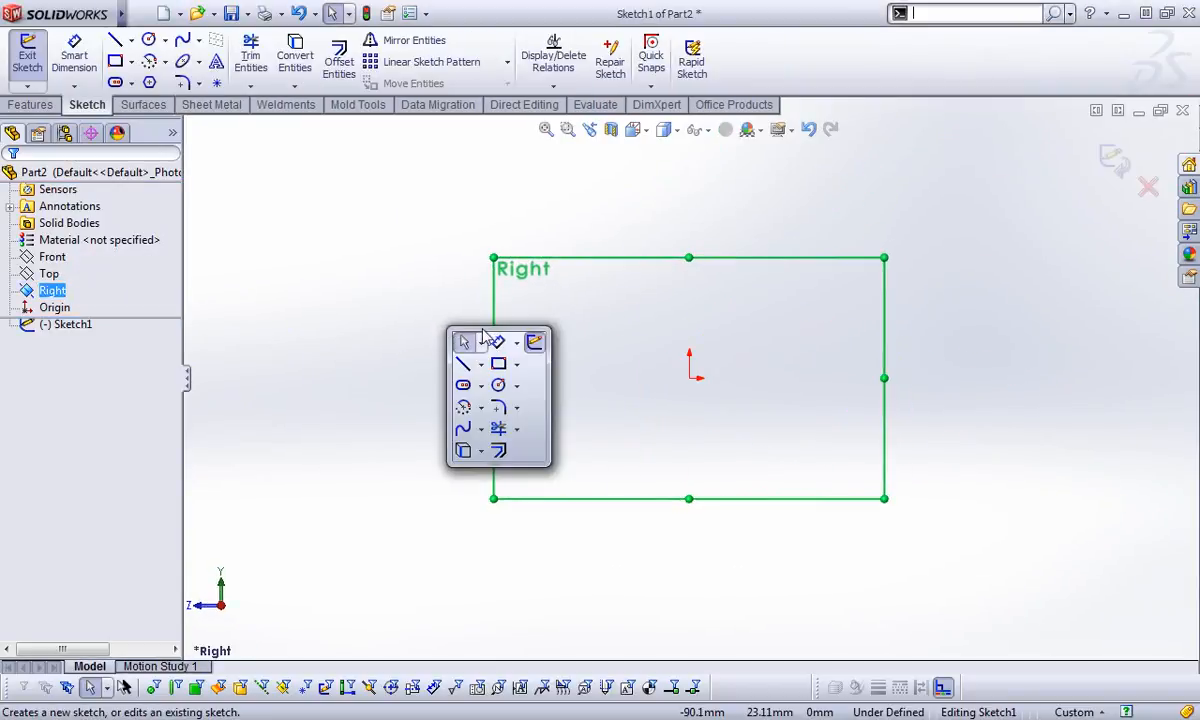
pyautogui.click(463, 366)
pyautogui.click(688, 196)
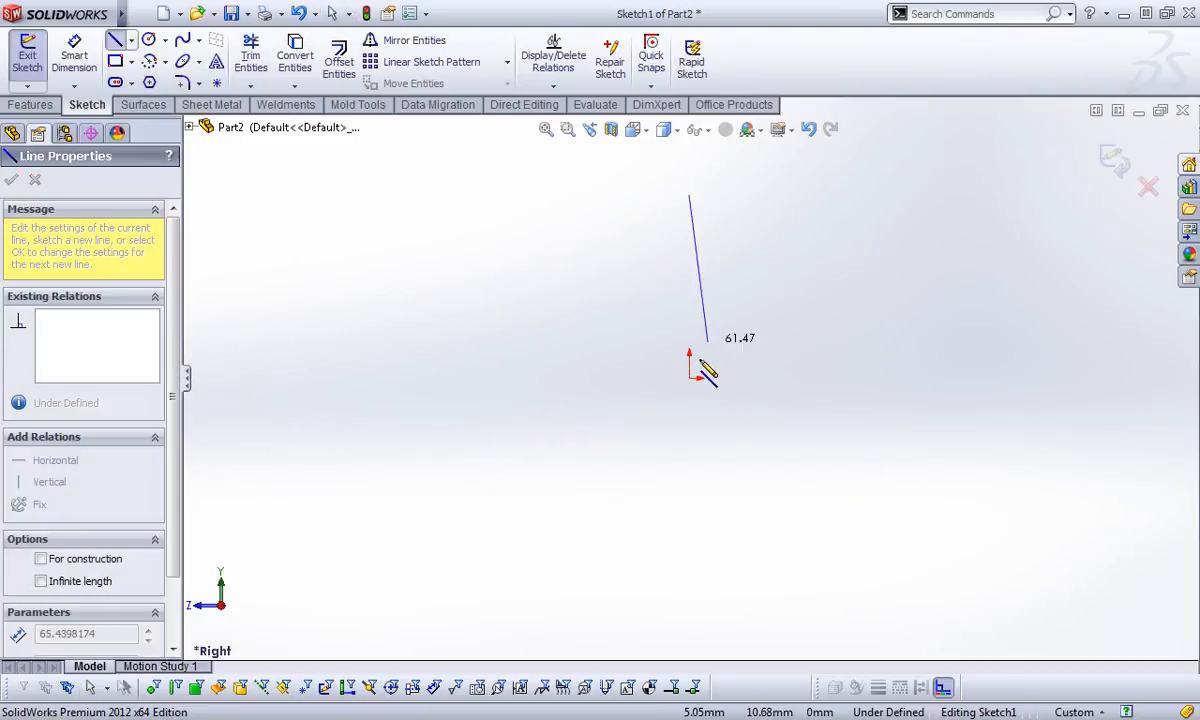
pyautogui.click(689, 378)
pyautogui.click(961, 378)
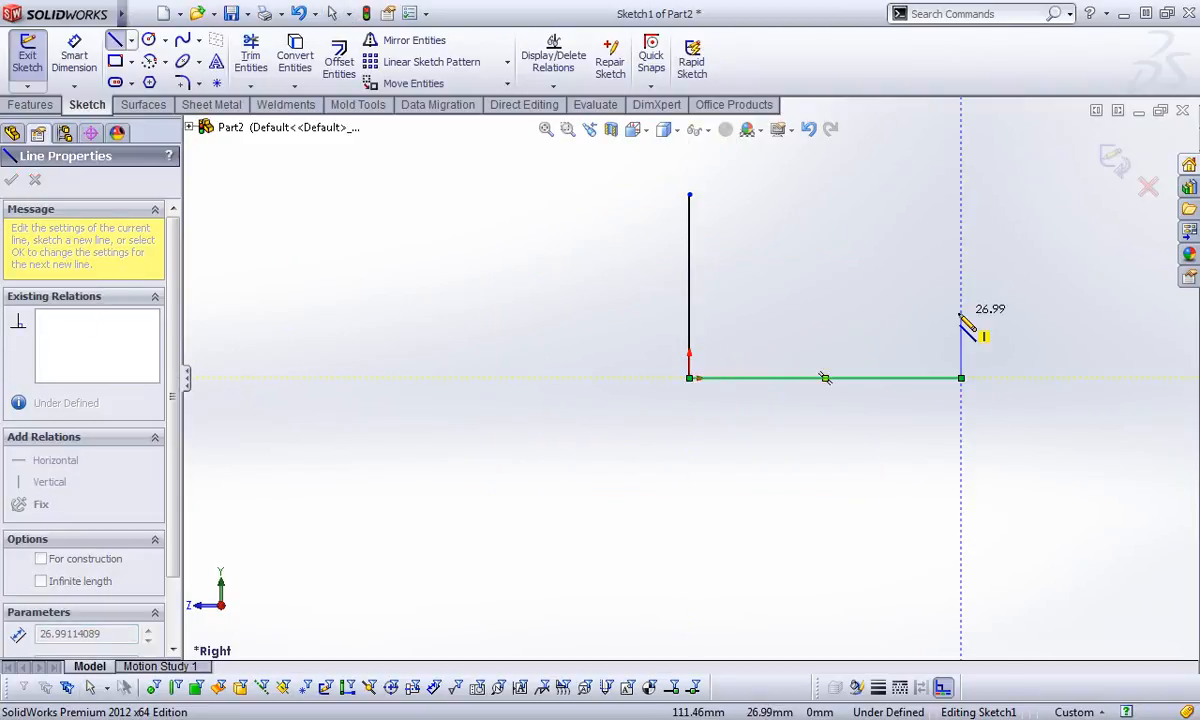
pyautogui.press('Escape')
# Switch the document units to IPS (inch, pound, second)
pyautogui.press('z')
pyautogui.click(1080, 712)
pyautogui.click(988, 640)
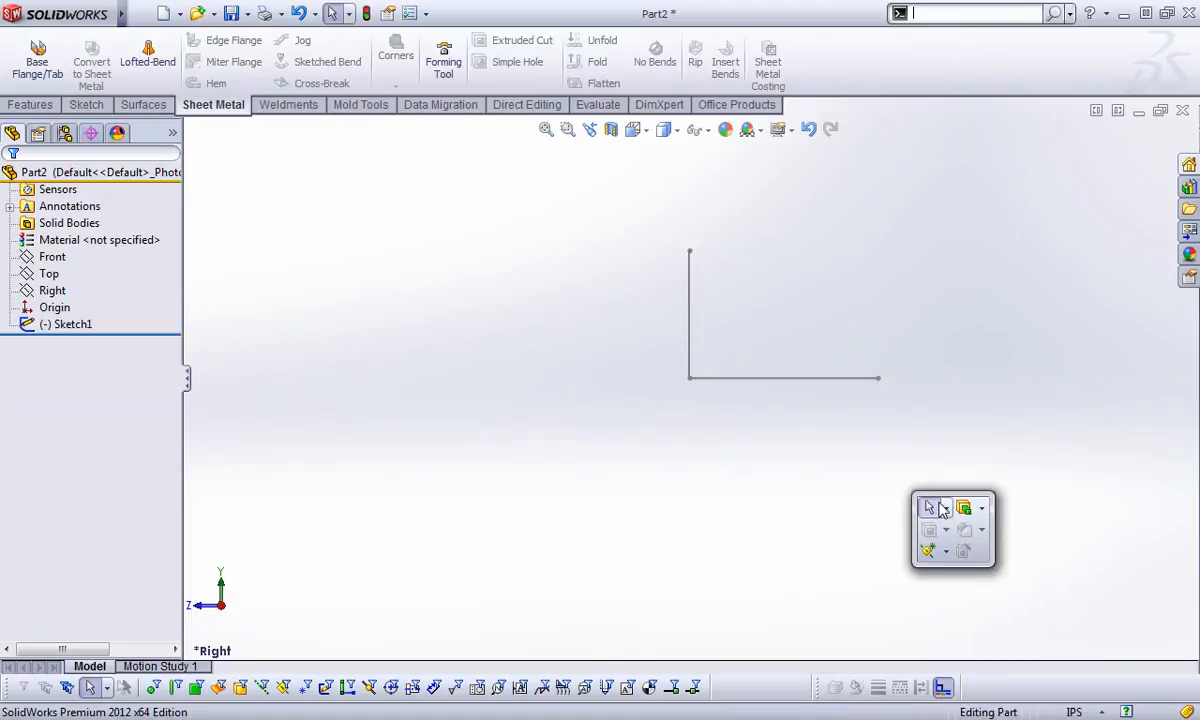
# Reopen the L-profile sketch for editing and dimension its horizontal line at 4 in
pyautogui.rightClick(856, 380)
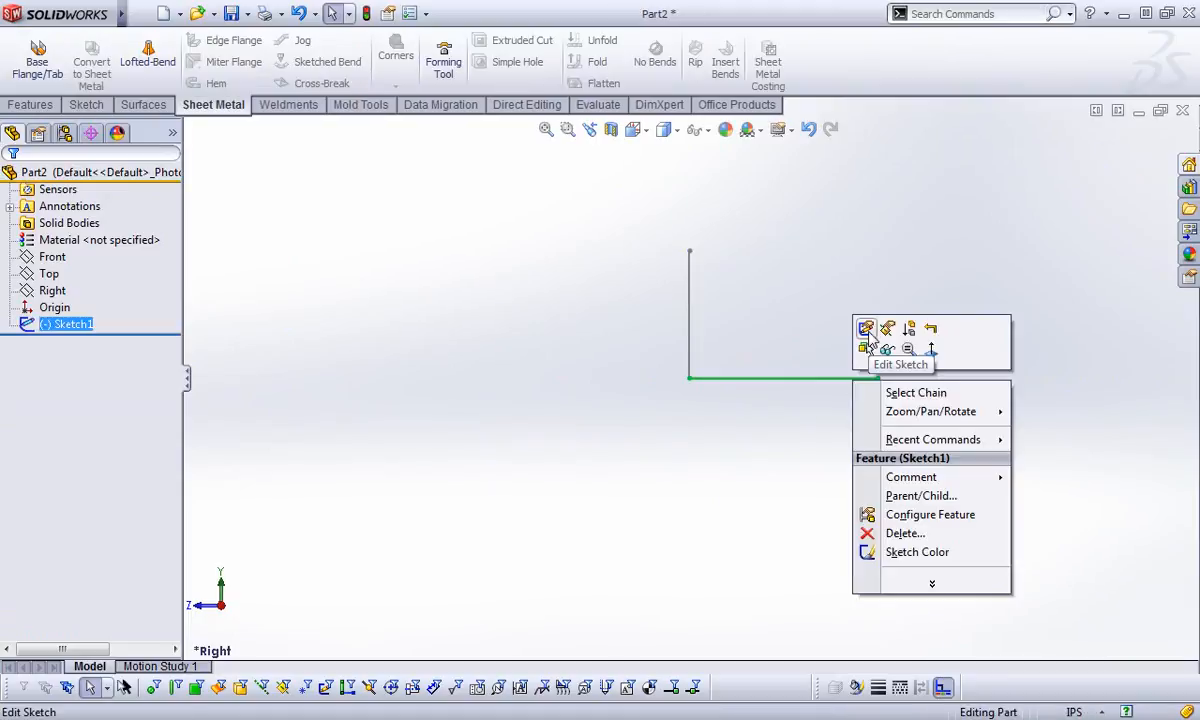
pyautogui.click(868, 340)
pyautogui.press('s')
pyautogui.click(864, 328)
pyautogui.click(836, 379)
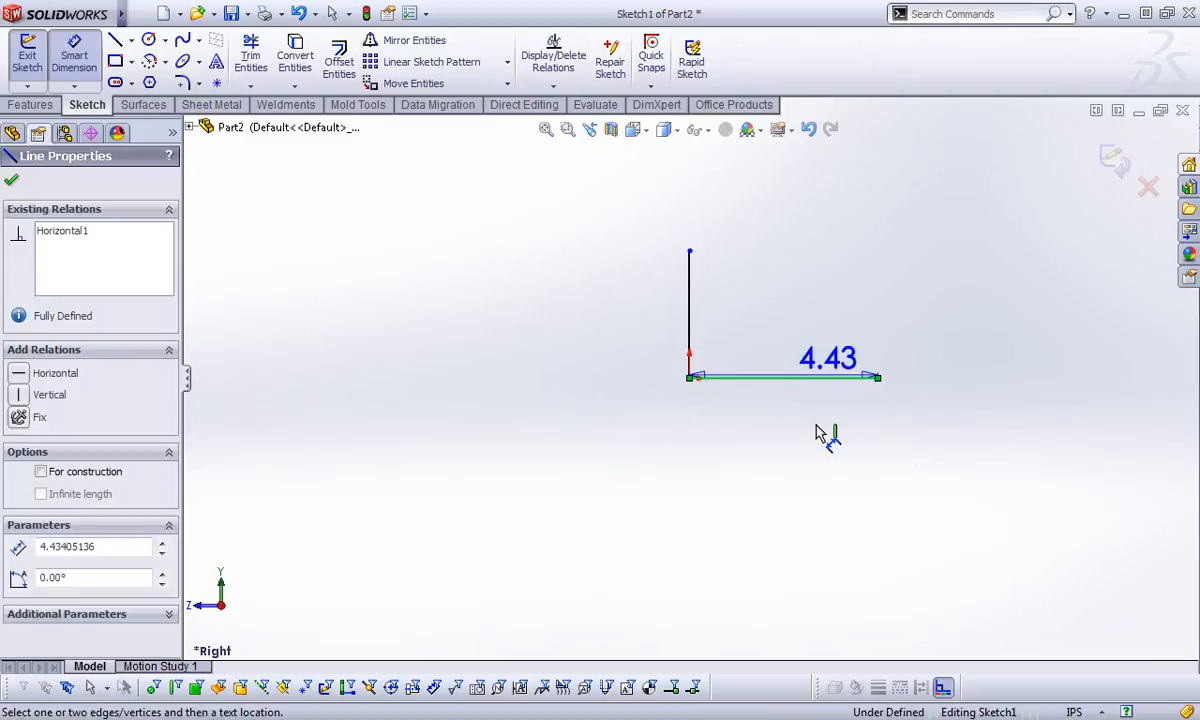
pyautogui.click(818, 425)
pyautogui.press('Return')
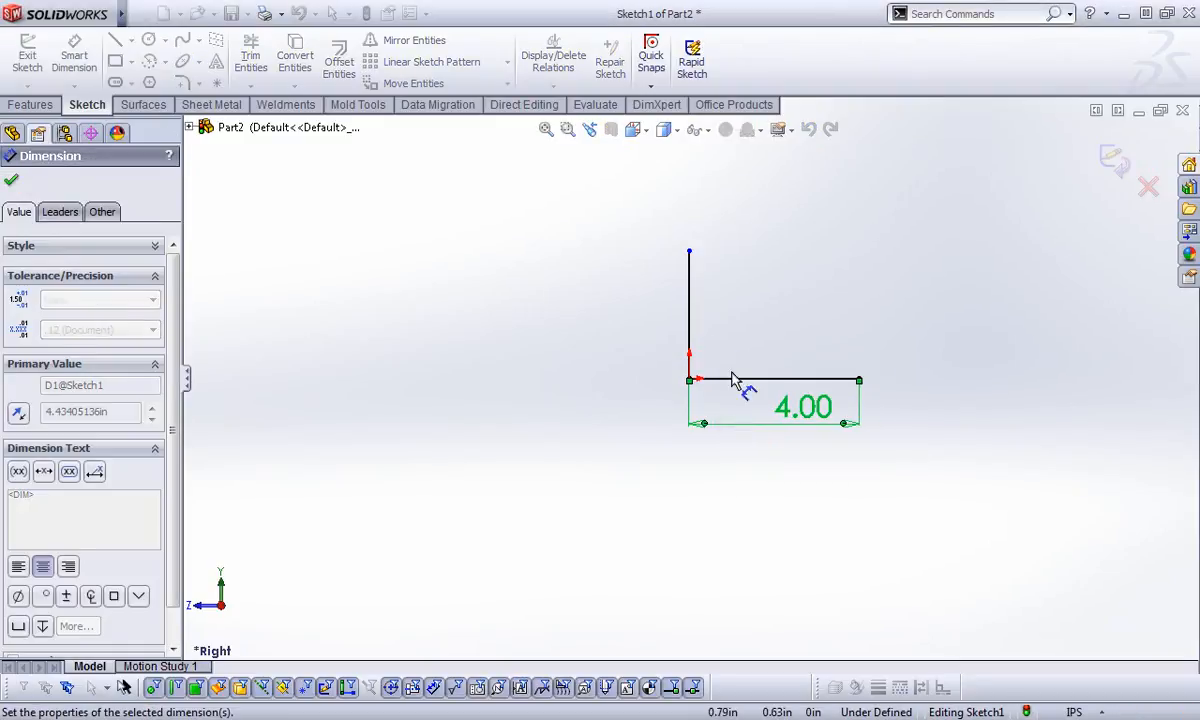
# Dimension the profile's vertical line at 2 in
pyautogui.click(689, 340)
pyautogui.click(645, 345)
pyautogui.write('2')
pyautogui.press('Return')
pyautogui.rightClick(552, 412)
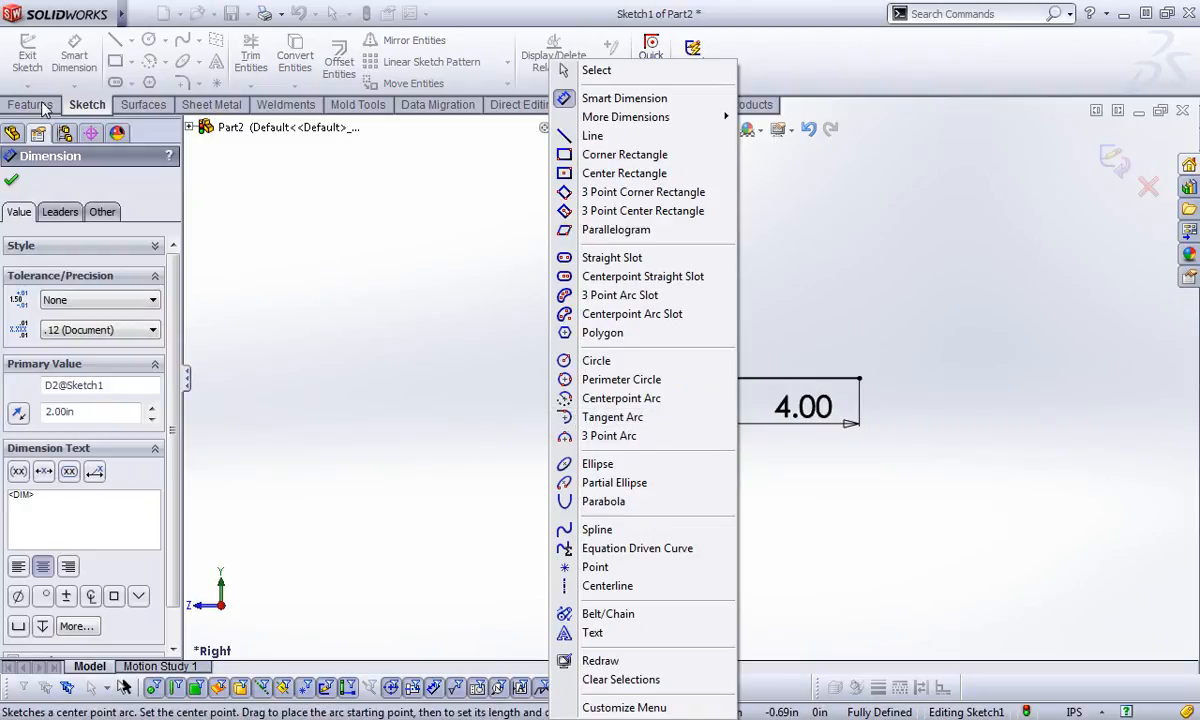
# Create a Base Flange from the L profile with a Mid Plane extent of 5.52 in
pyautogui.click(197, 105)
pyautogui.click(37, 58)
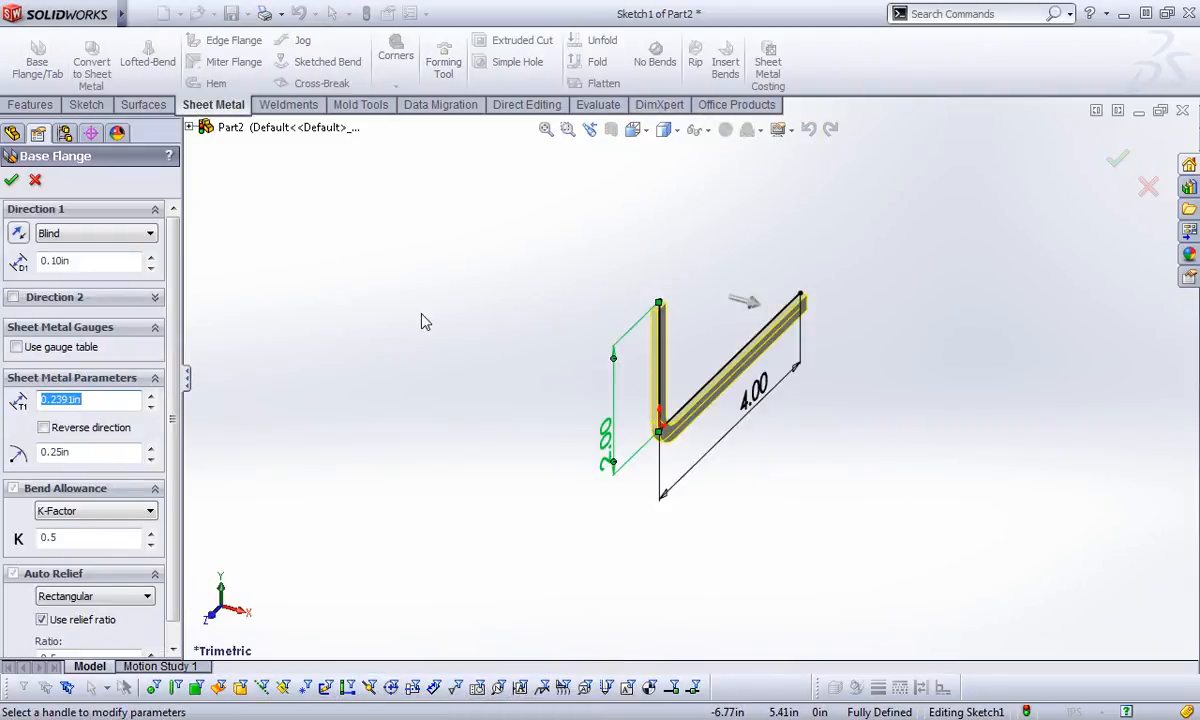
pyautogui.click(97, 512)
pyautogui.click(443, 284)
pyautogui.click(95, 233)
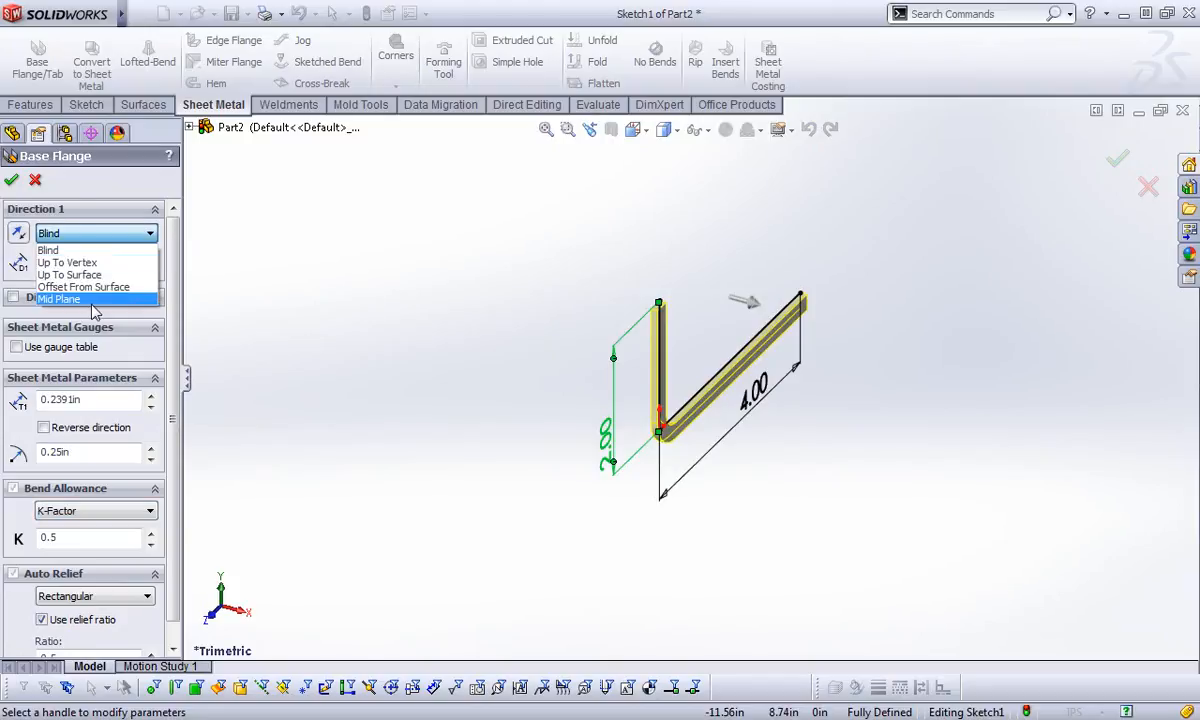
pyautogui.click(60, 297)
pyautogui.click(757, 313)
pyautogui.rightClick(814, 217)
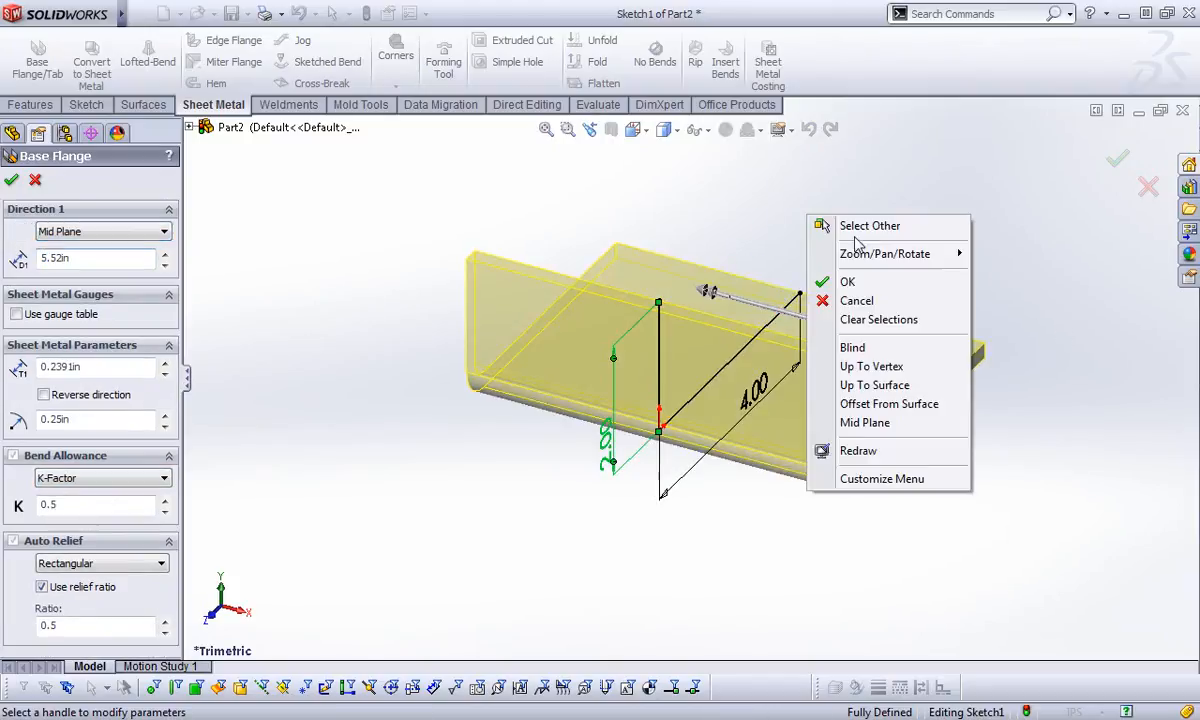
pyautogui.click(854, 284)
# Start a sketch on the Right plane and offset the bracket's inner profile edges, including the bend arc, 0.10 in into the material
pyautogui.moveTo(944, 382); pyautogui.dragTo(704, 391, button='middle')
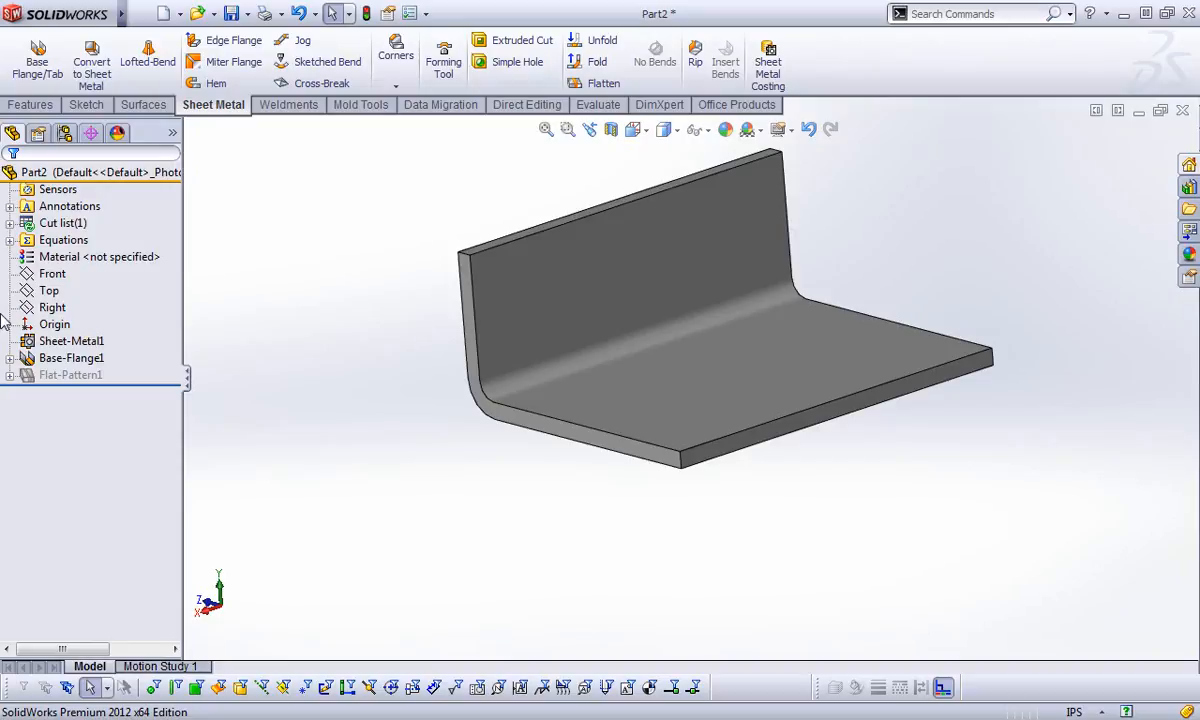
pyautogui.click(52, 307)
pyautogui.click(62, 279)
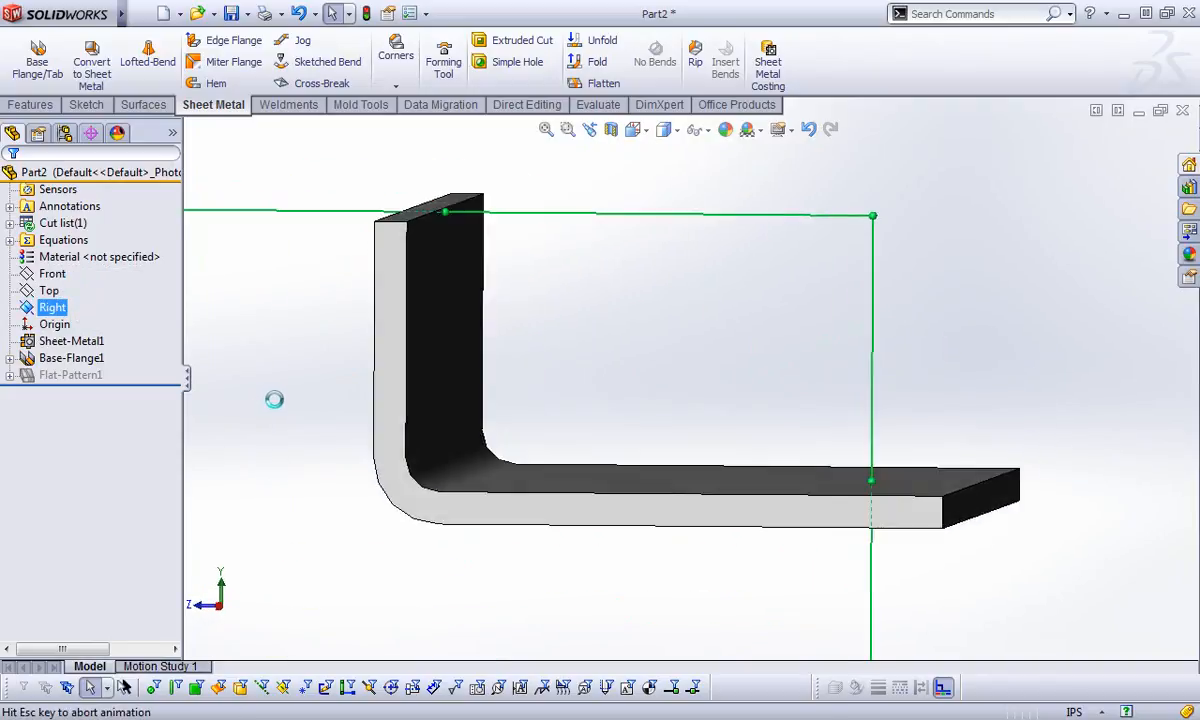
pyautogui.click(503, 365)
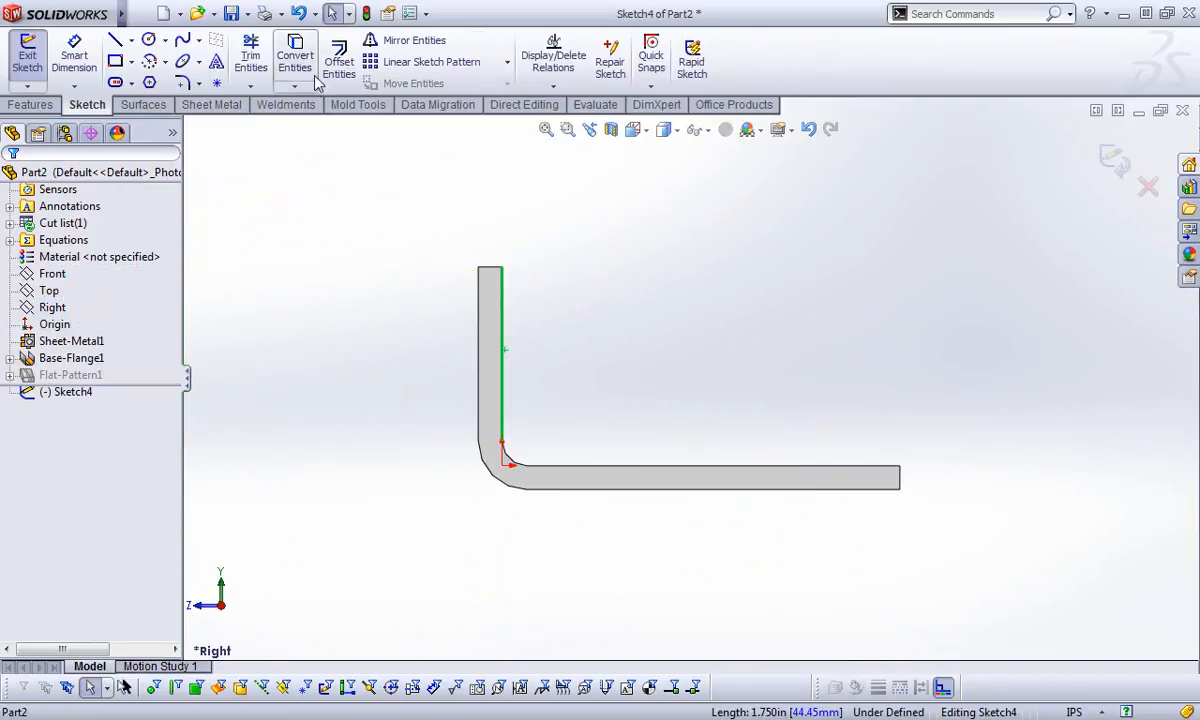
pyautogui.click(339, 62)
pyautogui.click(510, 458)
pyautogui.click(560, 467)
pyautogui.click(558, 463)
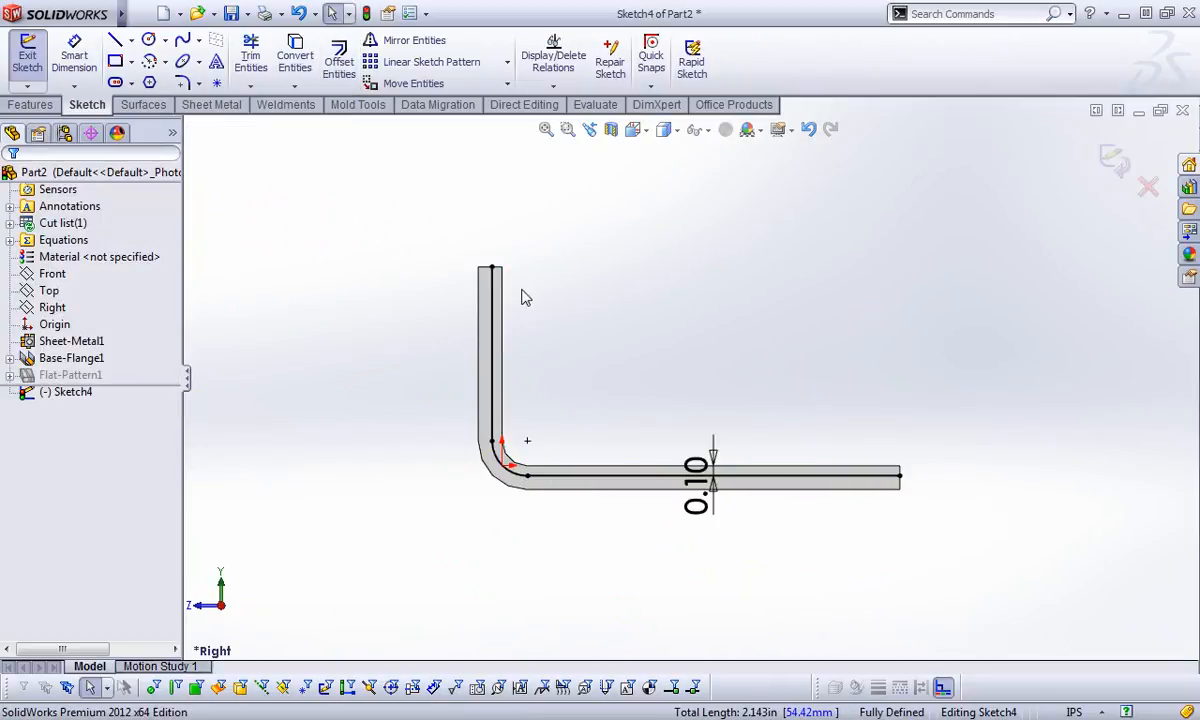
# Convert the bracket's inner vertical edge, bend arc and horizontal edge into sketch entities
pyautogui.click(503, 300)
pyautogui.click(295, 55)
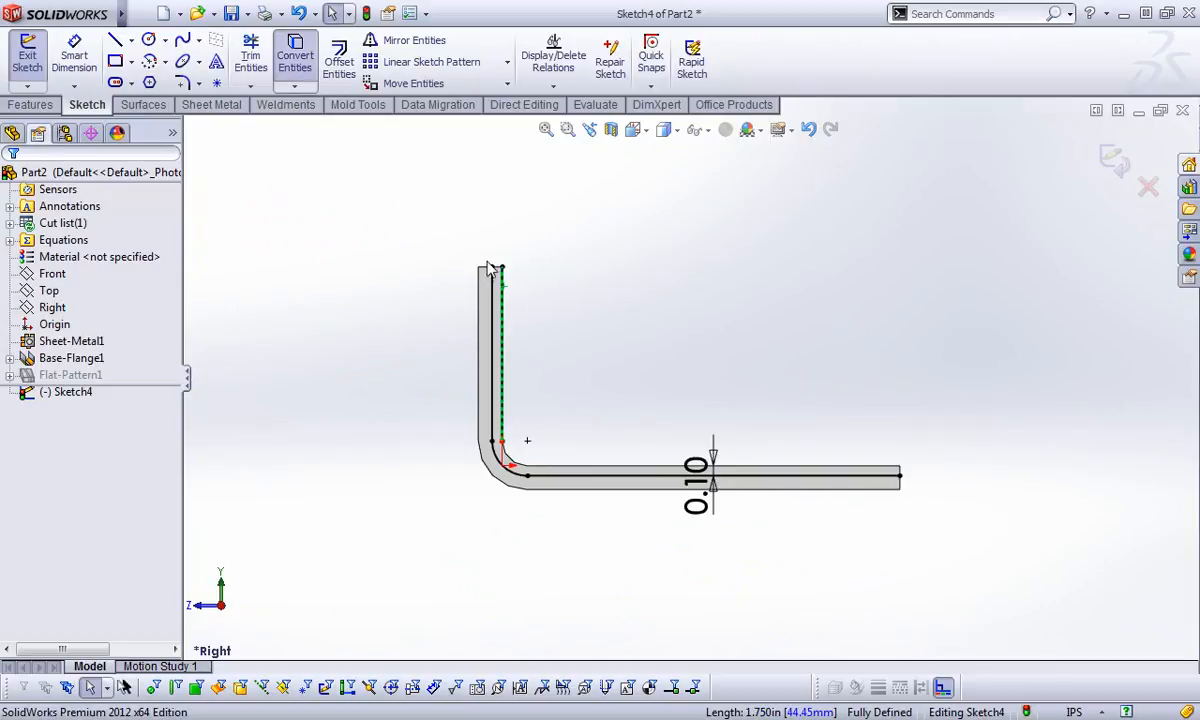
pyautogui.click(522, 465)
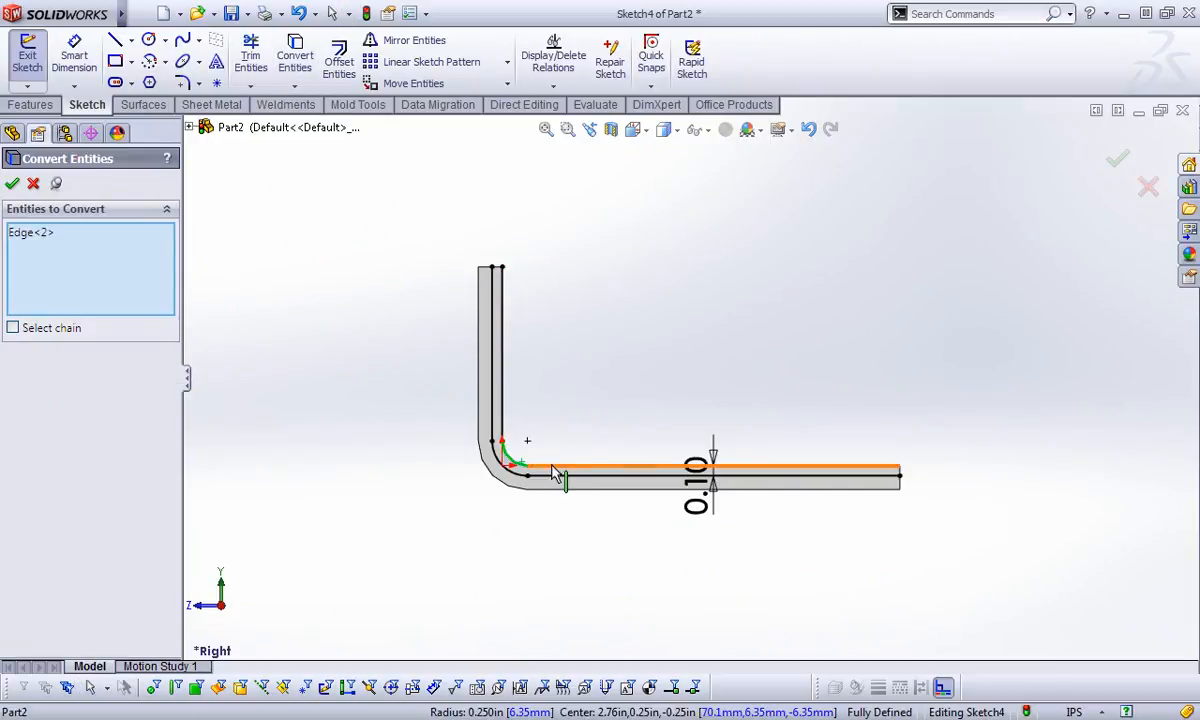
pyautogui.click(562, 468)
pyautogui.click(13, 184)
pyautogui.rightClick(332, 195)
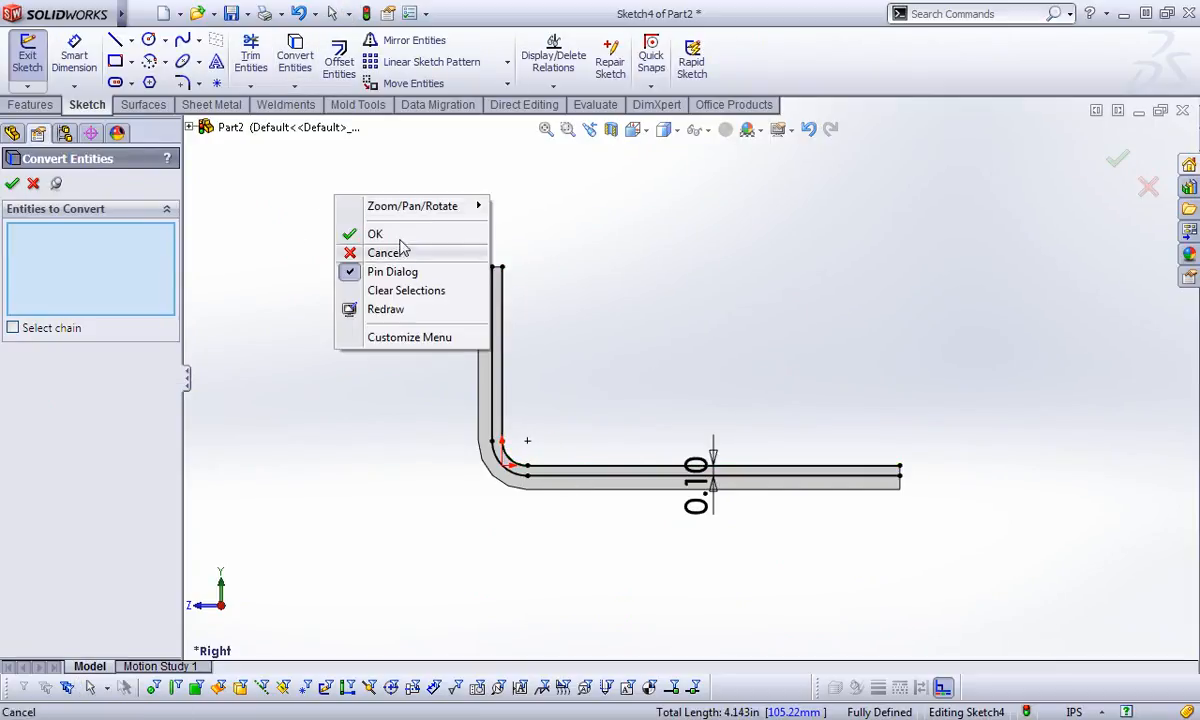
pyautogui.click(397, 237)
# Draw a horizontal line about 2.95 in long across the upright leg and a connected vertical line down across the horizontal leg
pyautogui.rightClick(407, 250)
pyautogui.click(432, 118)
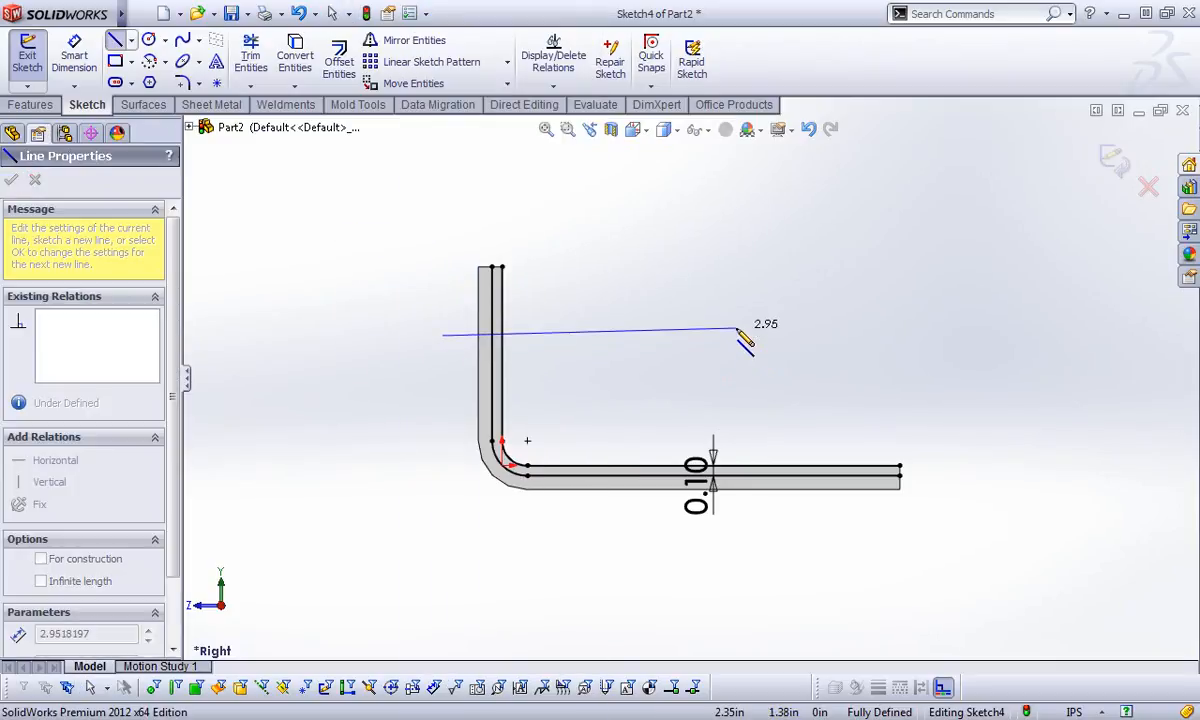
pyautogui.click(736, 335)
pyautogui.click(736, 530)
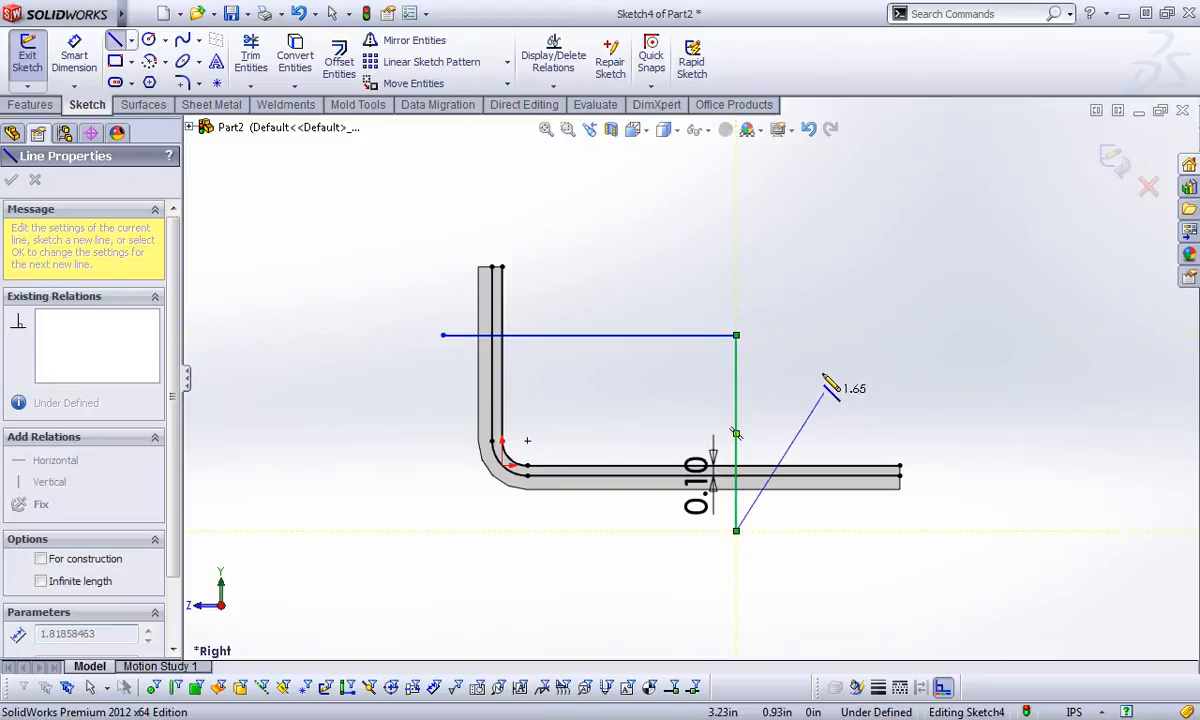
pyautogui.rightClick(822, 373)
pyautogui.click(862, 78)
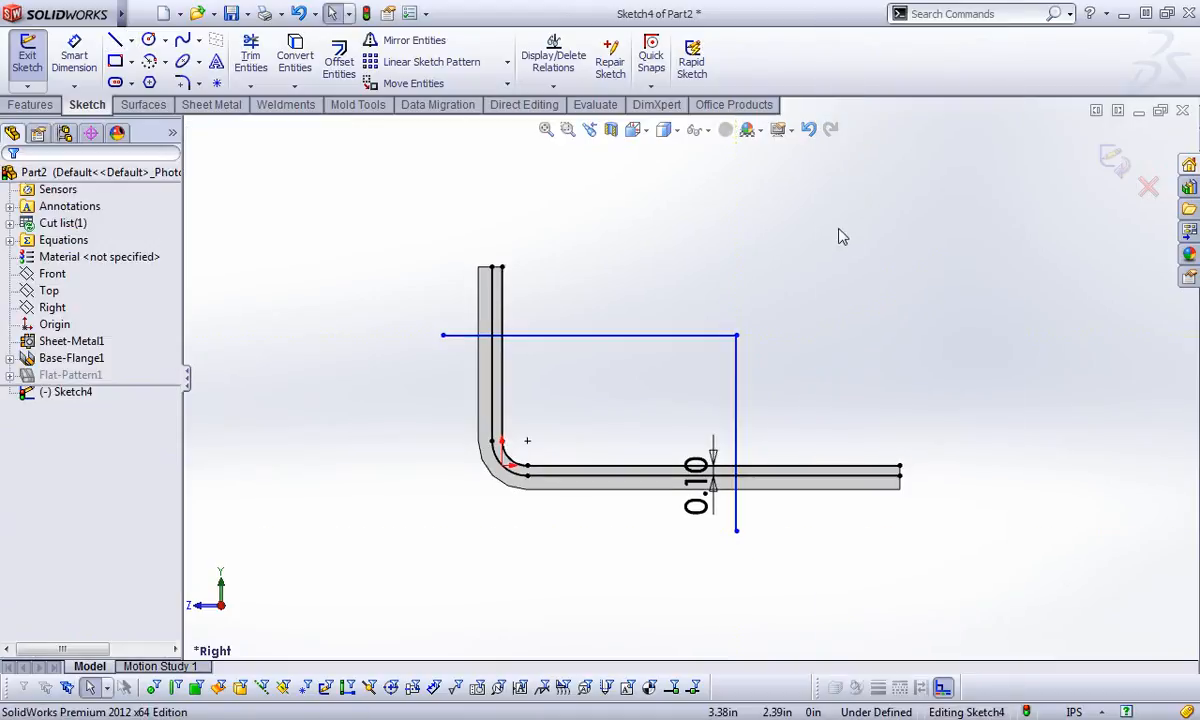
# Power-trim the excess line segments to leave a closed, thin L-shaped strip along the bracket's inner faces
pyautogui.press('s')
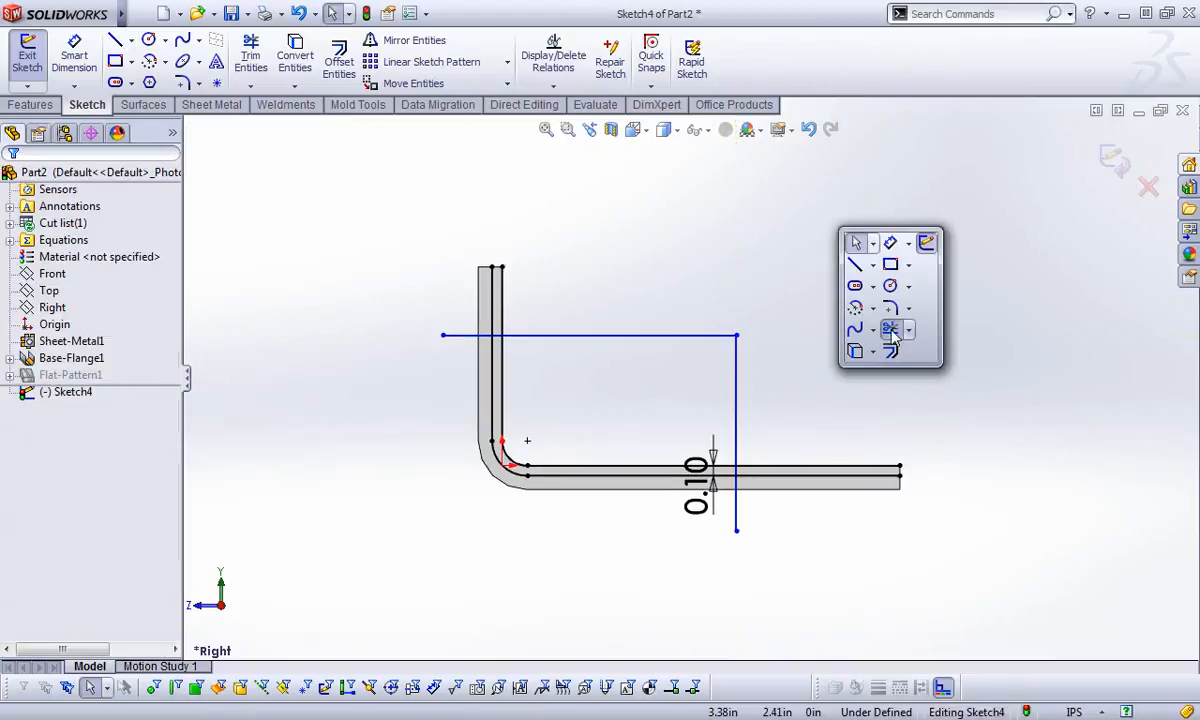
pyautogui.click(836, 325)
pyautogui.moveTo(838, 388)
pyautogui.mouseDown()
pyautogui.moveTo(745, 509)
pyautogui.moveTo(737, 498)
pyautogui.moveTo(785, 407)
pyautogui.moveTo(560, 305)
pyautogui.moveTo(458, 319)
pyautogui.moveTo(450, 351)
pyautogui.mouseUp()
pyautogui.rightClick(646, 450)
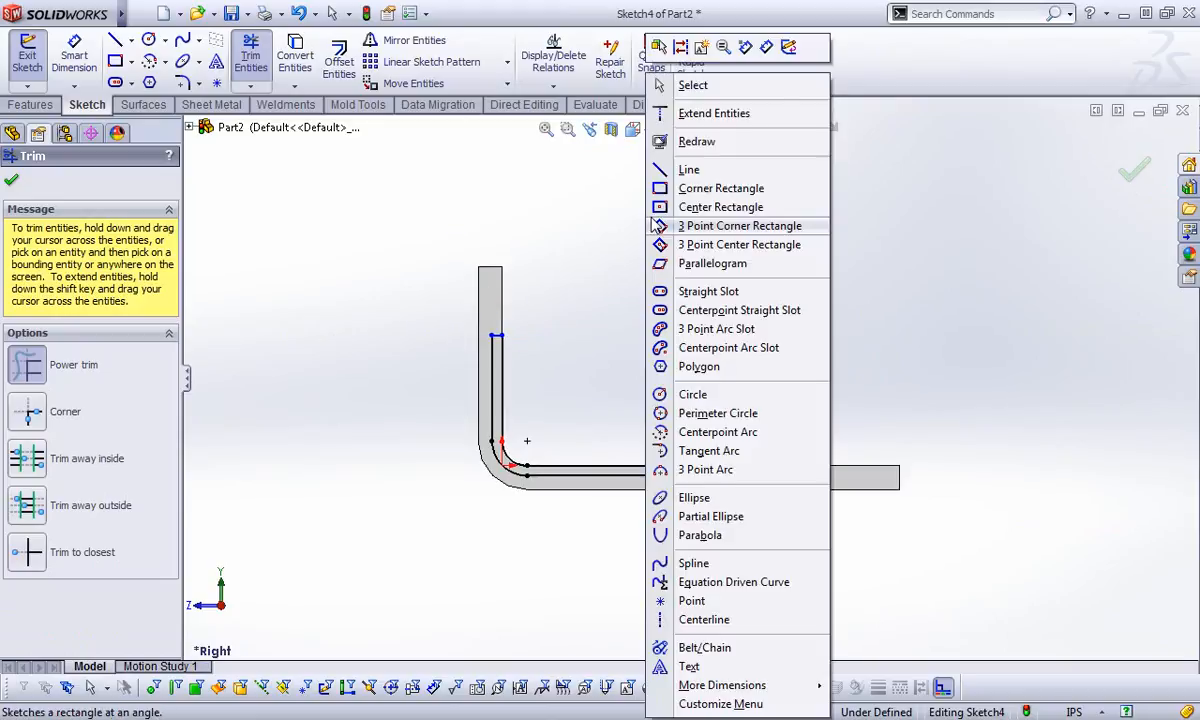
pyautogui.click(692, 85)
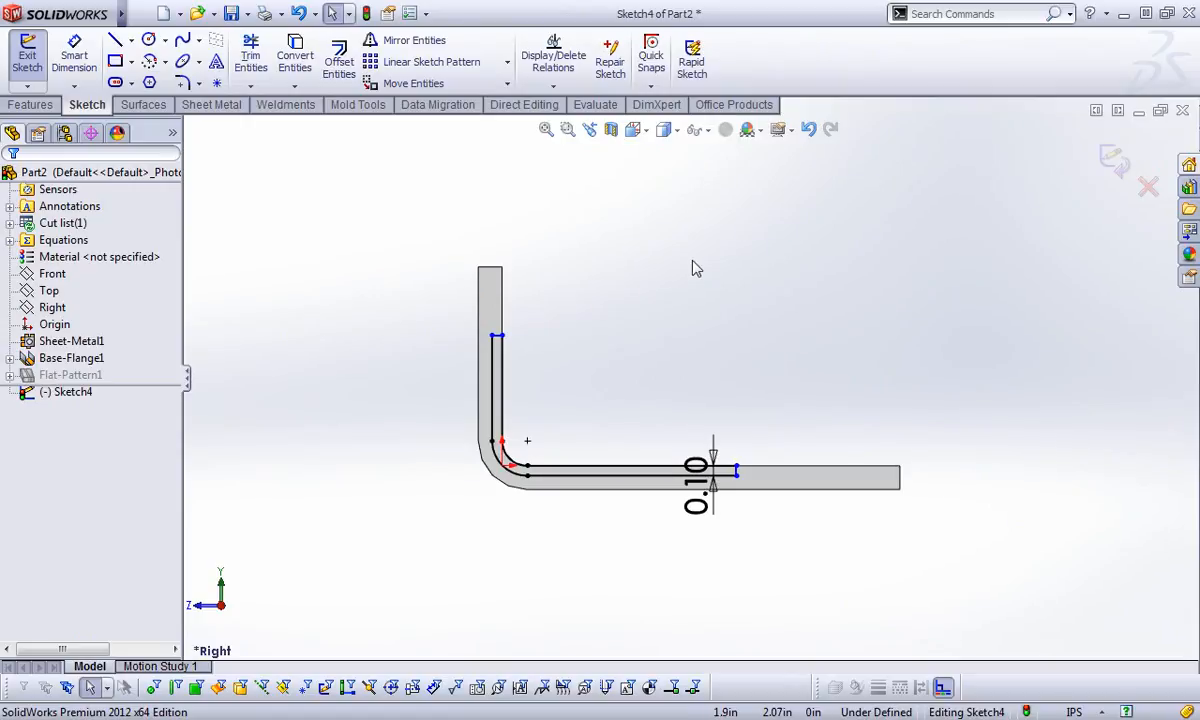
# Cut-extrude the L-shaped strip to both sides of the sketch plane, forming a recess across the bend that stops short of the bracket's side edges
pyautogui.hotkey('ctrl', '7')
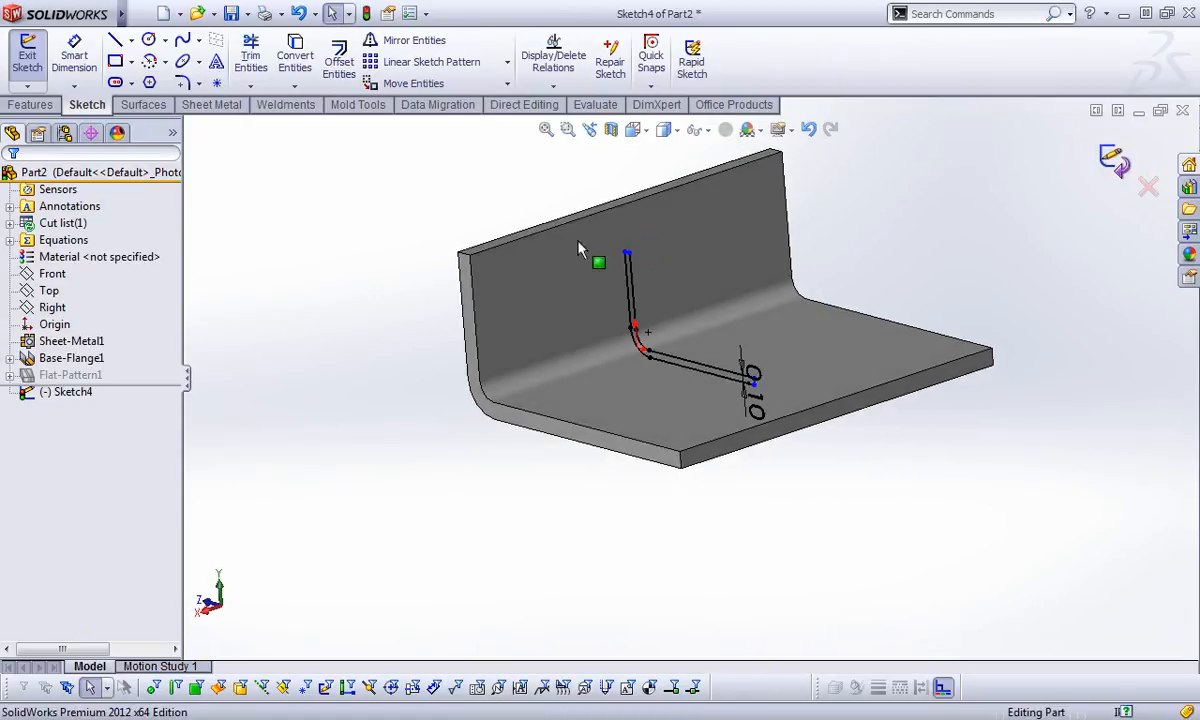
pyautogui.hotkey('ctrl', 'b')
pyautogui.click(30, 104)
pyautogui.click(271, 60)
pyautogui.click(117, 289)
pyautogui.click(60, 399)
pyautogui.moveTo(707, 318); pyautogui.dragTo(904, 231)
pyautogui.rightClick(966, 250)
pyautogui.click(1005, 313)
pyautogui.click(509, 474)
# Flatten the sheet metal part to examine the recess in the flat pattern, and fold it back
pyautogui.moveTo(509, 474)
pyautogui.mouseDown(button='middle')
pyautogui.moveTo(616, 410)
pyautogui.moveTo(562, 410)
pyautogui.moveTo(360, 284)
pyautogui.mouseUp(button='middle')
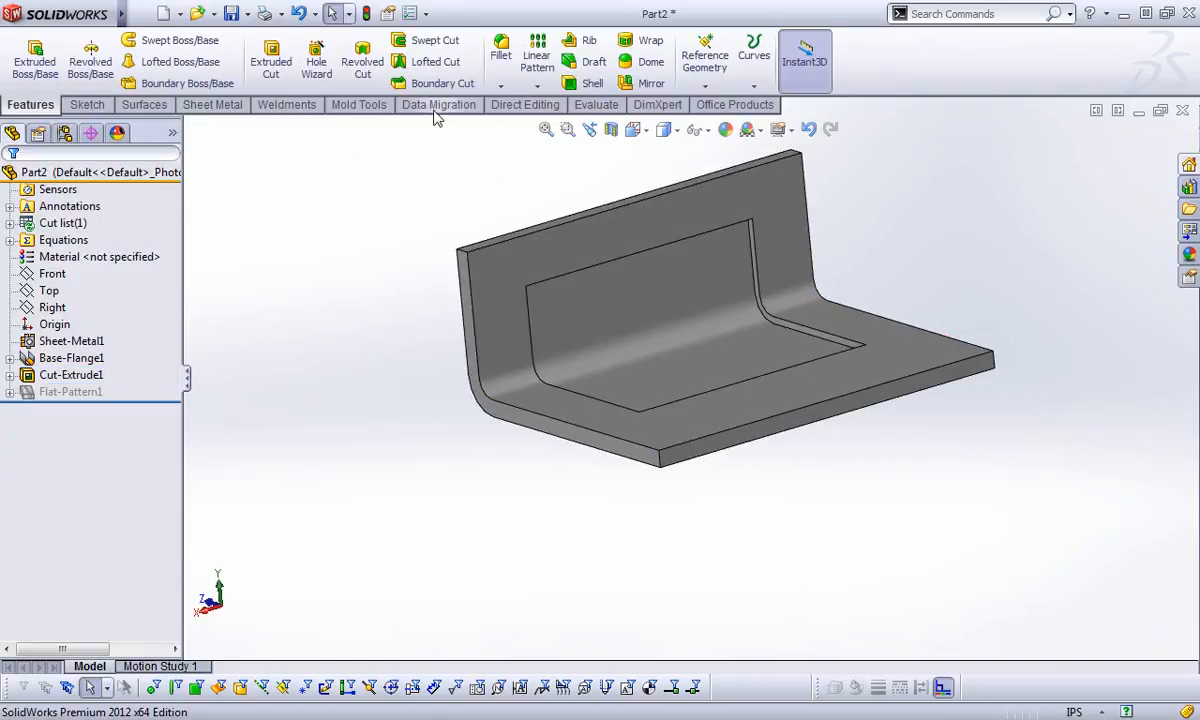
pyautogui.click(226, 105)
pyautogui.click(588, 84)
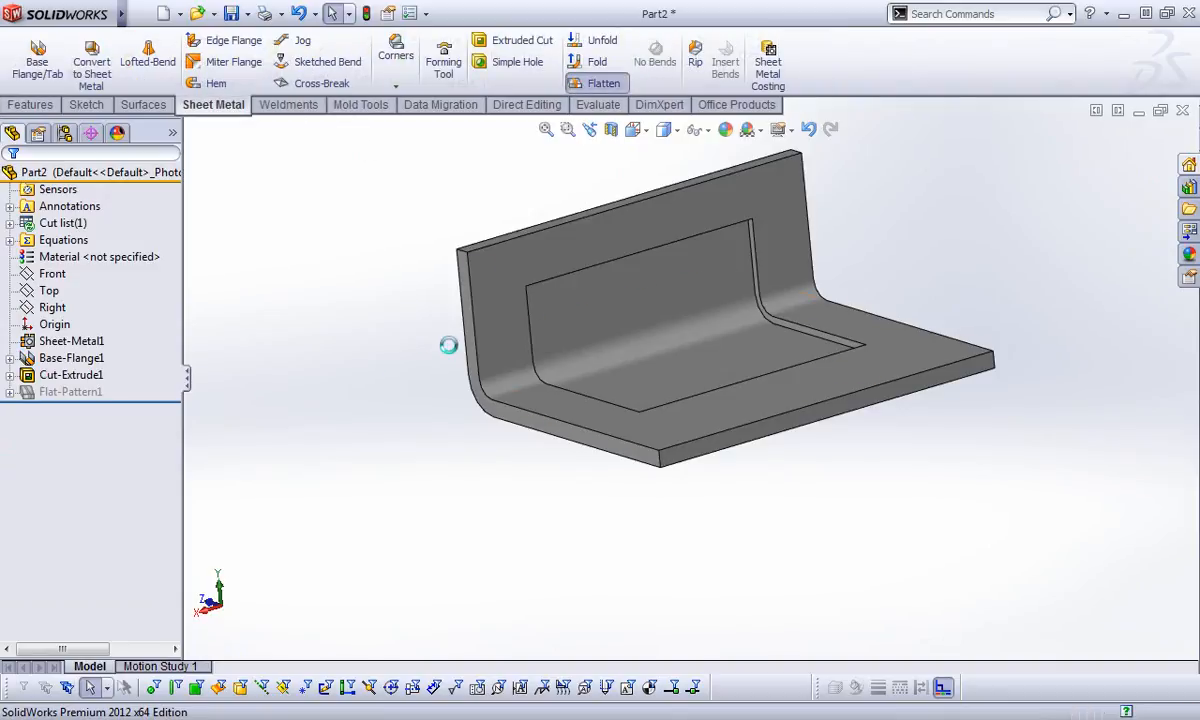
pyautogui.moveTo(474, 308); pyautogui.dragTo(565, 367, button='middle')
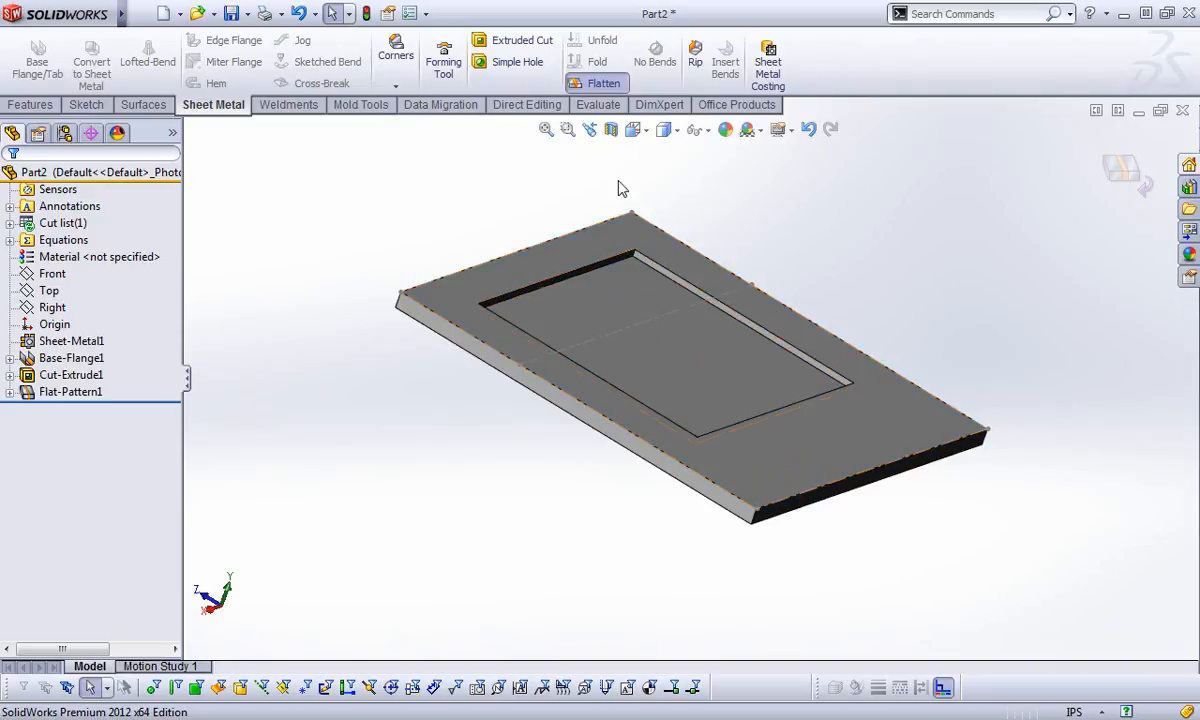
pyautogui.click(597, 83)
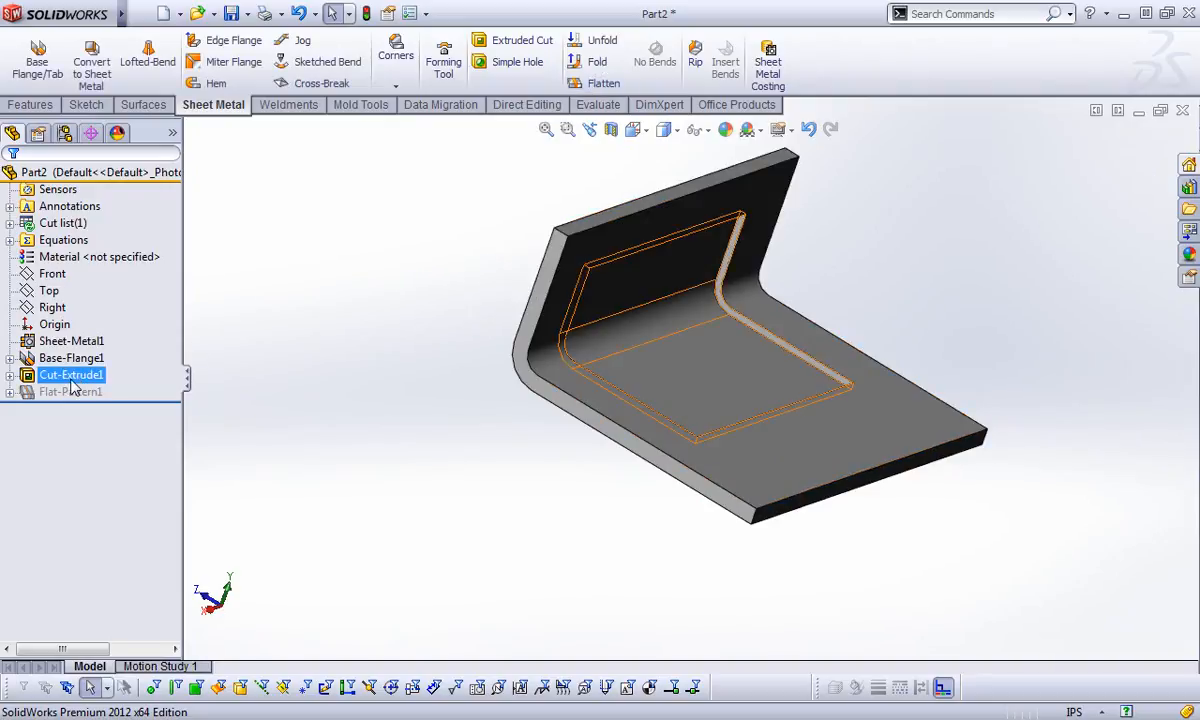
# Edit the flat pattern and add the recess's side wall and its floor on the horizontal leg as faces to exclude
pyautogui.rightClick(40, 391)
pyautogui.click(88, 328)
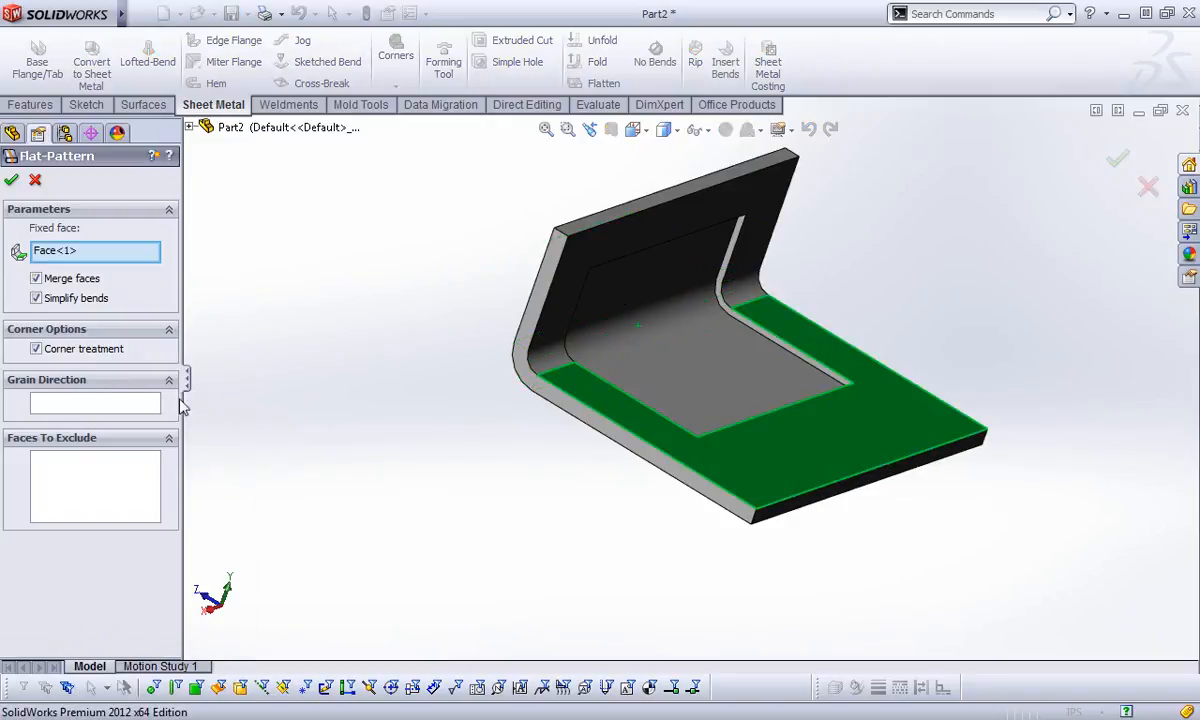
pyautogui.click(92, 481)
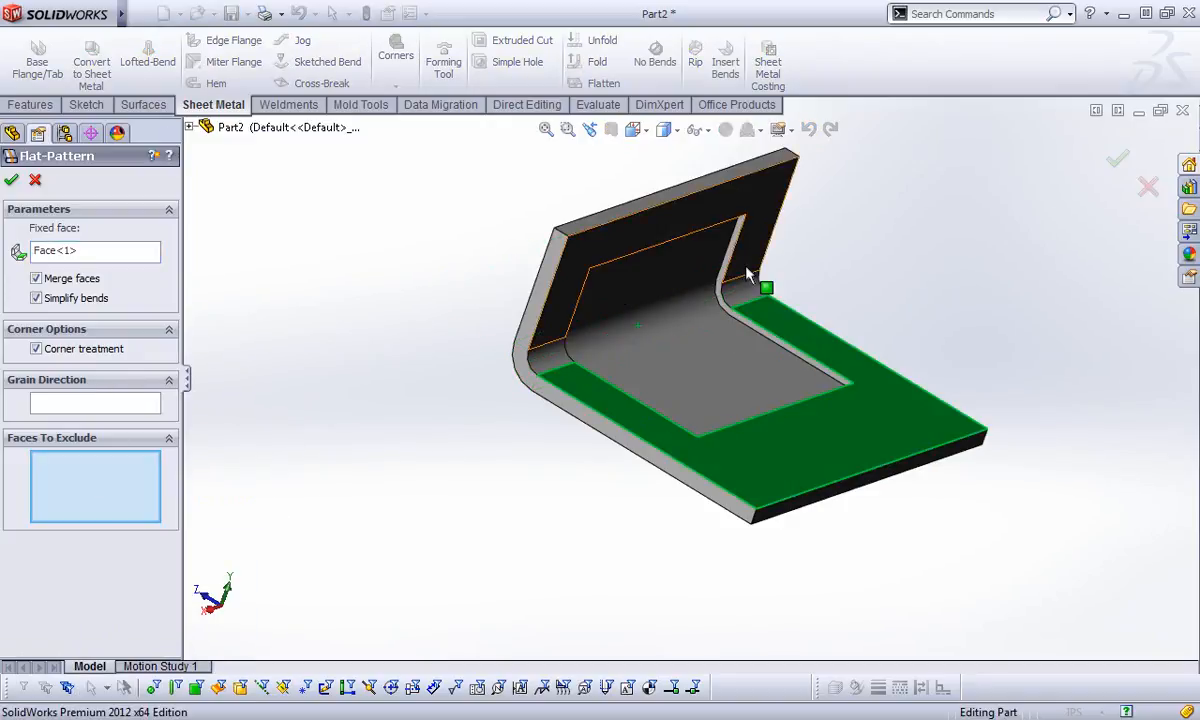
pyautogui.scroll(-3, 748, 275)
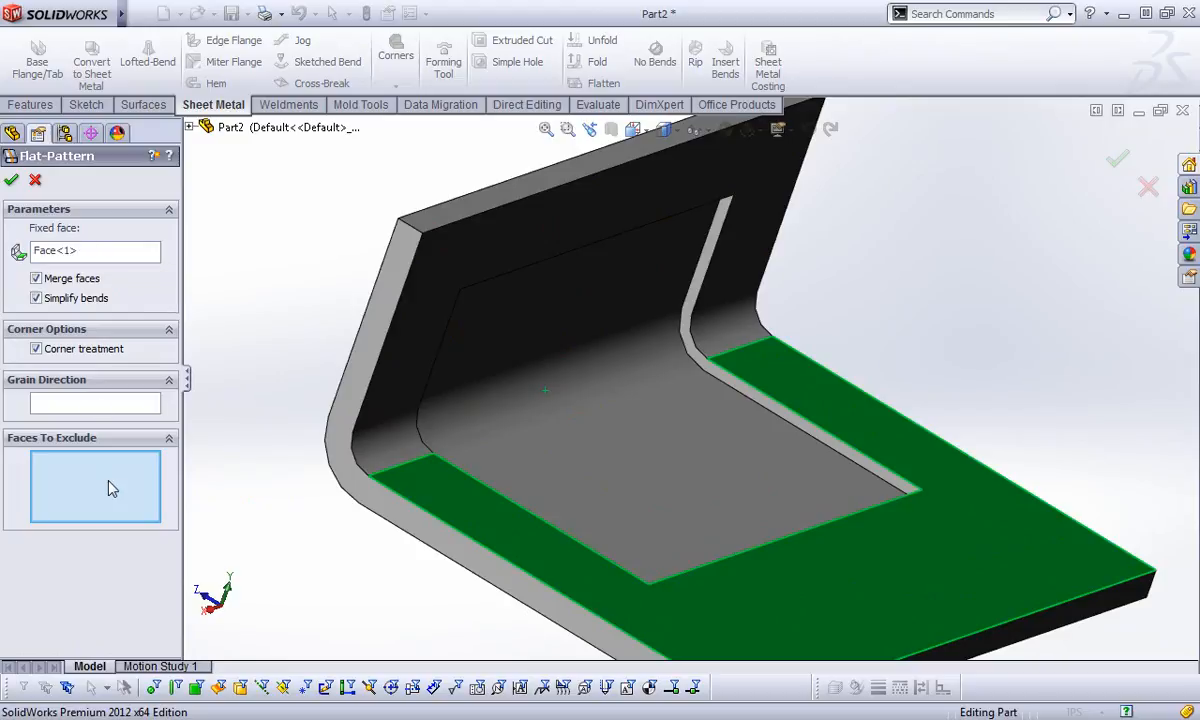
pyautogui.click(740, 386)
pyautogui.click(676, 408)
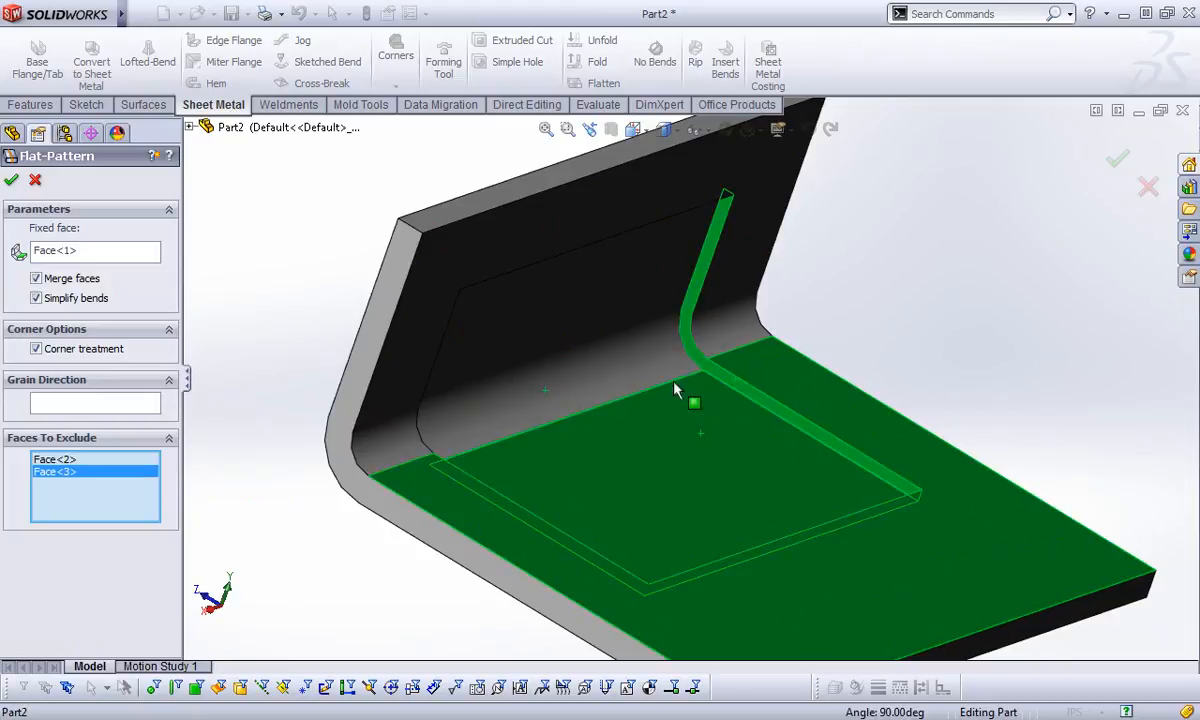
# Add the remaining recess walls, bend face and upright-leg floor to the faces to exclude, and accept the flat pattern
pyautogui.moveTo(729, 461); pyautogui.dragTo(872, 553, button='middle')
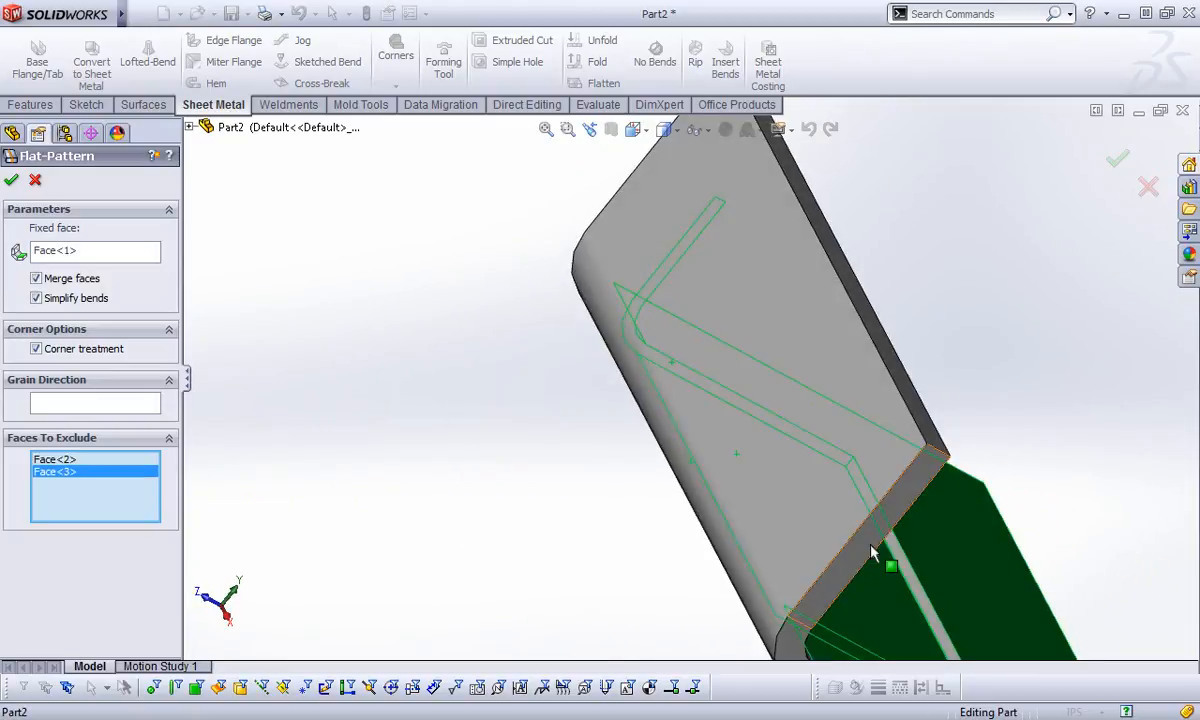
pyautogui.click(903, 584)
pyautogui.moveTo(974, 337); pyautogui.dragTo(868, 445, button='middle')
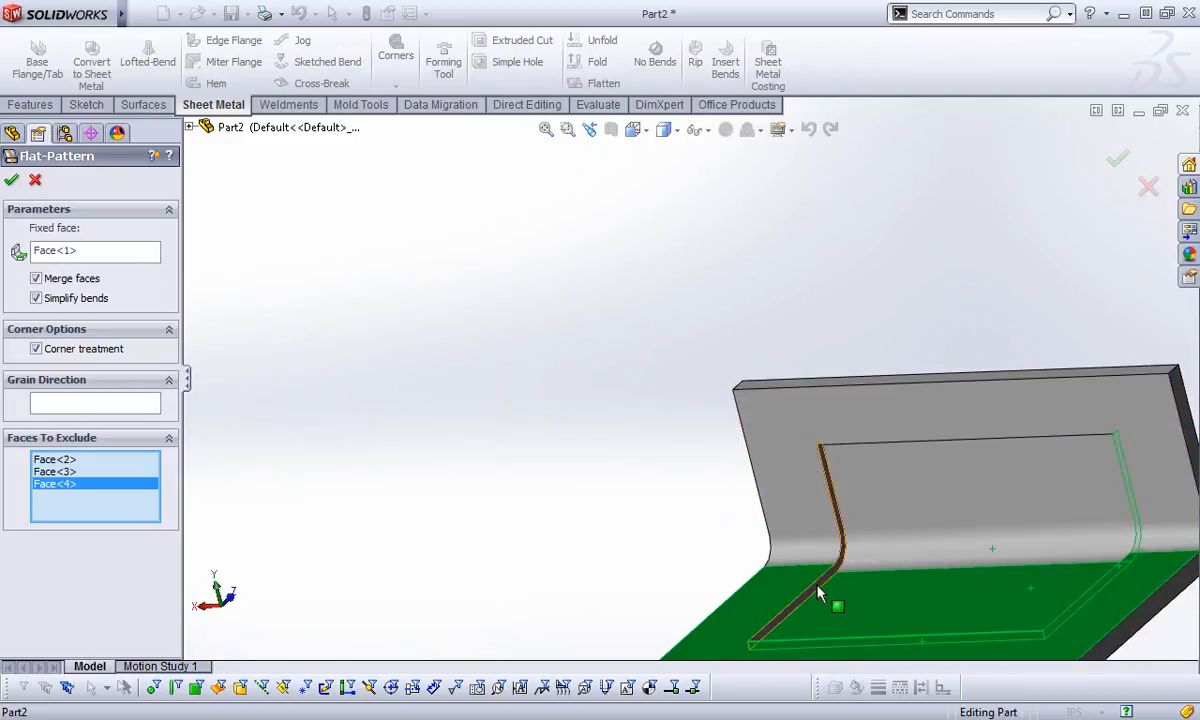
pyautogui.click(820, 588)
pyautogui.click(884, 537)
pyautogui.click(889, 472)
pyautogui.moveTo(888, 563); pyautogui.dragTo(1029, 367, button='middle')
pyautogui.scroll(-2, 895, 432)
pyautogui.click(903, 437)
pyautogui.scroll(3, 897, 380)
pyautogui.moveTo(895, 325); pyautogui.dragTo(937, 540, button='middle')
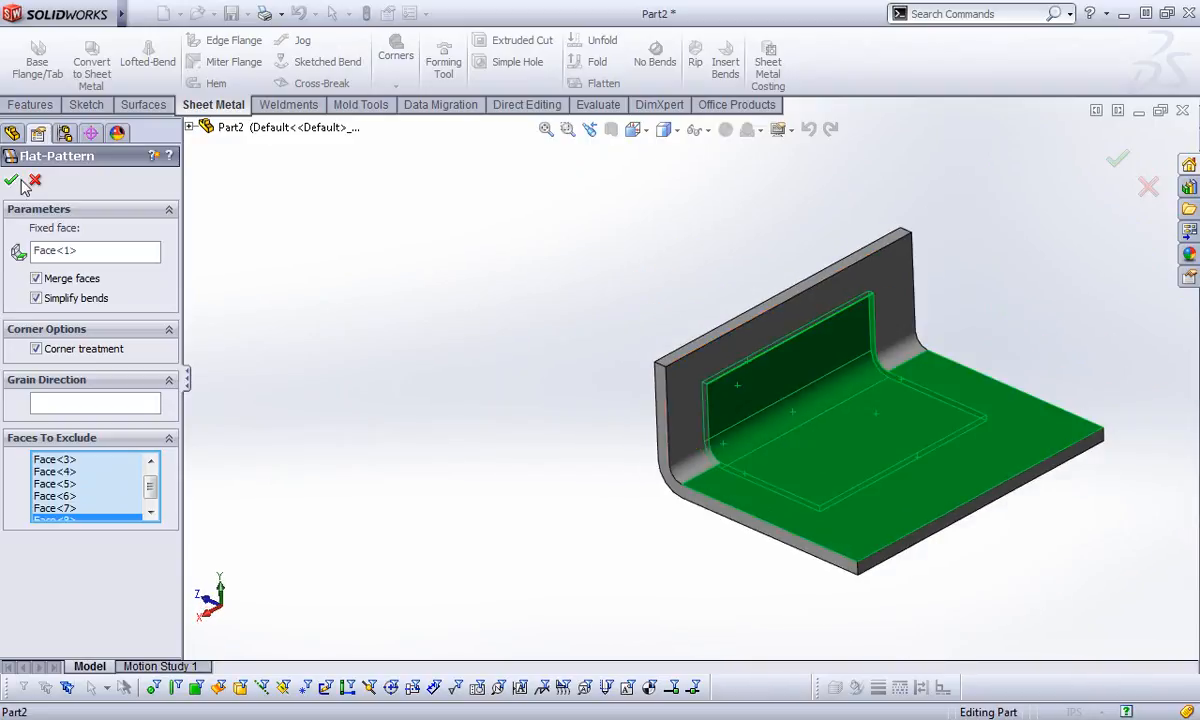
pyautogui.click(32, 182)
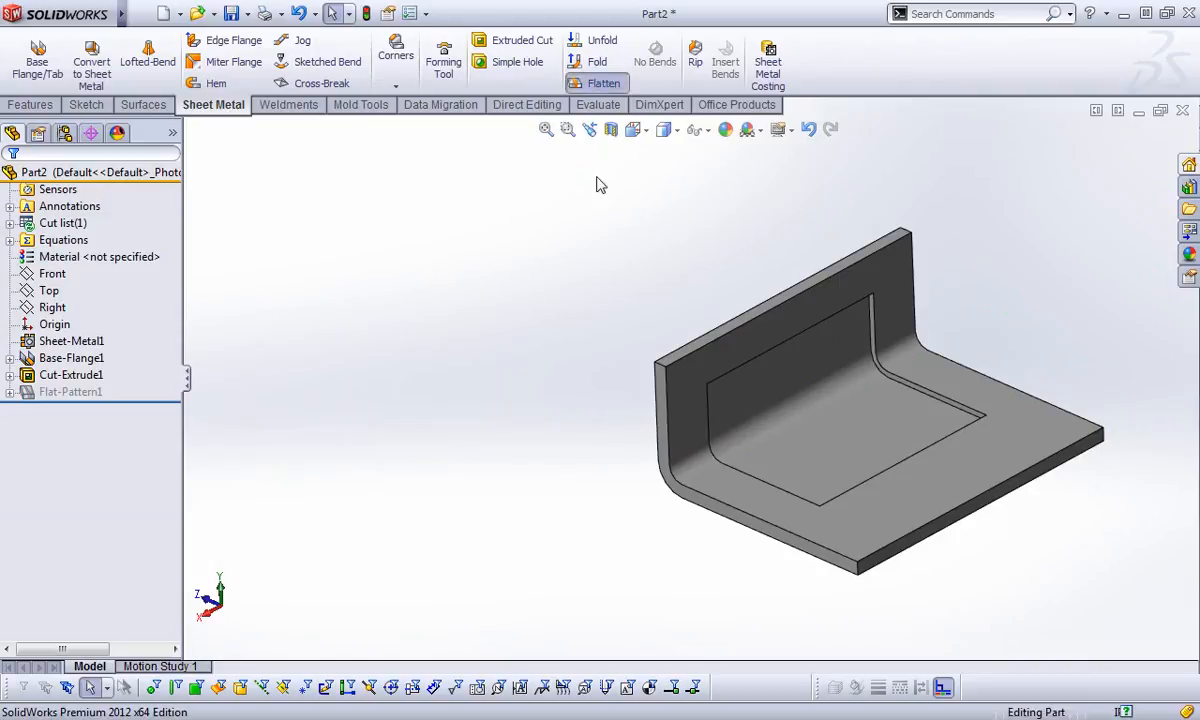
# Flatten the bracket to check its flat pattern with the recess faces excluded, and fold it back
pyautogui.click(597, 86)
pyautogui.moveTo(633, 307); pyautogui.dragTo(675, 380, button='middle')
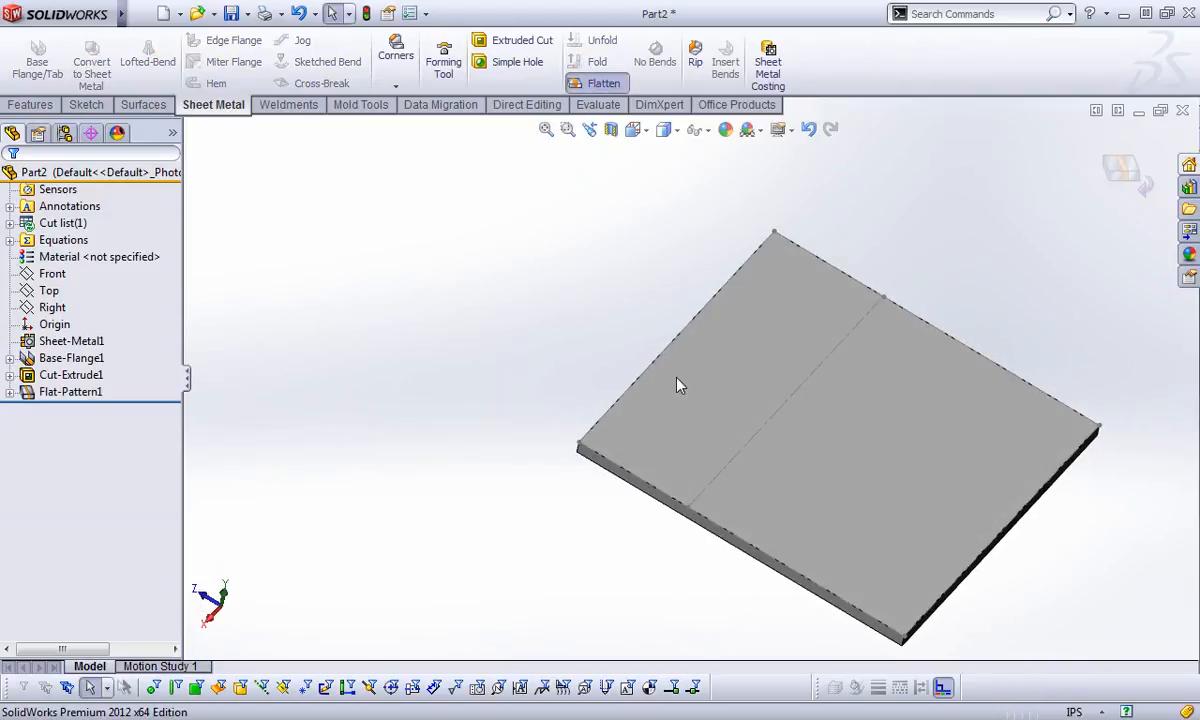
pyautogui.click(1120, 168)
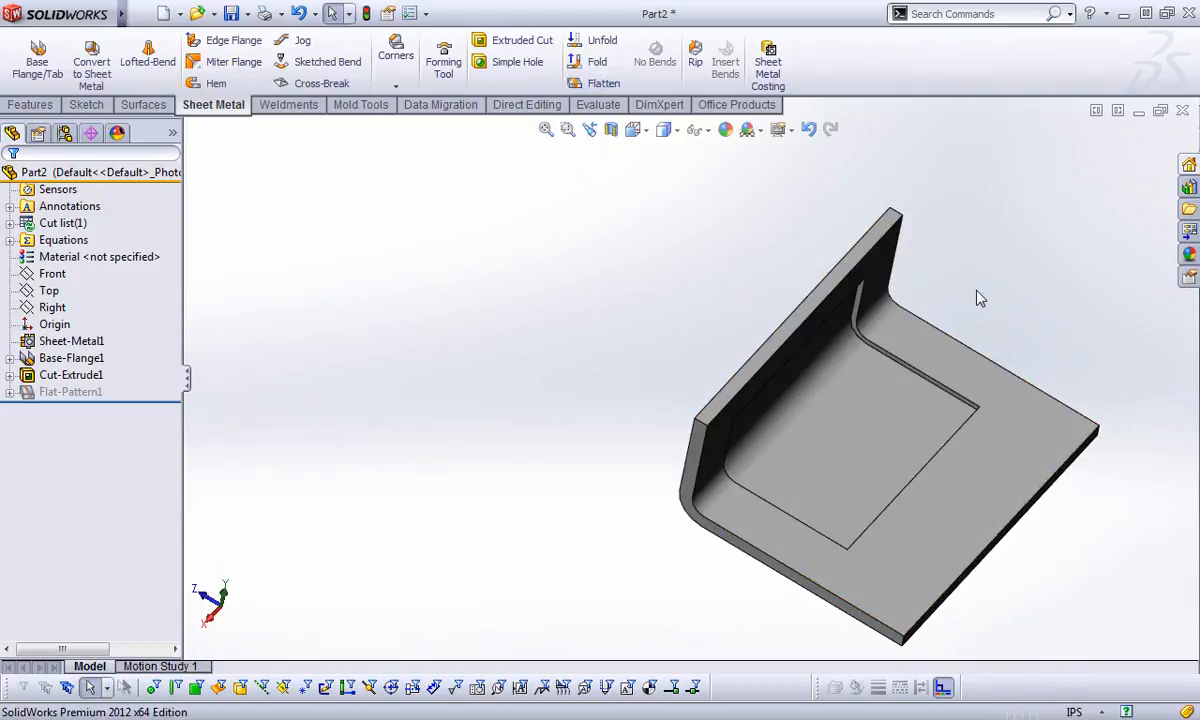
# Reopen the flat pattern's definition to review the faces to exclude, and accept it as is
pyautogui.moveTo(753, 626); pyautogui.dragTo(737, 484, button='middle')
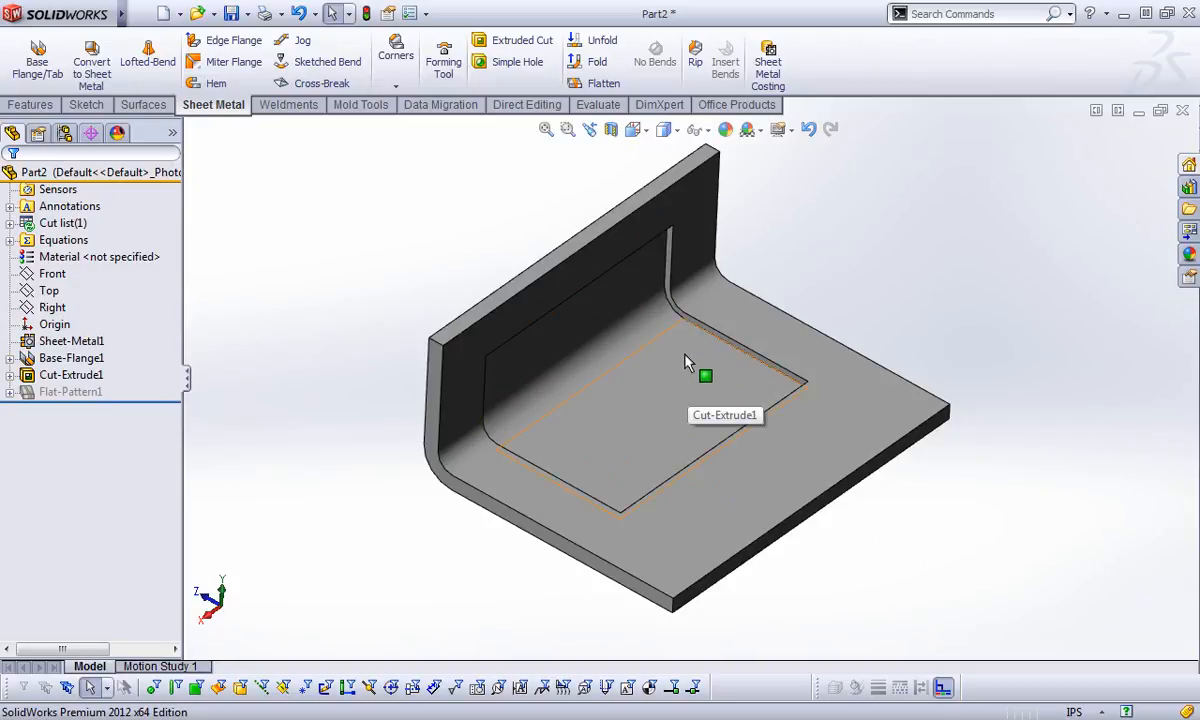
pyautogui.rightClick(72, 393)
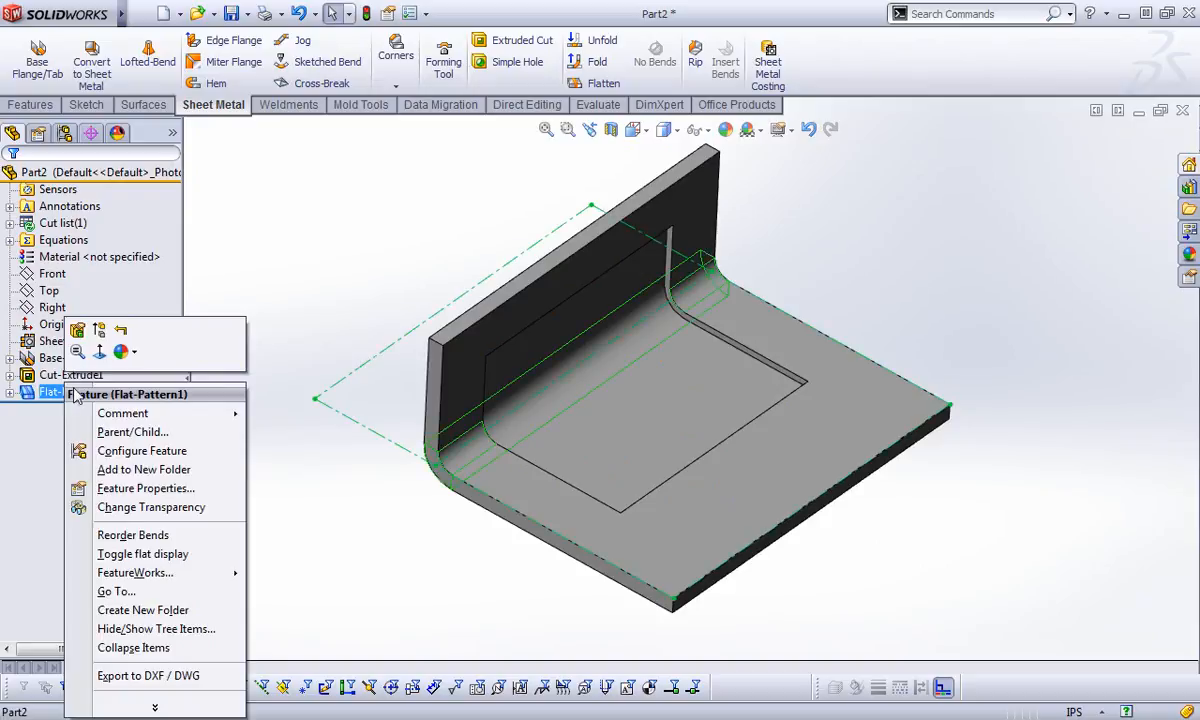
pyautogui.click(78, 329)
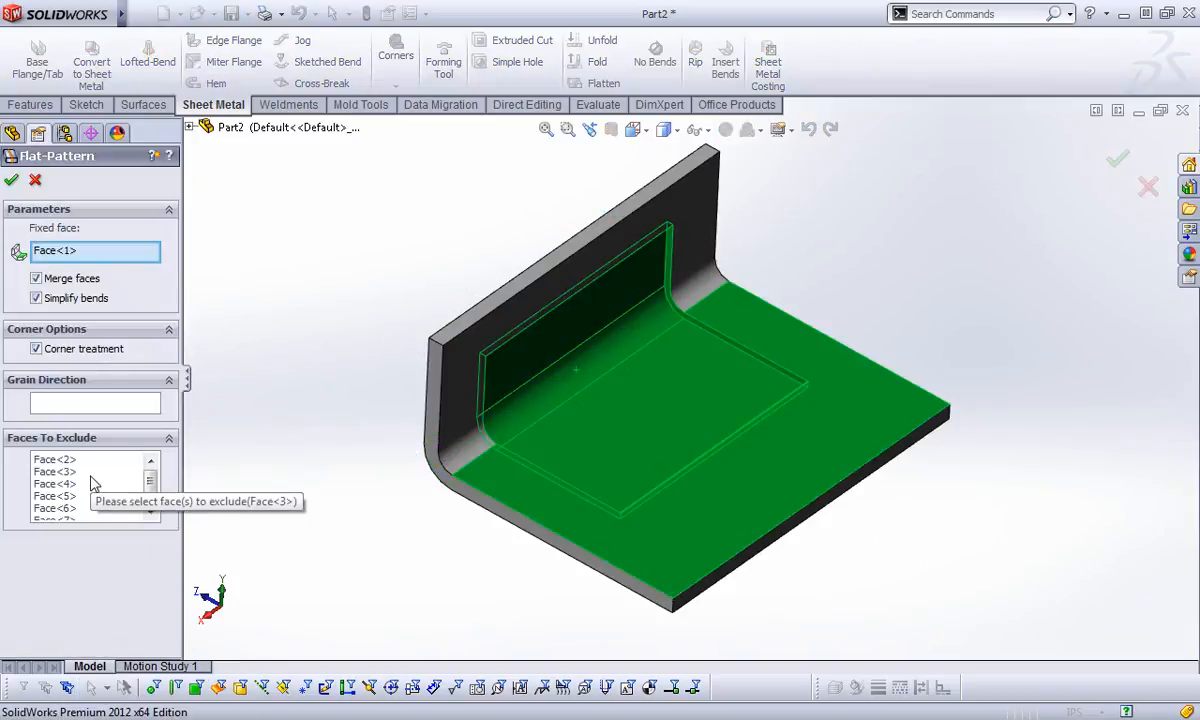
pyautogui.click(11, 180)
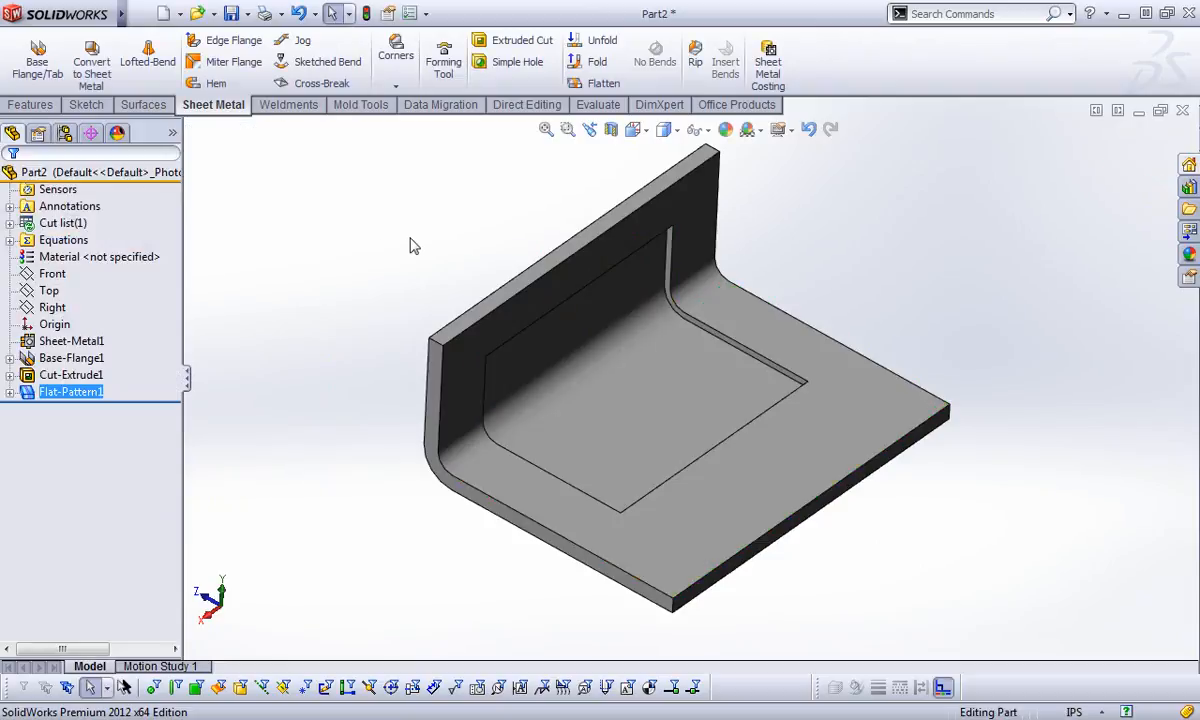
# Open the recent part Remove Faces from Flat Pattern.SLDPRT and inspect its Draft1 and Indent1 features
pyautogui.moveTo(88, 14)
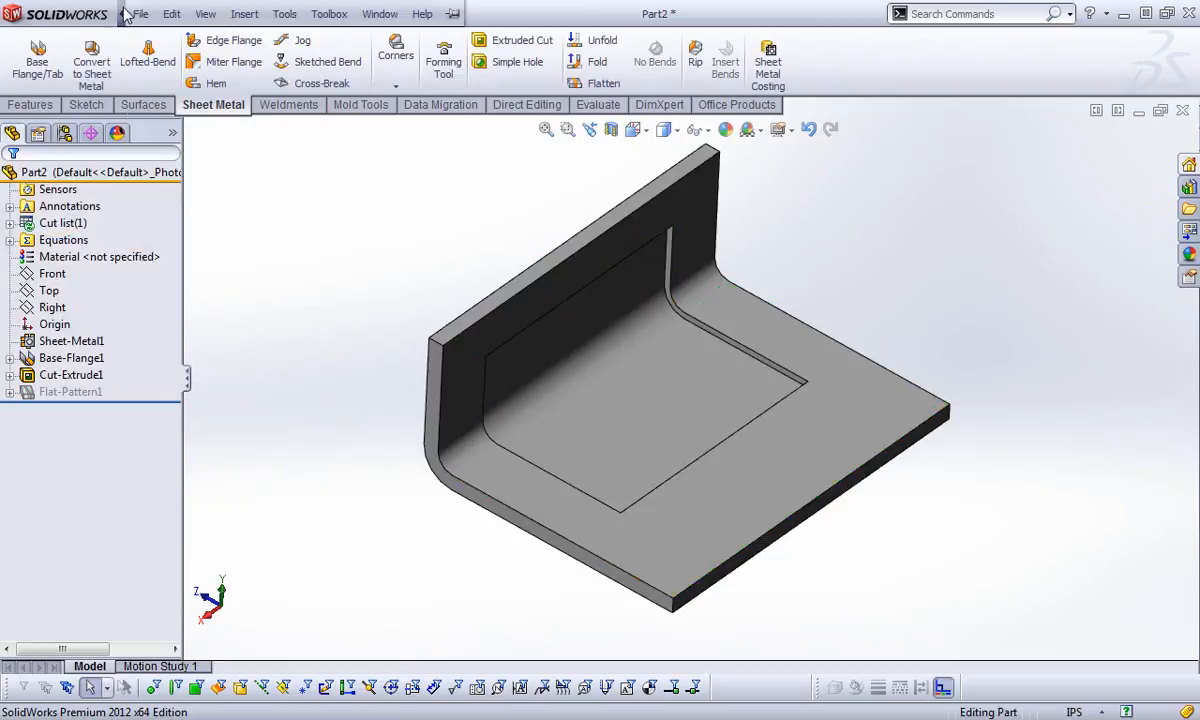
pyautogui.click(138, 14)
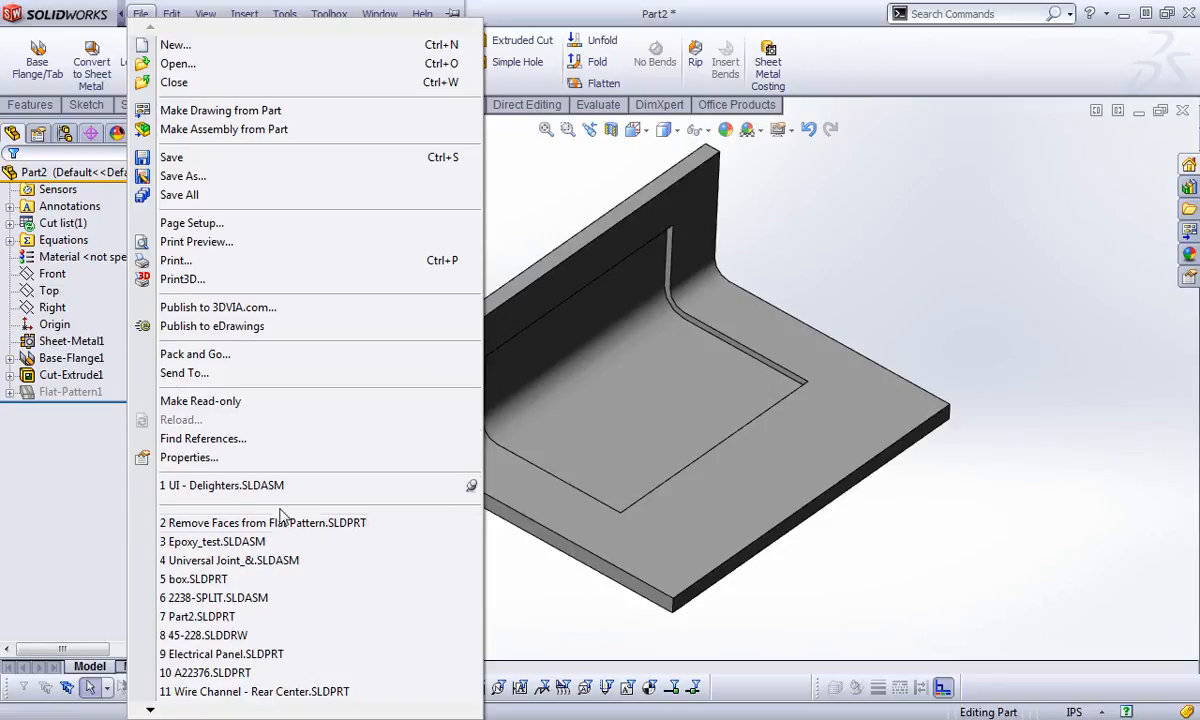
pyautogui.click(222, 522)
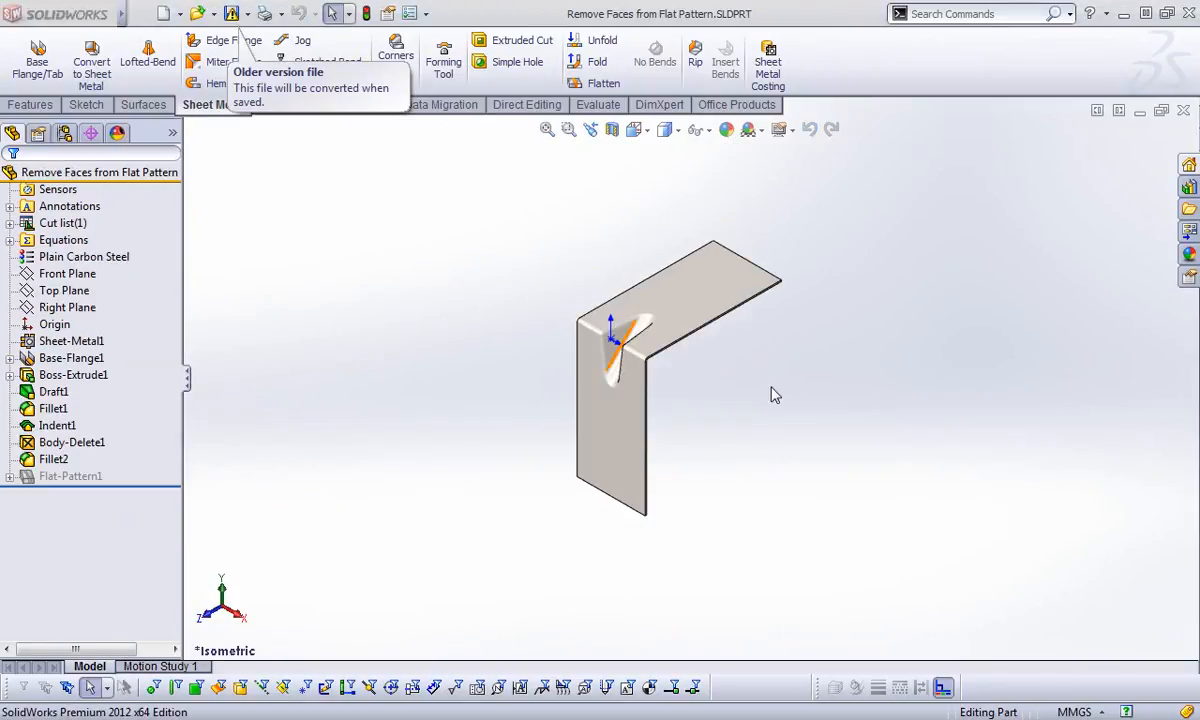
pyautogui.moveTo(830, 386); pyautogui.dragTo(648, 393, button='middle')
pyautogui.click(54, 391)
pyautogui.click(54, 425)
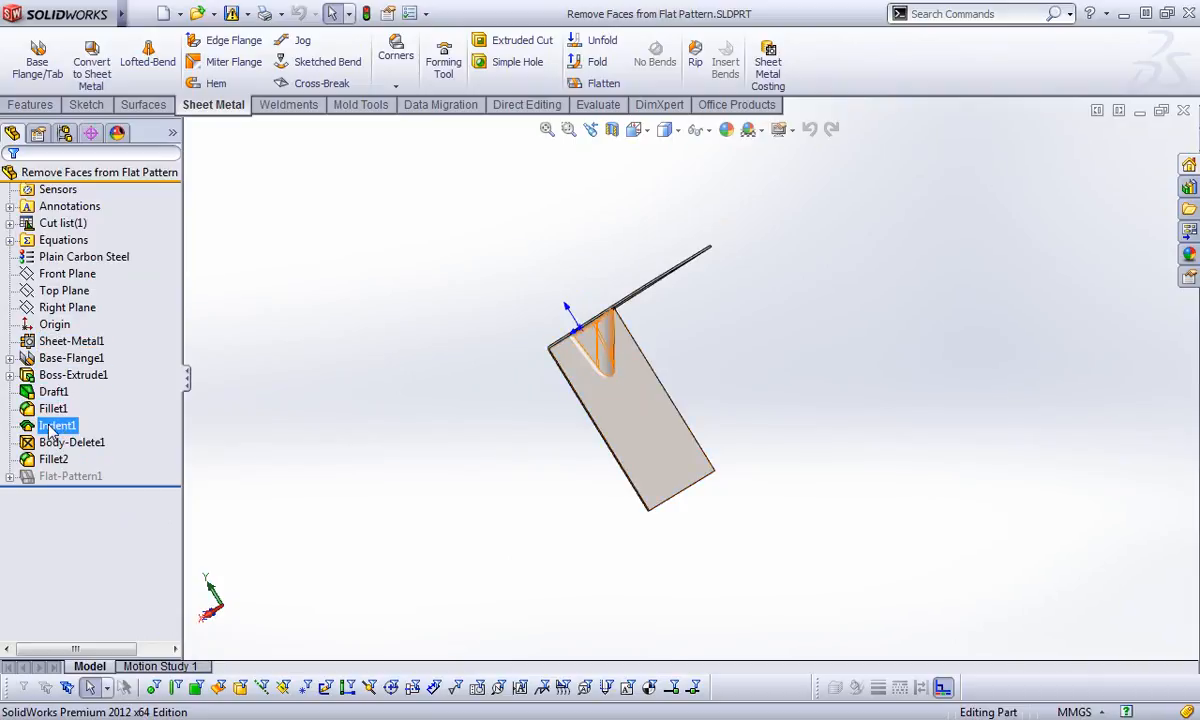
# Edit this part's flat pattern, clear all the faces to exclude, and accept the change
pyautogui.click(70, 476)
pyautogui.rightClick(70, 476)
pyautogui.click(94, 323)
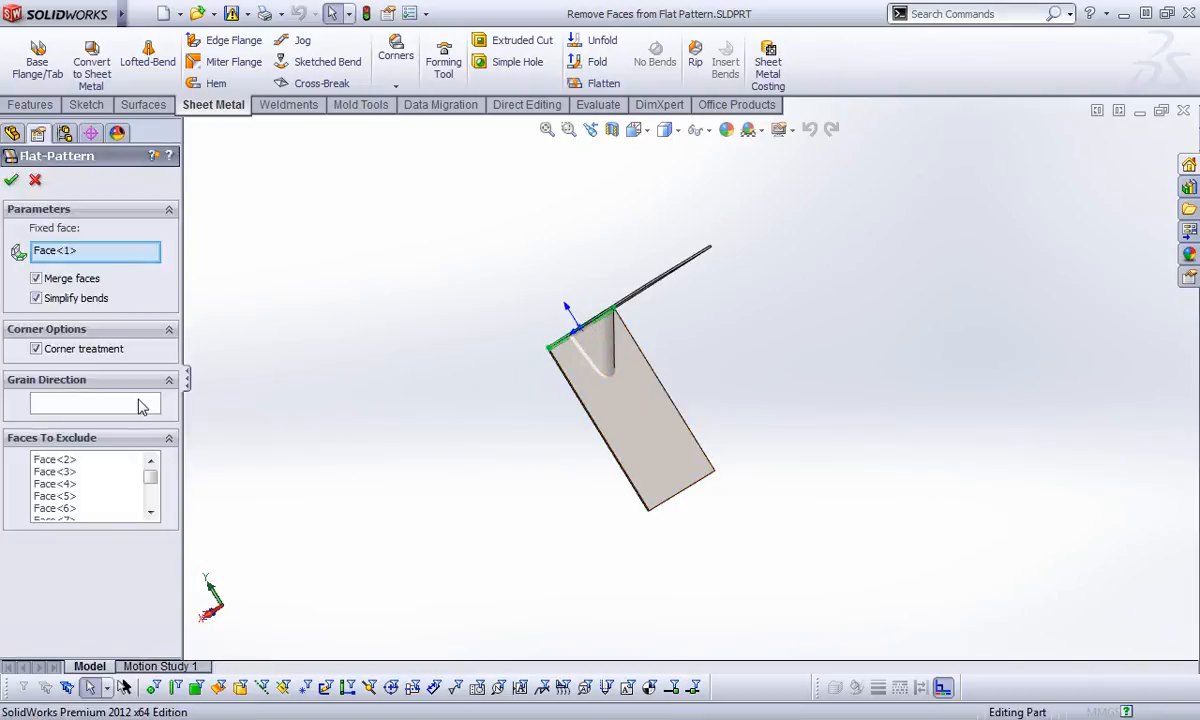
pyautogui.rightClick(150, 472)
pyautogui.click(196, 483)
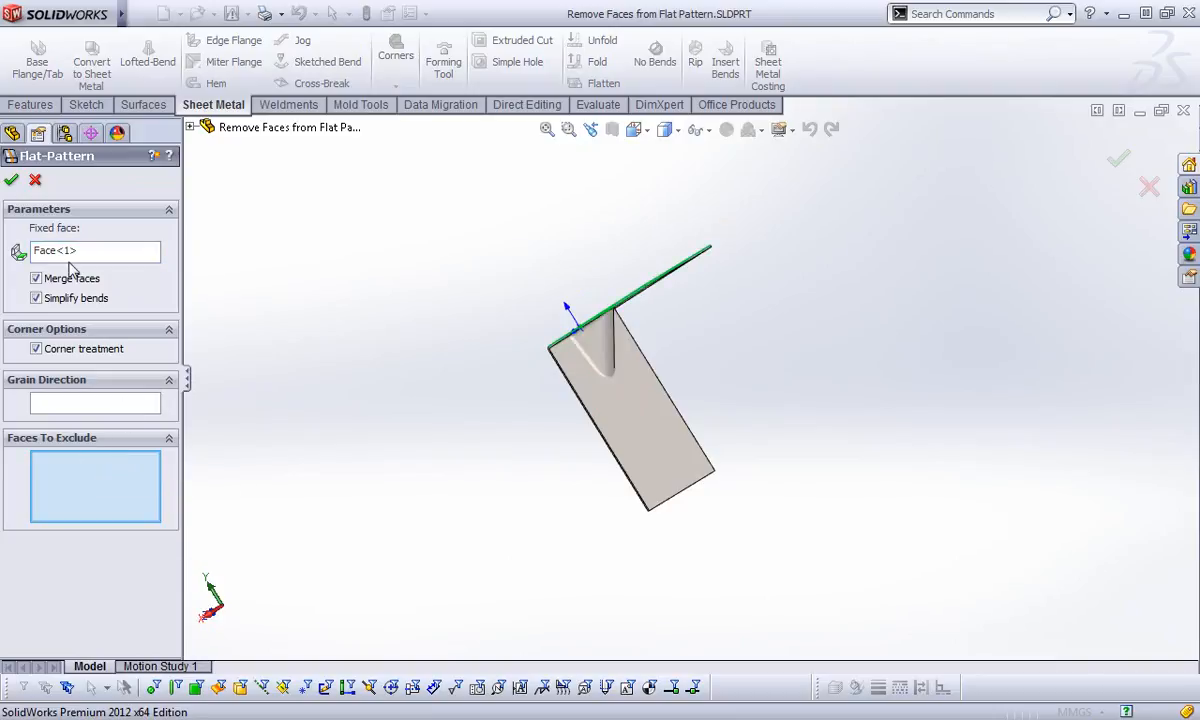
pyautogui.click(11, 181)
# Roll the model history back to just after Boss-Extrude1 to examine the triangular boss at the bend
pyautogui.click(55, 396)
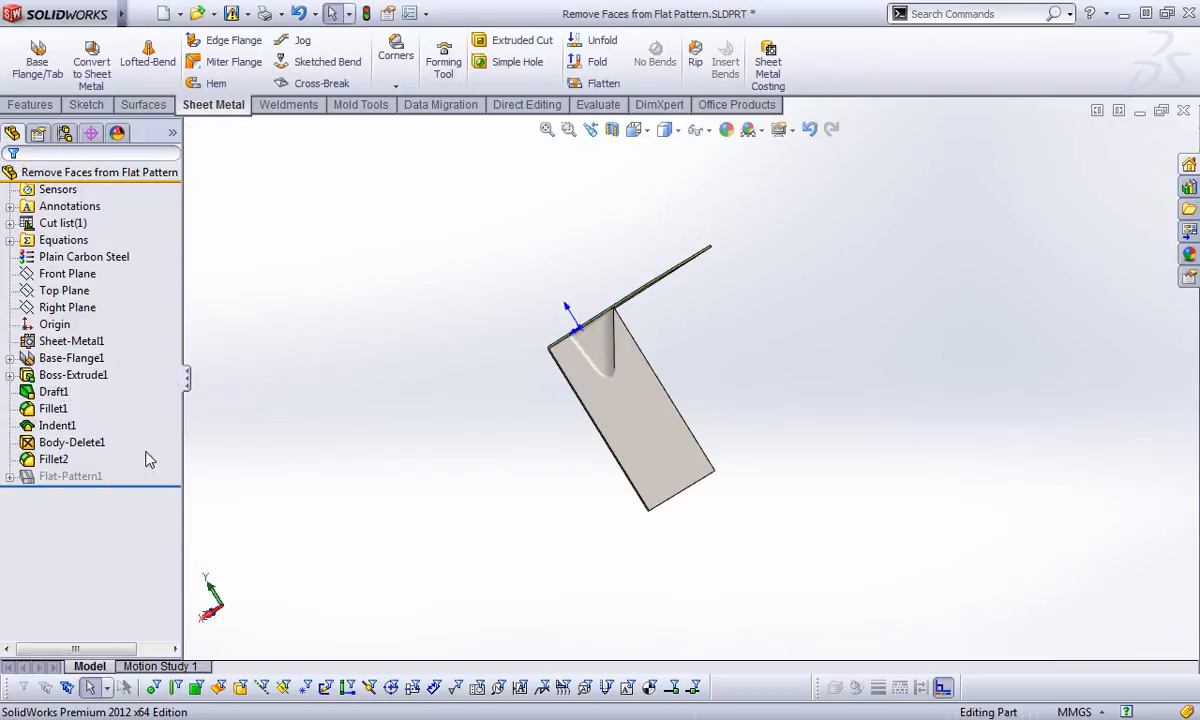
pyautogui.moveTo(166, 484); pyautogui.dragTo(162, 390)
pyautogui.moveTo(536, 341); pyautogui.dragTo(590, 348, button='middle')
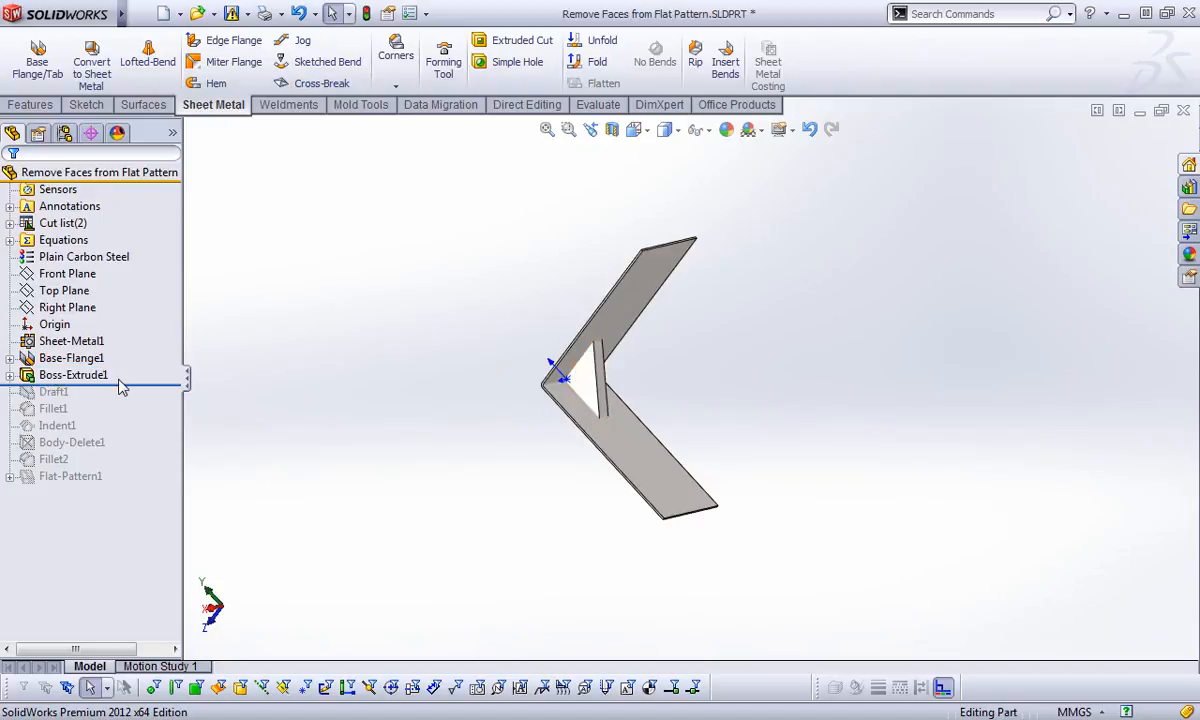
# Roll the history forward past Draft1 and Fillet1 to examine the shaped boss, and expand the cut list
pyautogui.moveTo(153, 380); pyautogui.dragTo(153, 416)
pyautogui.moveTo(545, 345)
pyautogui.mouseDown(button='middle')
pyautogui.moveTo(643, 351)
pyautogui.moveTo(554, 356)
pyautogui.mouseUp(button='middle')
pyautogui.click(10, 223)
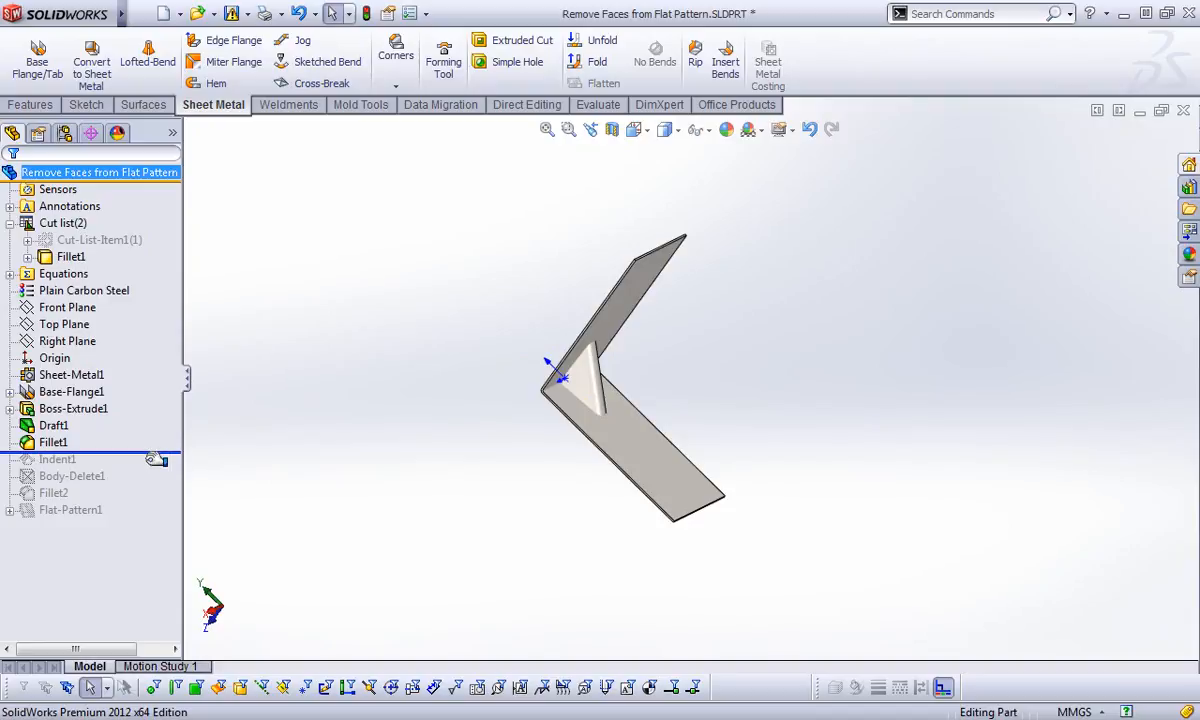
# Roll the history forward past Indent1 and hide the Fillet1 tool body to expose the indented flange
pyautogui.moveTo(155, 455); pyautogui.dragTo(225, 466)
pyautogui.scroll(-3, 640, 370)
pyautogui.moveTo(648, 414); pyautogui.dragTo(723, 372, button='middle')
pyautogui.rightClick(86, 257)
pyautogui.press('Escape')
pyautogui.moveTo(359, 356)
pyautogui.mouseDown(button='middle')
pyautogui.moveTo(536, 329)
pyautogui.moveTo(350, 346)
pyautogui.mouseUp(button='middle')
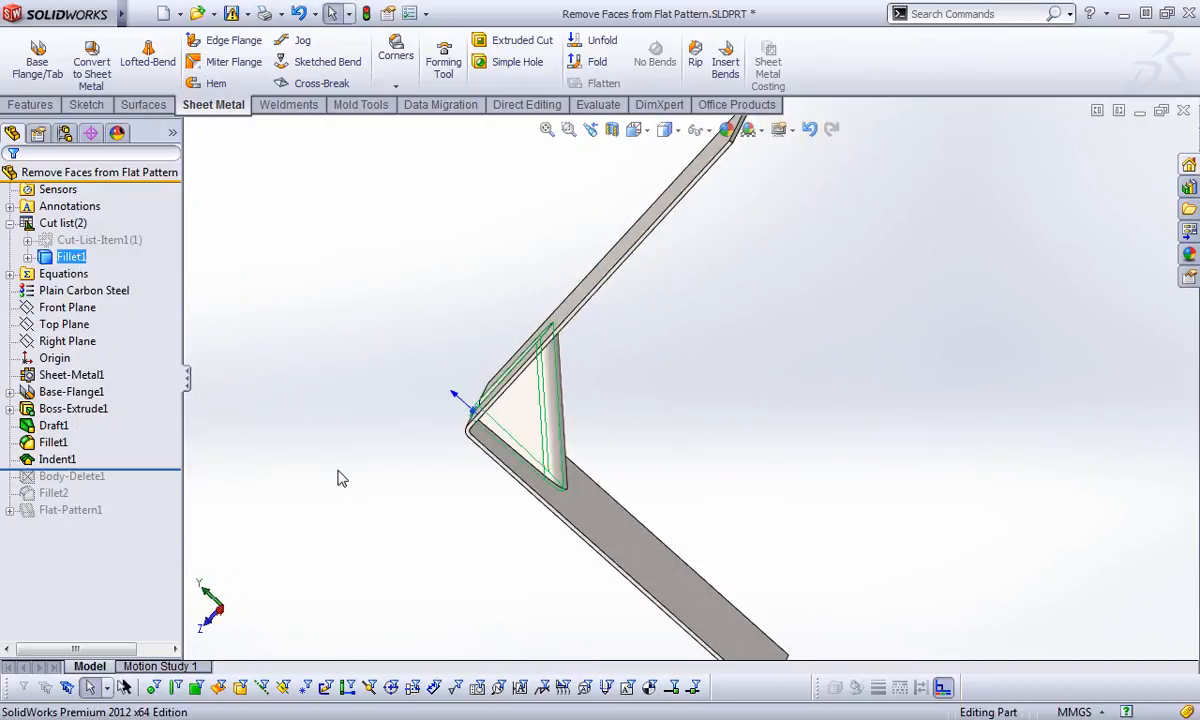
# Open the definition of Indent1 to review its target body, tool body region and thickness, and accept it as is
pyautogui.rightClick(56, 459)
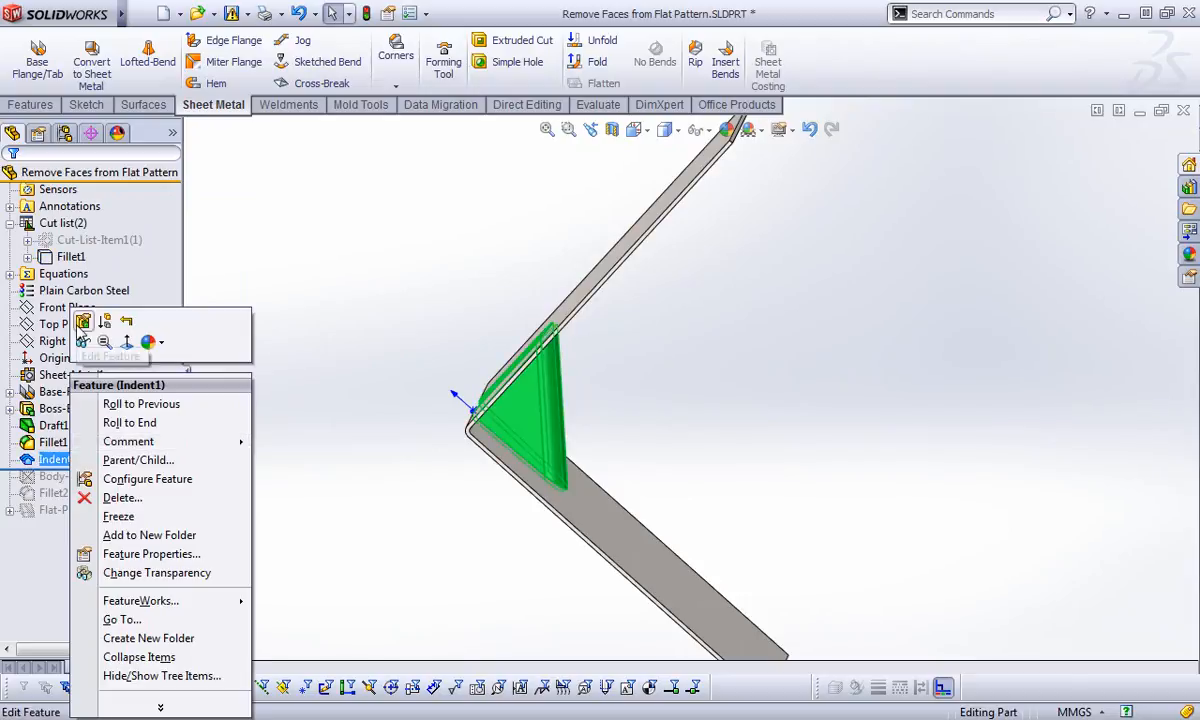
pyautogui.click(83, 322)
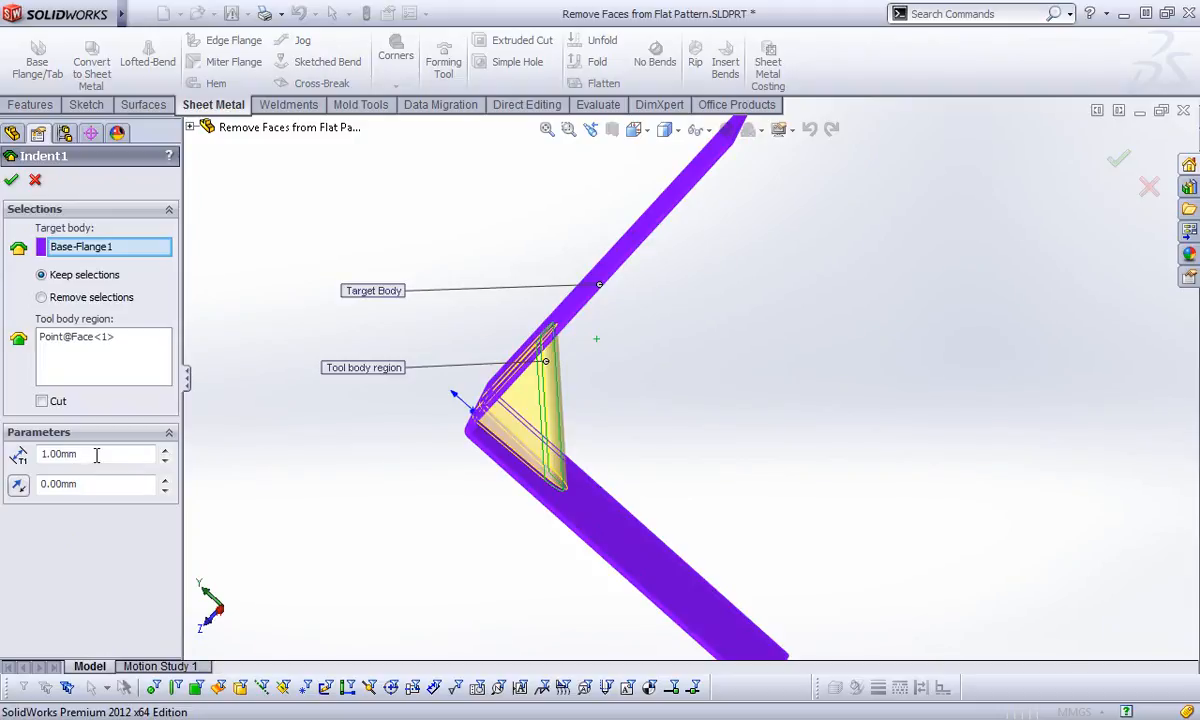
pyautogui.click(11, 180)
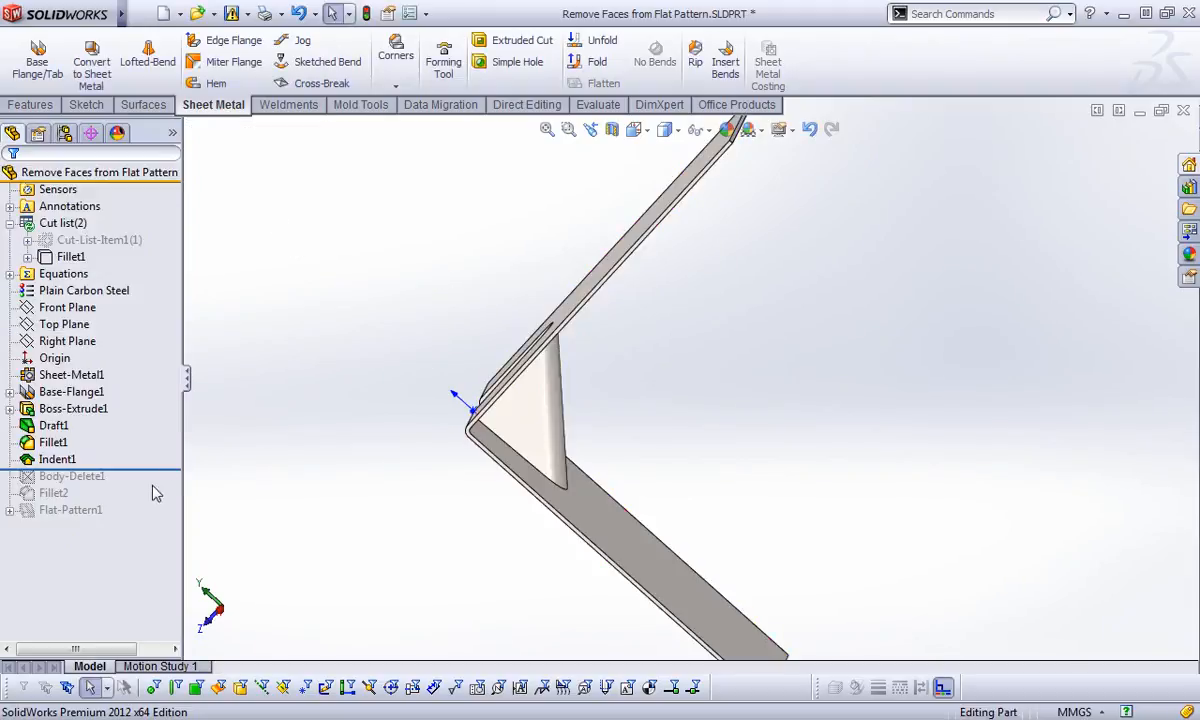
# Roll the history forward through Body-Delete1 and Fillet2 to the end of the feature tree
pyautogui.moveTo(157, 470); pyautogui.dragTo(153, 485)
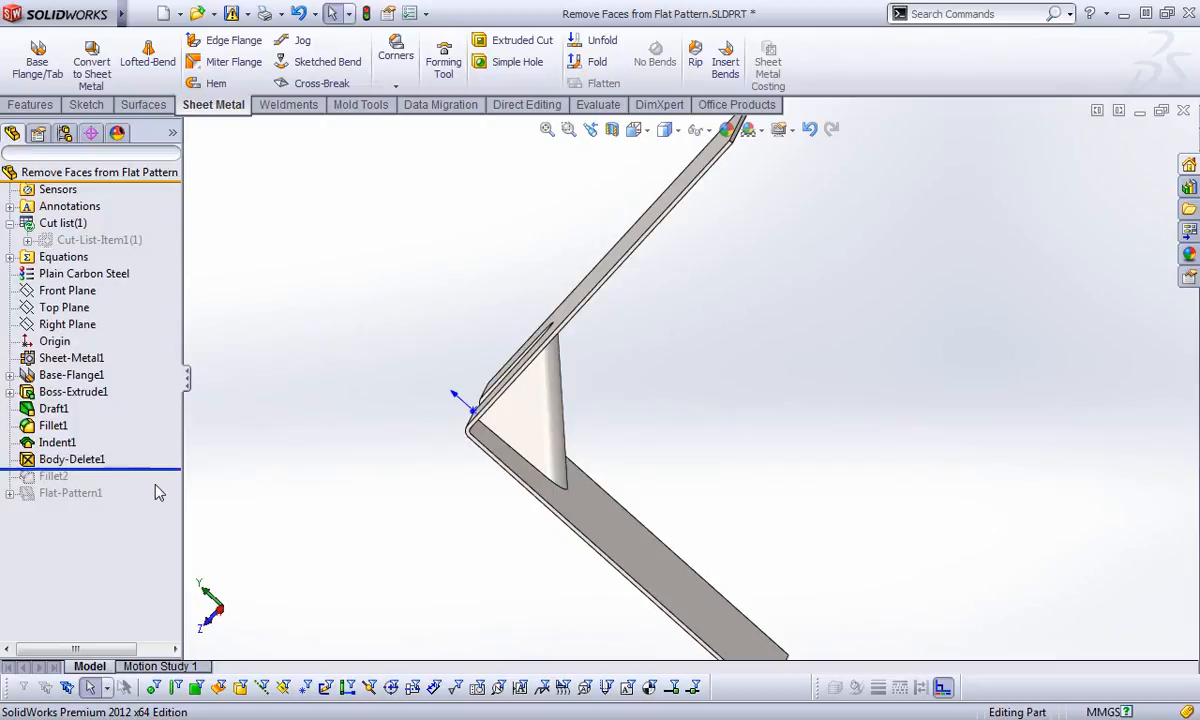
pyautogui.click(50, 462)
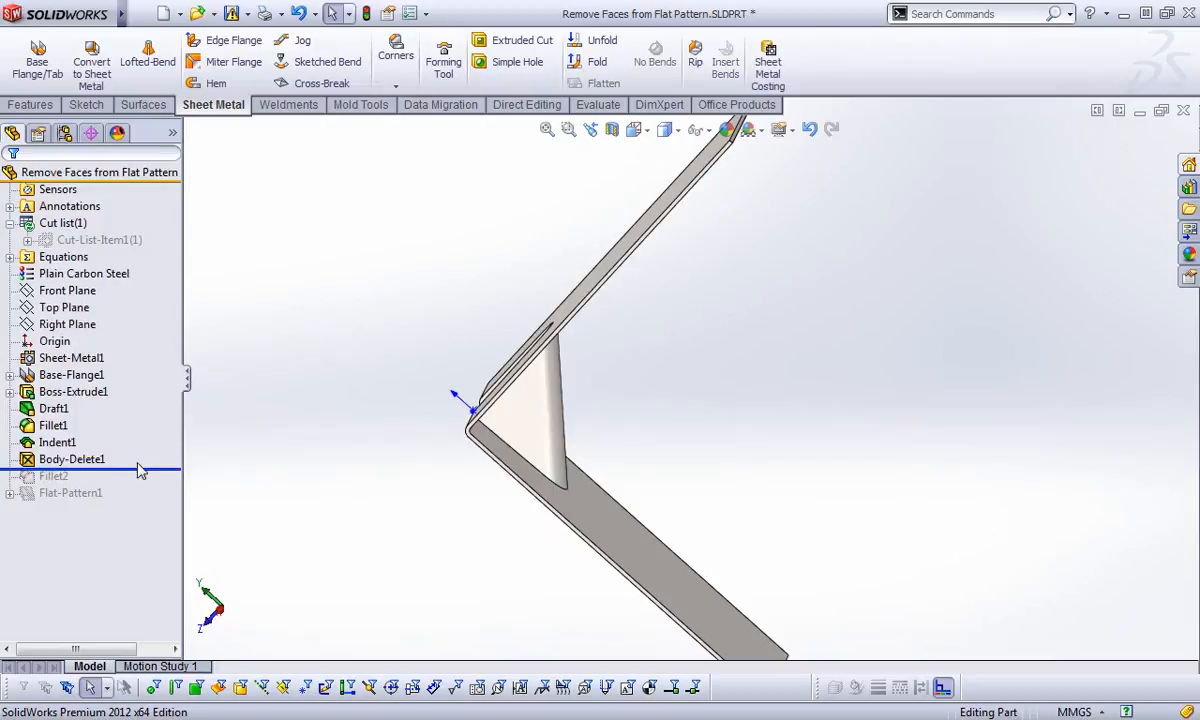
pyautogui.moveTo(150, 468); pyautogui.dragTo(148, 486)
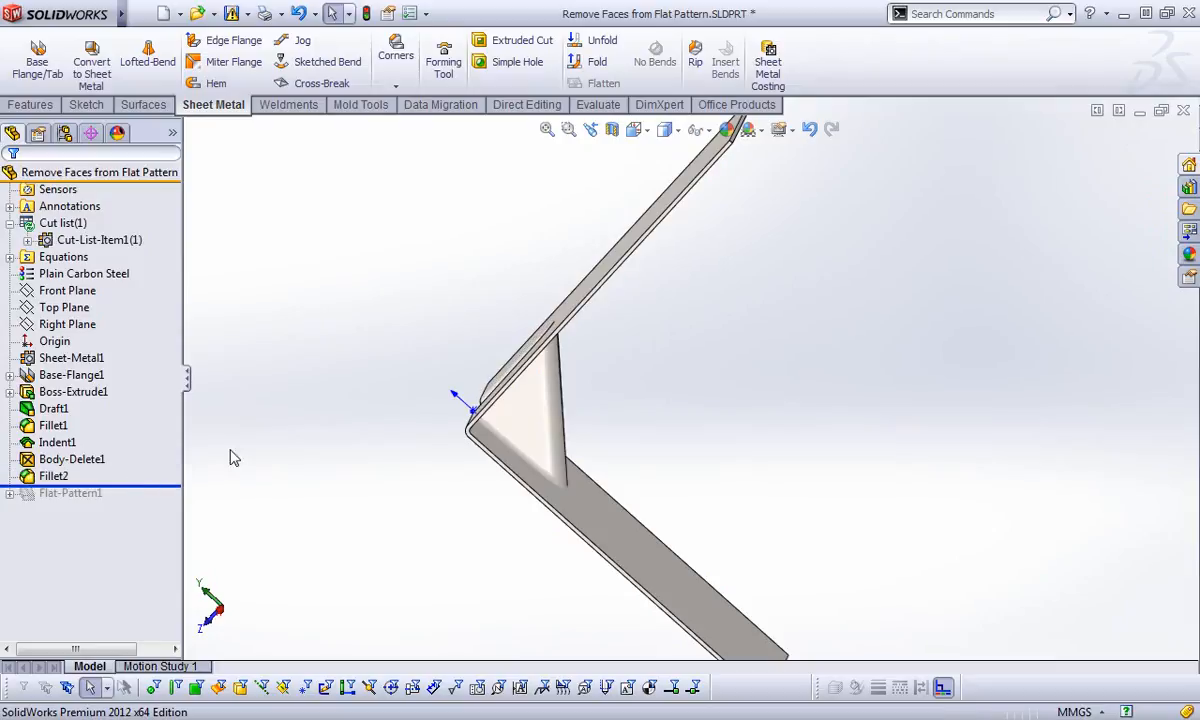
pyautogui.moveTo(340, 410); pyautogui.dragTo(385, 435, button='middle')
pyautogui.moveTo(137, 488); pyautogui.dragTo(160, 502)
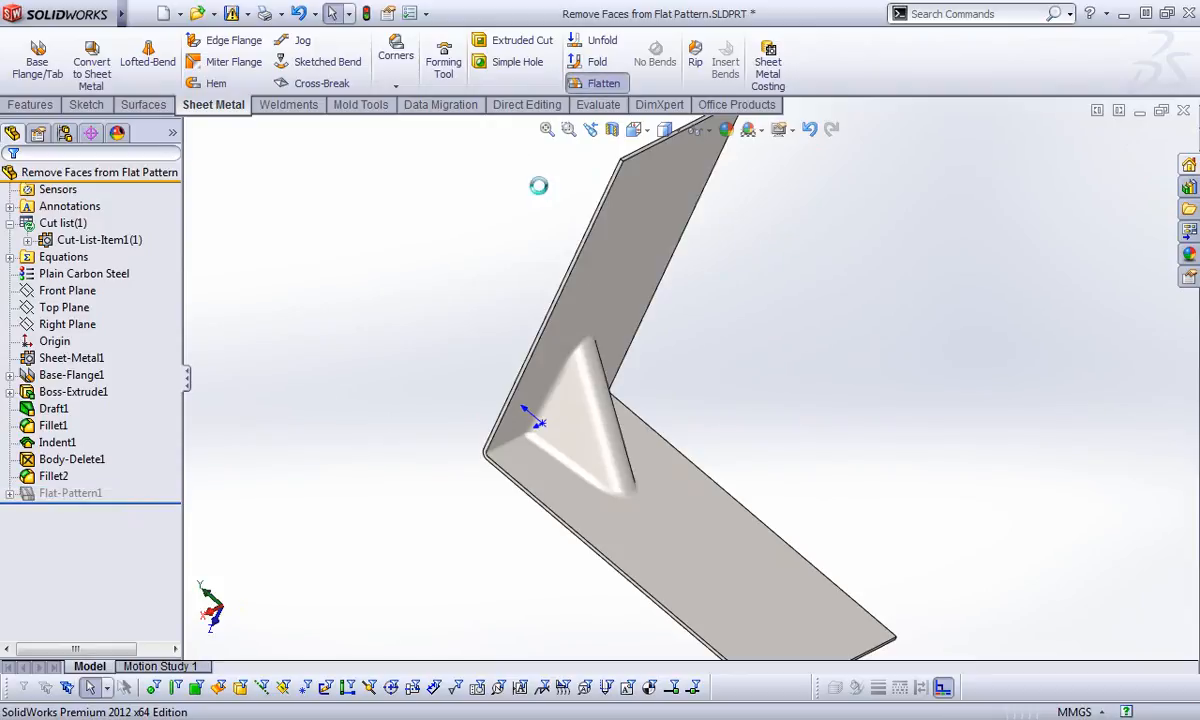
# Try to flatten the indented part, and dismiss the error report
pyautogui.click(603, 83)
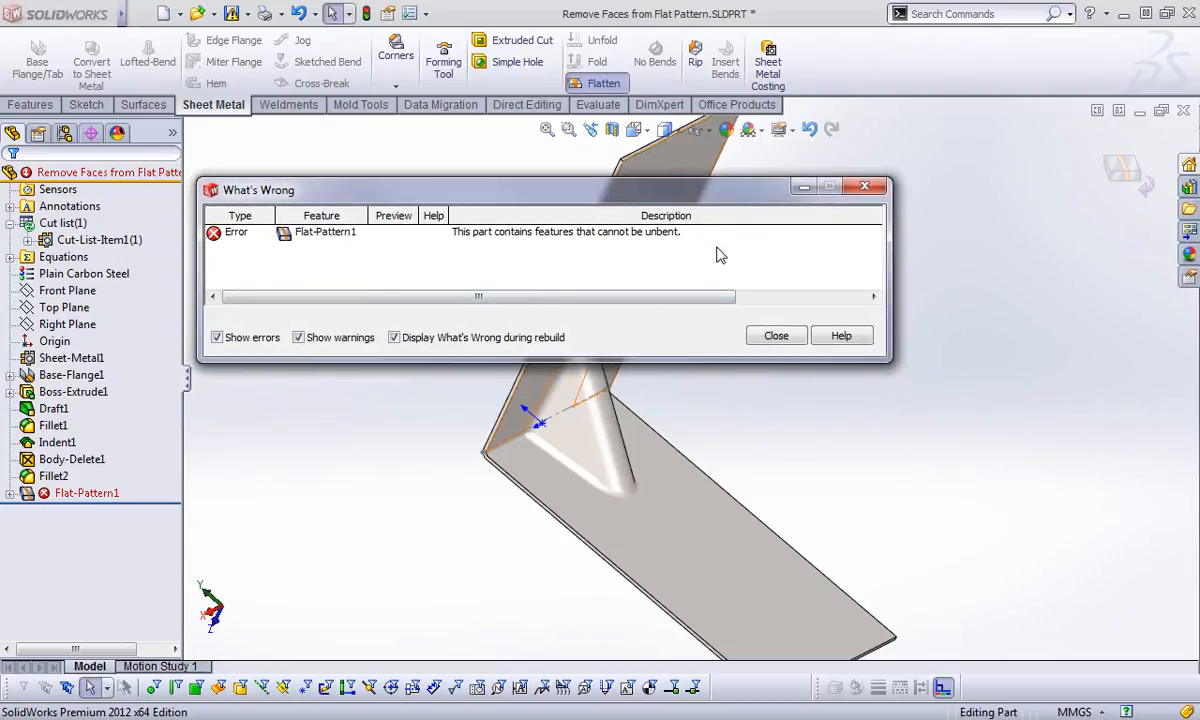
pyautogui.moveTo(656, 189); pyautogui.dragTo(692, 457)
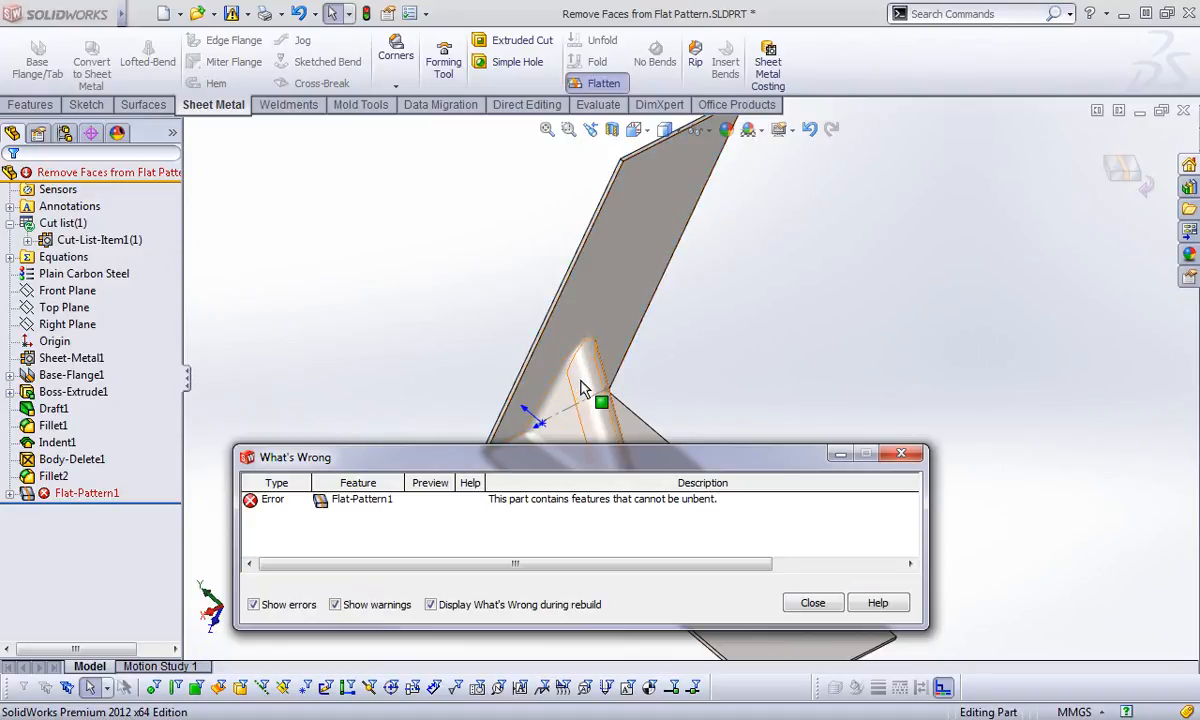
pyautogui.click(815, 604)
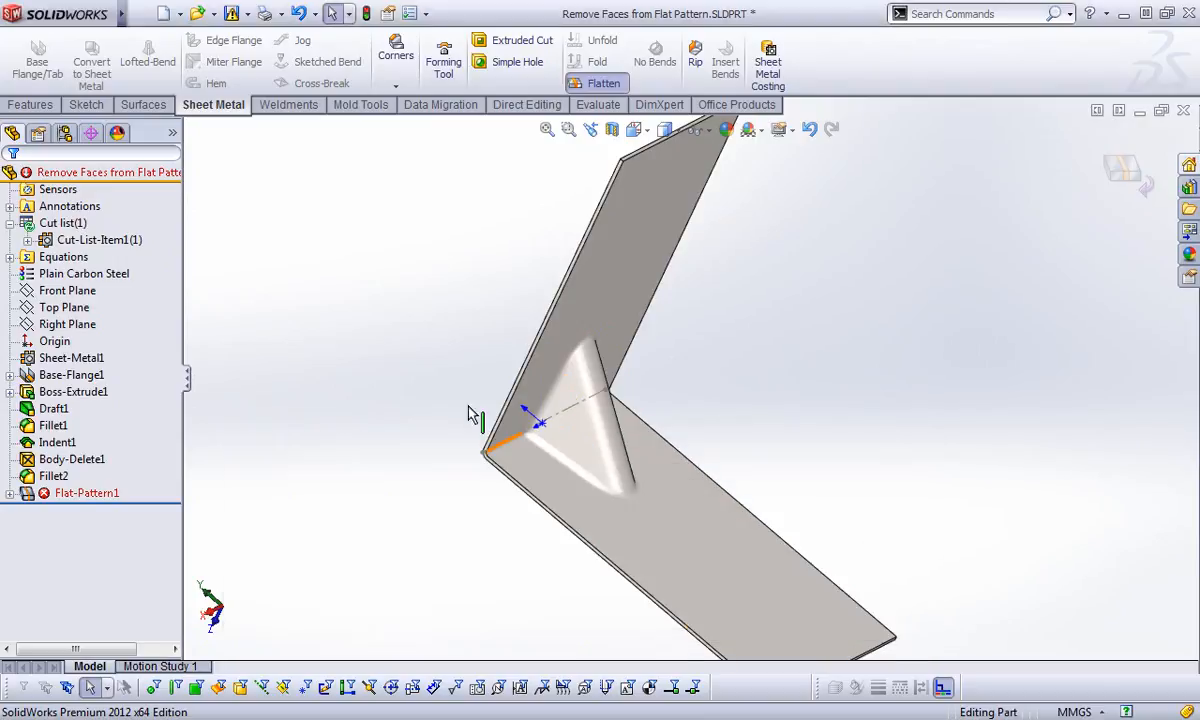
# Edit Flat-Pattern1 and exclude the gusset's rounded spine, one side wall and the adjoining fillet faces along the lower flange
pyautogui.rightClick(88, 493)
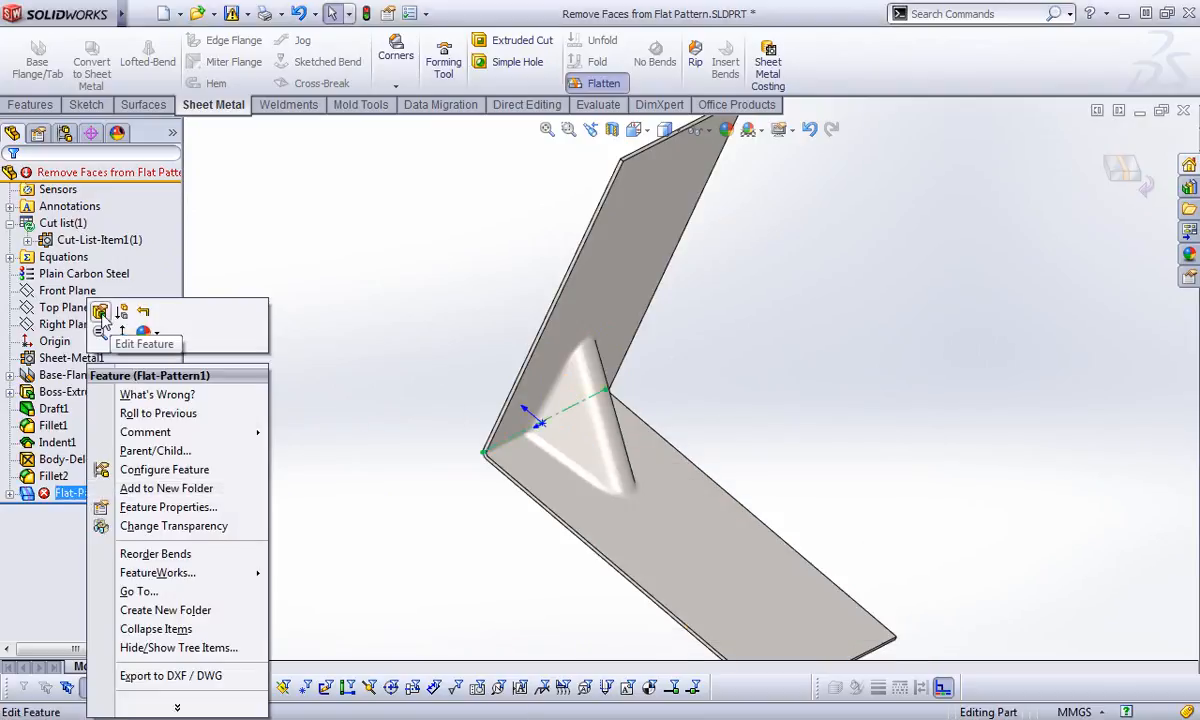
pyautogui.click(99, 312)
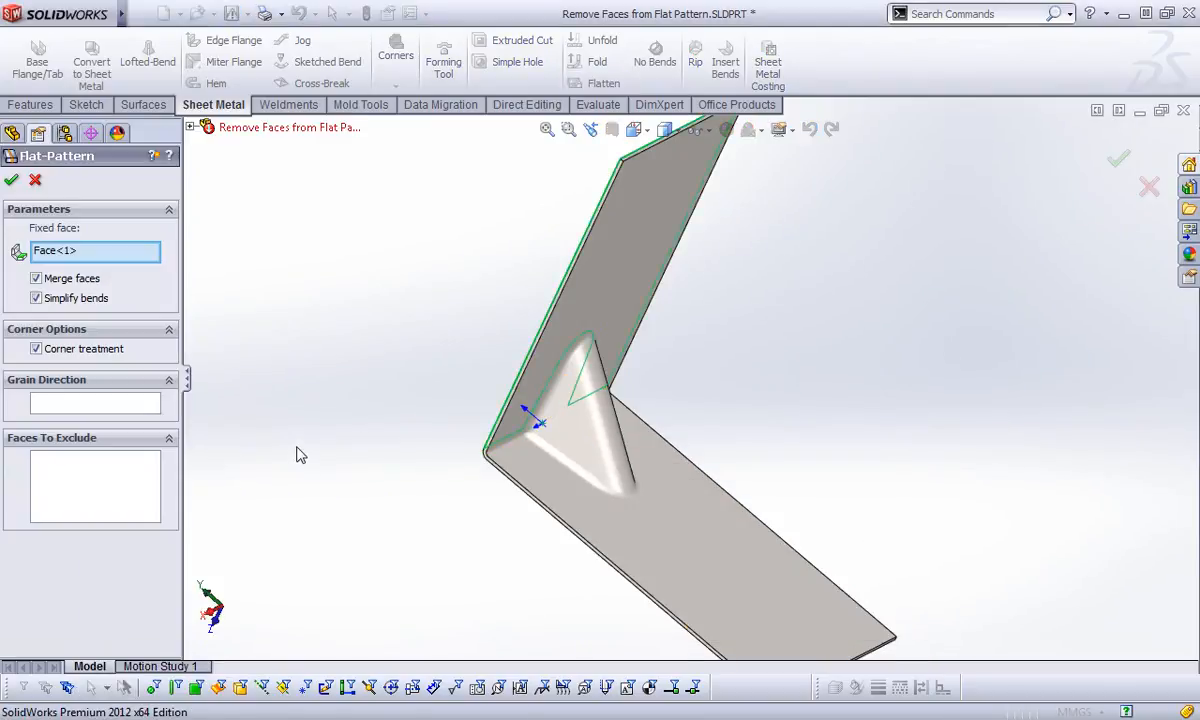
pyautogui.click(60, 483)
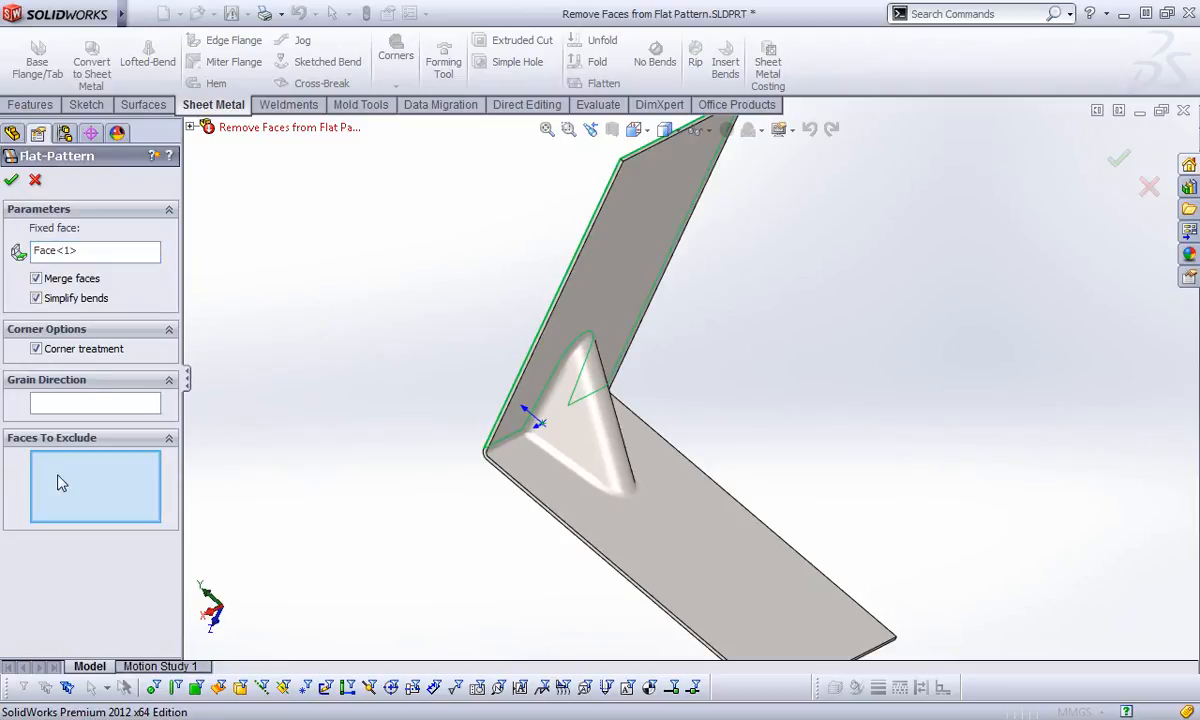
pyautogui.click(605, 434)
pyautogui.click(537, 412)
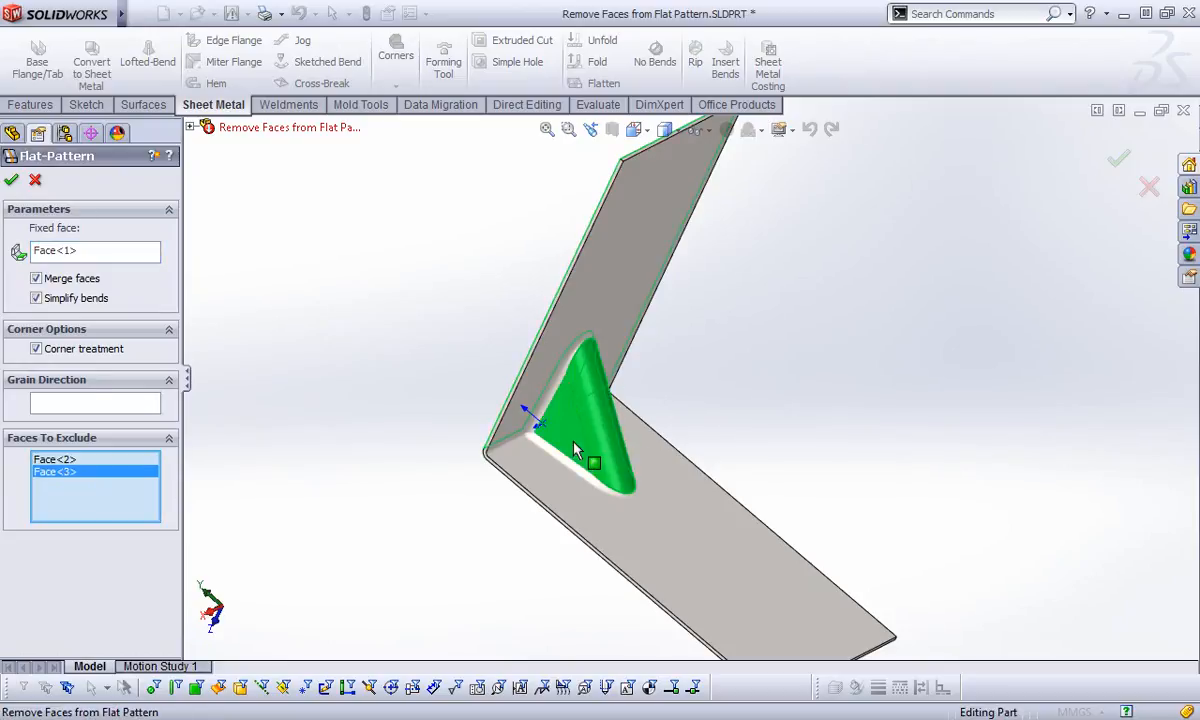
pyautogui.click(614, 498)
pyautogui.click(614, 498)
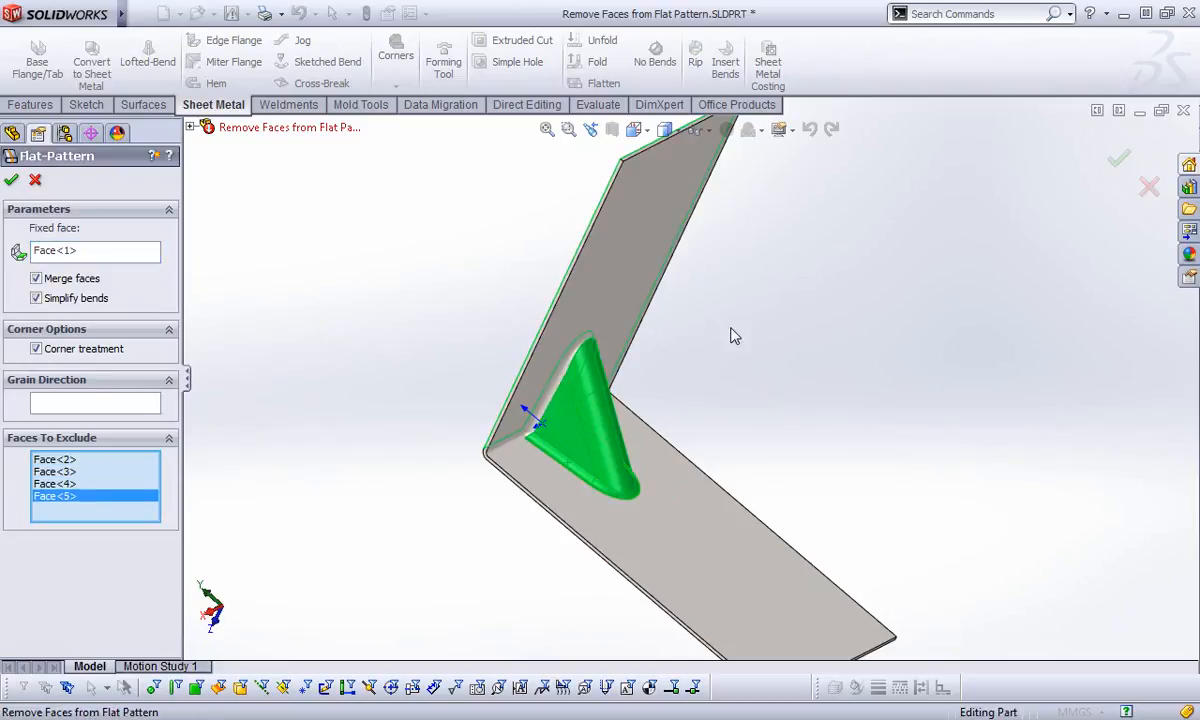
# Add the fillet around the gusset's rounded upper end and its side and corner fillets on the upright flange to the excluded faces
pyautogui.moveTo(773, 385); pyautogui.dragTo(648, 419, button='middle')
pyautogui.scroll(-3, 643, 371)
pyautogui.click(673, 378)
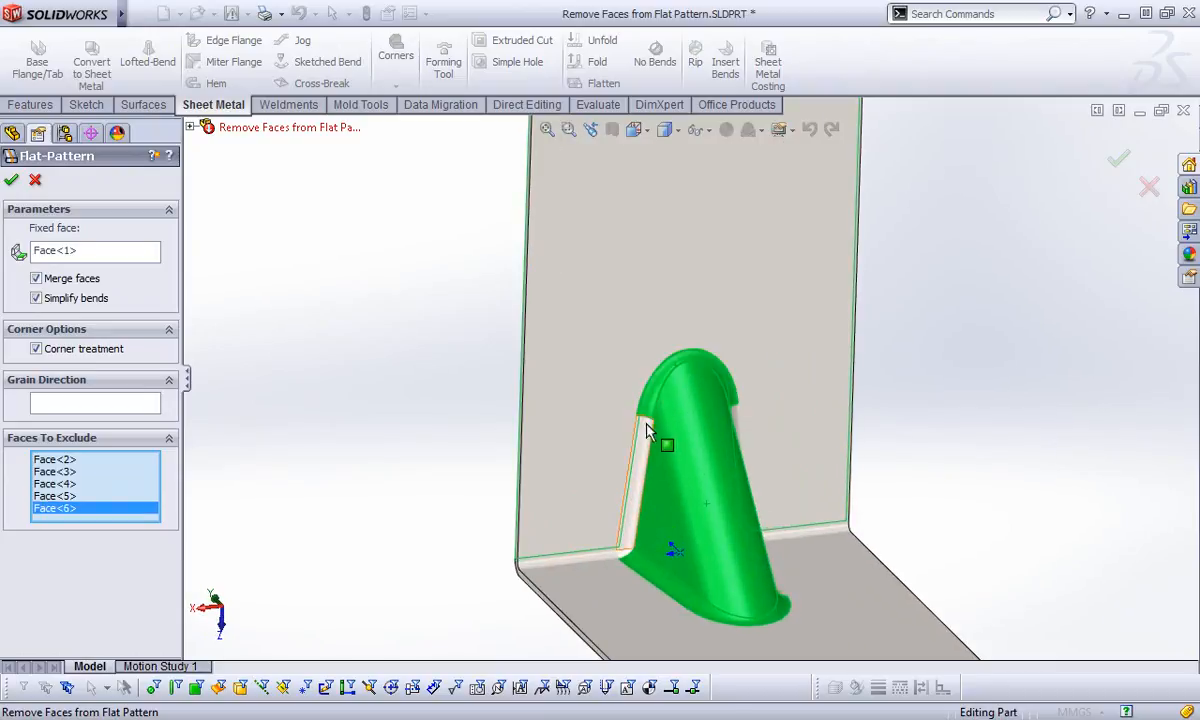
pyautogui.click(641, 455)
pyautogui.click(624, 563)
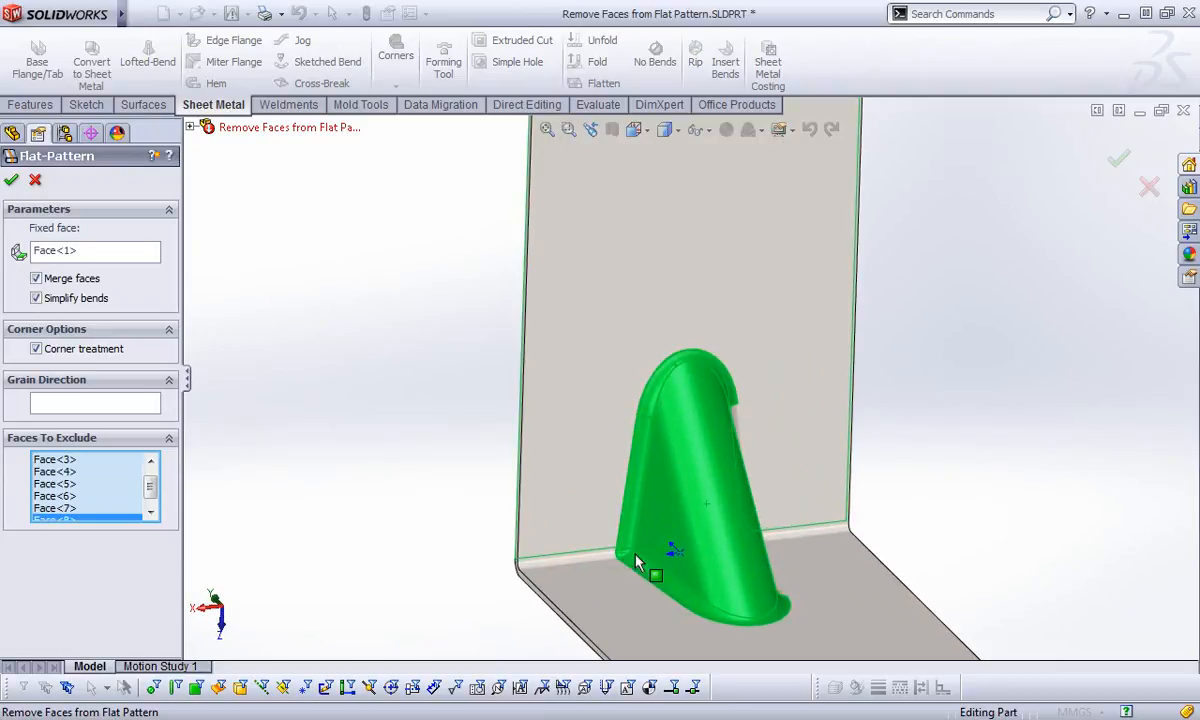
# Exclude the gusset's opposite side wall with its corner and edge fillet faces
pyautogui.moveTo(697, 547); pyautogui.dragTo(611, 557, button='middle')
pyautogui.click(791, 536)
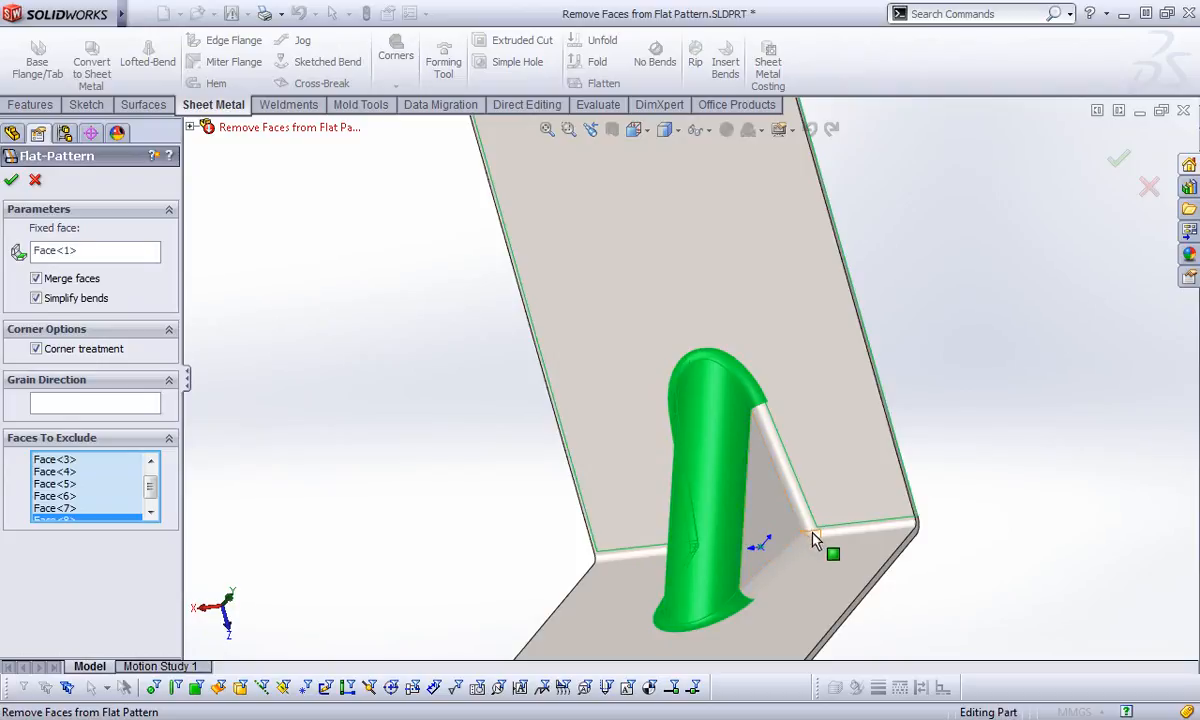
pyautogui.click(793, 538)
pyautogui.click(790, 545)
pyautogui.click(787, 553)
# Exclude the wall, channel and edge fillet faces inside the gusset's recess on the reverse side of the bracket
pyautogui.moveTo(855, 584); pyautogui.dragTo(668, 264, button='middle')
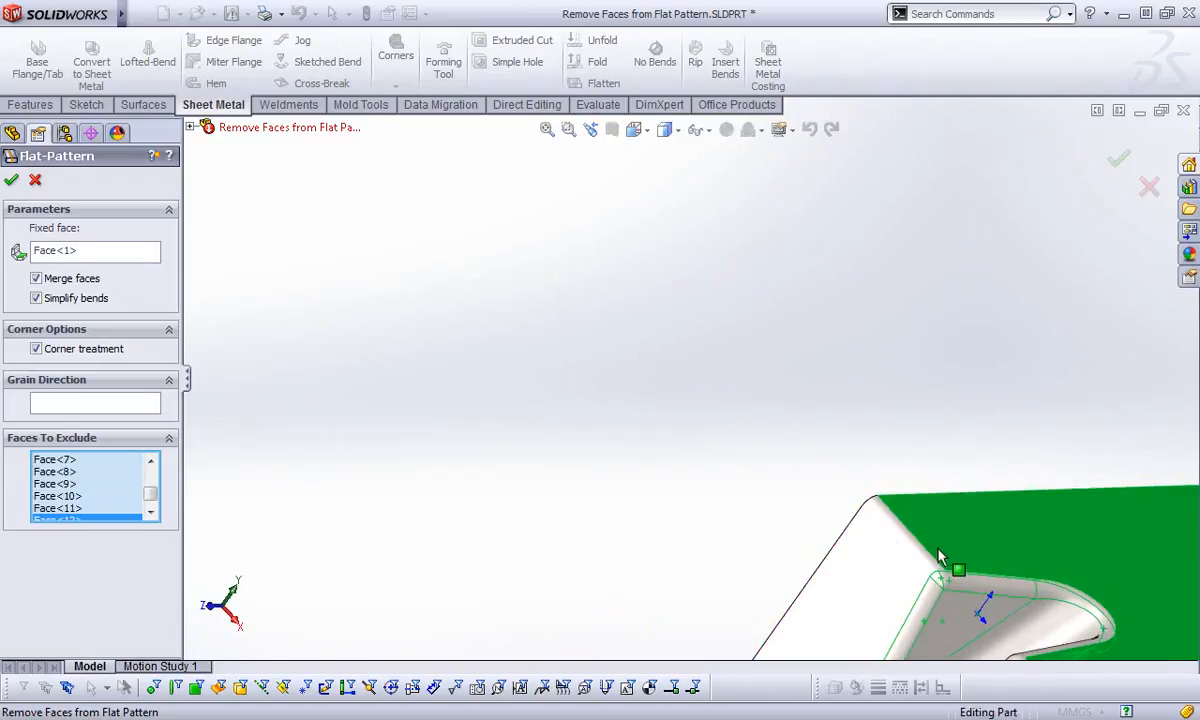
pyautogui.click(983, 596)
pyautogui.click(1015, 592)
pyautogui.click(878, 568)
pyautogui.click(879, 568)
pyautogui.moveTo(879, 568); pyautogui.dragTo(740, 475, button='middle')
pyautogui.scroll(-2, 740, 470)
pyautogui.click(749, 466)
pyautogui.click(726, 545)
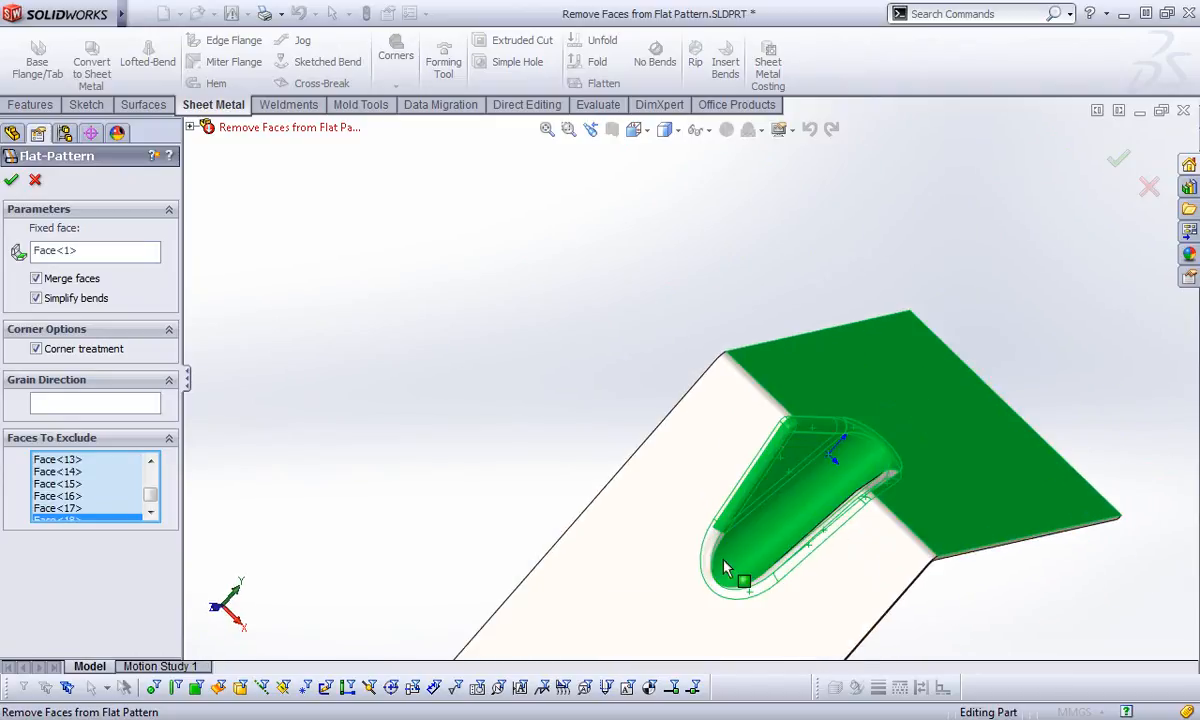
# Add the remaining end and side fillet faces of the recess to the exclusions and accept the flat pattern
pyautogui.click(708, 568)
pyautogui.moveTo(775, 550); pyautogui.dragTo(836, 536, button='middle')
pyautogui.click(840, 540)
pyautogui.click(862, 535)
pyautogui.click(836, 536)
pyautogui.click(875, 498)
pyautogui.moveTo(682, 502); pyautogui.dragTo(718, 348, button='middle')
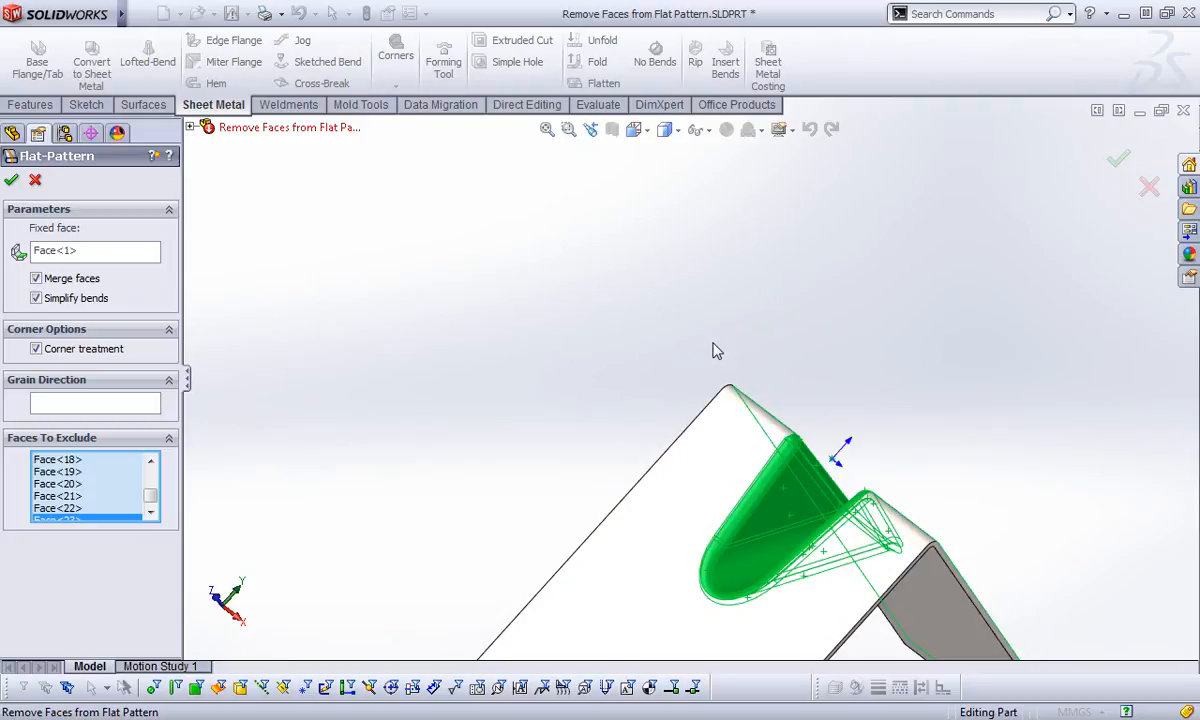
pyautogui.click(11, 181)
pyautogui.moveTo(769, 342)
pyautogui.mouseDown(button='middle')
pyautogui.moveTo(732, 361)
pyautogui.moveTo(782, 356)
pyautogui.mouseUp(button='middle')
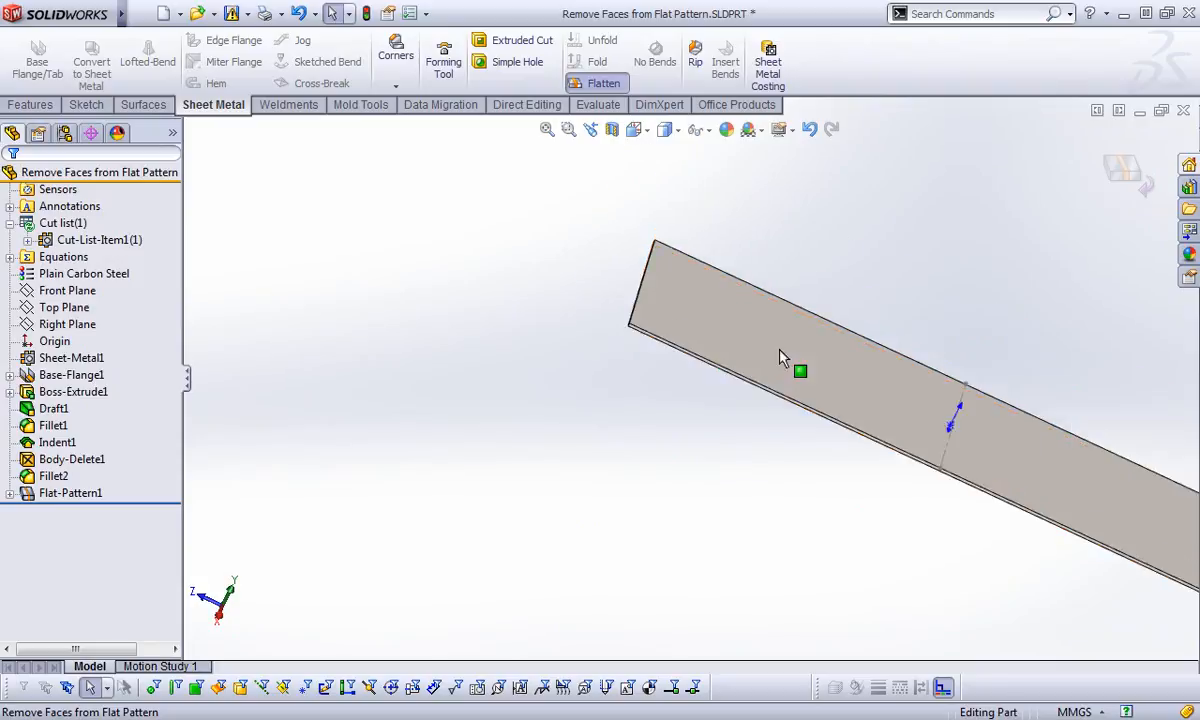
# Return the bracket to its folded state in an isometric view and check its list of configurations
pyautogui.click(597, 83)
pyautogui.moveTo(951, 531); pyautogui.dragTo(1000, 500, button='middle')
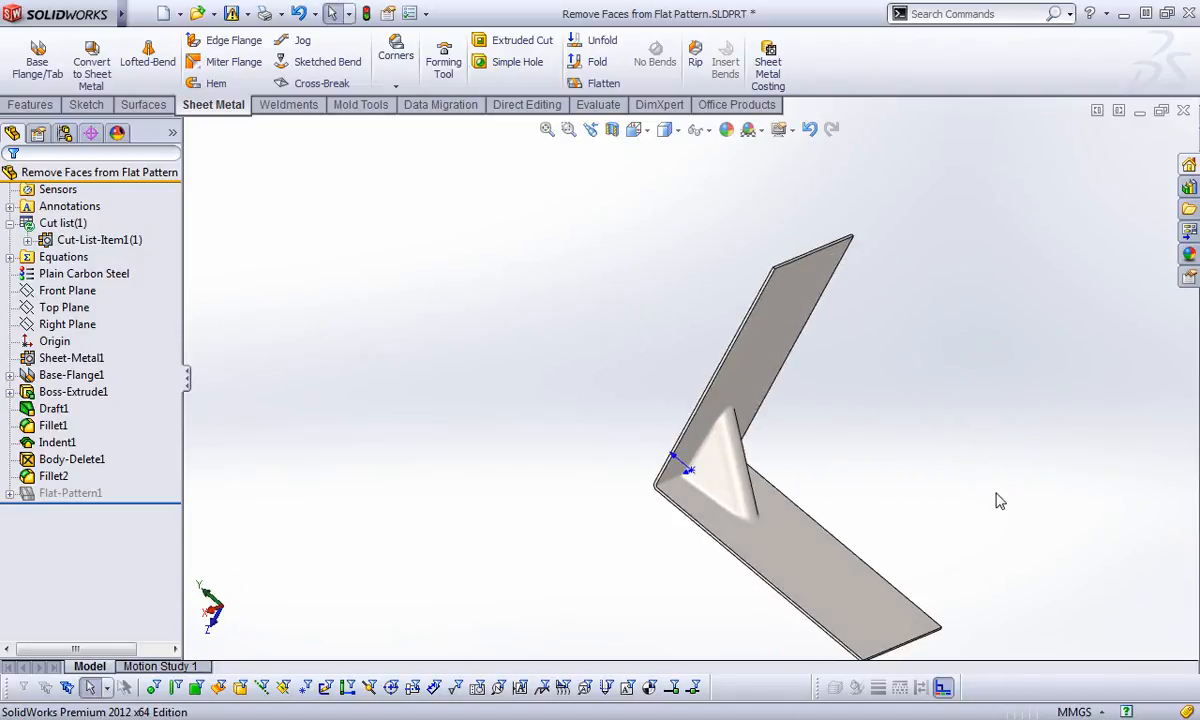
pyautogui.hotkey('ctrl', '7')
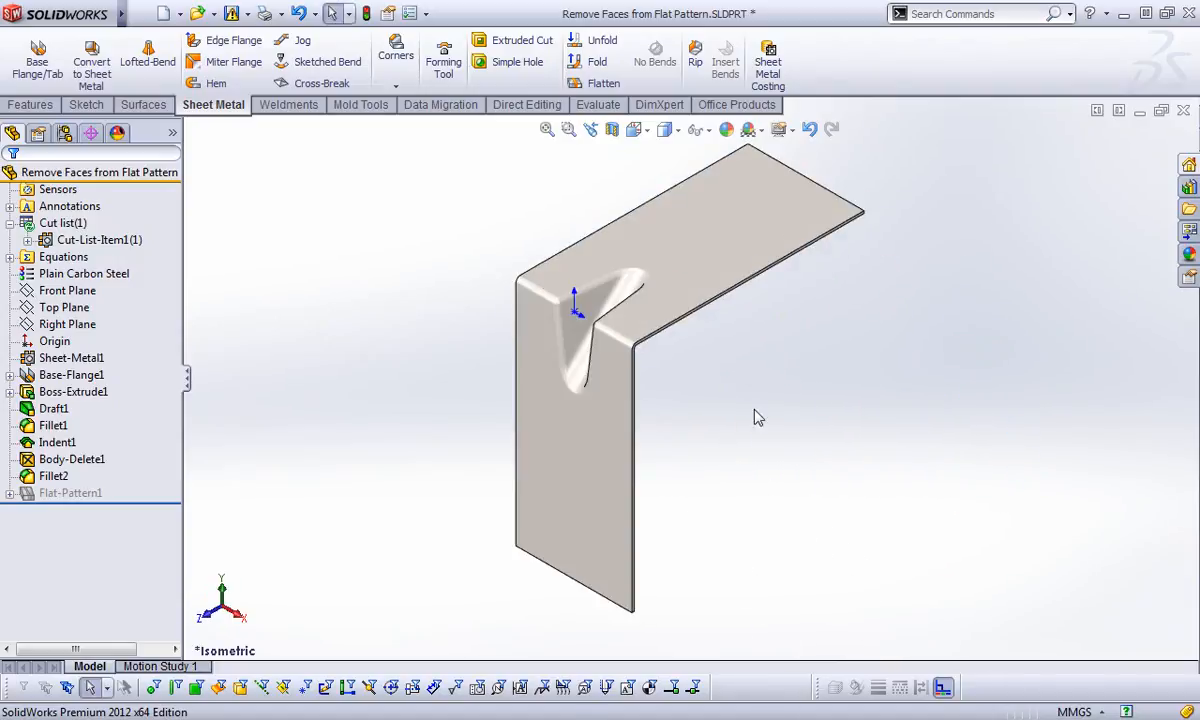
pyautogui.click(64, 134)
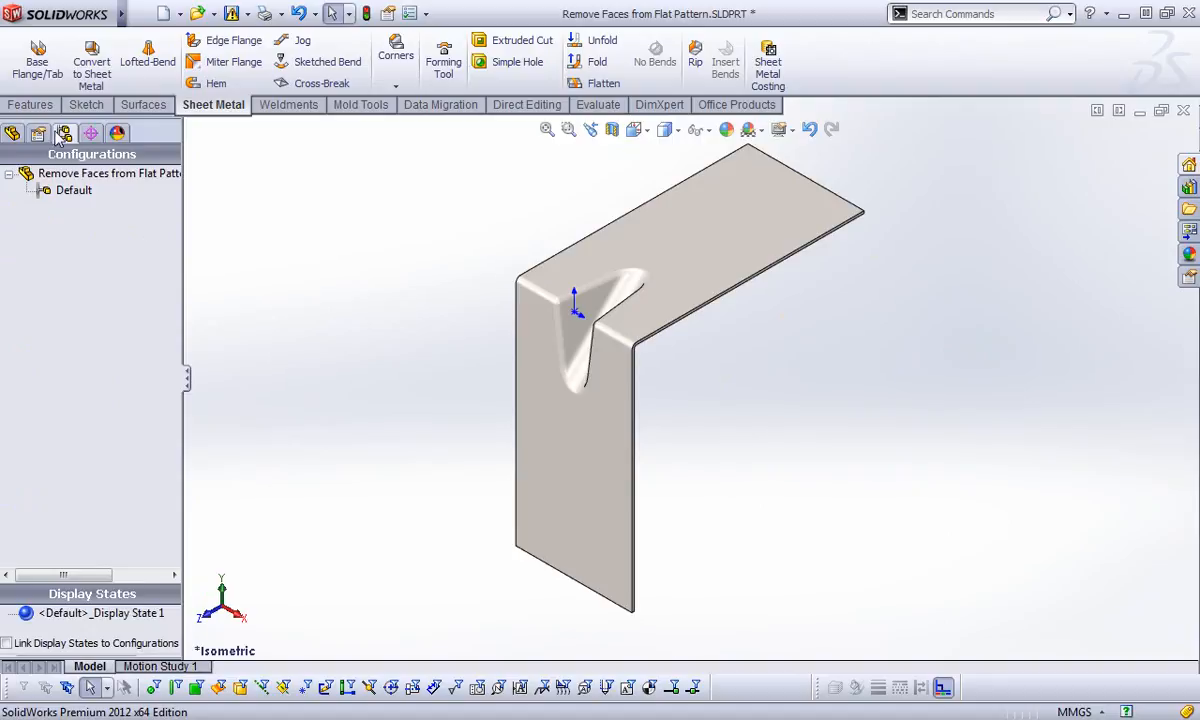
pyautogui.click(12, 133)
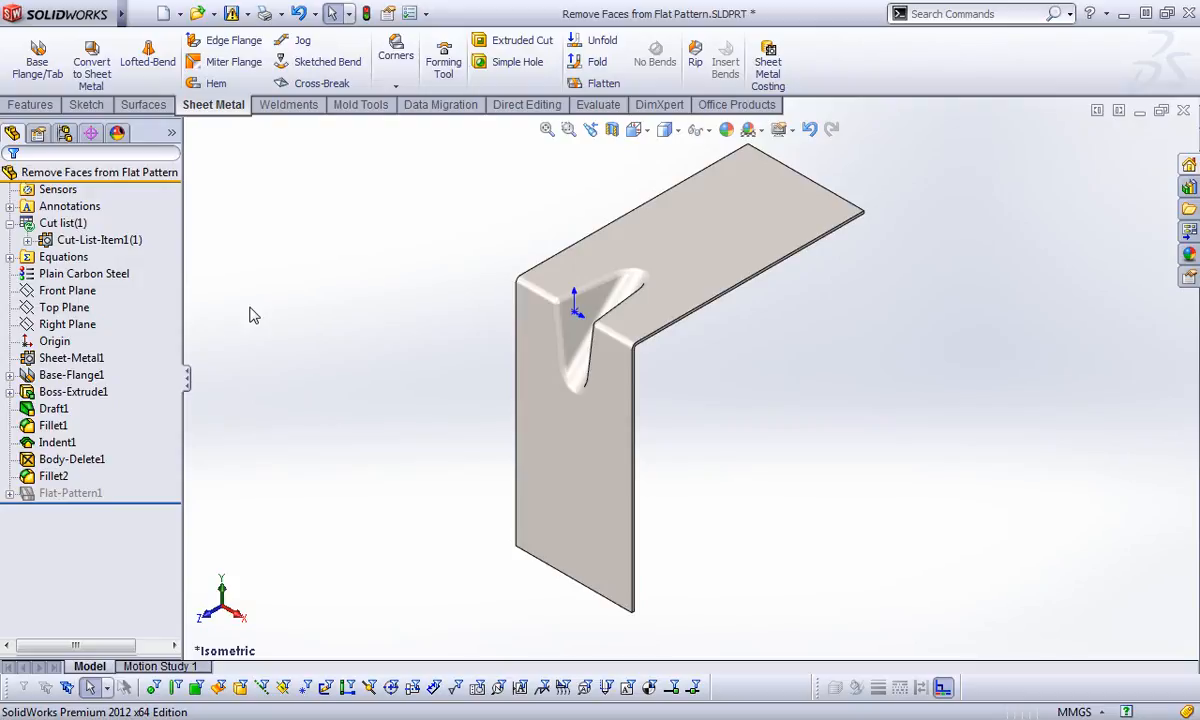
# Close the Remove Faces from Flat Pattern part and Part2 without saving either one
pyautogui.moveTo(62, 16)
pyautogui.click(141, 14)
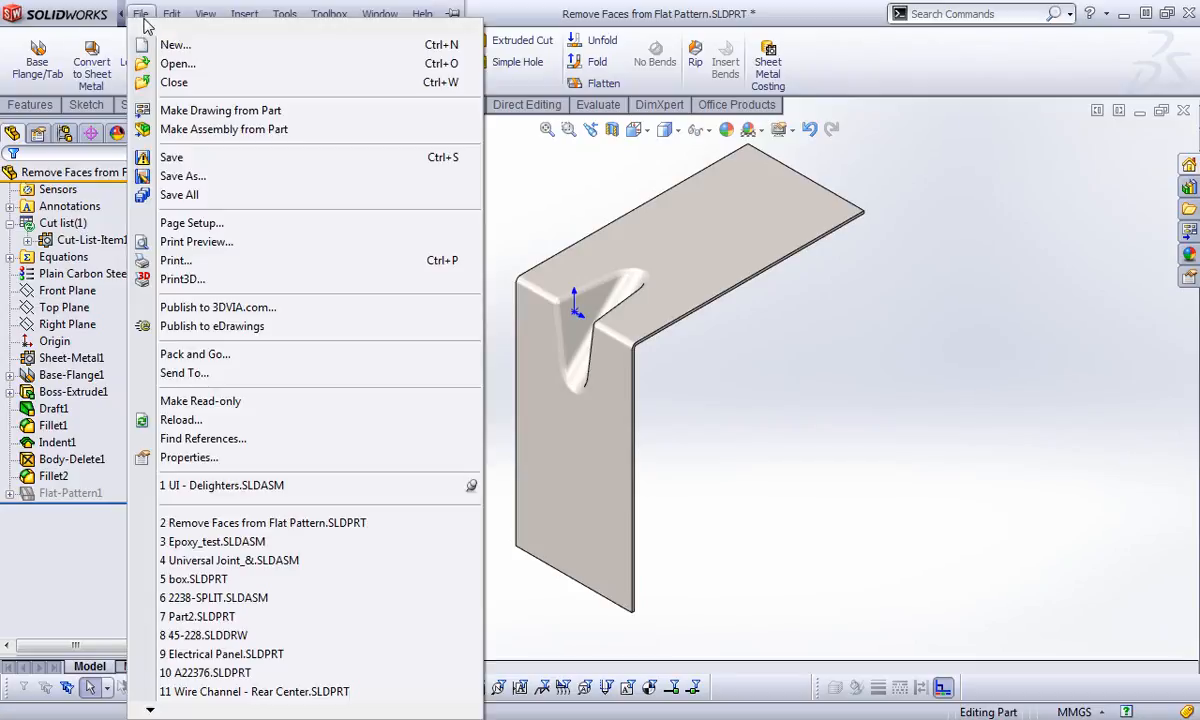
pyautogui.click(175, 82)
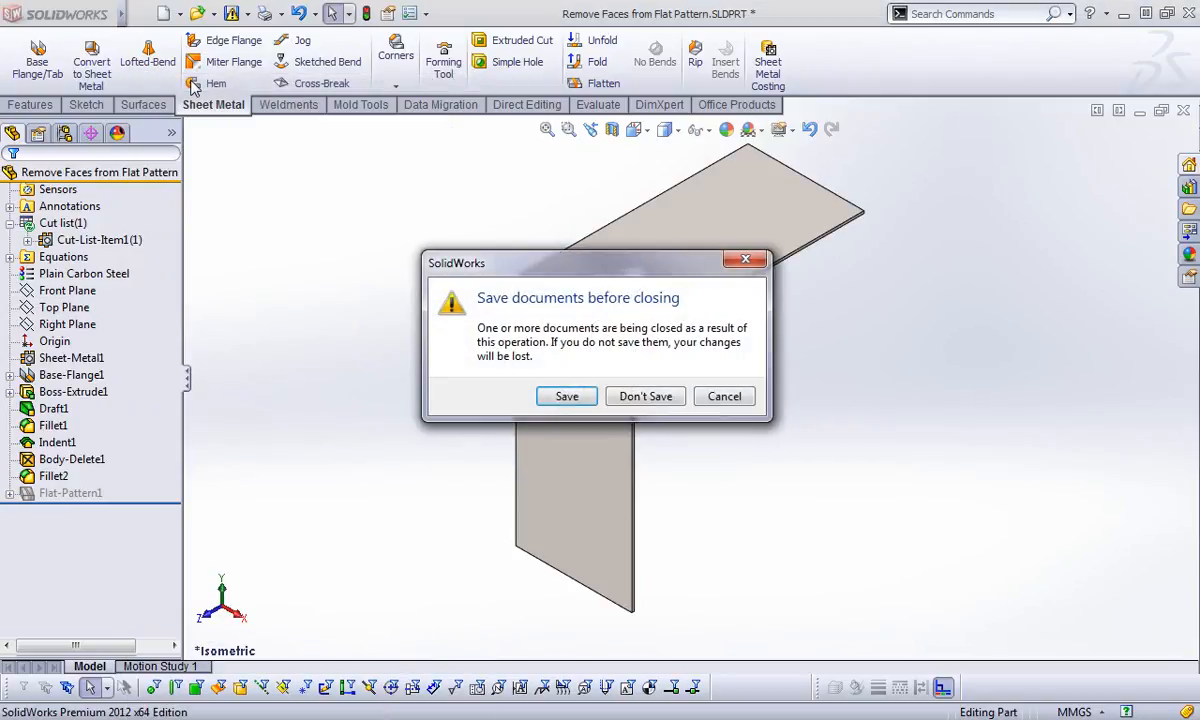
pyautogui.click(637, 396)
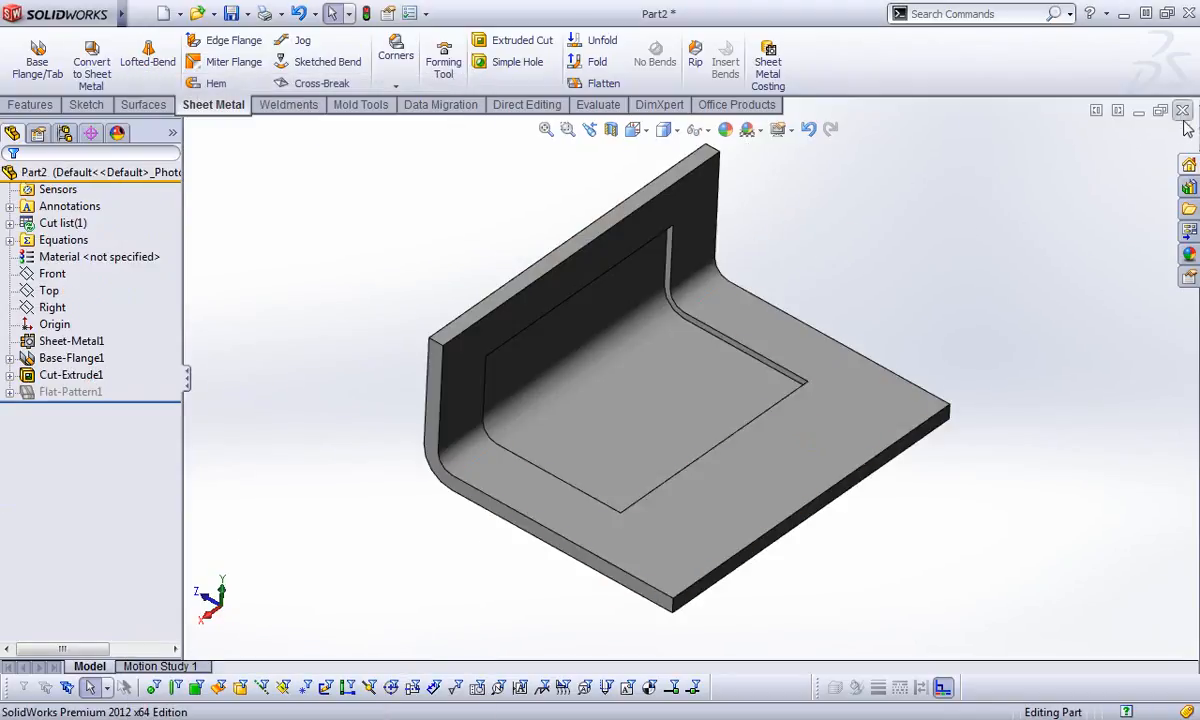
pyautogui.hotkey('ctrl', 'w')
pyautogui.click(640, 396)
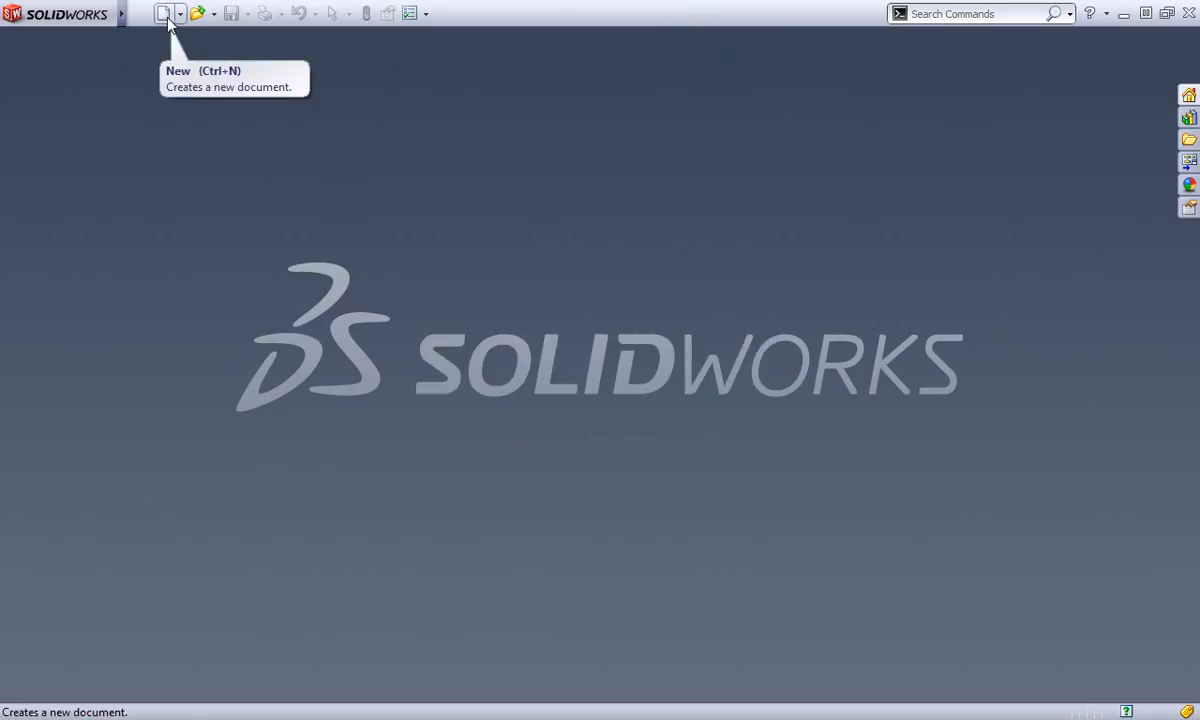
# Open the part Electrical Panel.SLDPRT
pyautogui.click(198, 14)
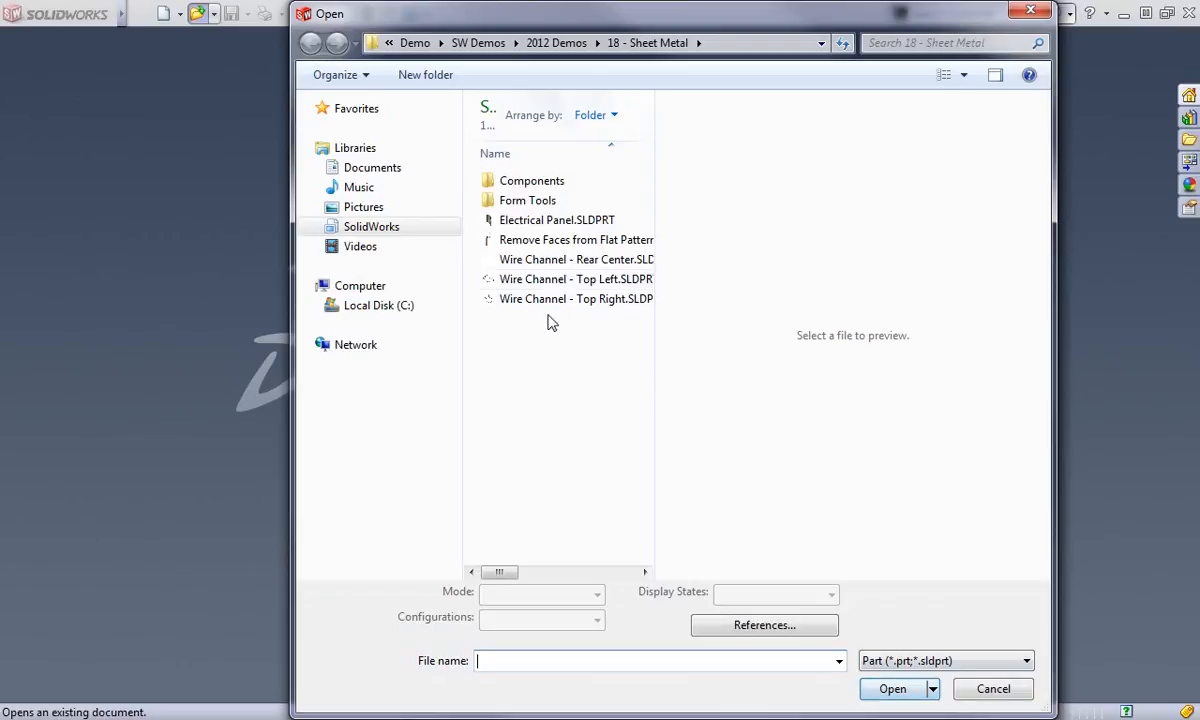
pyautogui.click(550, 226)
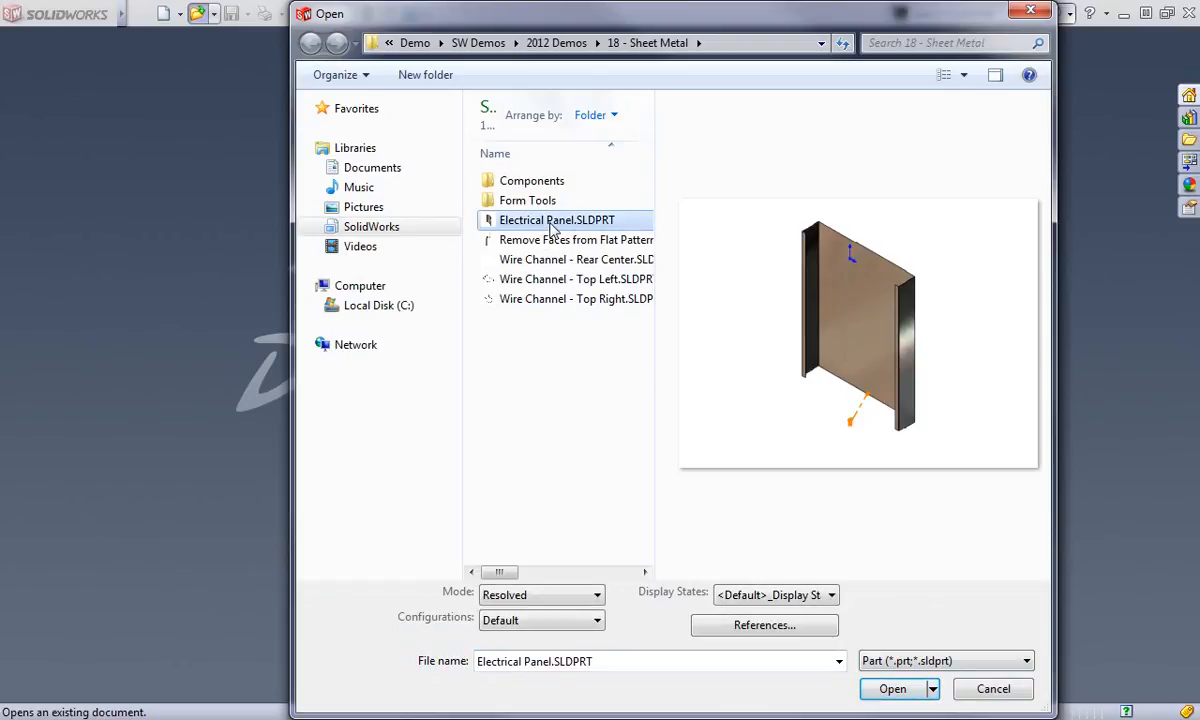
pyautogui.click(890, 690)
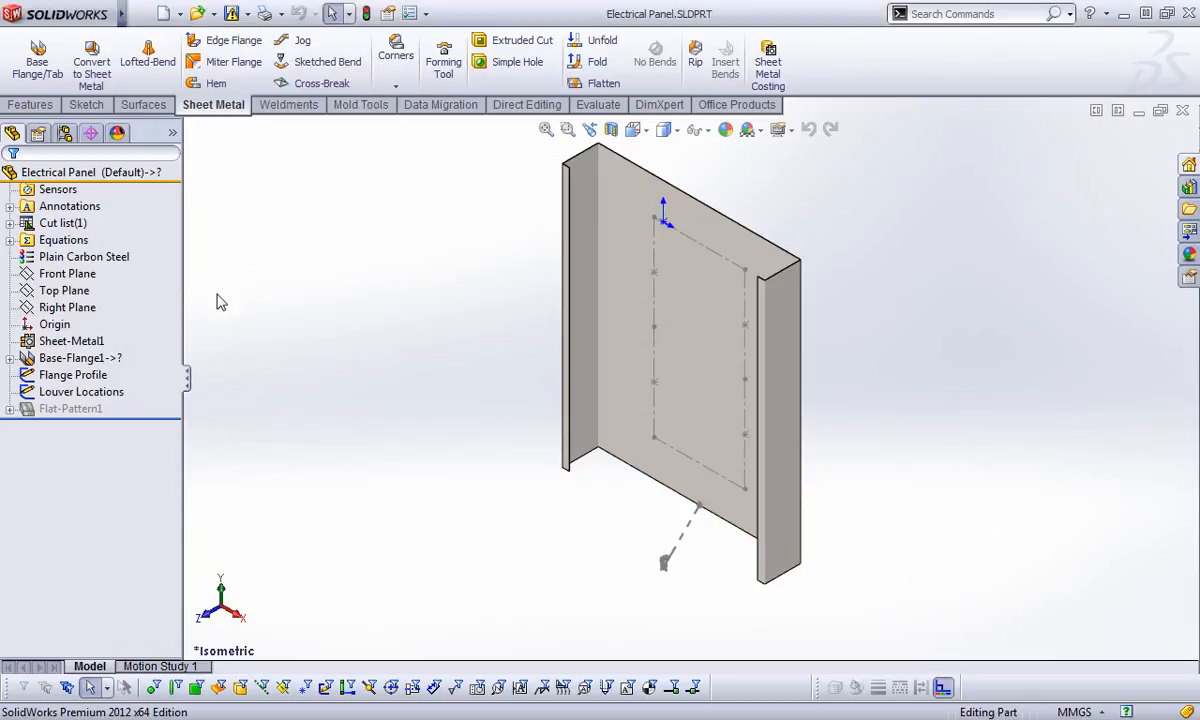
pyautogui.click(230, 42)
pyautogui.scroll(-3, 718, 535)
pyautogui.moveTo(675, 490); pyautogui.dragTo(648, 416, button='middle')
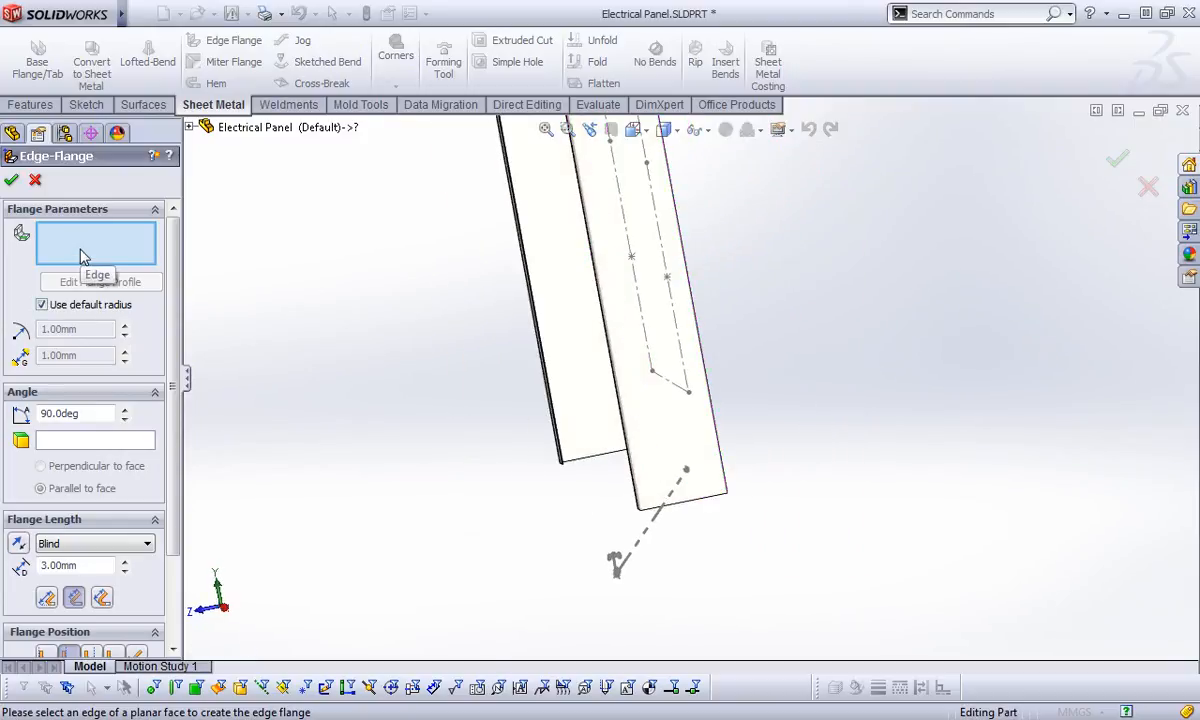
pyautogui.moveTo(681, 510); pyautogui.dragTo(737, 545, button='middle')
pyautogui.scroll(-2, 737, 545)
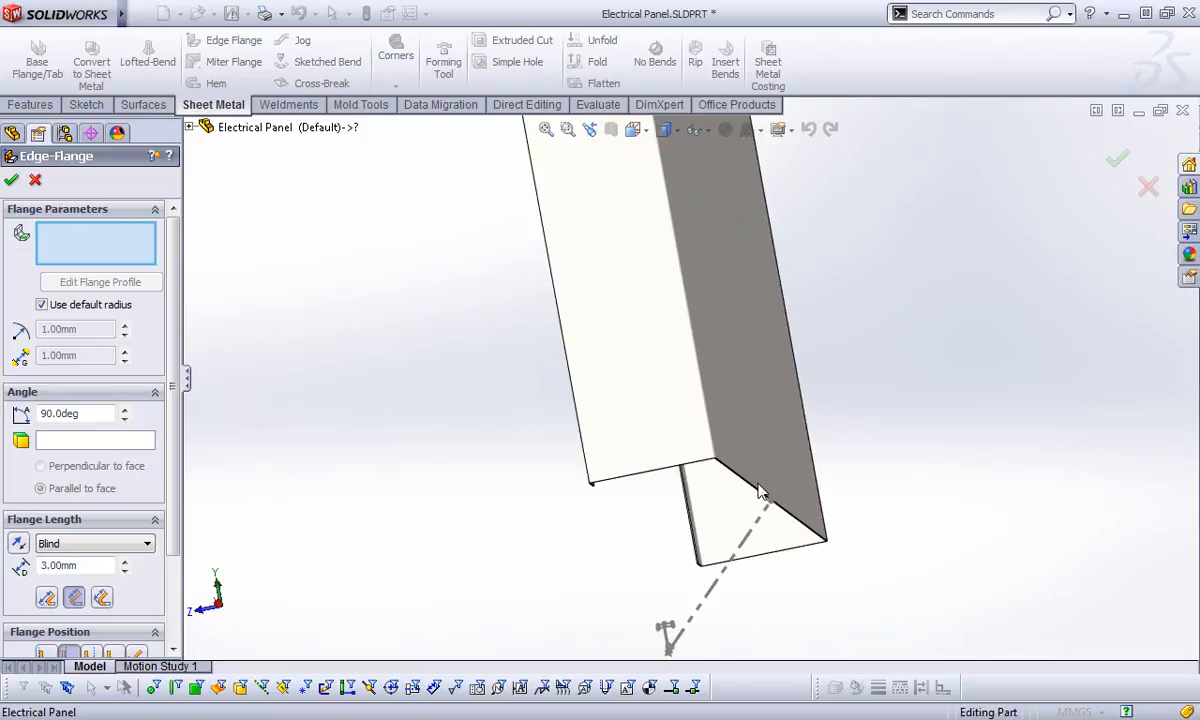
pyautogui.click(750, 484)
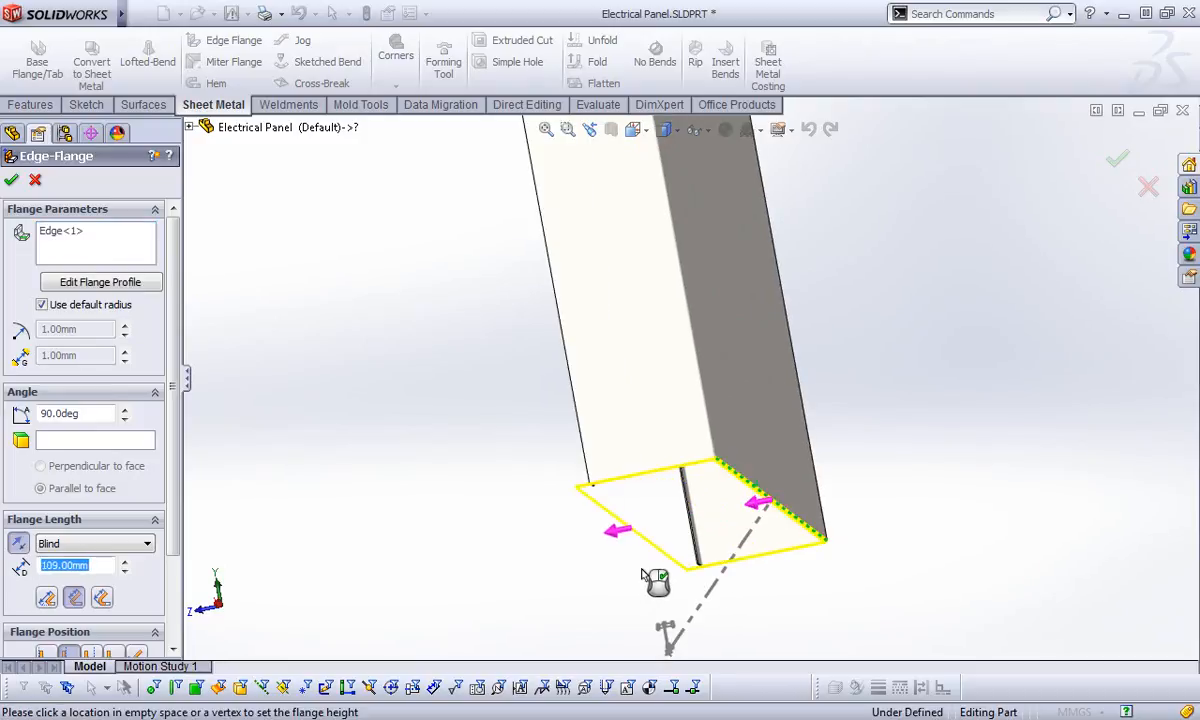
pyautogui.moveTo(548, 509)
pyautogui.mouseDown(button='middle')
pyautogui.moveTo(629, 565)
pyautogui.moveTo(619, 562)
pyautogui.mouseUp(button='middle')
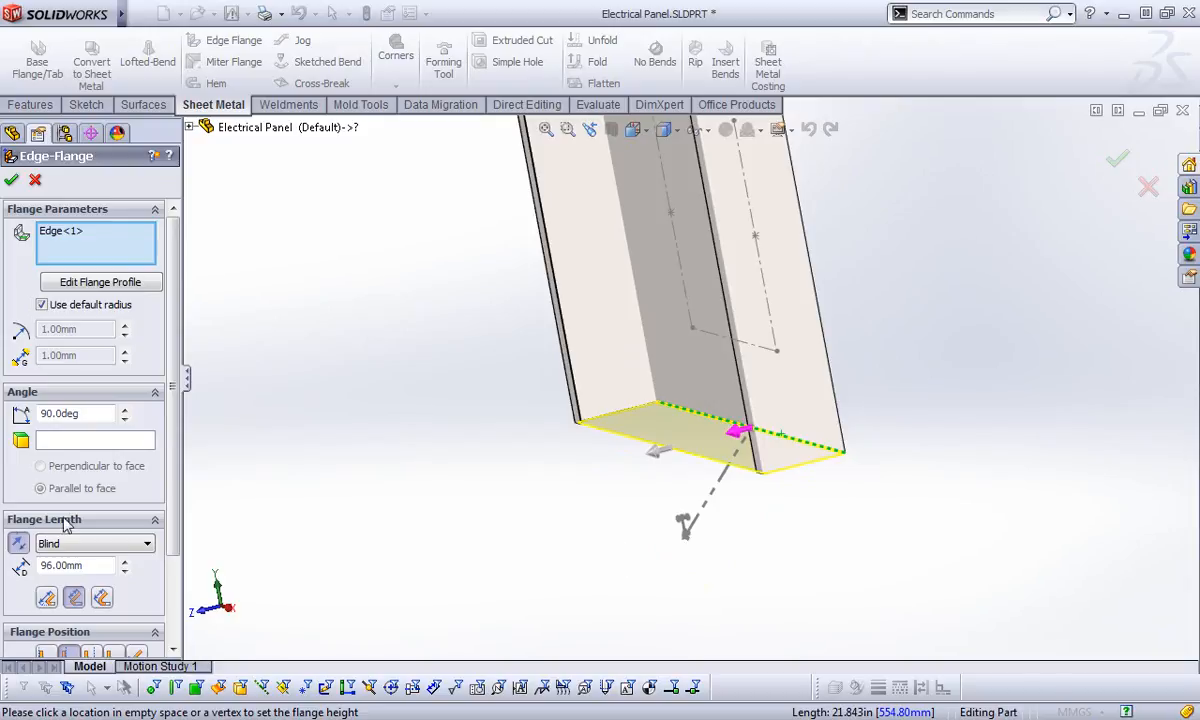
pyautogui.click(90, 545)
pyautogui.click(91, 545)
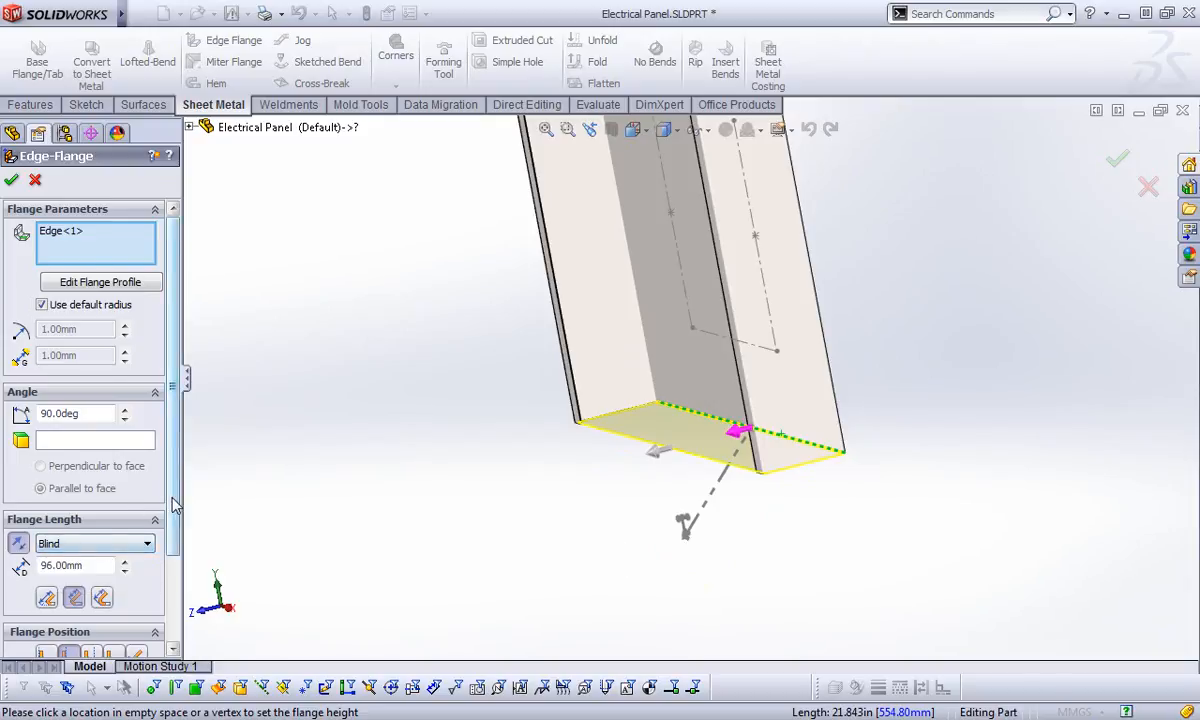
pyautogui.scroll(-3, 175, 612)
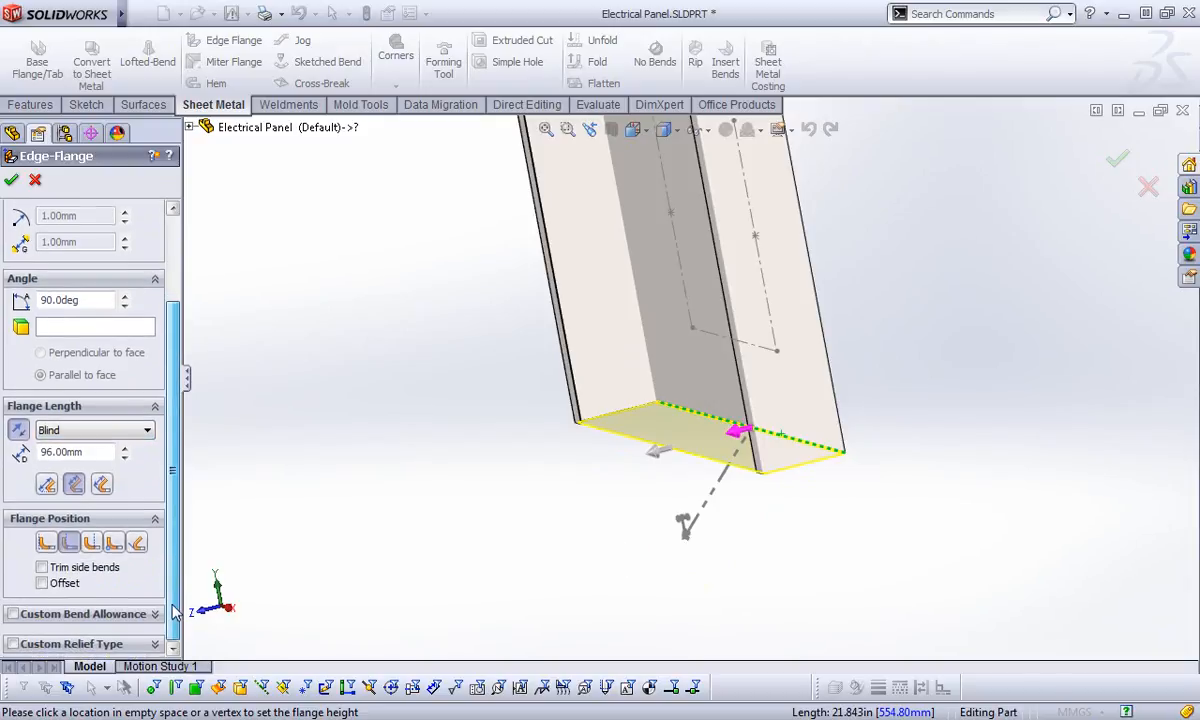
pyautogui.click(102, 486)
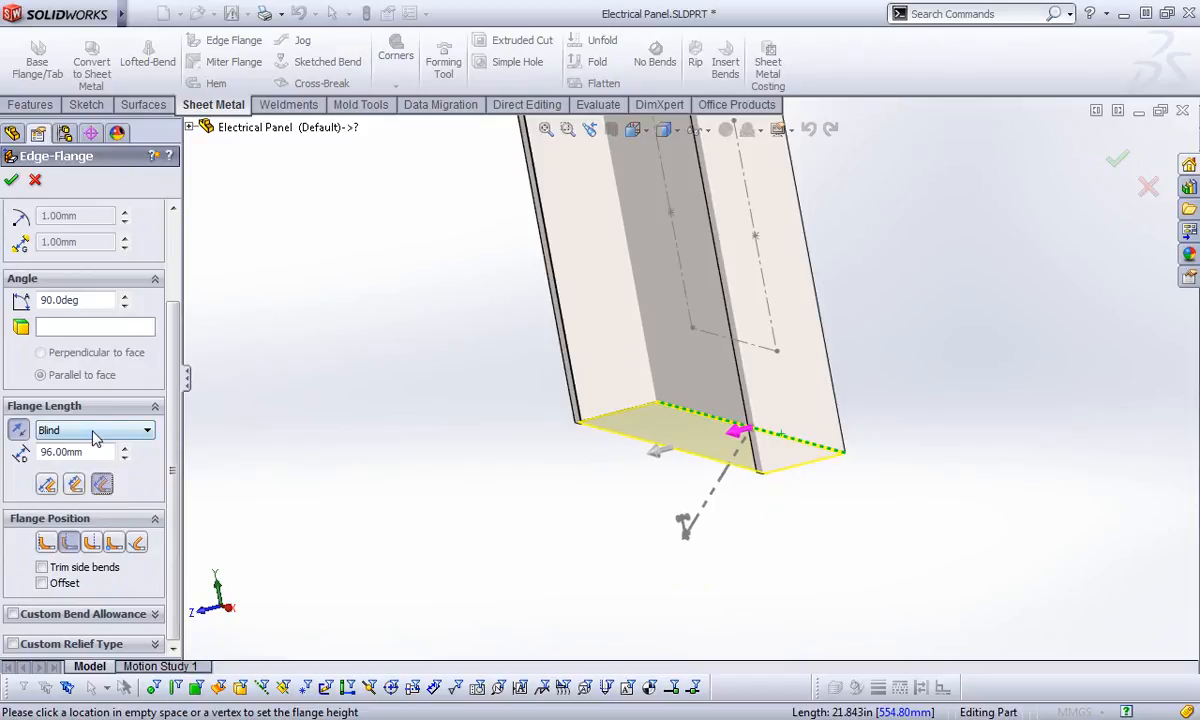
pyautogui.click(97, 430)
pyautogui.click(88, 459)
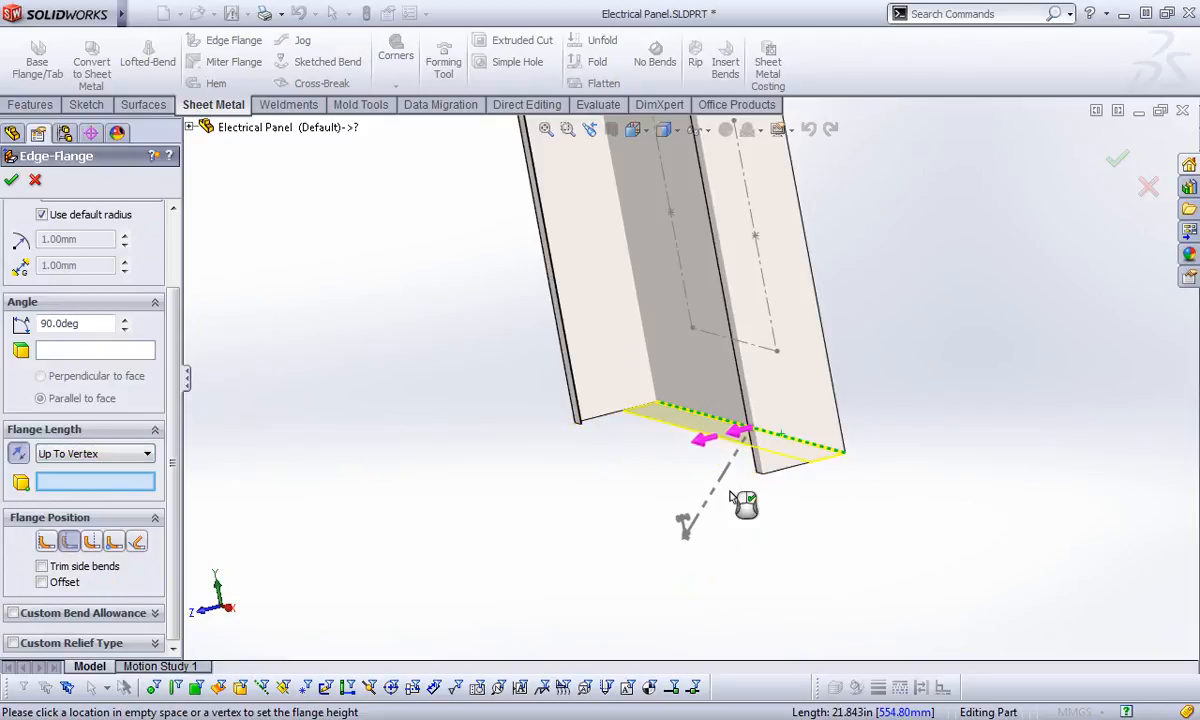
pyautogui.moveTo(737, 512); pyautogui.dragTo(686, 496, button='middle')
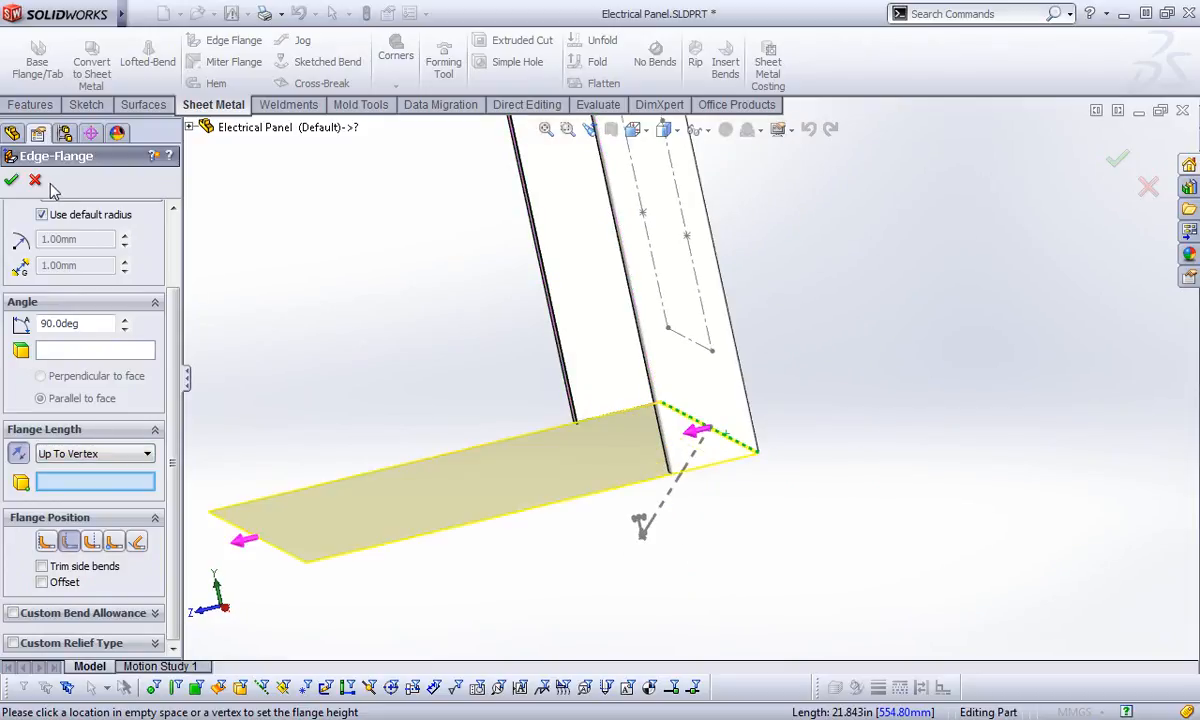
pyautogui.click(35, 180)
# Open the assembly (BOSCH GUARDING - SIMPLE) - 6125 102.SLDASM, filtering the files to assemblies
pyautogui.click(197, 13)
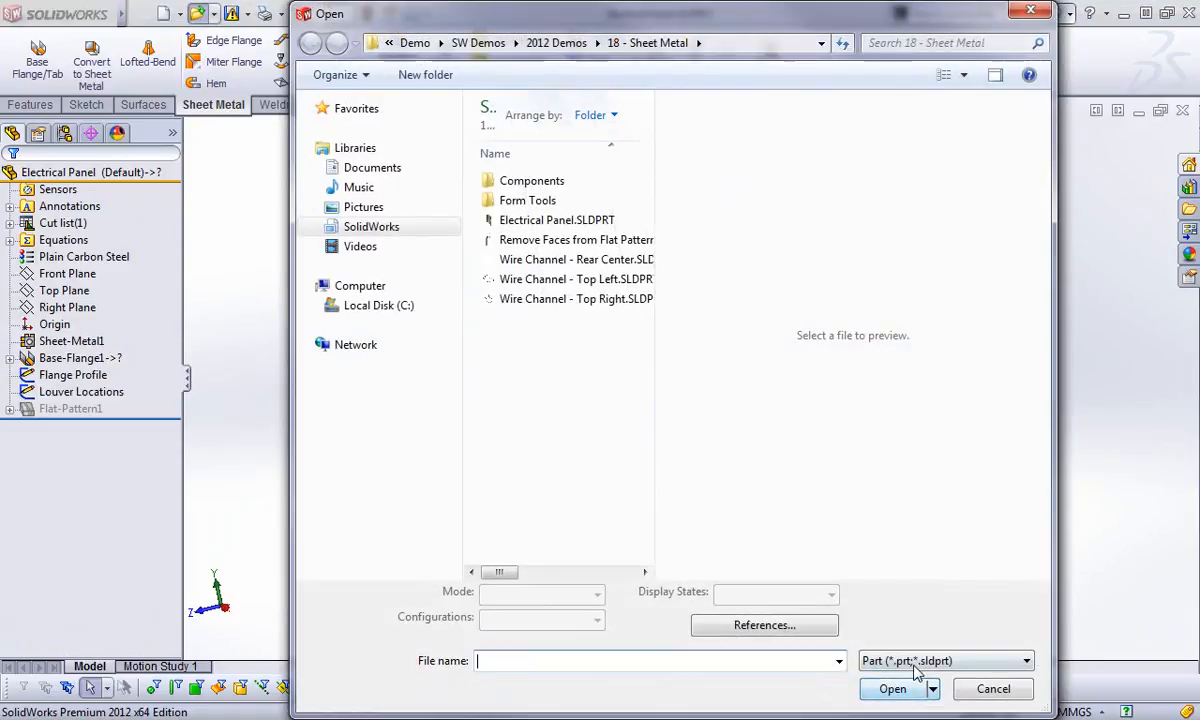
pyautogui.click(880, 661)
pyautogui.click(928, 248)
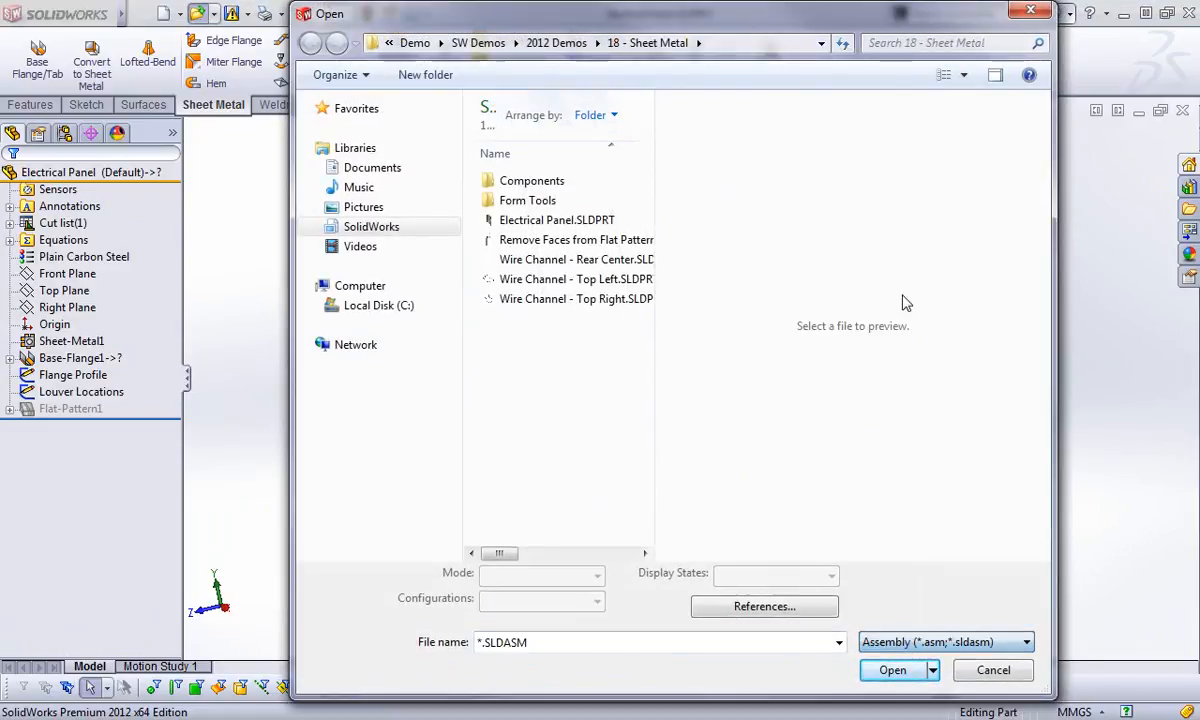
pyautogui.click(560, 220)
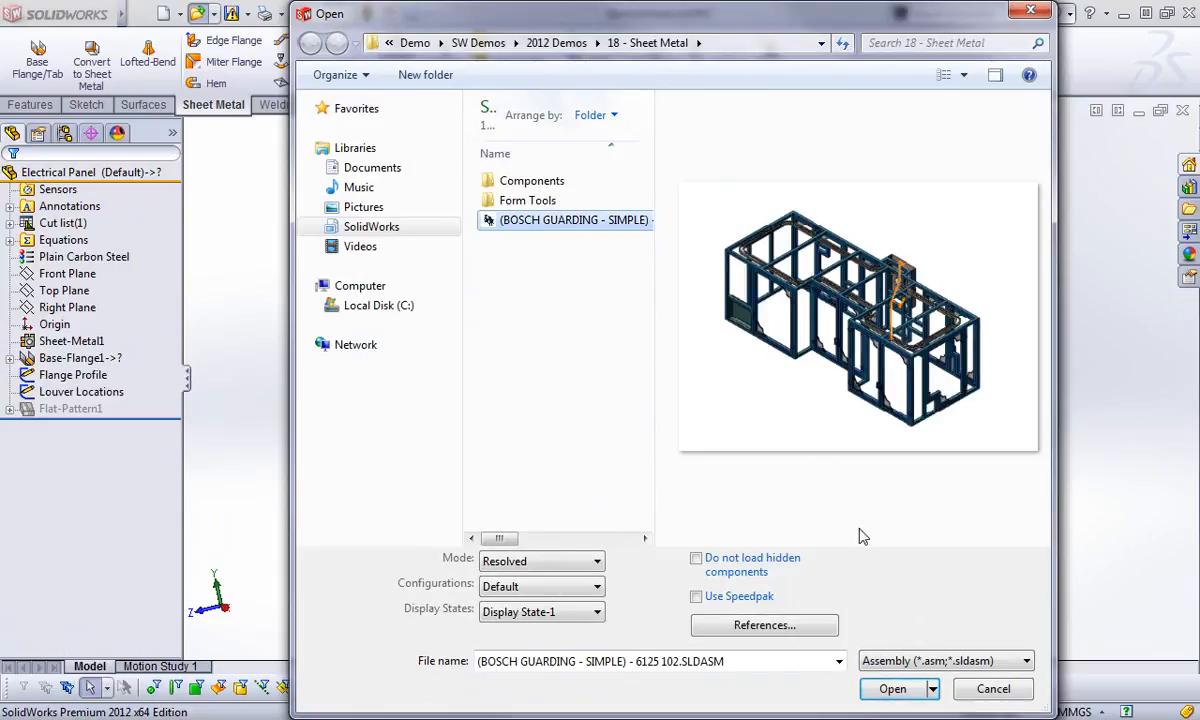
pyautogui.click(880, 690)
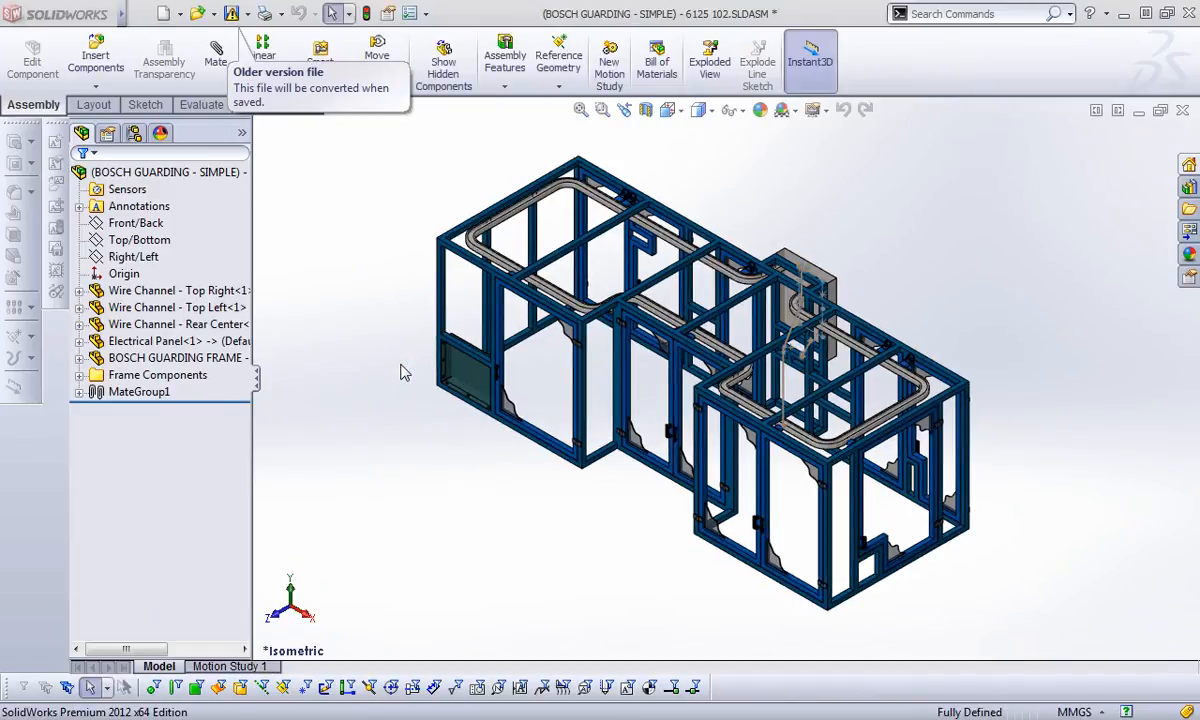
# Edit the Electrical Panel in the context of the assembly and view it normal to its side face
pyautogui.scroll(-5, 788, 312)
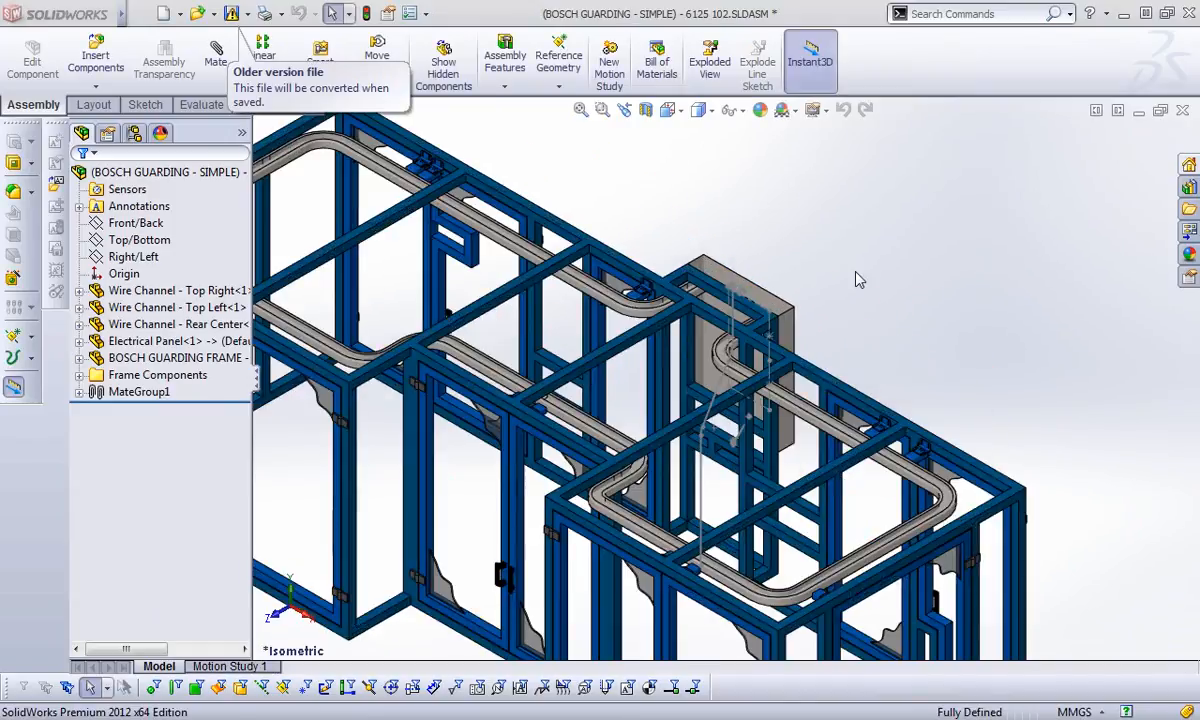
pyautogui.scroll(-3, 788, 312)
pyautogui.click(776, 300)
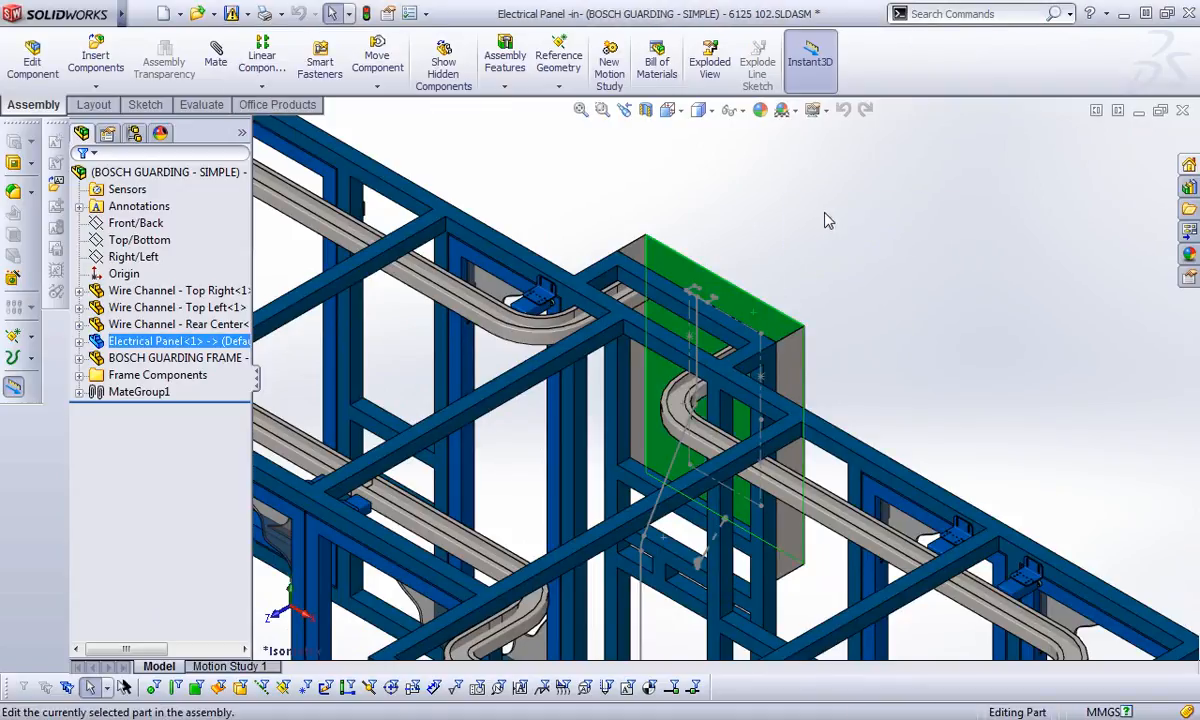
pyautogui.click(822, 210)
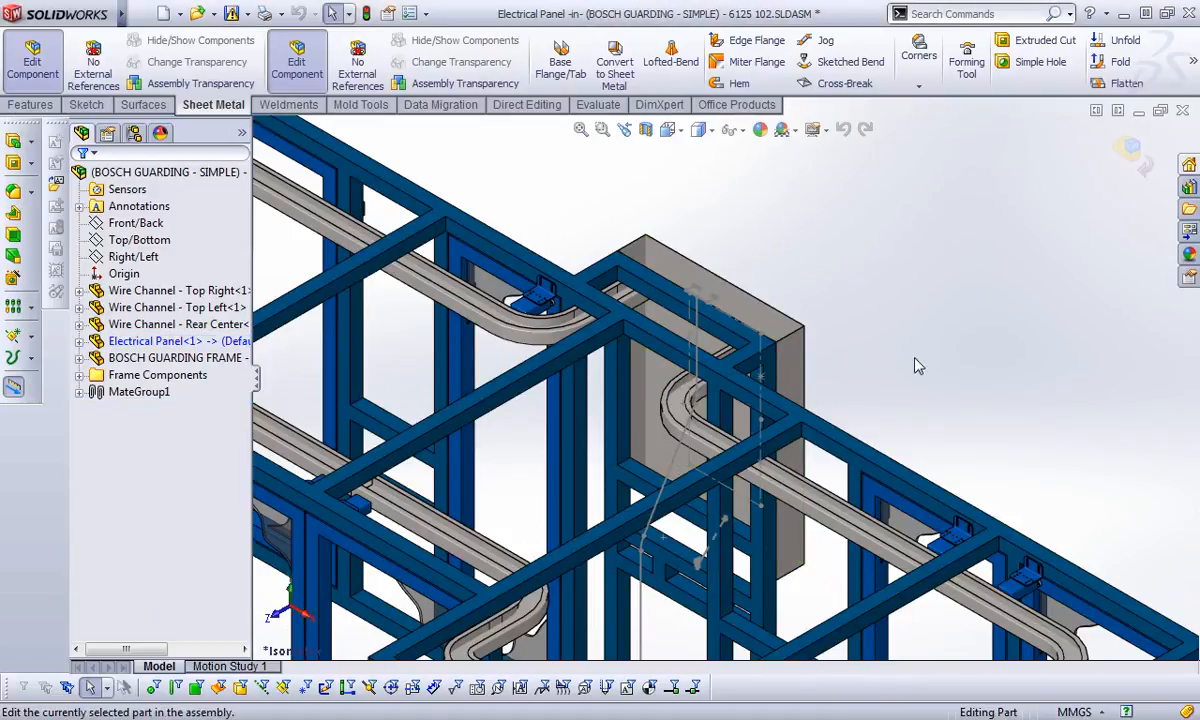
pyautogui.click(790, 378)
pyautogui.click(860, 297)
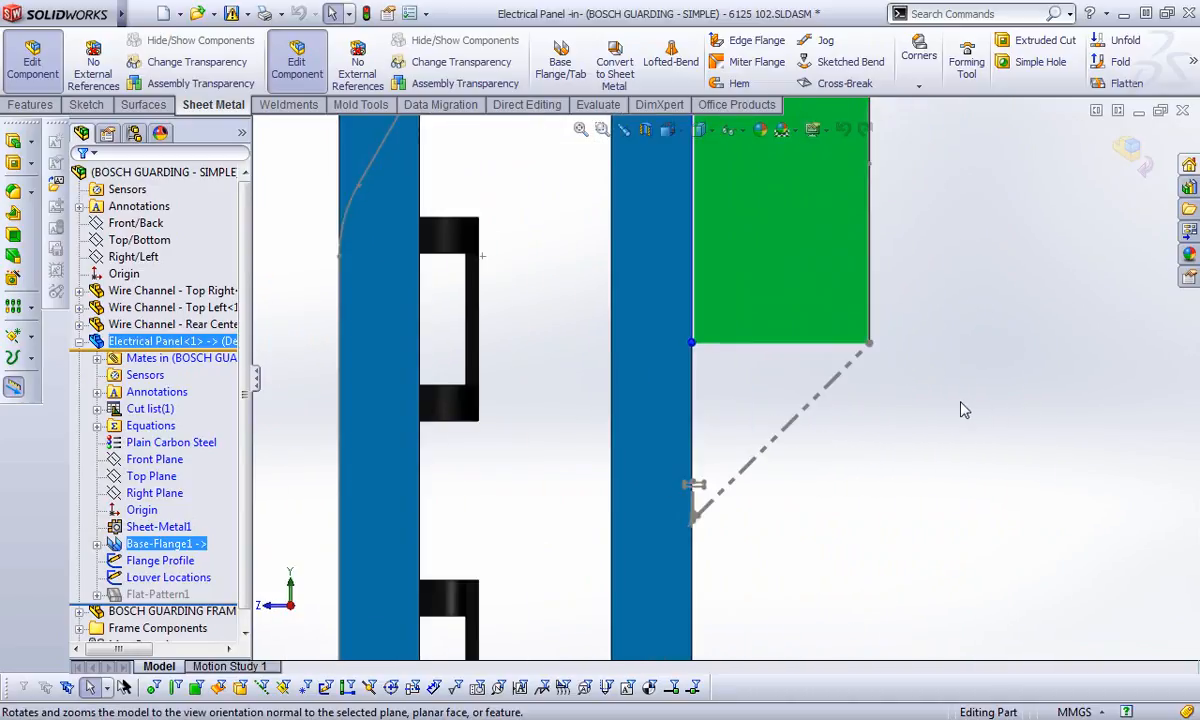
pyautogui.click(966, 410)
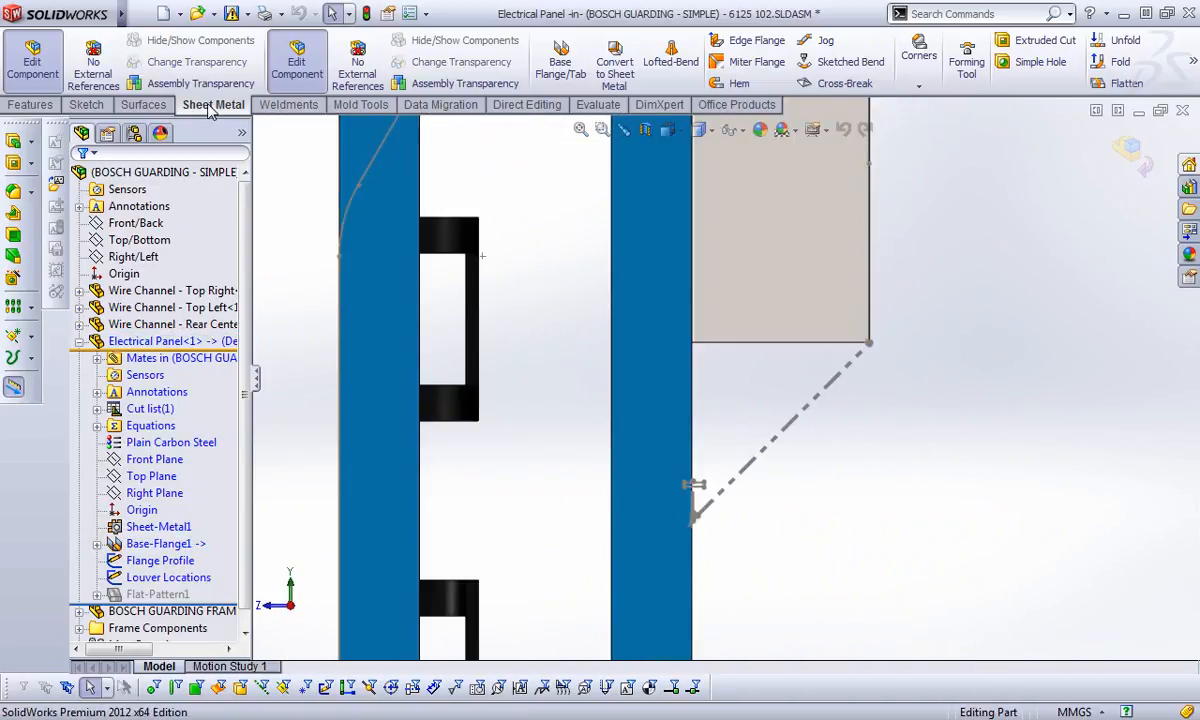
# Place an edge flange about 58 mm long on the panel's lower outer edge, directed toward the frame
pyautogui.click(735, 38)
pyautogui.moveTo(915, 312); pyautogui.dragTo(887, 309, button='middle')
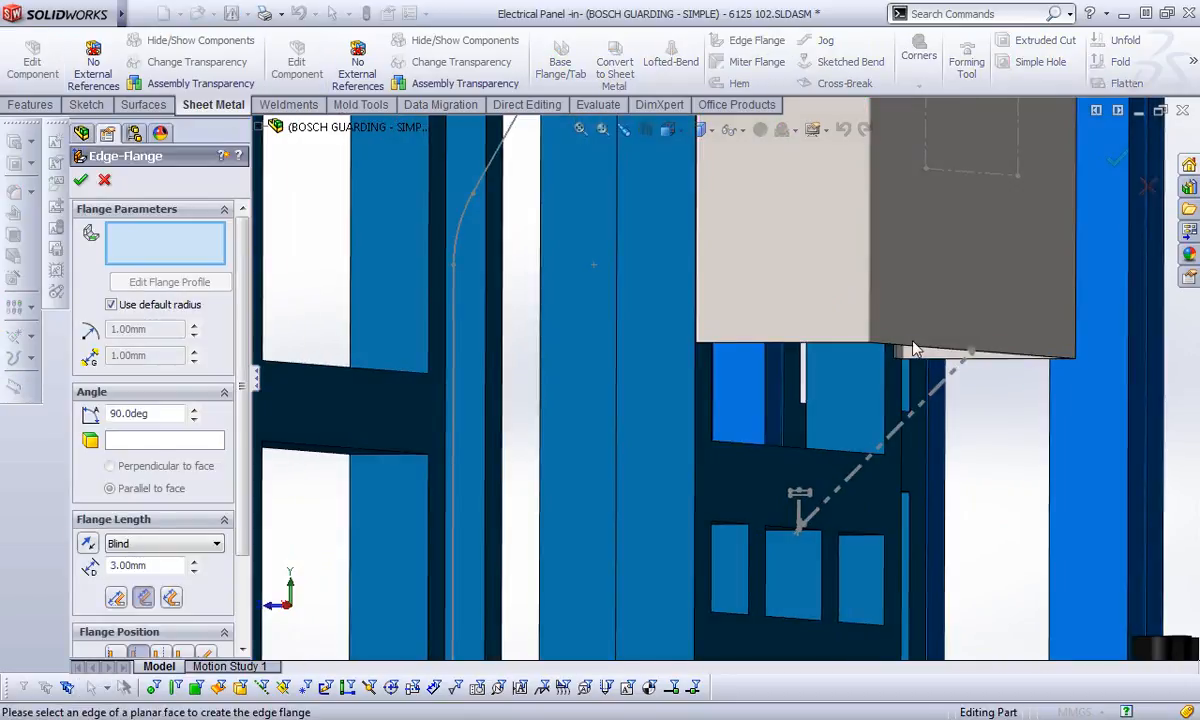
pyautogui.click(919, 352)
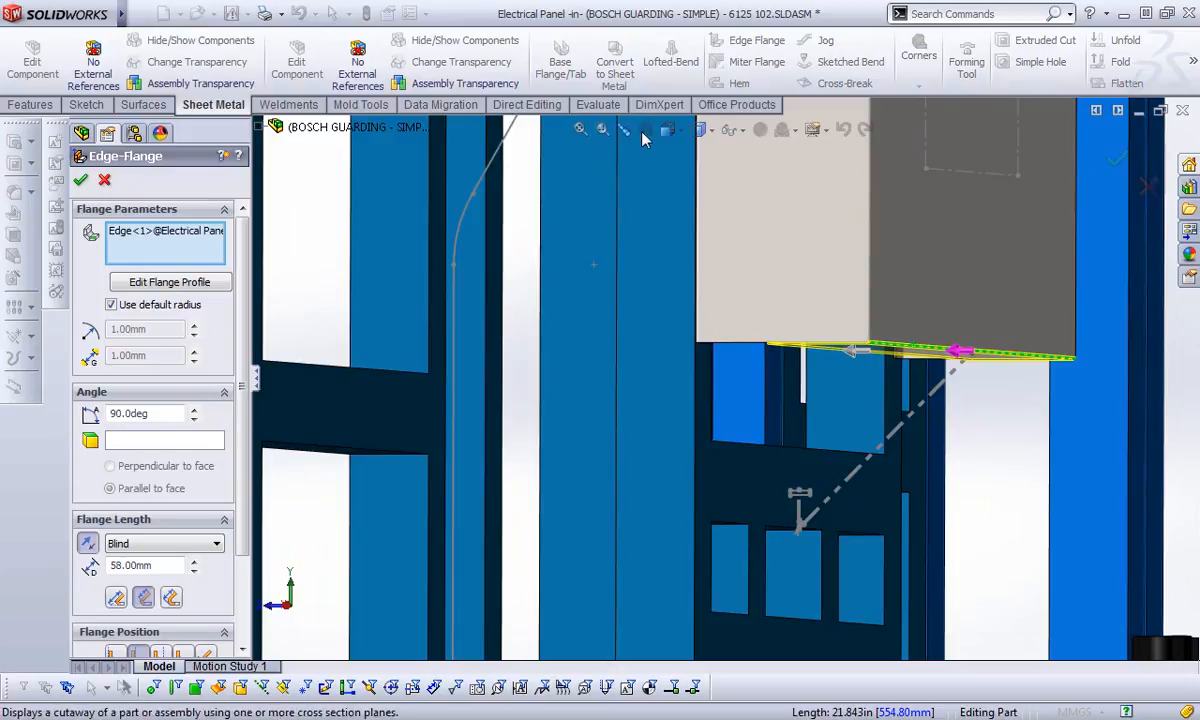
pyautogui.click(625, 137)
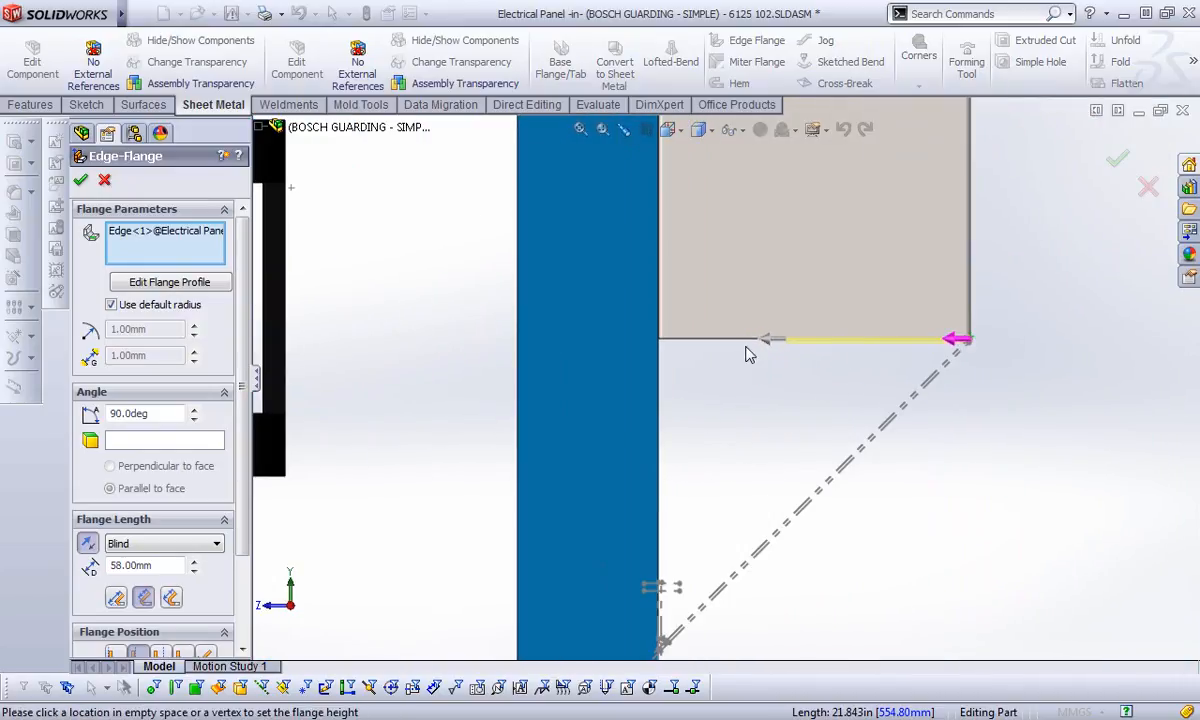
# Set the flange length to Up To Vertex, ending at the panel's lower corner against the frame
pyautogui.click(160, 543)
pyautogui.click(145, 566)
pyautogui.scroll(-3, 660, 345)
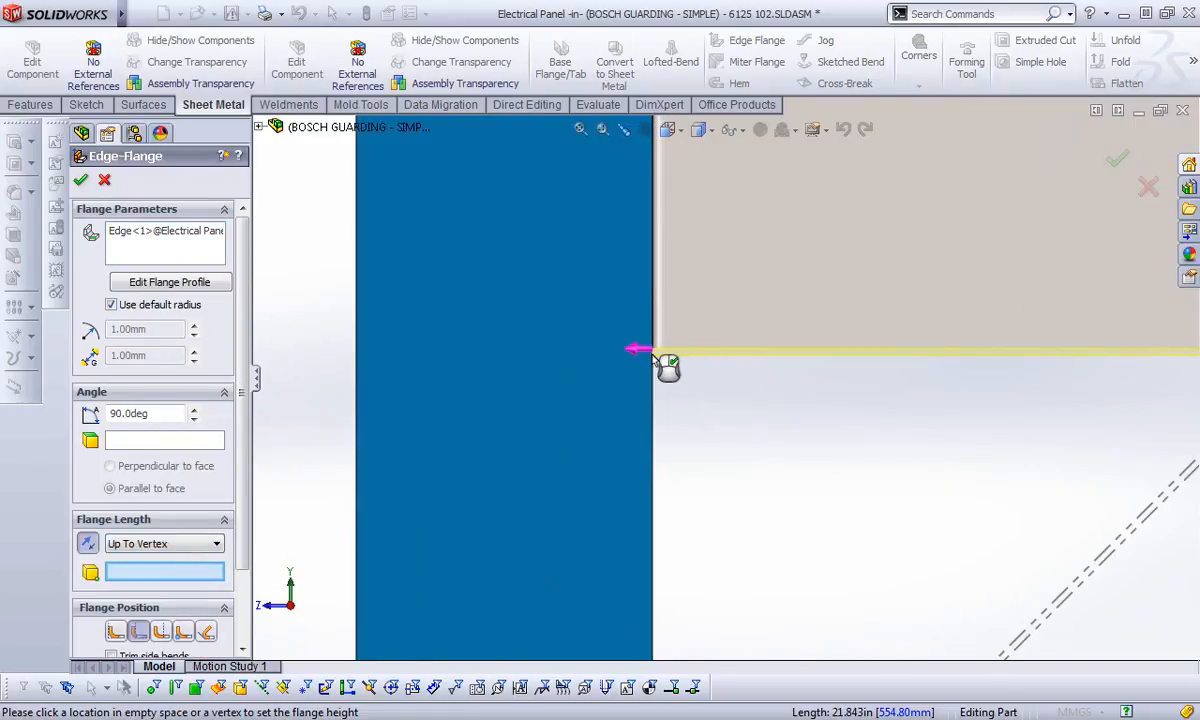
pyautogui.scroll(-2, 648, 340)
pyautogui.moveTo(638, 335); pyautogui.dragTo(715, 365, button='middle')
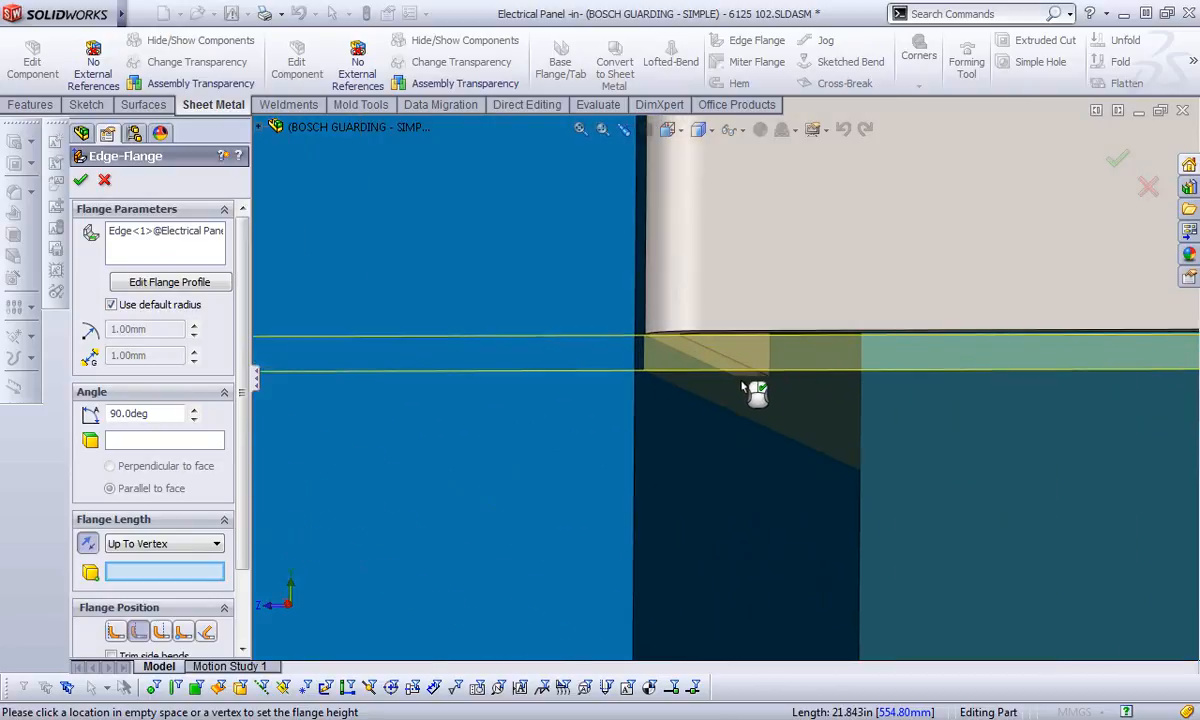
pyautogui.click(752, 393)
pyautogui.moveTo(755, 394); pyautogui.dragTo(793, 415, button='middle')
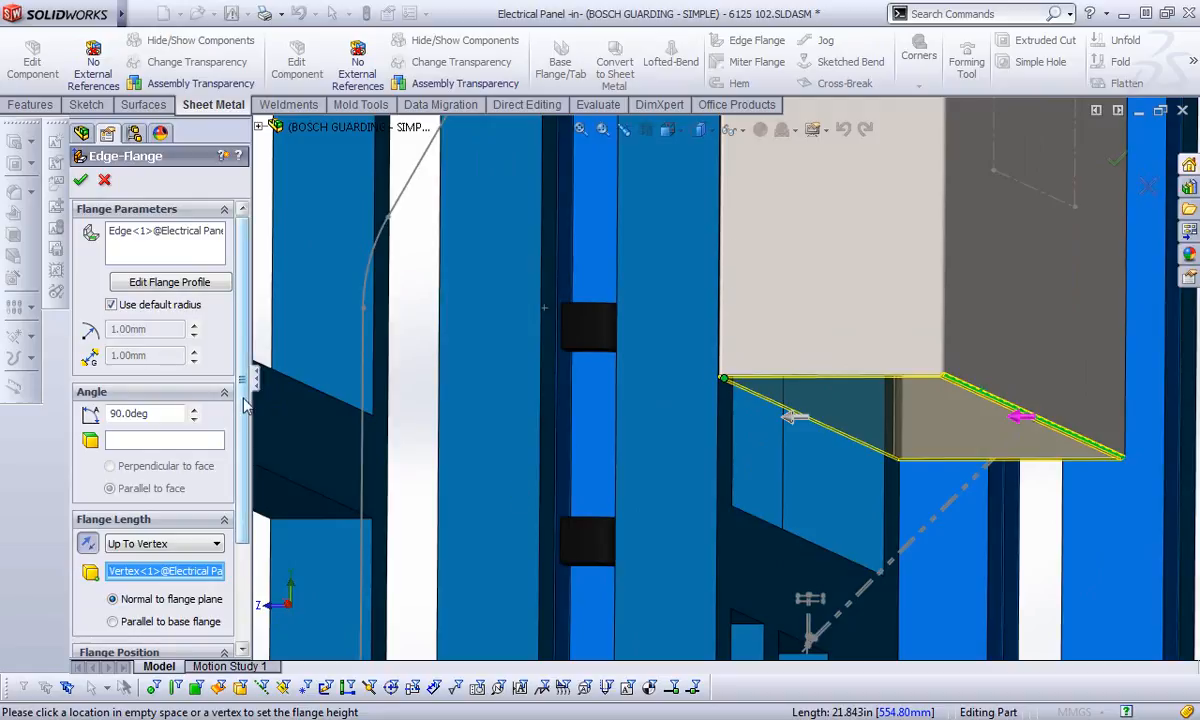
# Set the flange angle to 80 degrees
pyautogui.scroll(-3, 213, 345)
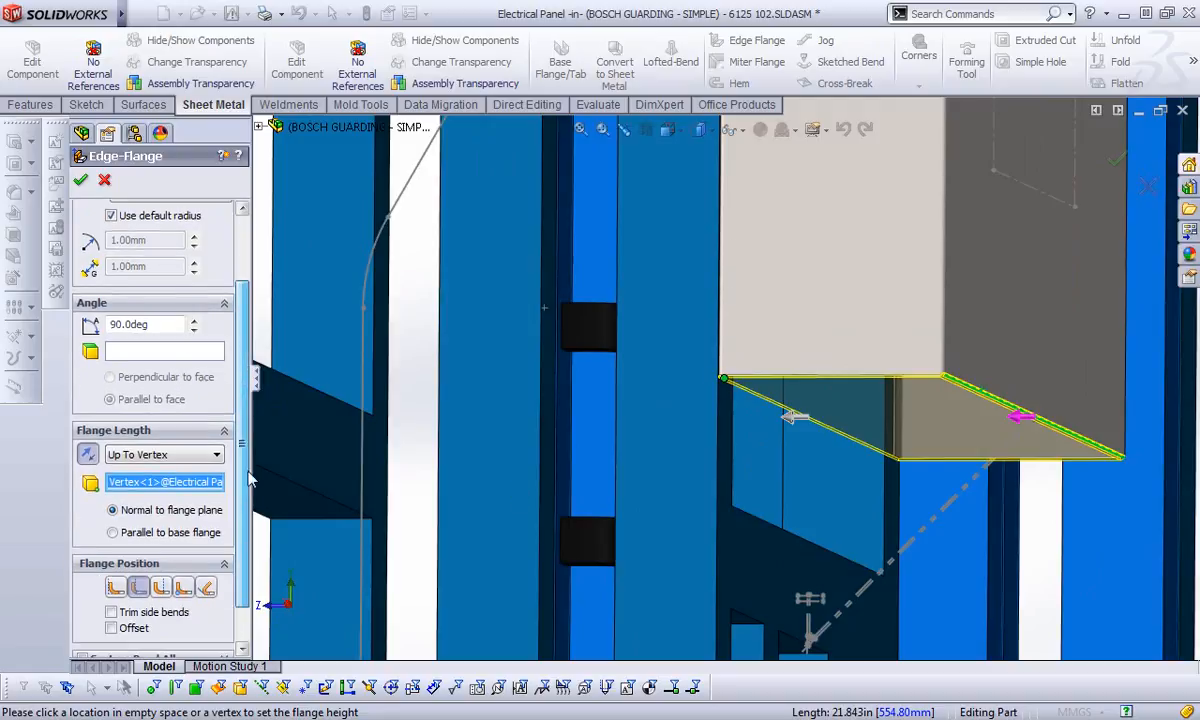
pyautogui.click(195, 324)
pyautogui.click(197, 334)
pyautogui.click(197, 334)
pyautogui.click(197, 334)
pyautogui.click(197, 334)
pyautogui.click(197, 334)
pyautogui.click(197, 334)
pyautogui.click(197, 334)
pyautogui.click(197, 334)
pyautogui.click(197, 334)
pyautogui.click(197, 334)
pyautogui.click(197, 334)
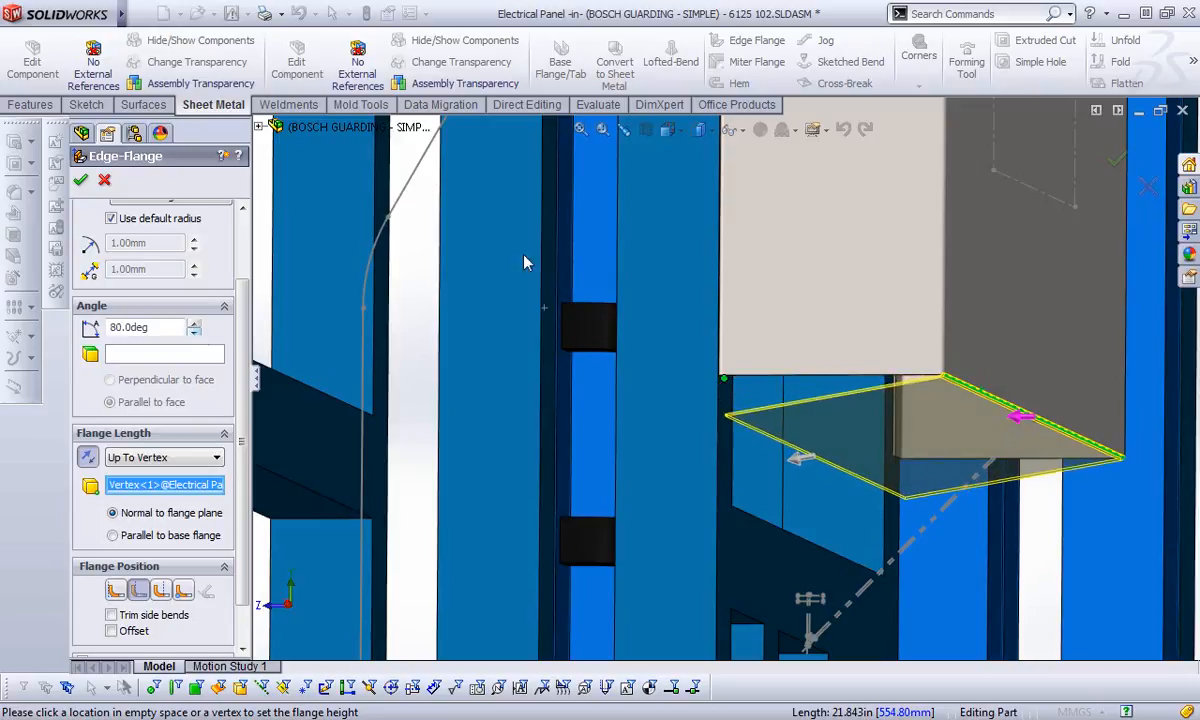
# View the panel side-on and adjust the flange angle to 68 degrees
pyautogui.click(624, 130)
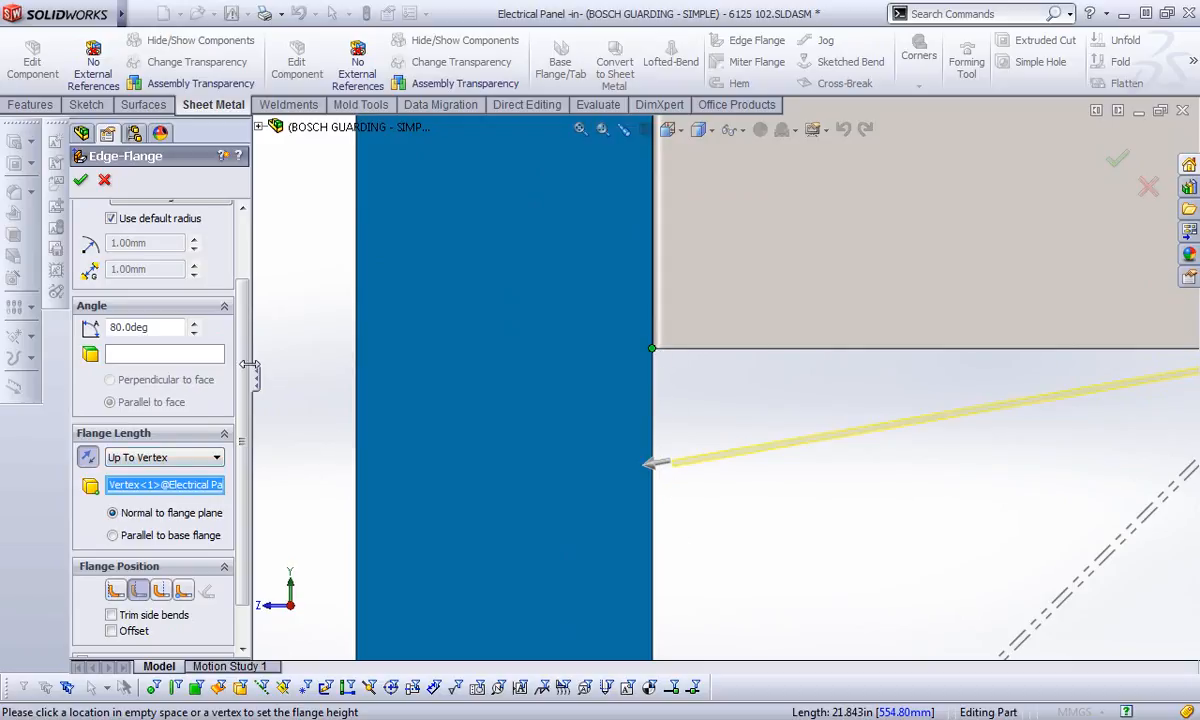
pyautogui.click(195, 324)
pyautogui.click(195, 324)
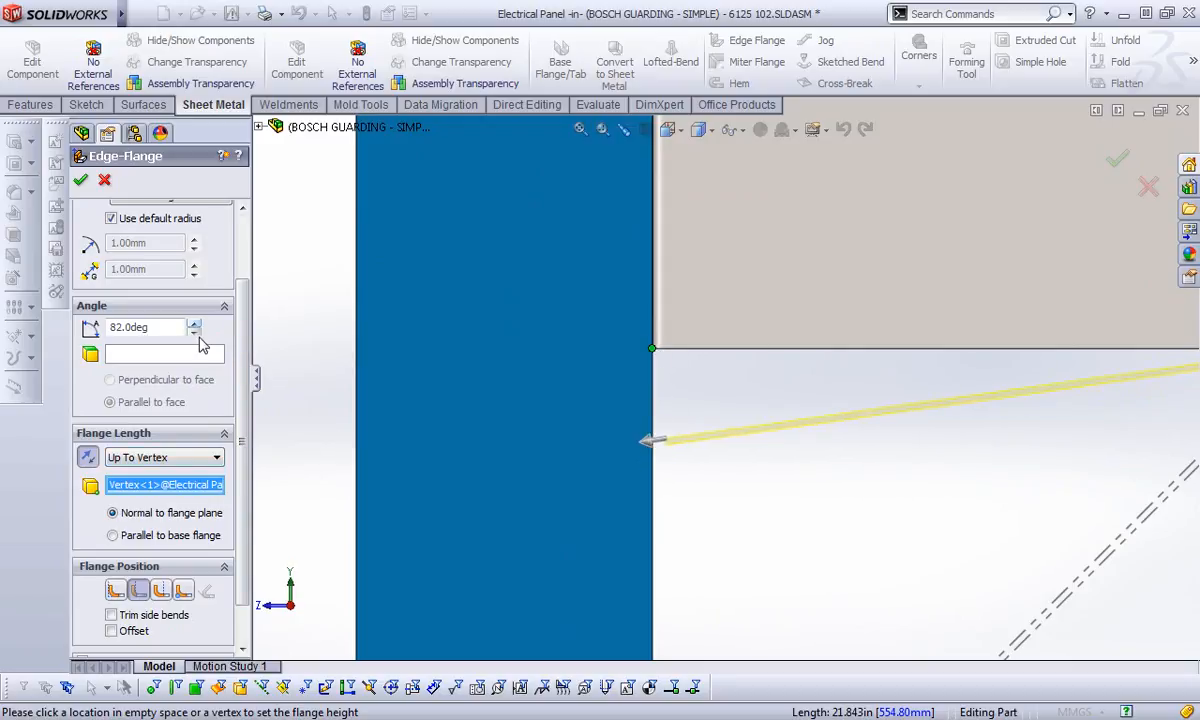
pyautogui.click(196, 333)
pyautogui.click(196, 333)
pyautogui.click(197, 333)
pyautogui.click(197, 333)
pyautogui.click(199, 333)
pyautogui.click(199, 333)
pyautogui.scroll(5, 811, 480)
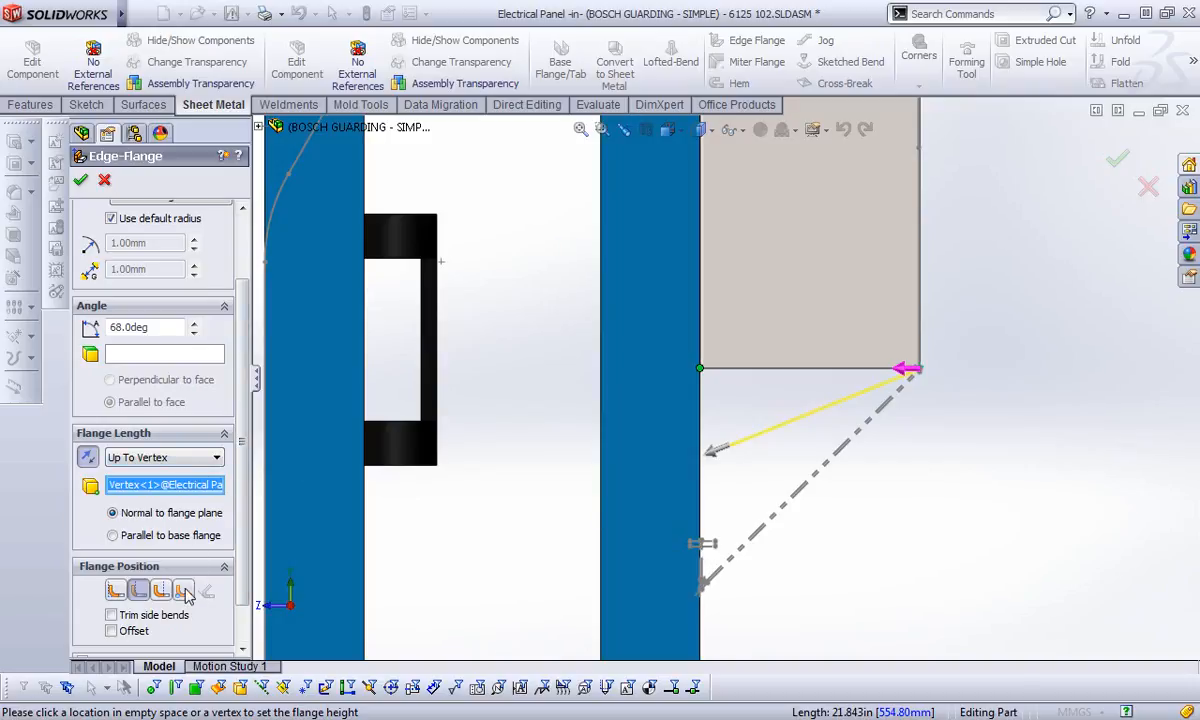
# Make the up-to-vertex length parallel to the base flange, set the angle to 45 degrees, and accept the flange
pyautogui.scroll(-2, 240, 570)
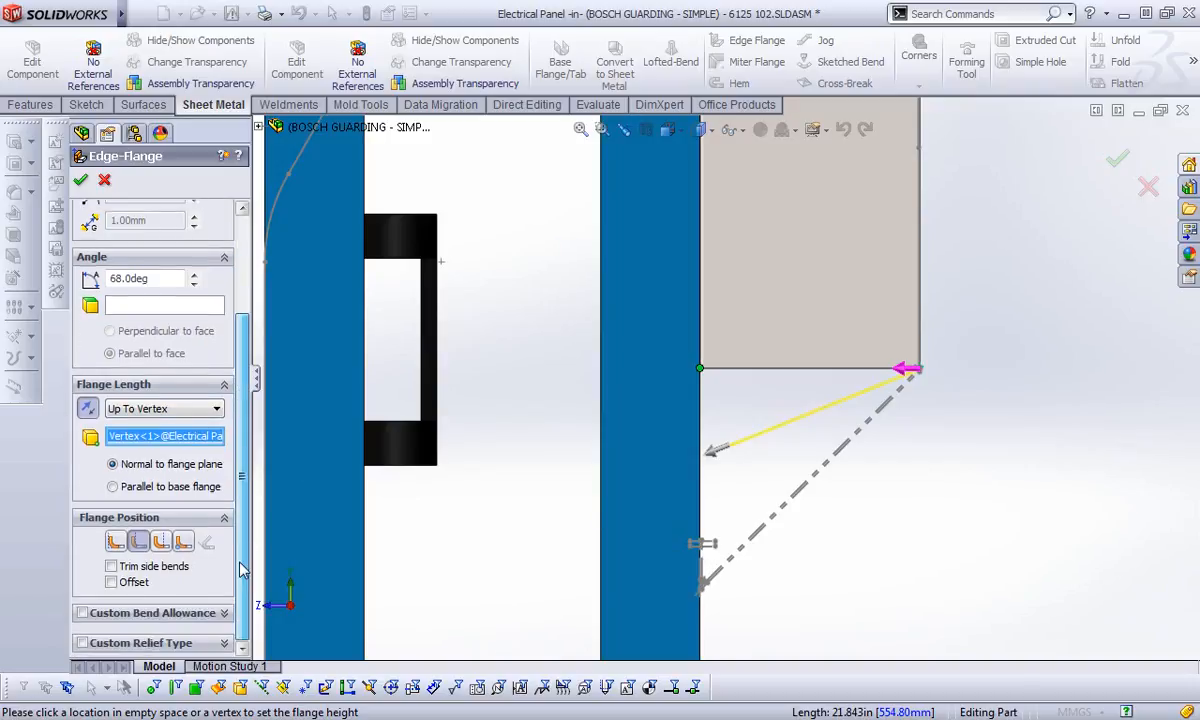
pyautogui.click(185, 486)
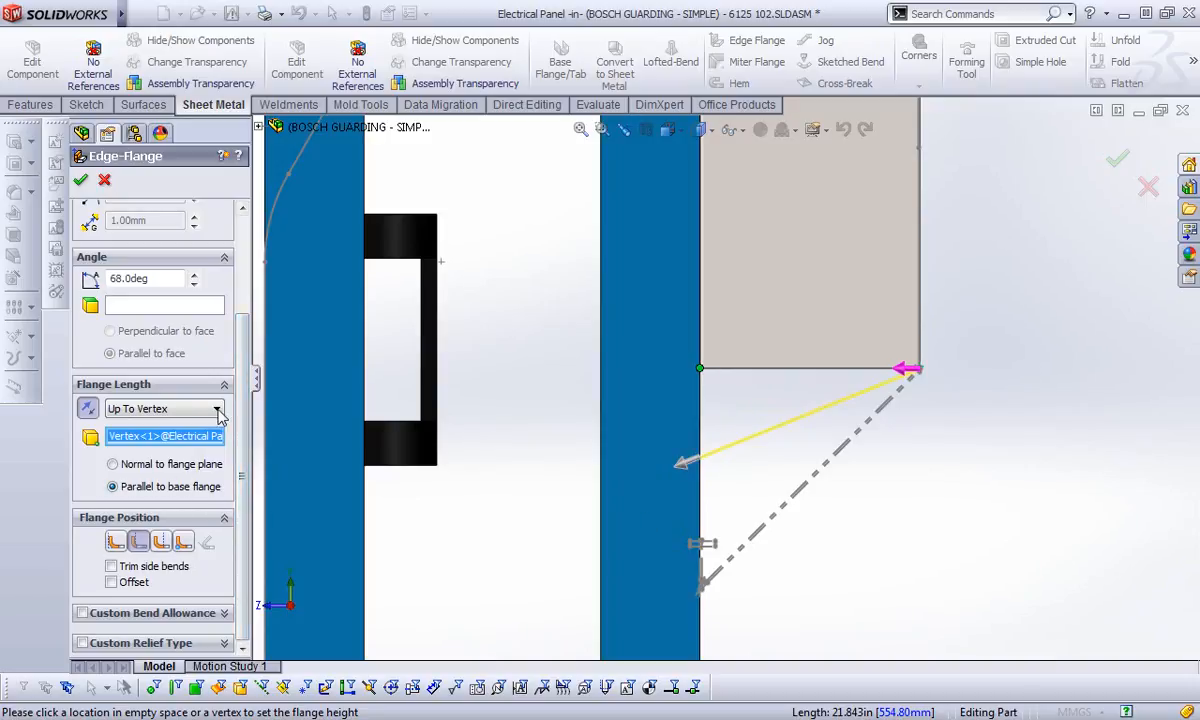
pyautogui.doubleClick(198, 276)
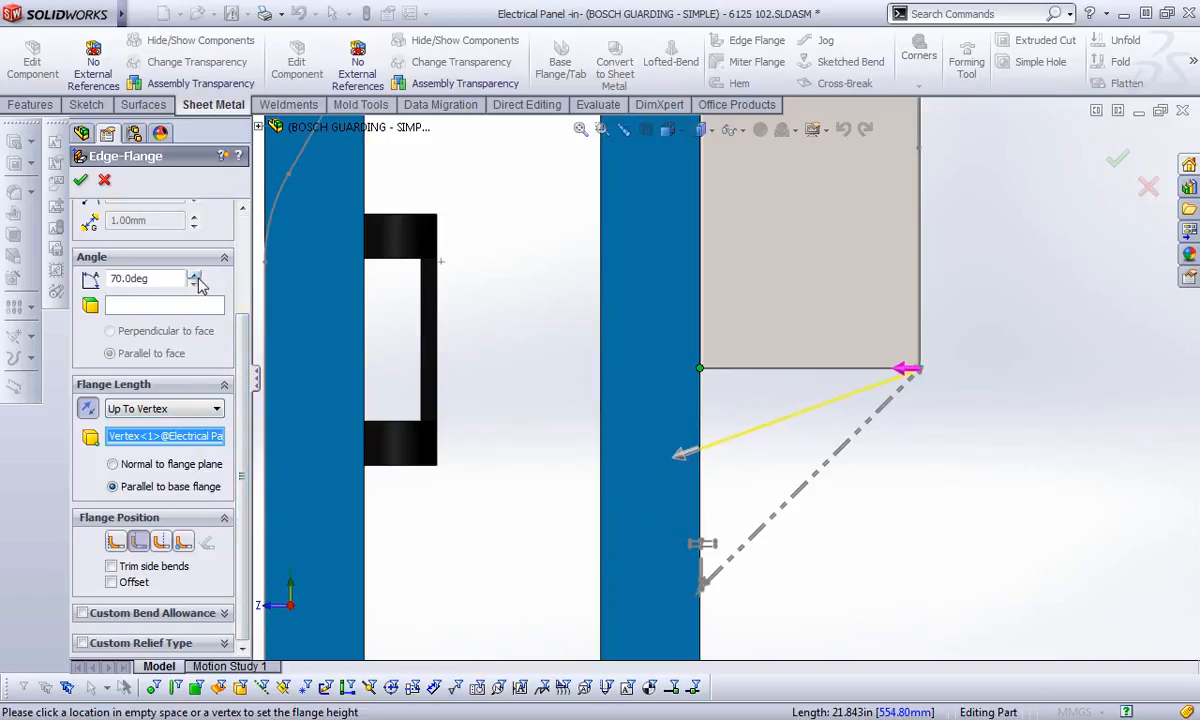
pyautogui.moveTo(196, 284); pyautogui.dragTo(196, 284)
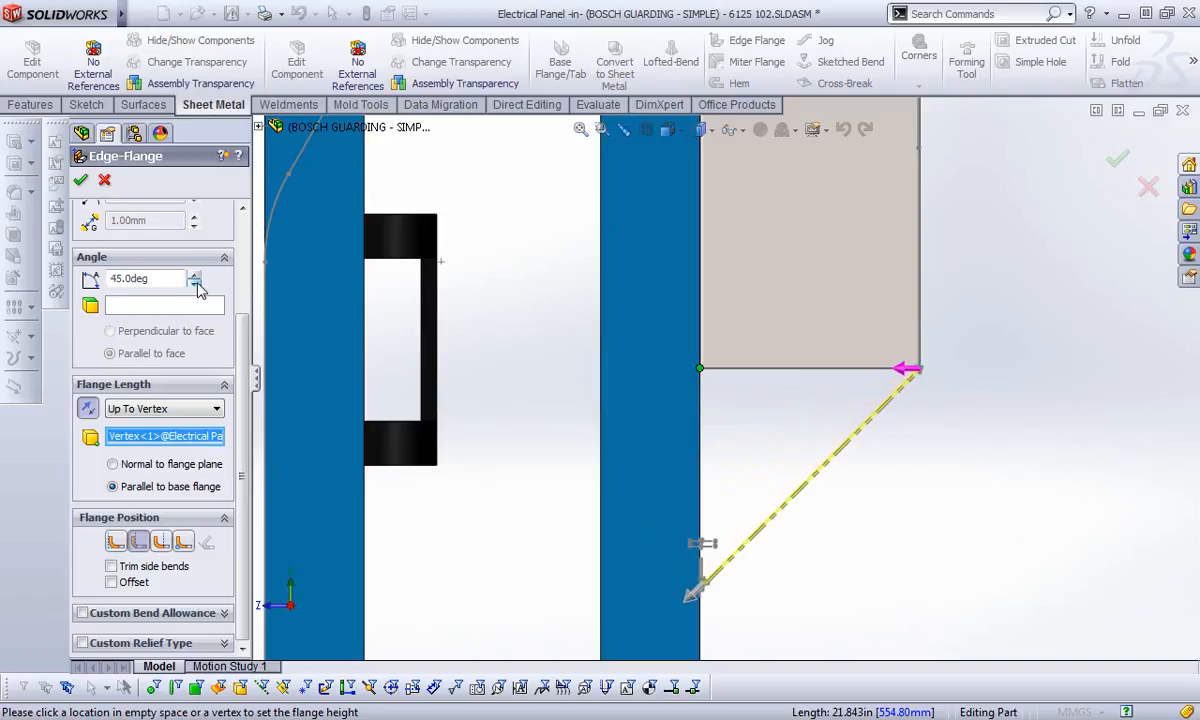
pyautogui.scroll(-5, 705, 555)
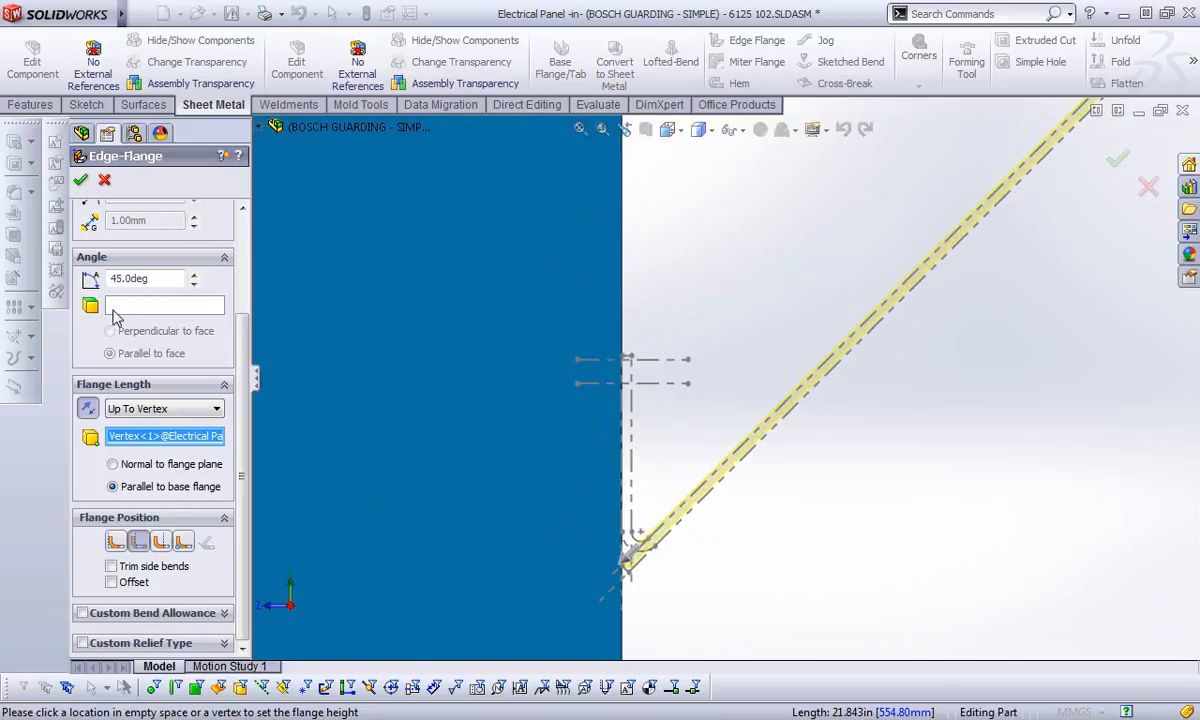
pyautogui.click(79, 179)
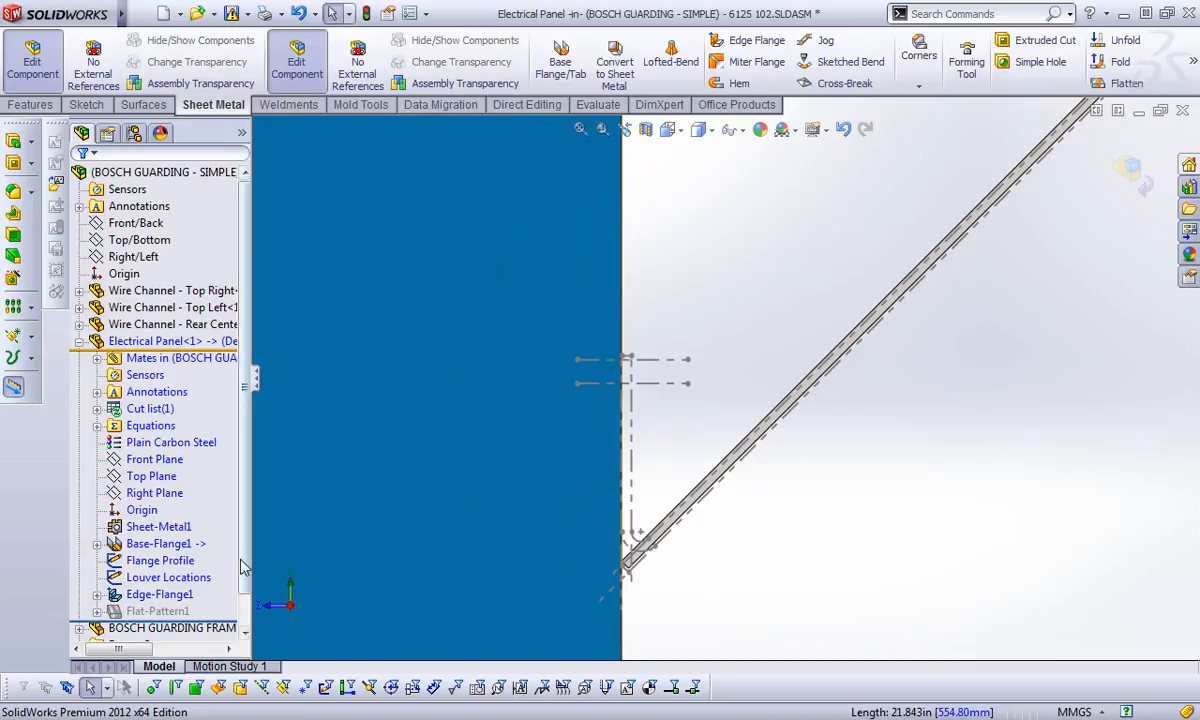
# Reopen the edge flange, try a 46-degree angle, and restore it to 45 degrees
pyautogui.rightClick(152, 594)
pyautogui.click(172, 376)
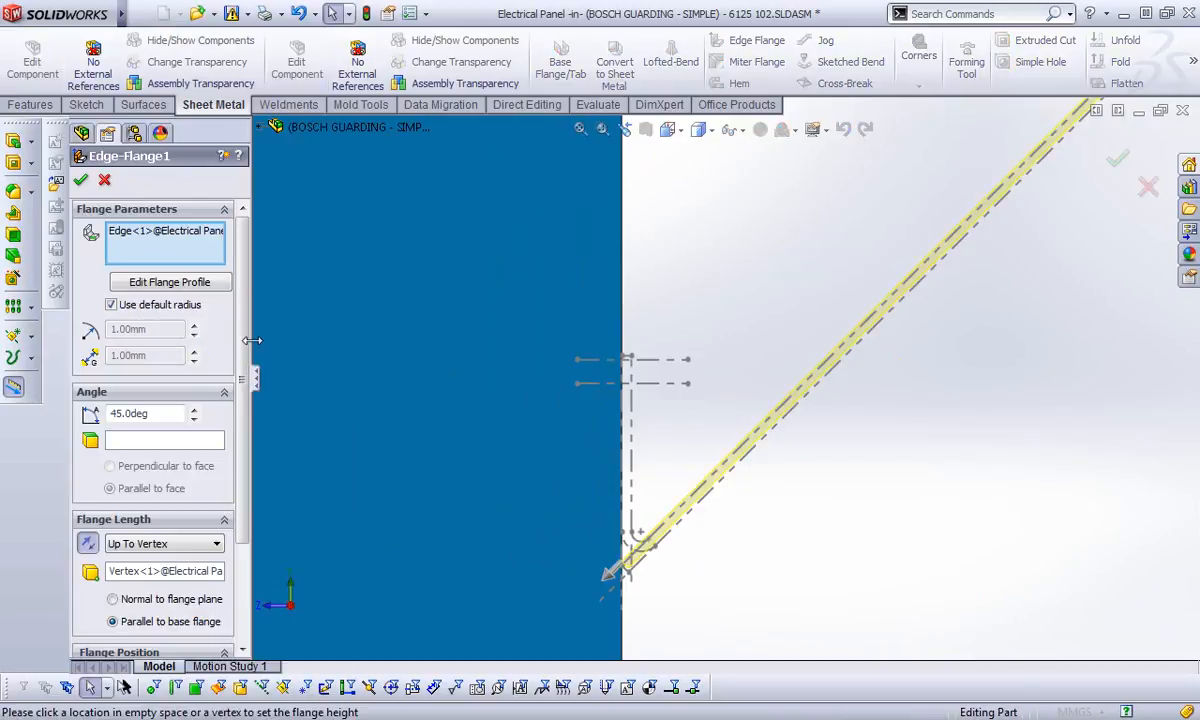
pyautogui.click(196, 411)
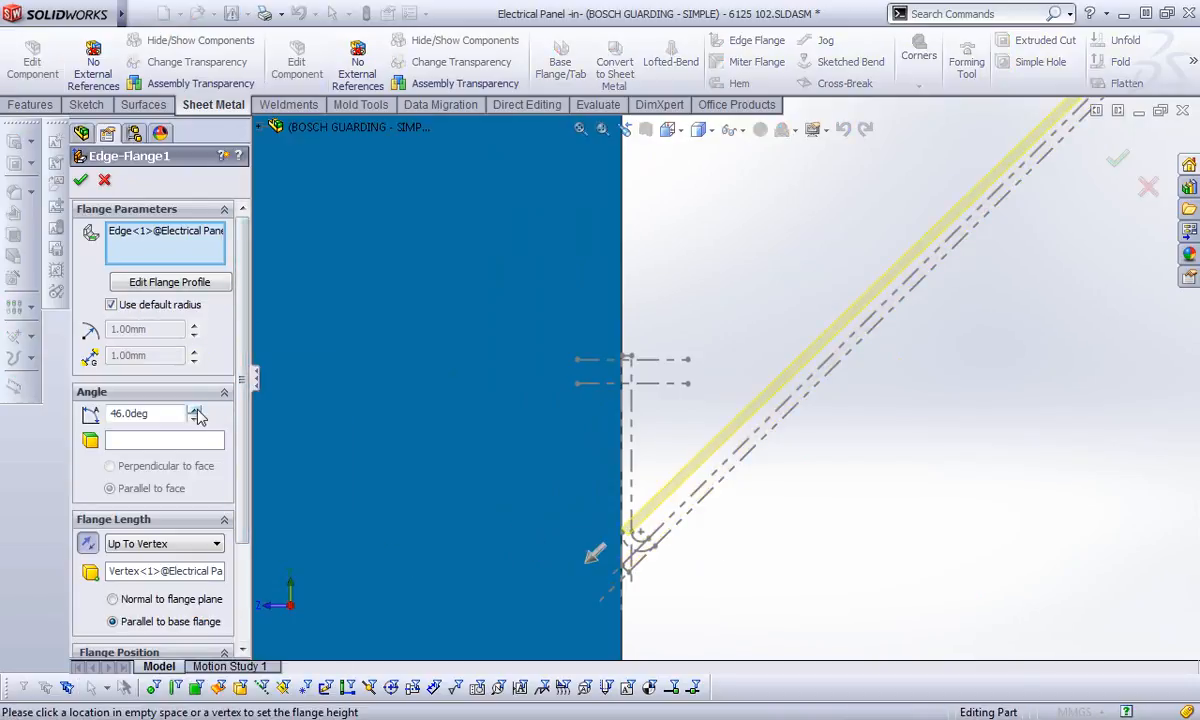
pyautogui.click(196, 419)
pyautogui.click(196, 419)
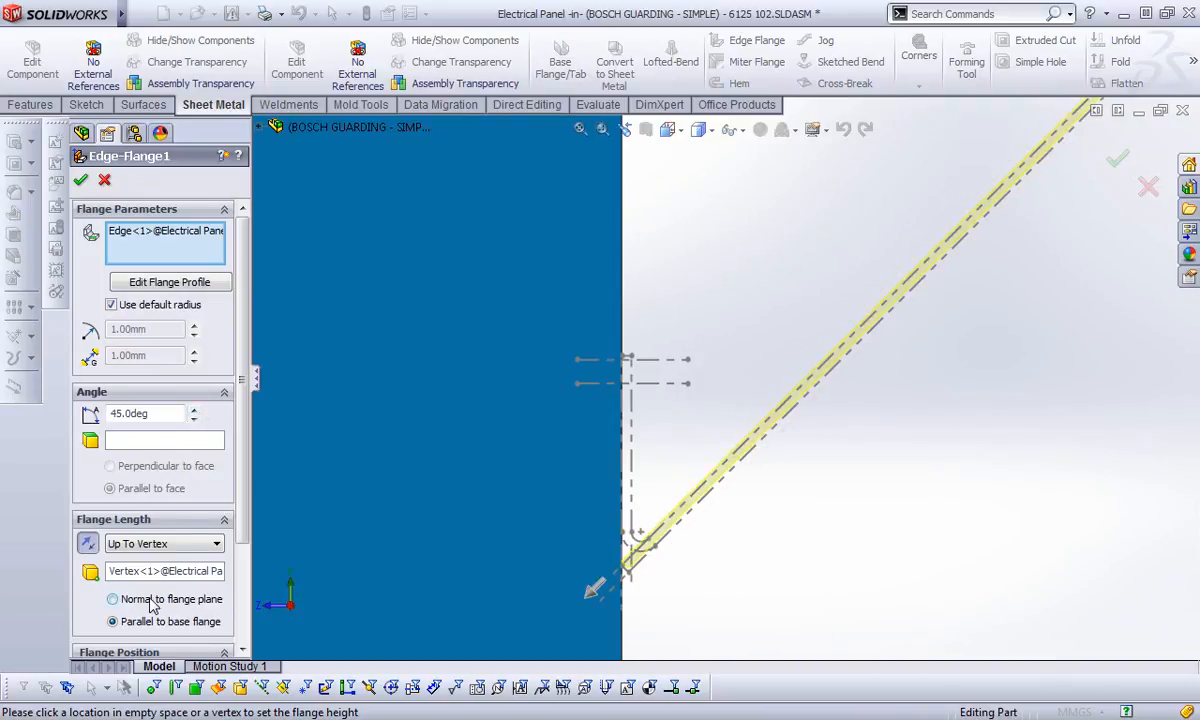
pyautogui.click(80, 180)
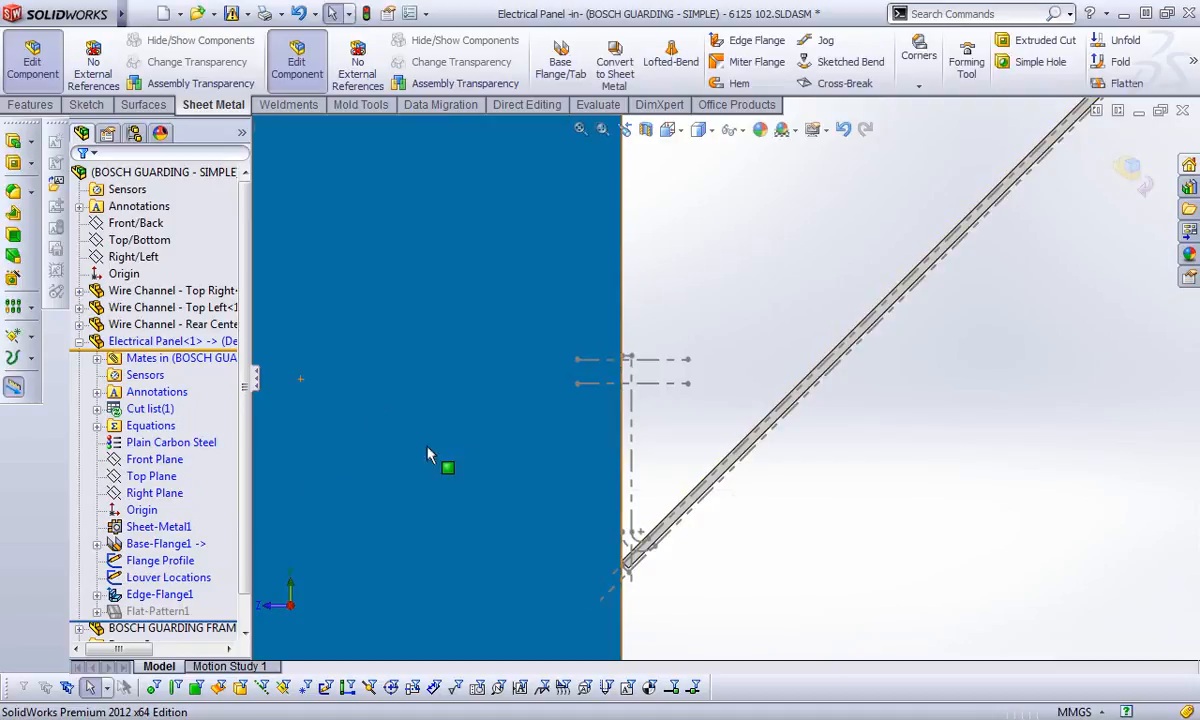
# Start a new edge flange on the lower free edge of the sloped flange, with the panel viewed side-on
pyautogui.click(735, 42)
pyautogui.moveTo(757, 474); pyautogui.dragTo(747, 501, button='middle')
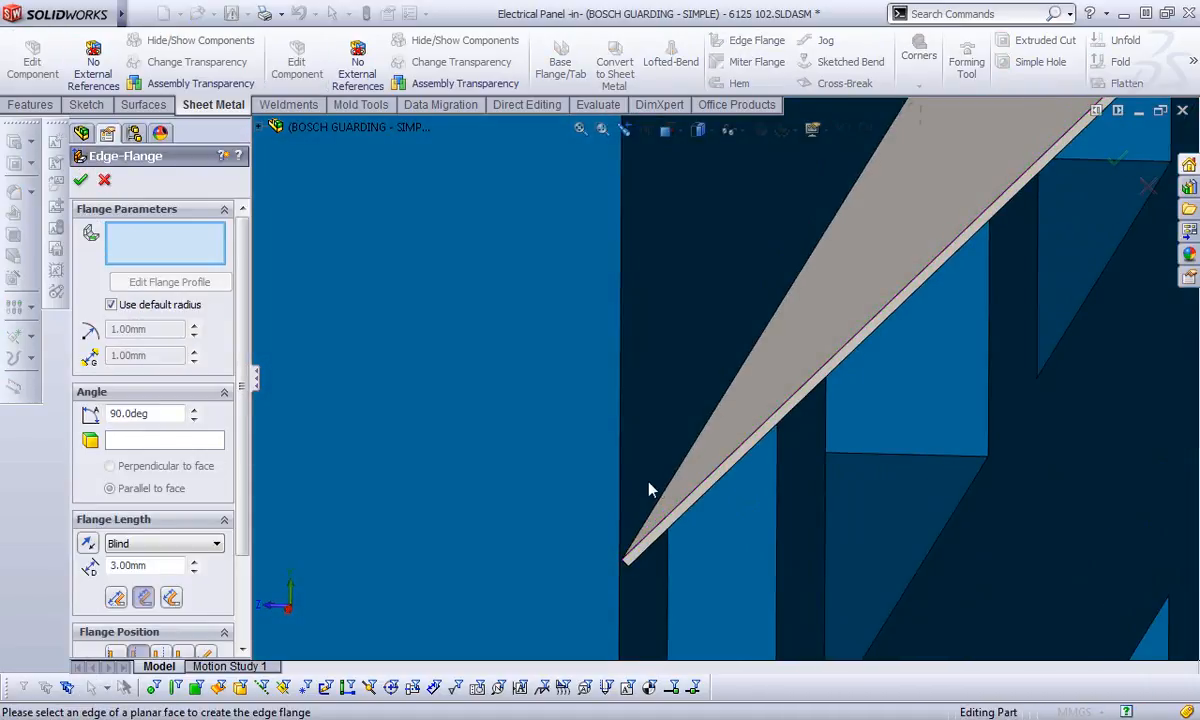
pyautogui.moveTo(678, 501); pyautogui.dragTo(697, 457, button='middle')
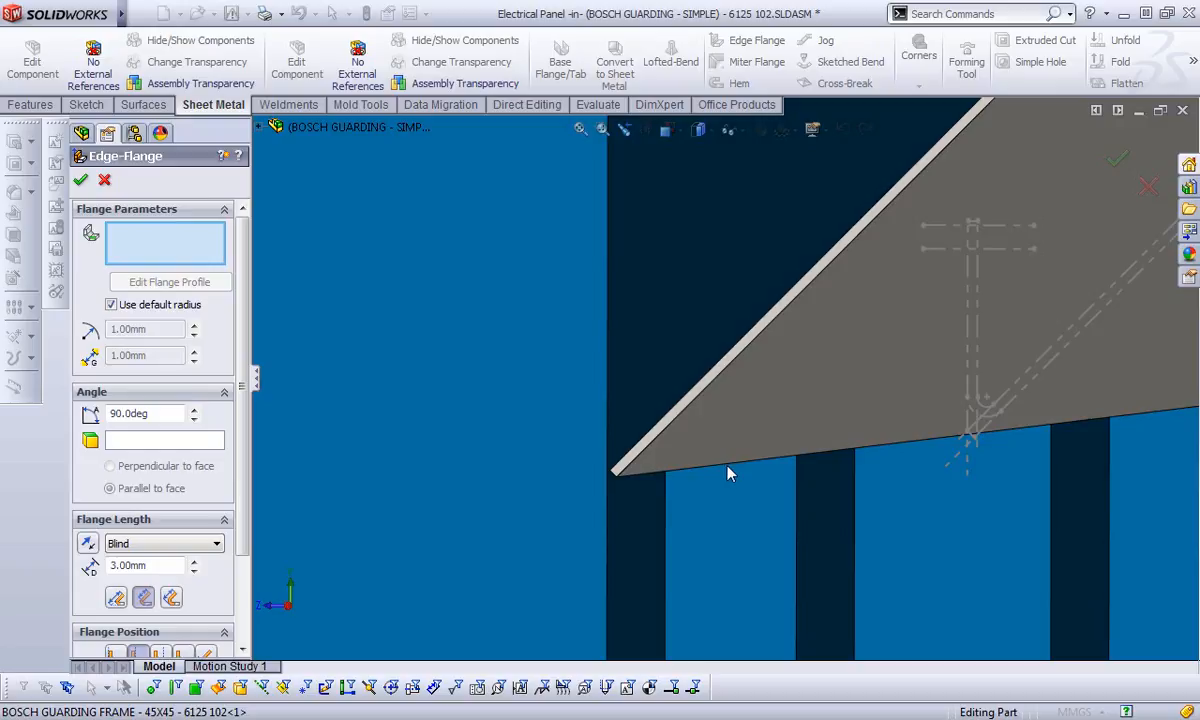
pyautogui.click(624, 474)
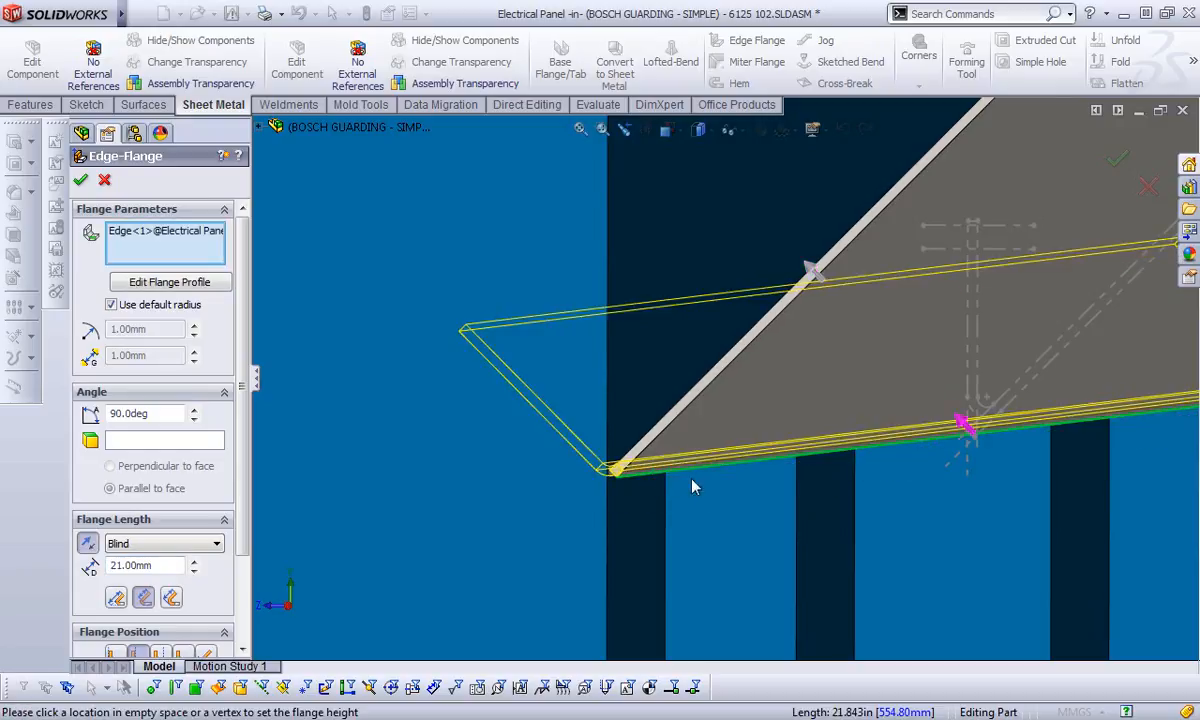
pyautogui.scroll(4, 661, 468)
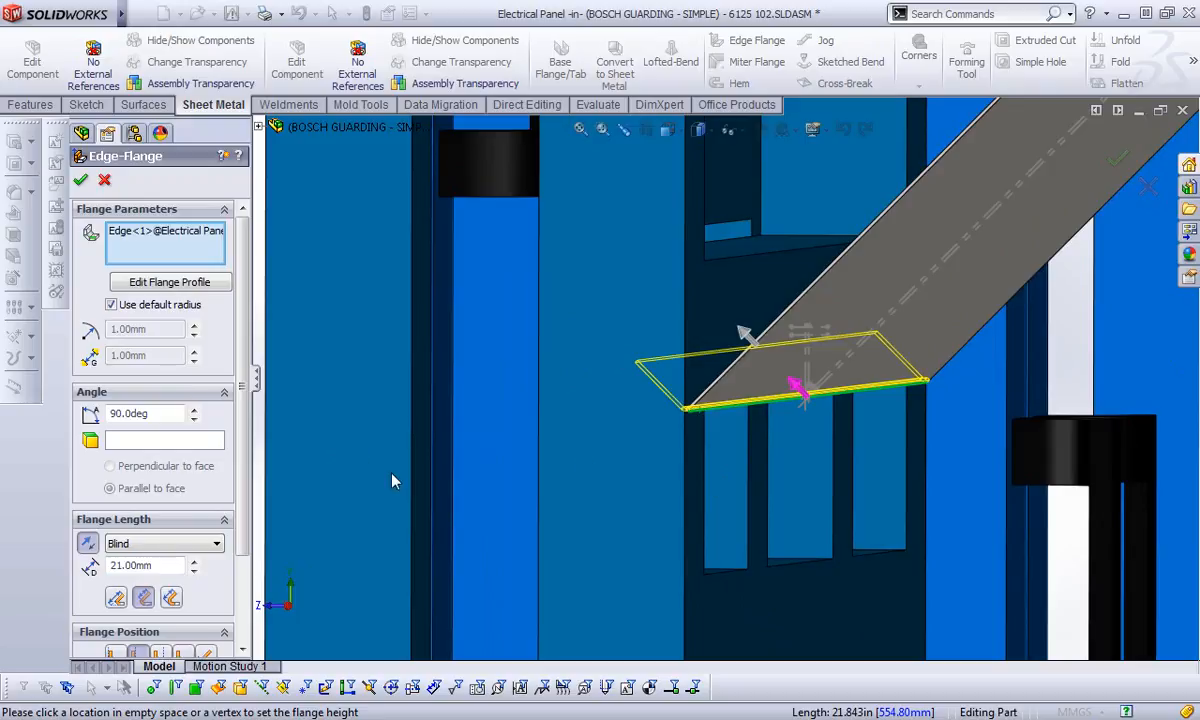
pyautogui.click(624, 130)
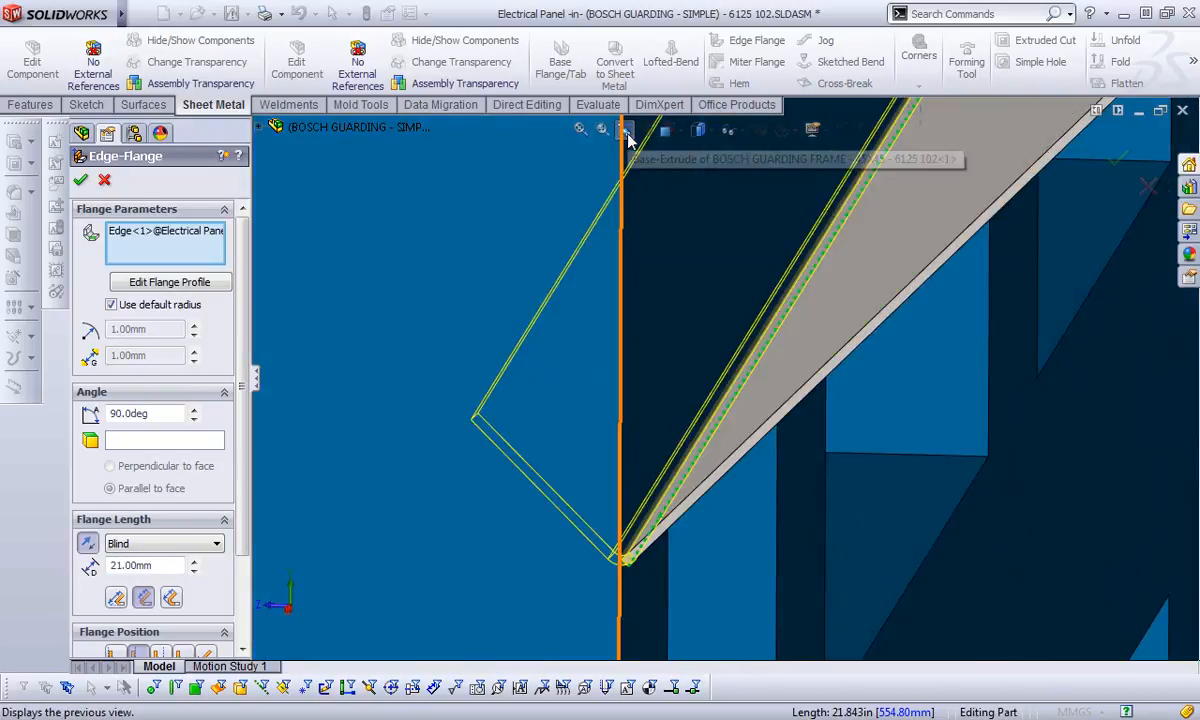
# Set the new flange's angle to 135 degrees so it runs along the guarding frame
pyautogui.click(195, 409)
pyautogui.click(195, 409)
pyautogui.click(195, 409)
pyautogui.moveTo(195, 411); pyautogui.dragTo(195, 411)
pyautogui.click(195, 411)
pyautogui.click(195, 411)
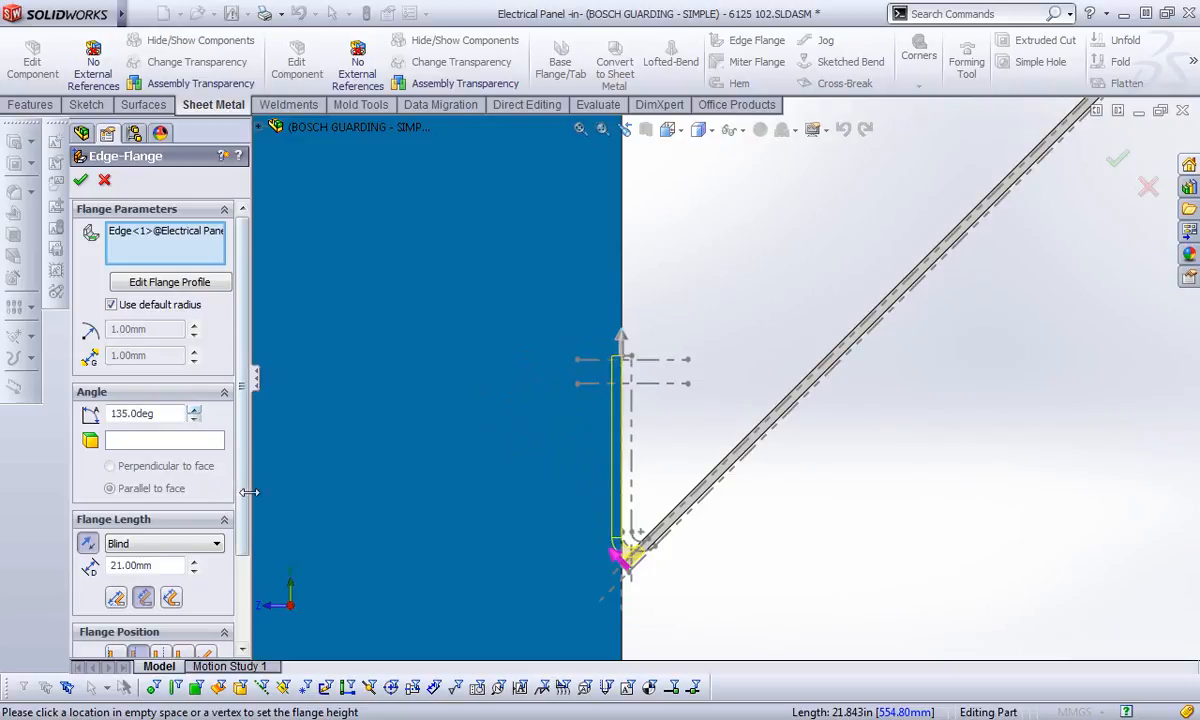
# Set the new flange's blind length to 20 mm
pyautogui.scroll(-3, 222, 515)
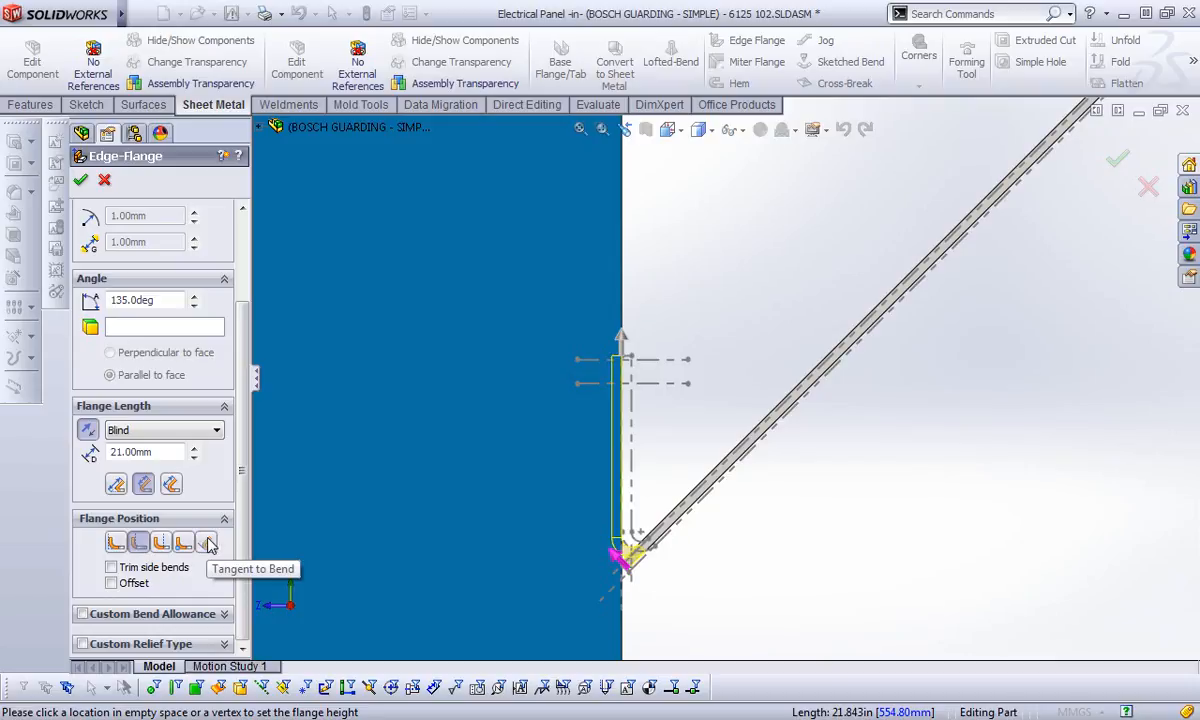
pyautogui.click(194, 457)
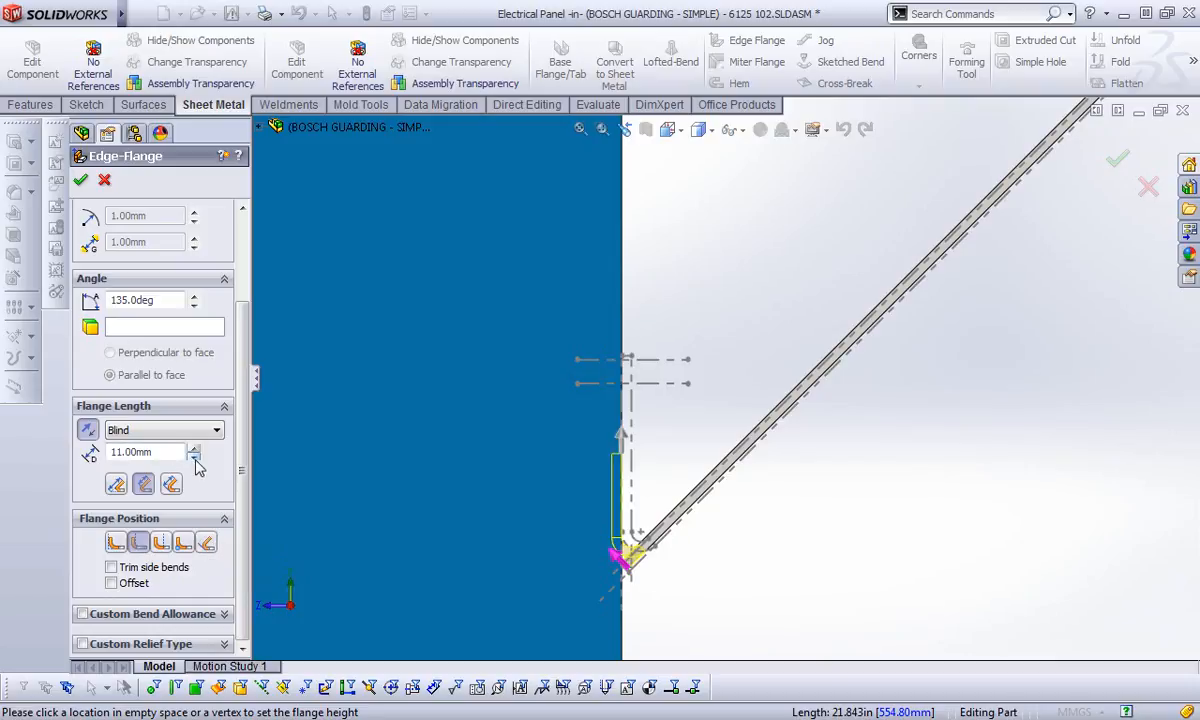
pyautogui.doubleClick(167, 455)
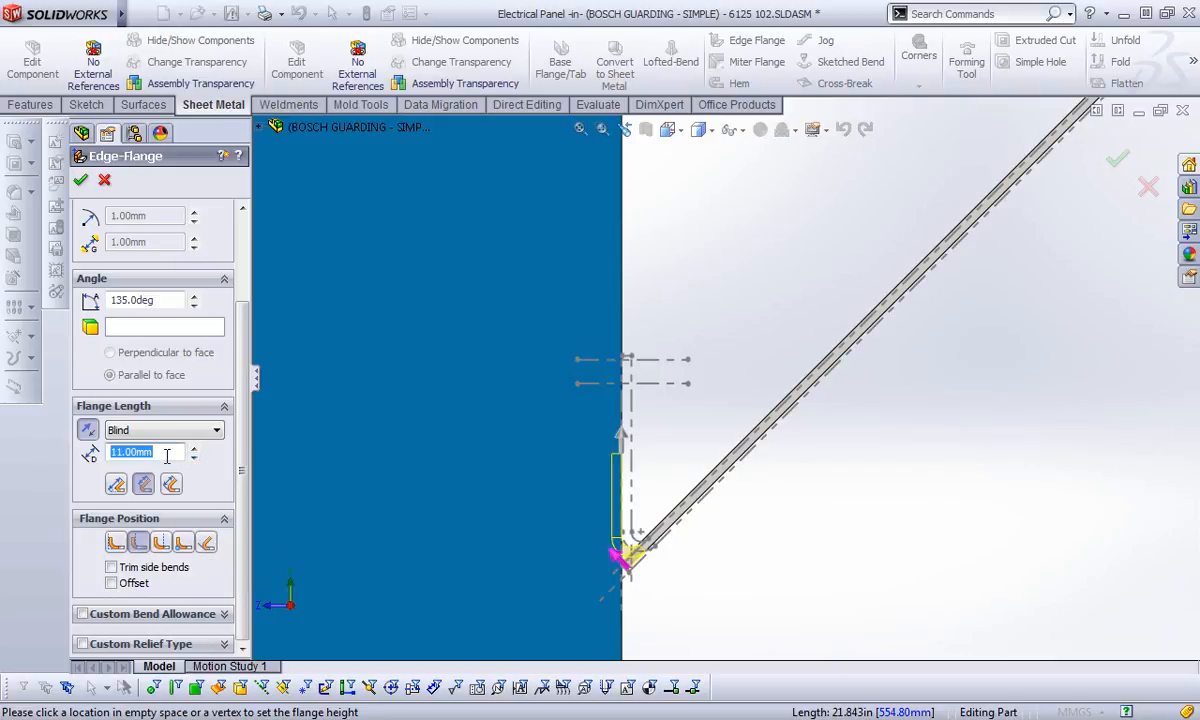
pyautogui.write('20')
pyautogui.press('Return')
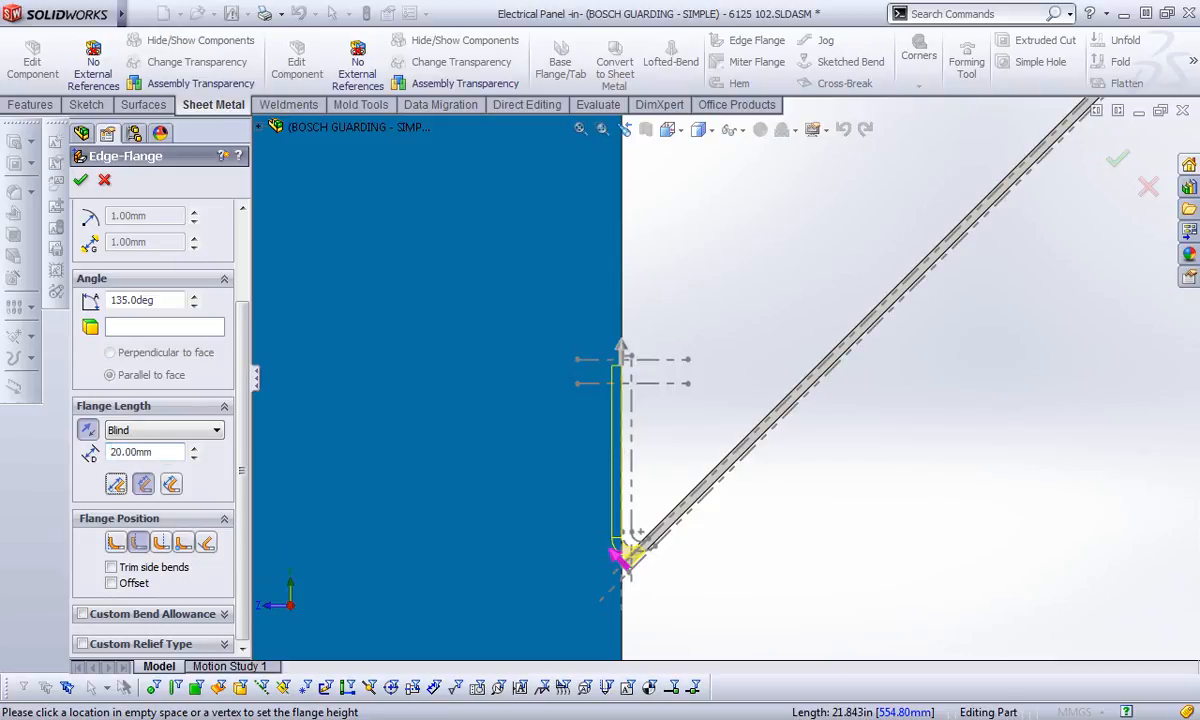
# Try the tangent length and position options, settle on Inner Virtual Sharp length with Material Inside position, and accept the flange
pyautogui.click(173, 485)
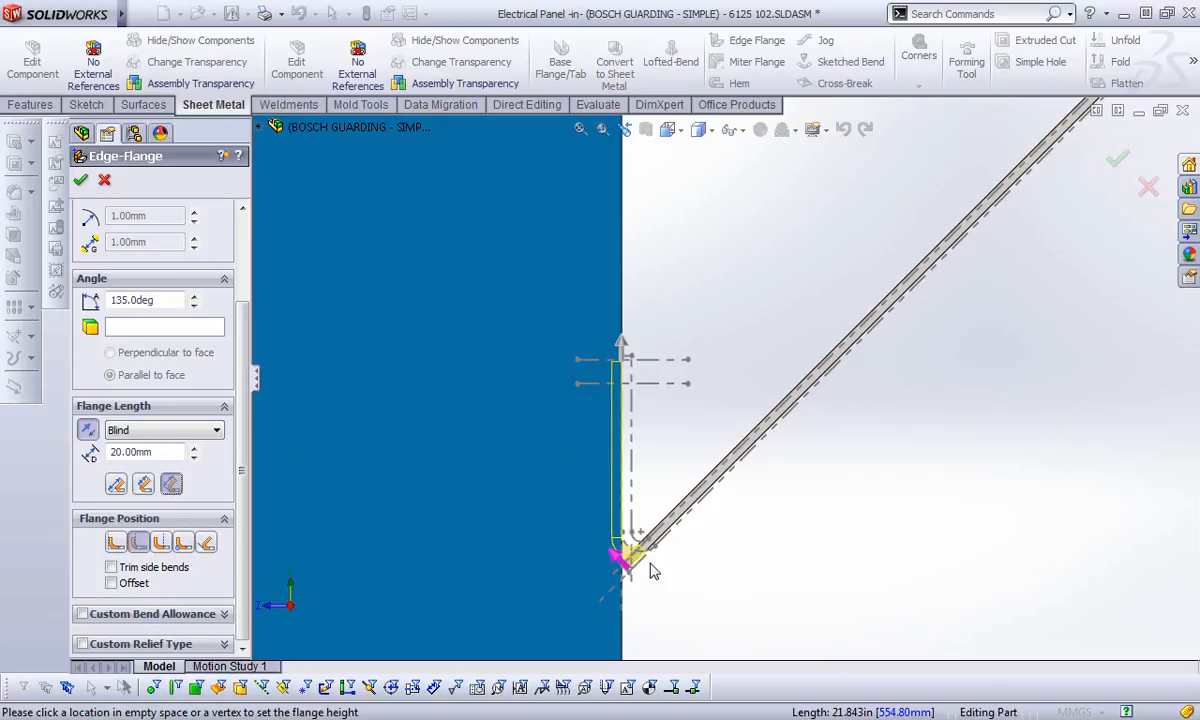
pyautogui.click(205, 544)
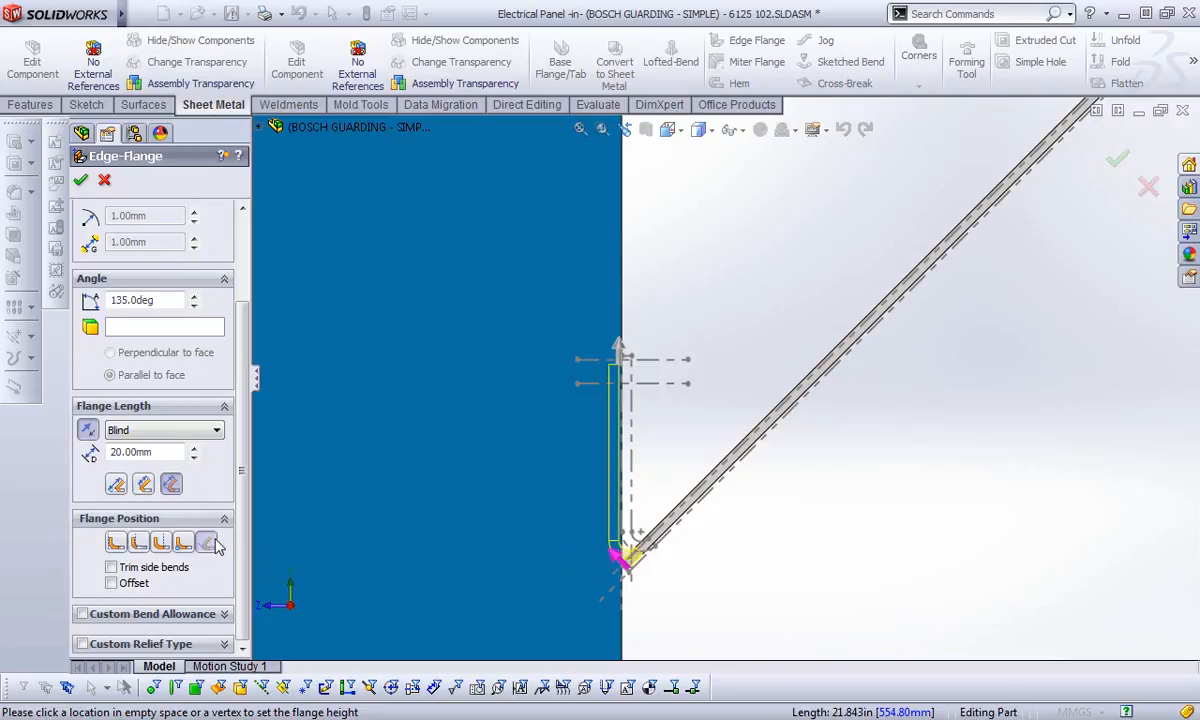
pyautogui.click(116, 544)
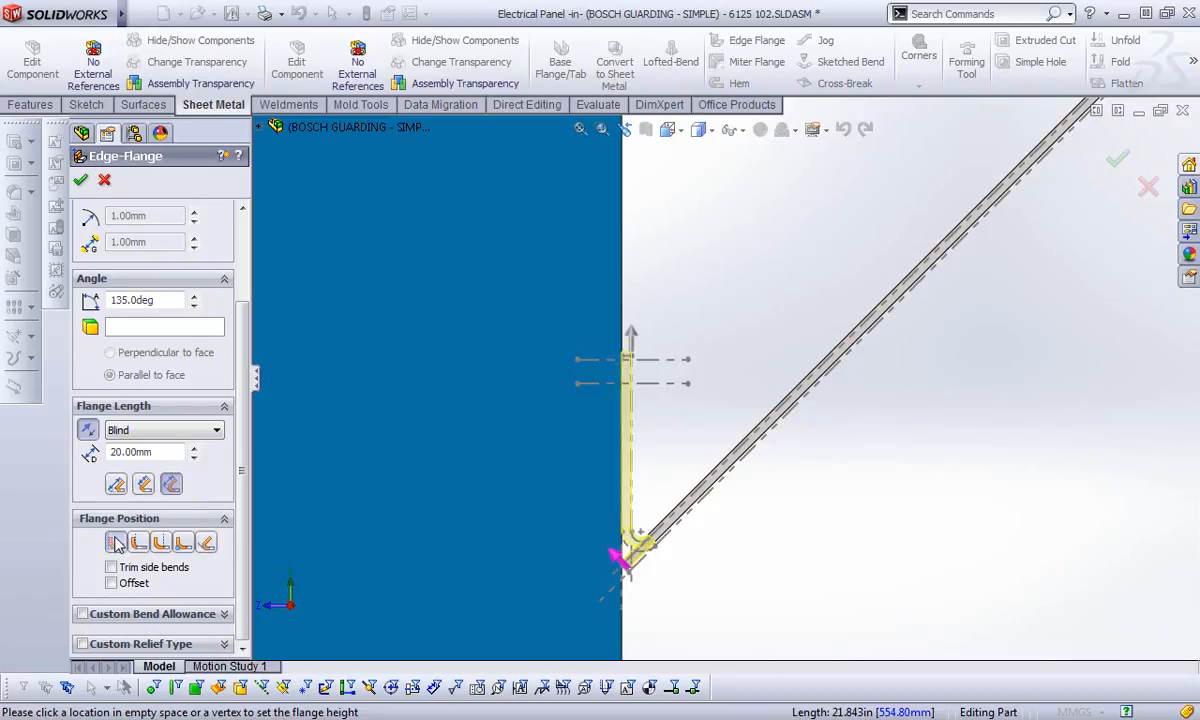
pyautogui.click(144, 486)
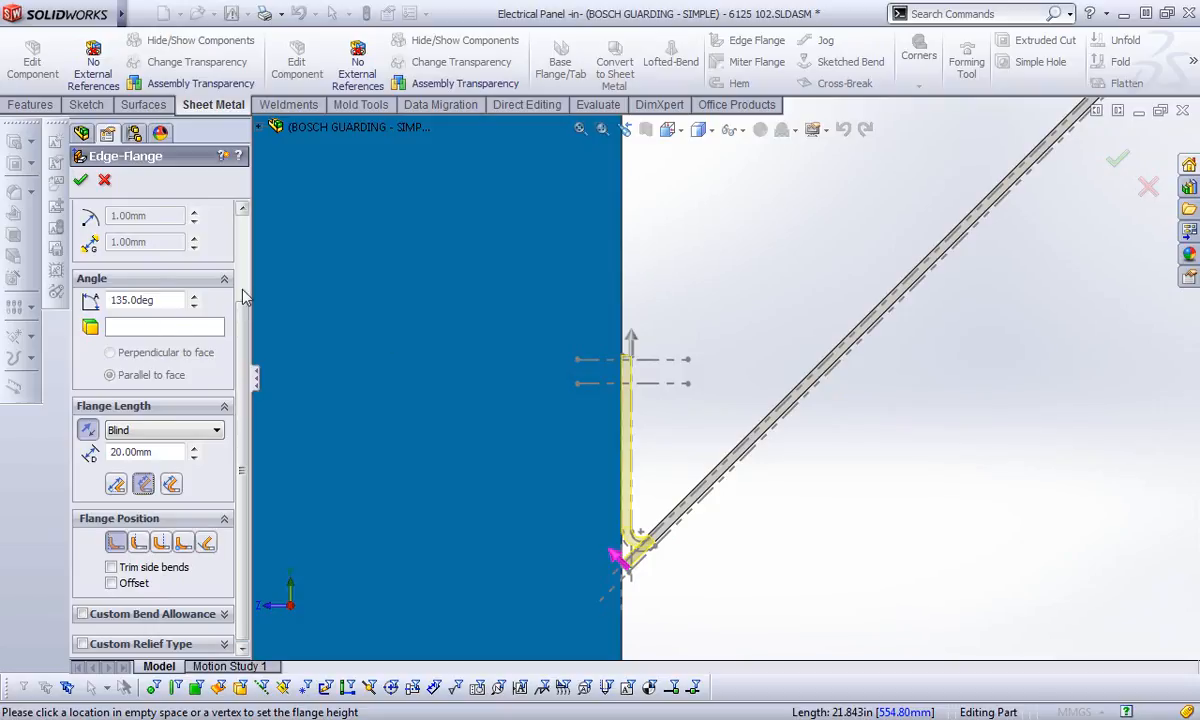
pyautogui.scroll(3, 243, 295)
pyautogui.click(80, 180)
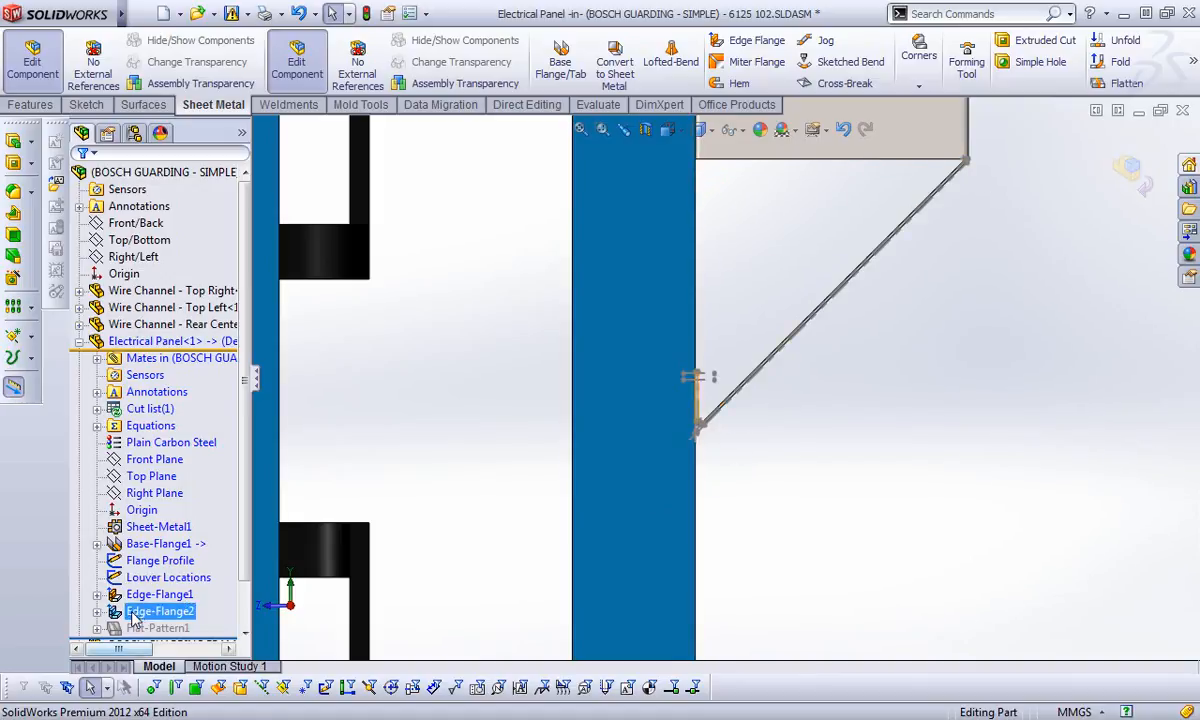
# Open the definition of the sloped 45-degree edge flange to review its settings and close it
pyautogui.rightClick(160, 594)
pyautogui.click(158, 377)
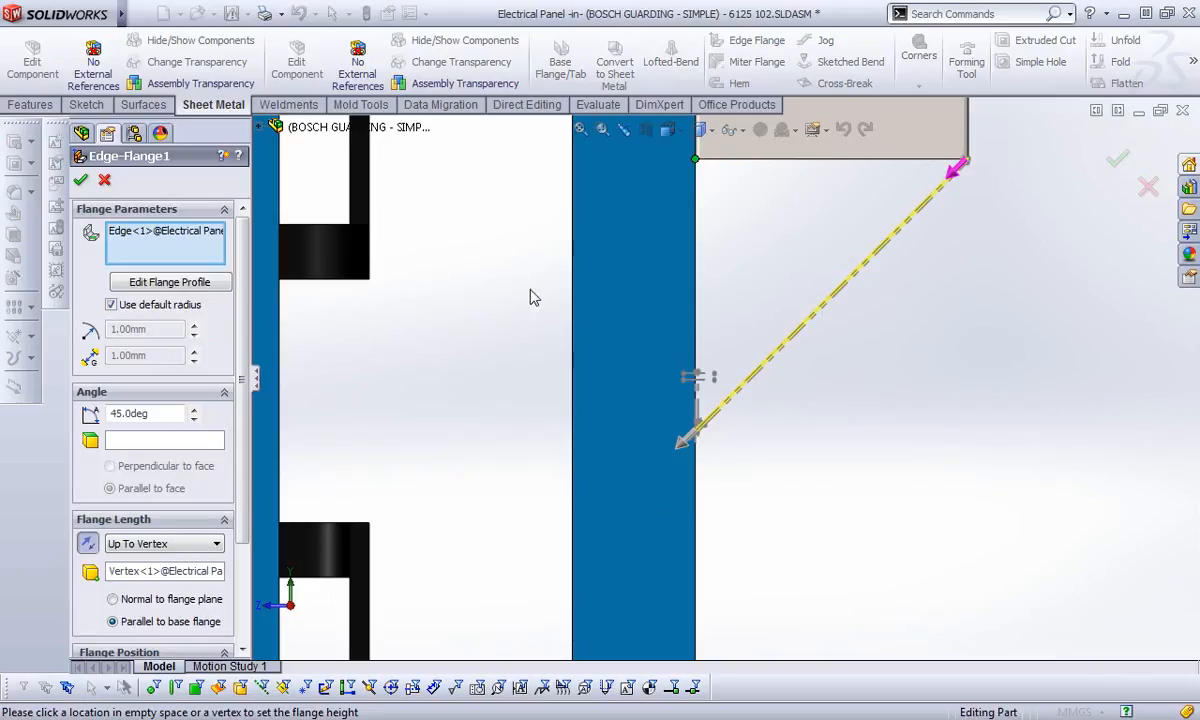
pyautogui.click(80, 180)
# Edit the 20 mm edge flange to use the Tangent to Bend position and Tangent Bend length, and accept it
pyautogui.rightClick(153, 618)
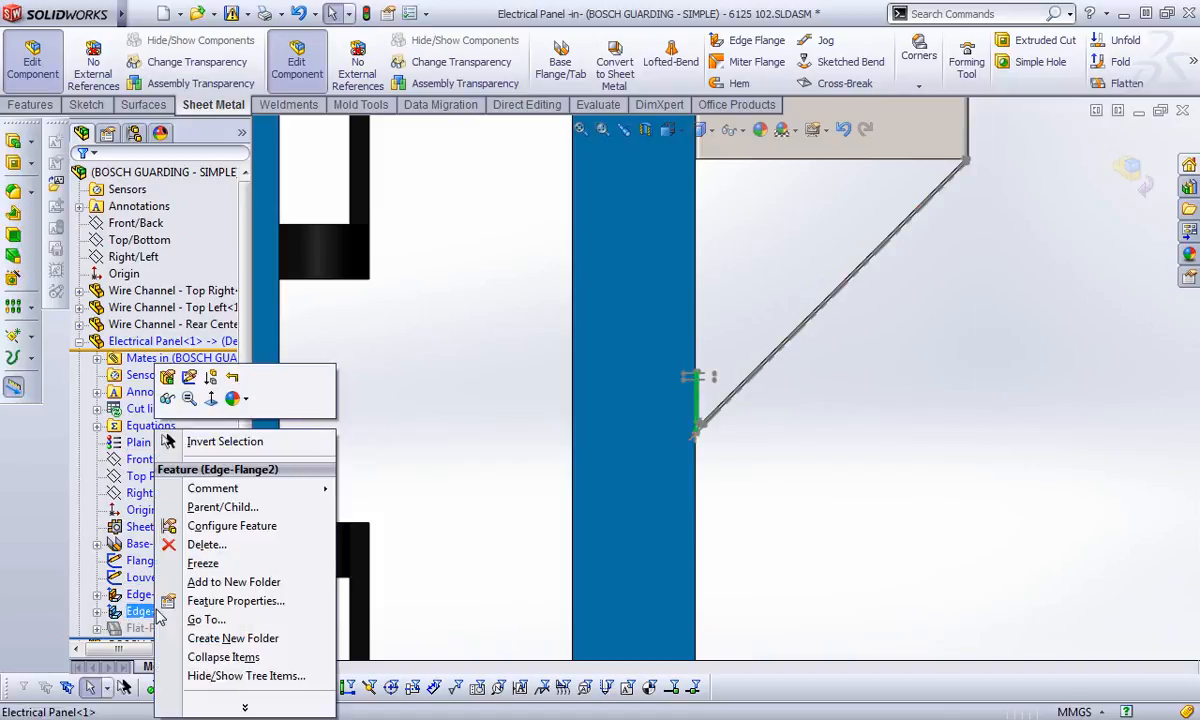
pyautogui.click(170, 364)
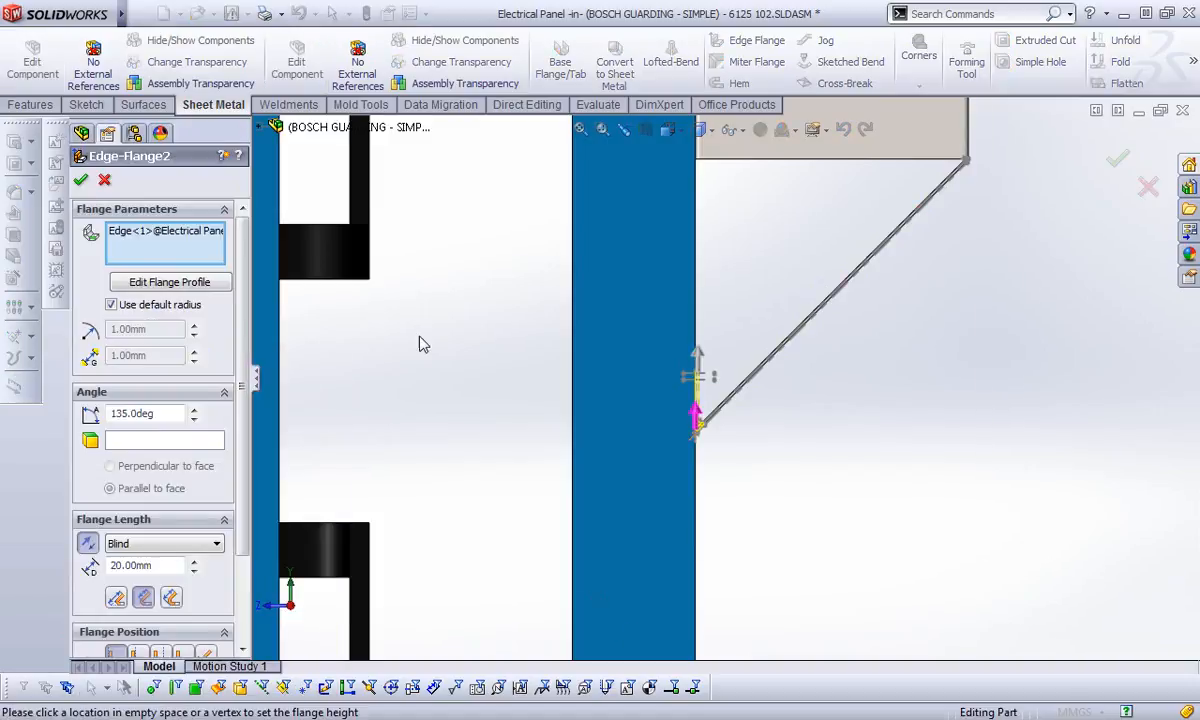
pyautogui.scroll(-3, 248, 537)
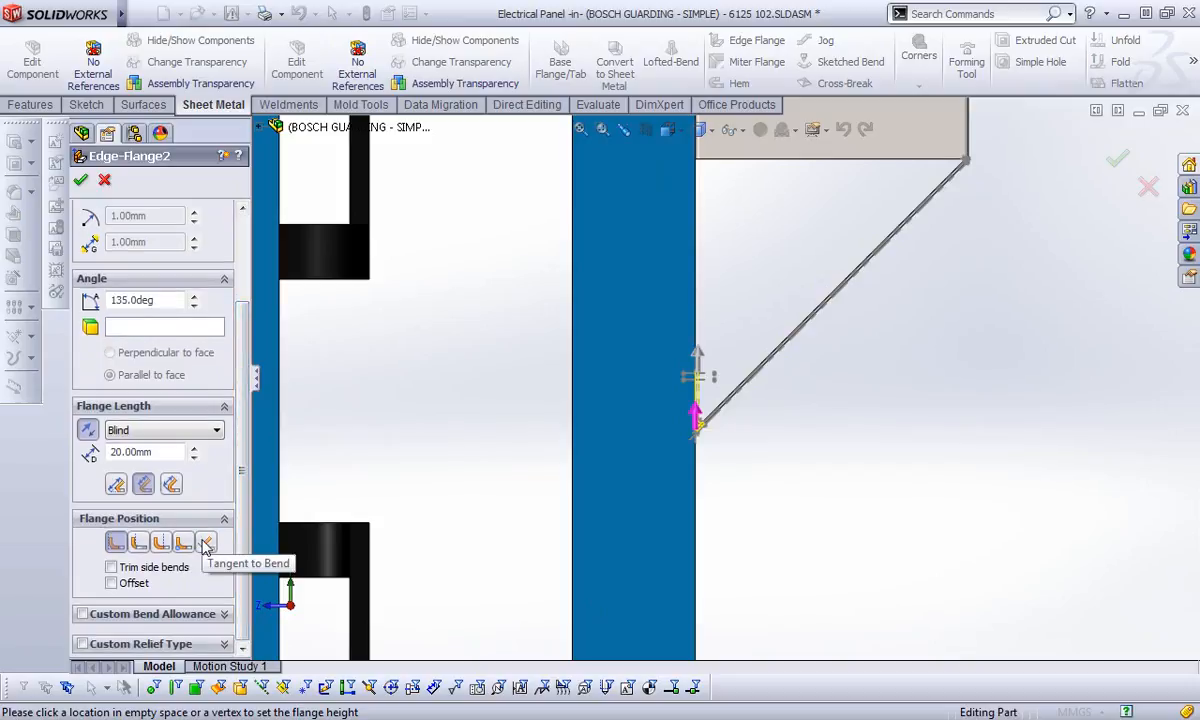
pyautogui.click(205, 542)
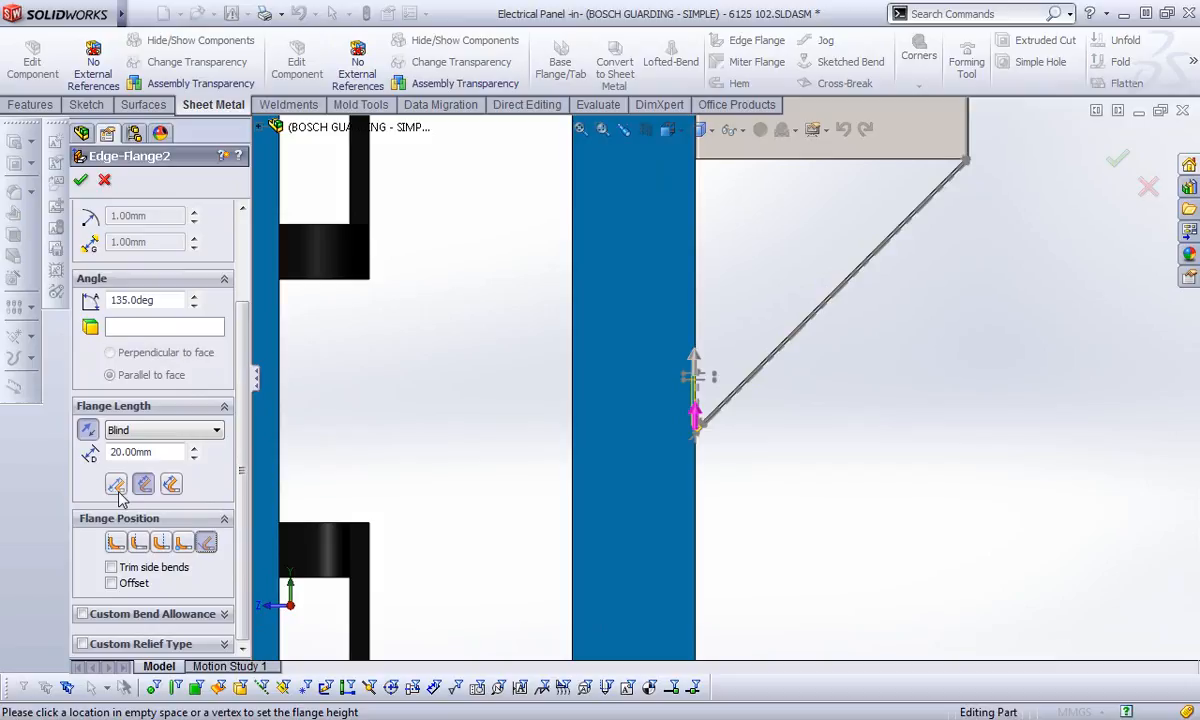
pyautogui.click(172, 486)
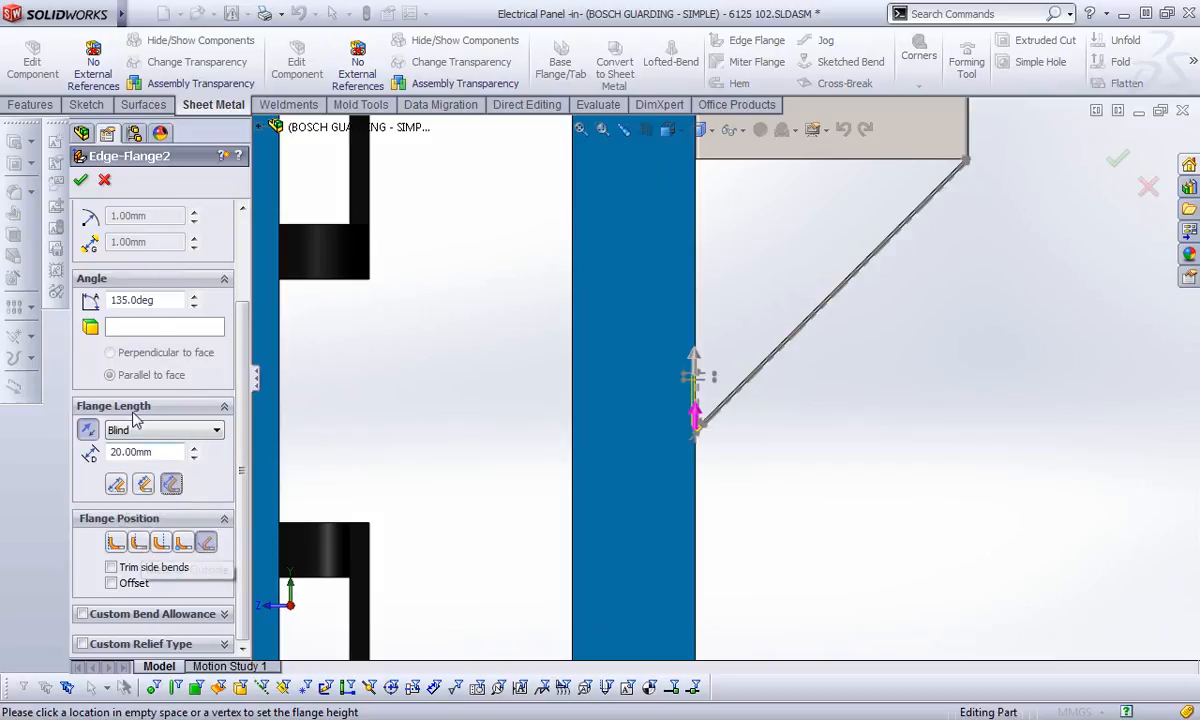
pyautogui.click(80, 180)
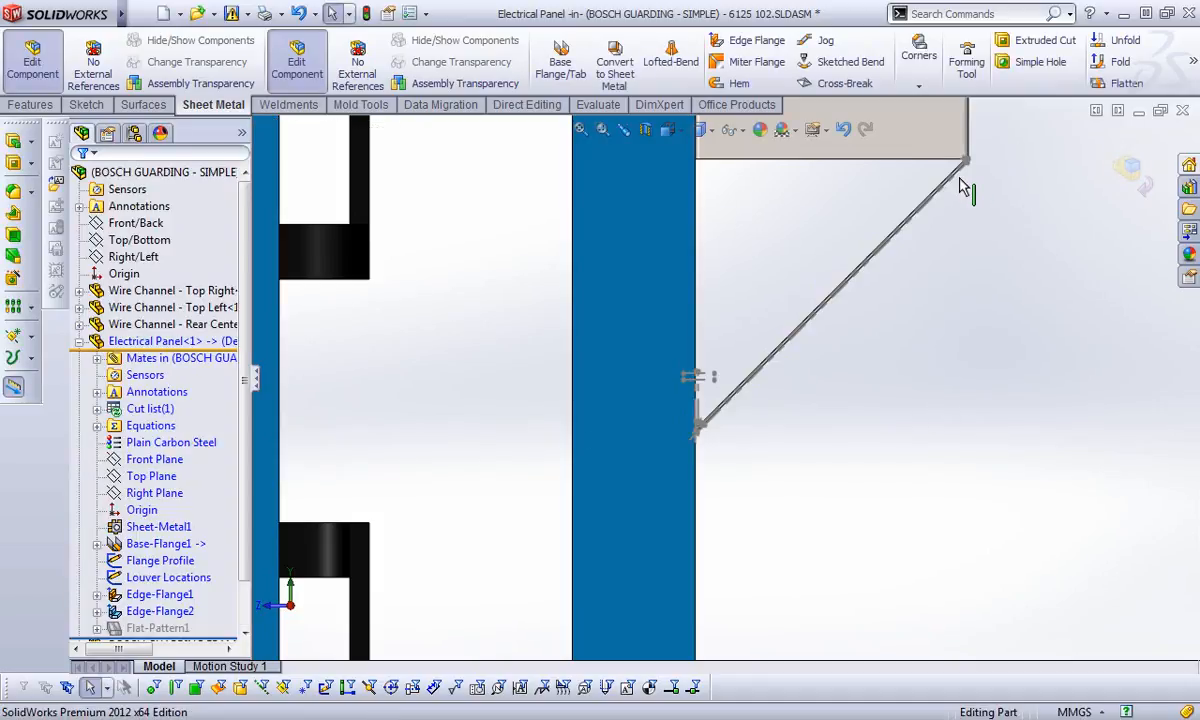
# Leave in-context editing and open the Electrical Panel part in its own window, shown in isometric view
pyautogui.click(1130, 170)
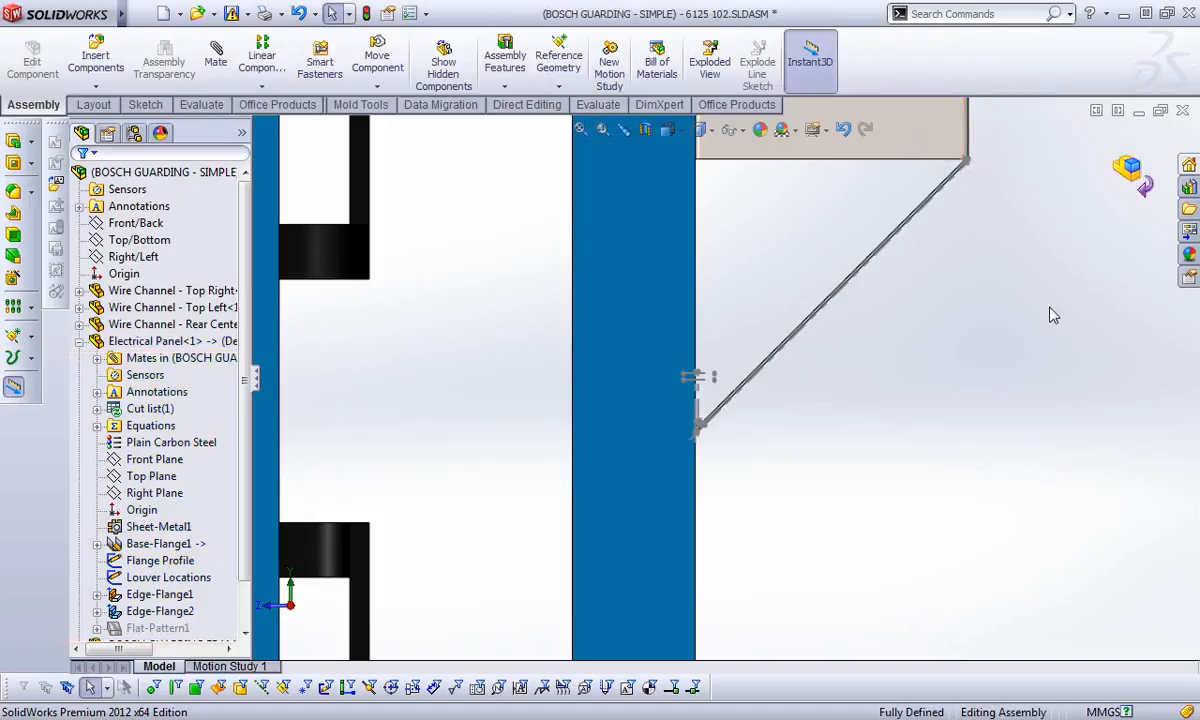
pyautogui.rightClick(900, 133)
pyautogui.click(912, 52)
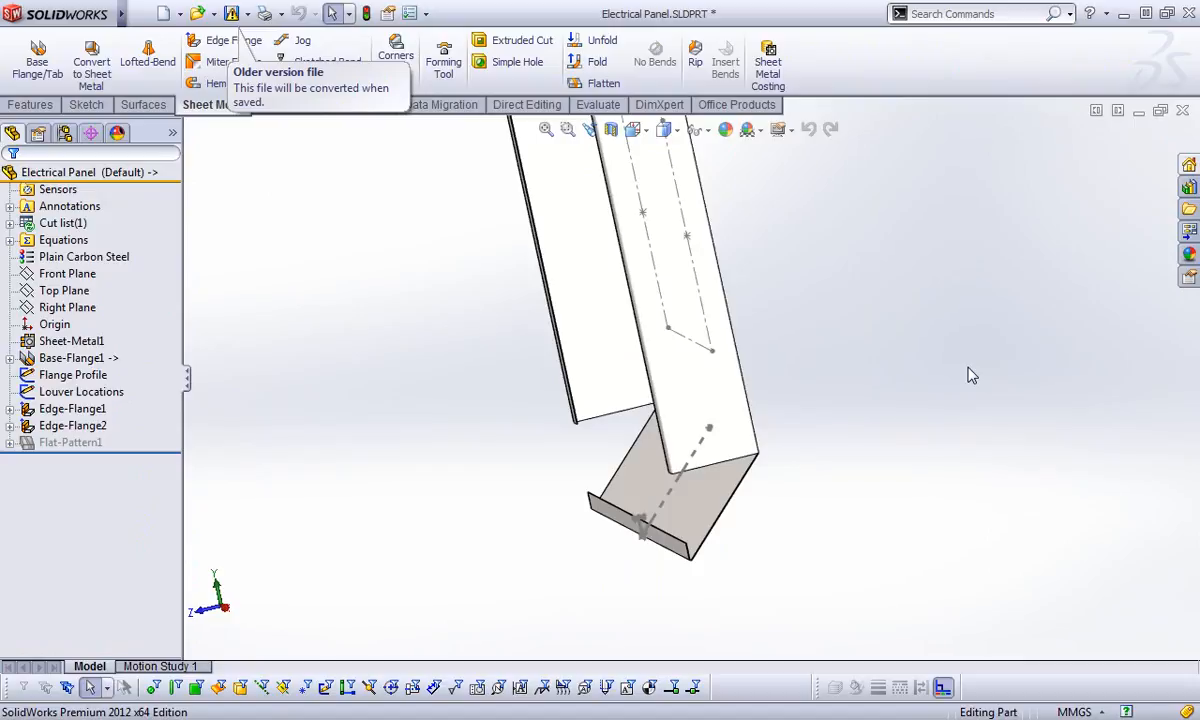
pyautogui.hotkey('ctrl', '7')
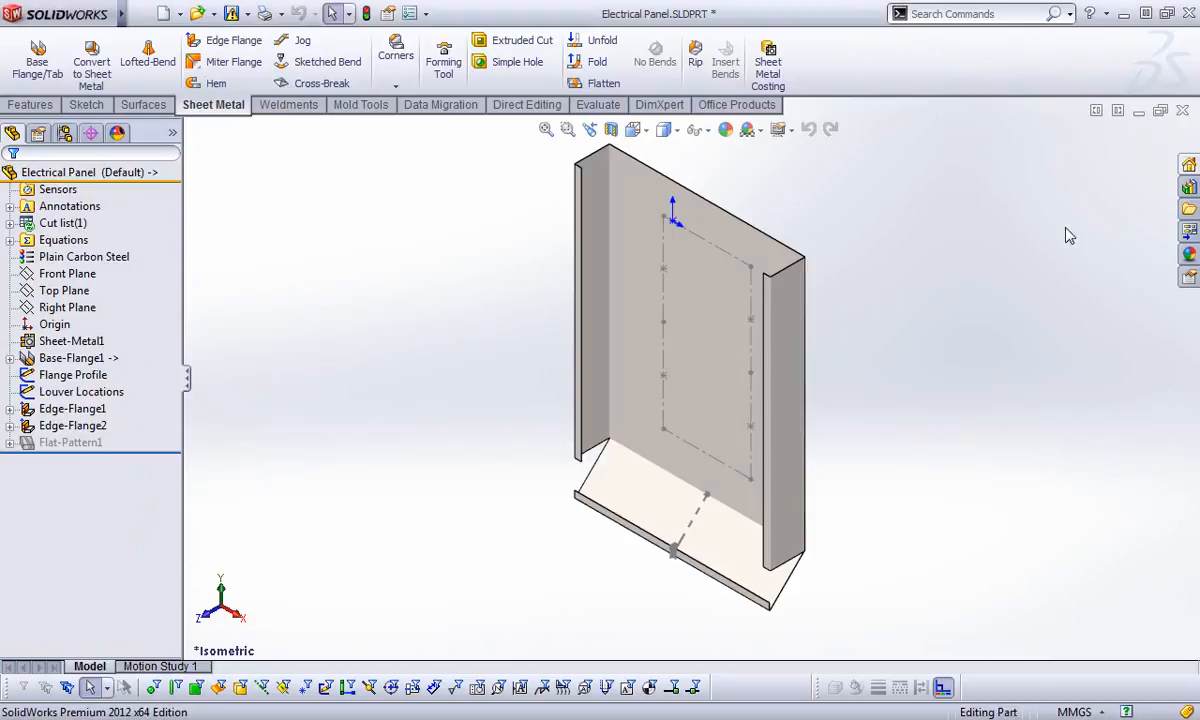
# Clear the forming tools designation from the Form Tools library folder and try to insert the Louver into the panel
pyautogui.click(1190, 190)
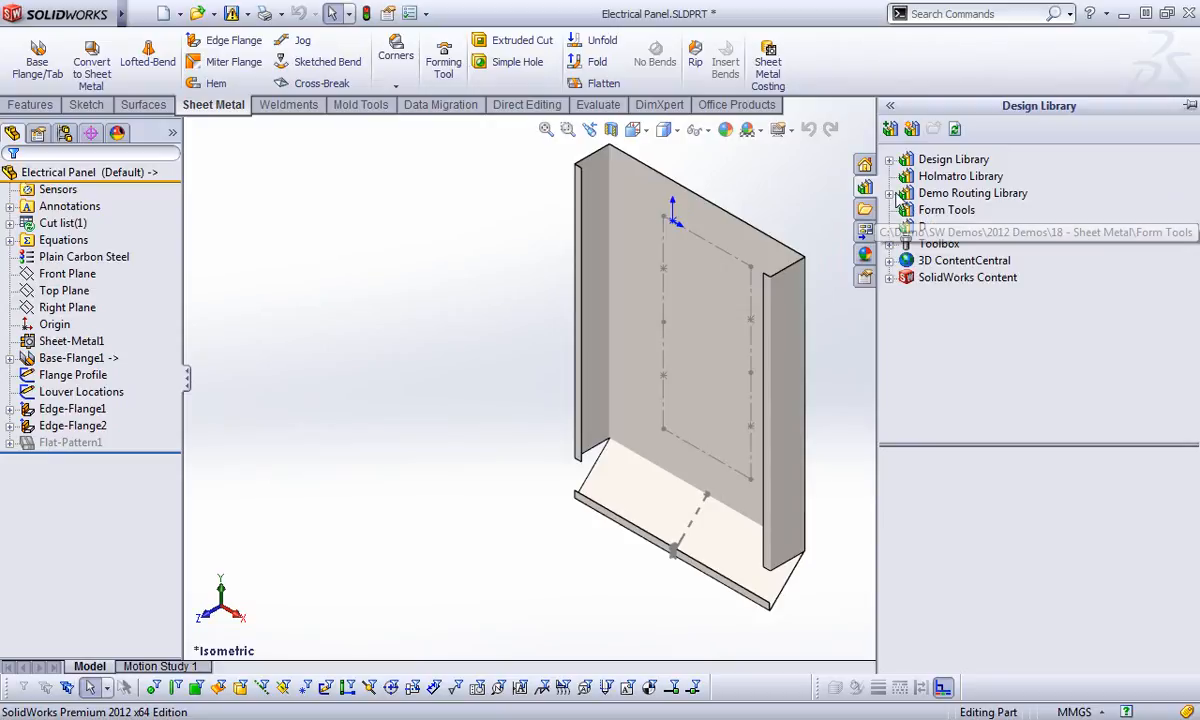
pyautogui.click(932, 212)
pyautogui.rightClick(936, 214)
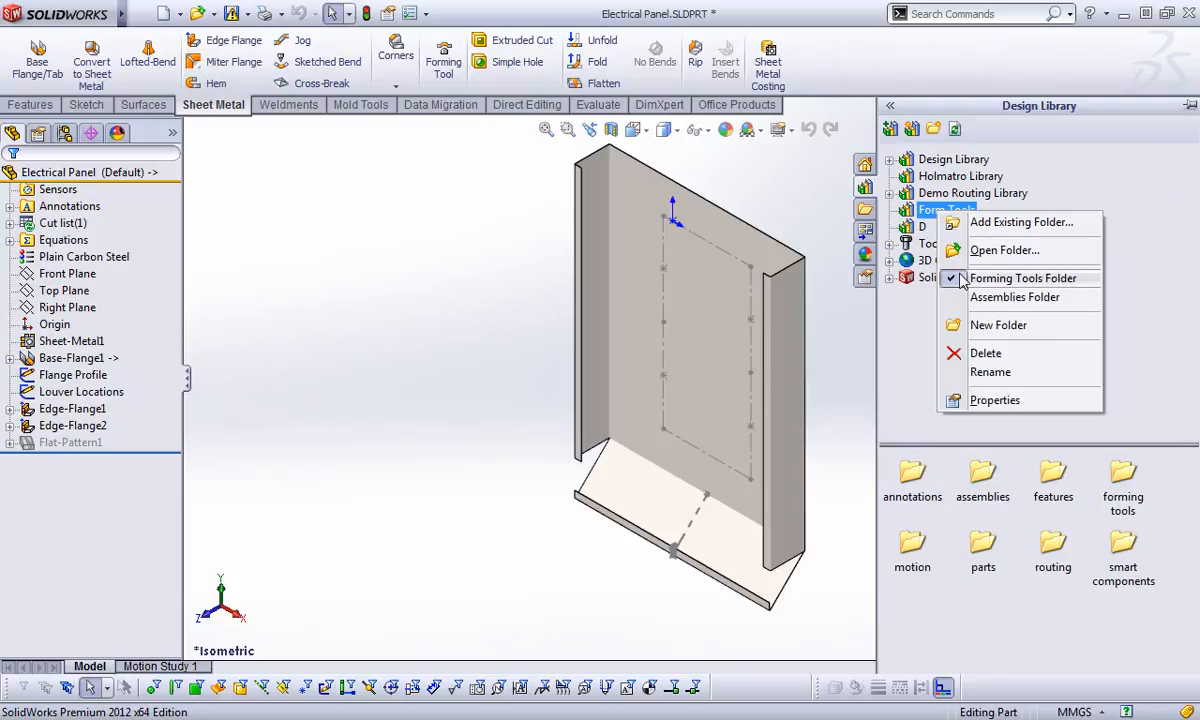
pyautogui.click(957, 280)
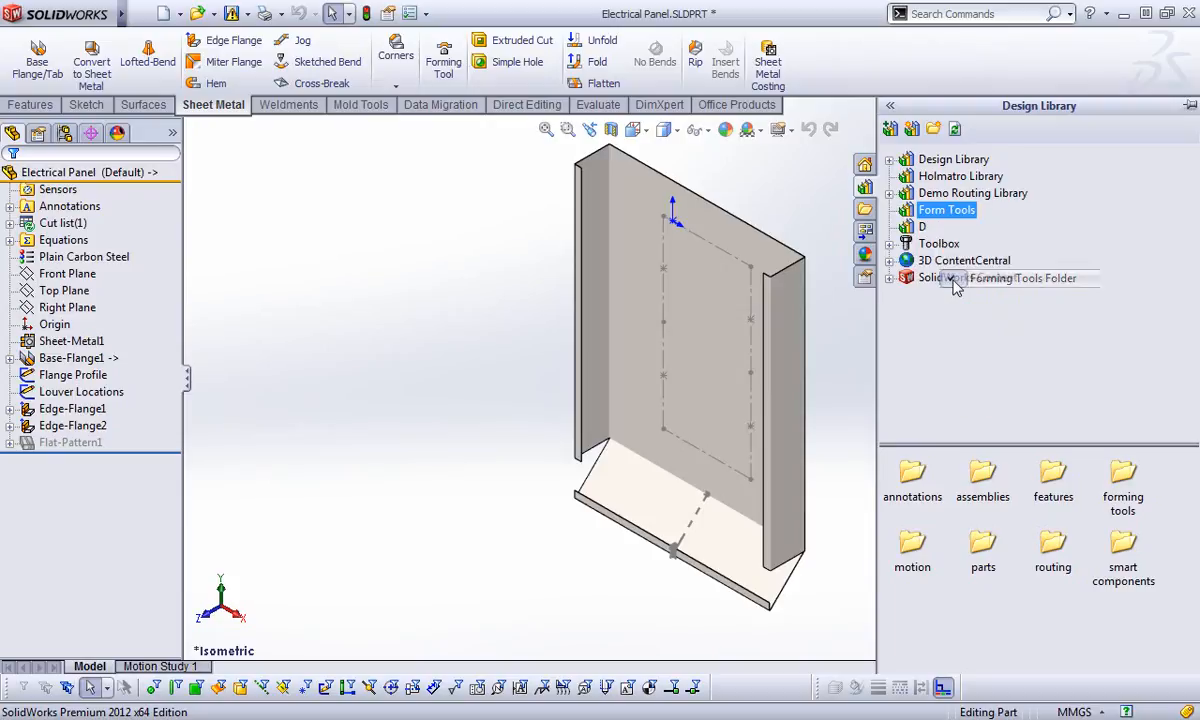
pyautogui.rightClick(929, 212)
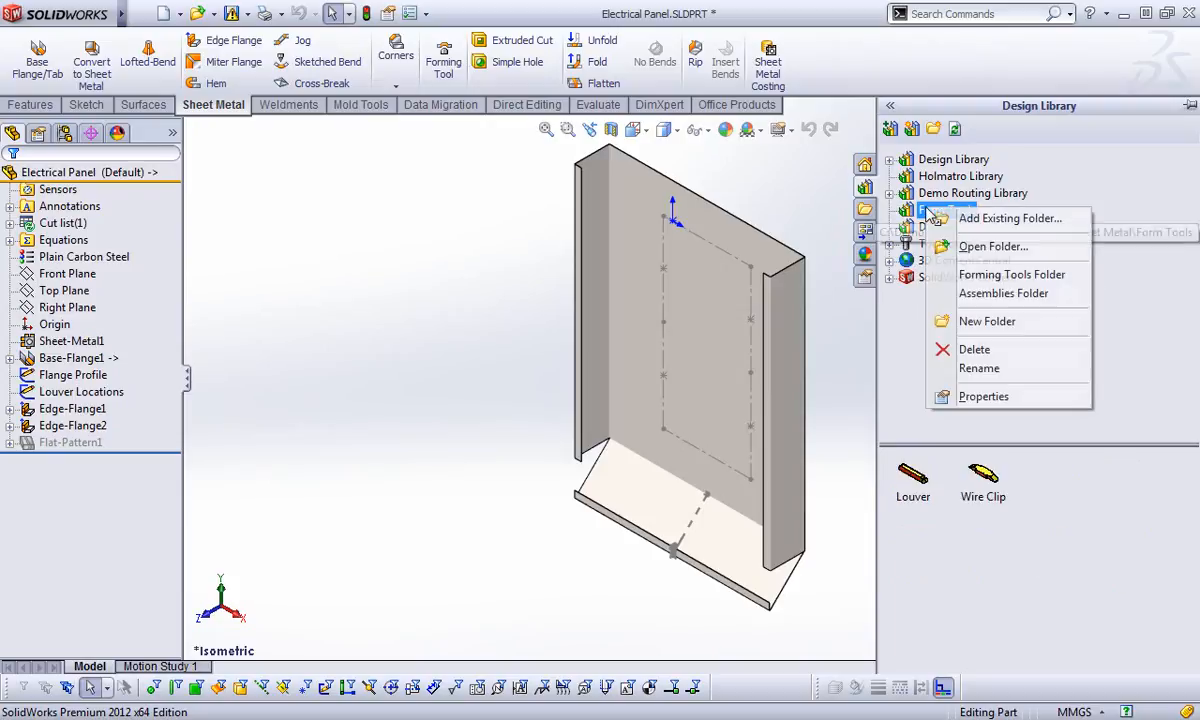
pyautogui.click(951, 281)
pyautogui.moveTo(913, 478); pyautogui.dragTo(476, 290)
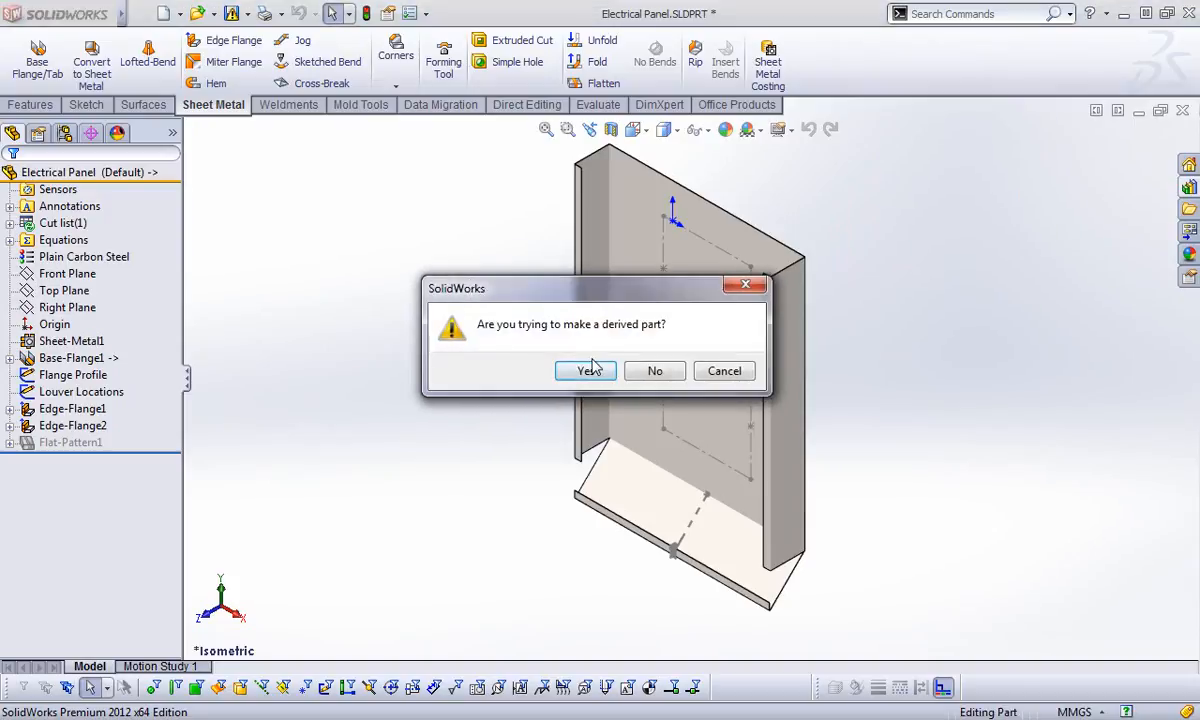
pyautogui.click(723, 371)
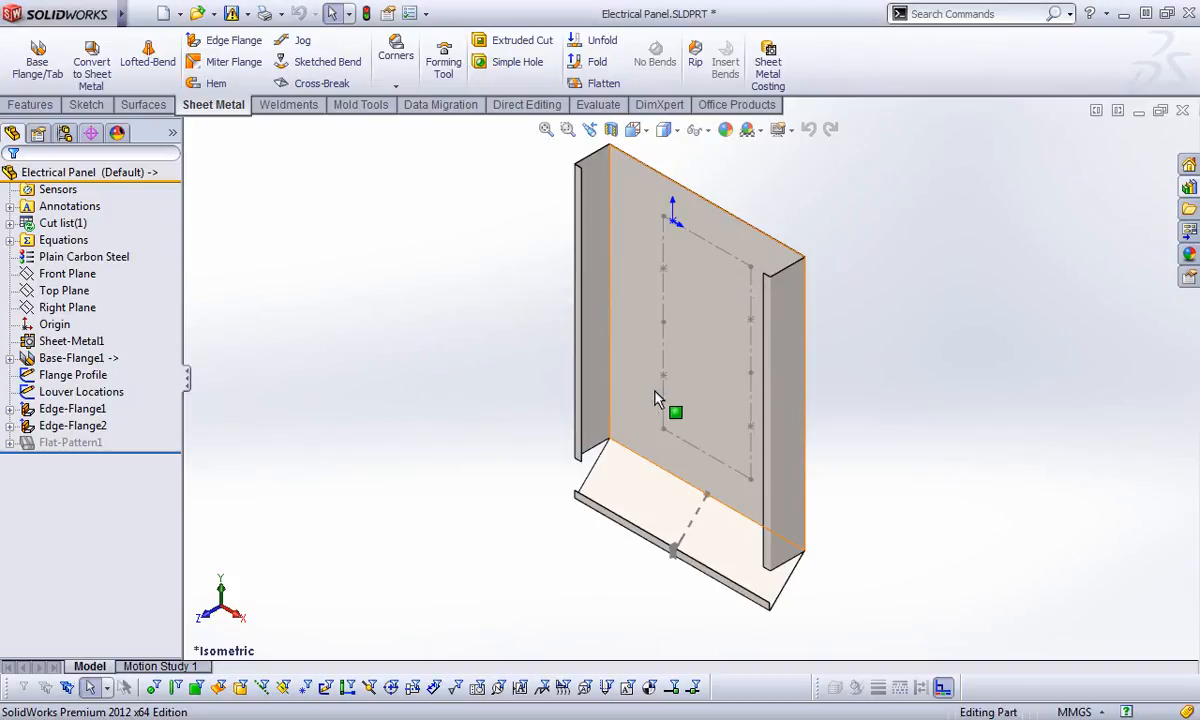
# Designate the Form Tools library folder as a forming tools folder again and open its Louver part
pyautogui.click(1189, 187)
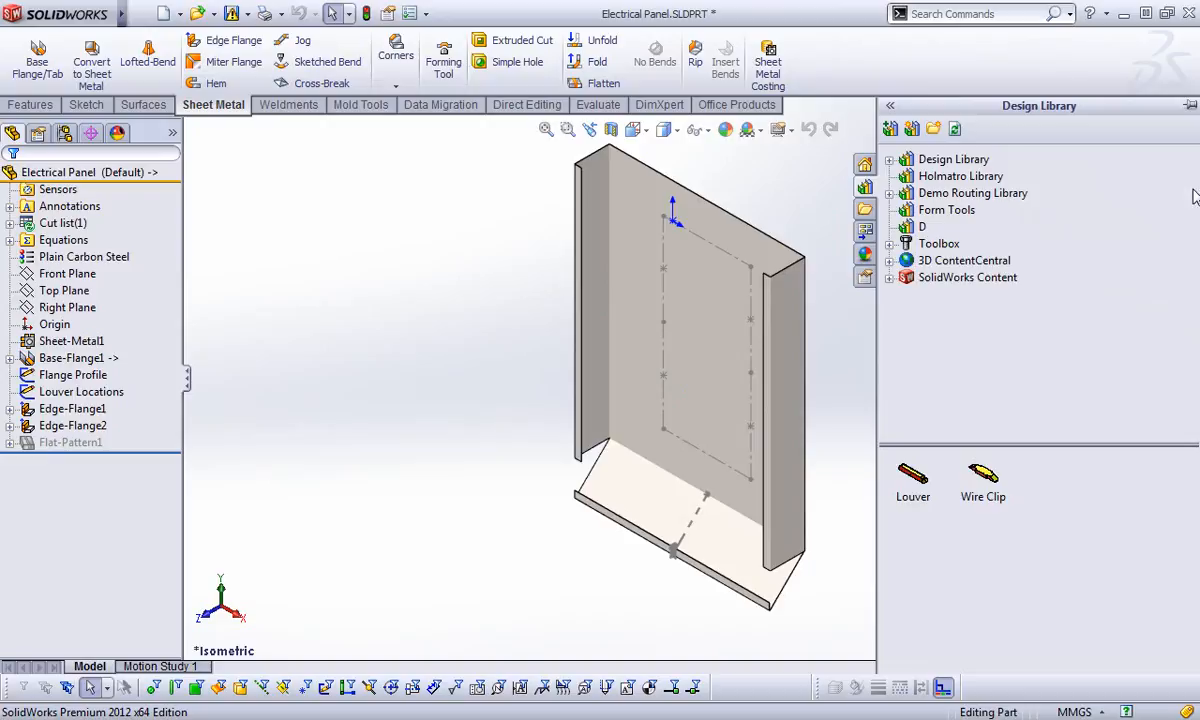
pyautogui.rightClick(943, 215)
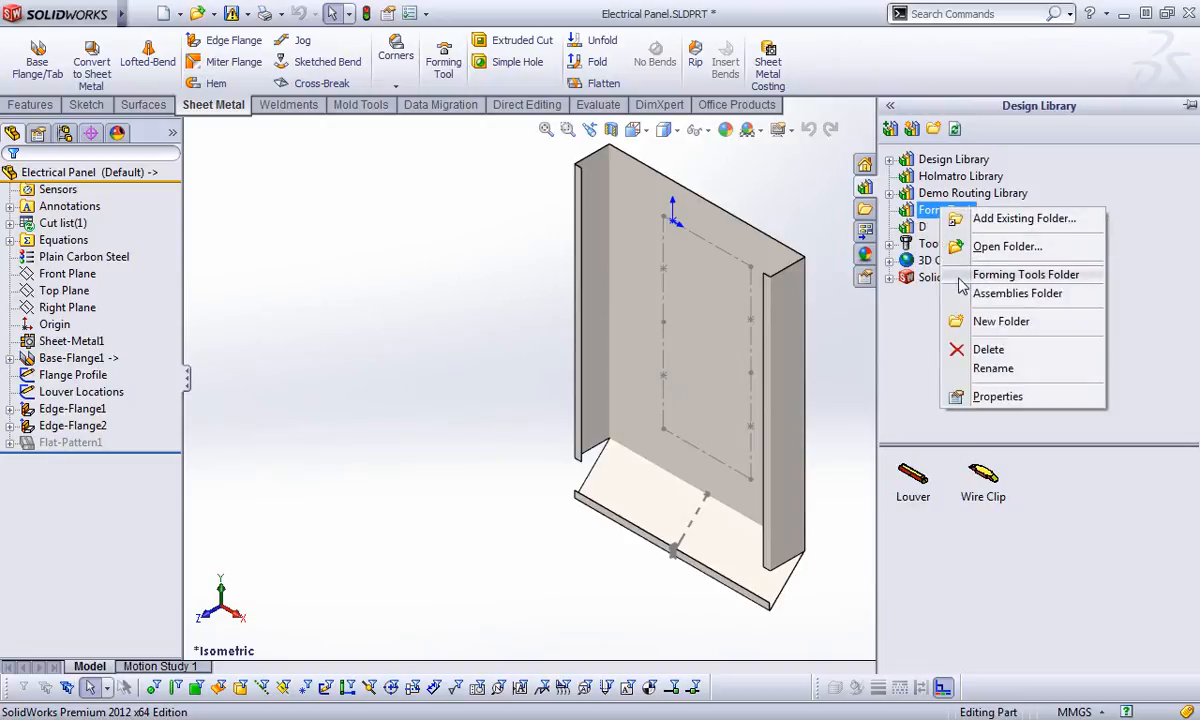
pyautogui.click(960, 275)
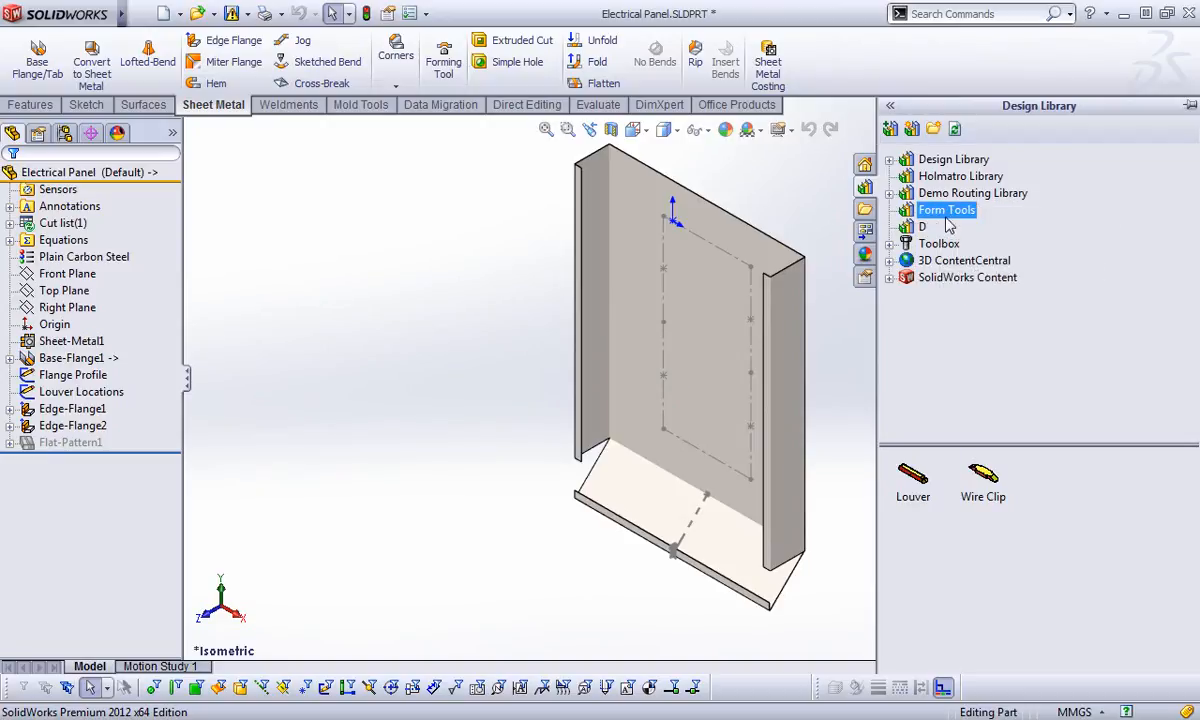
pyautogui.rightClick(910, 487)
pyautogui.click(985, 492)
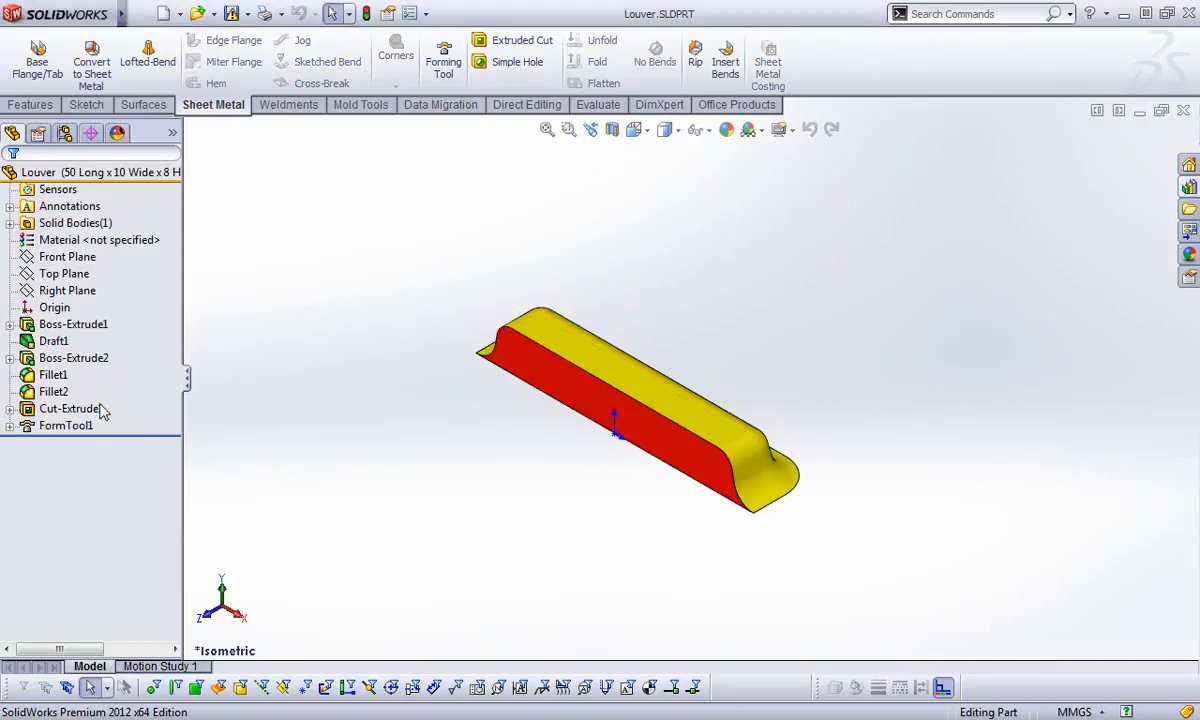
# Examine the FormTool1 feature and its orientation sketch in the Louver part
pyautogui.click(10, 425)
pyautogui.click(60, 426)
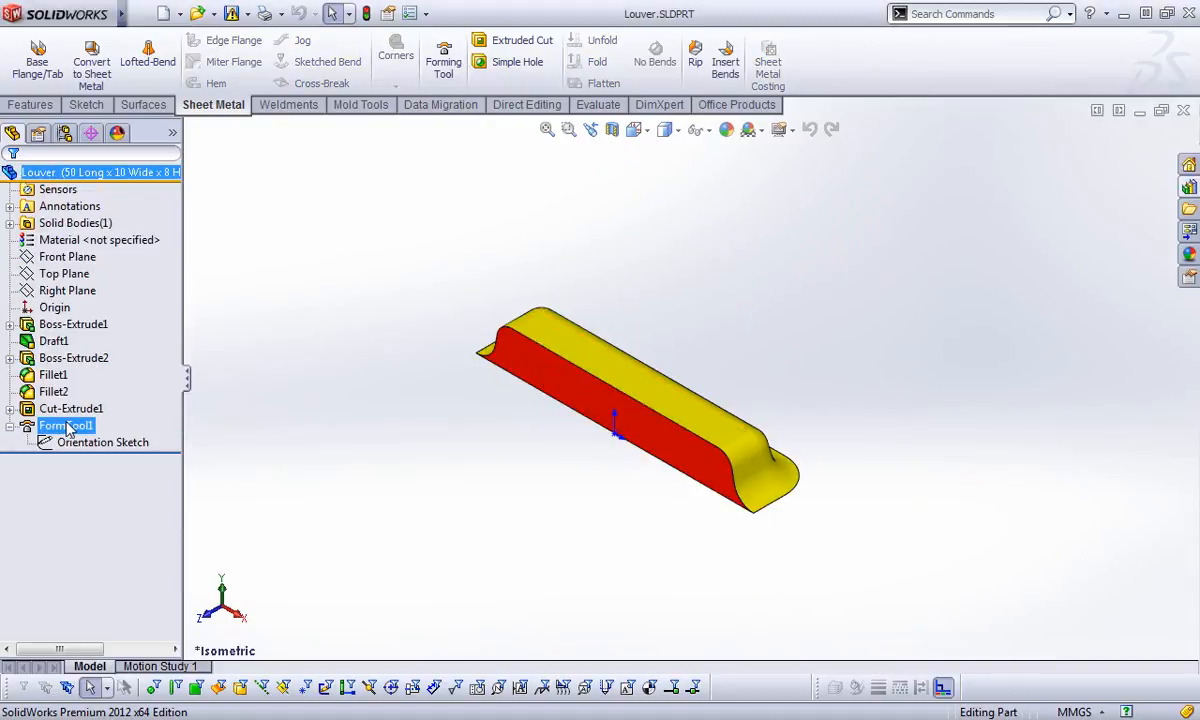
pyautogui.click(380, 236)
# Try the sheet-metal Forming Tool command in the Louver part, and close the part without saving
pyautogui.moveTo(64, 10)
pyautogui.click(282, 15)
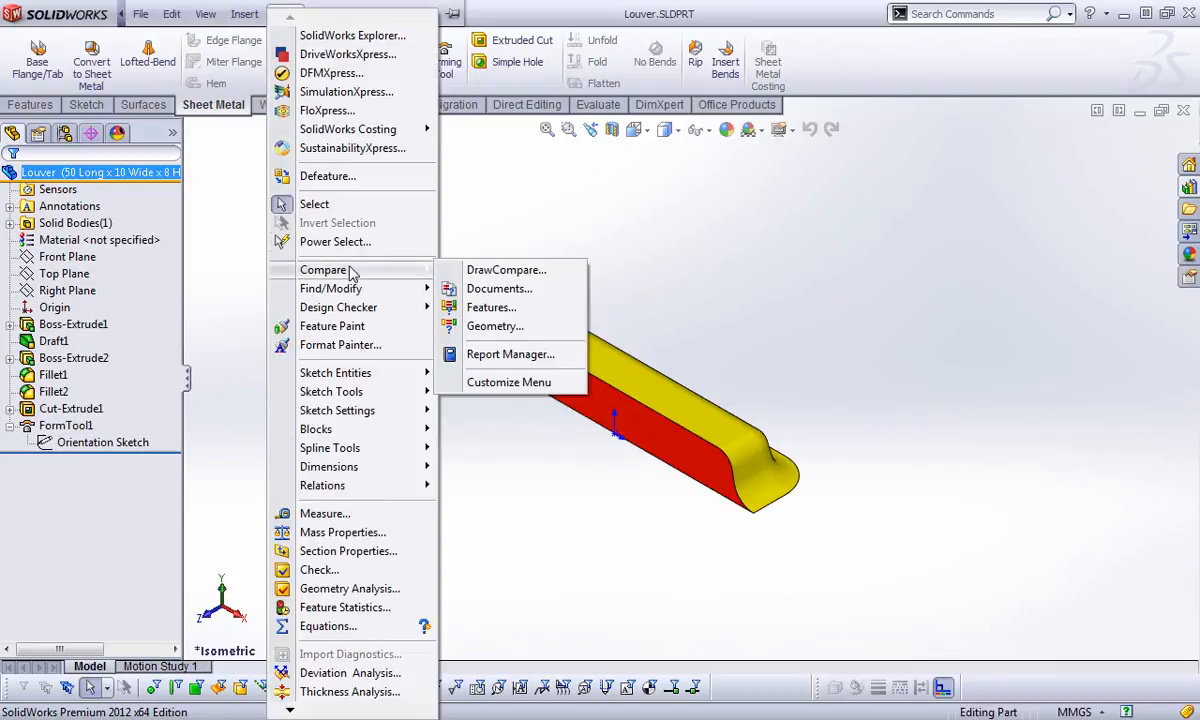
pyautogui.click(282, 14)
pyautogui.click(250, 14)
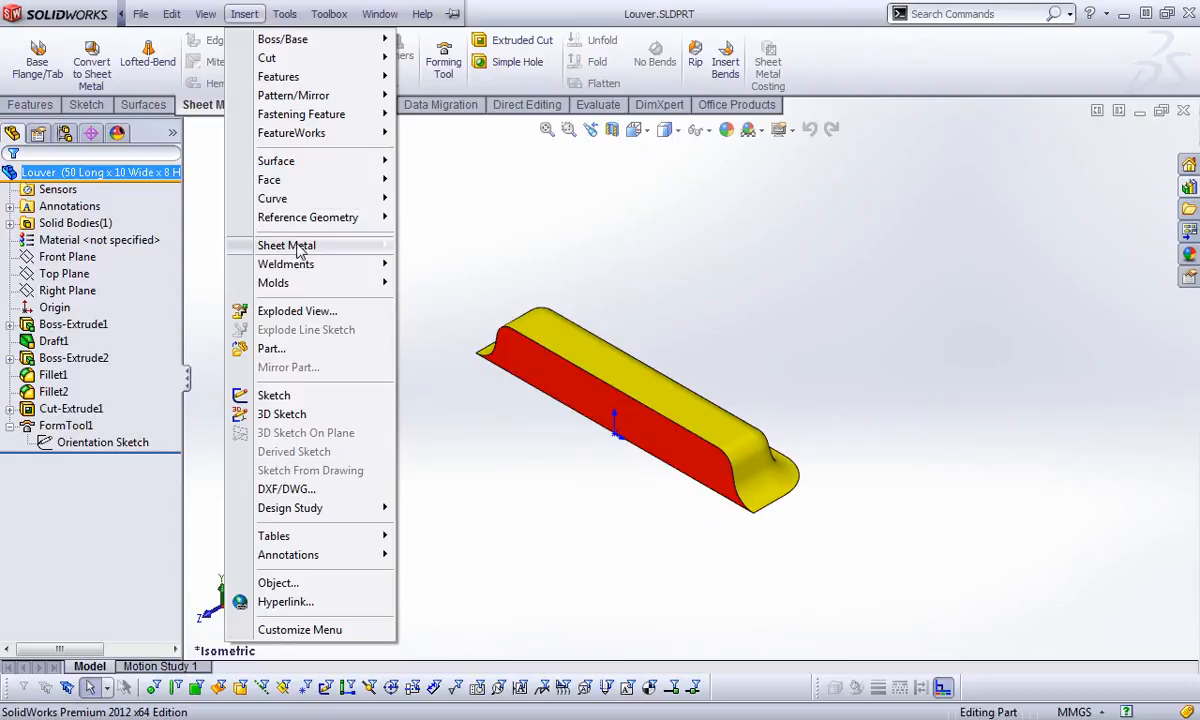
pyautogui.moveTo(287, 243)
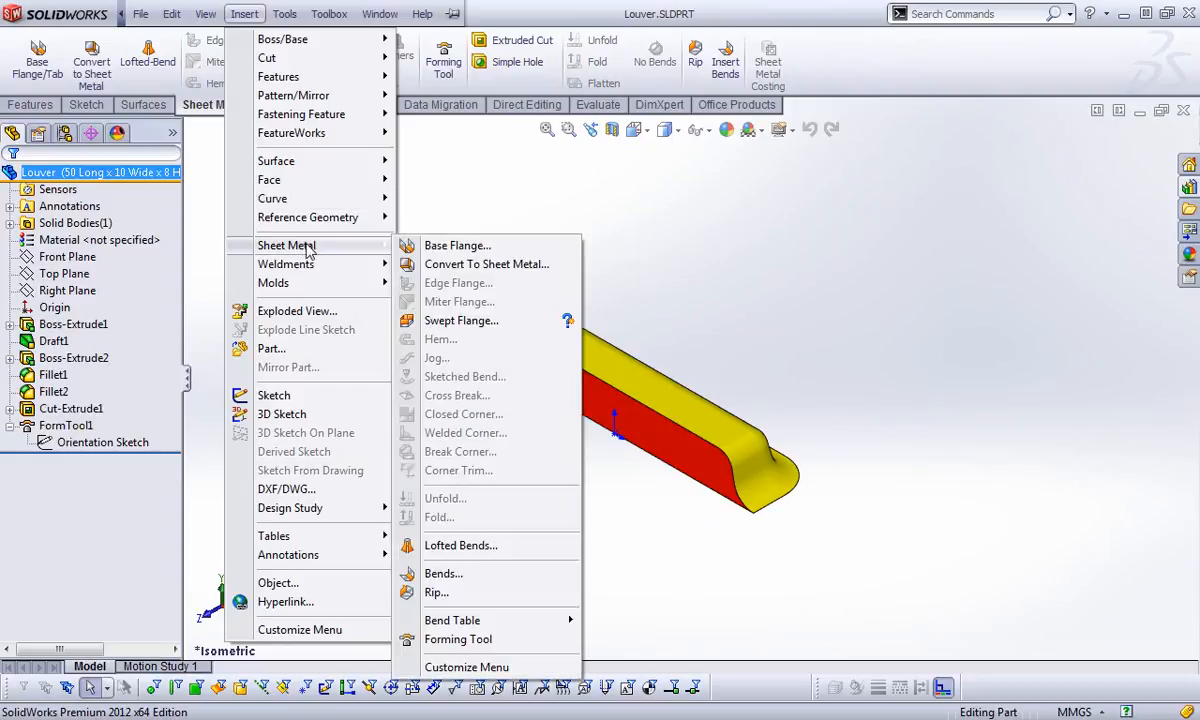
pyautogui.click(458, 640)
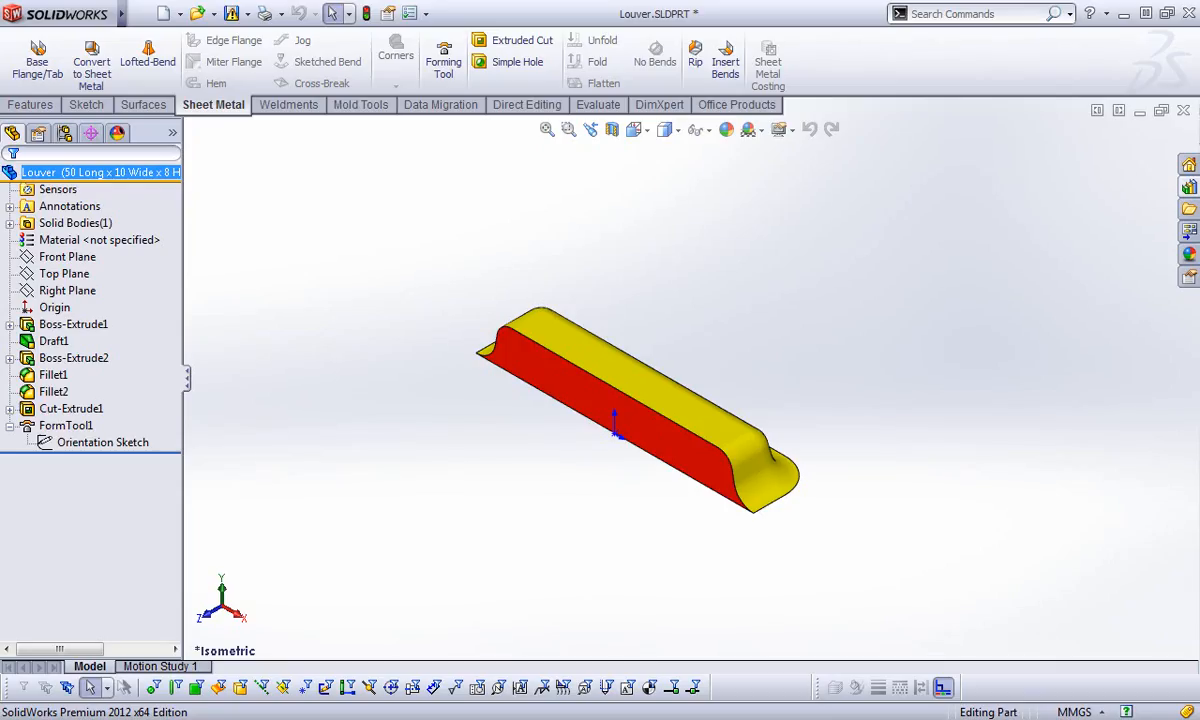
pyautogui.click(1183, 110)
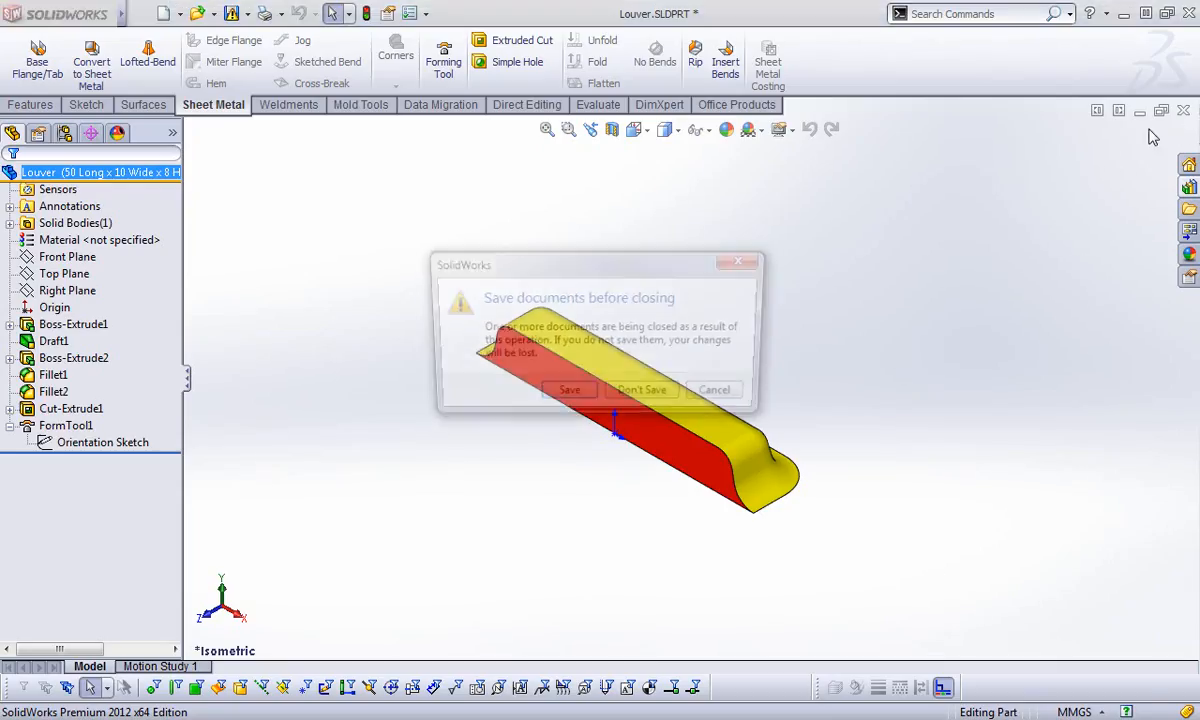
pyautogui.click(644, 396)
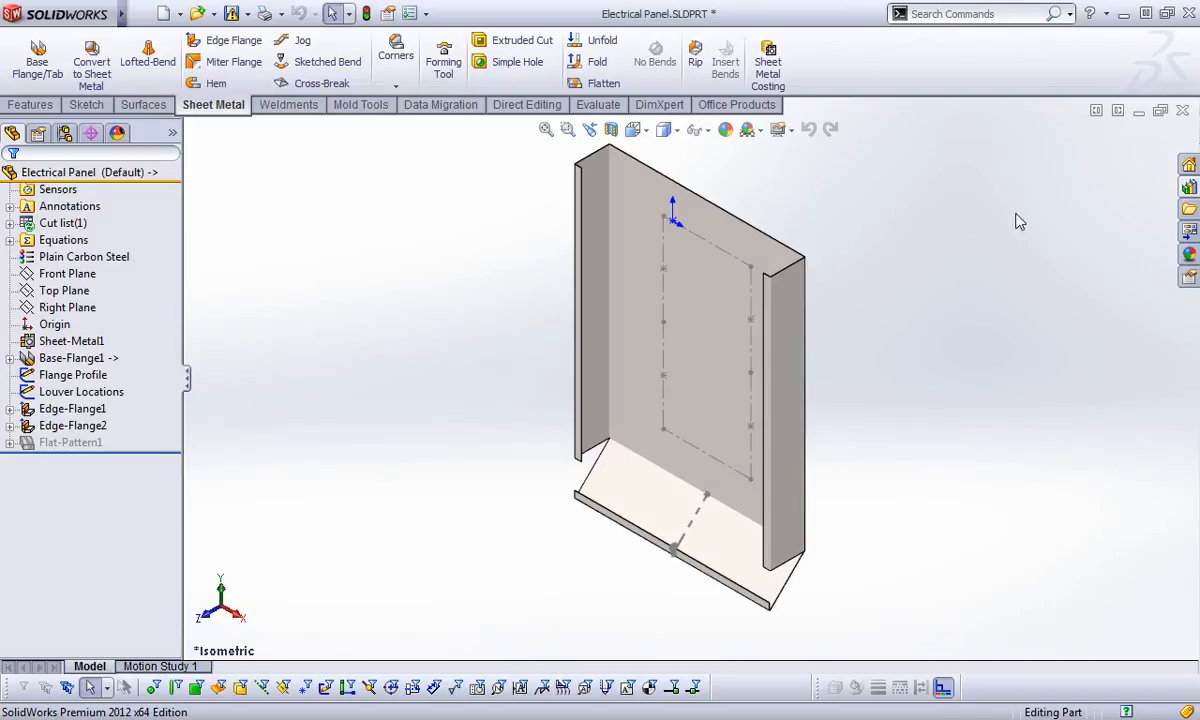
# Insert the Louver from the Form Tools library folder onto the inner back face of the Electrical Panel
pyautogui.click(1189, 187)
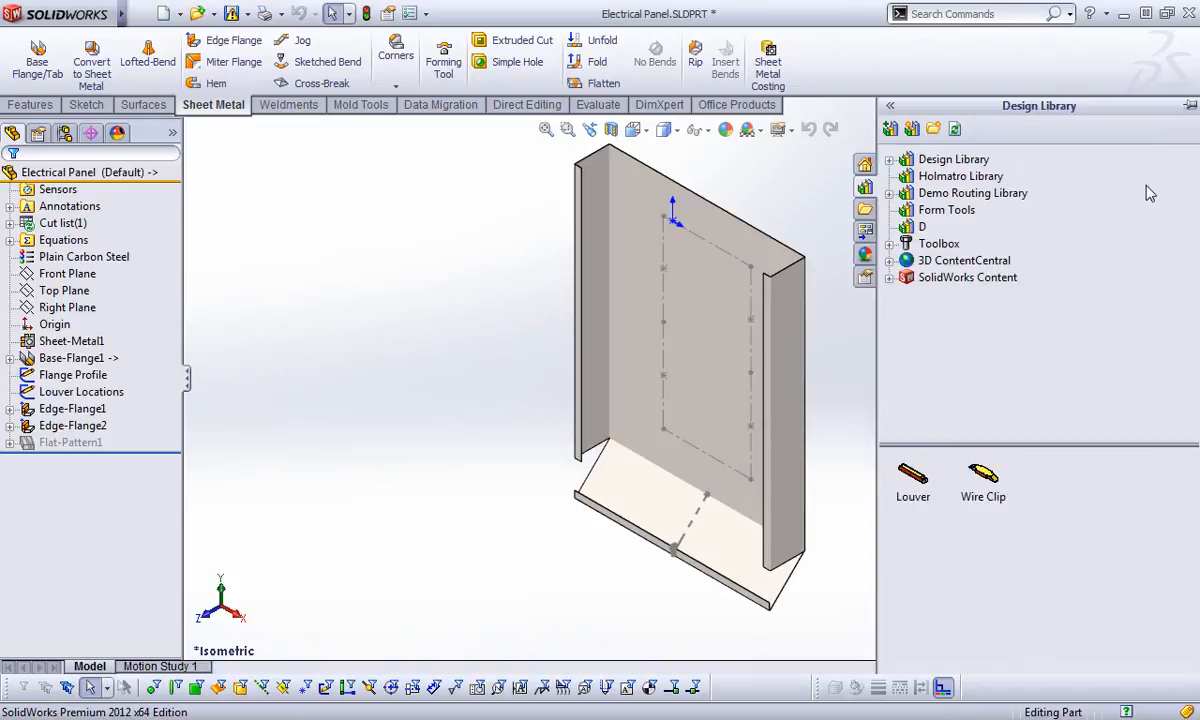
pyautogui.click(943, 211)
pyautogui.click(943, 208)
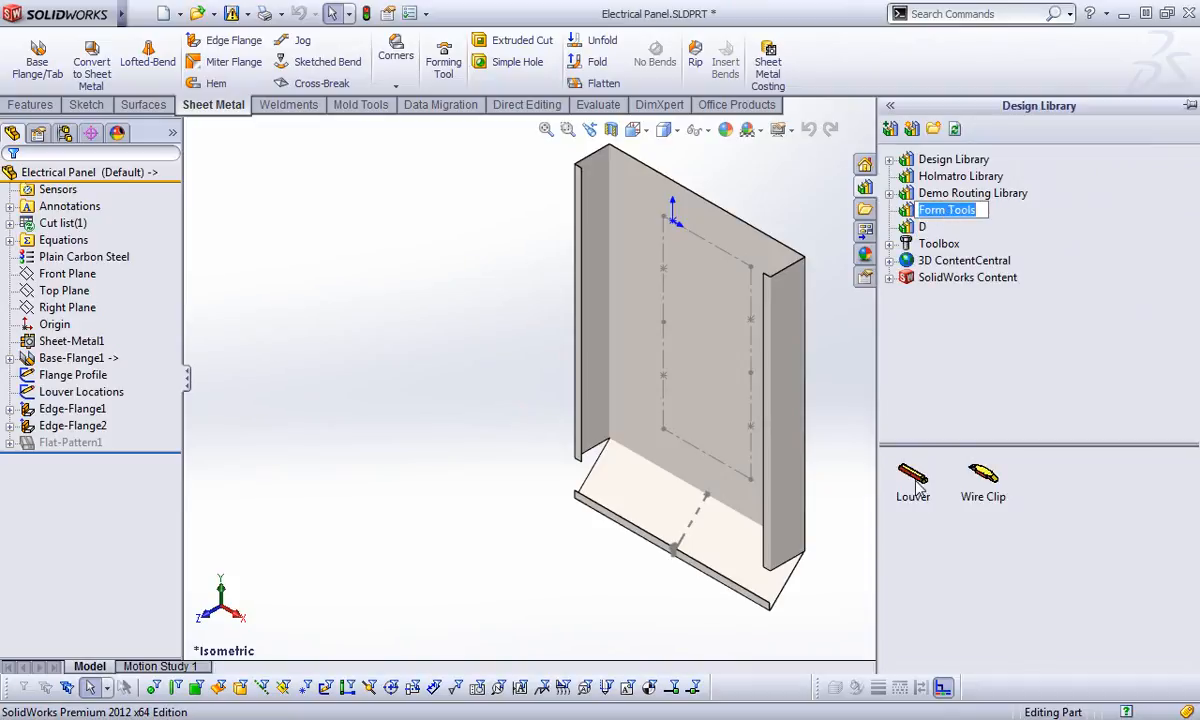
pyautogui.click(1003, 393)
pyautogui.moveTo(924, 491); pyautogui.dragTo(676, 245)
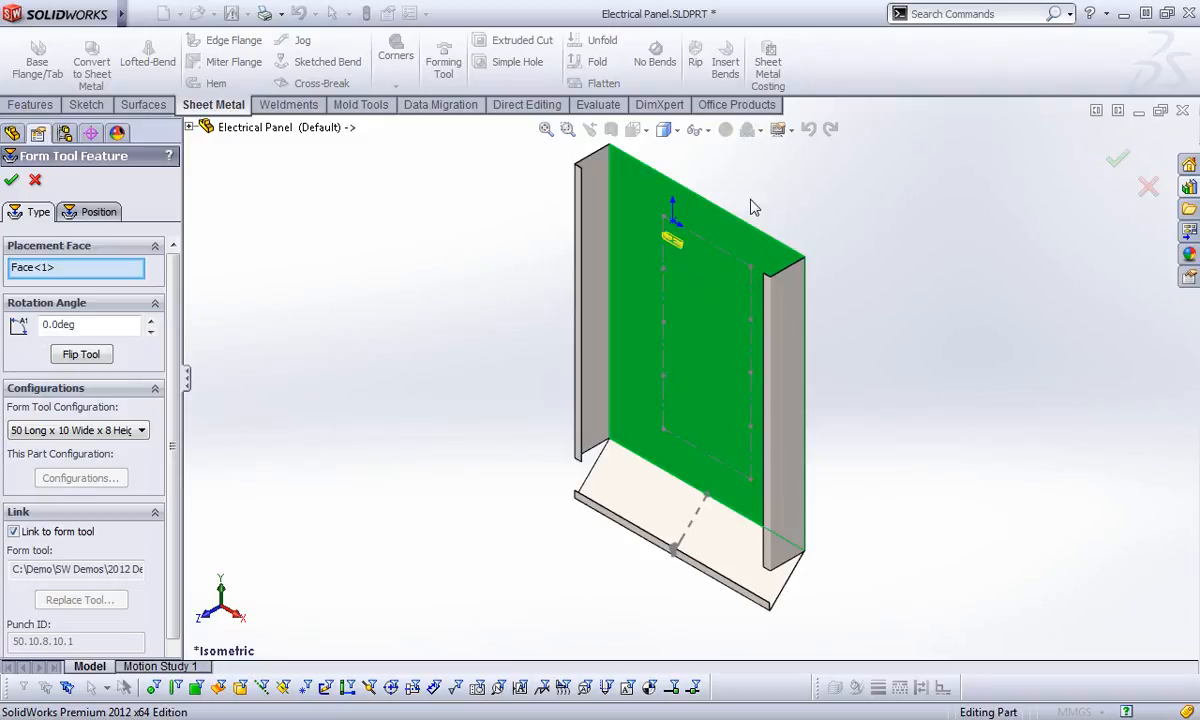
# Flip the Louver tool so that it forms toward the other side of the panel's back face
pyautogui.scroll(-5, 675, 266)
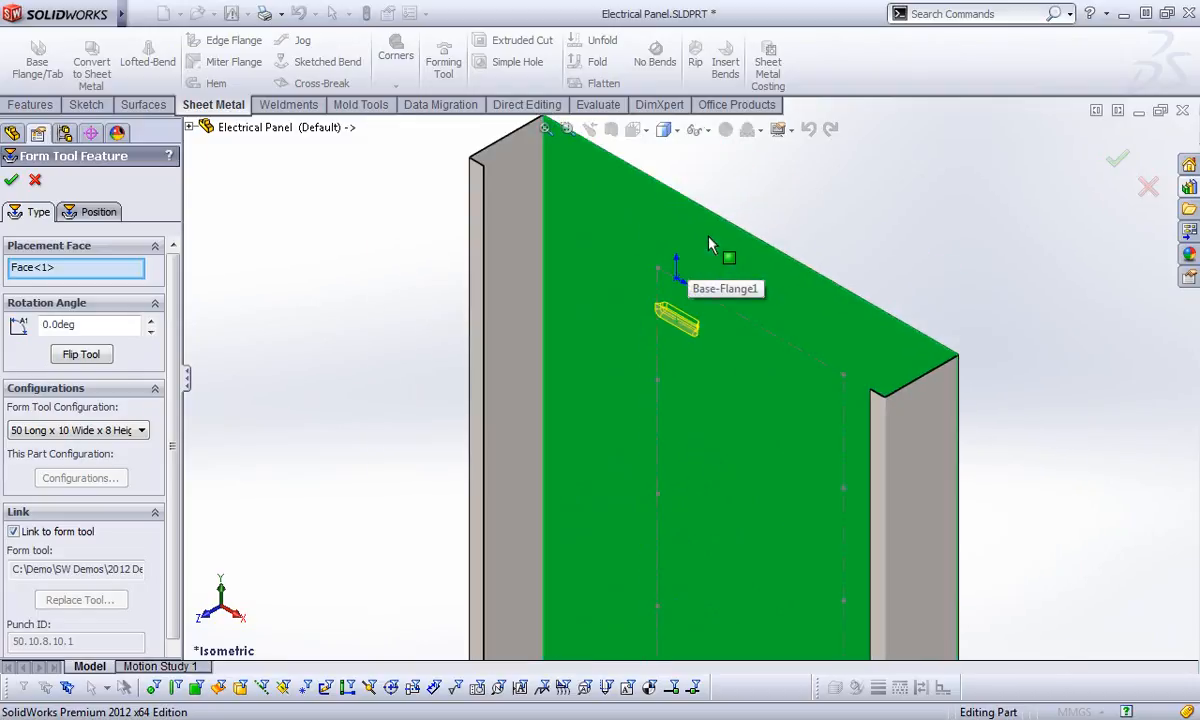
pyautogui.click(67, 355)
pyautogui.click(70, 356)
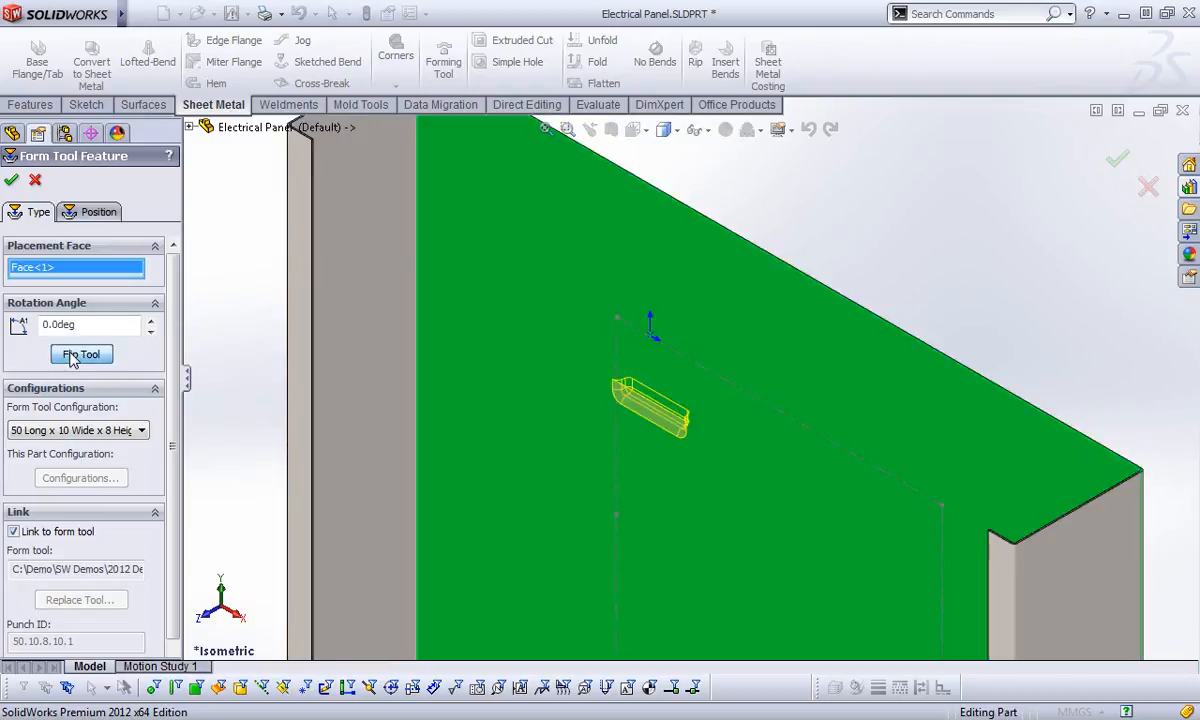
pyautogui.click(72, 356)
pyautogui.click(72, 356)
# Try a Louver rotation angle of 4 degrees and return it to 0 degrees
pyautogui.click(151, 320)
pyautogui.click(151, 320)
pyautogui.click(151, 320)
pyautogui.click(151, 320)
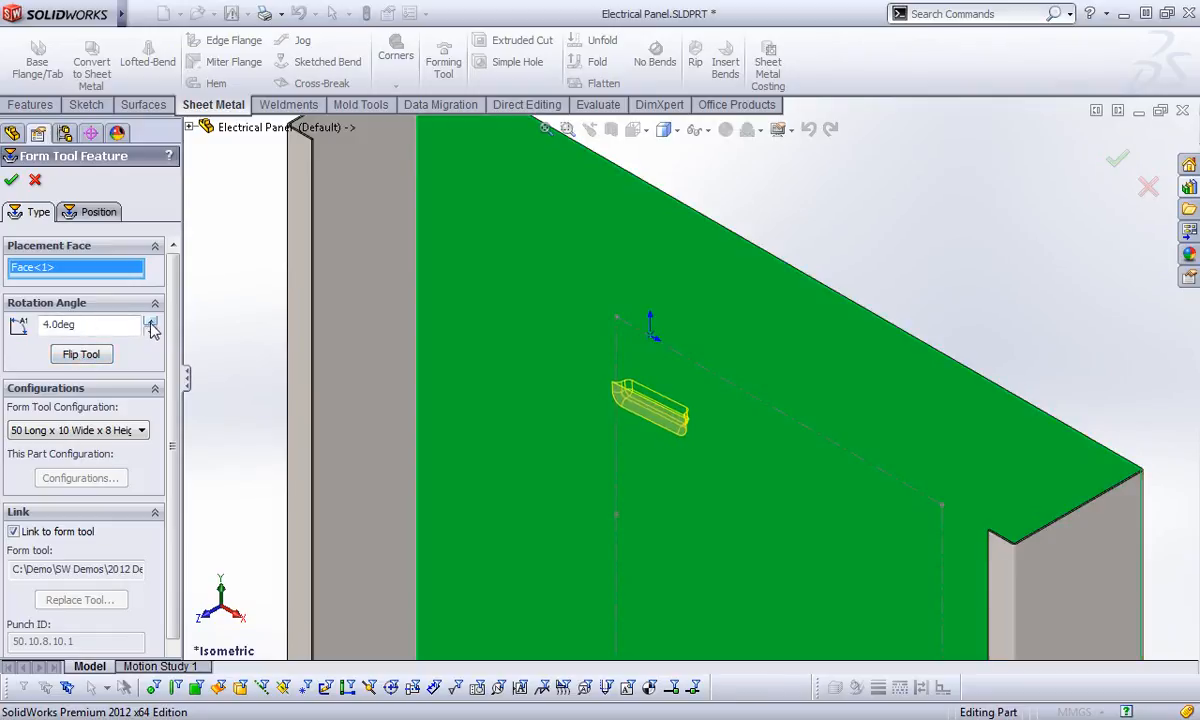
pyautogui.click(151, 331)
pyautogui.click(151, 331)
pyautogui.click(151, 331)
pyautogui.click(151, 331)
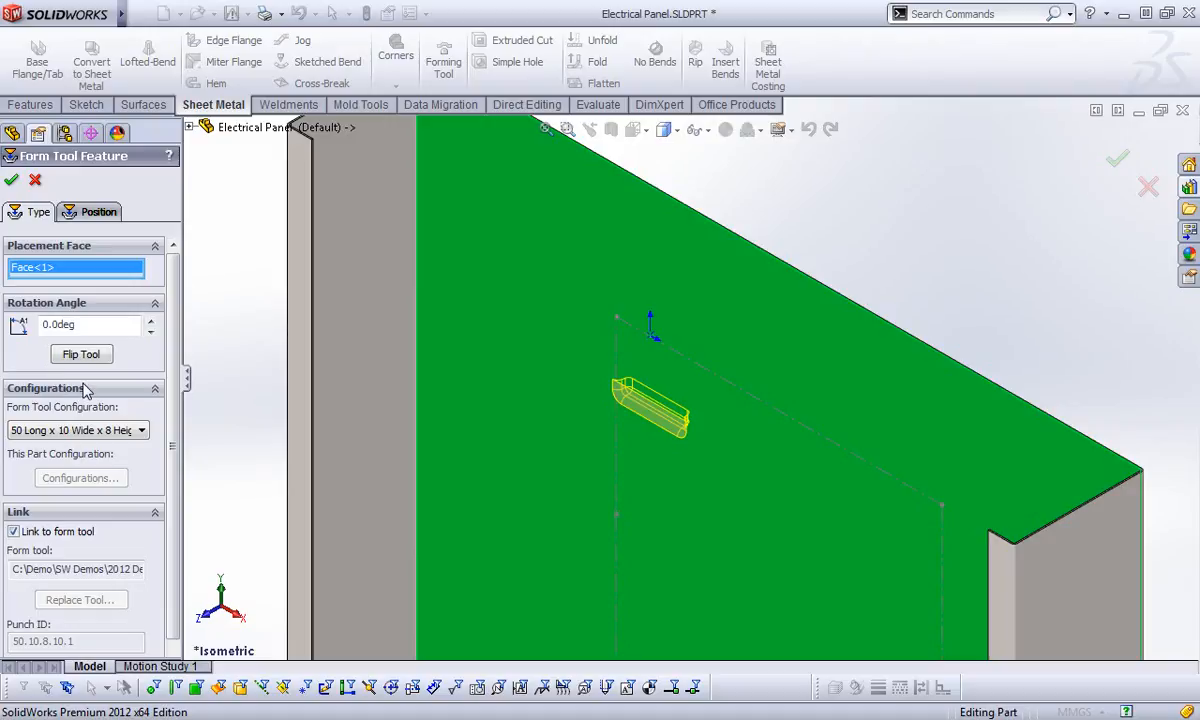
# Choose the 100 Long x 15 Wide x 10 Height configuration for the Louver and review its link and punch ID settings
pyautogui.click(74, 430)
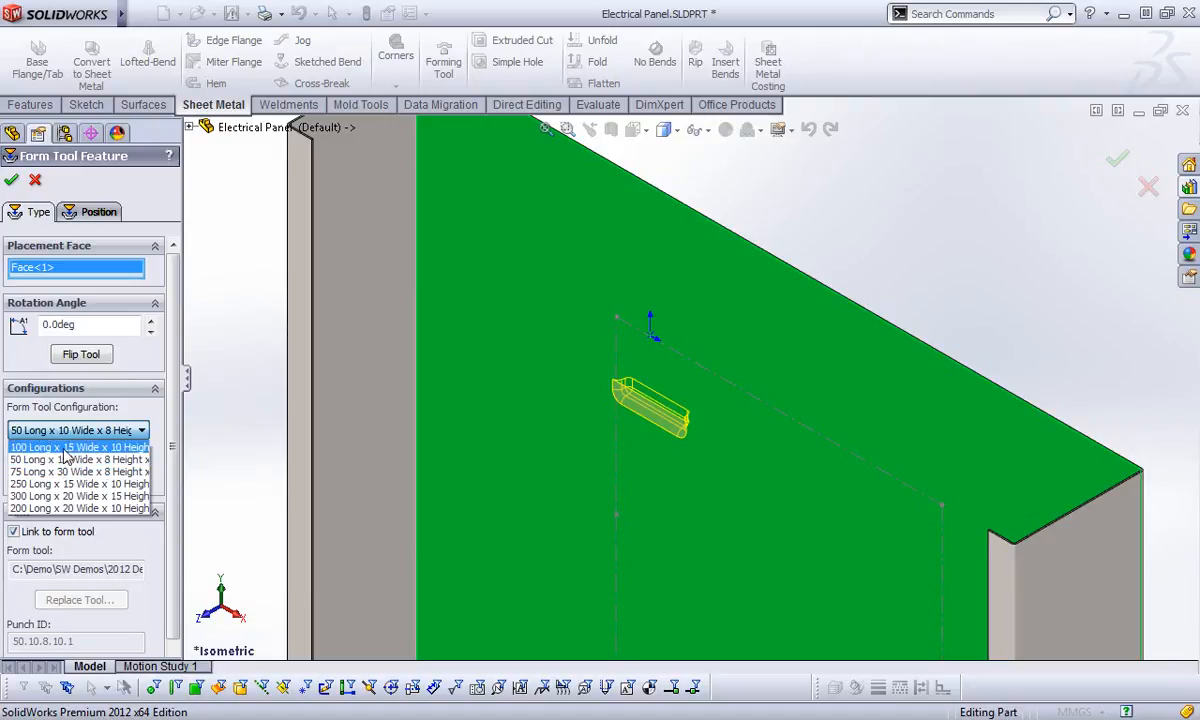
pyautogui.click(66, 447)
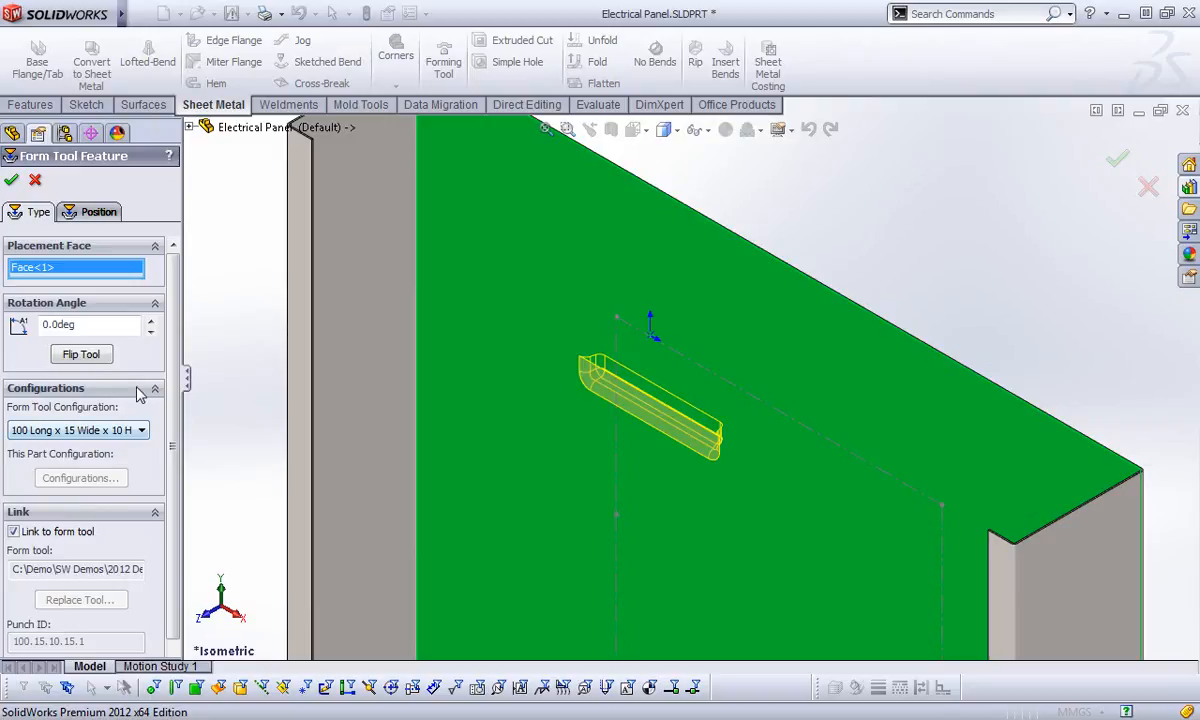
pyautogui.moveTo(170, 377); pyautogui.dragTo(170, 443)
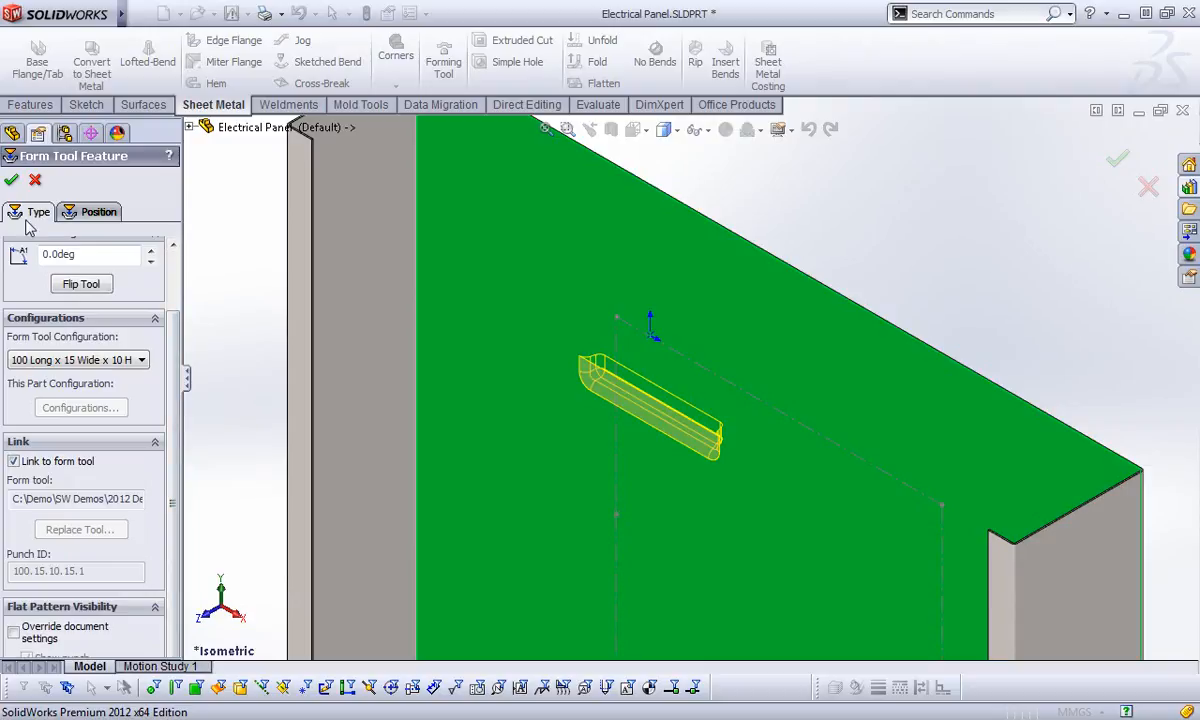
pyautogui.scroll(4, 838, 260)
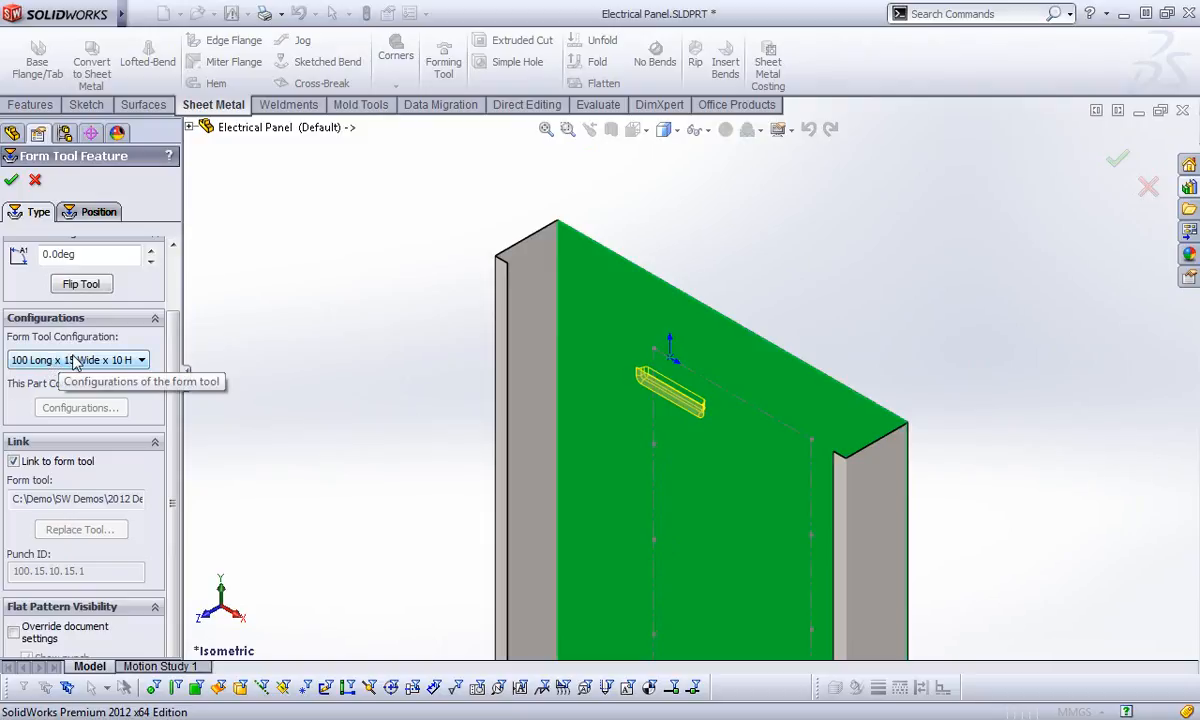
# Place five more Louver instances on the layout rectangle's three other corners and the midpoints of its two long sides
pyautogui.click(96, 213)
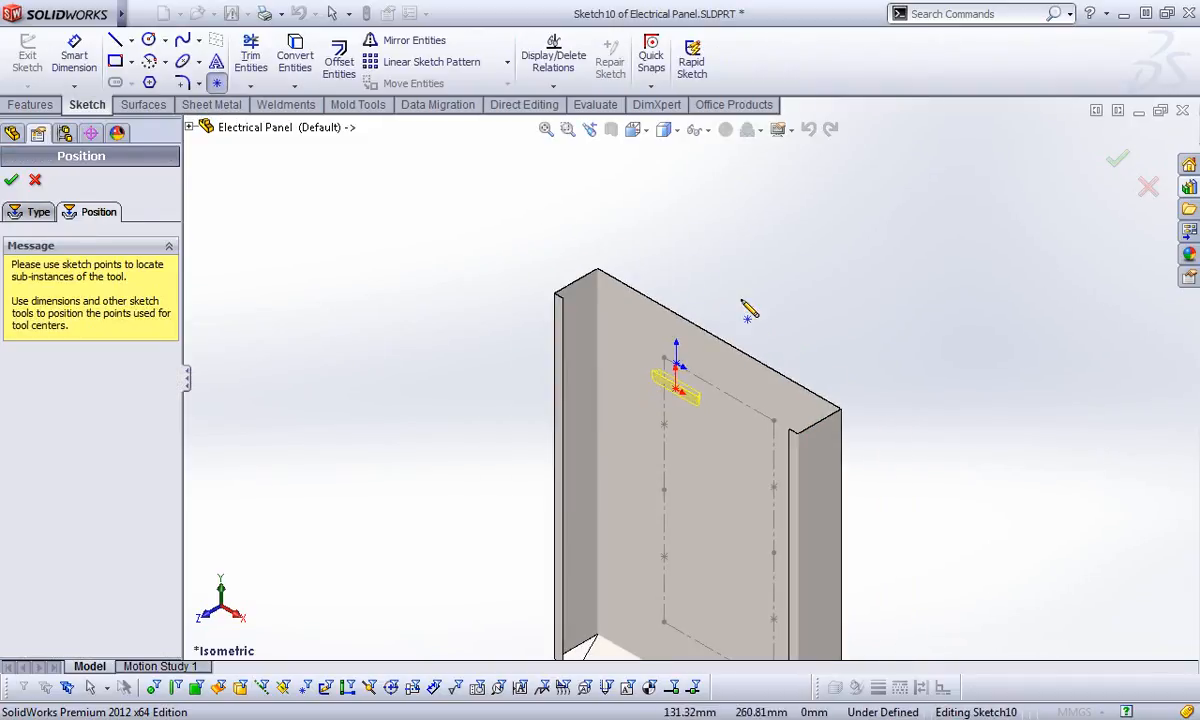
pyautogui.click(773, 420)
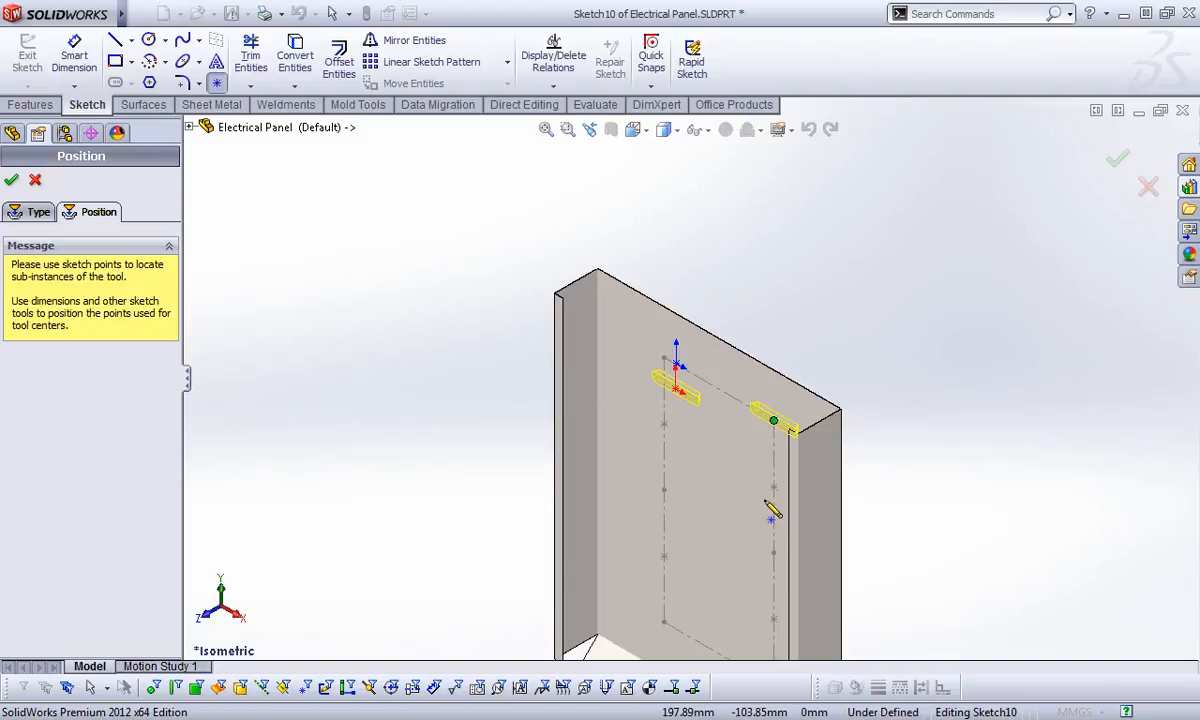
pyautogui.click(775, 552)
pyautogui.scroll(2, 747, 591)
pyautogui.click(747, 591)
pyautogui.click(671, 549)
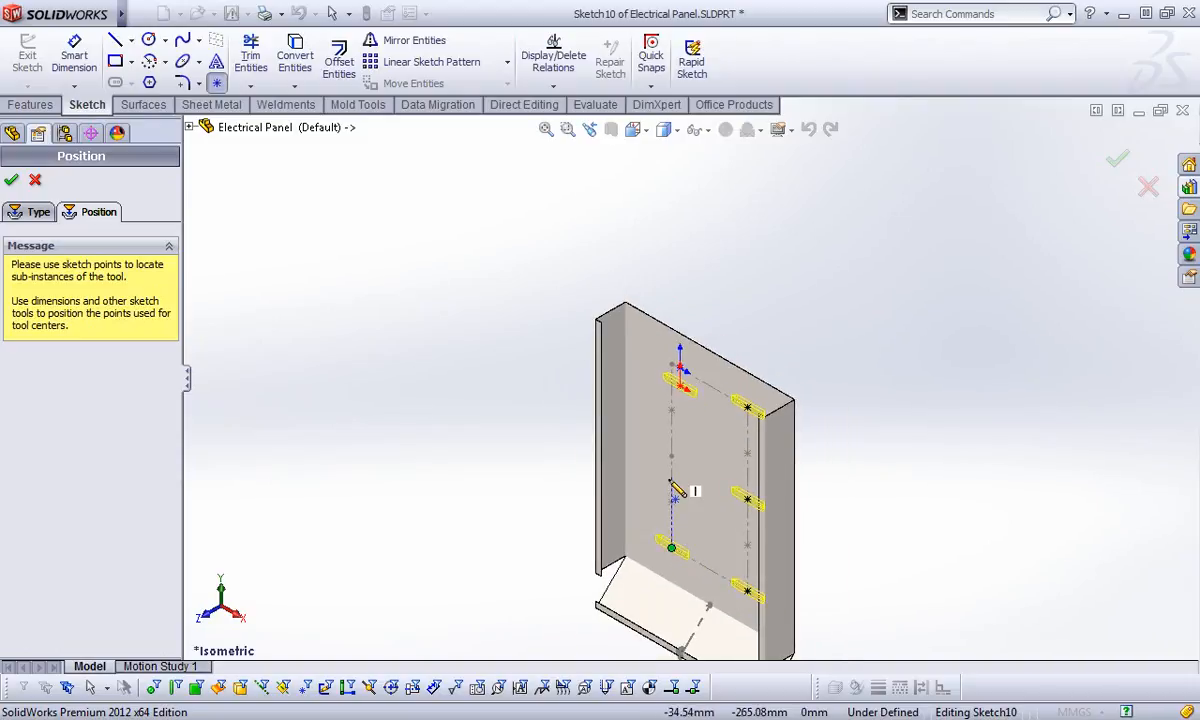
pyautogui.click(671, 456)
# Stop placing points and move the original Louver point onto the layout rectangle's remaining upper corner
pyautogui.rightClick(763, 262)
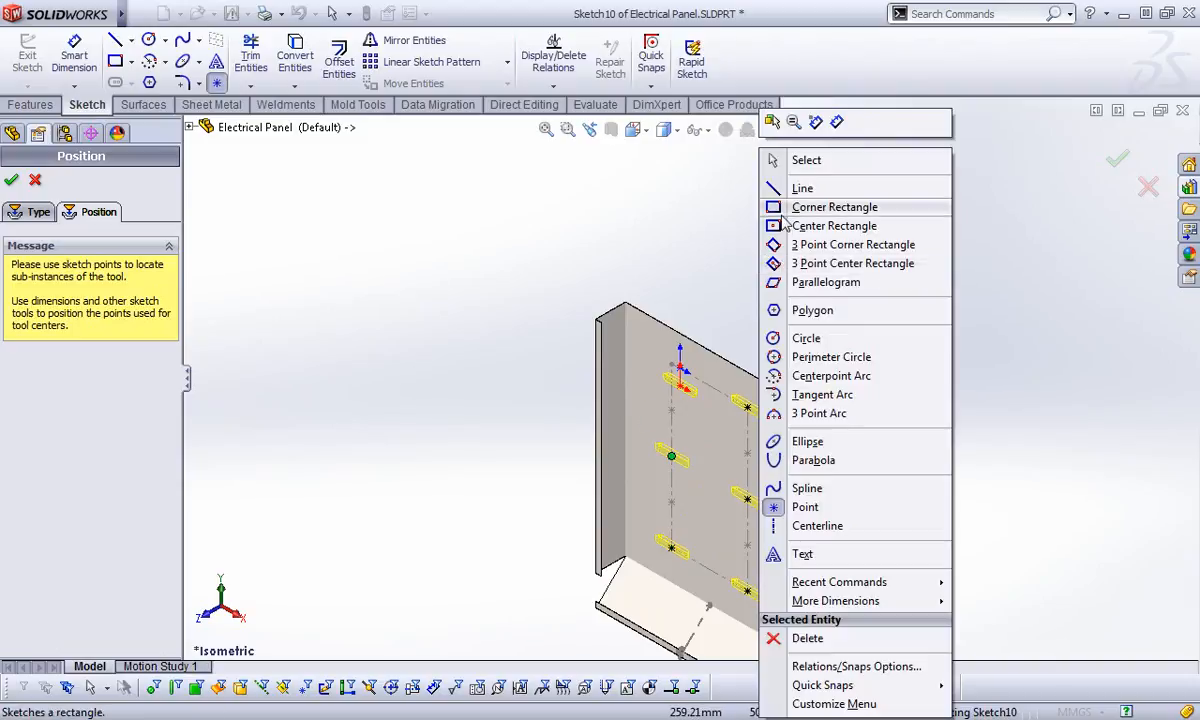
pyautogui.click(880, 162)
pyautogui.scroll(-4, 691, 356)
pyautogui.moveTo(684, 444); pyautogui.dragTo(686, 410)
pyautogui.scroll(2, 812, 306)
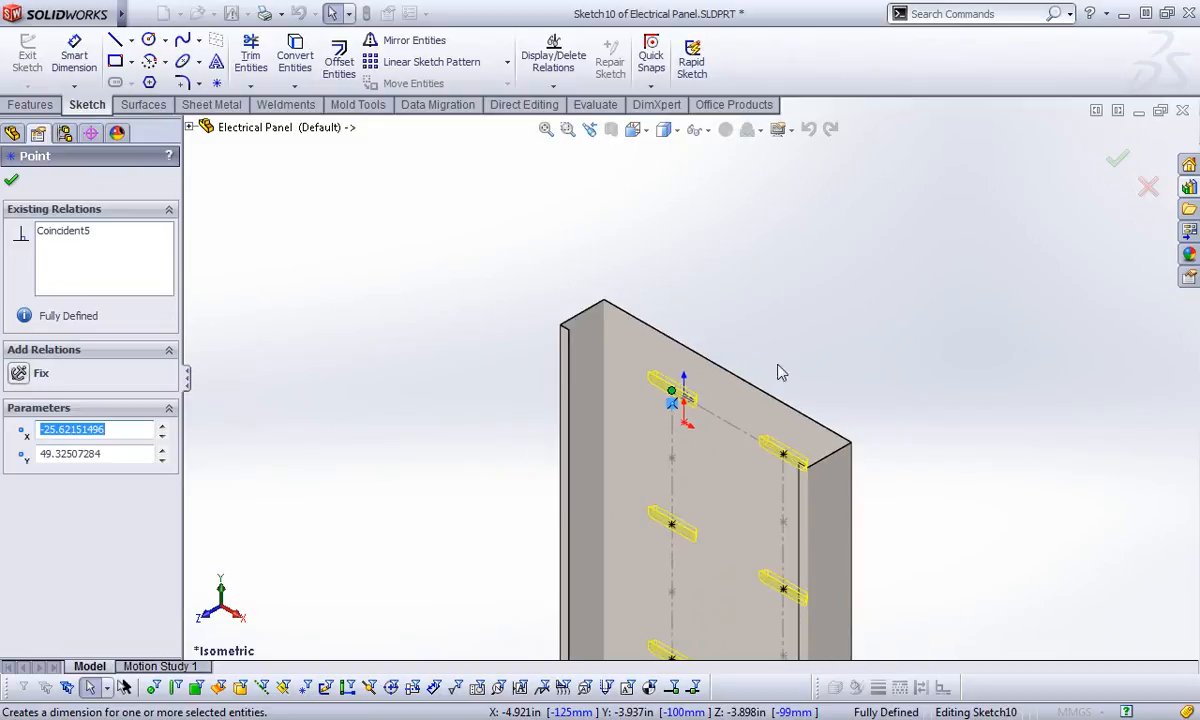
pyautogui.click(445, 340)
pyautogui.scroll(1, 555, 386)
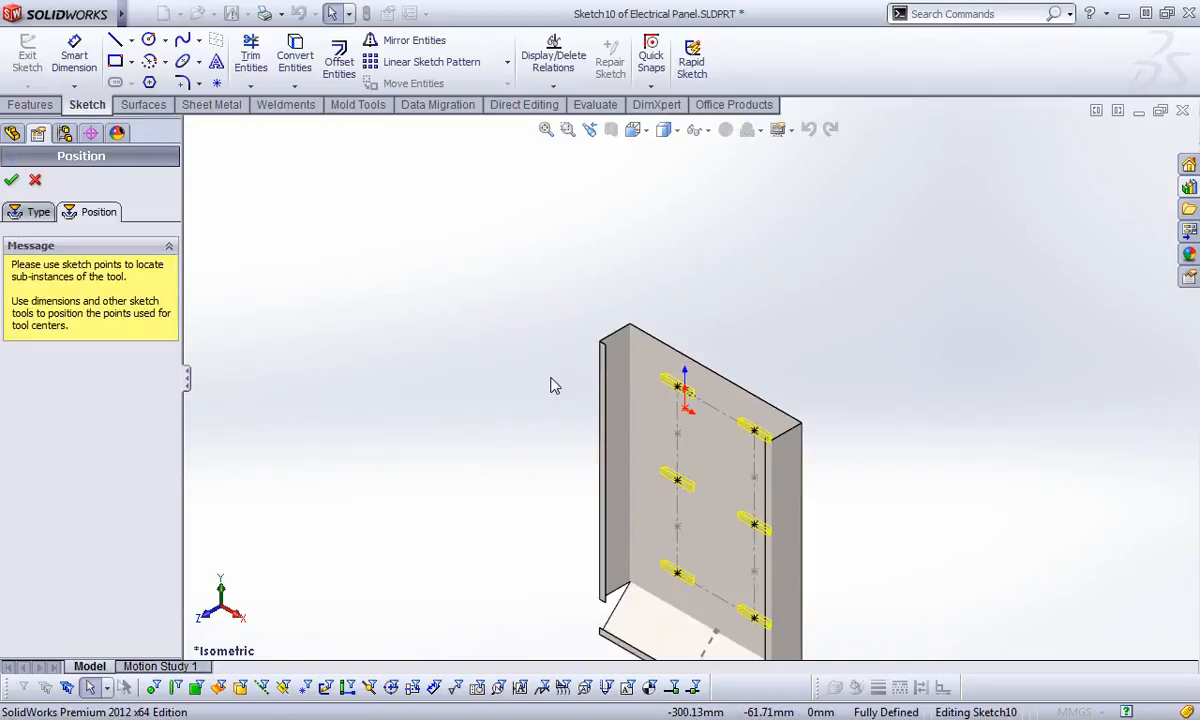
# Set the Louver's rotation angle to 90 degrees and preview all instances at their positions
pyautogui.click(42, 215)
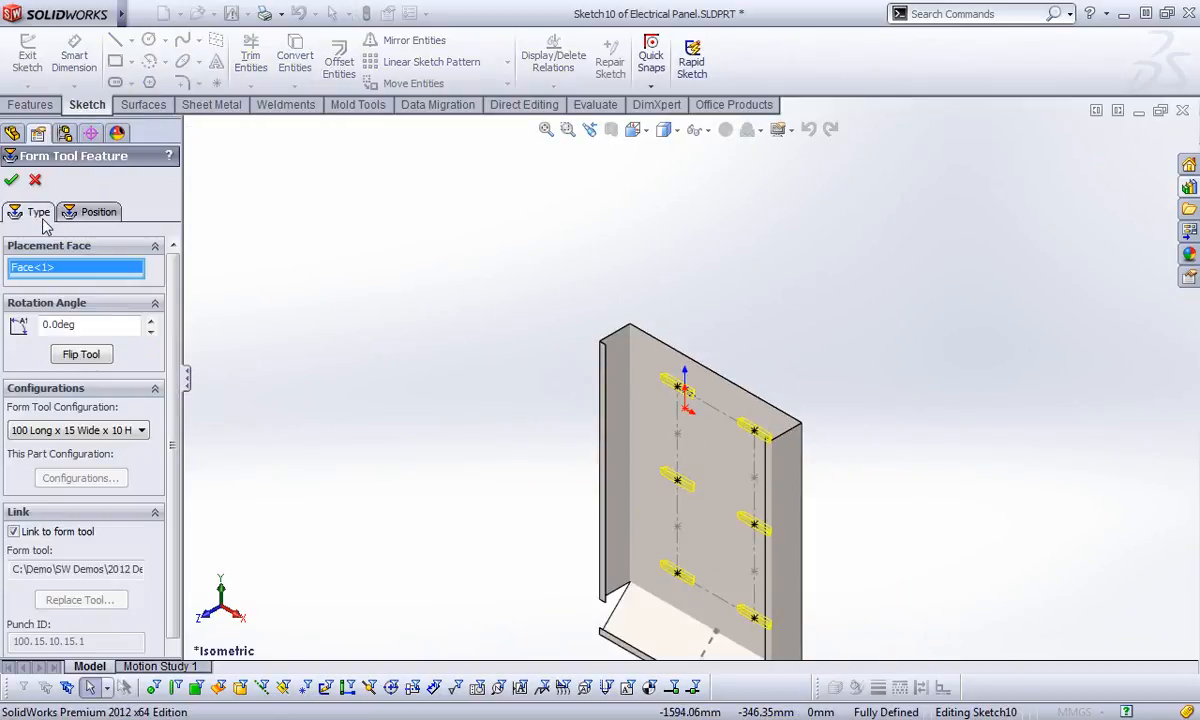
pyautogui.click(152, 321)
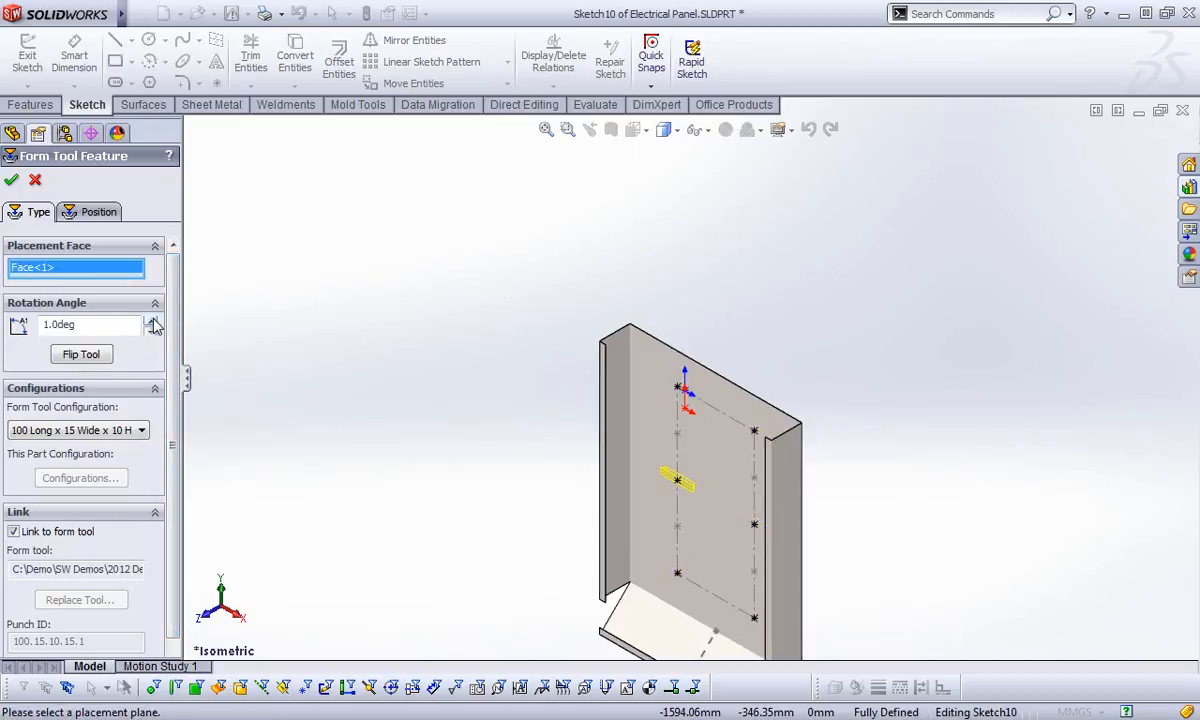
pyautogui.click(152, 321)
pyautogui.click(152, 321)
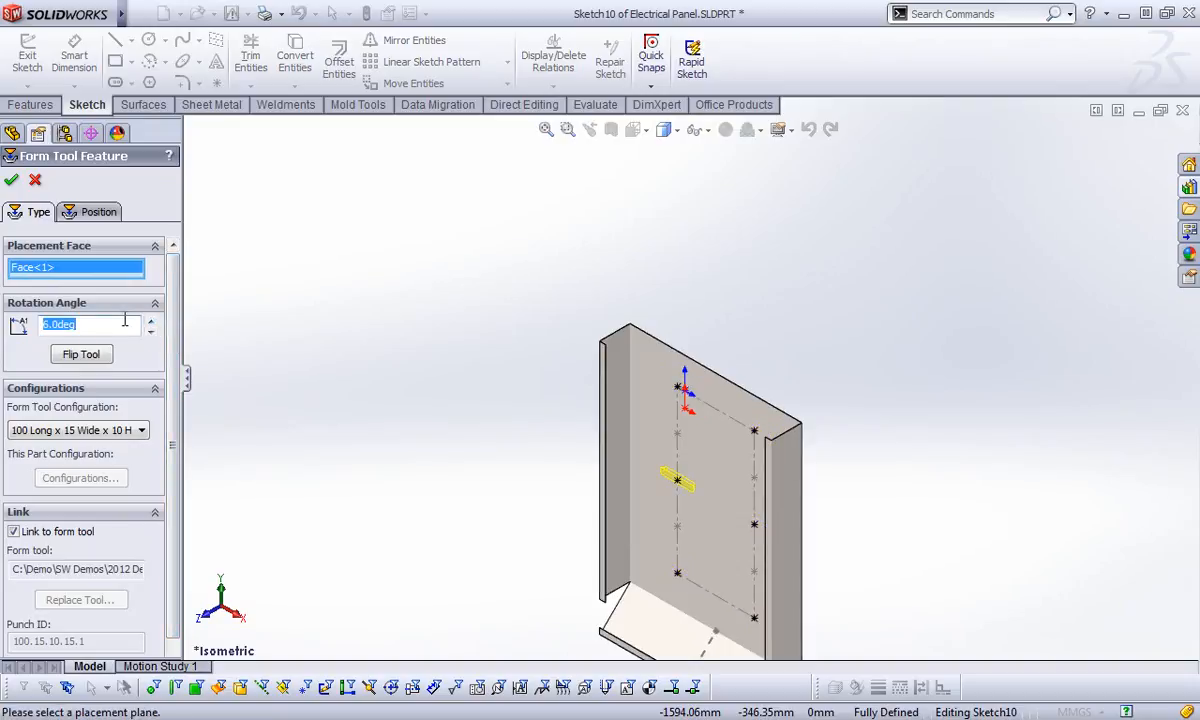
pyautogui.write('90')
pyautogui.click(92, 212)
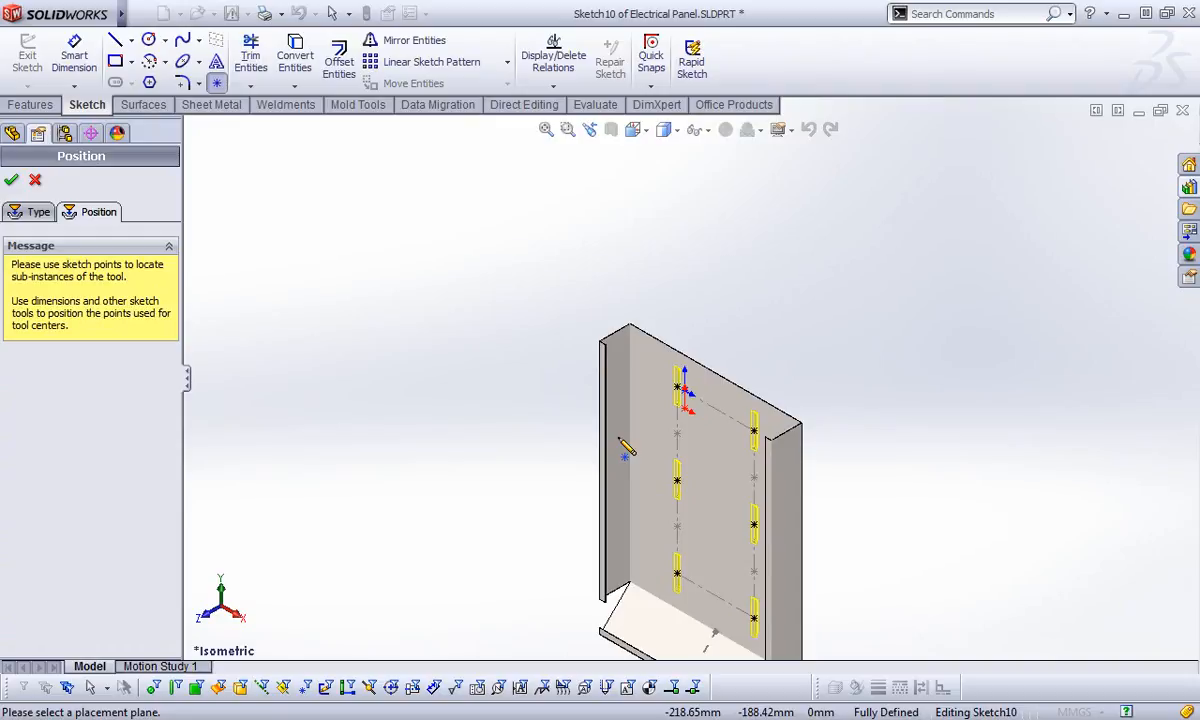
# Set the Louver's rotation angle to 180 degrees and preview the instances on the panel
pyautogui.click(26, 214)
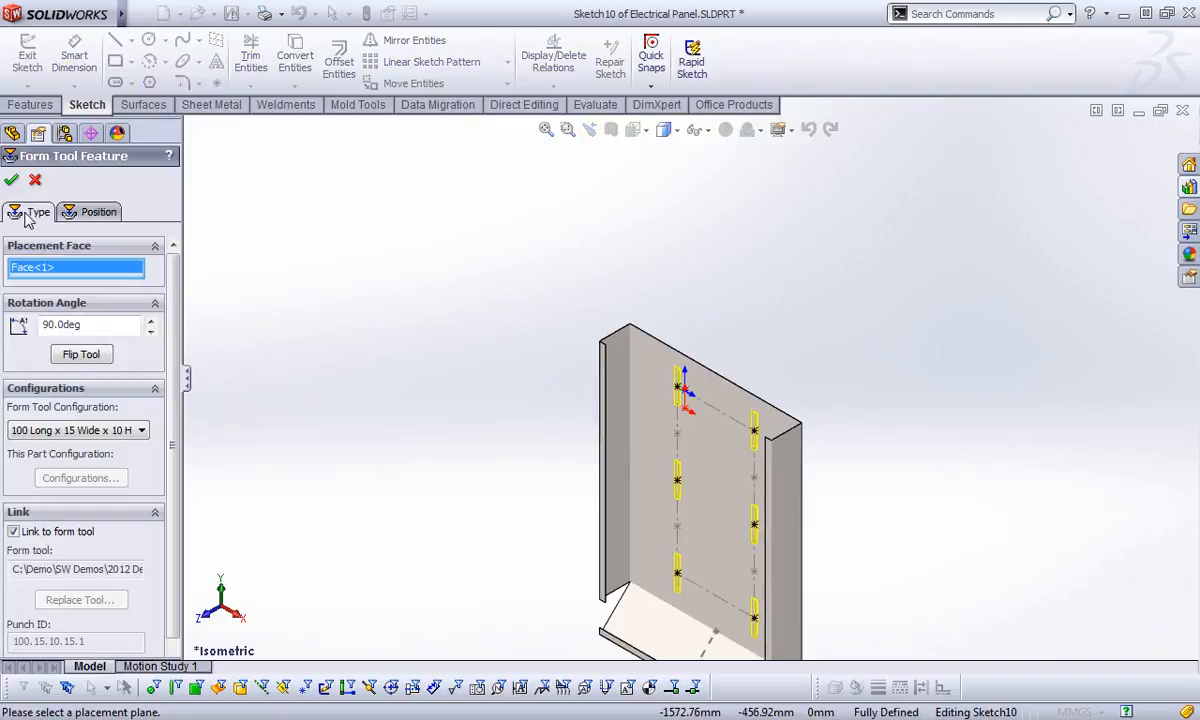
pyautogui.doubleClick(108, 326)
pyautogui.write('180')
pyautogui.press('Return')
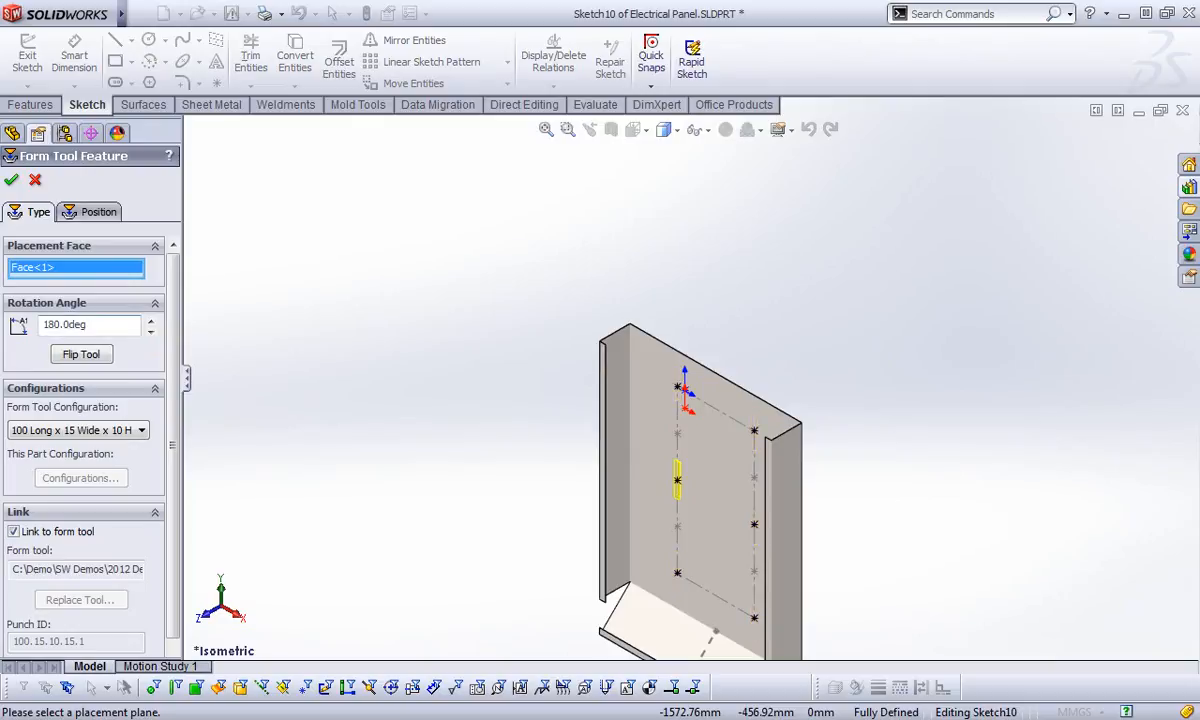
pyautogui.click(93, 216)
pyautogui.scroll(2, 745, 388)
# Review the remaining Louver options, accept the form tool feature and inspect the louvers formed in the panel
pyautogui.click(32, 212)
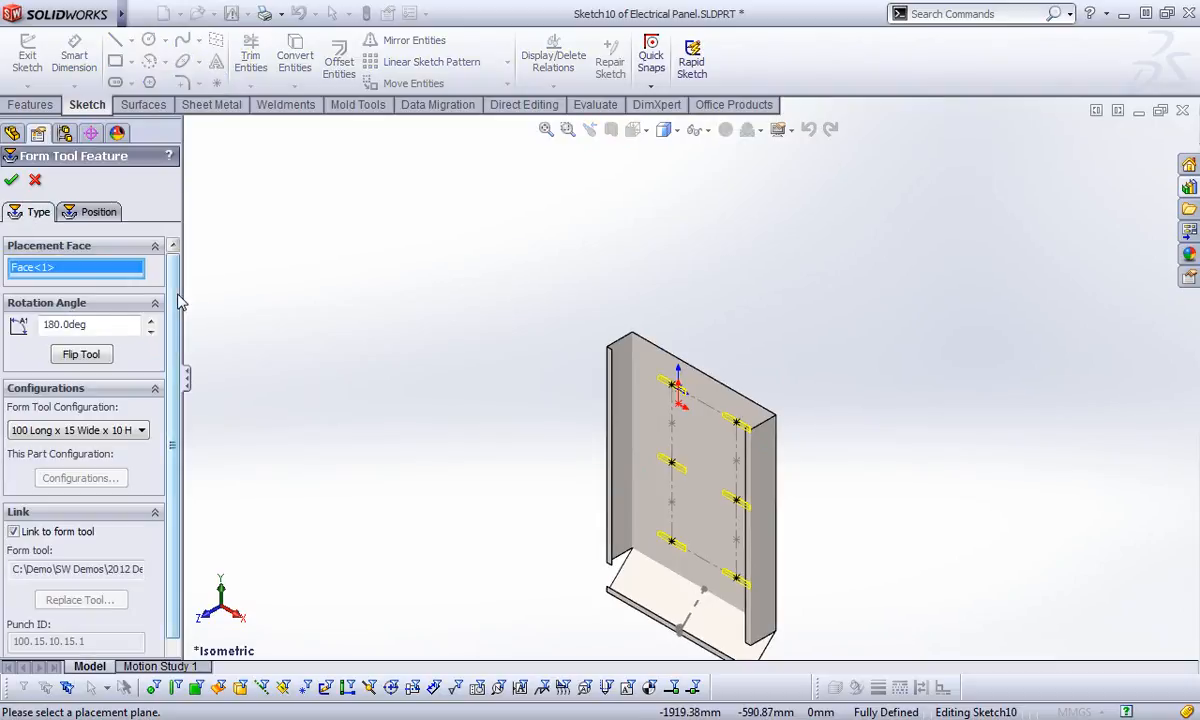
pyautogui.scroll(-2, 169, 288)
pyautogui.scroll(-1, 172, 332)
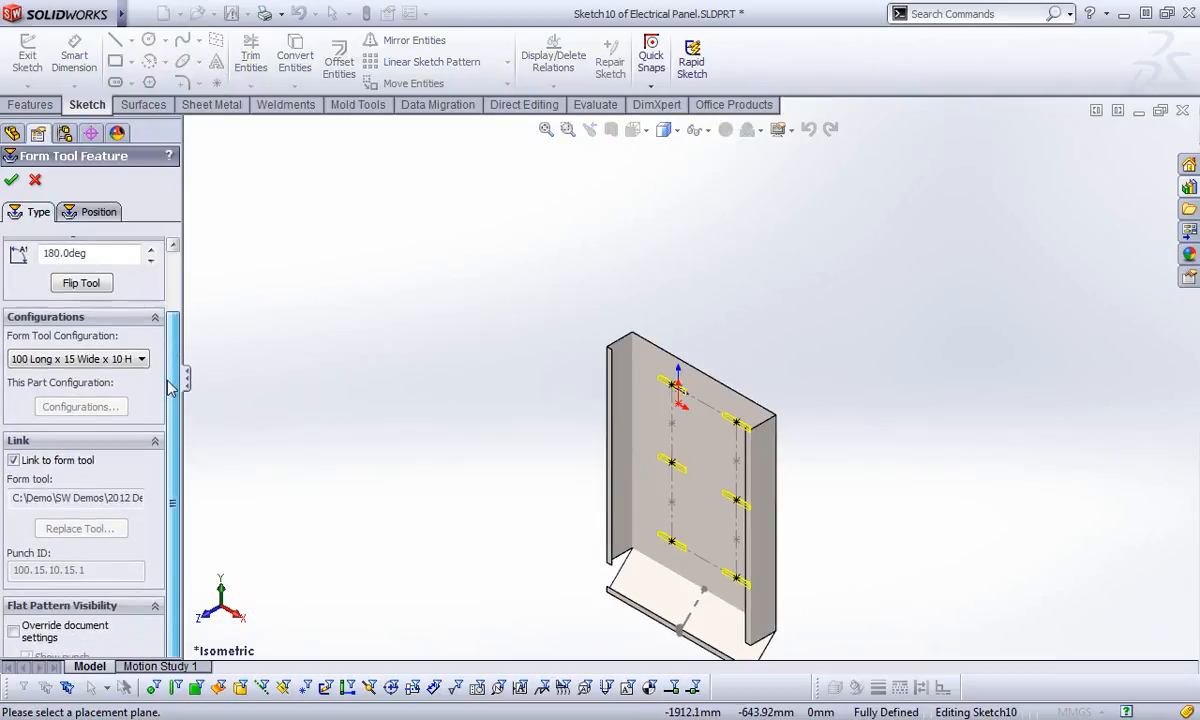
pyautogui.rightClick(276, 279)
pyautogui.press('Escape')
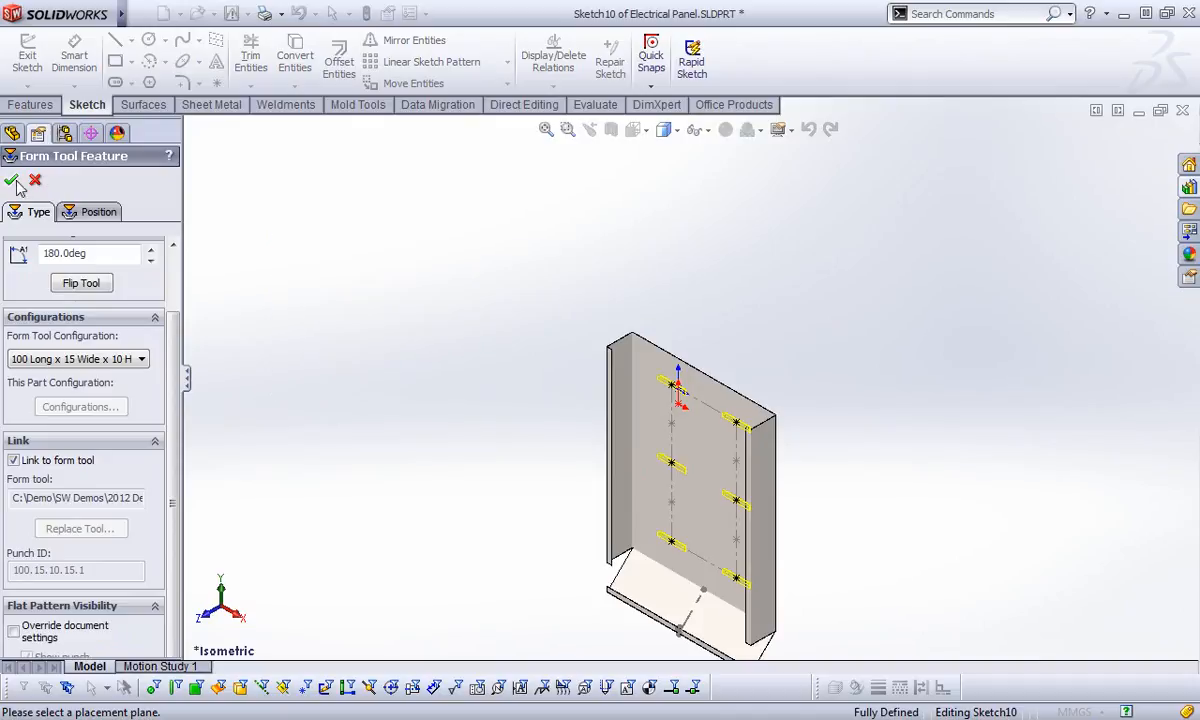
pyautogui.click(11, 180)
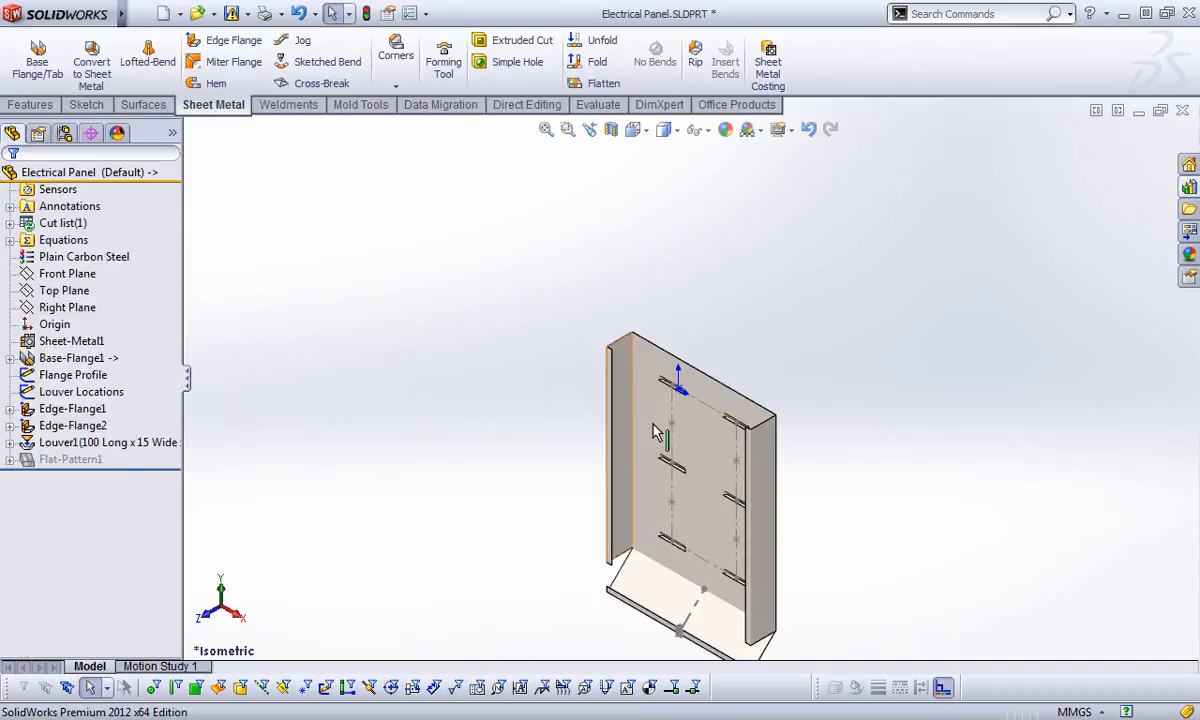
pyautogui.scroll(-5, 675, 410)
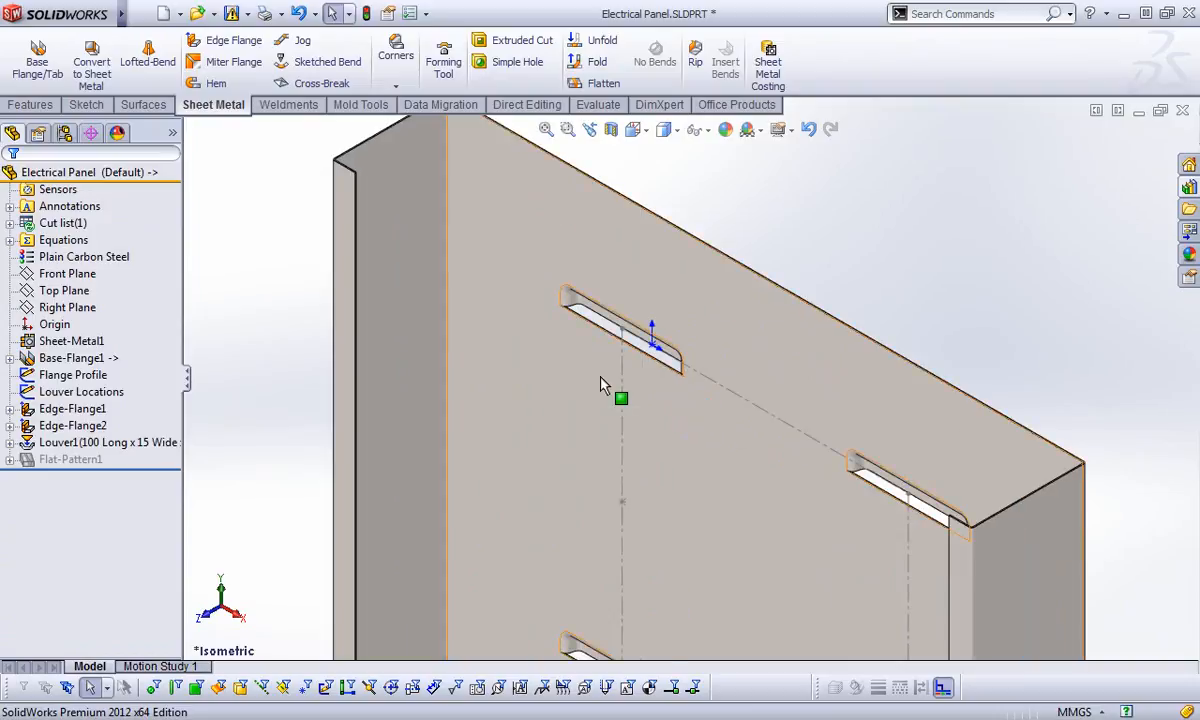
# Replace the Louver form tool on the panel with Wire Clip.SLDPRT from the Form Tools folder, using the Standard Mount configuration
pyautogui.rightClick(93, 447)
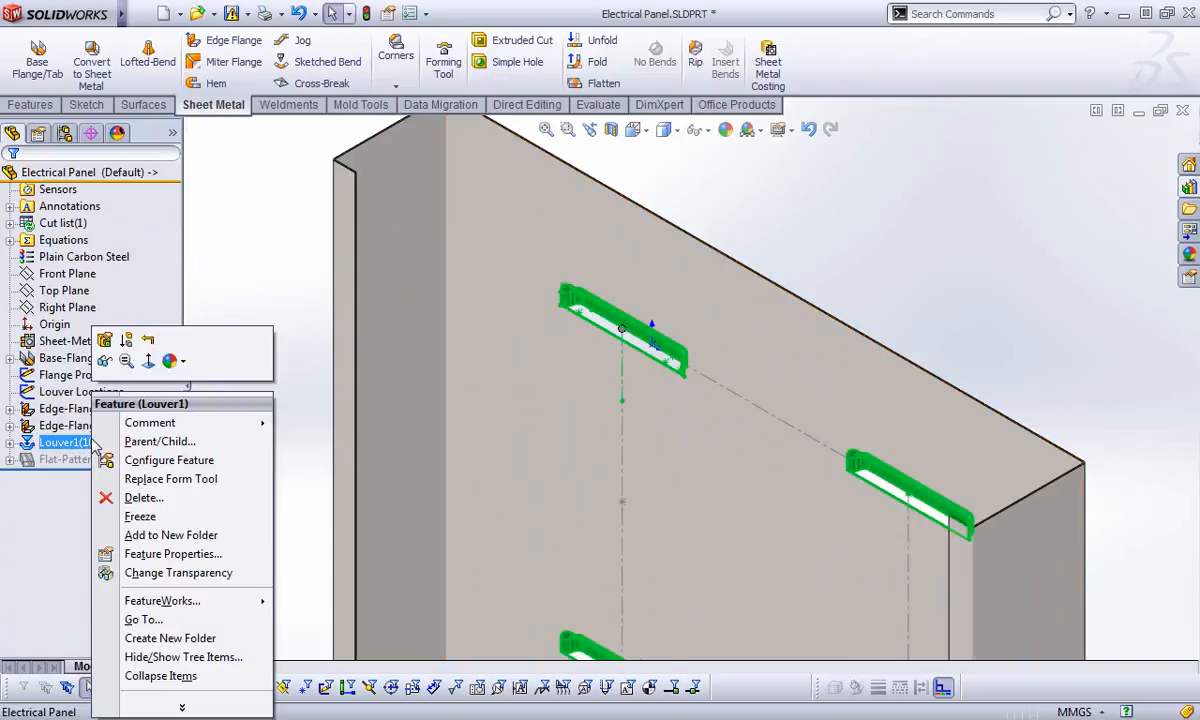
pyautogui.click(170, 479)
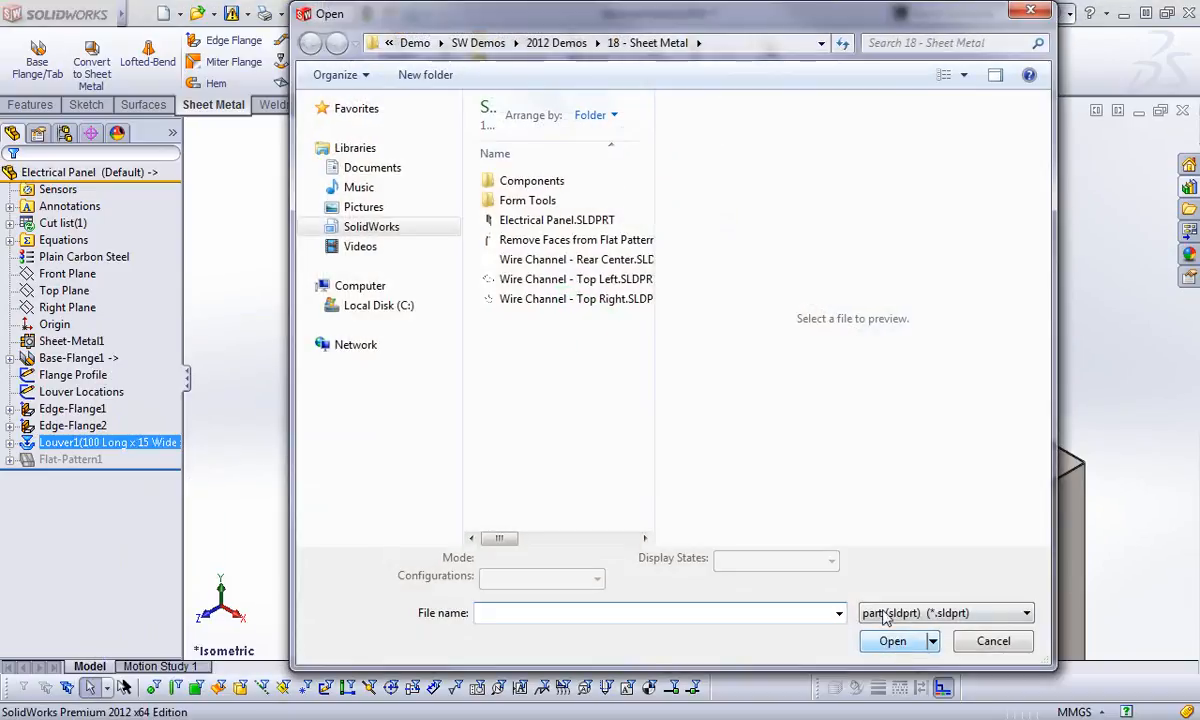
pyautogui.doubleClick(535, 200)
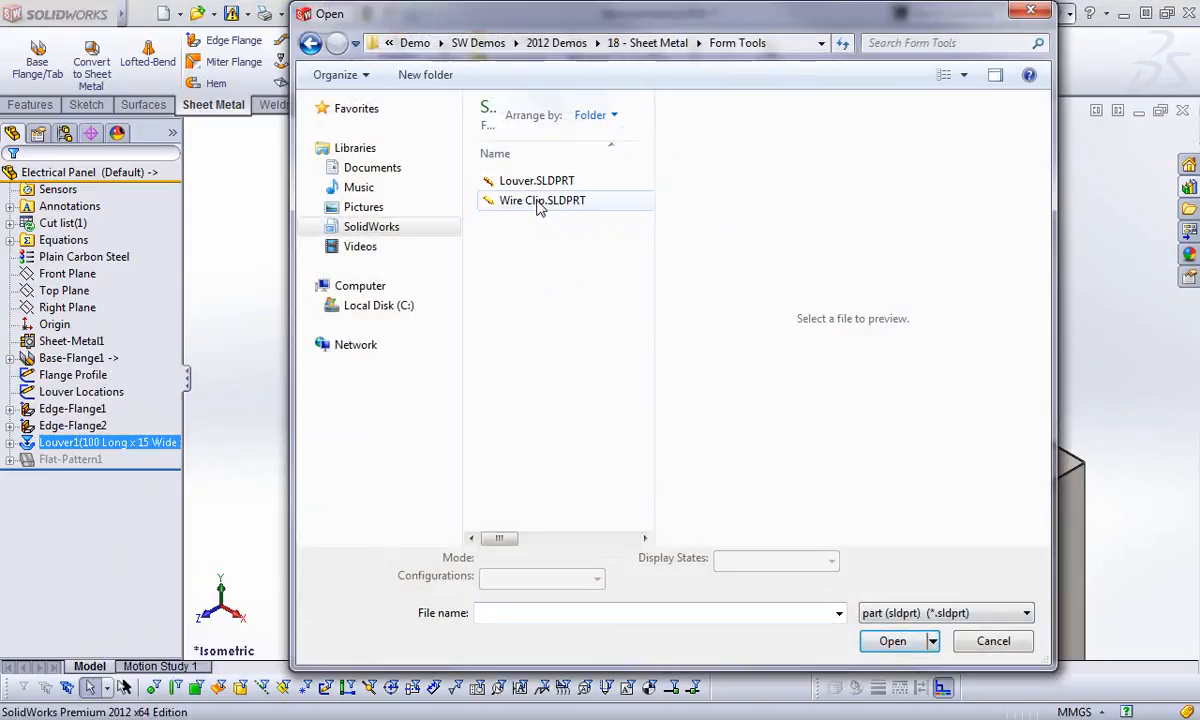
pyautogui.click(492, 198)
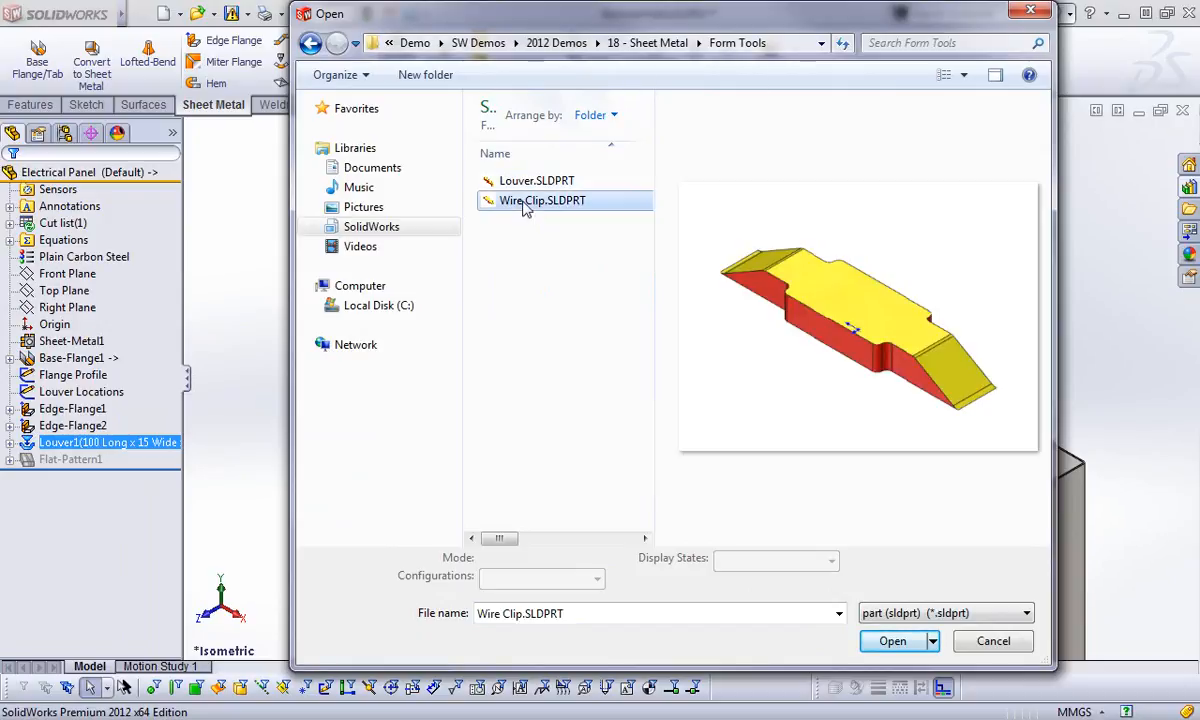
pyautogui.click(905, 641)
pyautogui.scroll(2, 652, 352)
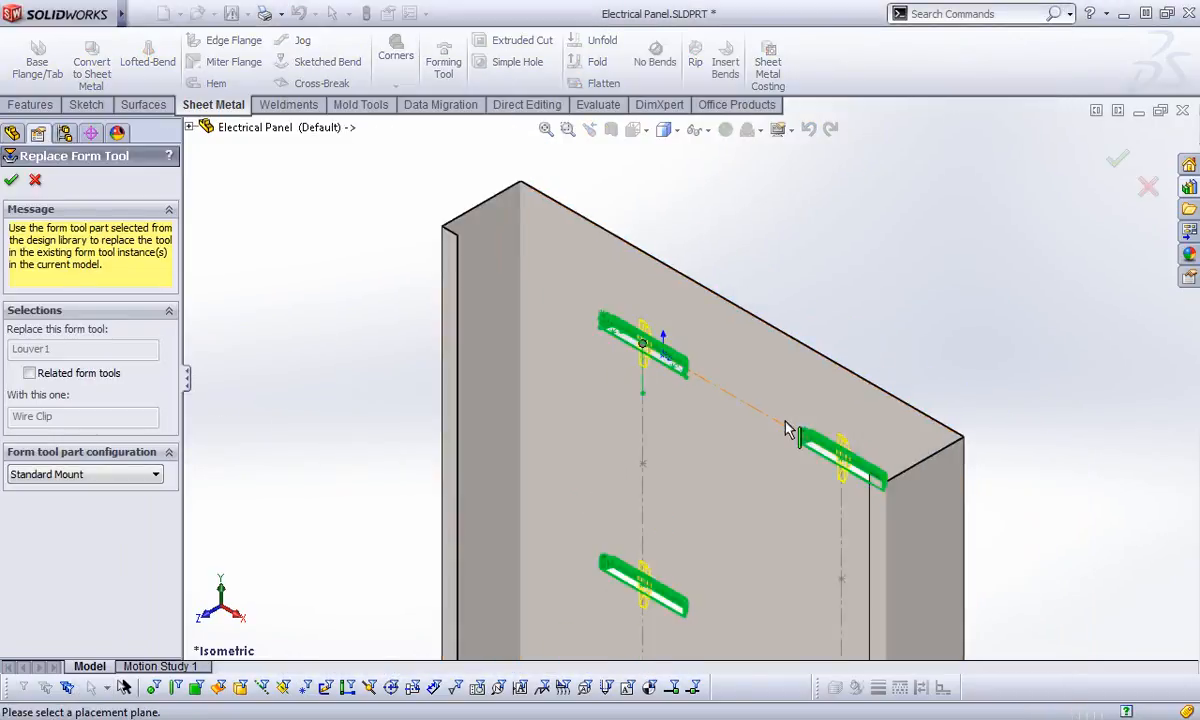
pyautogui.click(99, 476)
pyautogui.click(97, 476)
pyautogui.click(12, 180)
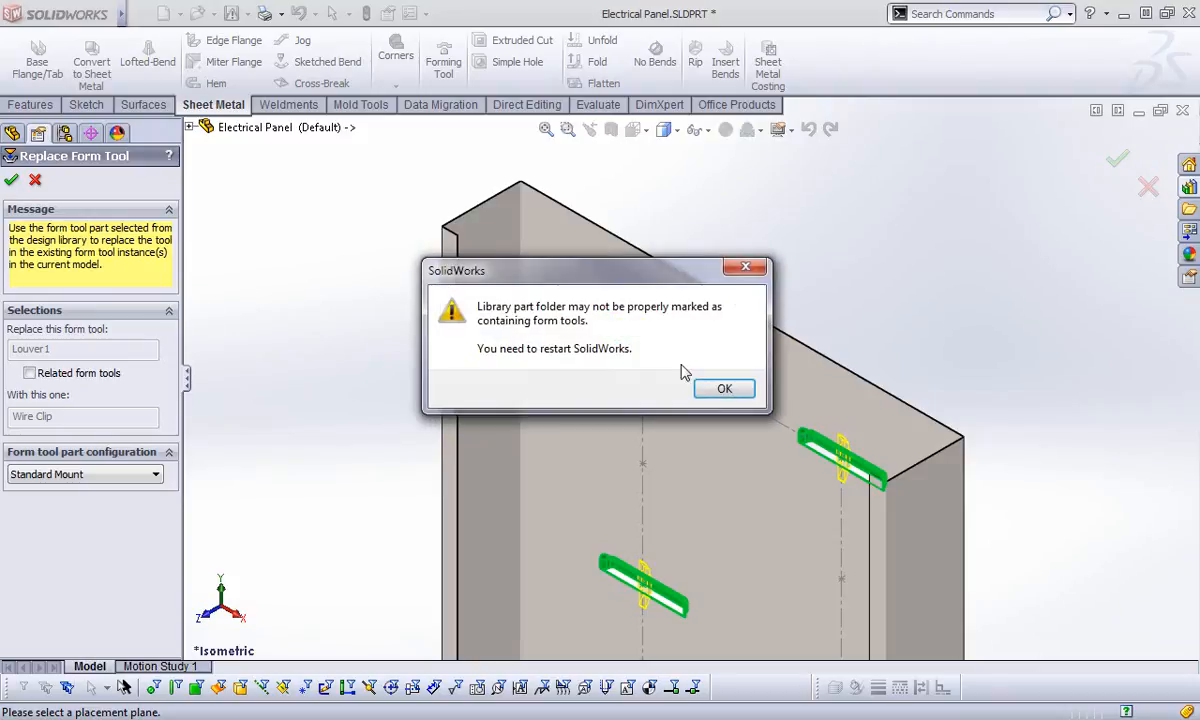
pyautogui.click(726, 390)
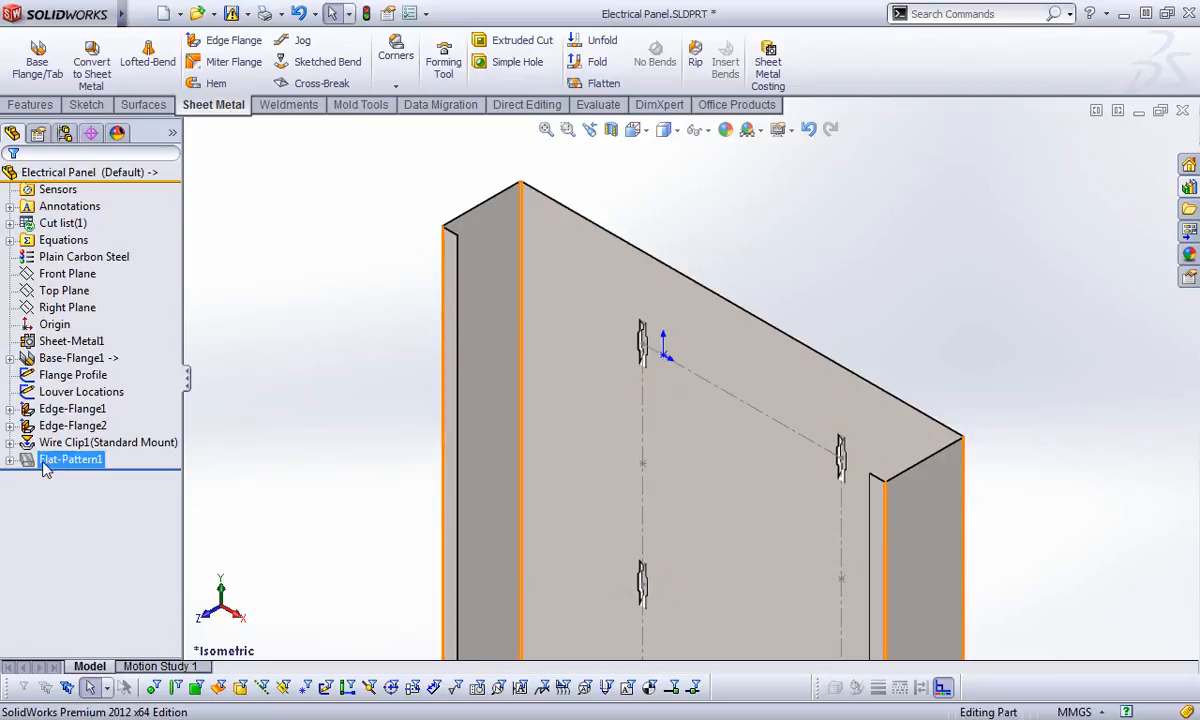
# Edit the Wire Clip feature and set its rotation angle to 0 degrees
pyautogui.click(80, 442)
pyautogui.click(256, 376)
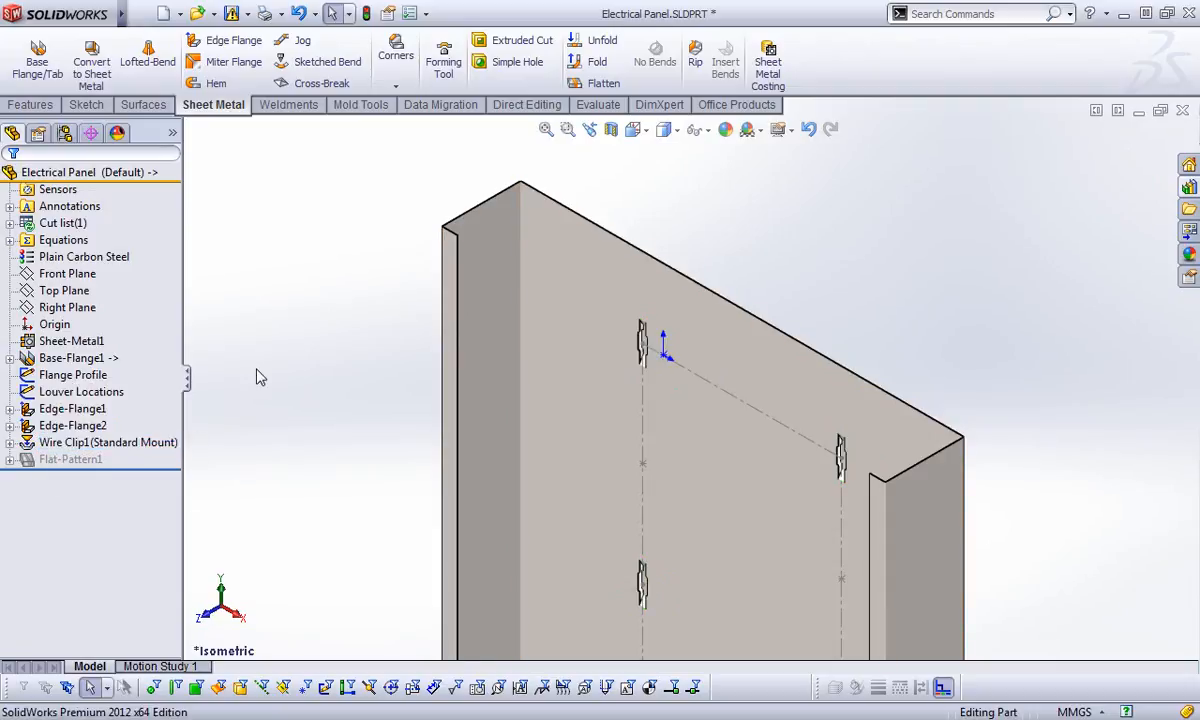
pyautogui.rightClick(80, 442)
pyautogui.click(73, 322)
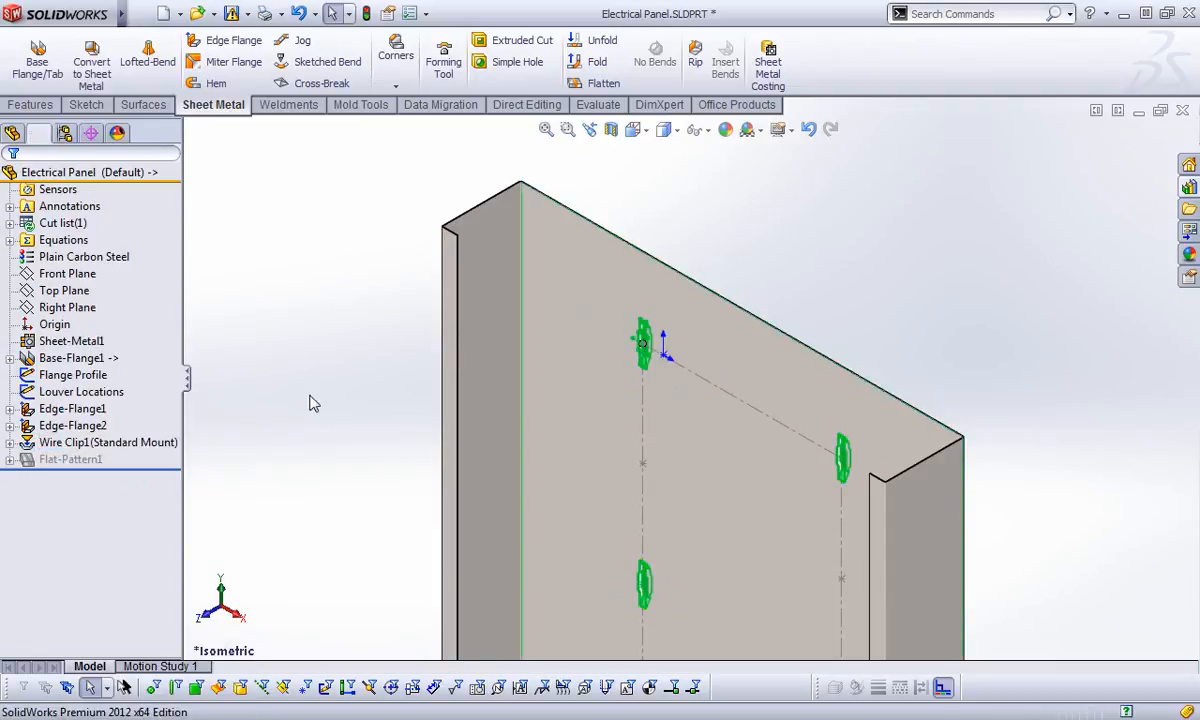
pyautogui.moveTo(88, 324); pyautogui.dragTo(25, 320)
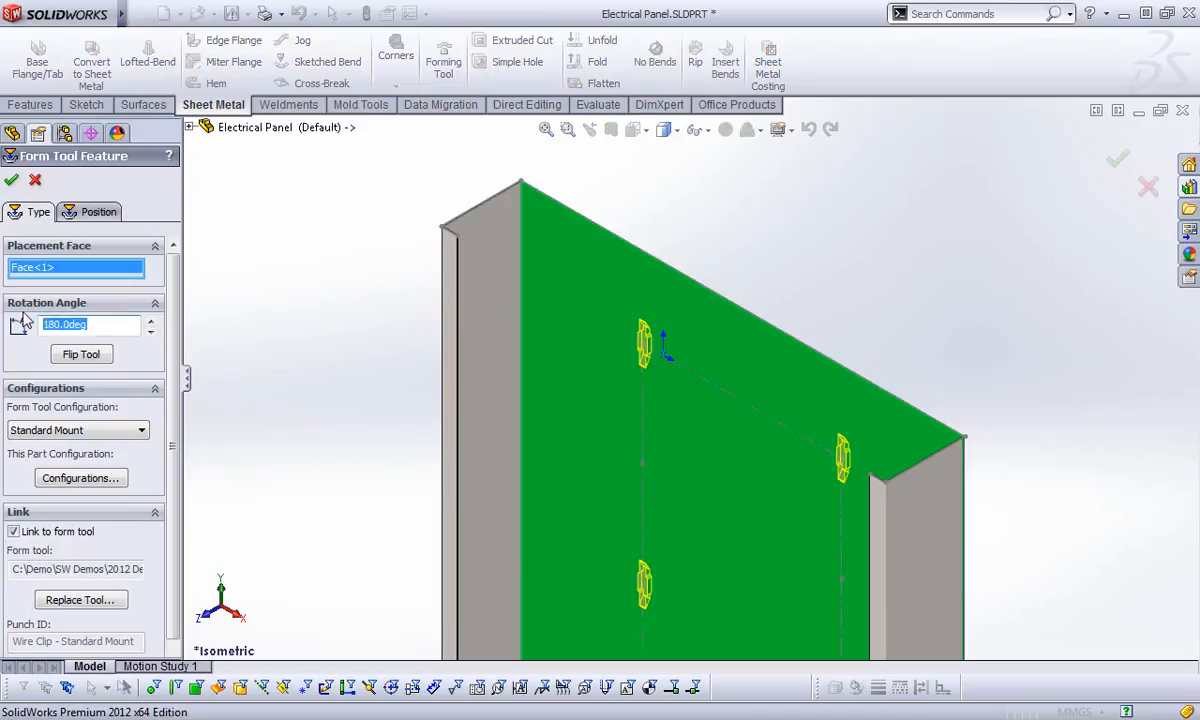
pyautogui.write('0')
pyautogui.press('Return')
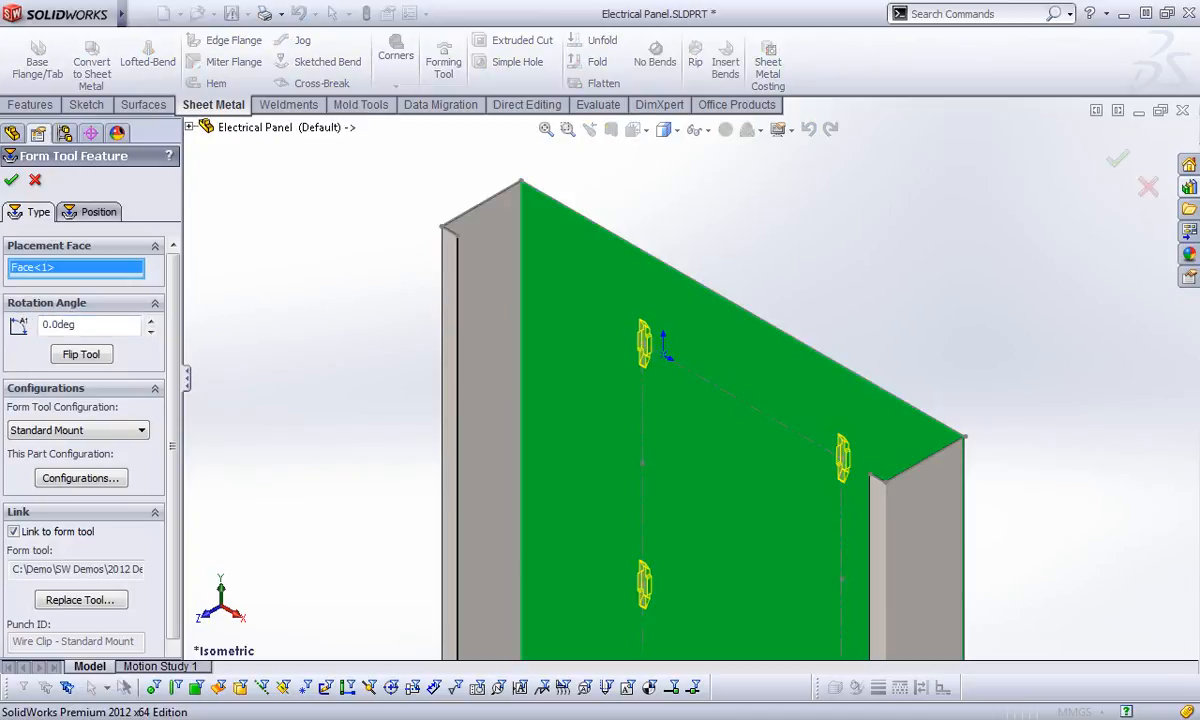
pyautogui.click(11, 179)
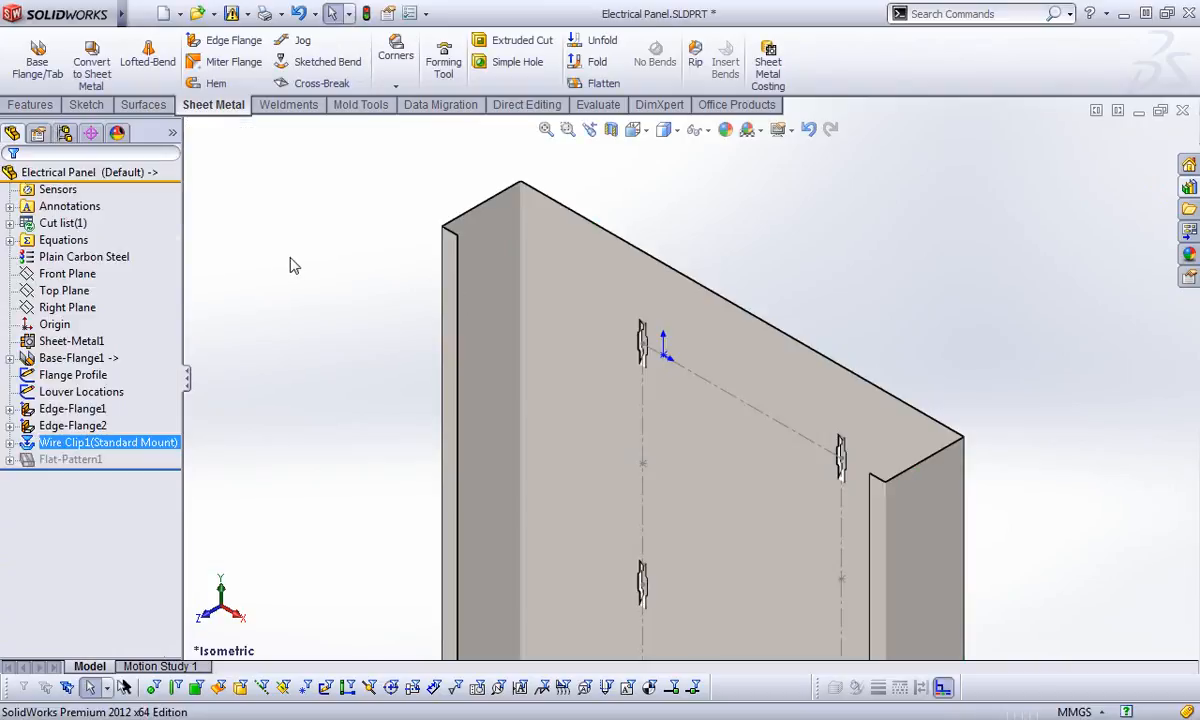
# Set the Wire Clip's rotation angle to 90 degrees, flip the tool and accept the feature
pyautogui.rightClick(105, 442)
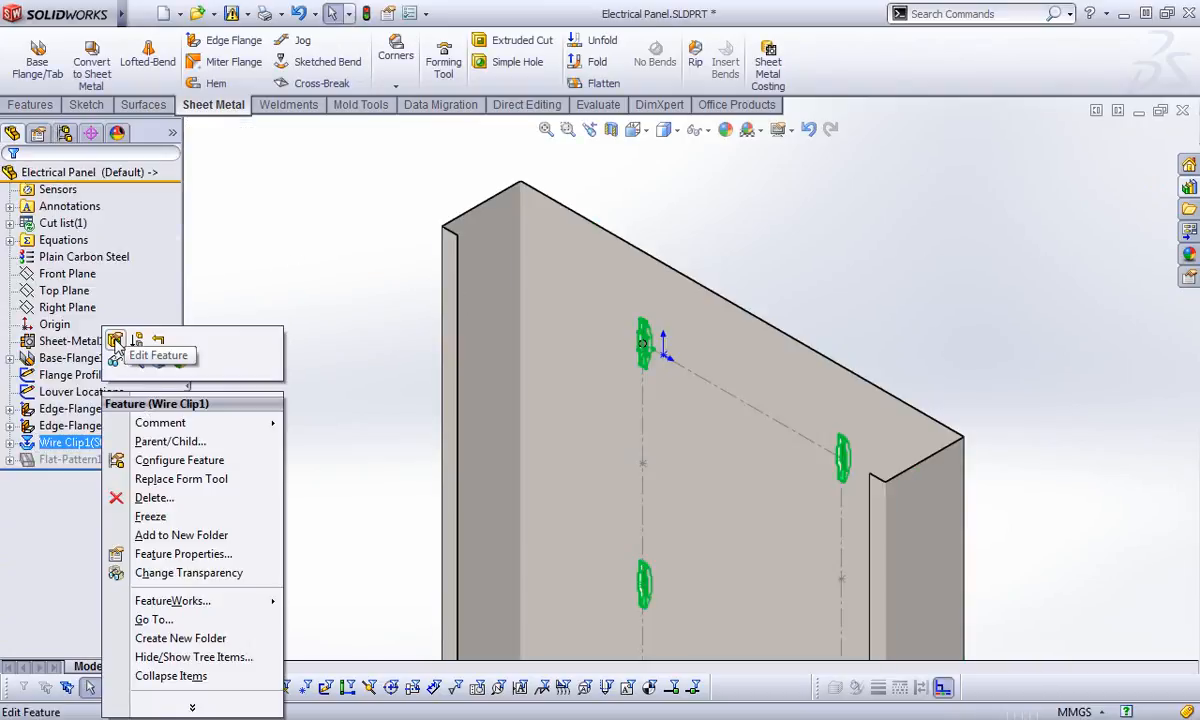
pyautogui.click(120, 333)
pyautogui.tripleClick(70, 324)
pyautogui.write('90')
pyautogui.press('Return')
pyautogui.click(80, 355)
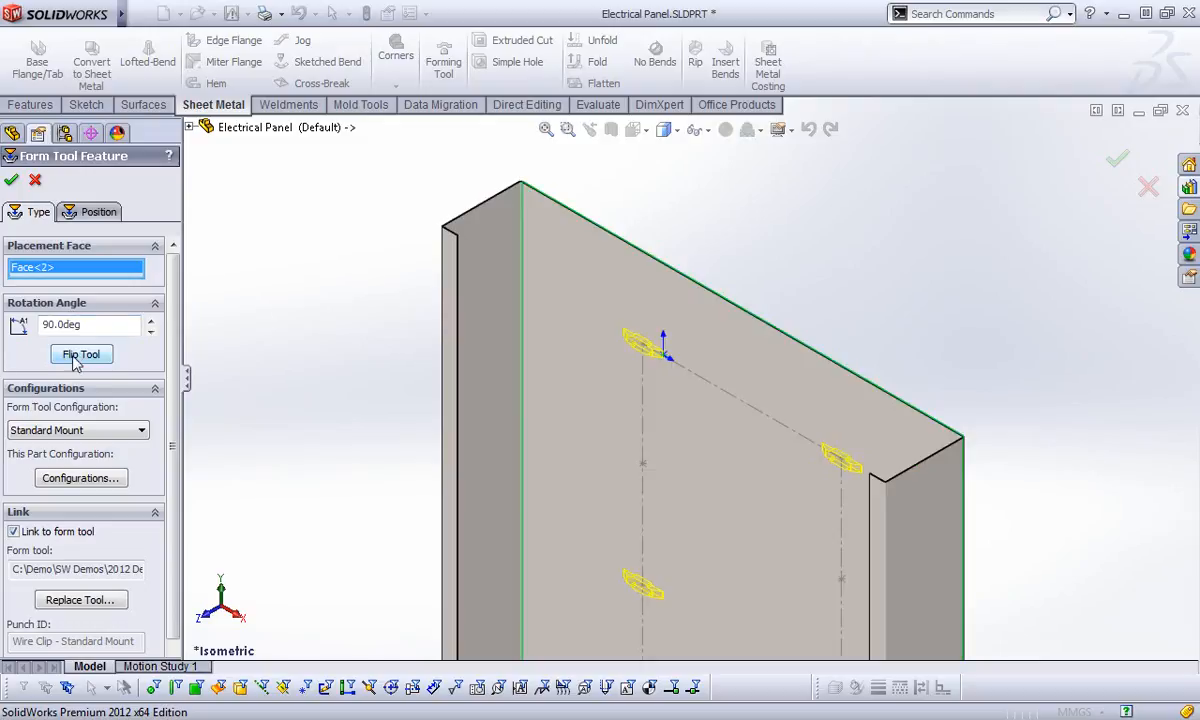
pyautogui.click(11, 180)
pyautogui.click(345, 307)
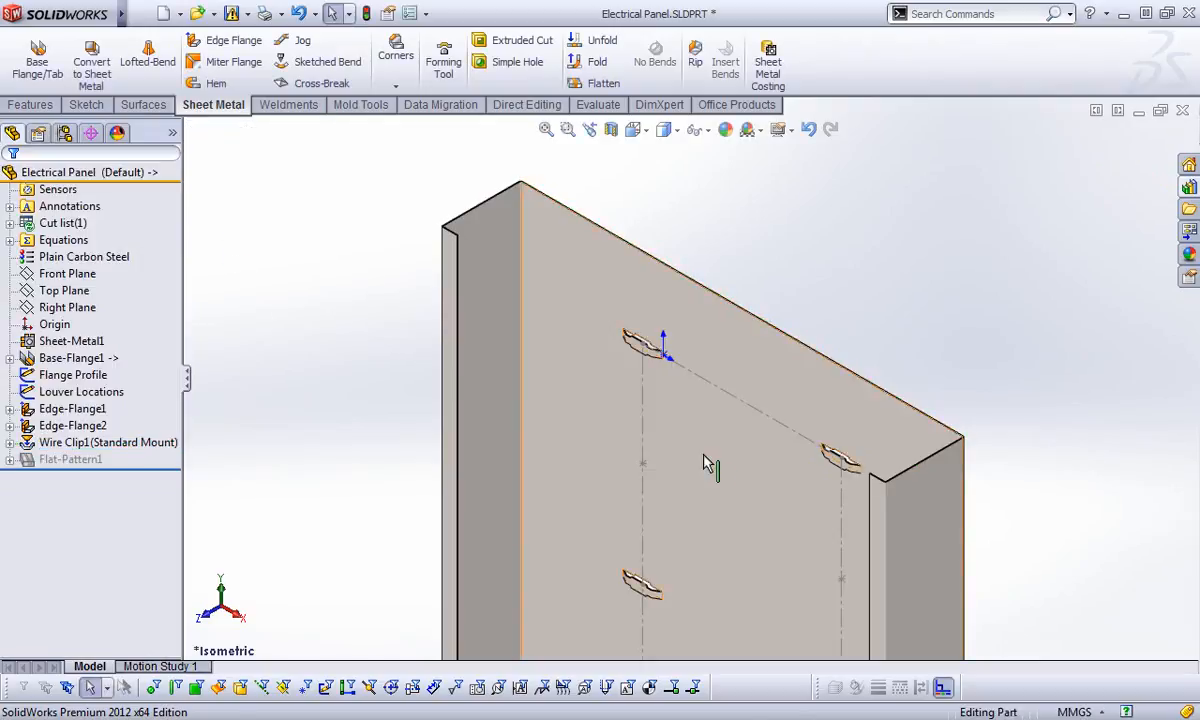
# Examine the Wire Clips across the whole panel and check which form tool configurations the feature offers
pyautogui.scroll(6, 796, 556)
pyautogui.scroll(-3, 758, 574)
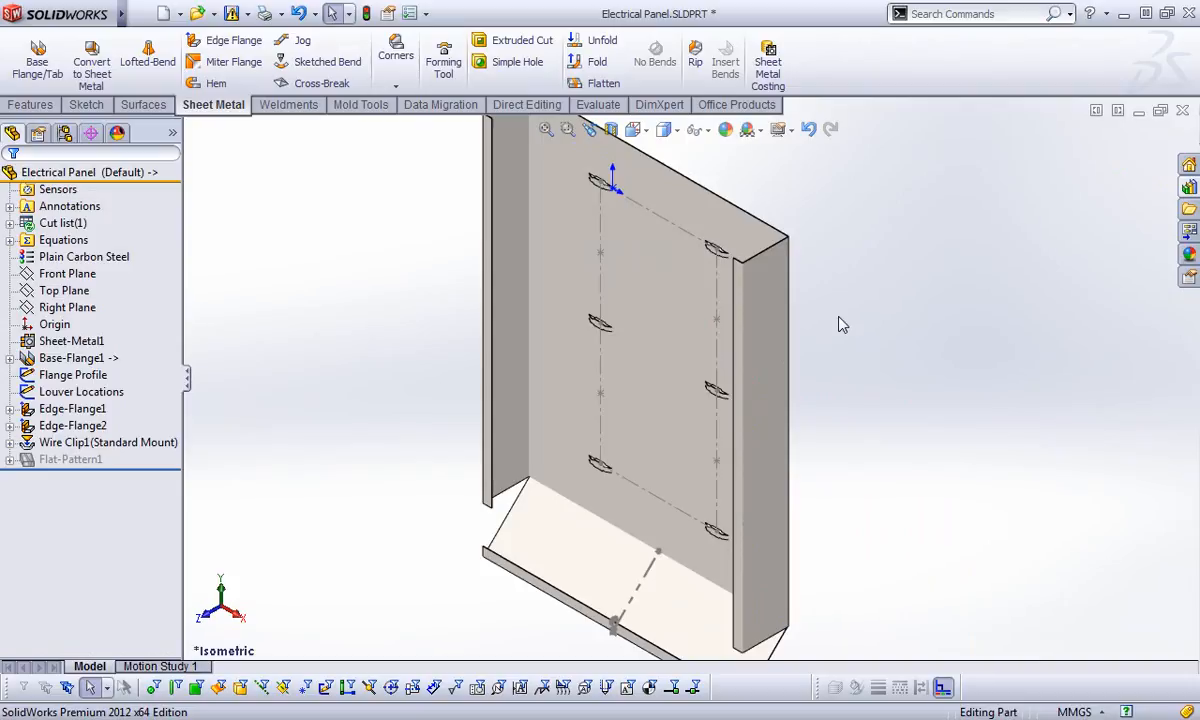
pyautogui.scroll(3, 725, 225)
pyautogui.scroll(-2, 720, 216)
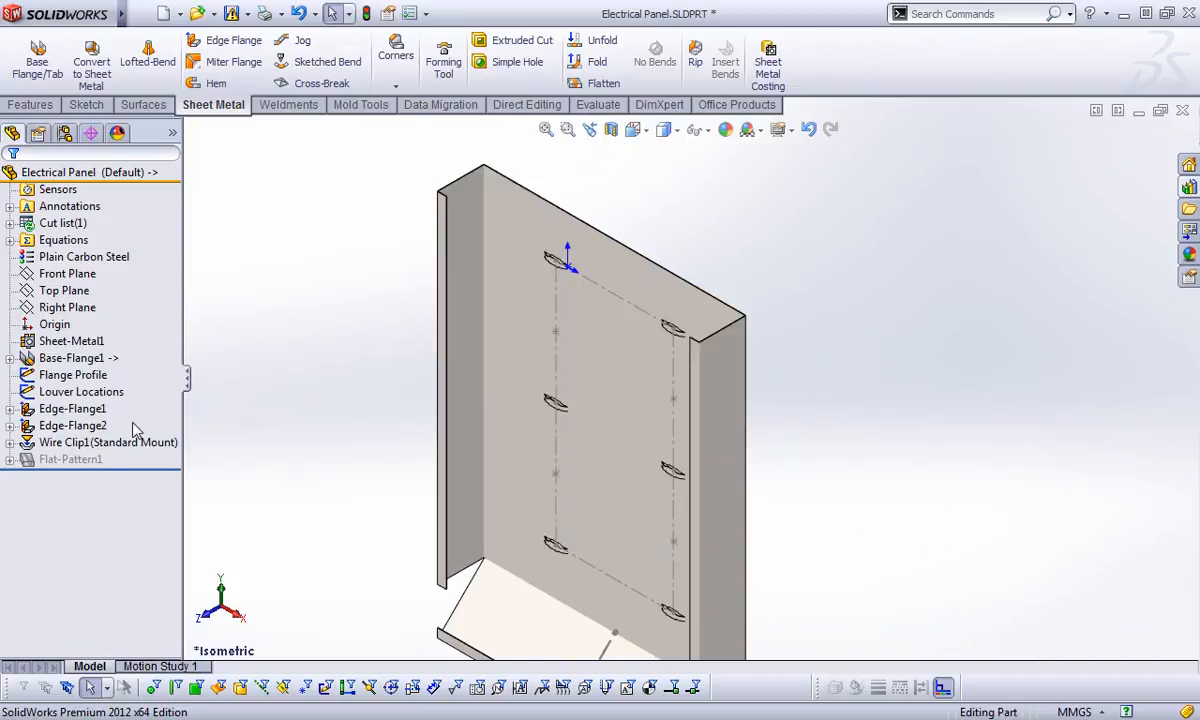
pyautogui.rightClick(113, 442)
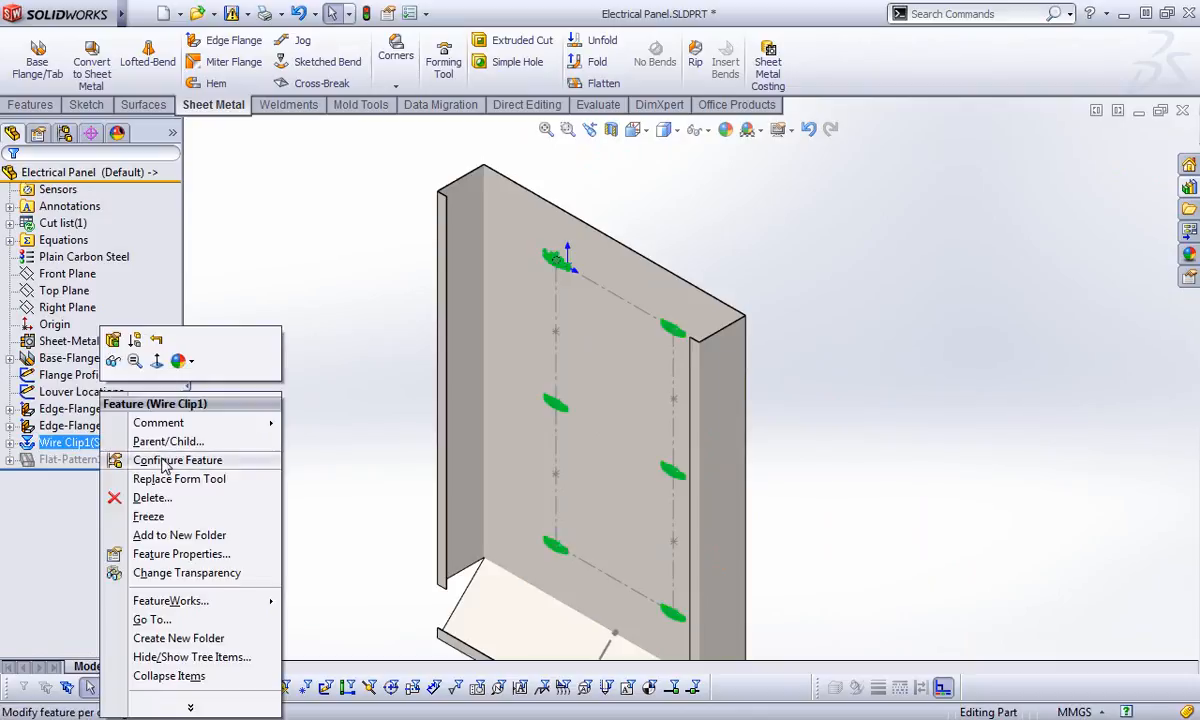
pyautogui.click(113, 341)
pyautogui.click(78, 430)
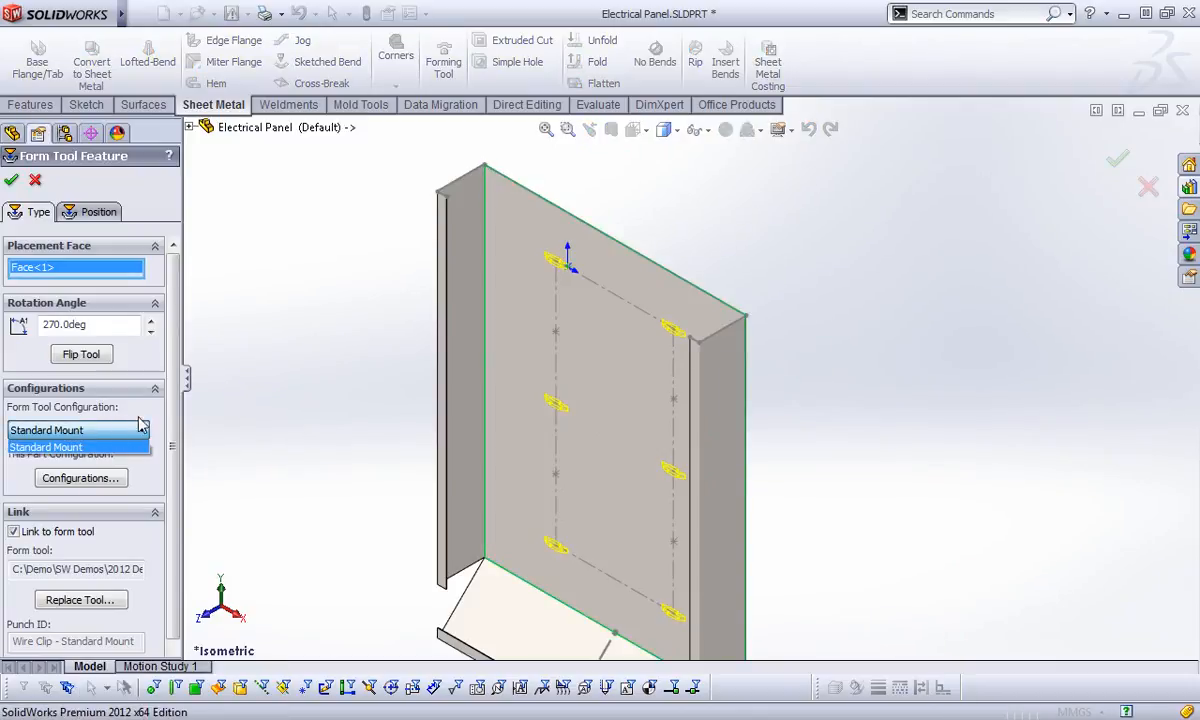
pyautogui.click(125, 430)
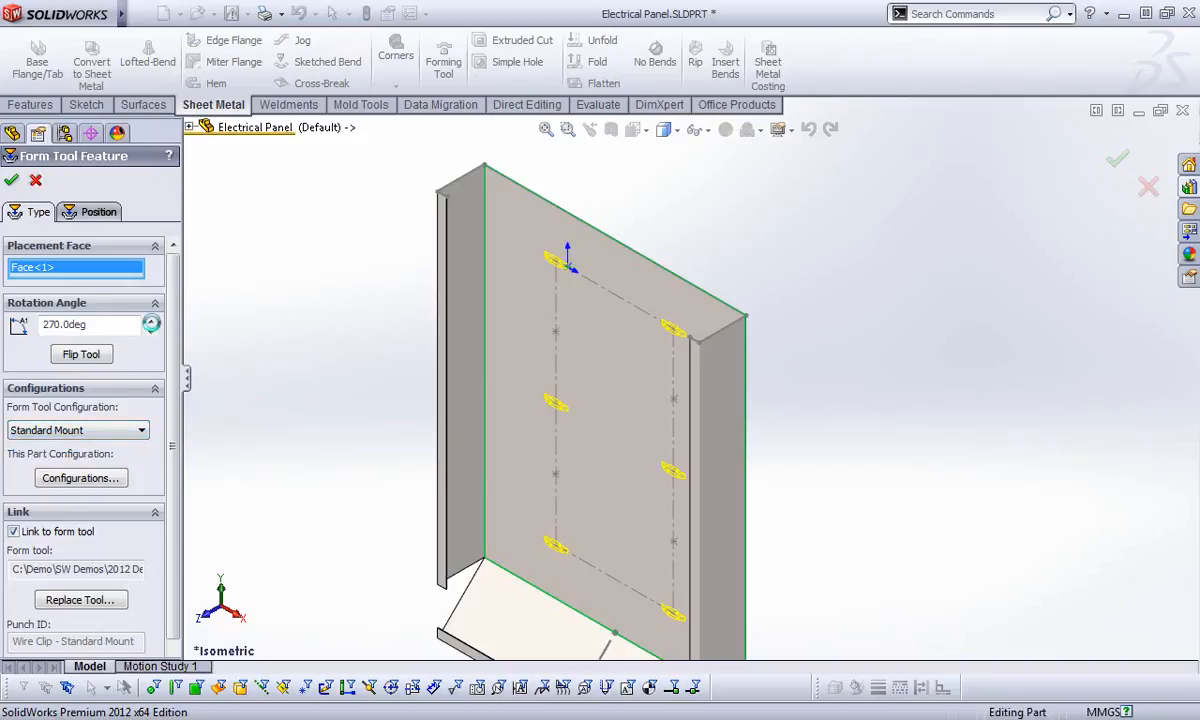
# Replace the Wire Clip form tool with Louver.SLDPRT in its 50 Long x 10 Wide x 8 Height configuration
pyautogui.rightClick(69, 436)
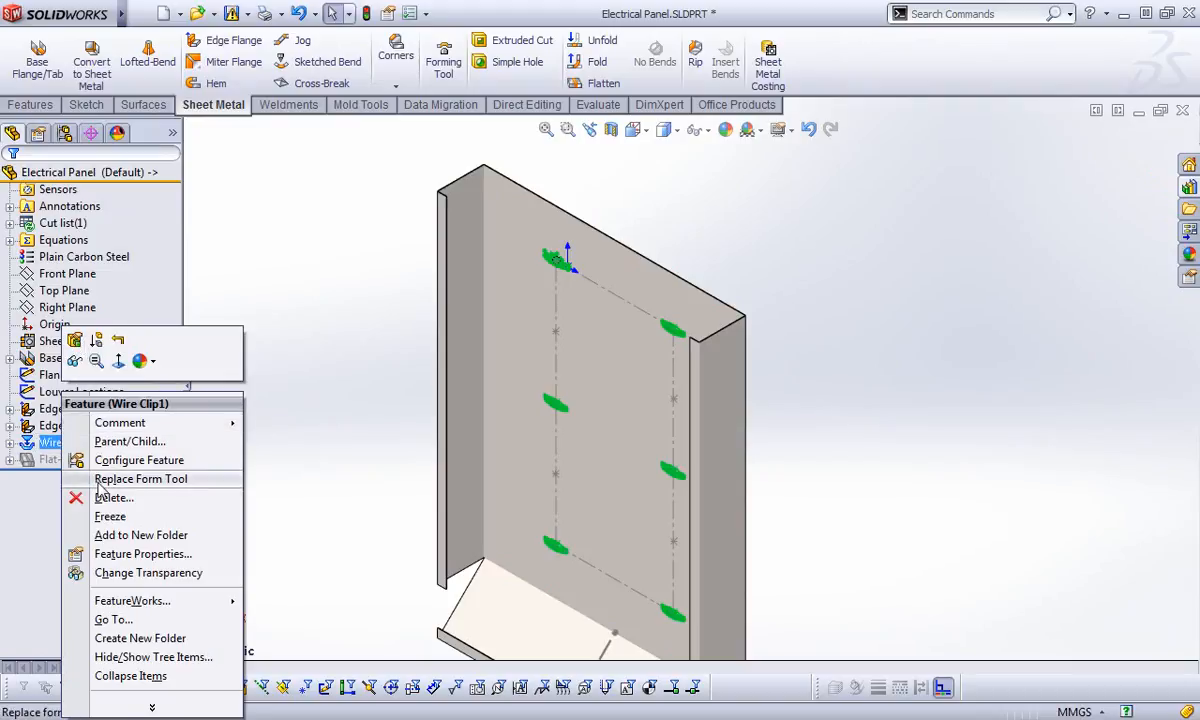
pyautogui.click(140, 479)
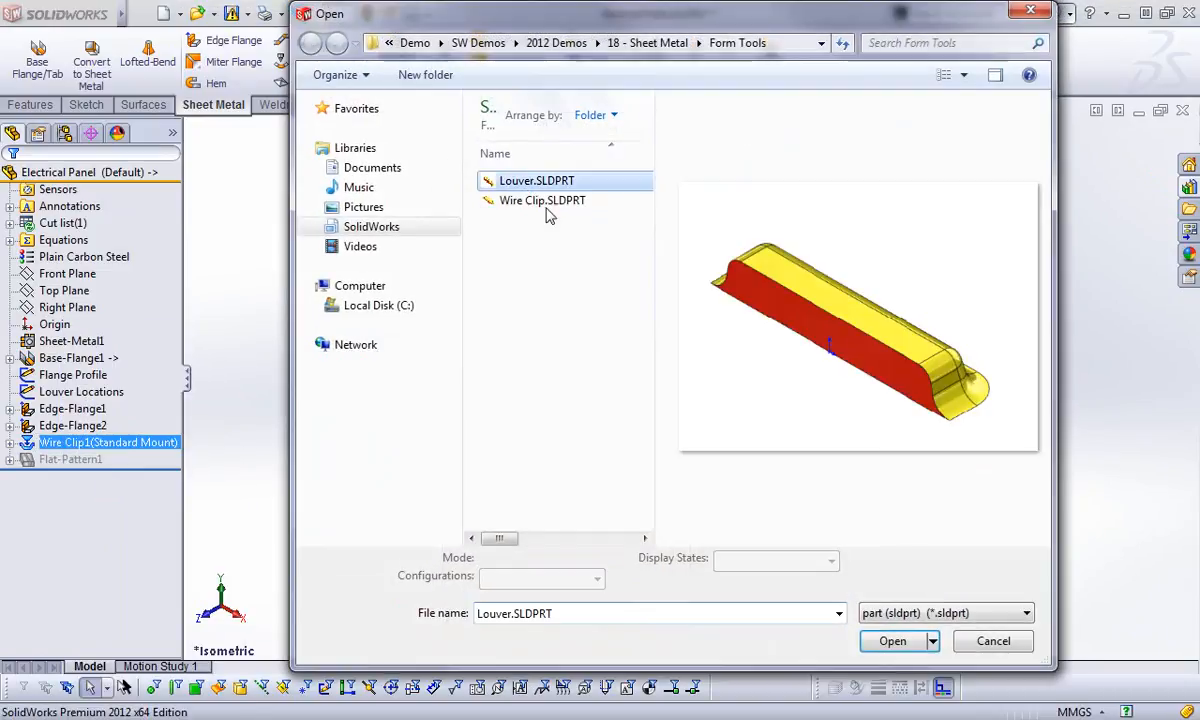
pyautogui.click(912, 641)
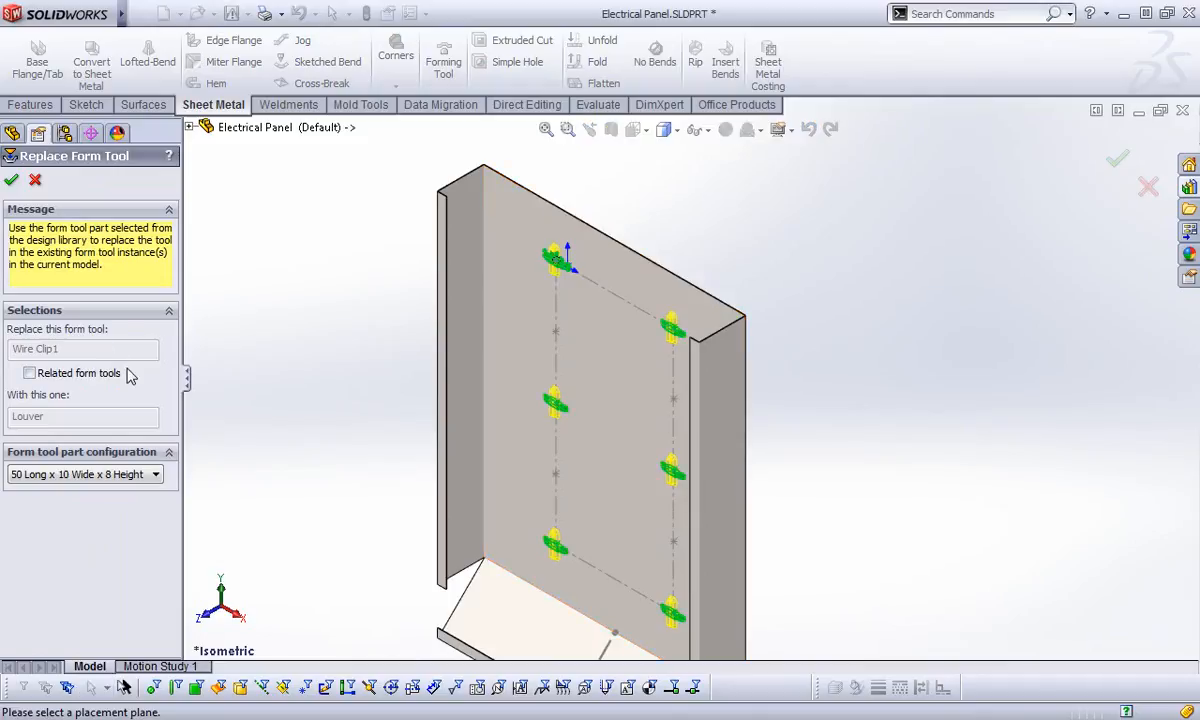
pyautogui.click(714, 388)
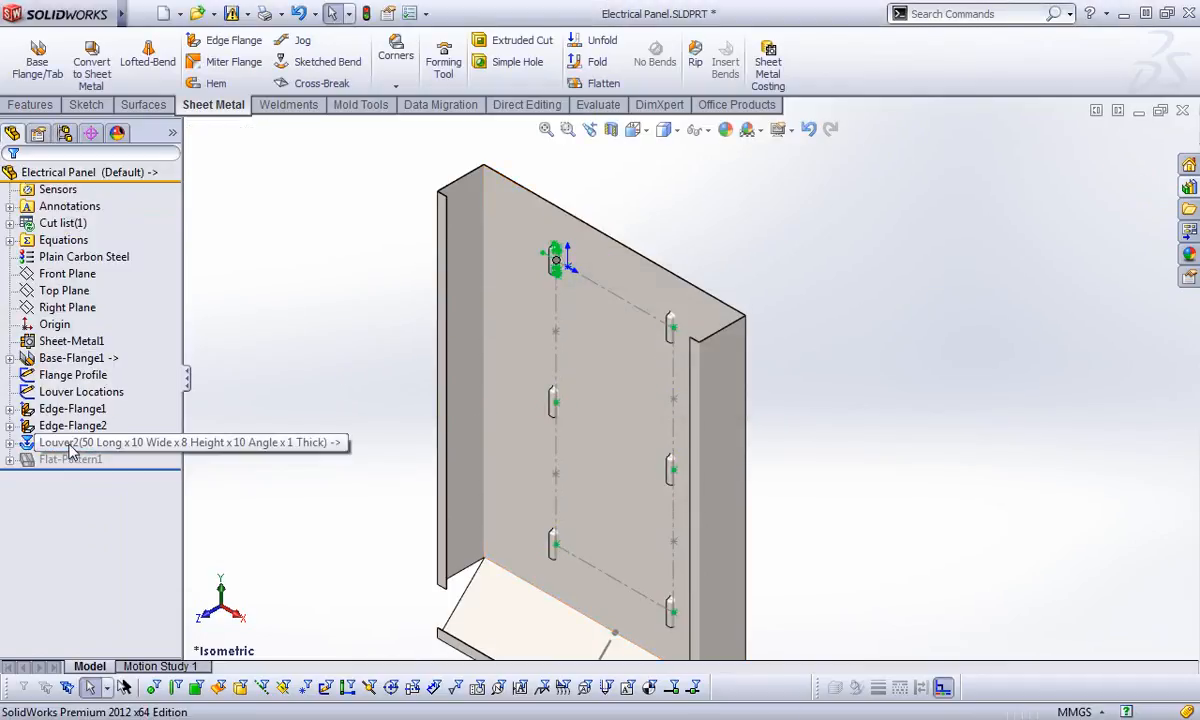
# Edit the replaced Louver feature, set its rotation angle to 0 degrees and flip the tool
pyautogui.rightClick(70, 452)
pyautogui.click(70, 340)
pyautogui.doubleClick(98, 329)
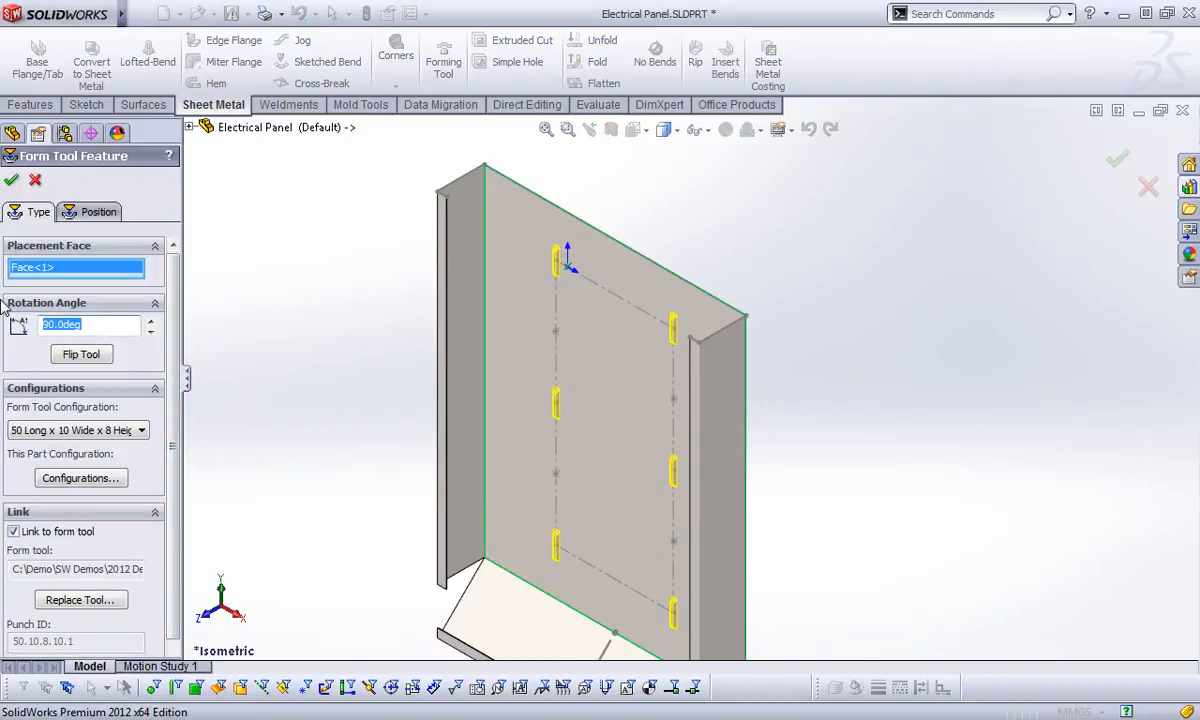
pyautogui.write('0')
pyautogui.press('Return')
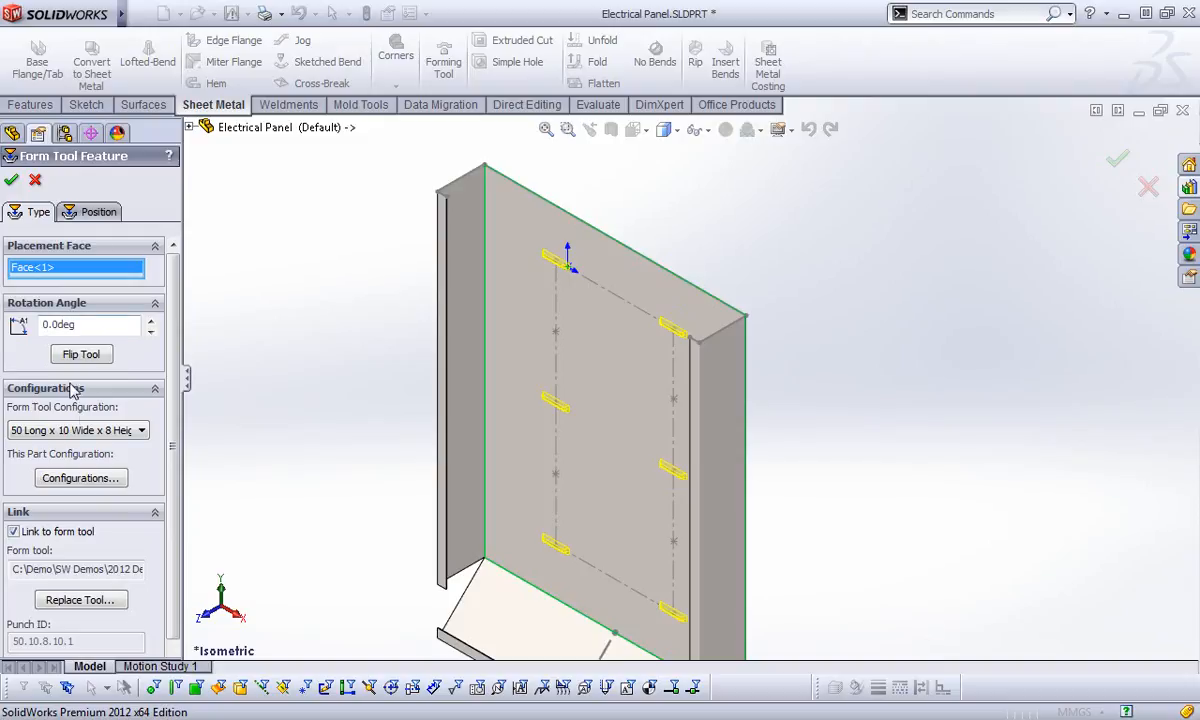
pyautogui.click(81, 355)
# Preview the 250 Long x 15 Wide x 10 Height louver size, and apply the 75 Long x 30 Wide x 8 Height configuration instead
pyautogui.click(86, 431)
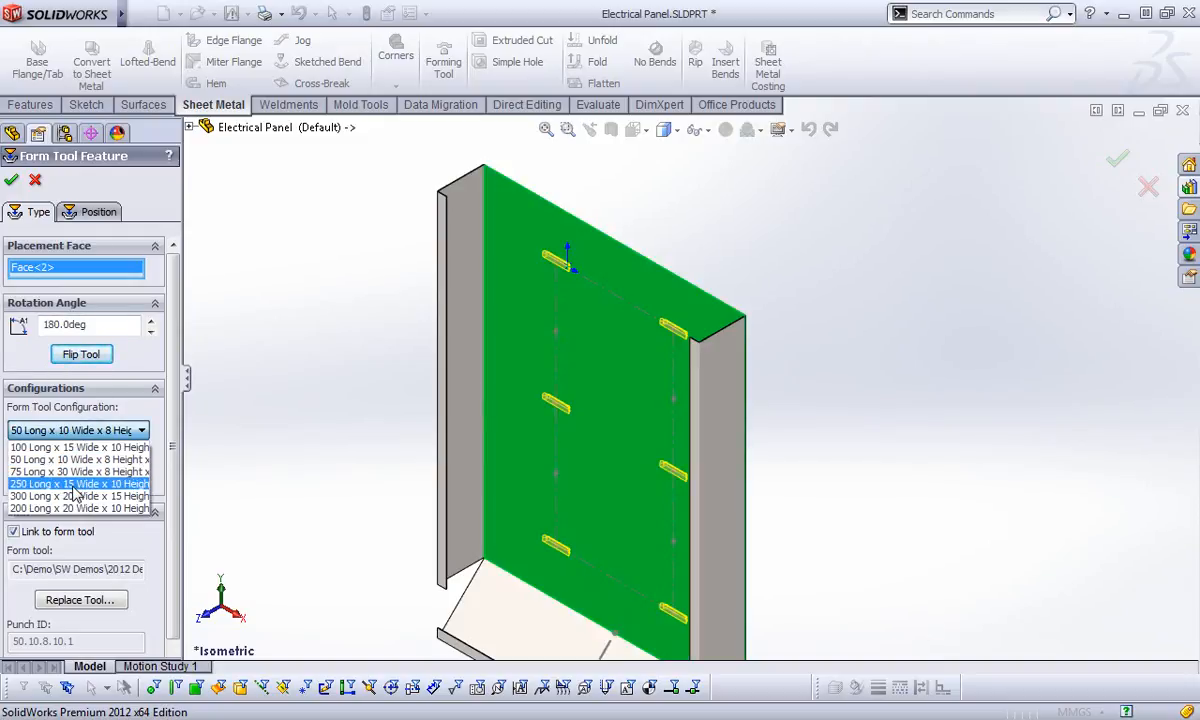
pyautogui.click(76, 484)
pyautogui.click(80, 430)
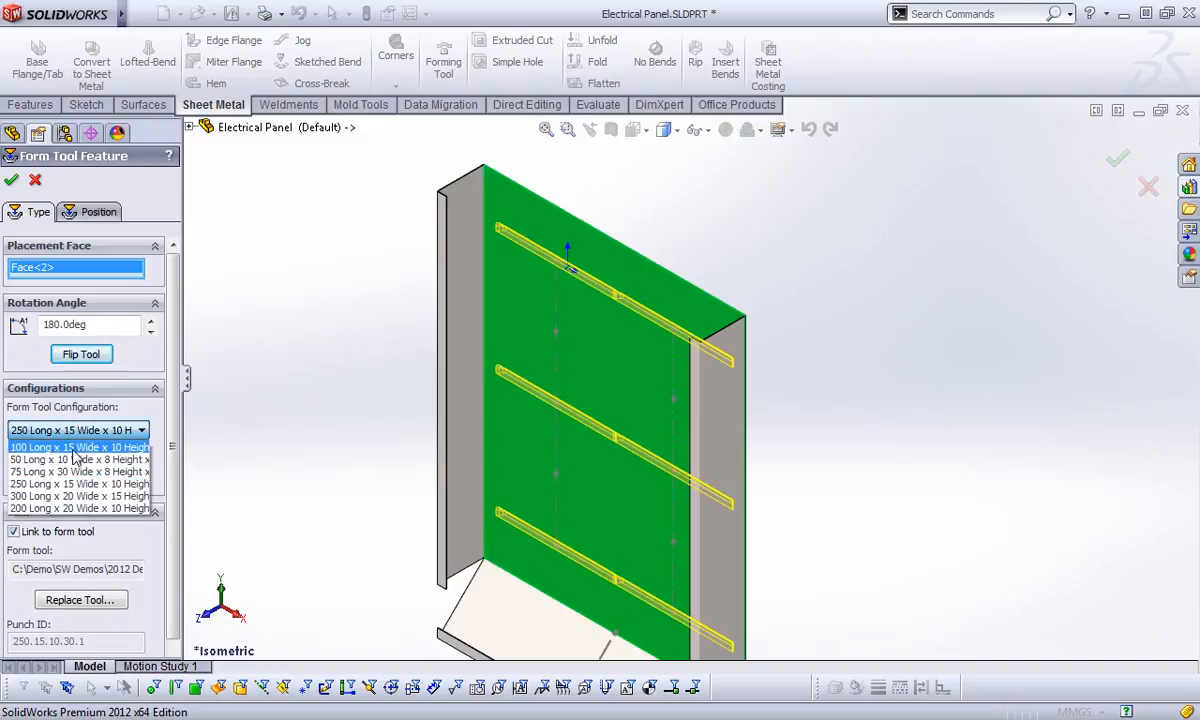
pyautogui.click(72, 472)
pyautogui.click(11, 179)
pyautogui.click(340, 449)
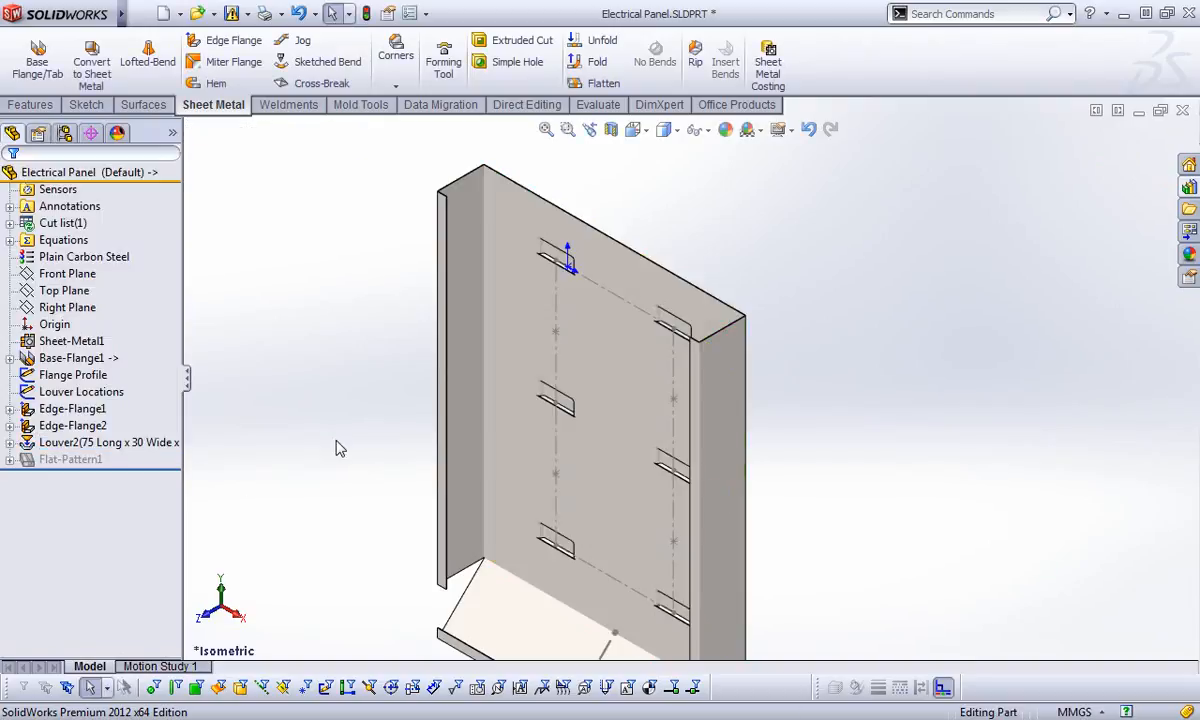
pyautogui.moveTo(836, 397); pyautogui.dragTo(815, 384, button='middle')
pyautogui.moveTo(822, 438); pyautogui.dragTo(800, 463, button='middle')
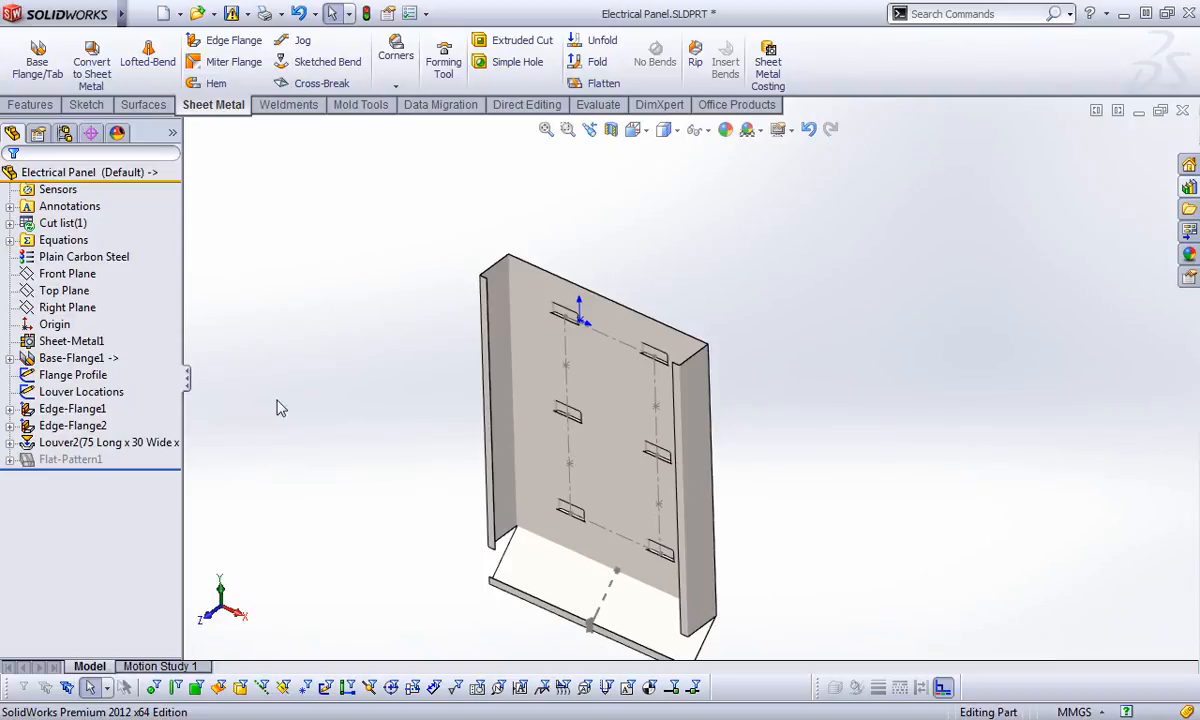
# Open the Louver form tool part from the Design Library and bring up its configuration-specific file properties
pyautogui.click(1189, 190)
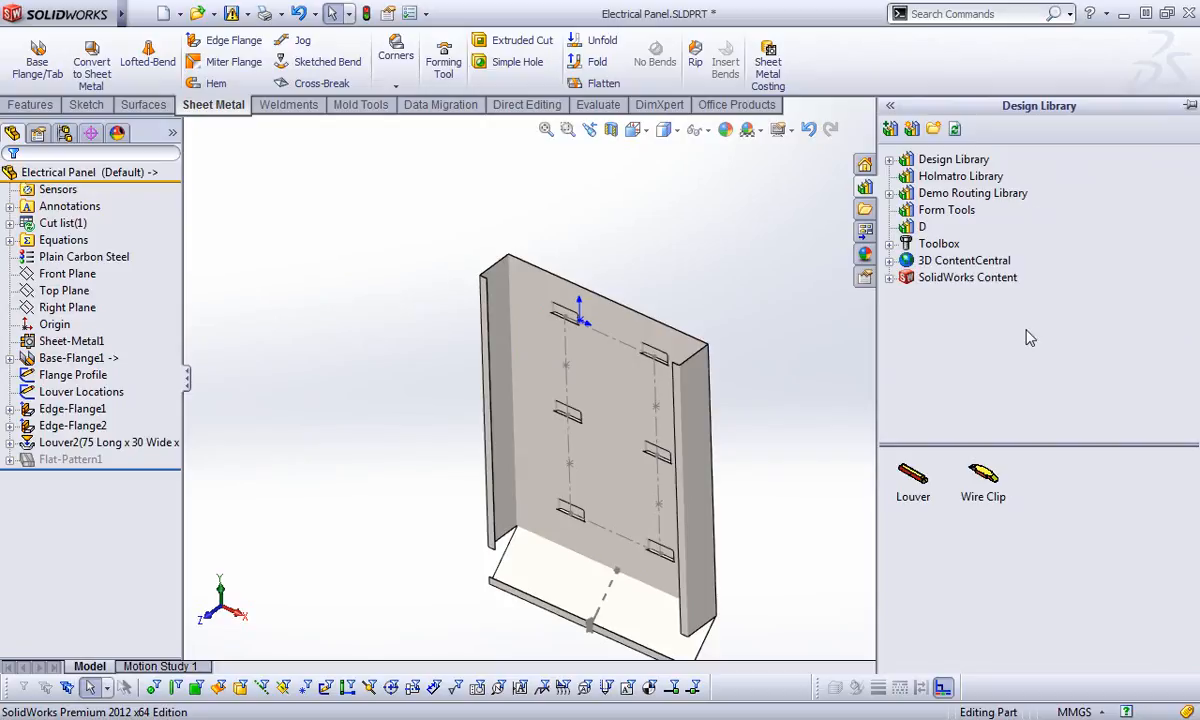
pyautogui.moveTo(990, 482)
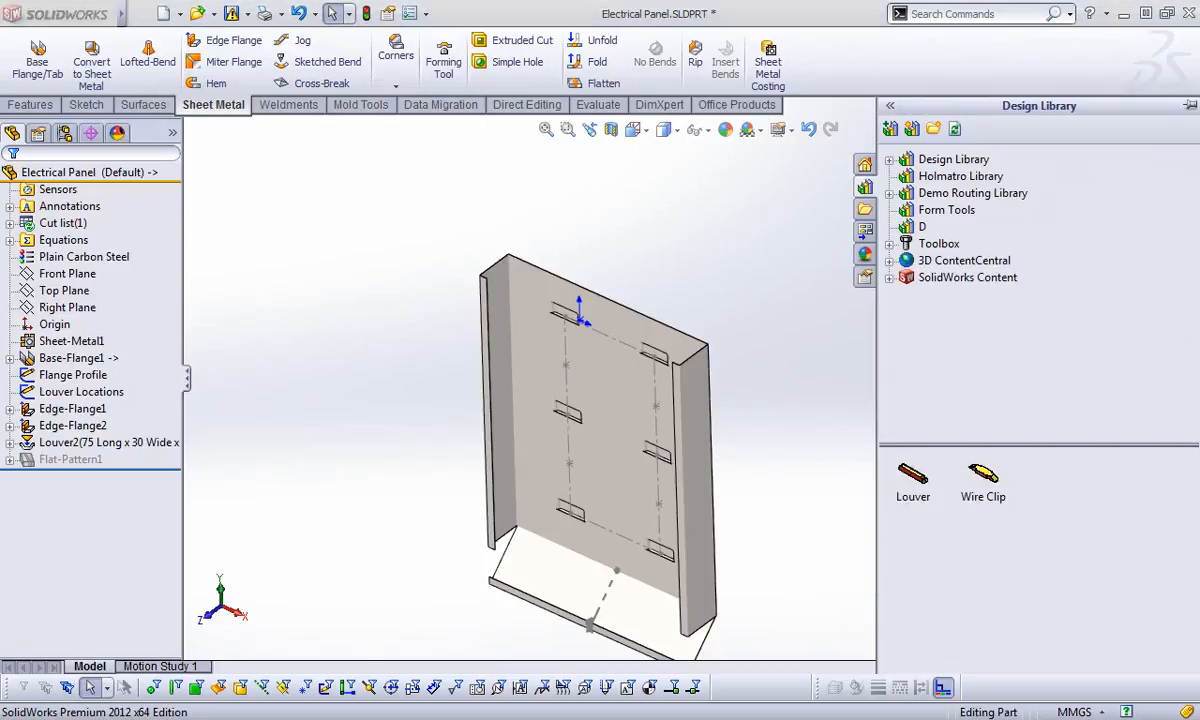
pyautogui.rightClick(905, 476)
pyautogui.click(945, 480)
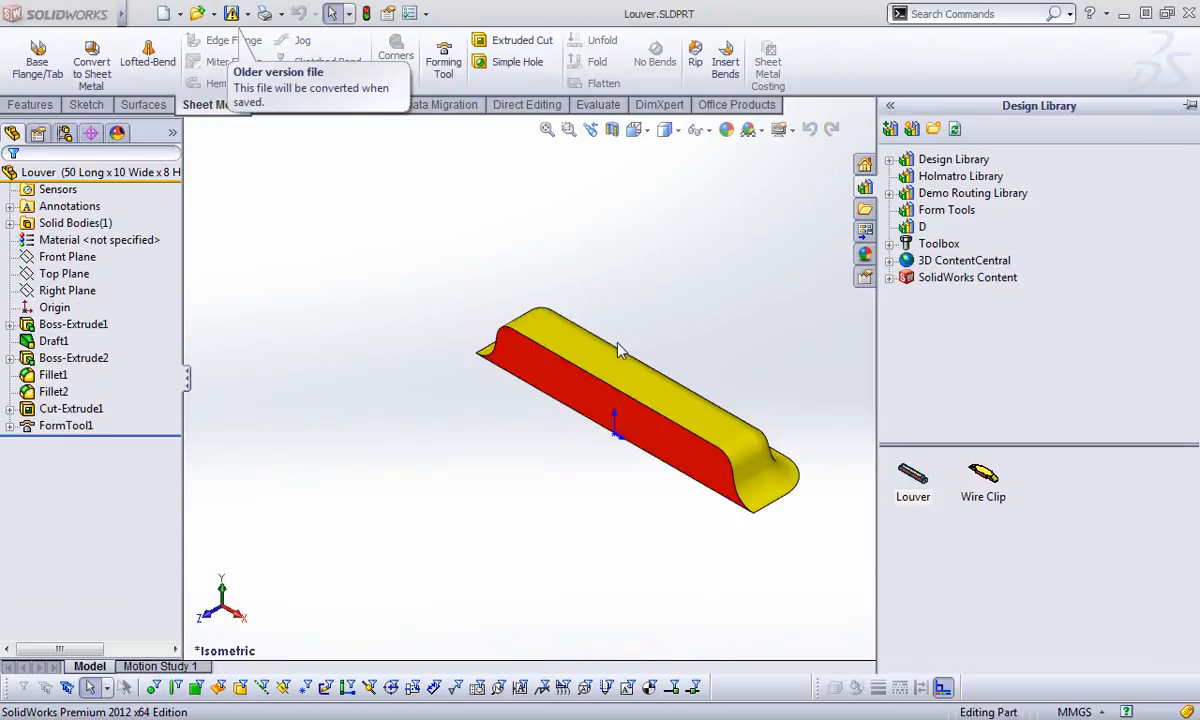
pyautogui.moveTo(100, 18)
pyautogui.click(140, 14)
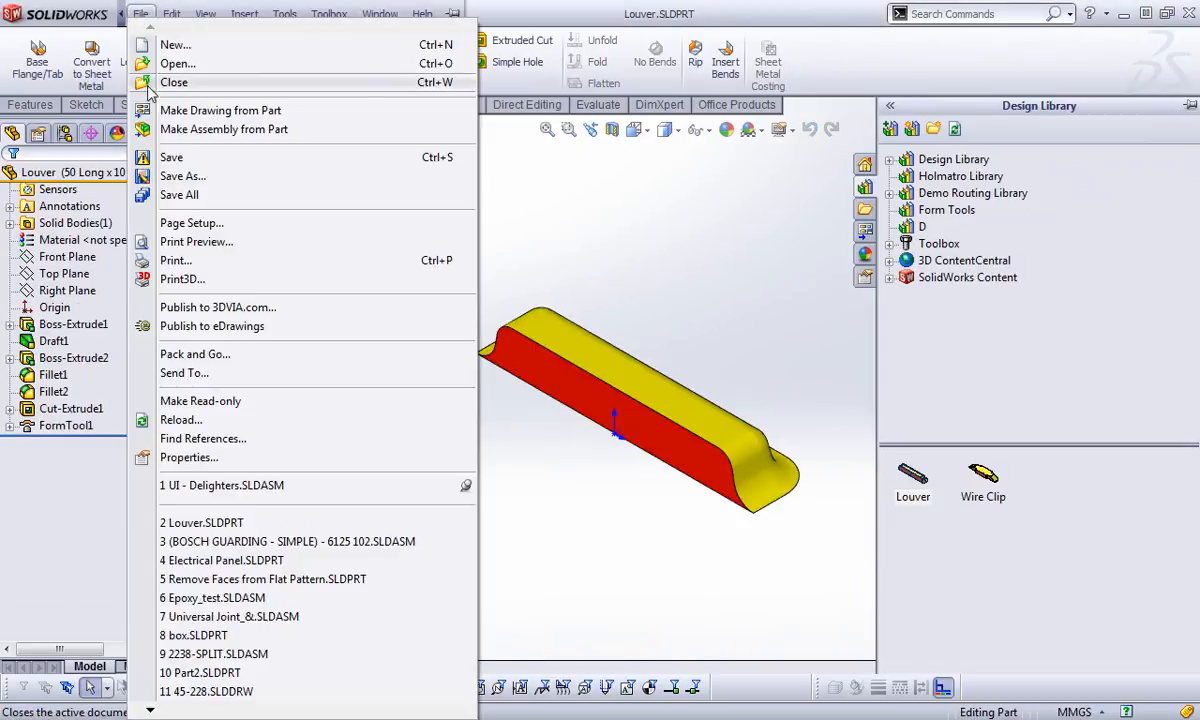
pyautogui.click(189, 457)
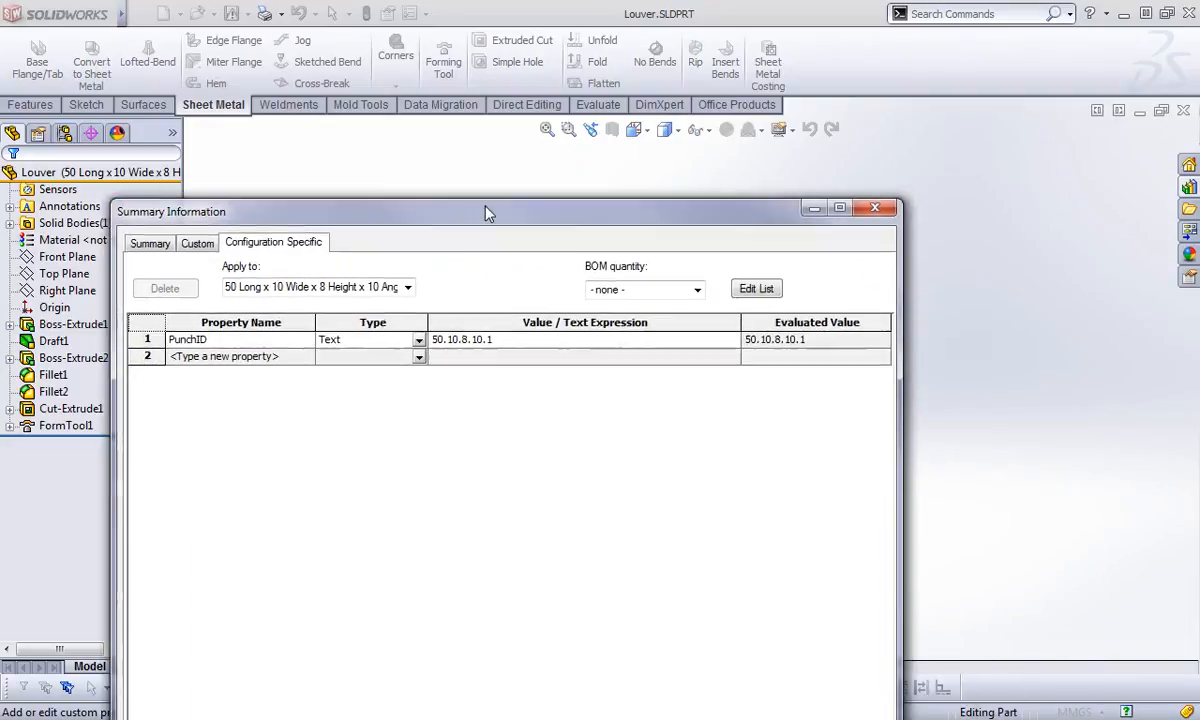
# Review the PunchID property and the custom properties of the Louver part, and close the file properties without changes
pyautogui.moveTo(455, 197); pyautogui.dragTo(600, 94)
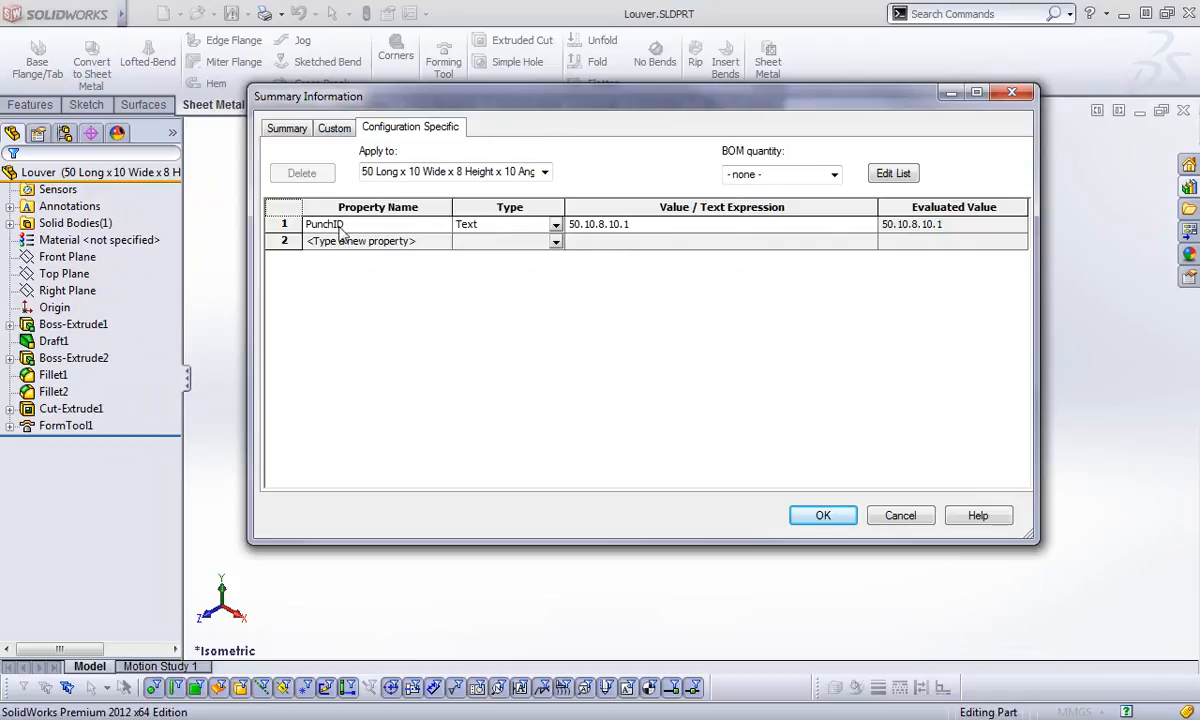
pyautogui.click(322, 128)
pyautogui.click(372, 124)
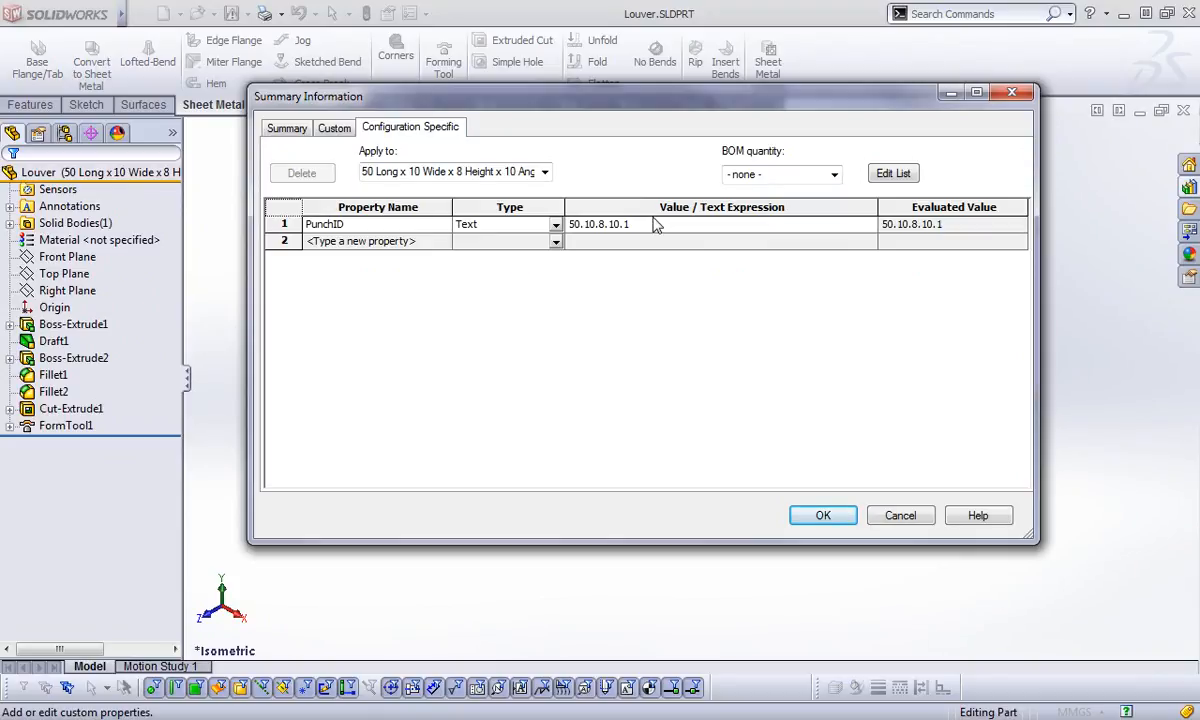
pyautogui.click(545, 173)
pyautogui.click(548, 176)
pyautogui.click(905, 516)
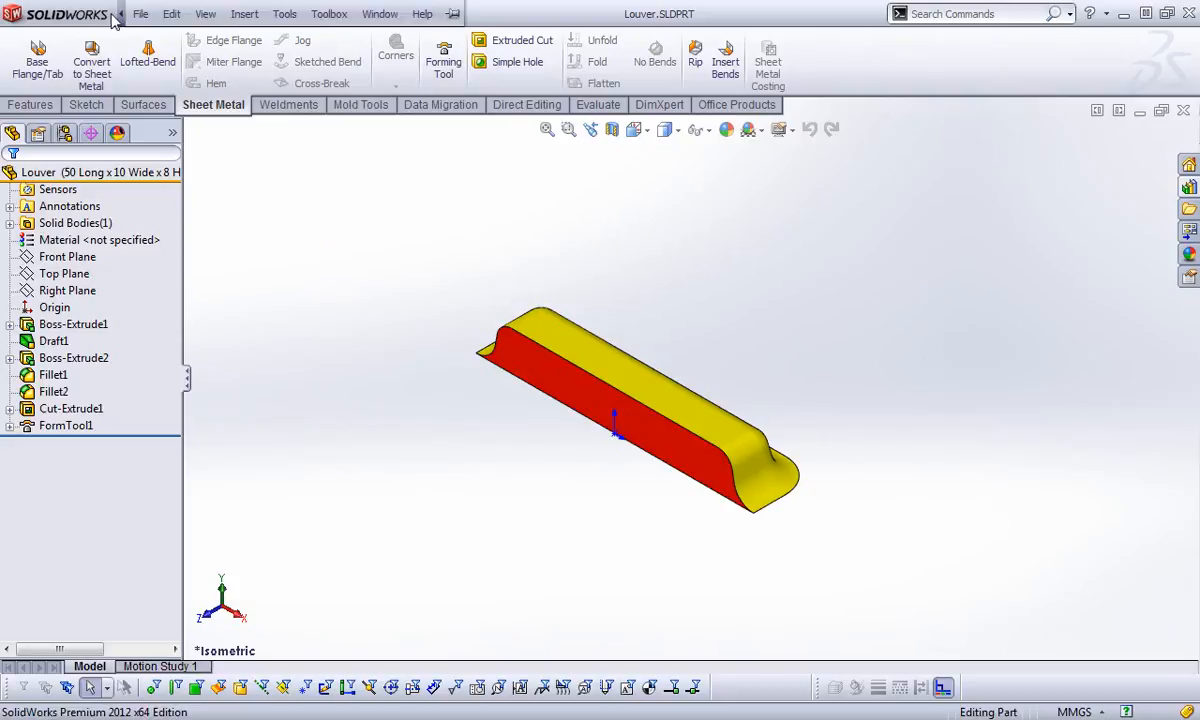
# Try to edit the PunchID value in the Louver's configuration-specific properties, and close the properties without changes
pyautogui.click(140, 14)
pyautogui.click(180, 457)
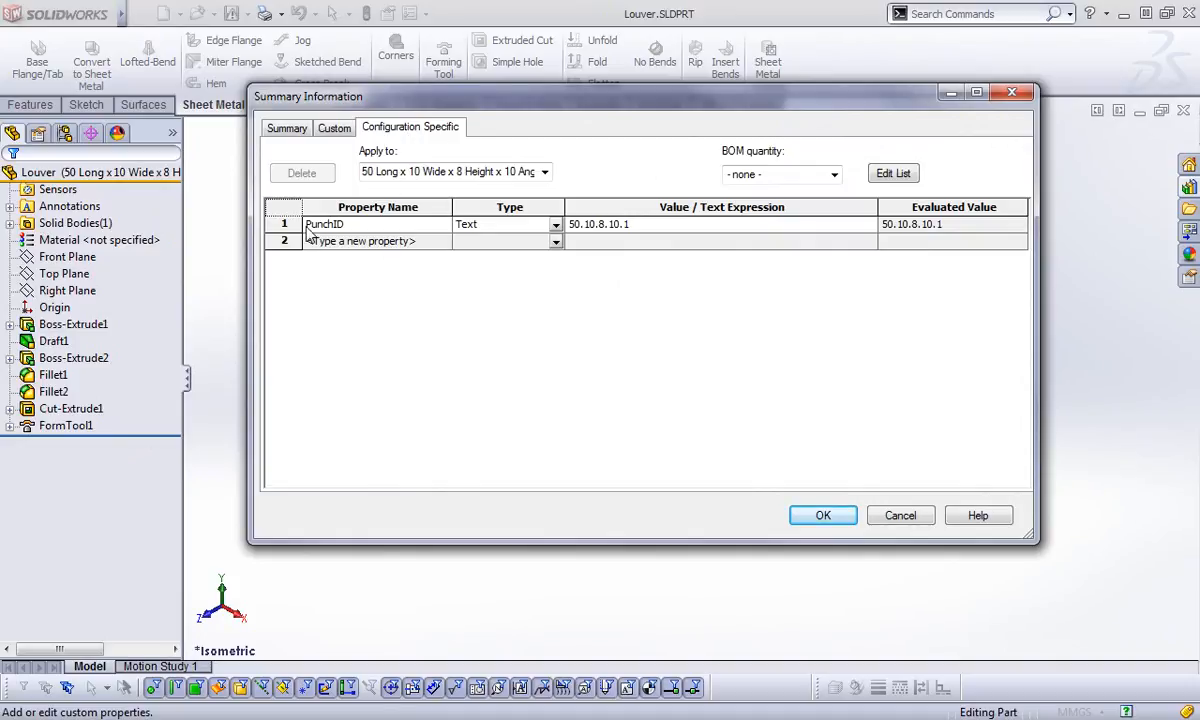
pyautogui.click(650, 226)
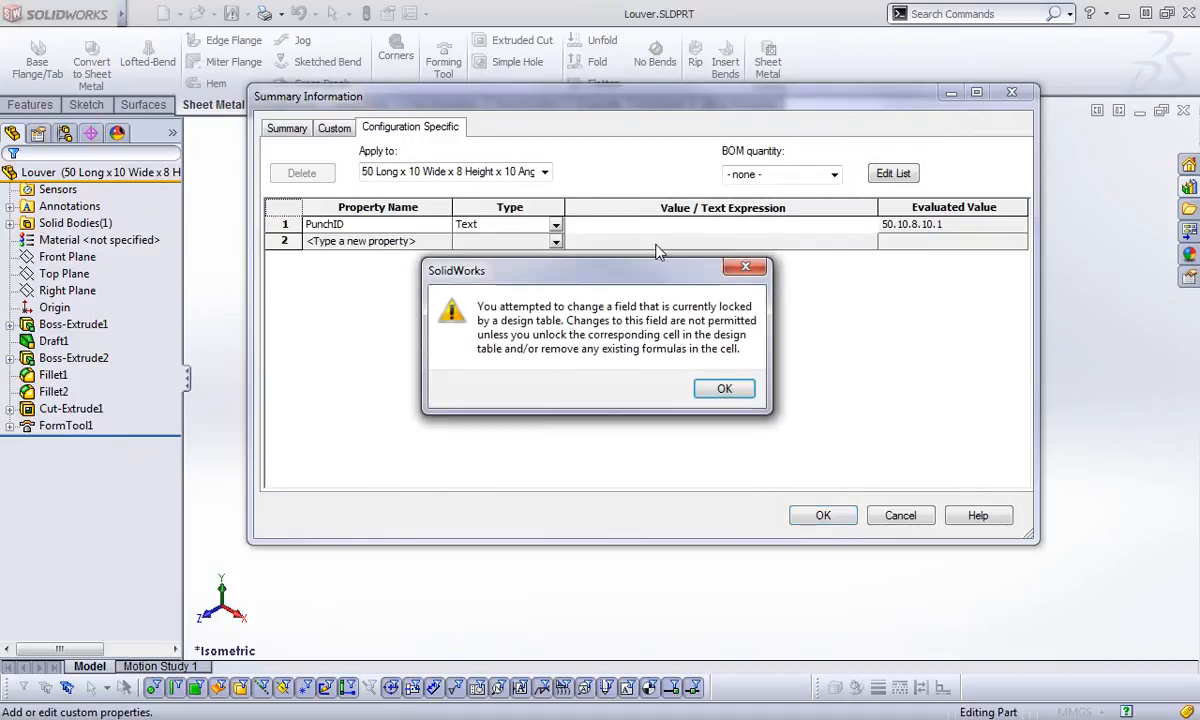
pyautogui.click(724, 389)
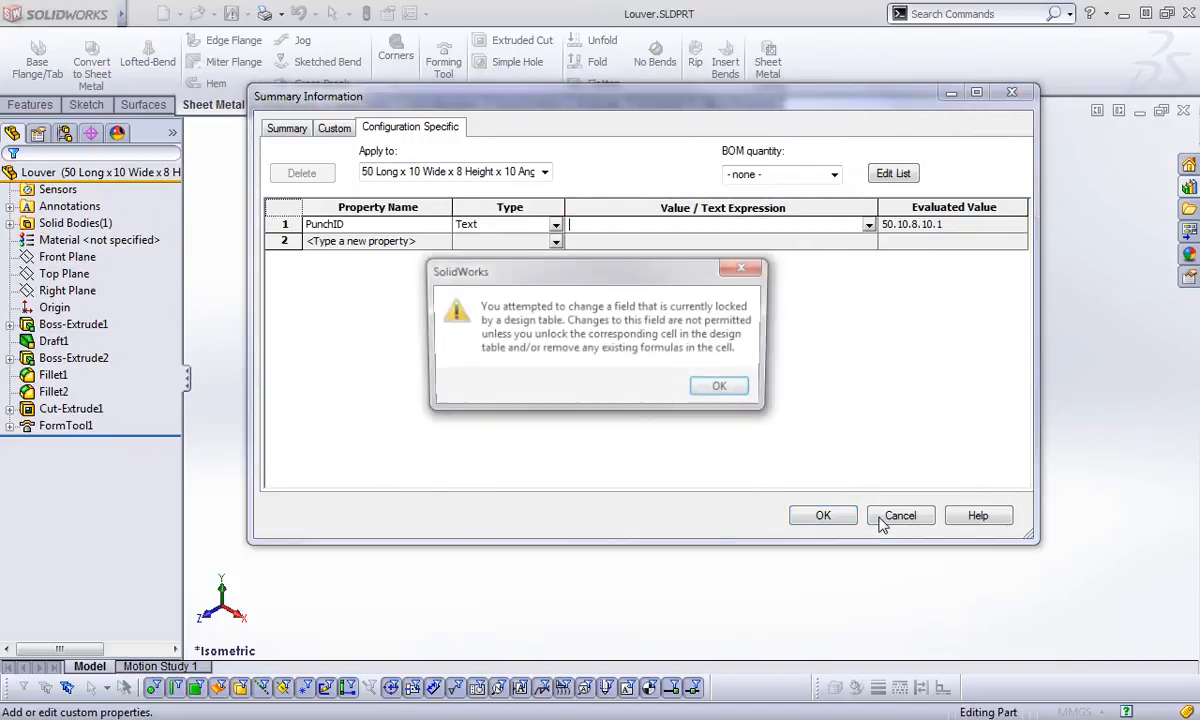
pyautogui.click(714, 387)
pyautogui.click(848, 520)
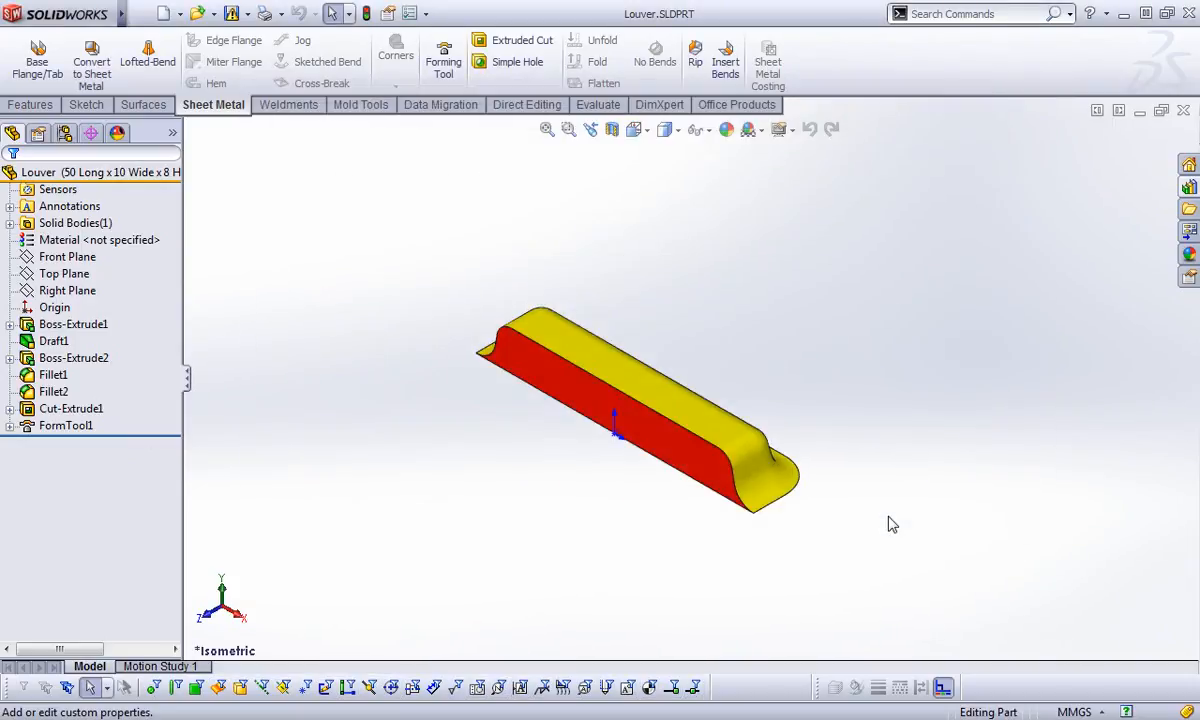
# Close the Louver form tool part and fit the whole Electrical Panel in an isometric view
pyautogui.click(1183, 110)
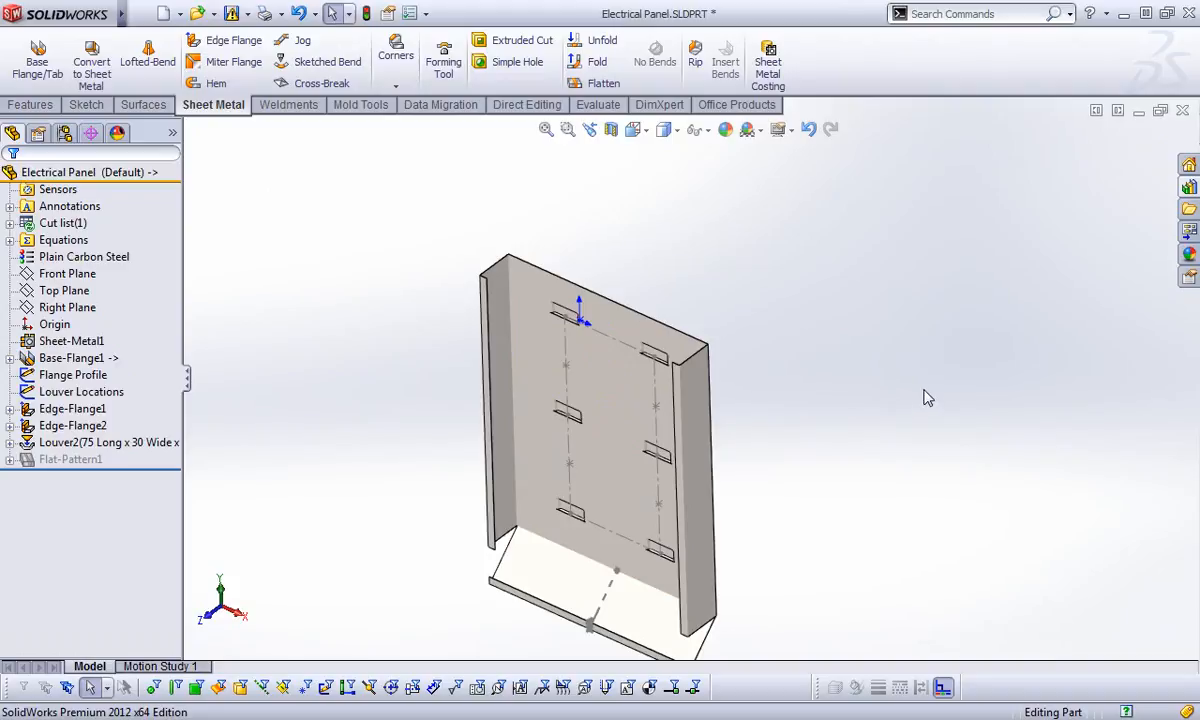
pyautogui.press('f')
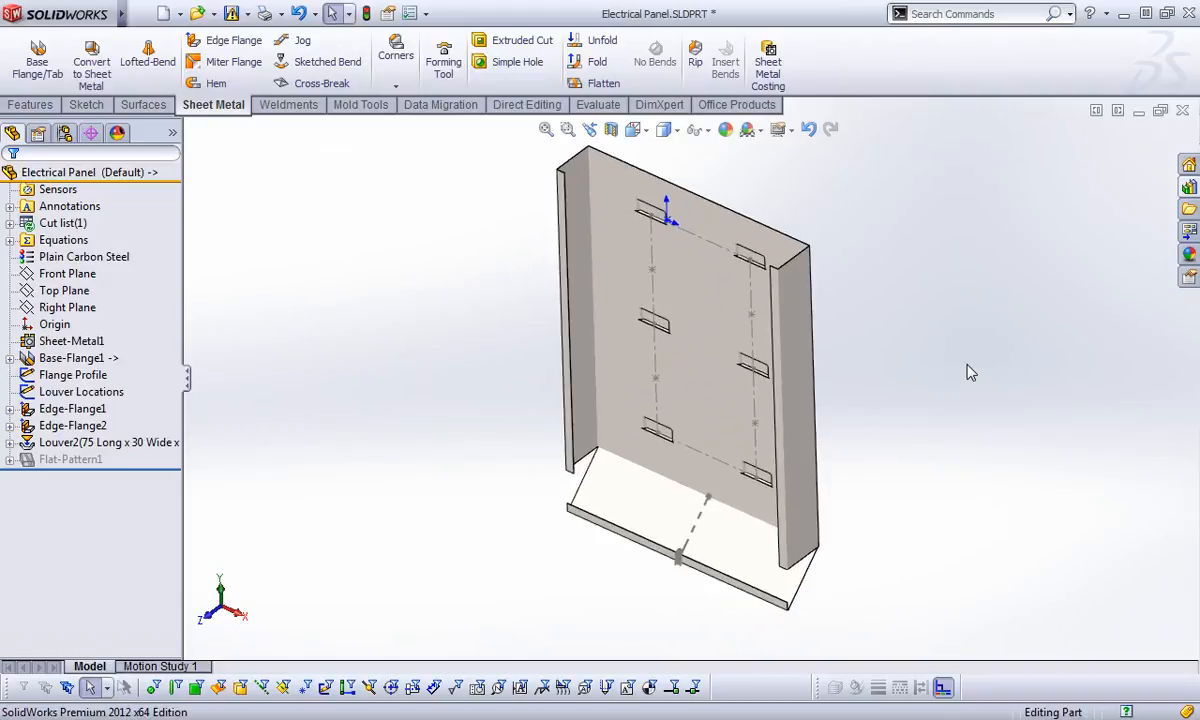
pyautogui.hotkey('ctrl', '7')
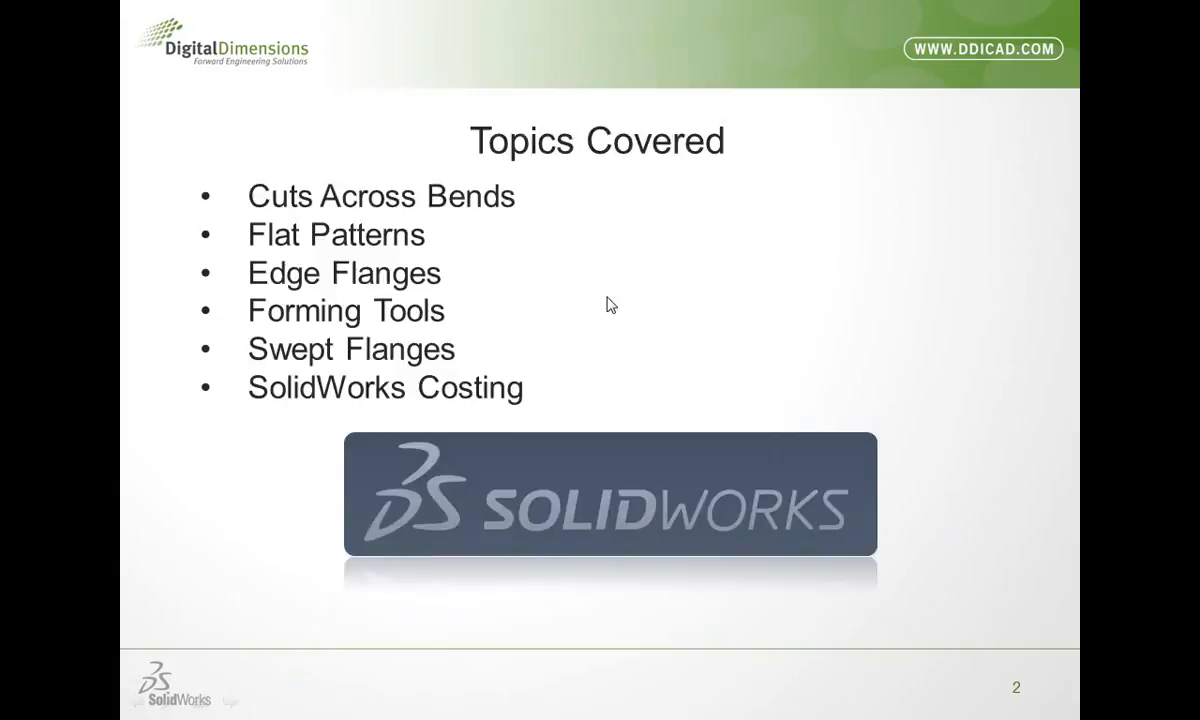
pyautogui.click(607, 297)
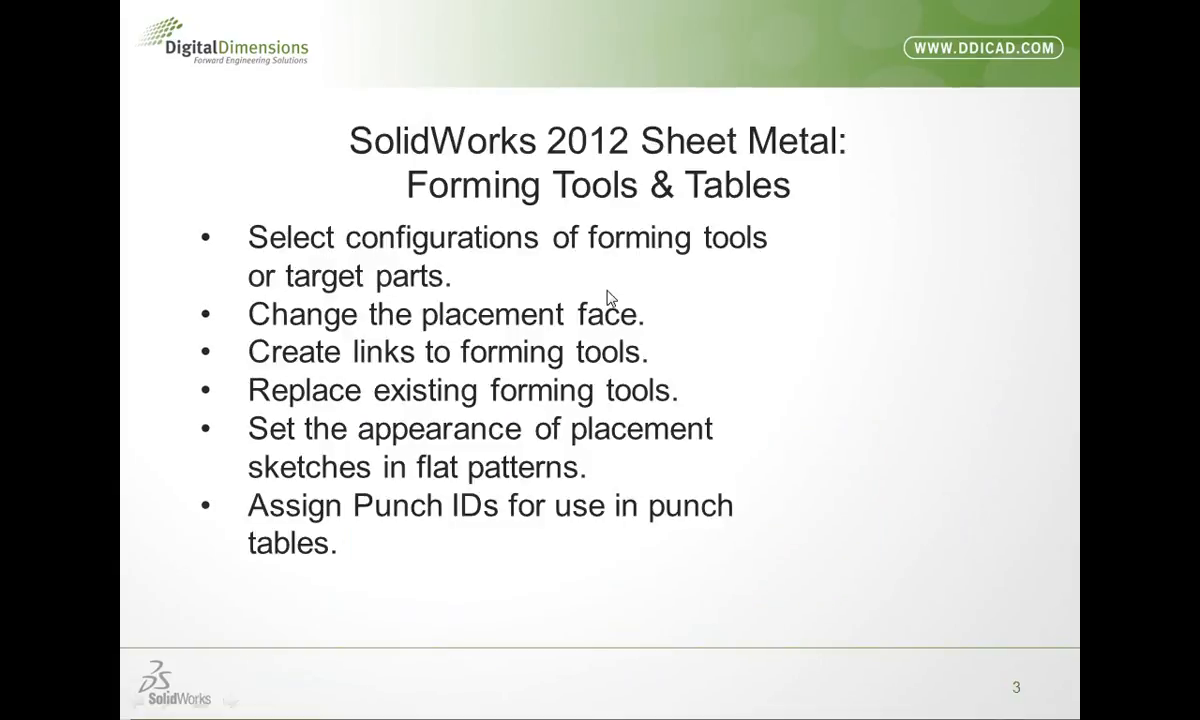
pyautogui.click(607, 288)
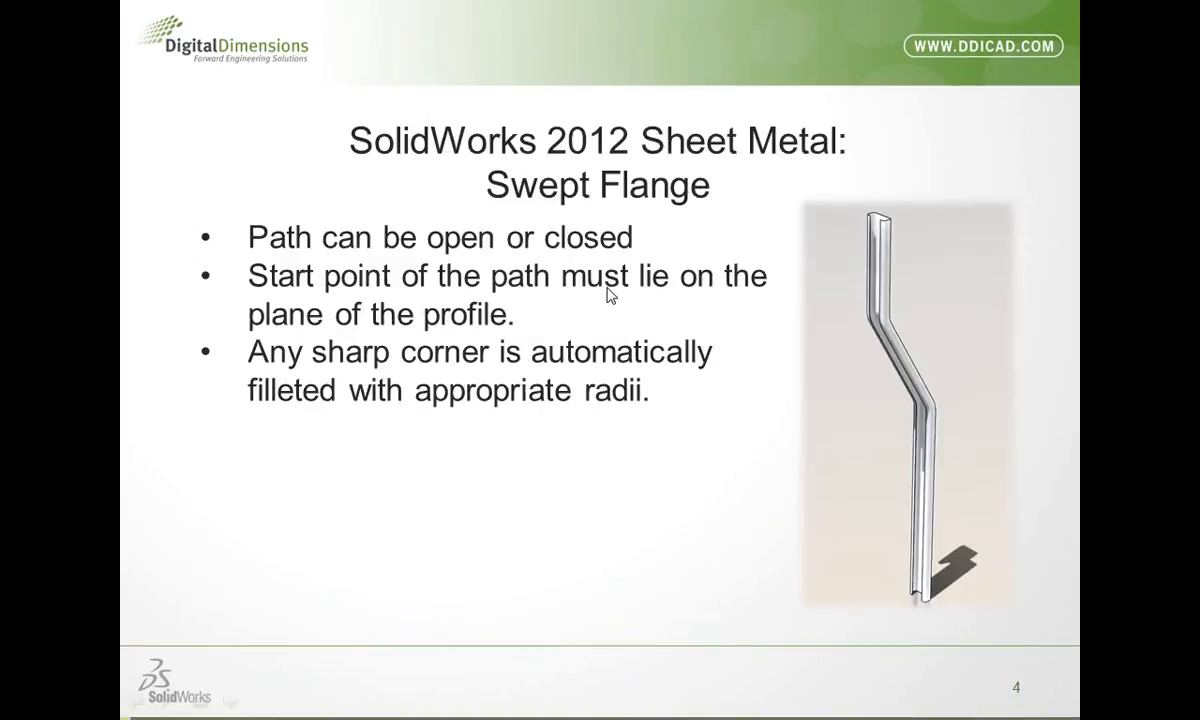
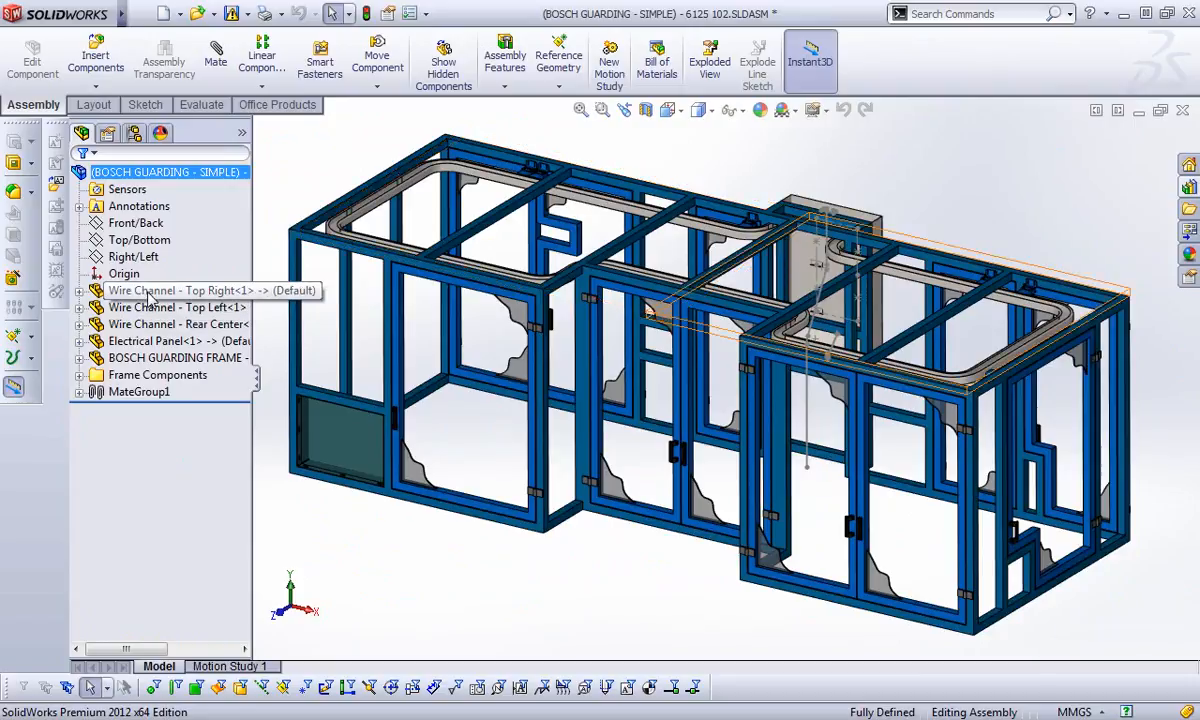
# Open the Wire Channel - Rear Center part from the guarding assembly and examine the dimensions of its path sketch, Sketch1
pyautogui.click(155, 325)
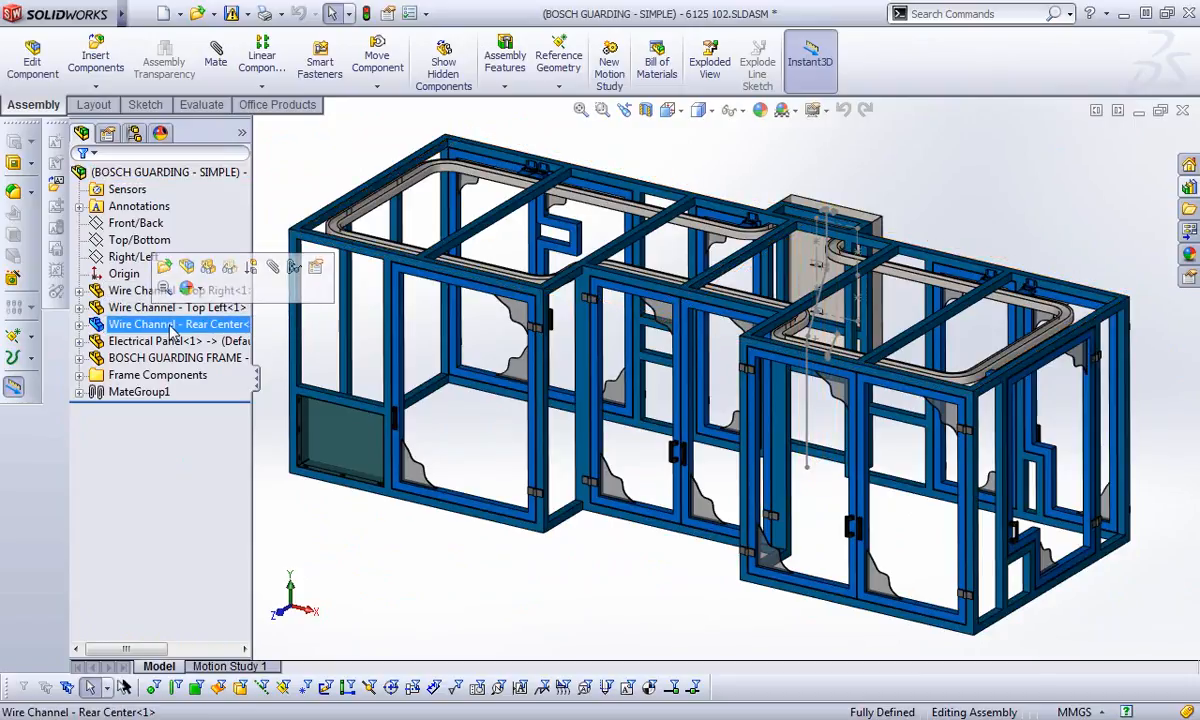
pyautogui.click(164, 266)
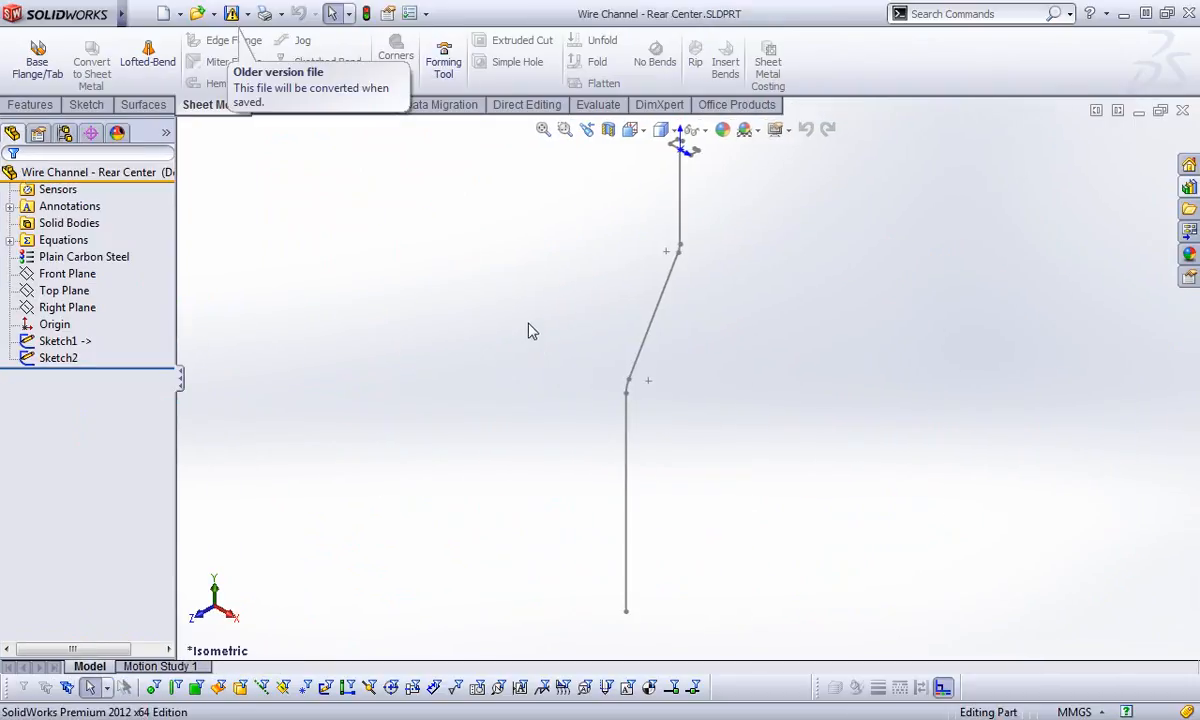
pyautogui.click(60, 341)
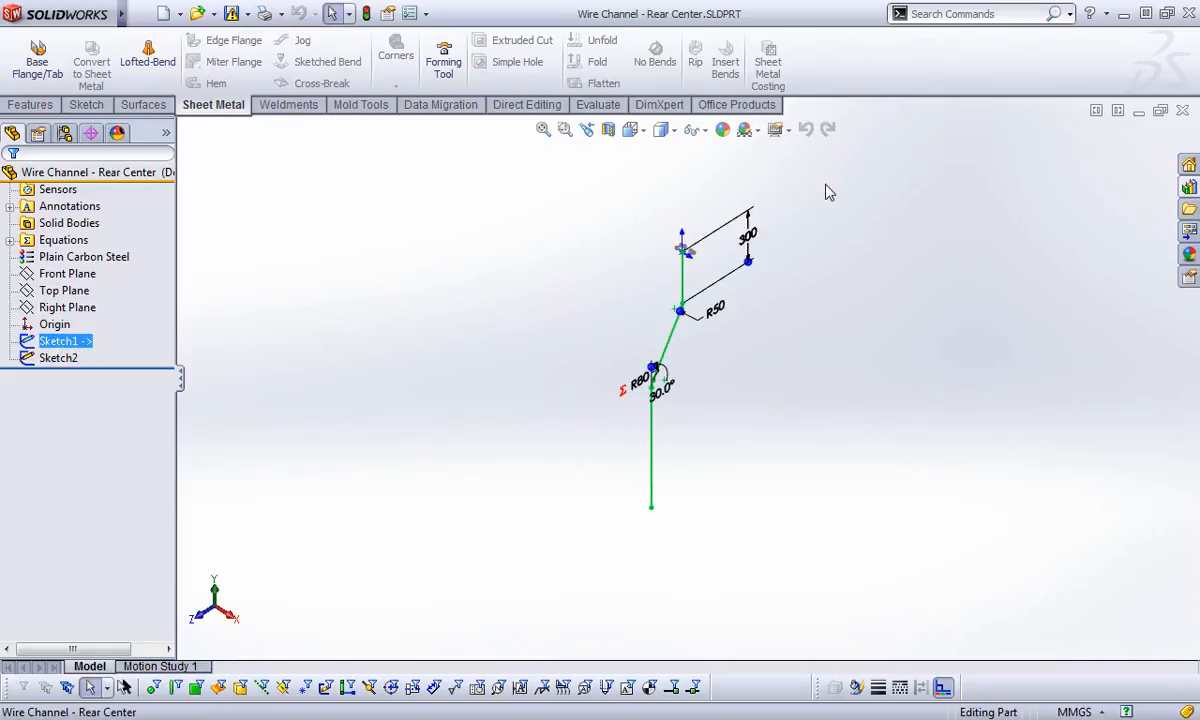
pyautogui.scroll(-5, 684, 264)
pyautogui.moveTo(768, 422); pyautogui.dragTo(731, 407, button='middle')
pyautogui.scroll(3, 755, 457)
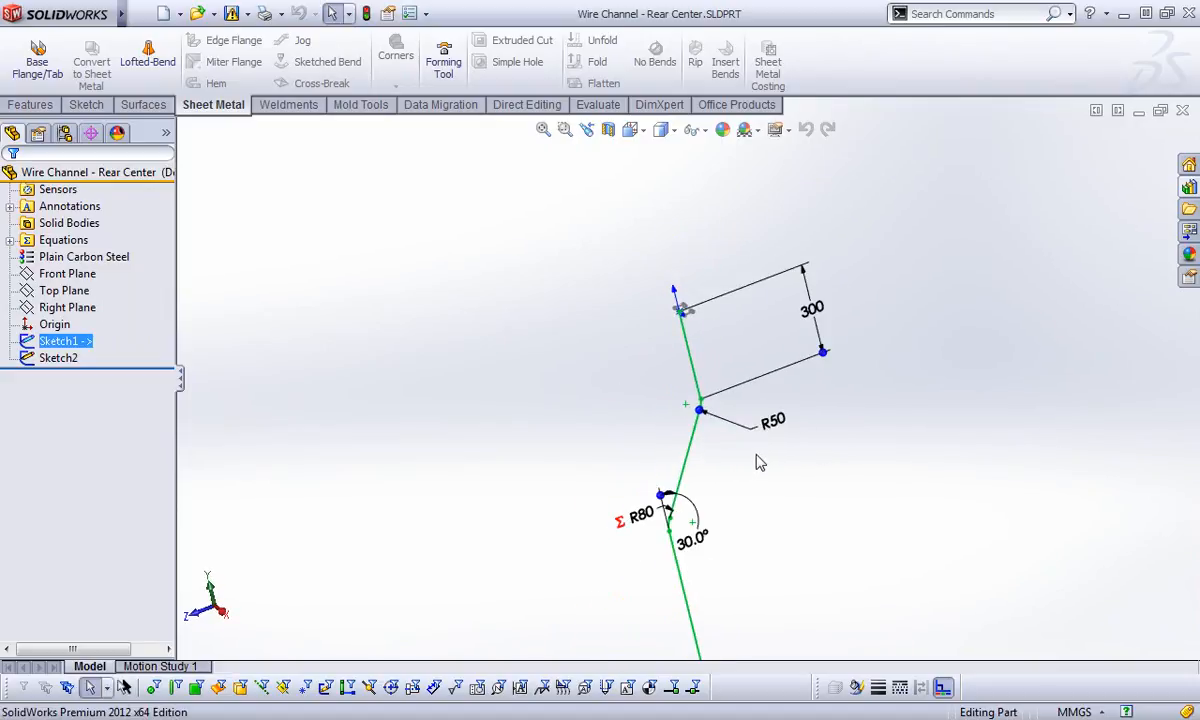
# Examine the dimensions and open shape of the channel's profile sketch, Sketch2, at the upper end of the path
pyautogui.click(466, 250)
pyautogui.click(58, 358)
pyautogui.moveTo(544, 300); pyautogui.dragTo(616, 396, button='middle')
pyautogui.moveTo(777, 340)
pyautogui.mouseDown(button='middle')
pyautogui.moveTo(714, 437)
pyautogui.moveTo(666, 366)
pyautogui.mouseUp(button='middle')
pyautogui.scroll(-4, 660, 315)
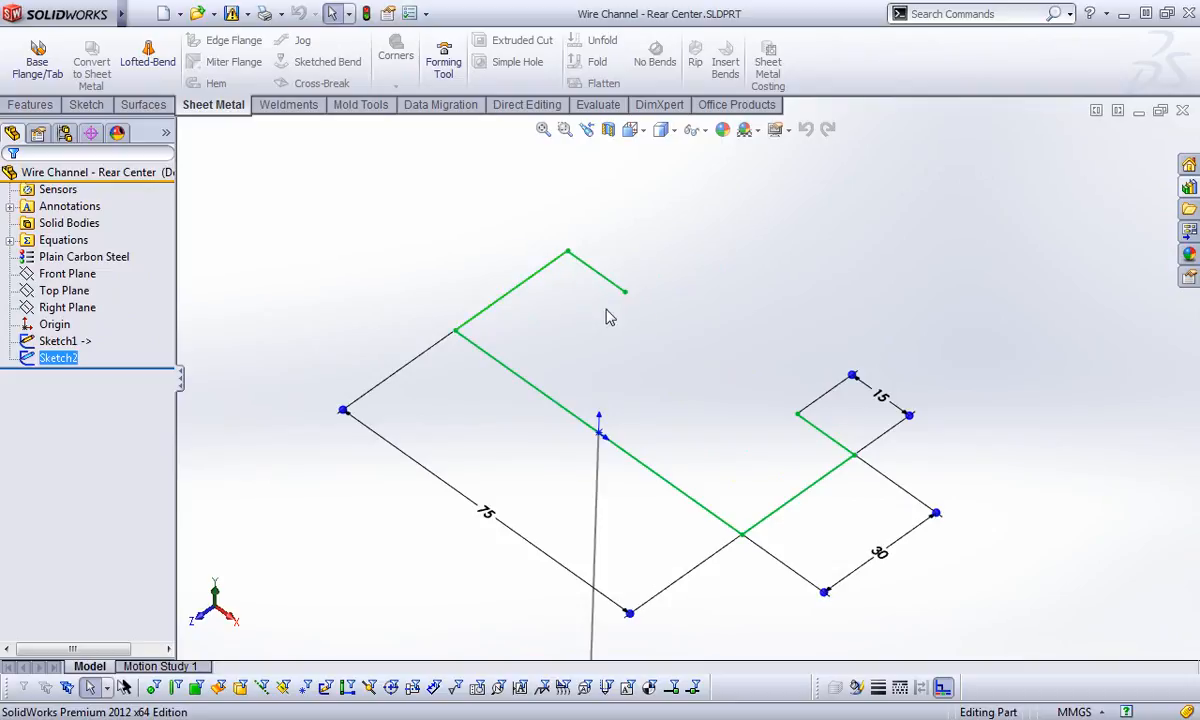
pyautogui.click(541, 305)
pyautogui.scroll(5, 700, 225)
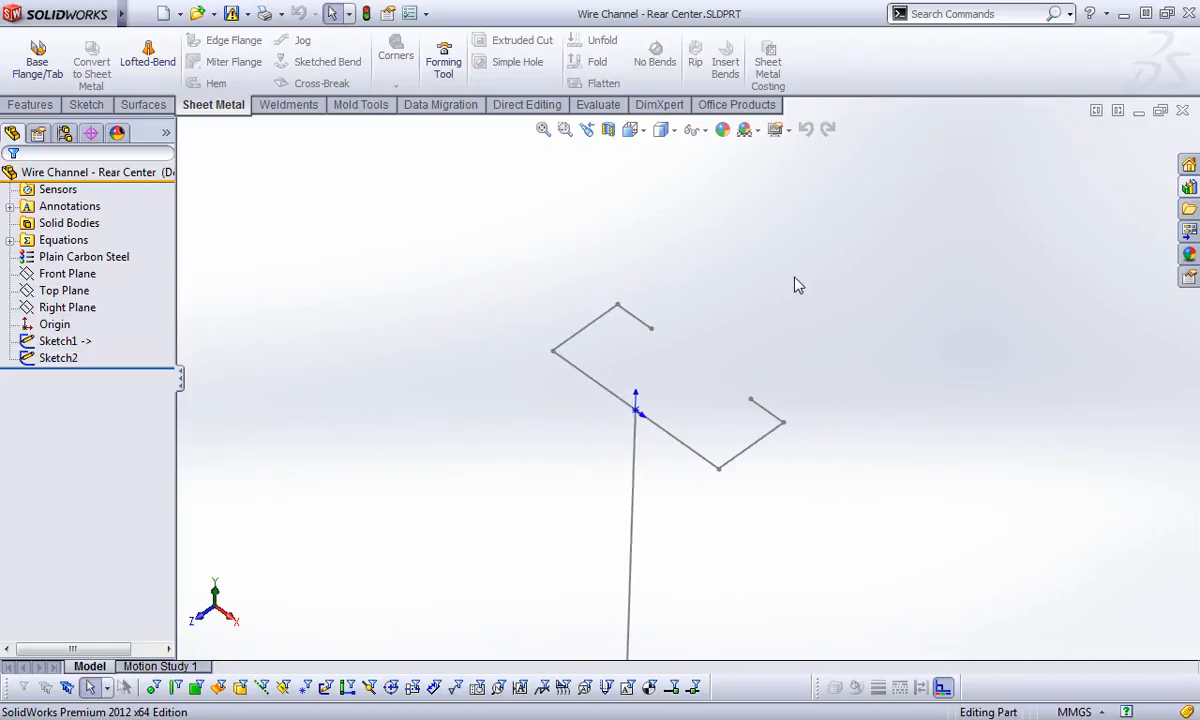
pyautogui.press('f')
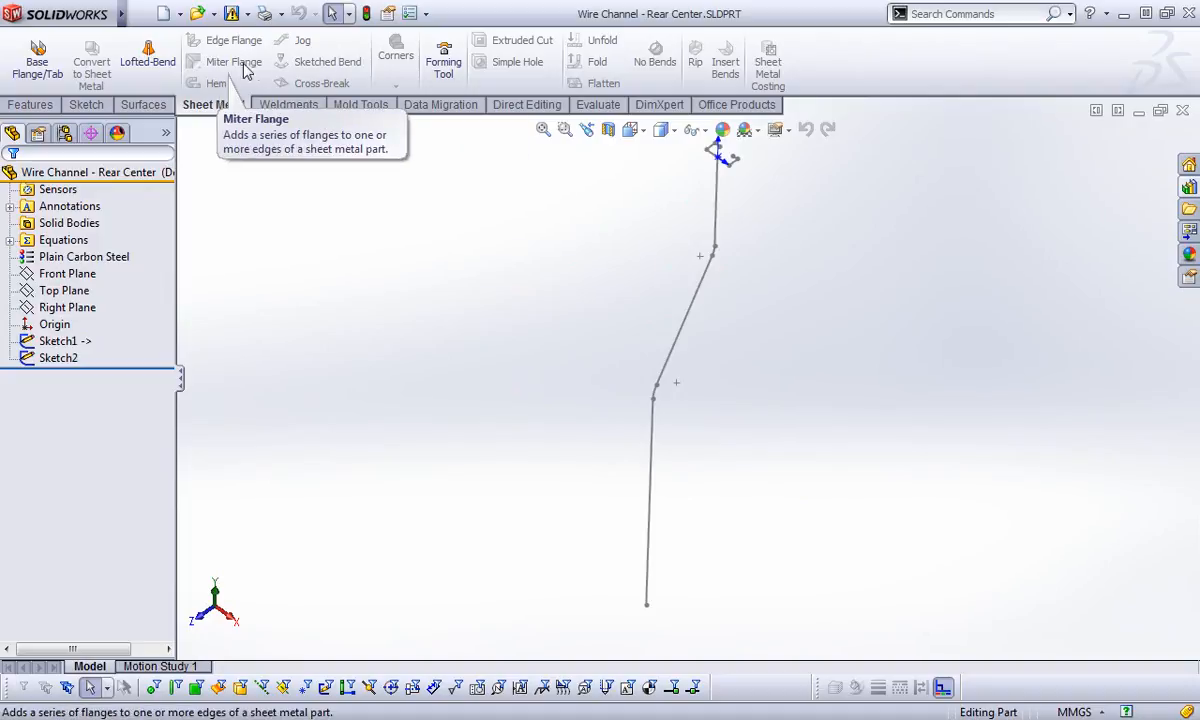
# Look up the Swept Flange command among the customizable Sheet Metal commands, leaving the customization unchanged
pyautogui.rightClick(206, 104)
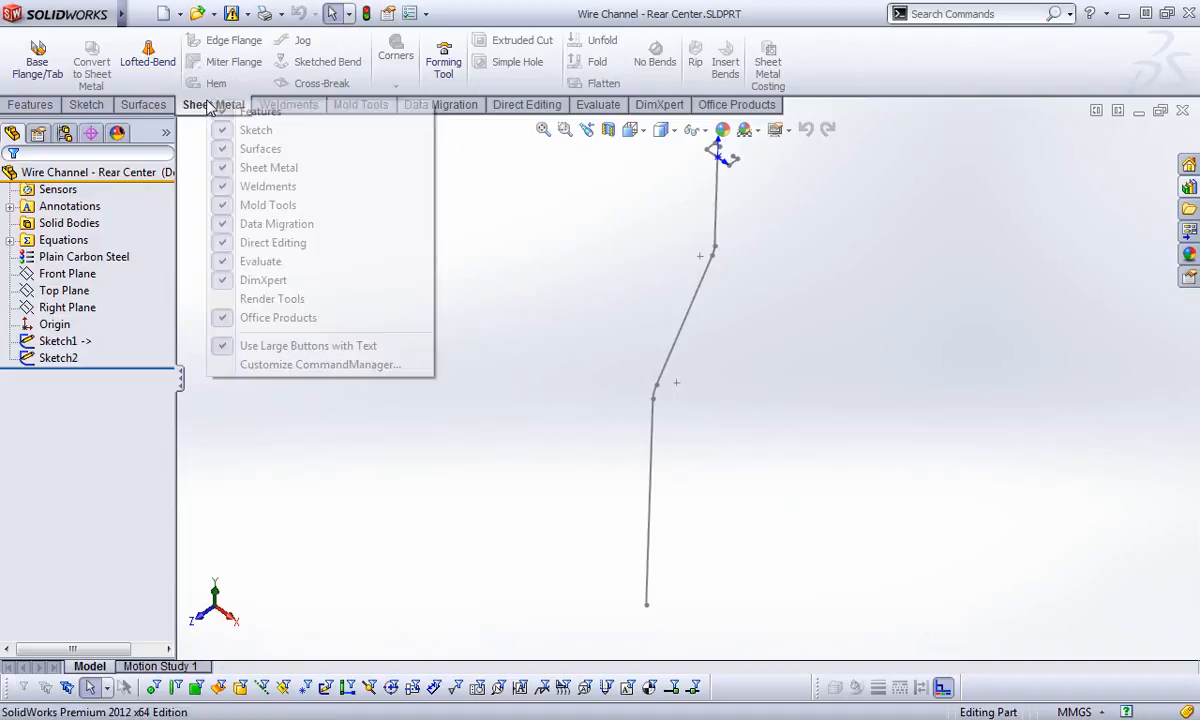
pyautogui.click(250, 366)
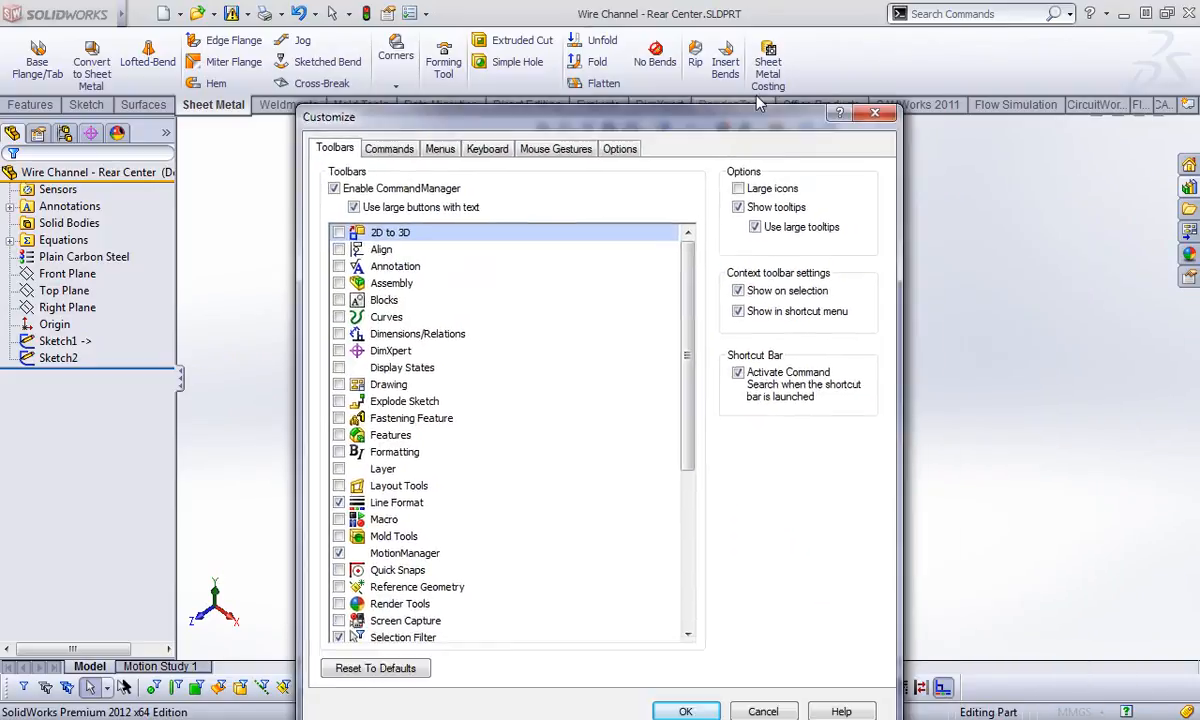
pyautogui.moveTo(687, 104); pyautogui.dragTo(900, 27)
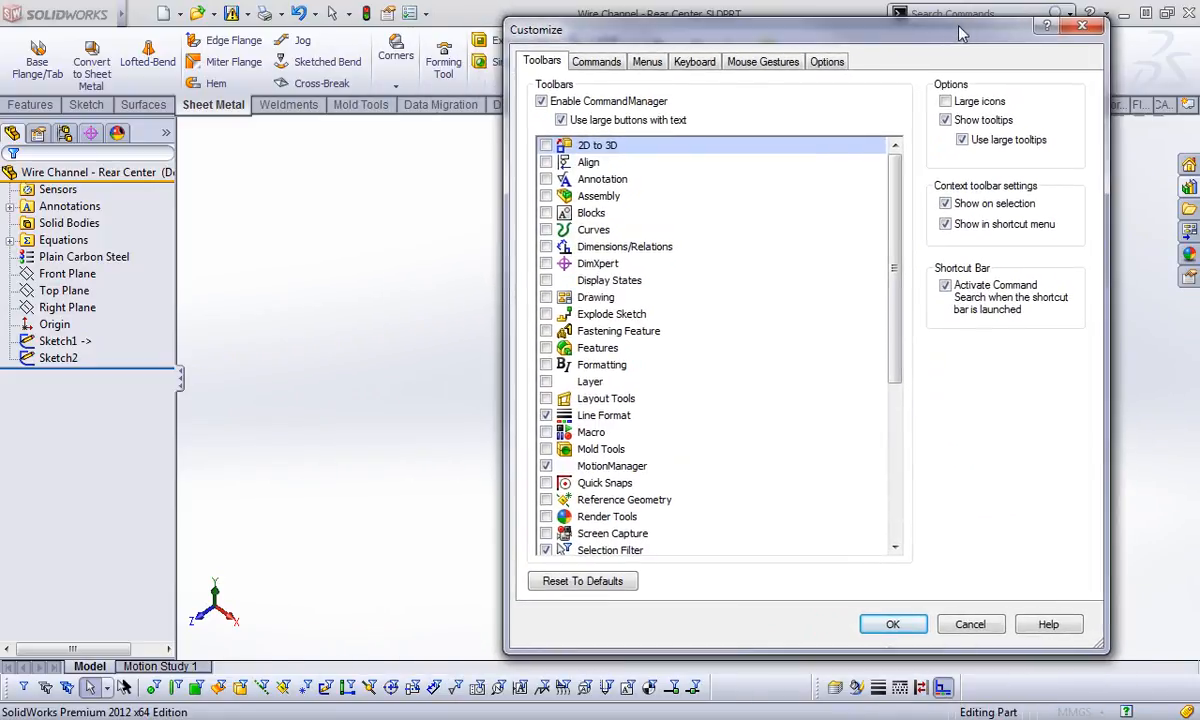
pyautogui.click(598, 62)
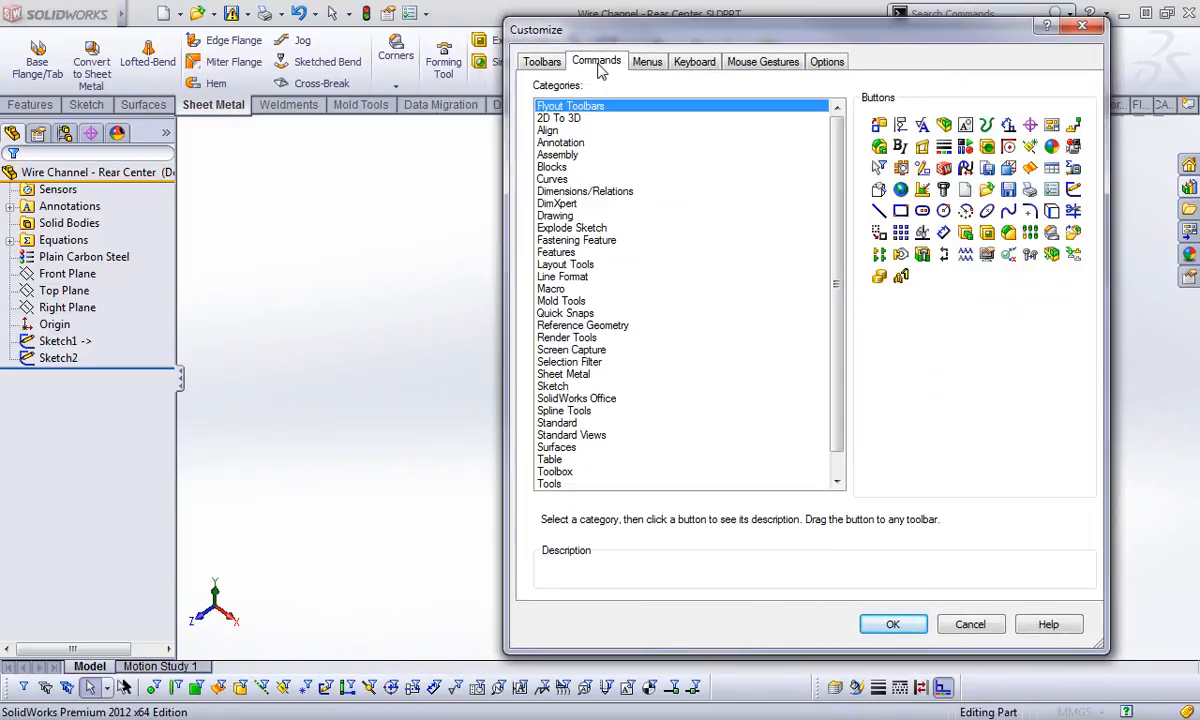
pyautogui.click(560, 375)
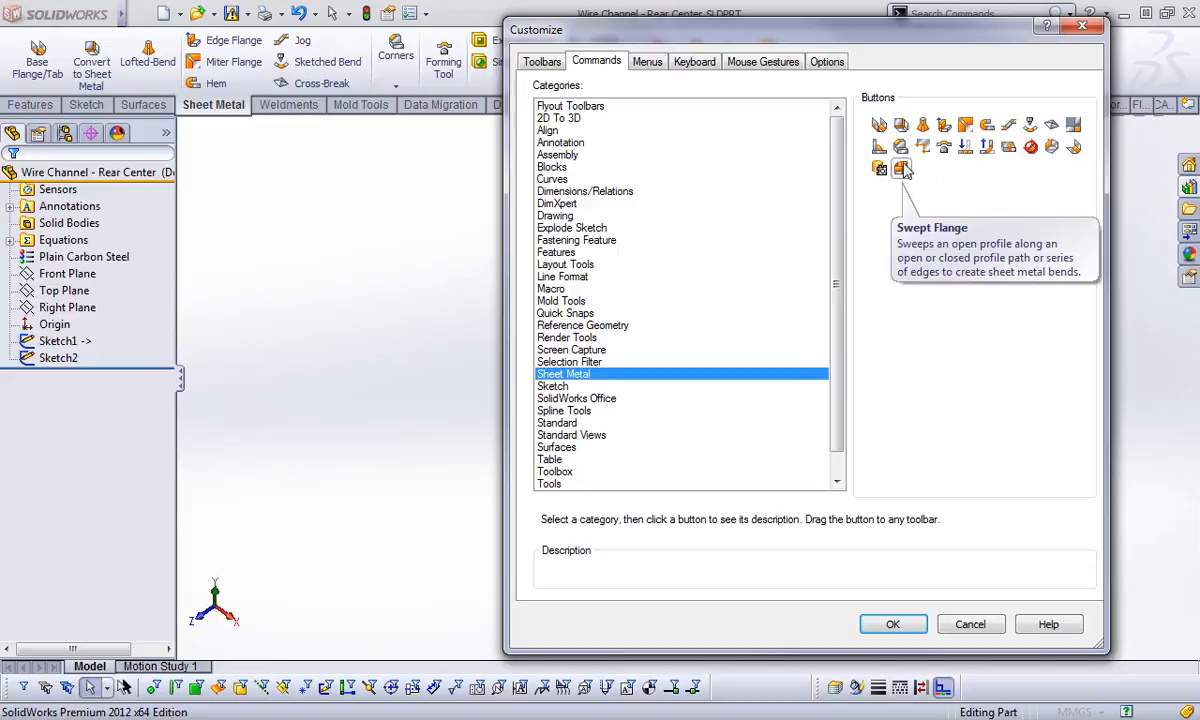
pyautogui.click(971, 626)
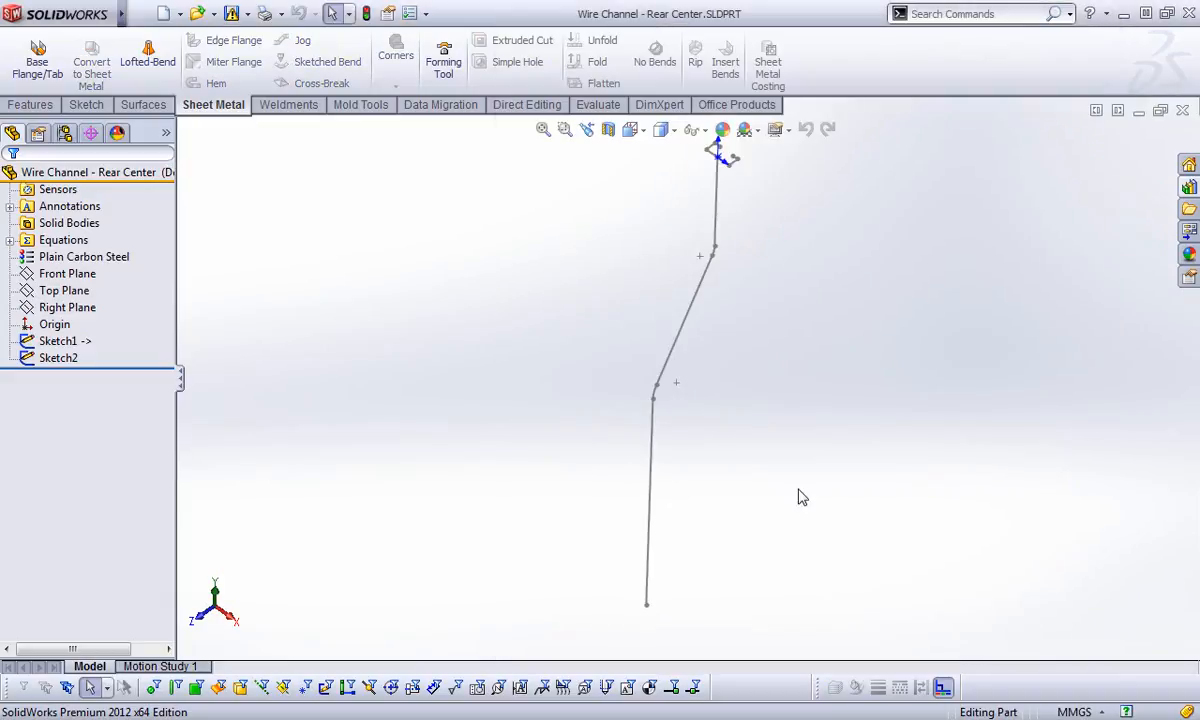
# Start a Swept Flange and use the open channel sketch, Sketch2, as its profile
pyautogui.click(243, 14)
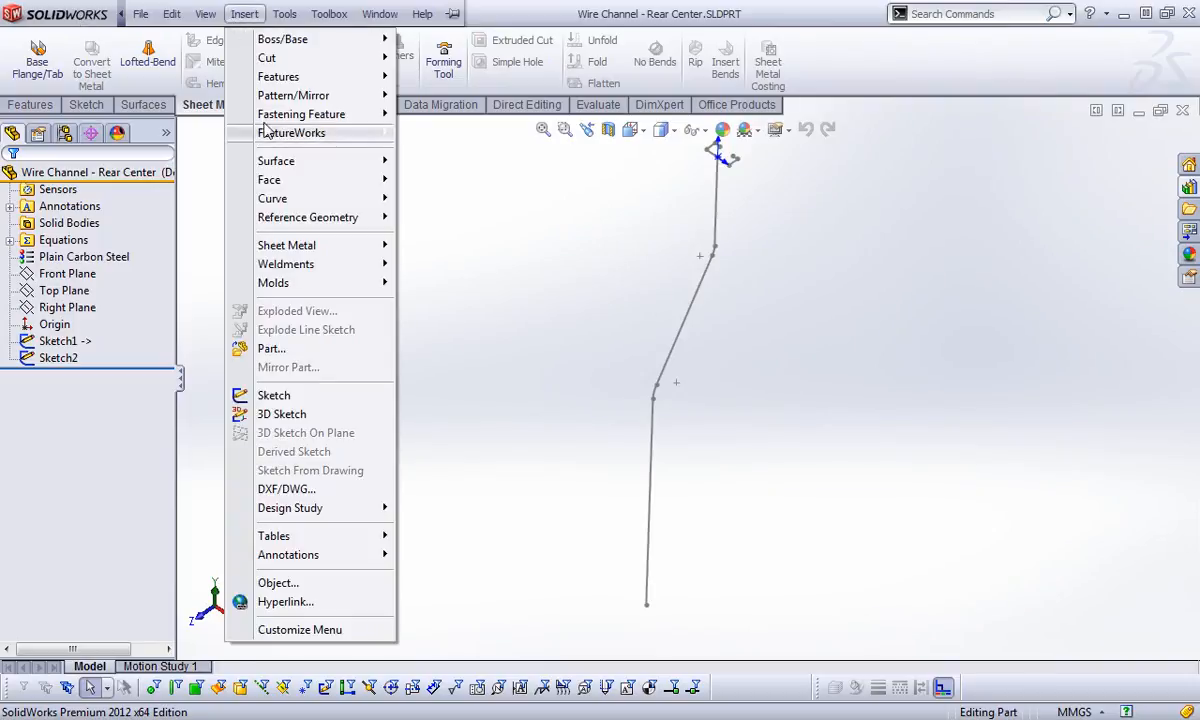
pyautogui.moveTo(260, 244)
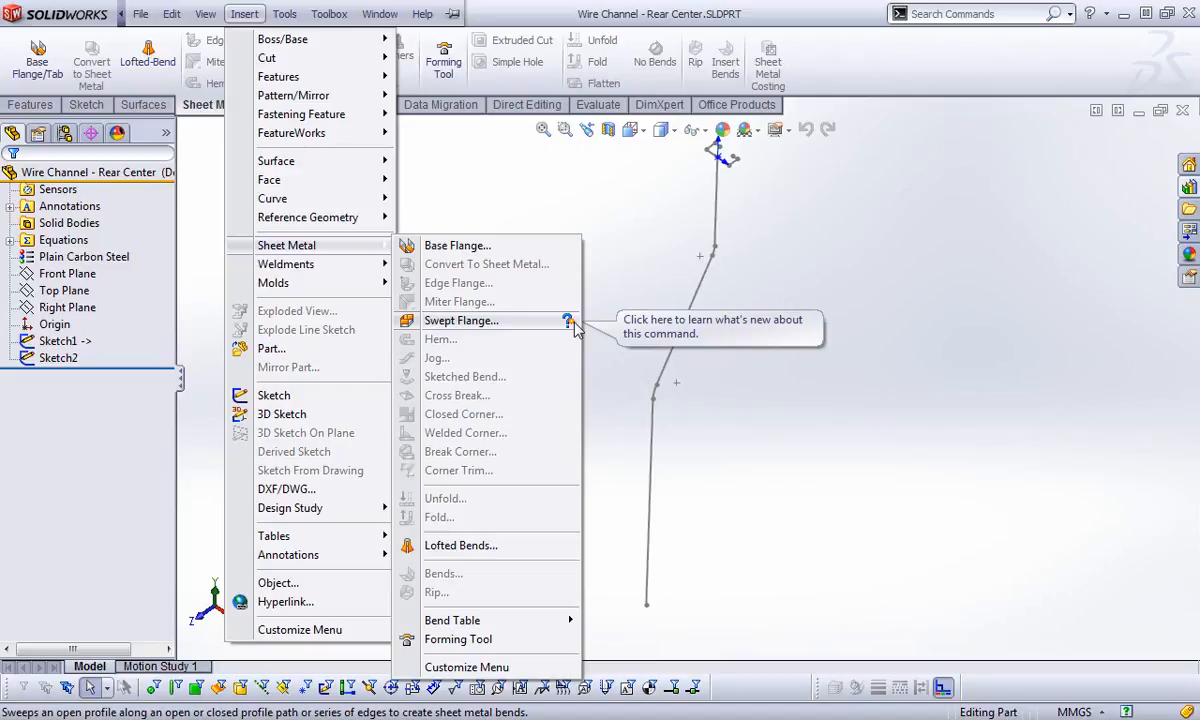
pyautogui.click(474, 321)
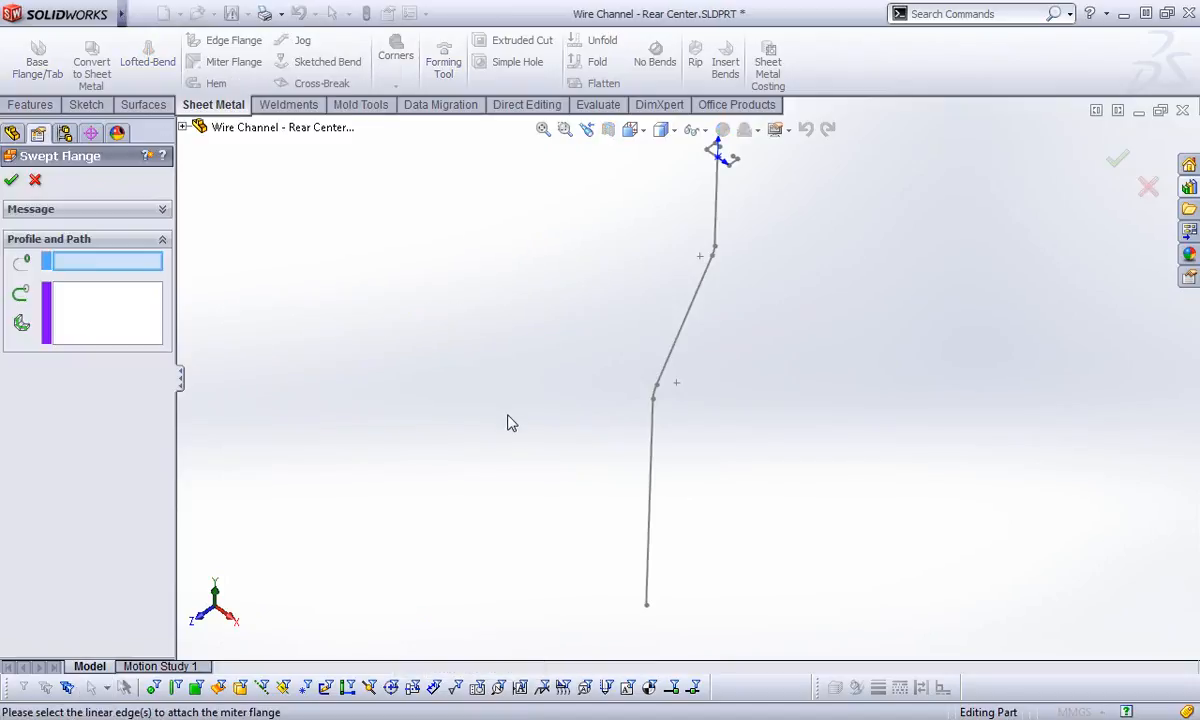
pyautogui.click(106, 208)
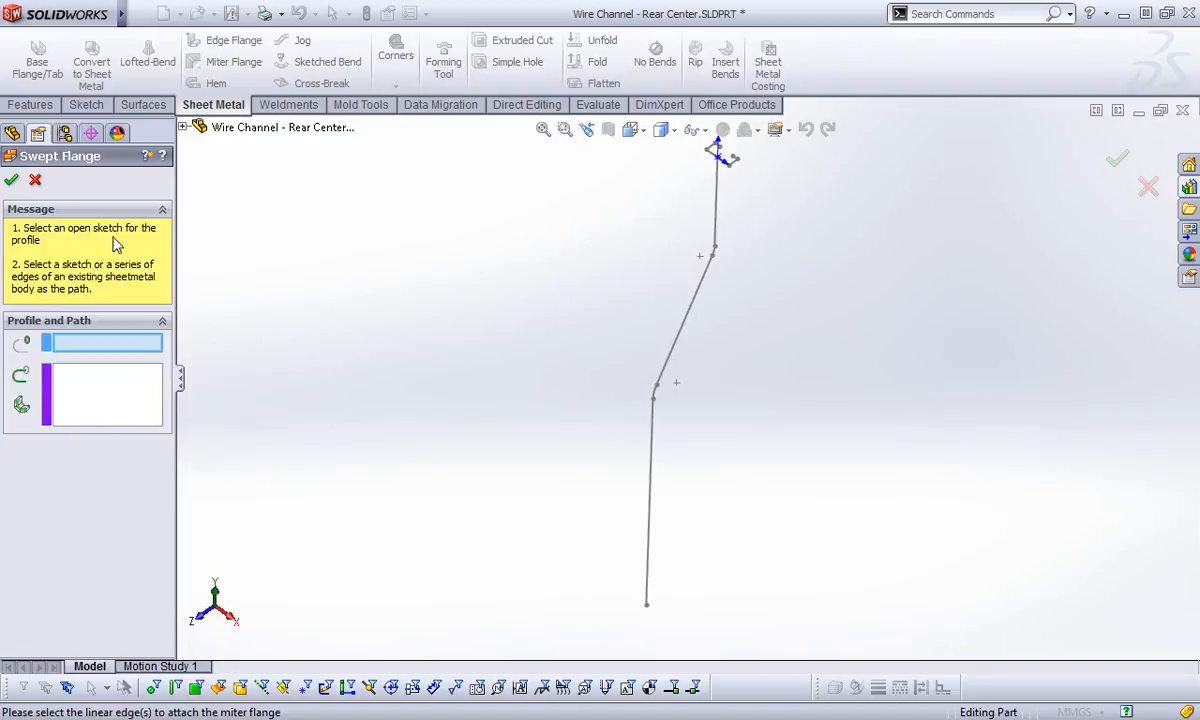
pyautogui.scroll(-3, 560, 240)
pyautogui.click(725, 266)
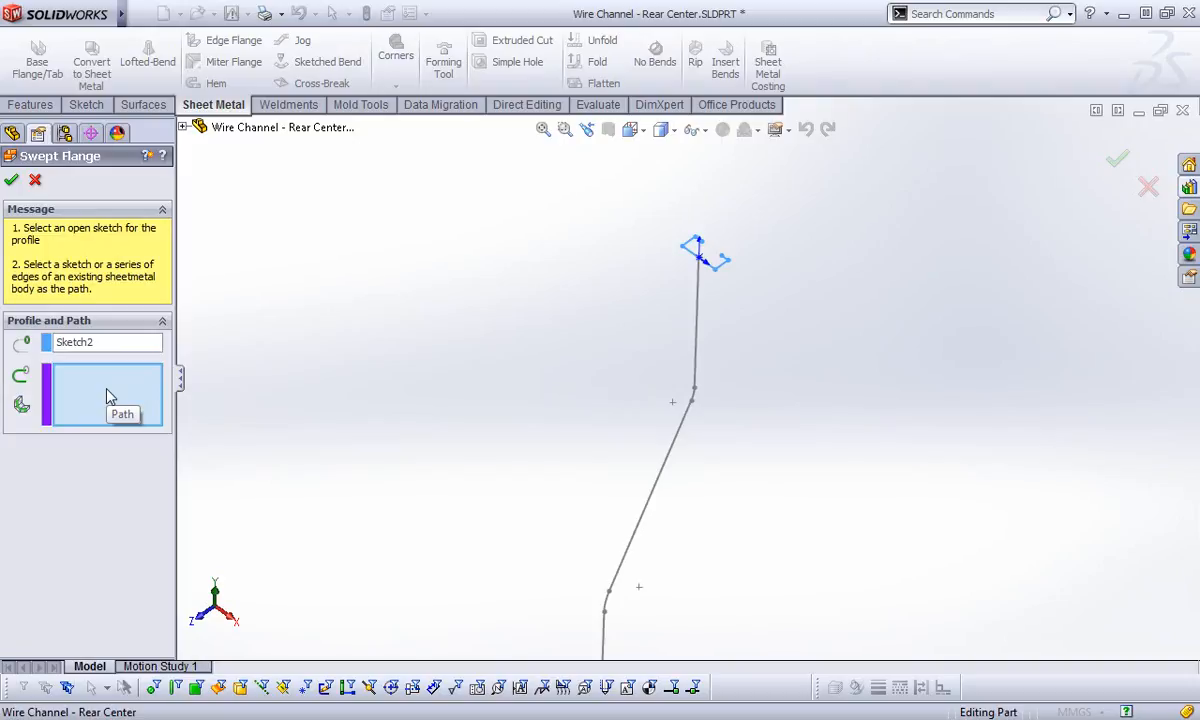
# Use the long bent sketch, Sketch1, as the swept flange's path and enable Flatten along path
pyautogui.scroll(3, 660, 440)
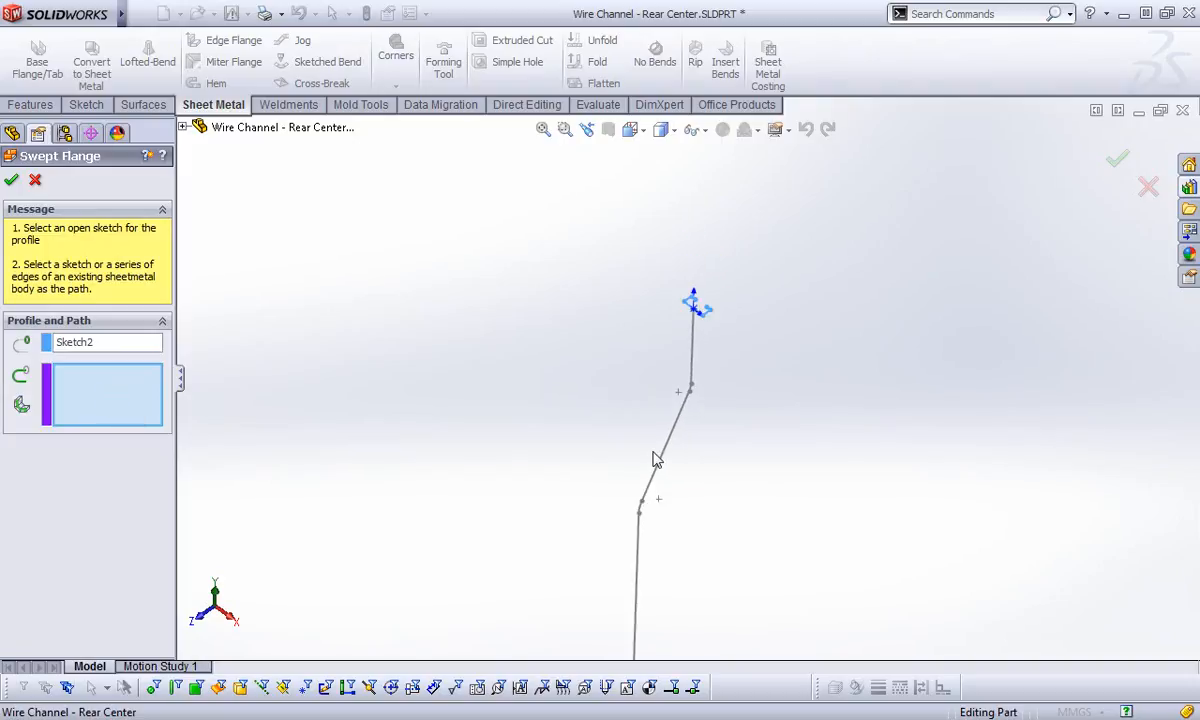
pyautogui.click(694, 348)
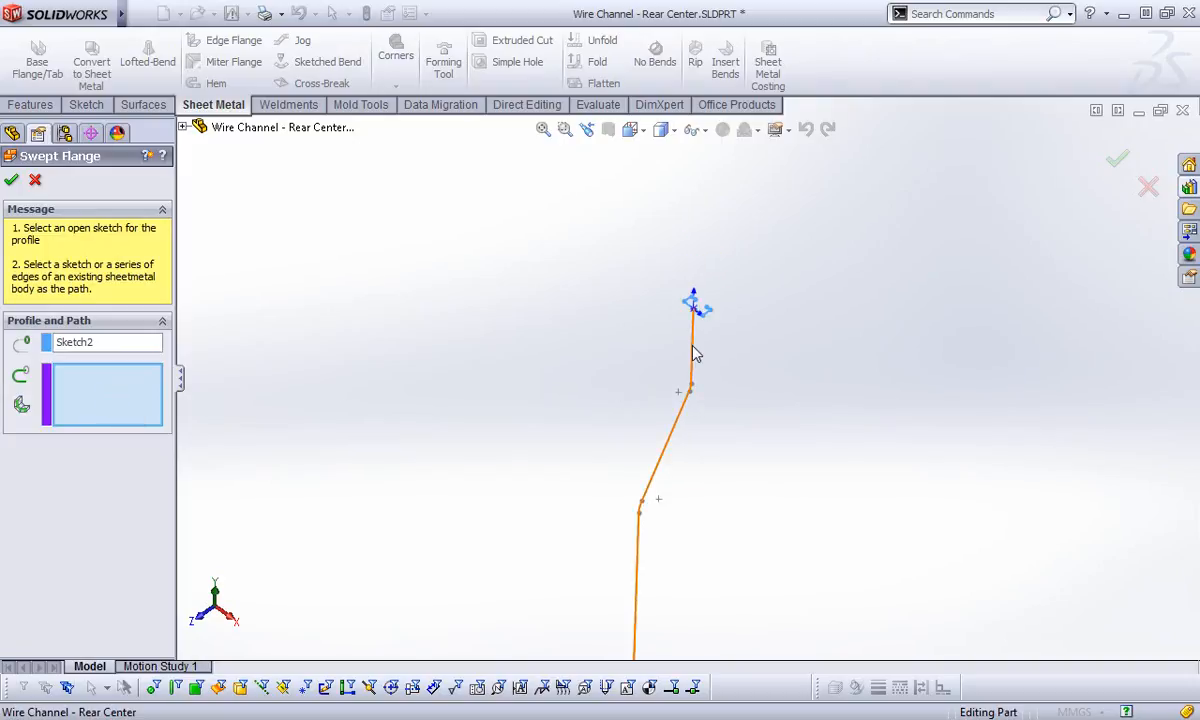
pyautogui.moveTo(681, 507); pyautogui.dragTo(710, 375, button='middle')
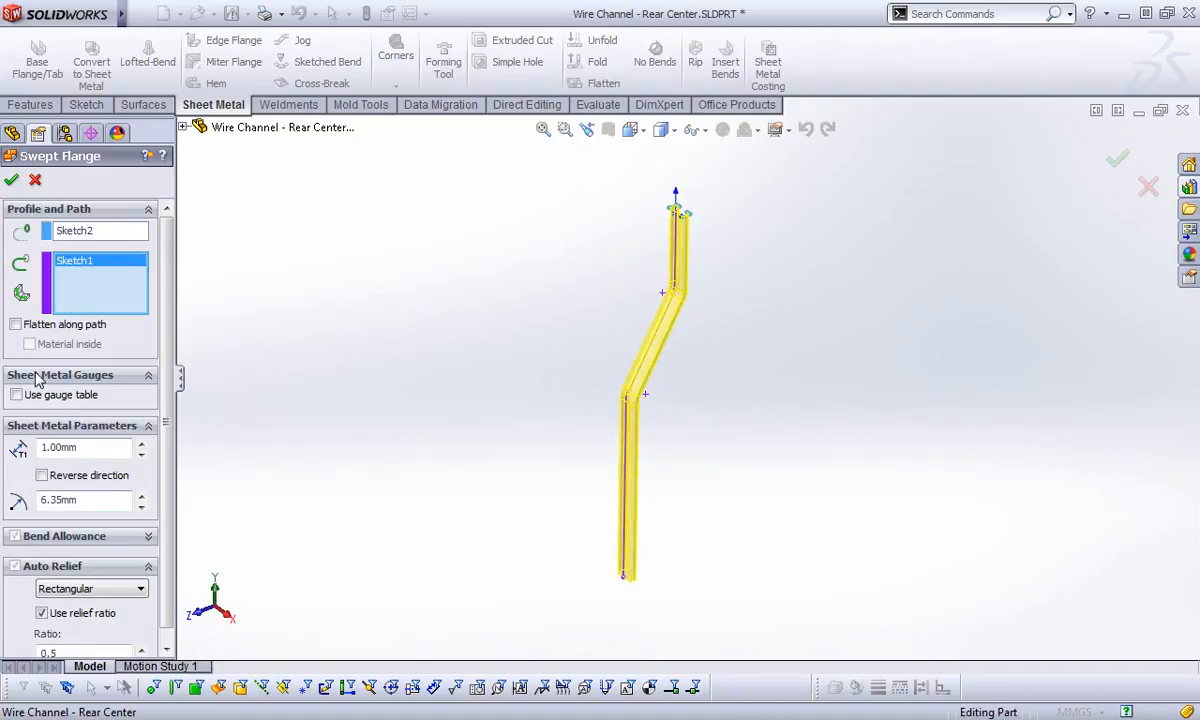
pyautogui.click(15, 325)
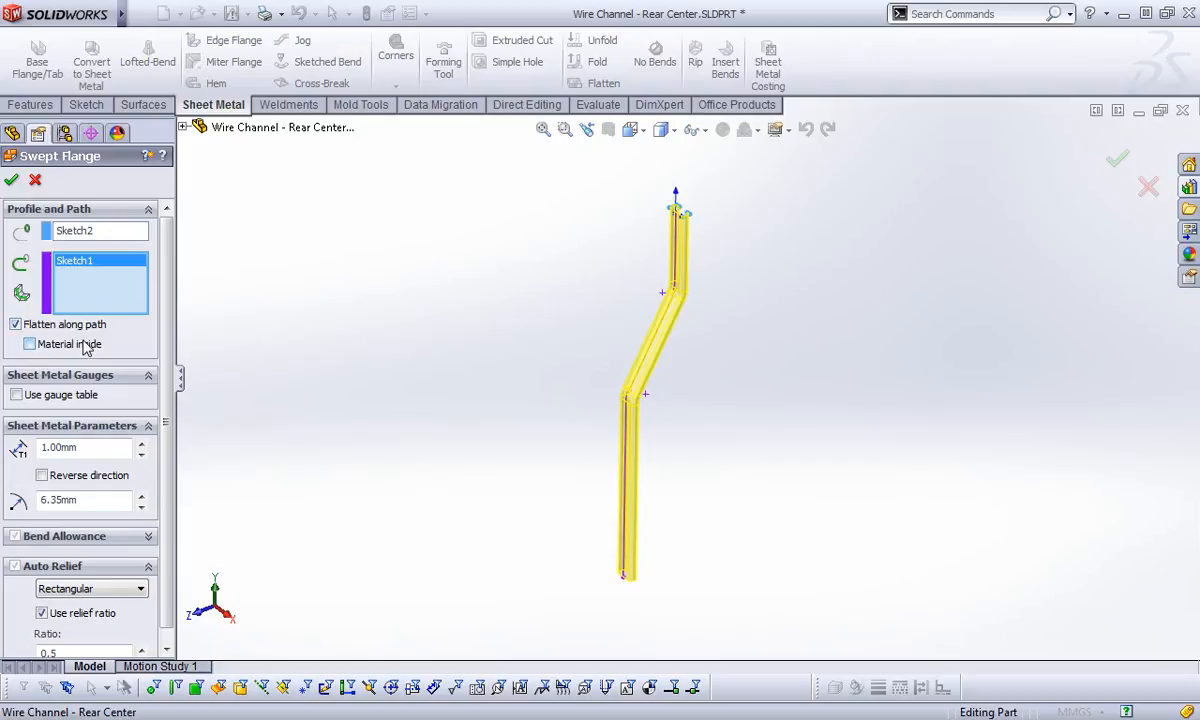
# Try the Material inside option while examining the flange preview at the channel's upper end
pyautogui.click(565, 129)
pyautogui.moveTo(664, 201); pyautogui.dragTo(724, 270)
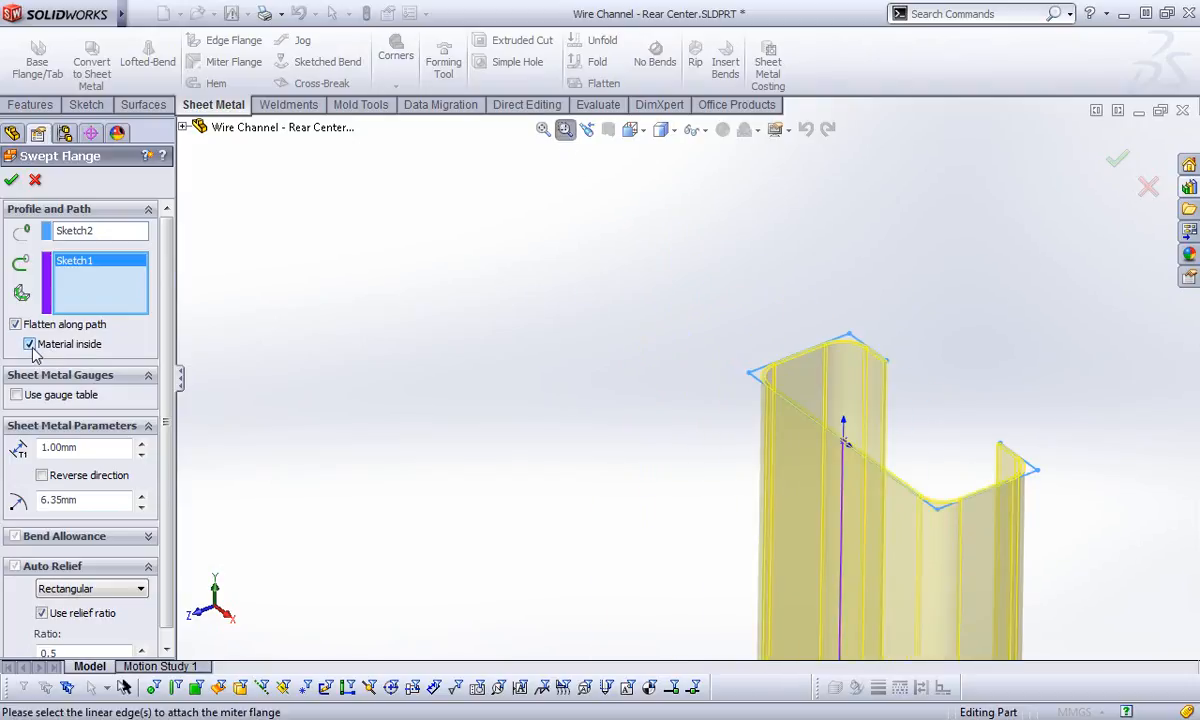
pyautogui.click(38, 345)
pyautogui.scroll(-1, 25, 370)
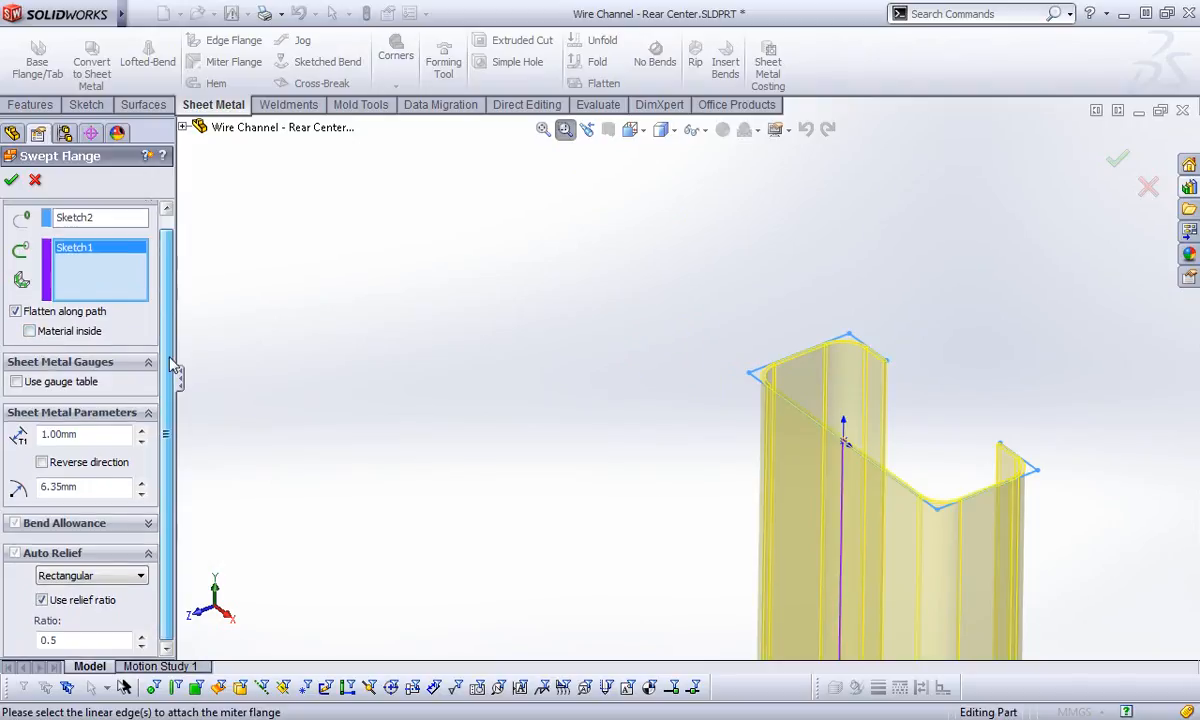
# Try the gauge table and Reverse direction options and look over the auto relief types, leaving these settings unchanged
pyautogui.click(16, 382)
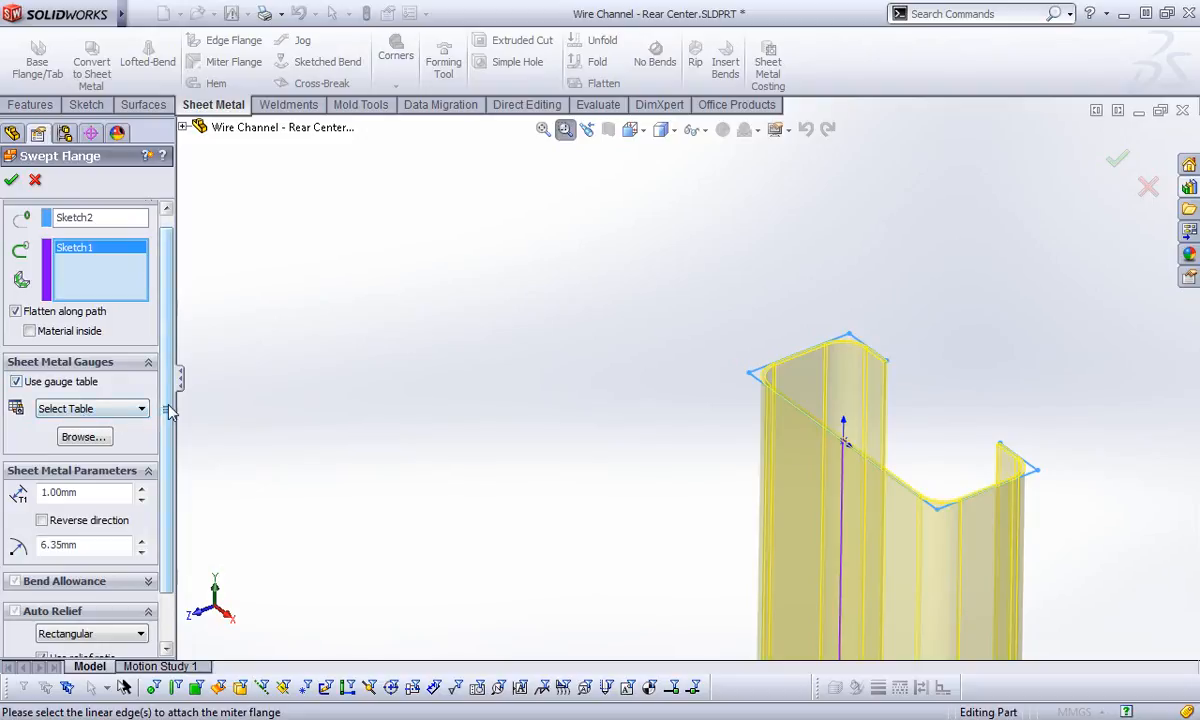
pyautogui.click(18, 383)
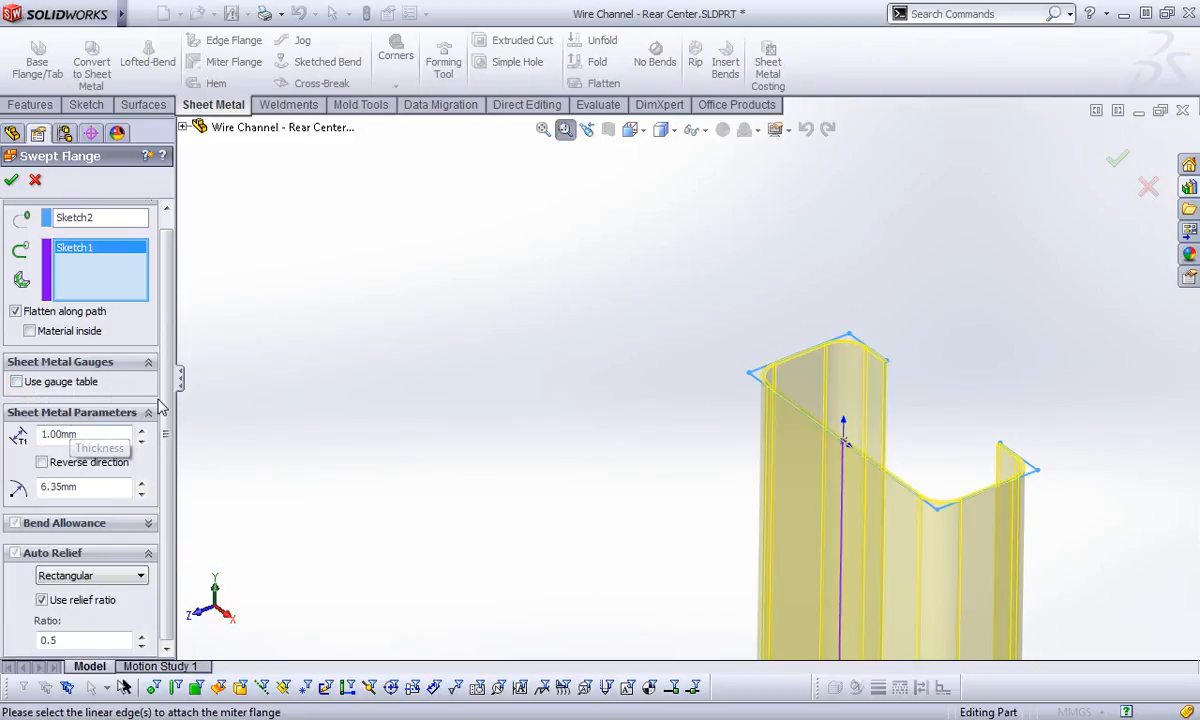
pyautogui.click(43, 464)
pyautogui.click(42, 463)
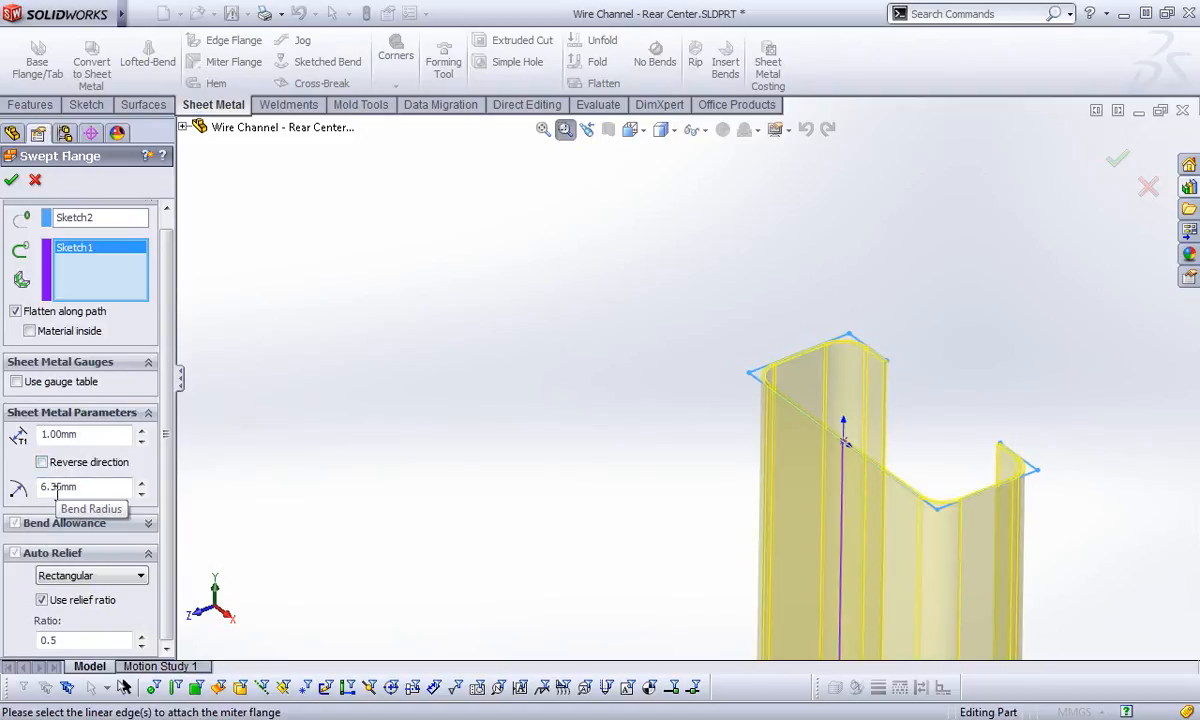
pyautogui.click(115, 577)
pyautogui.click(114, 580)
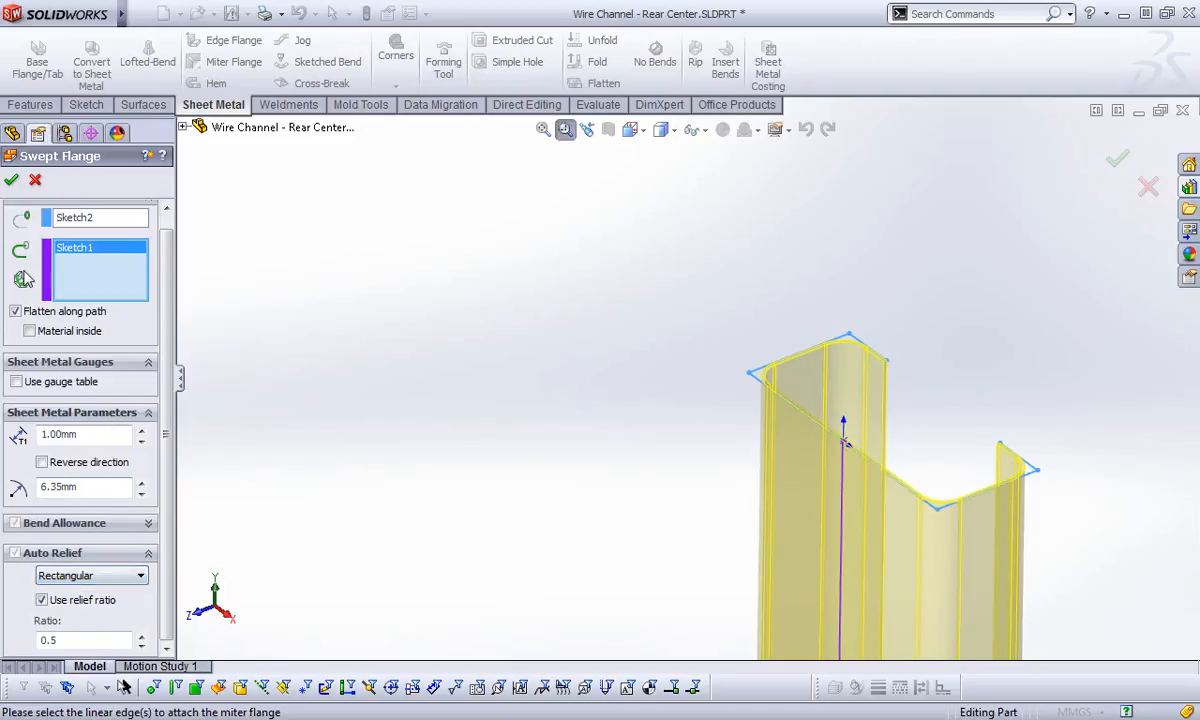
# Create the swept flange with the current thickness and bend radius, and examine the channel from its closed and open sides
pyautogui.click(12, 181)
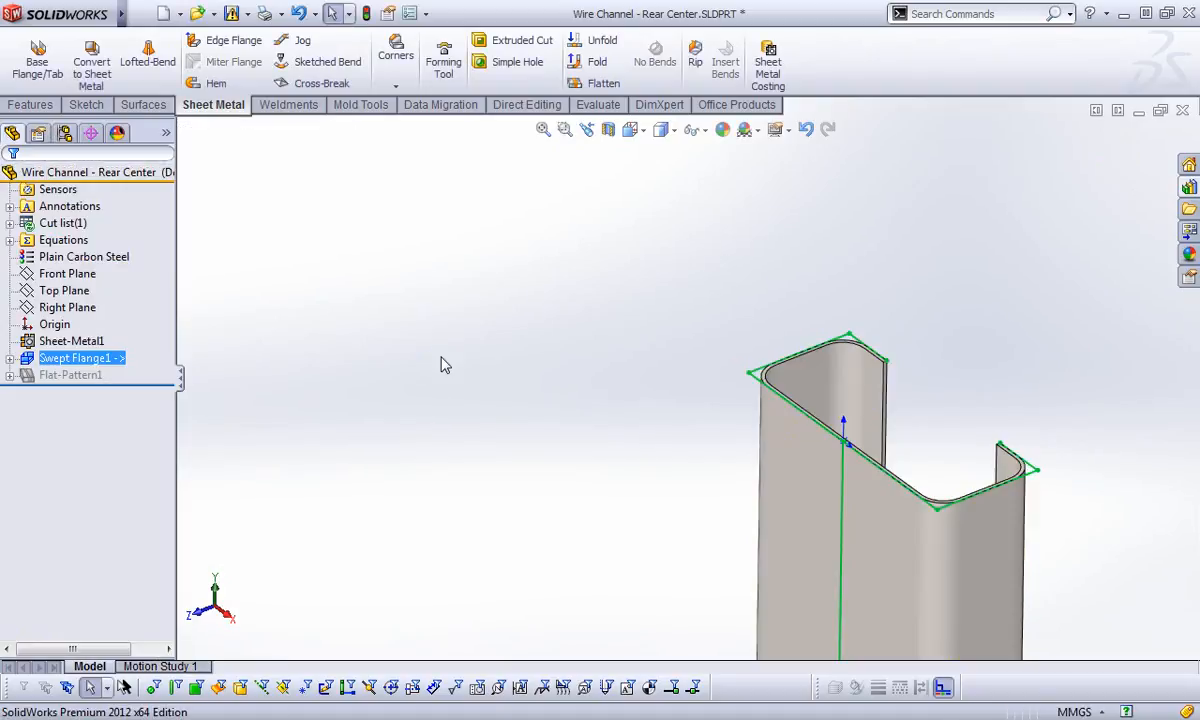
pyautogui.click(543, 129)
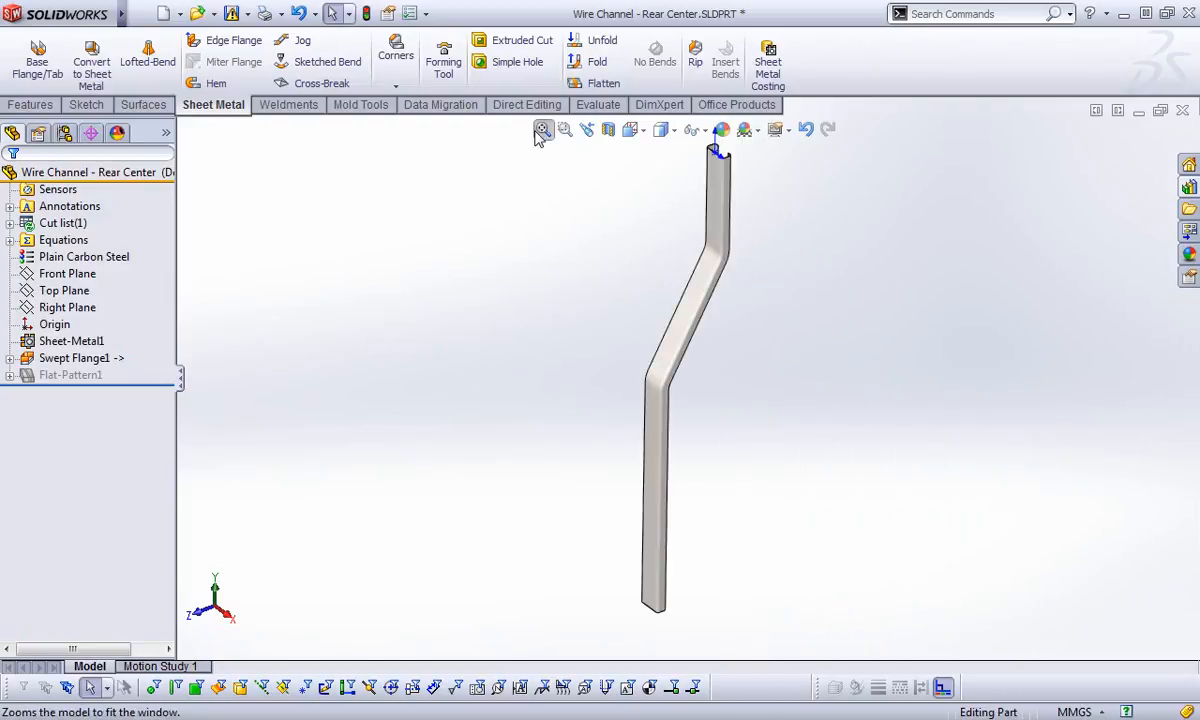
pyautogui.moveTo(771, 384); pyautogui.dragTo(735, 342, button='middle')
pyautogui.scroll(-3, 664, 190)
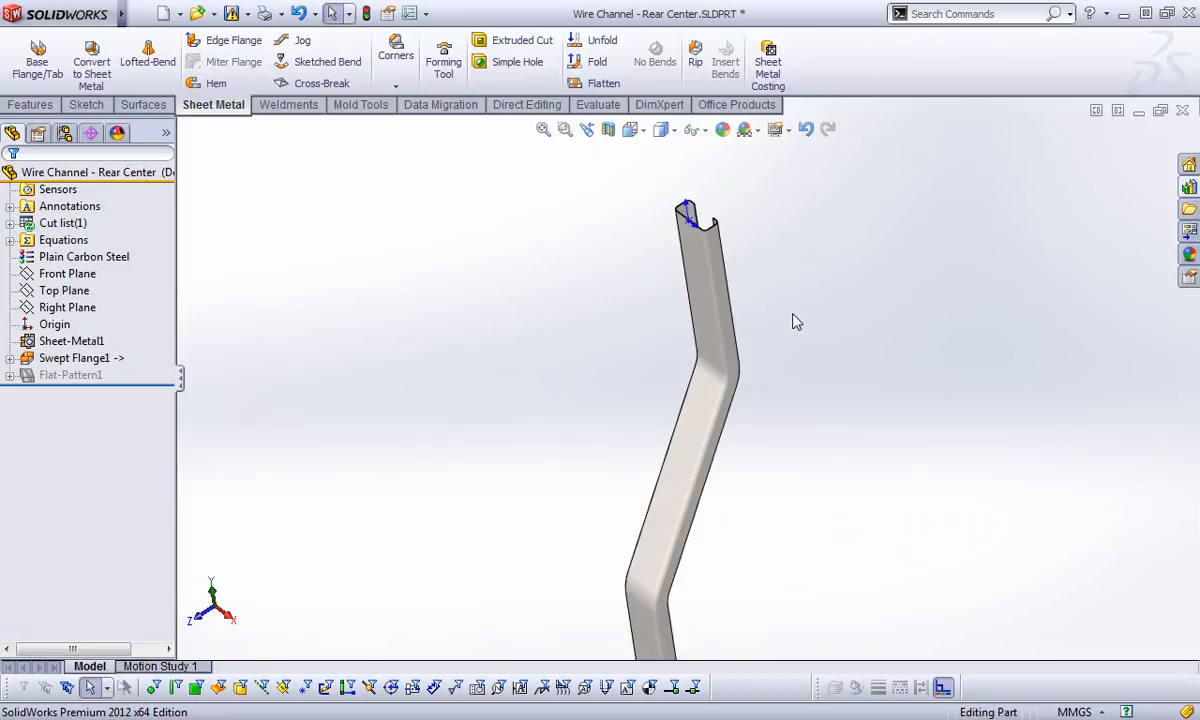
pyautogui.scroll(2, 787, 400)
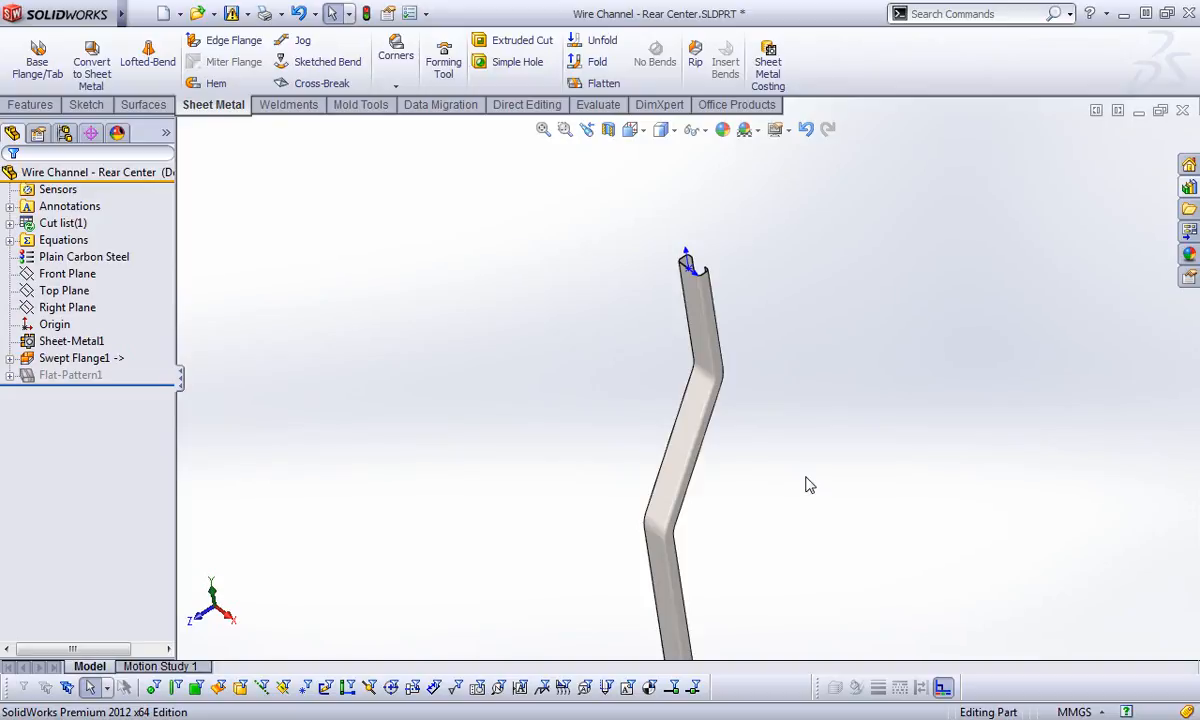
pyautogui.moveTo(748, 443); pyautogui.dragTo(455, 343, button='middle')
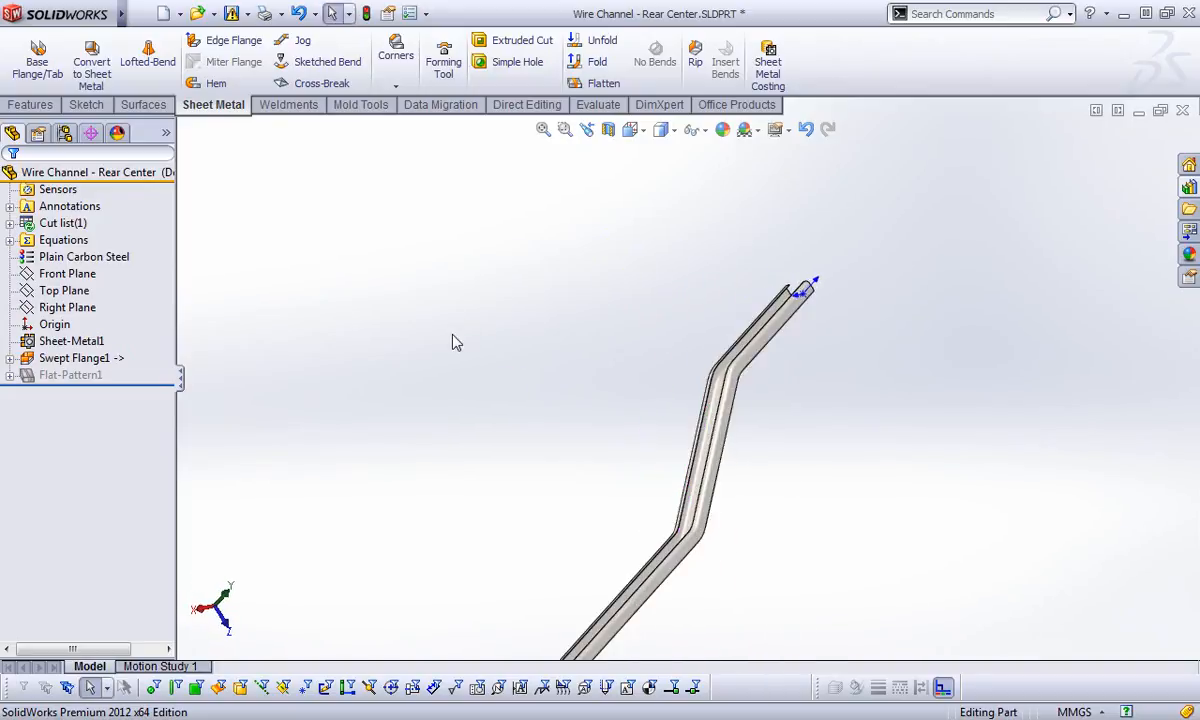
# Try to flatten the wire channel
pyautogui.click(598, 83)
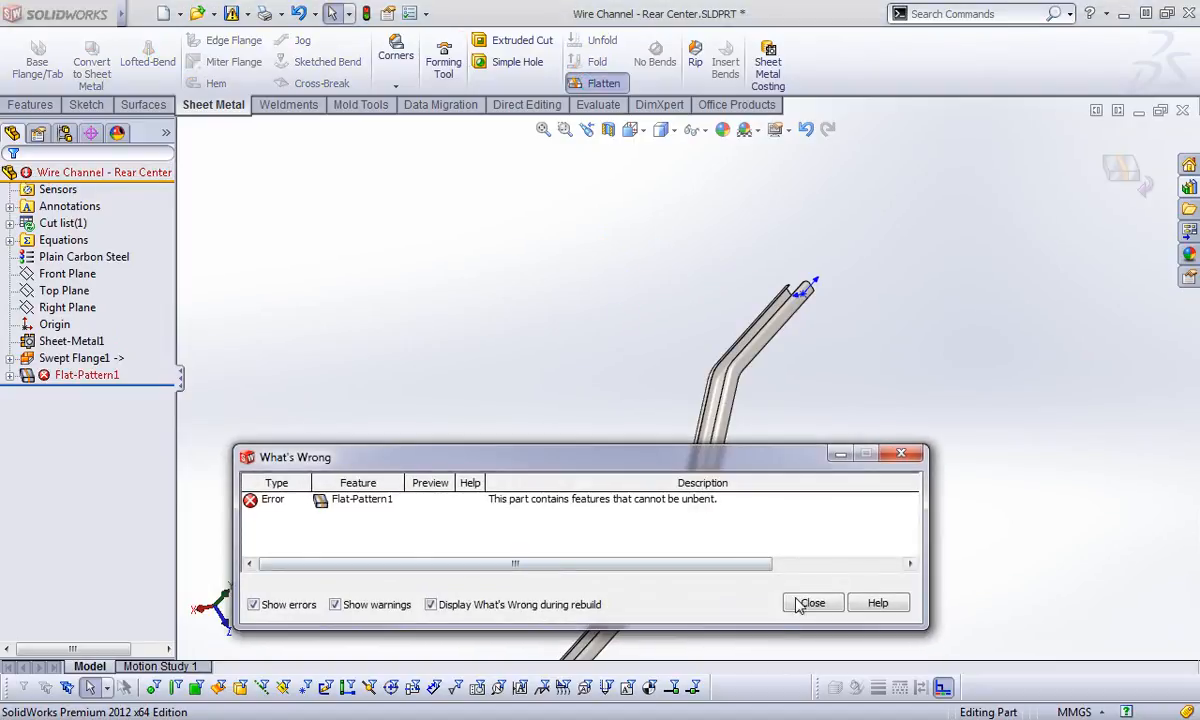
pyautogui.click(812, 603)
pyautogui.moveTo(702, 638); pyautogui.dragTo(997, 222, button='middle')
# Edit Swept Flange1 to turn off Flatten along path
pyautogui.rightClick(62, 358)
pyautogui.click(56, 300)
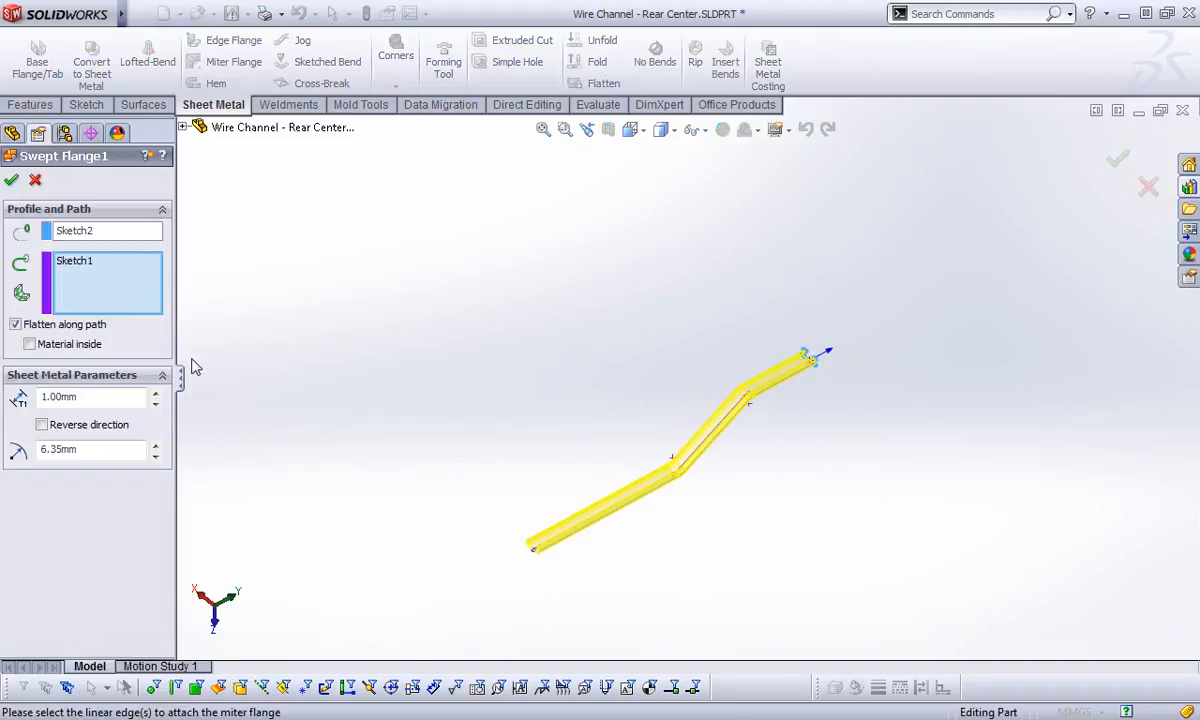
pyautogui.click(15, 324)
pyautogui.click(11, 180)
# Flatten the wire channel and look at its flat pattern in the Front view
pyautogui.click(600, 83)
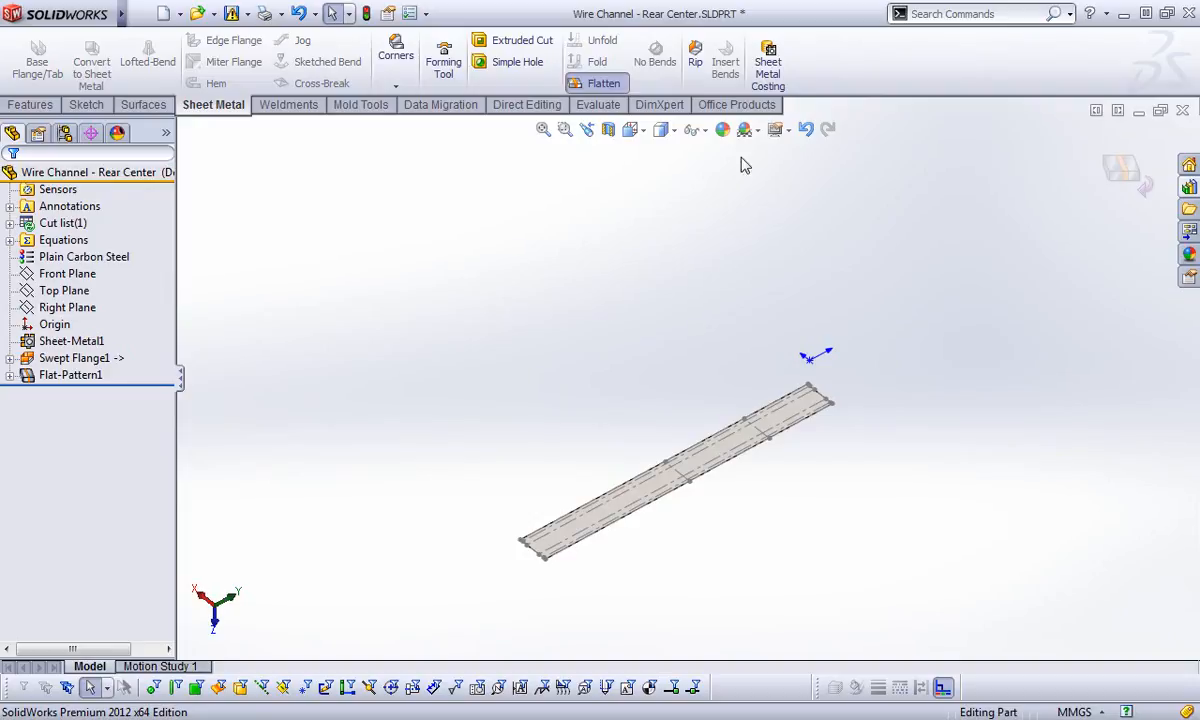
pyautogui.click(632, 130)
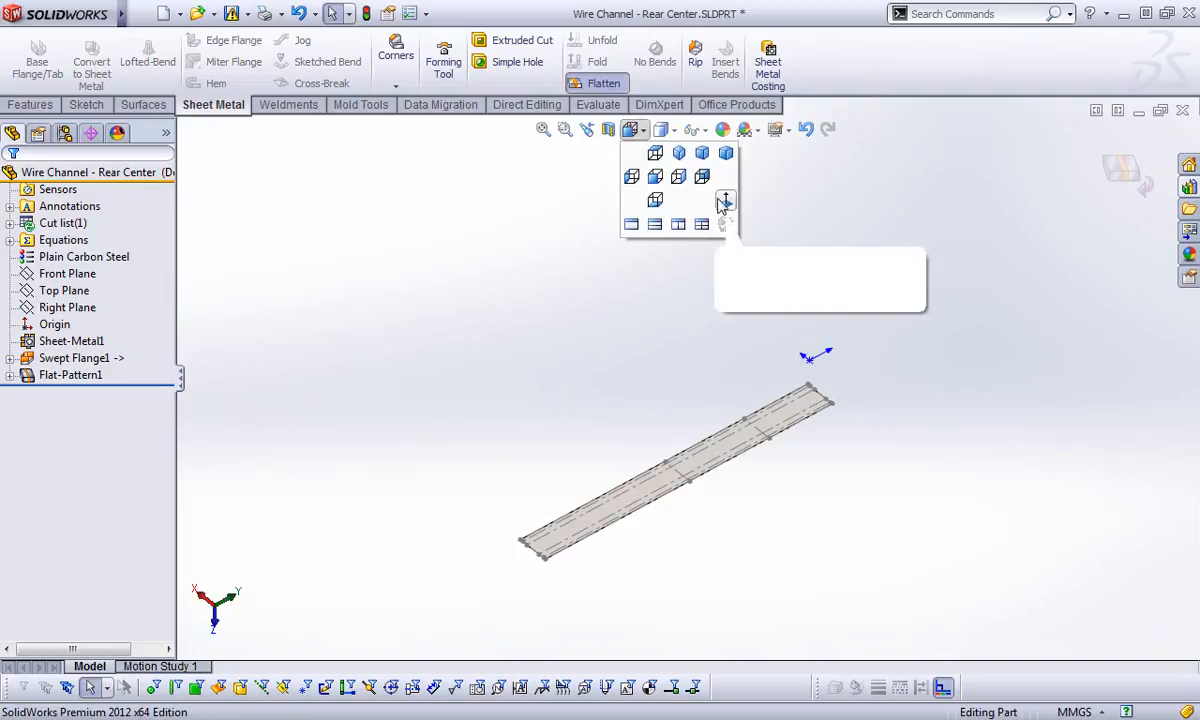
pyautogui.click(635, 177)
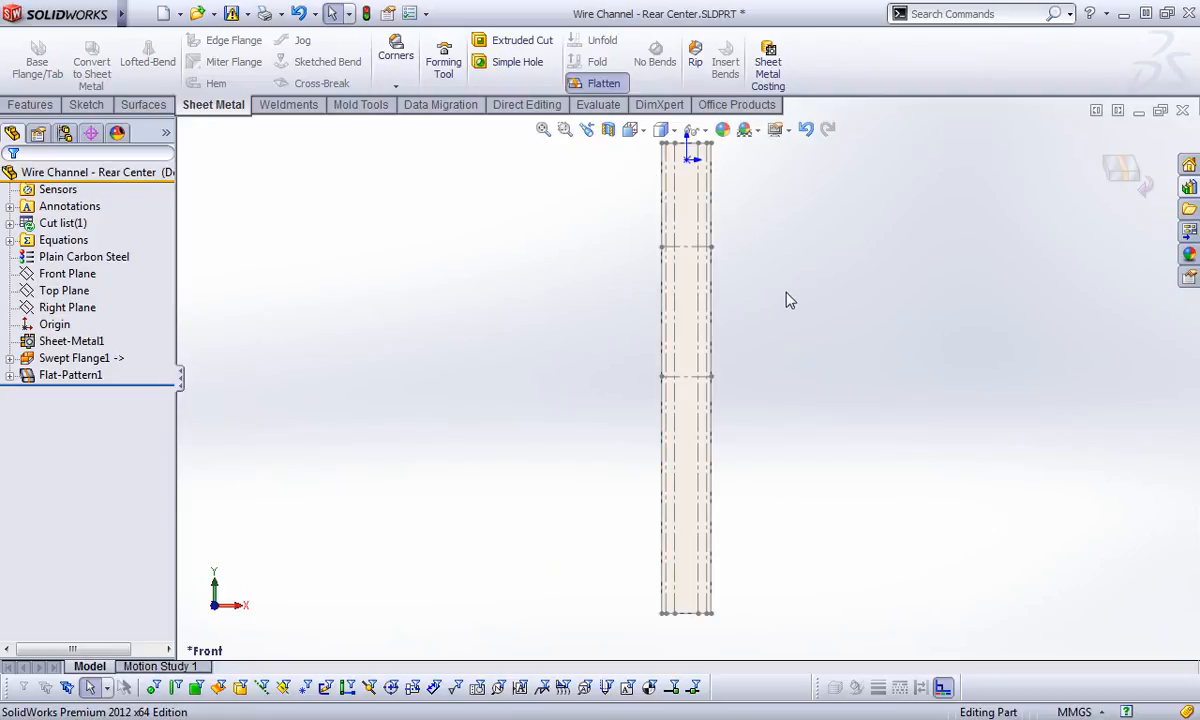
# Examine the bend lines, bounding box and individual swept bends contained in Flat-Pattern1
pyautogui.click(75, 360)
pyautogui.click(10, 375)
pyautogui.click(73, 397)
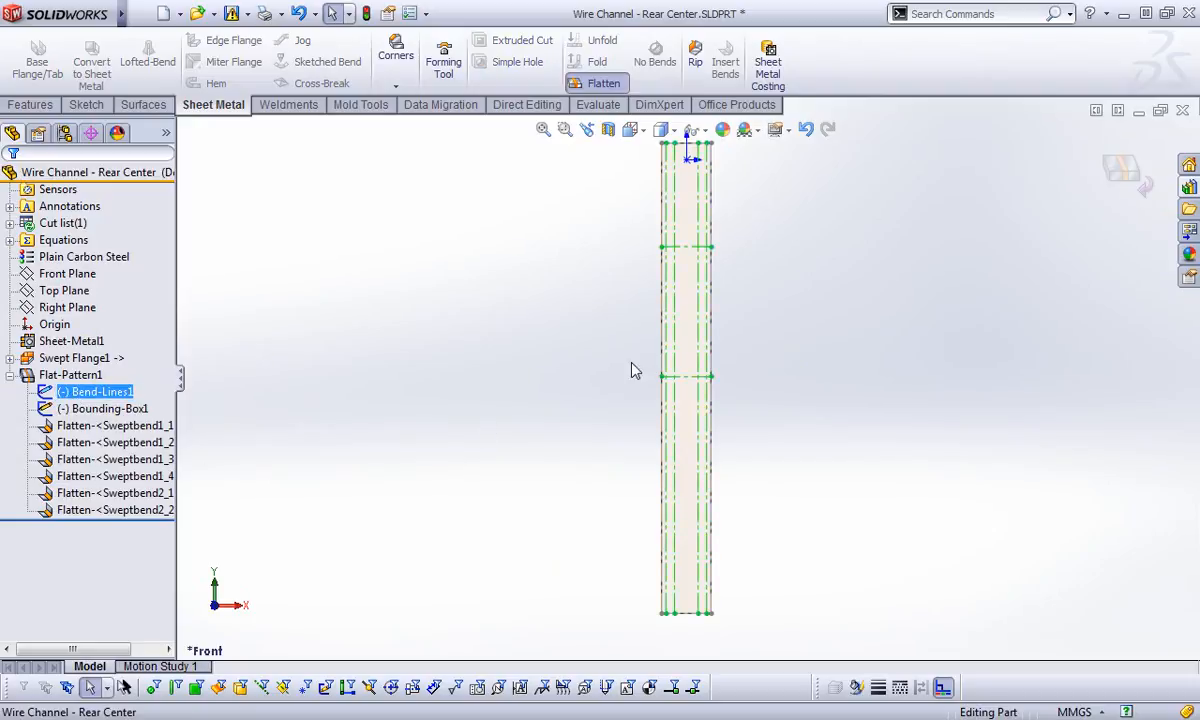
pyautogui.click(112, 409)
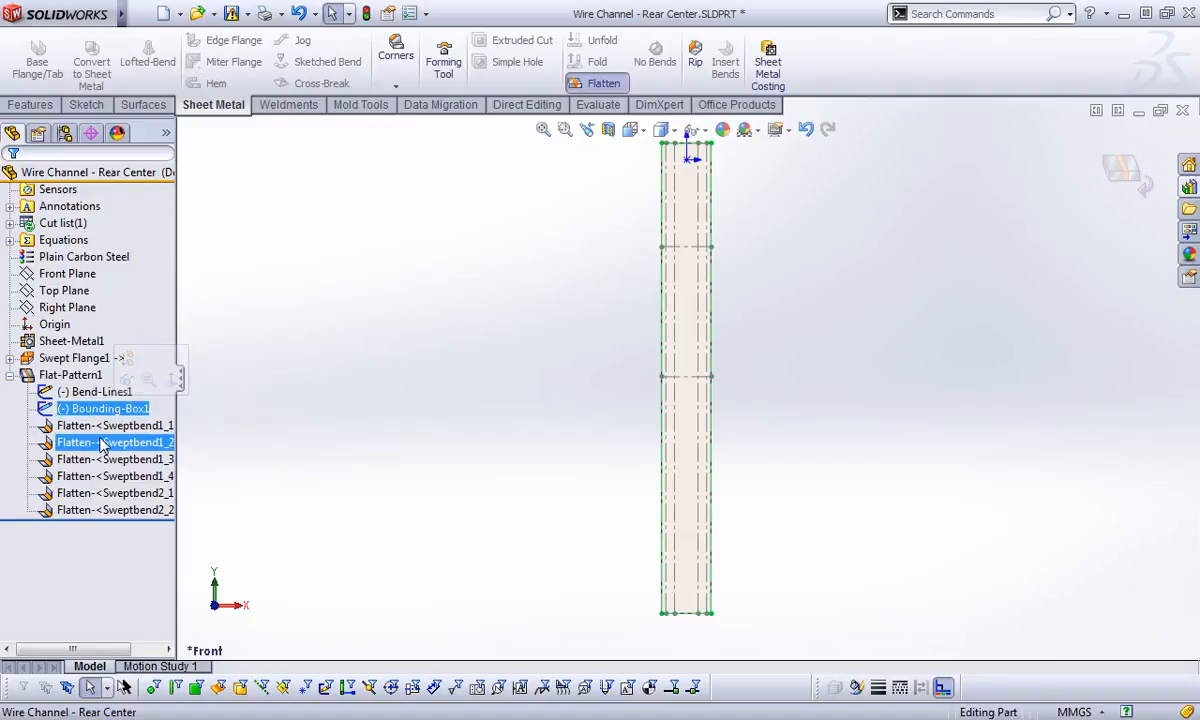
pyautogui.click(105, 426)
pyautogui.keyDown('ctrl'); pyautogui.click(100, 445); pyautogui.keyUp('ctrl')
pyautogui.click(100, 459)
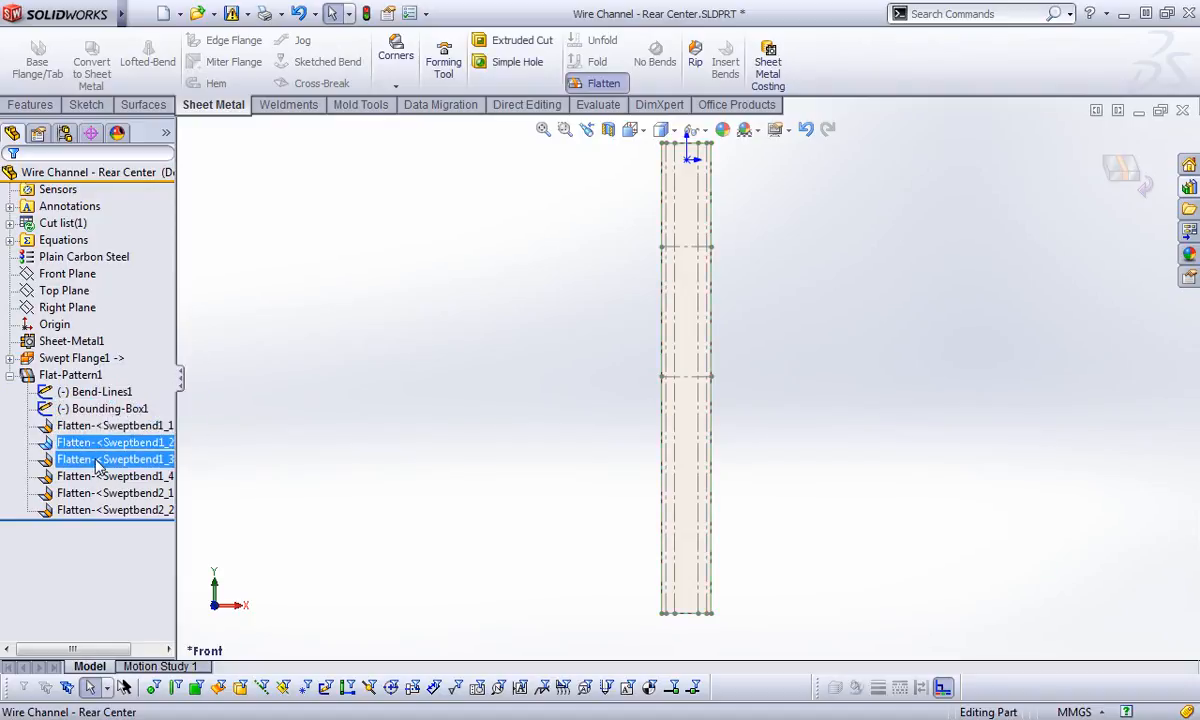
pyautogui.click(96, 476)
pyautogui.click(92, 493)
pyautogui.click(92, 510)
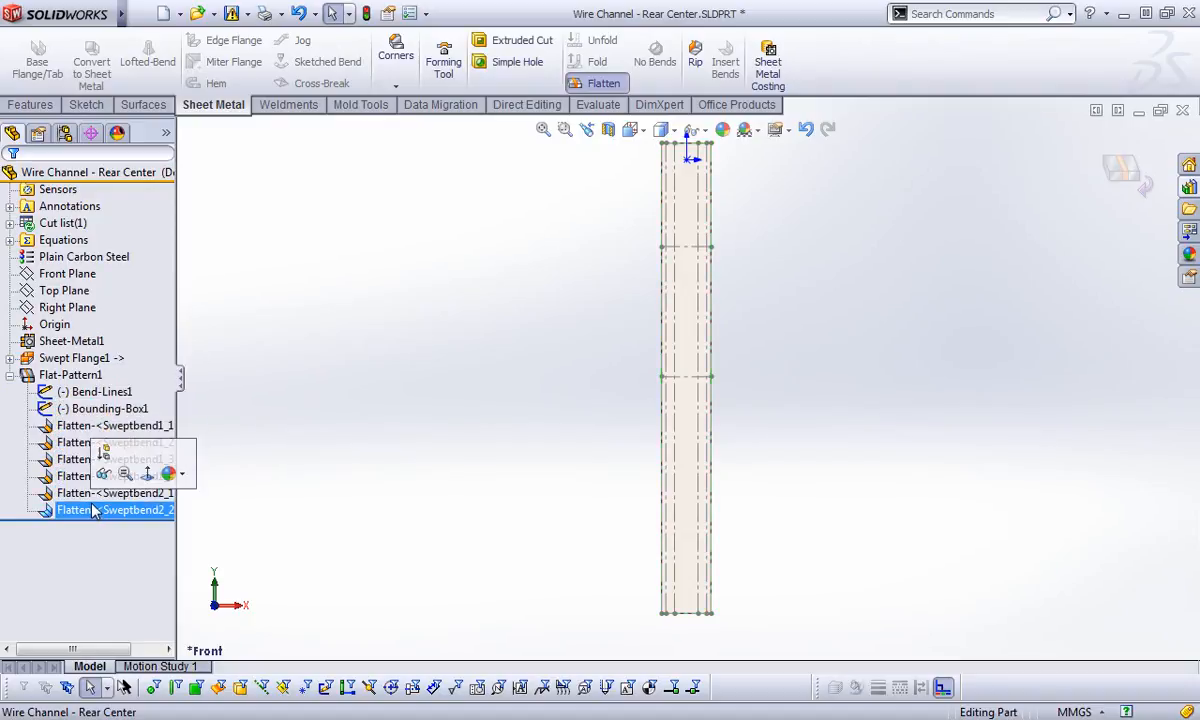
pyautogui.click(9, 375)
# Exit the flat pattern to return to the folded wire channel and view it from behind
pyautogui.click(500, 344)
pyautogui.click(1052, 163)
pyautogui.moveTo(842, 330); pyautogui.dragTo(402, 358, button='middle')
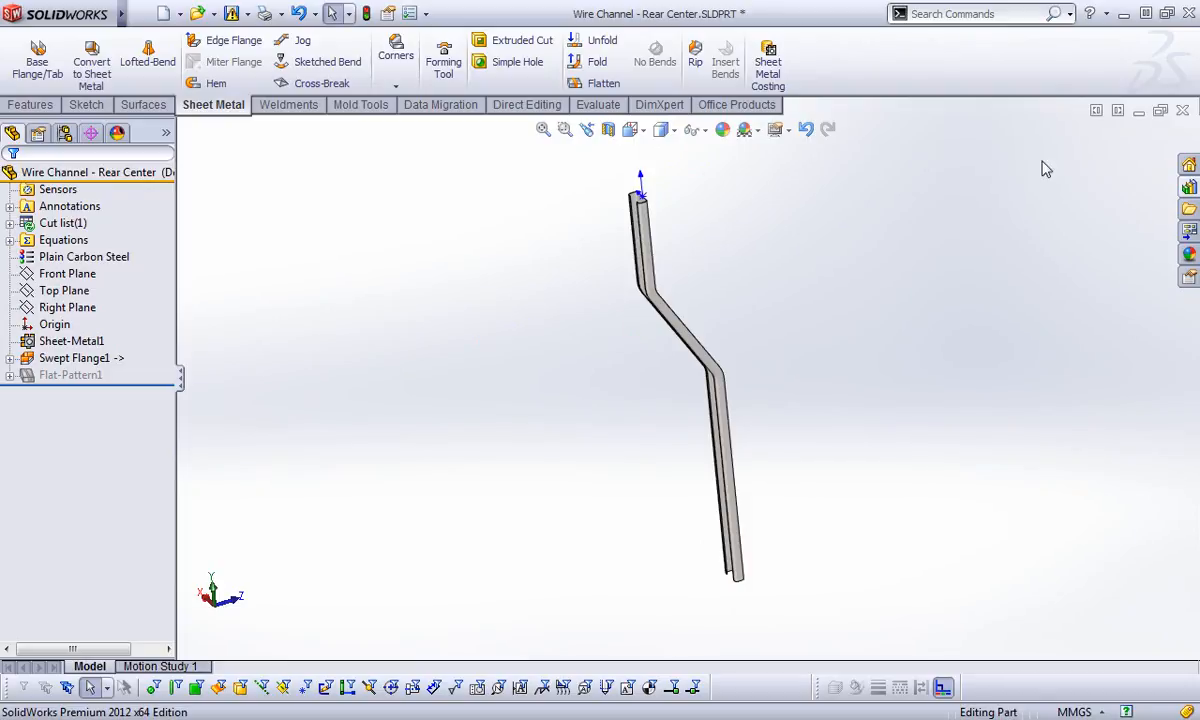
# Reopen Swept Flange1's settings and read the Swept Flange help on path requirements and flatten options, keeping the settings unchanged
pyautogui.rightClick(85, 358)
pyautogui.click(100, 305)
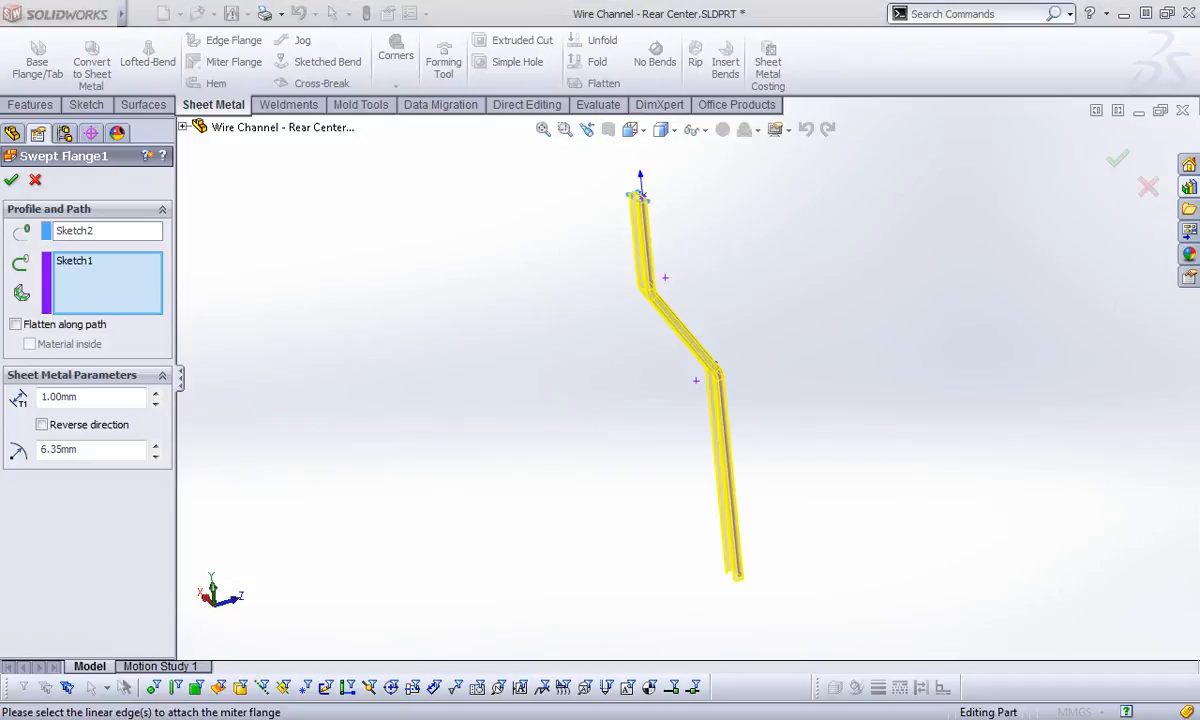
pyautogui.press('F1')
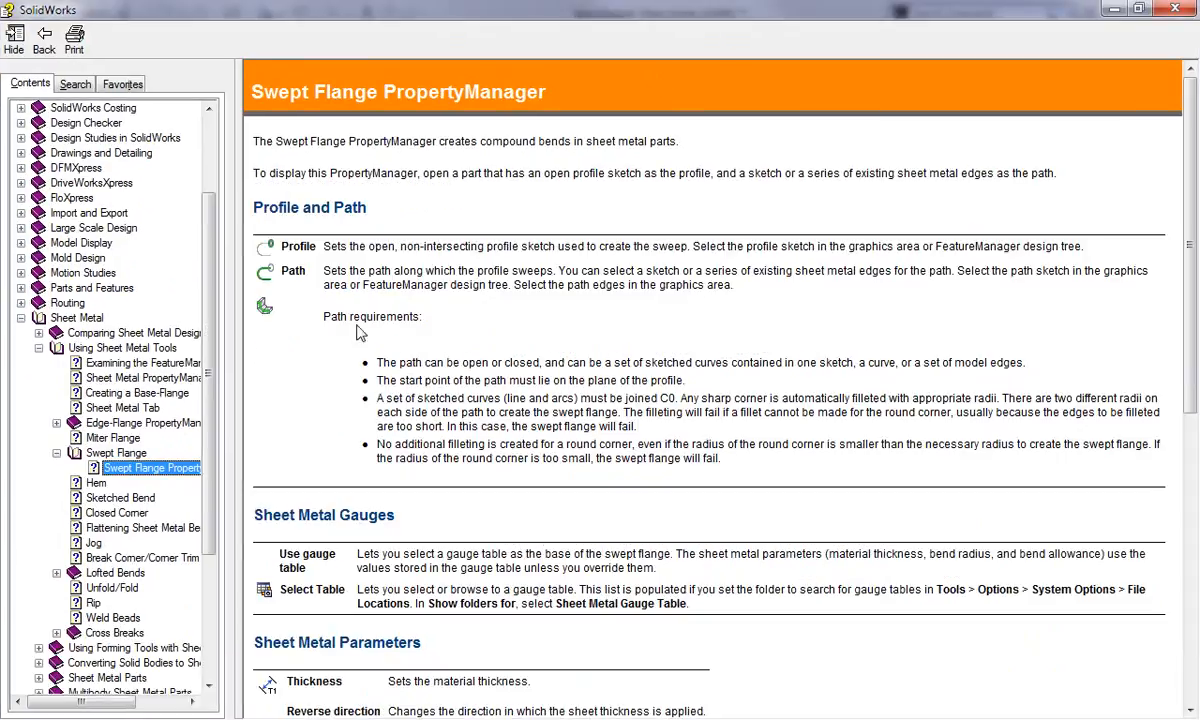
pyautogui.moveTo(376, 363); pyautogui.dragTo(385, 363)
pyautogui.click(389, 404)
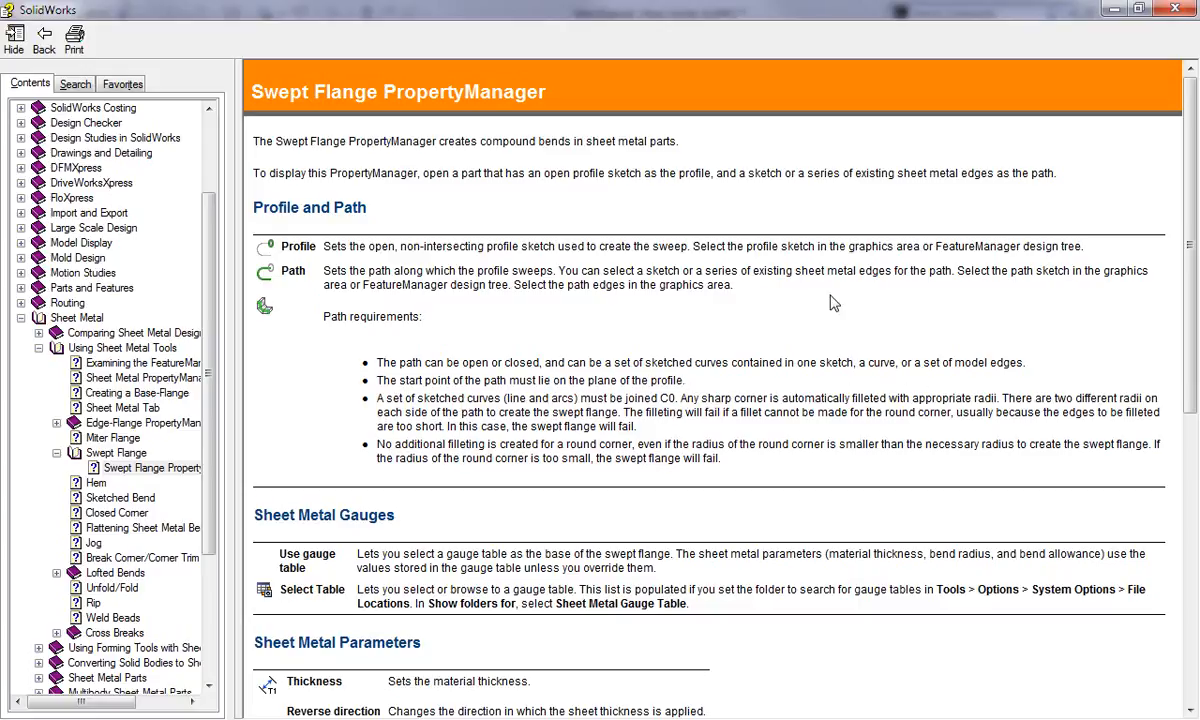
pyautogui.scroll(-5, 1115, 225)
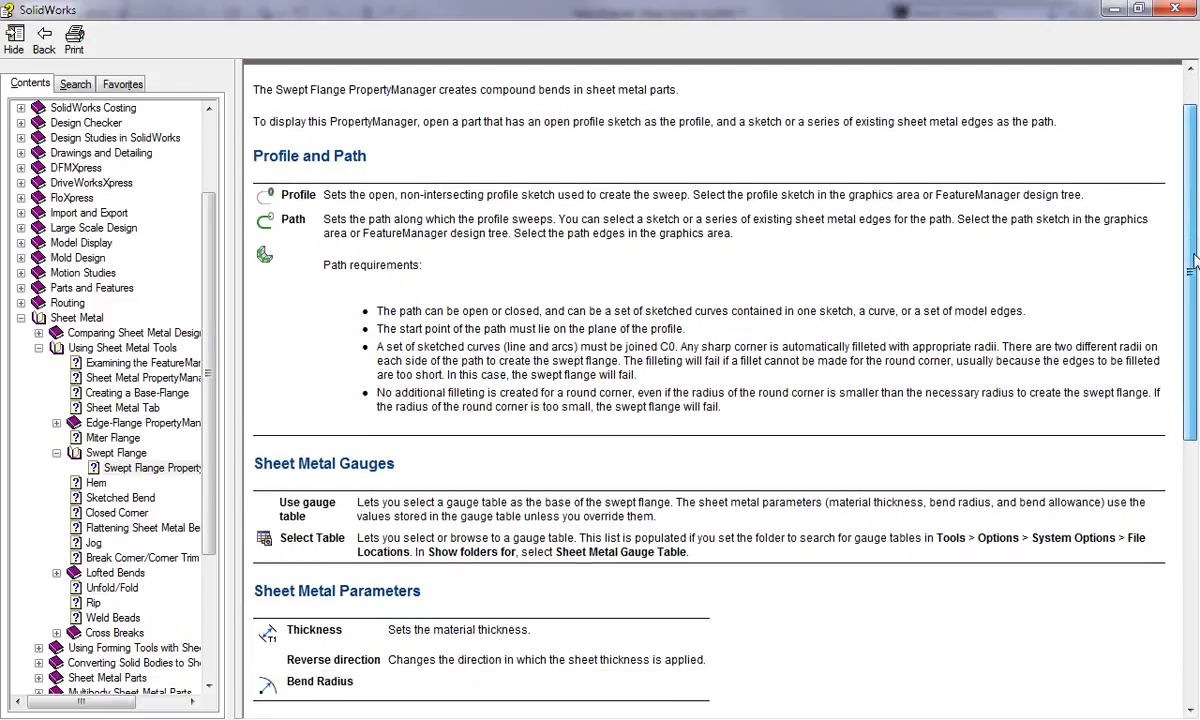
pyautogui.scroll(-6, 680, 365)
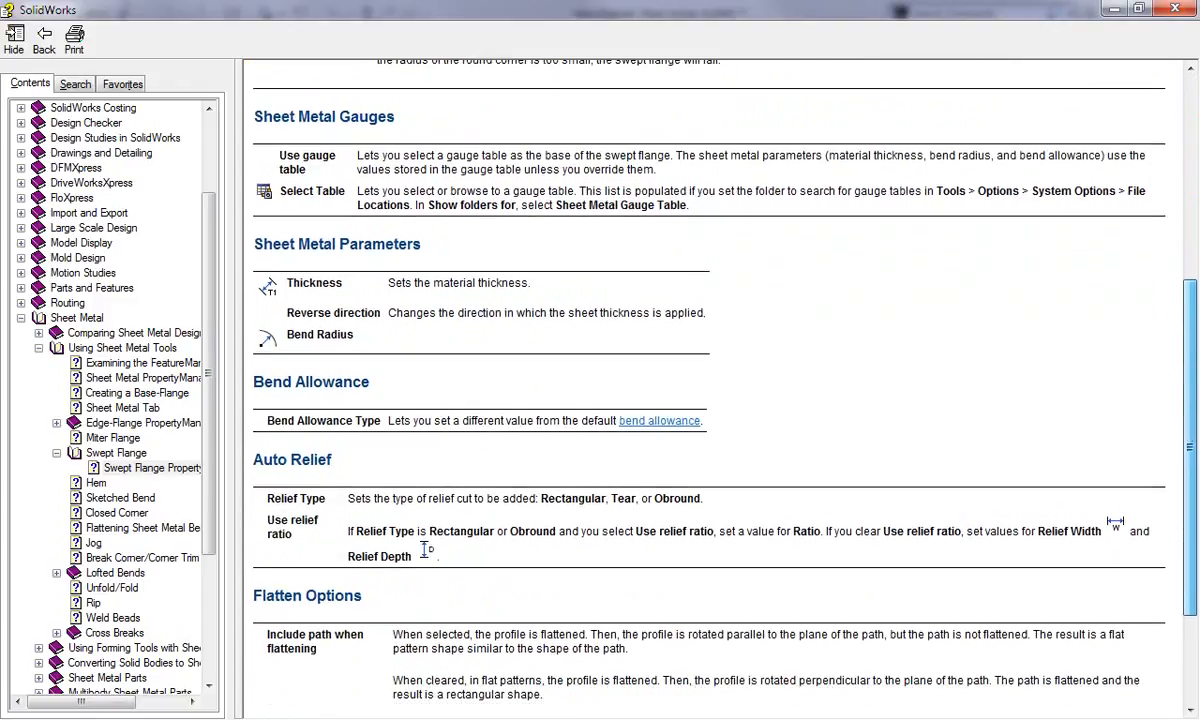
pyautogui.scroll(-1, 787, 649)
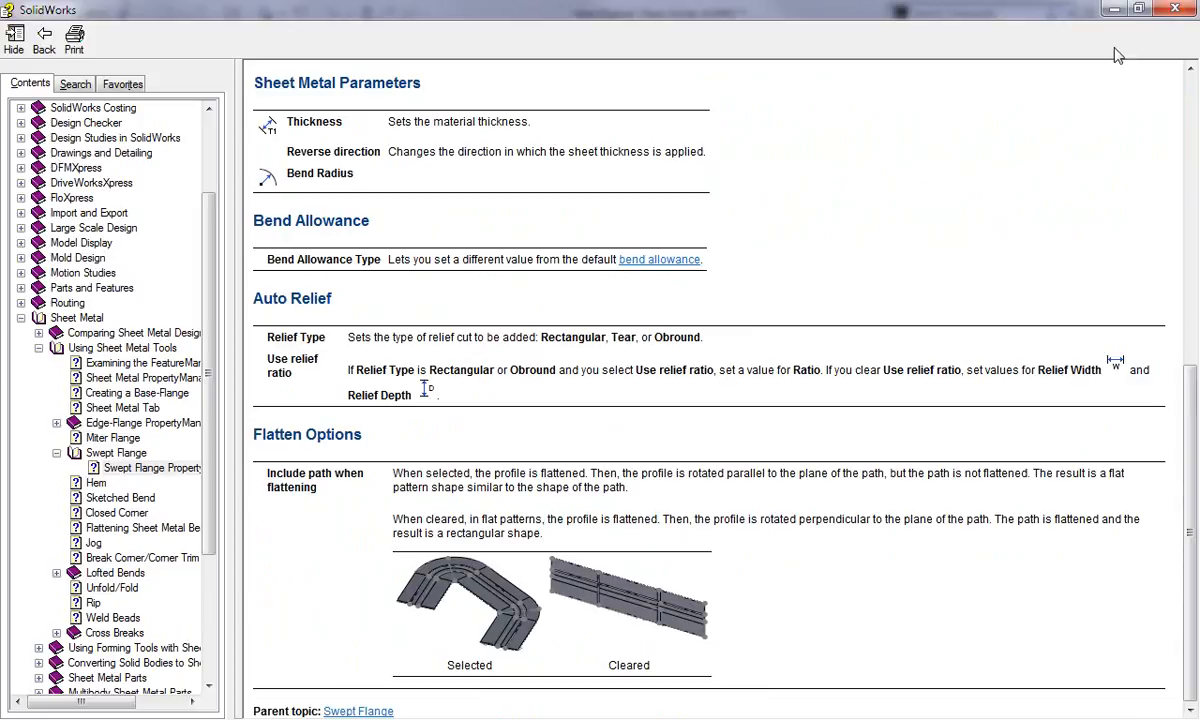
pyautogui.click(1115, 8)
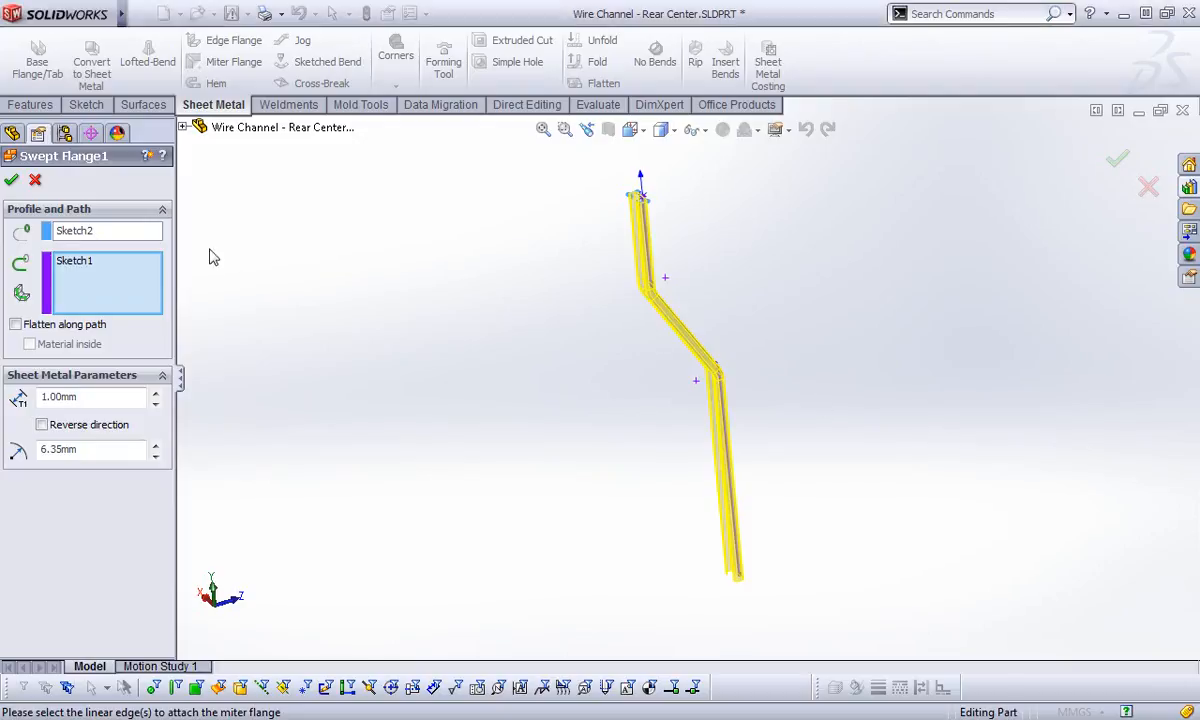
pyautogui.click(11, 179)
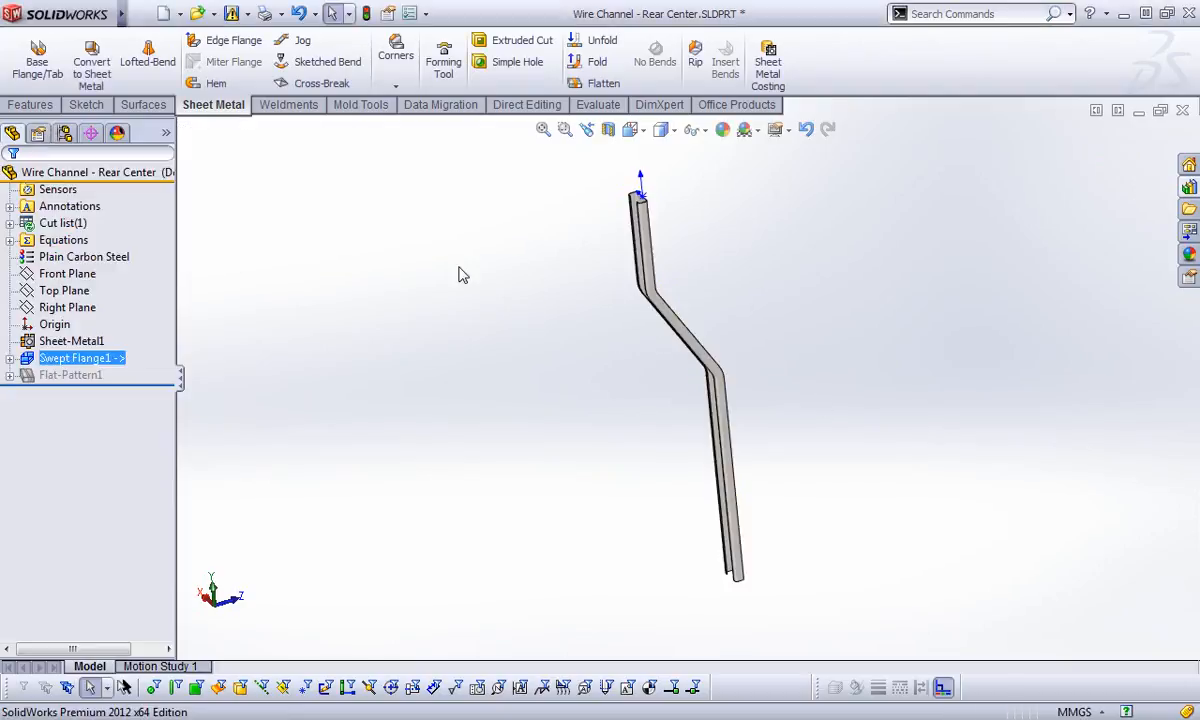
# Close the wire channel part to return to the guarding assembly and select the Electrical Panel
pyautogui.click(1182, 110)
pyautogui.click(664, 378)
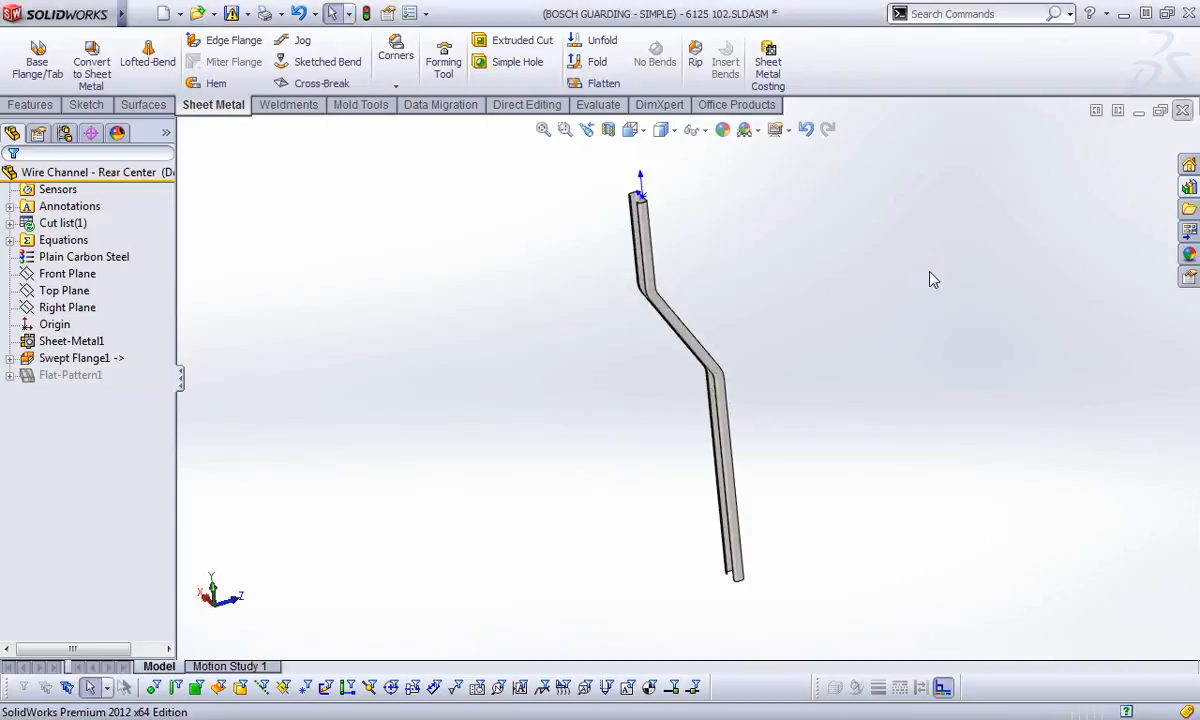
pyautogui.click(800, 232)
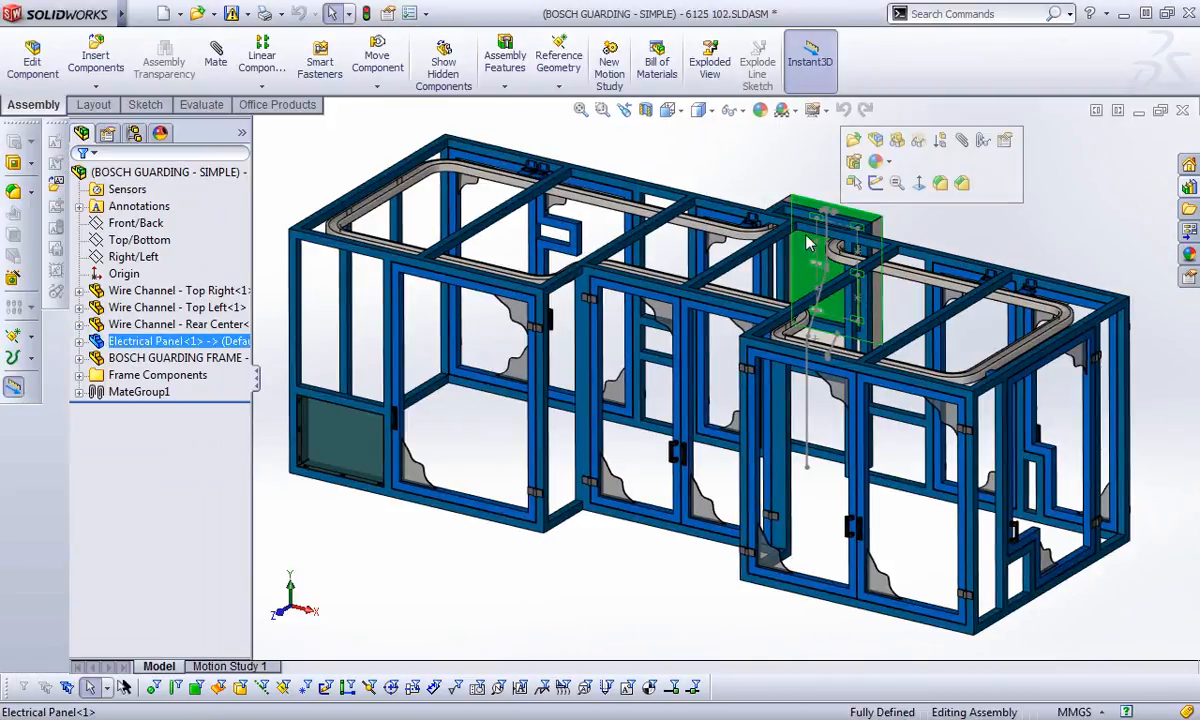
# Open the Electrical Panel part on its own and bring up the Design Library, looking through the Demo Routing Library folders
pyautogui.click(853, 150)
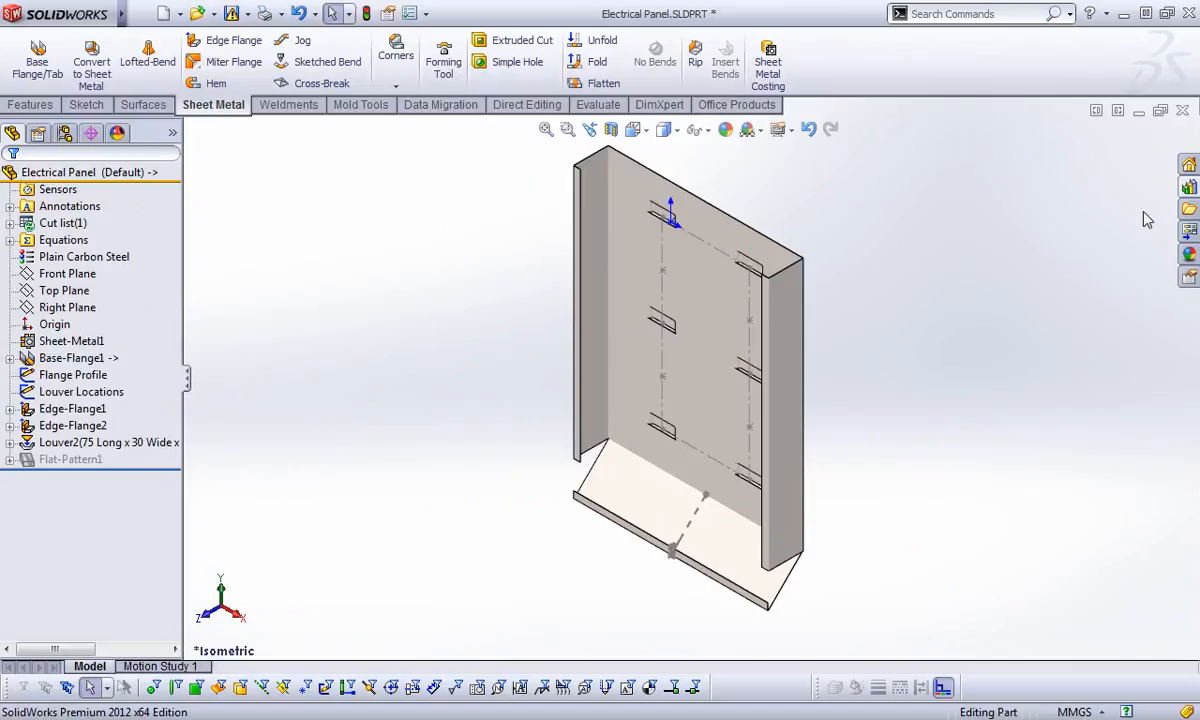
pyautogui.click(1189, 187)
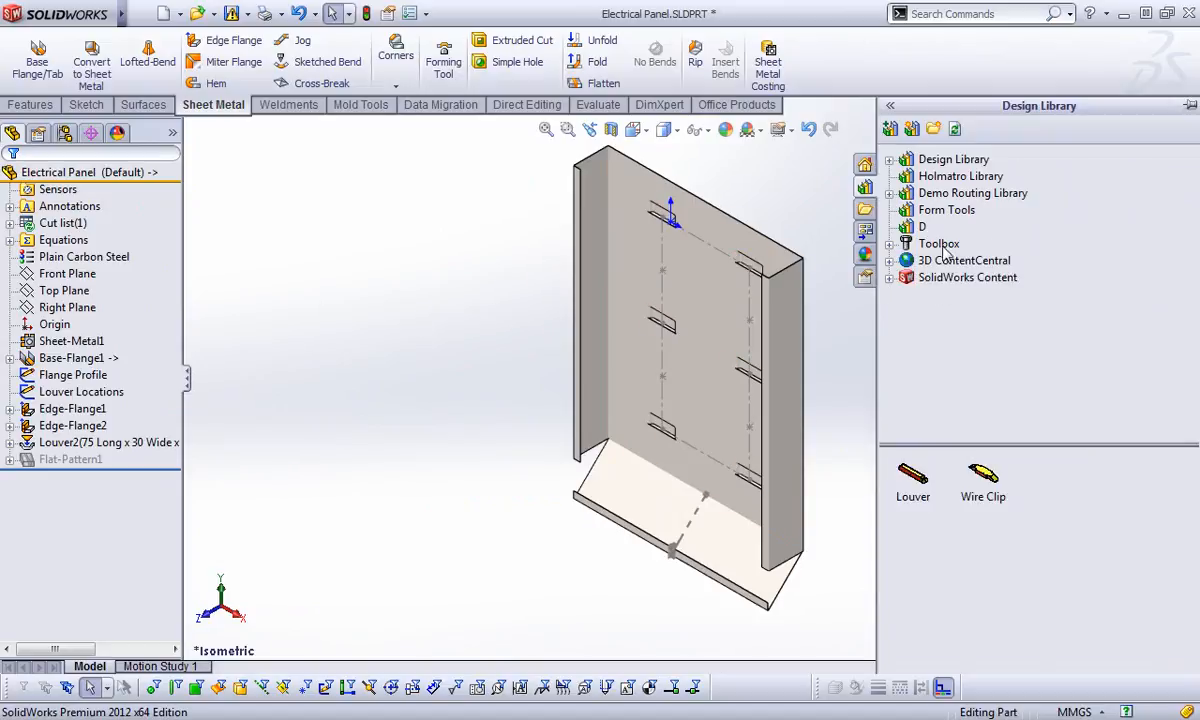
pyautogui.click(941, 196)
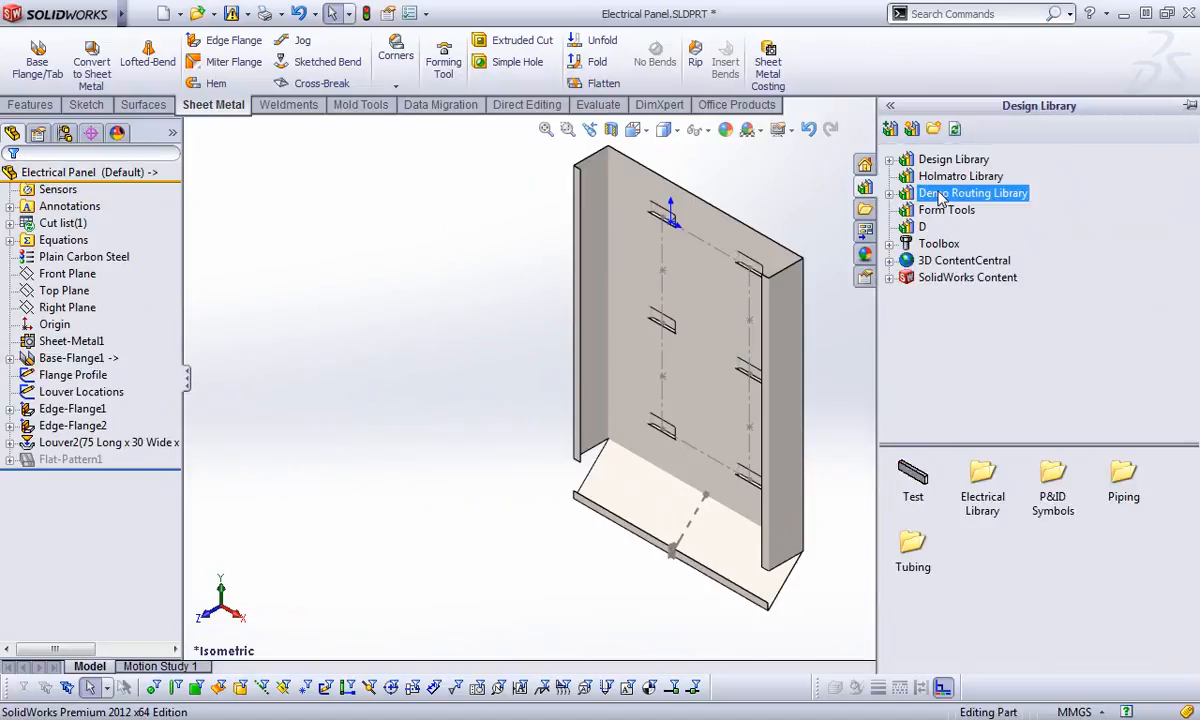
pyautogui.click(890, 194)
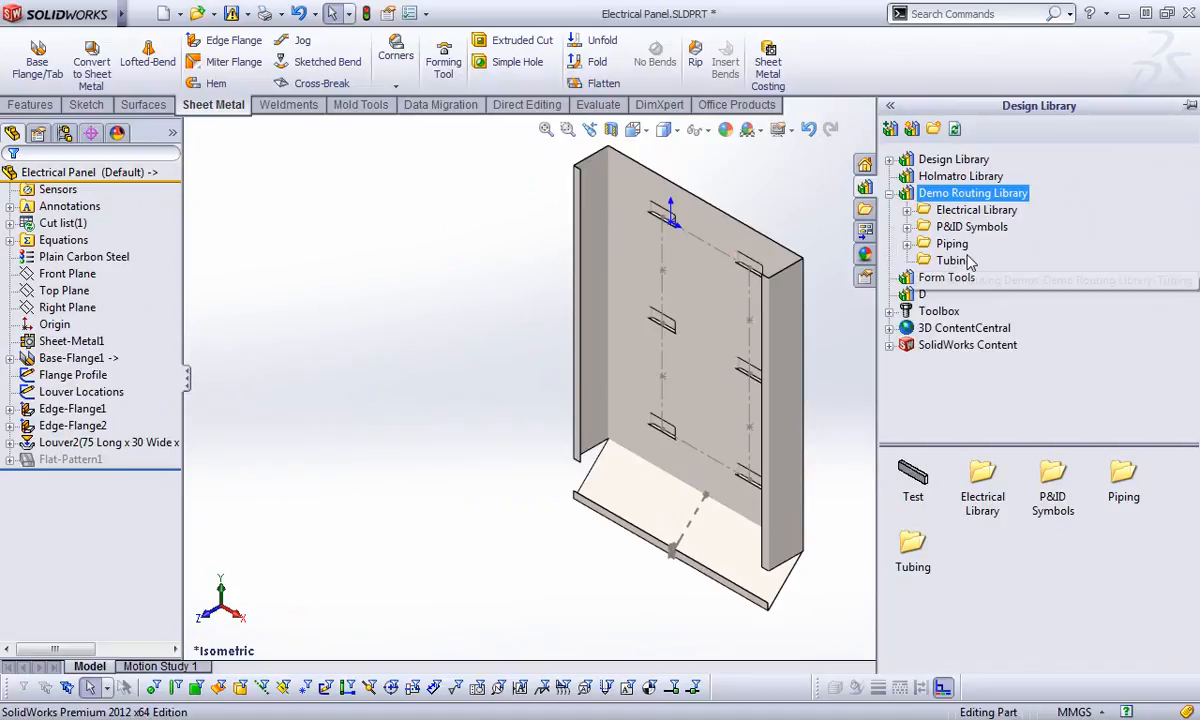
pyautogui.click(890, 193)
# Find the counter sink emboss among the Design Library's forming tools and place it on the panel's large inner face
pyautogui.click(889, 160)
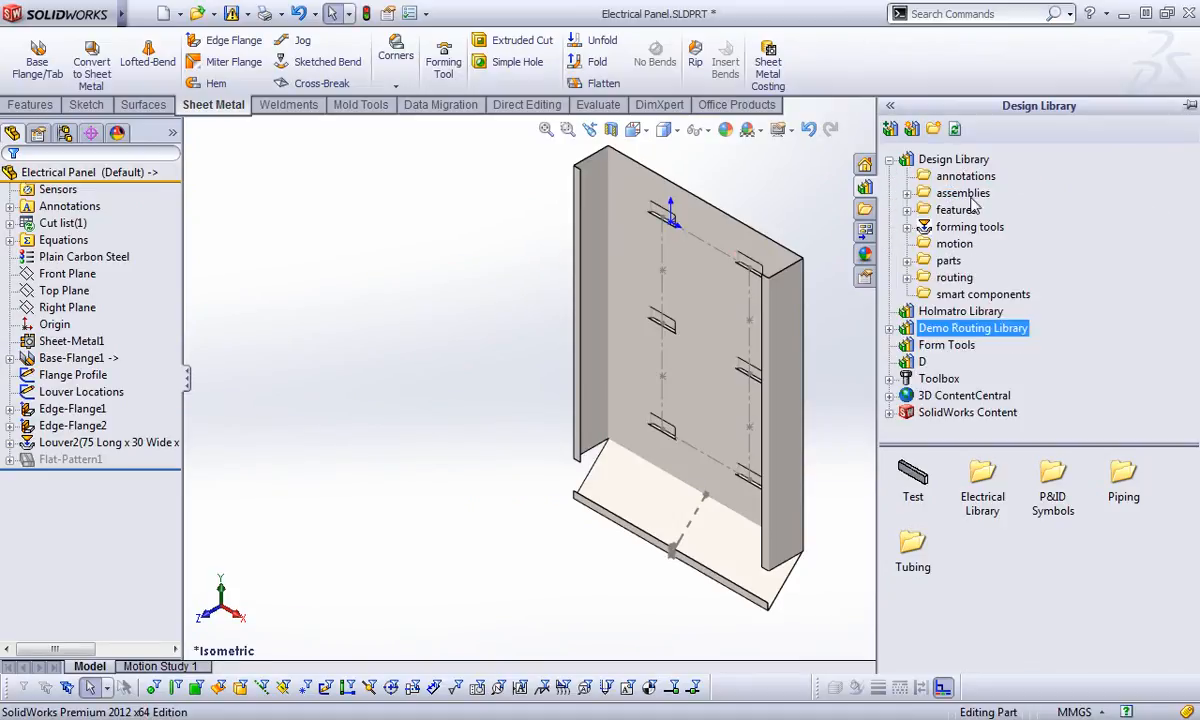
pyautogui.click(918, 226)
pyautogui.click(907, 227)
pyautogui.click(945, 243)
pyautogui.moveTo(988, 497); pyautogui.dragTo(678, 276)
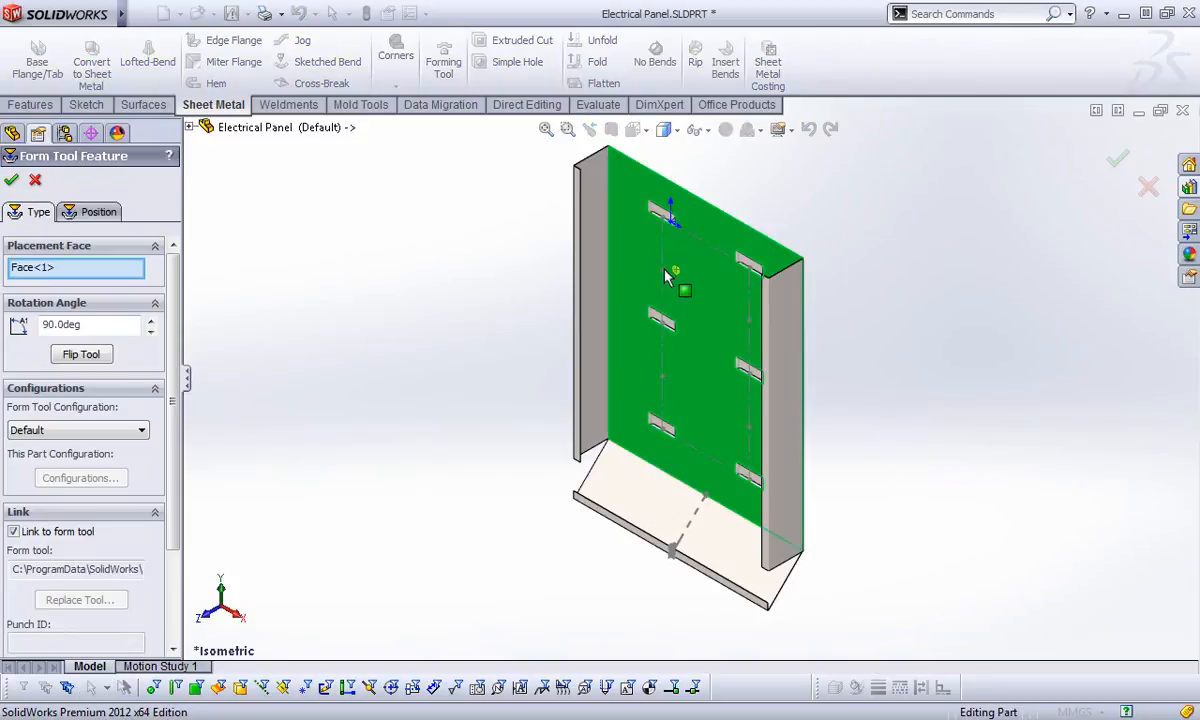
# Position countersink emboss instances on the four Louver Locations sketch points midway between the louvers
pyautogui.click(97, 211)
pyautogui.click(662, 269)
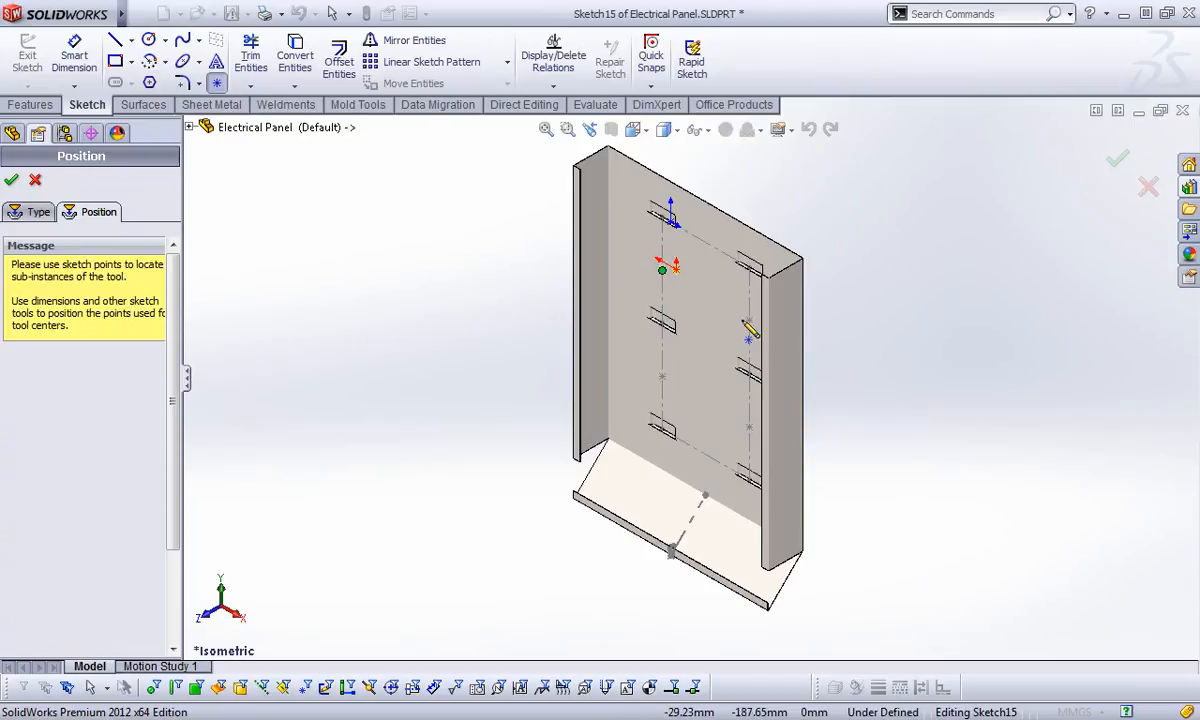
pyautogui.click(749, 320)
pyautogui.click(662, 376)
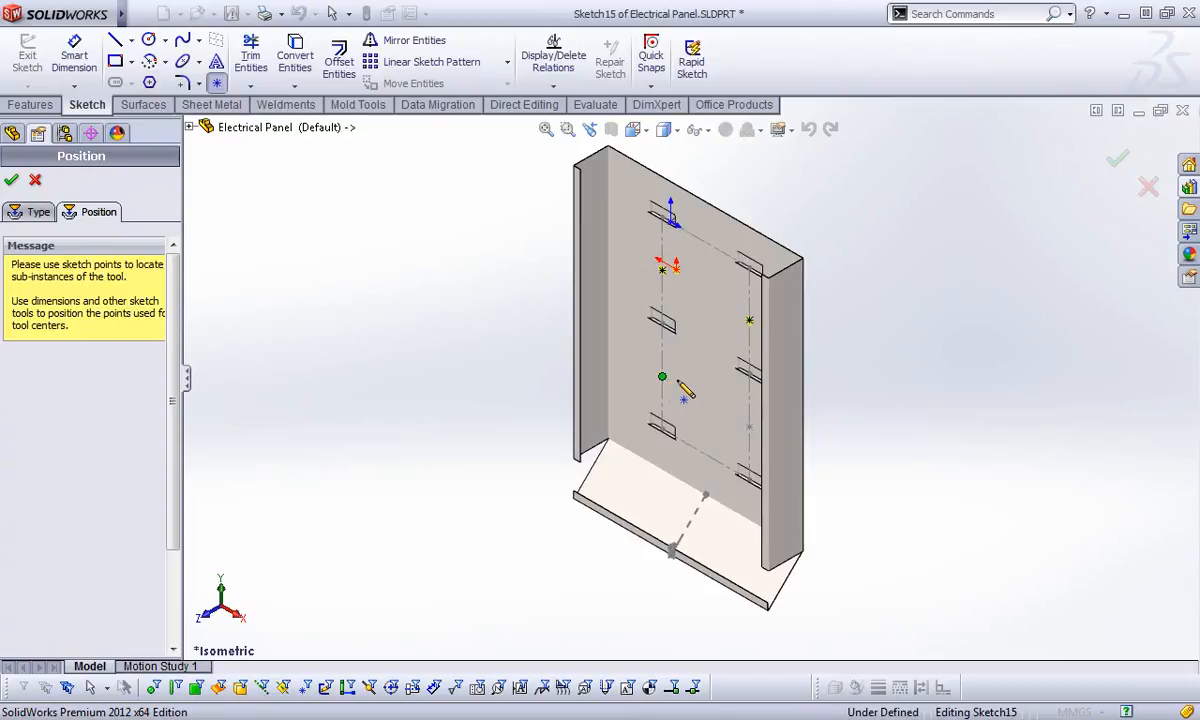
# Finish placing points, delete the emboss's original drop point beside the upper location, and accept the form tool feature
pyautogui.rightClick(840, 138)
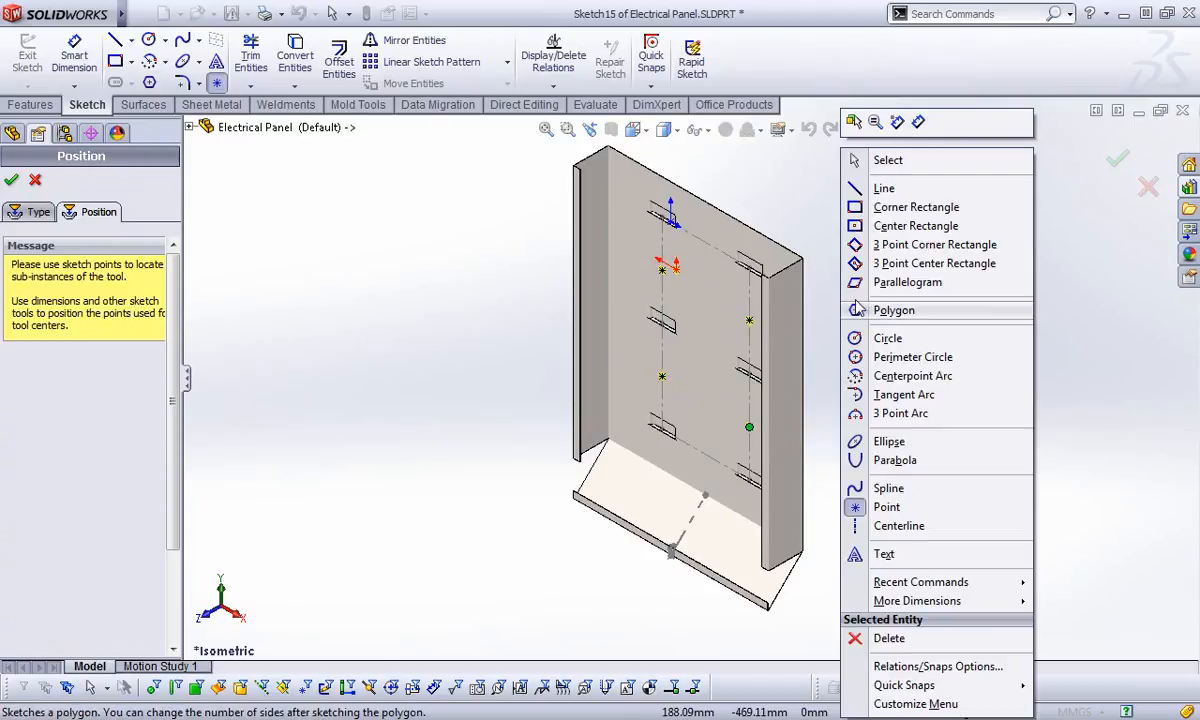
pyautogui.click(865, 161)
pyautogui.click(675, 269)
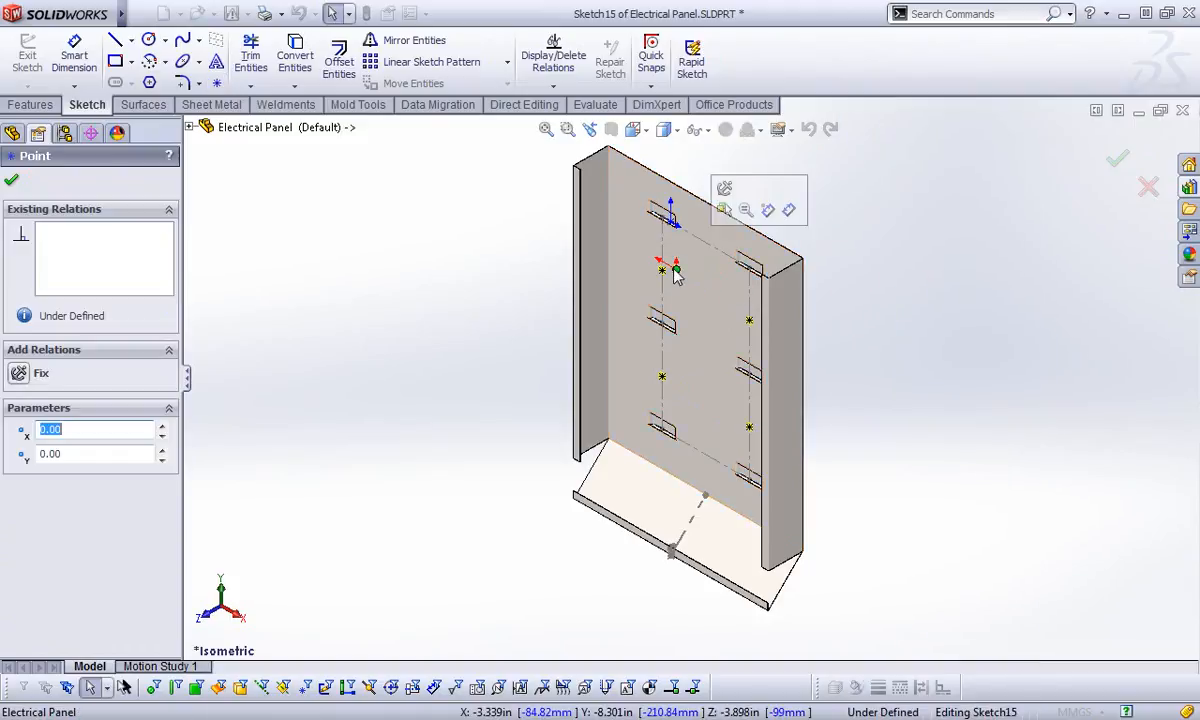
pyautogui.press('Escape')
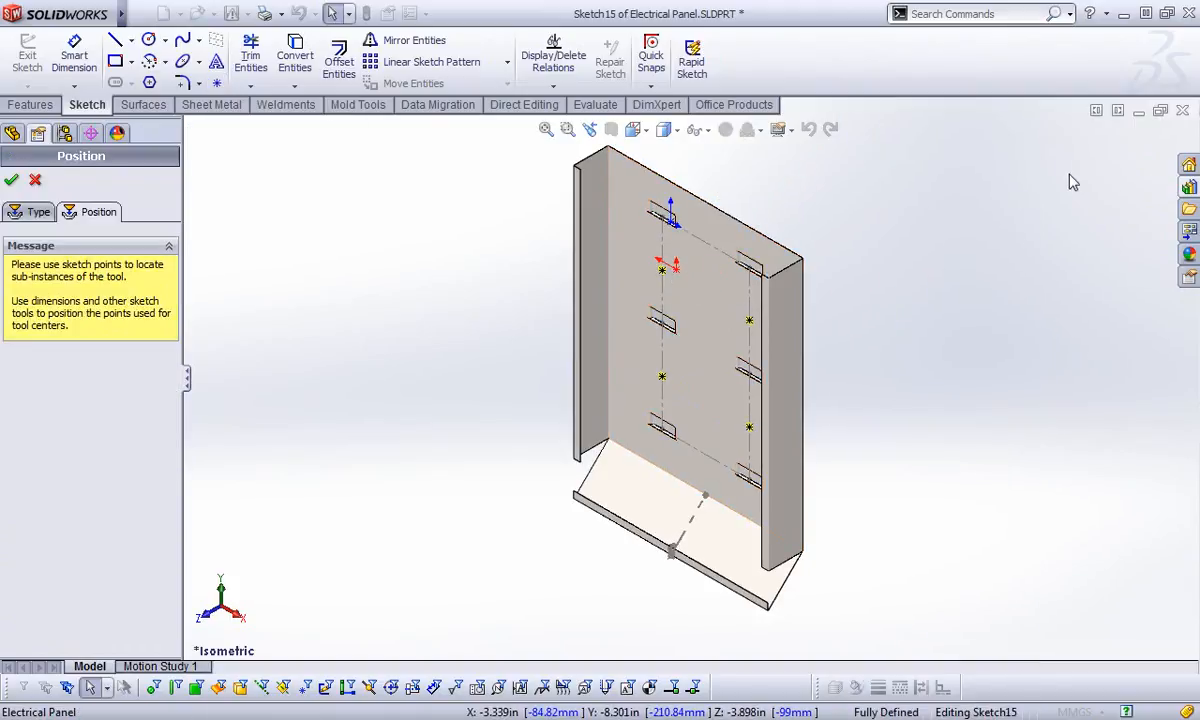
pyautogui.click(11, 179)
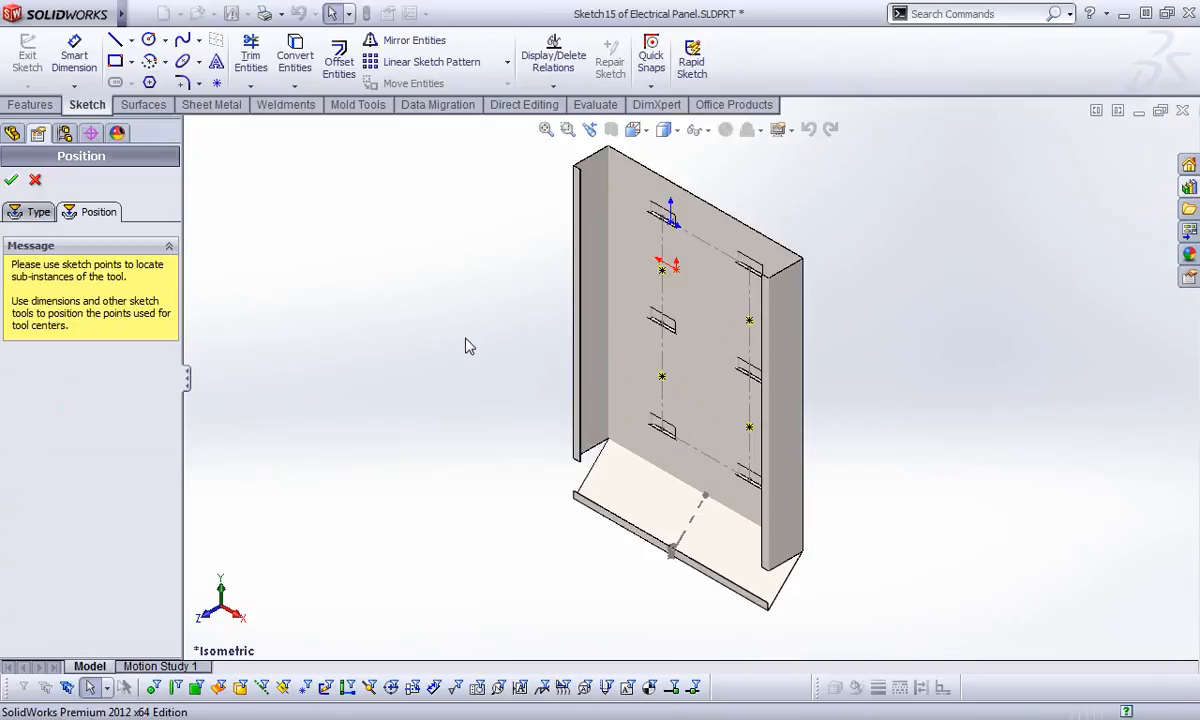
# Inspect a countersink emboss up close and hide the Louver Locations sketch
pyautogui.scroll(-6, 726, 399)
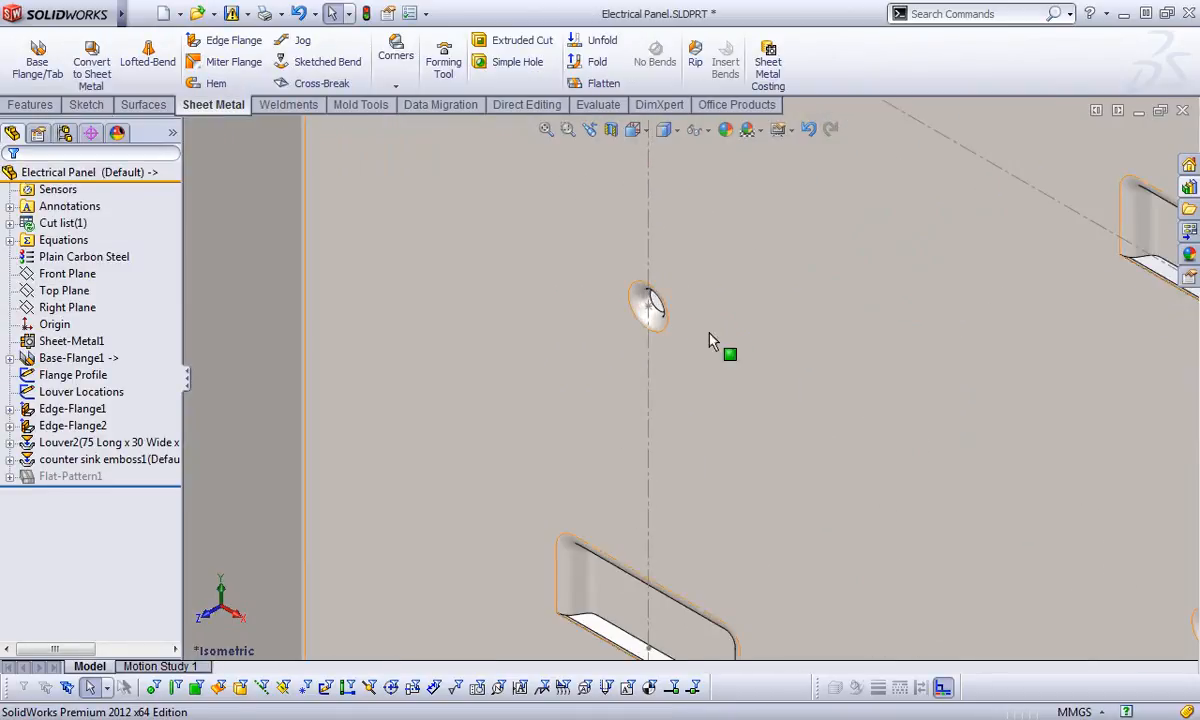
pyautogui.rightClick(652, 300)
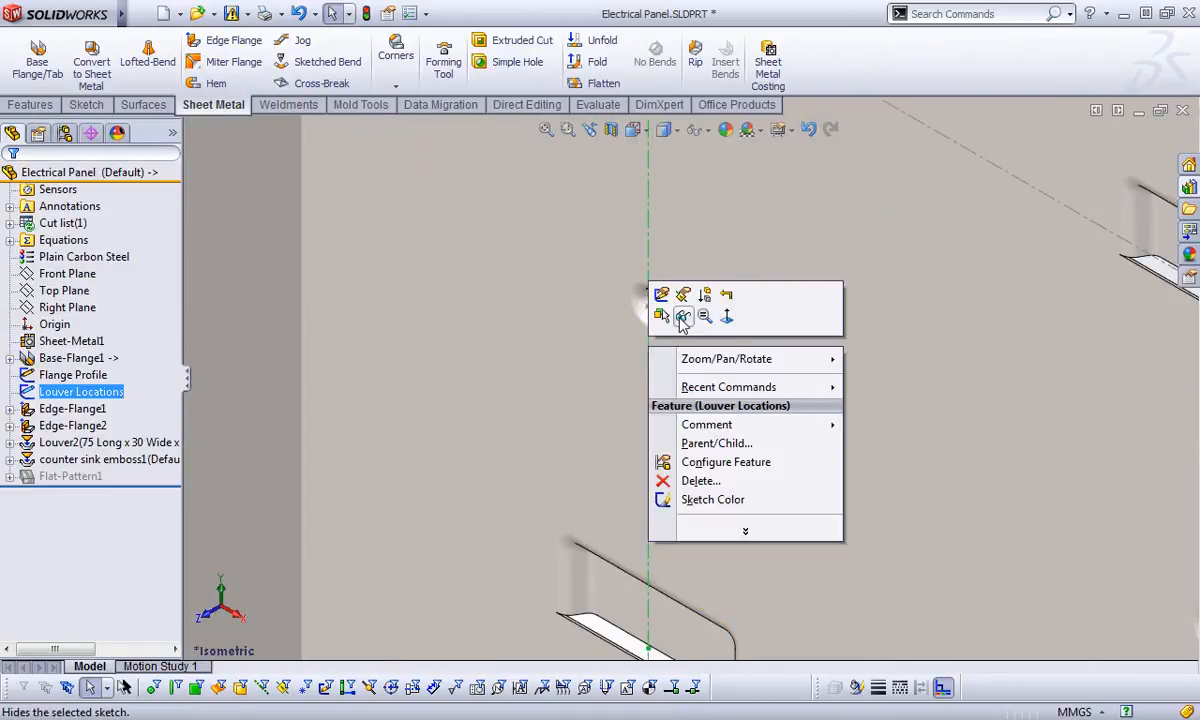
pyautogui.click(662, 318)
pyautogui.scroll(2, 733, 385)
pyautogui.scroll(5, 735, 385)
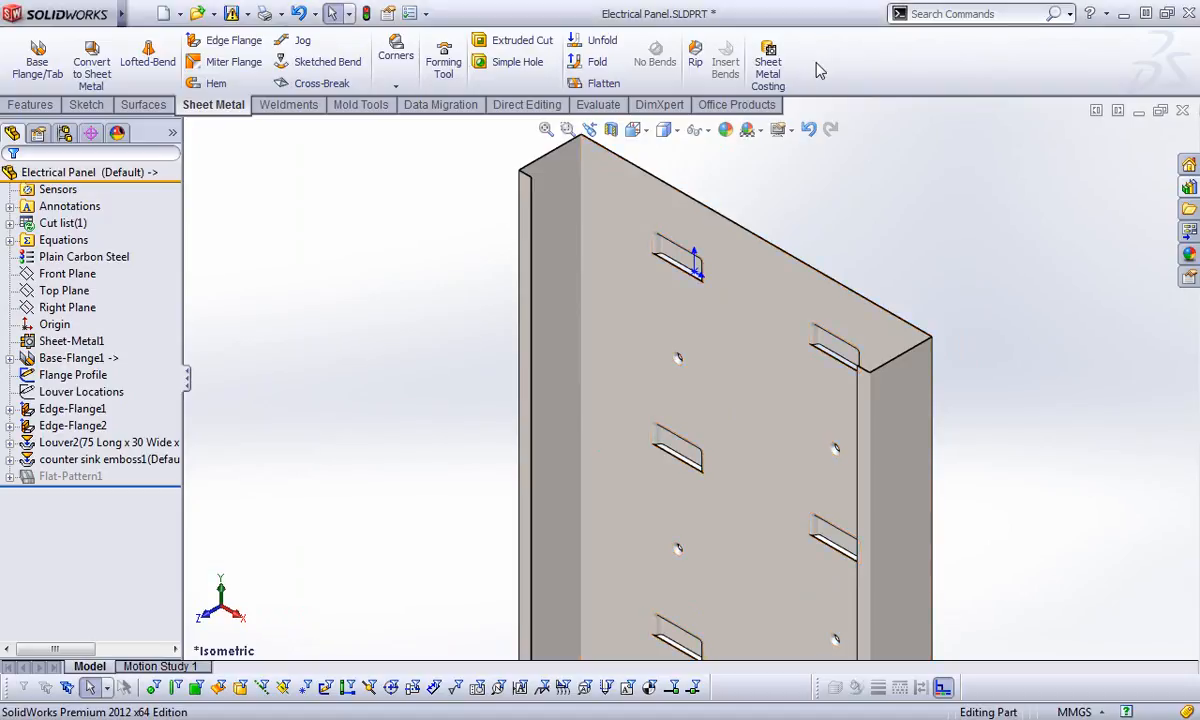
# Check which SolidWorks Costing commands are offered for the Electrical Panel without starting one
pyautogui.click(244, 13)
pyautogui.moveTo(288, 14)
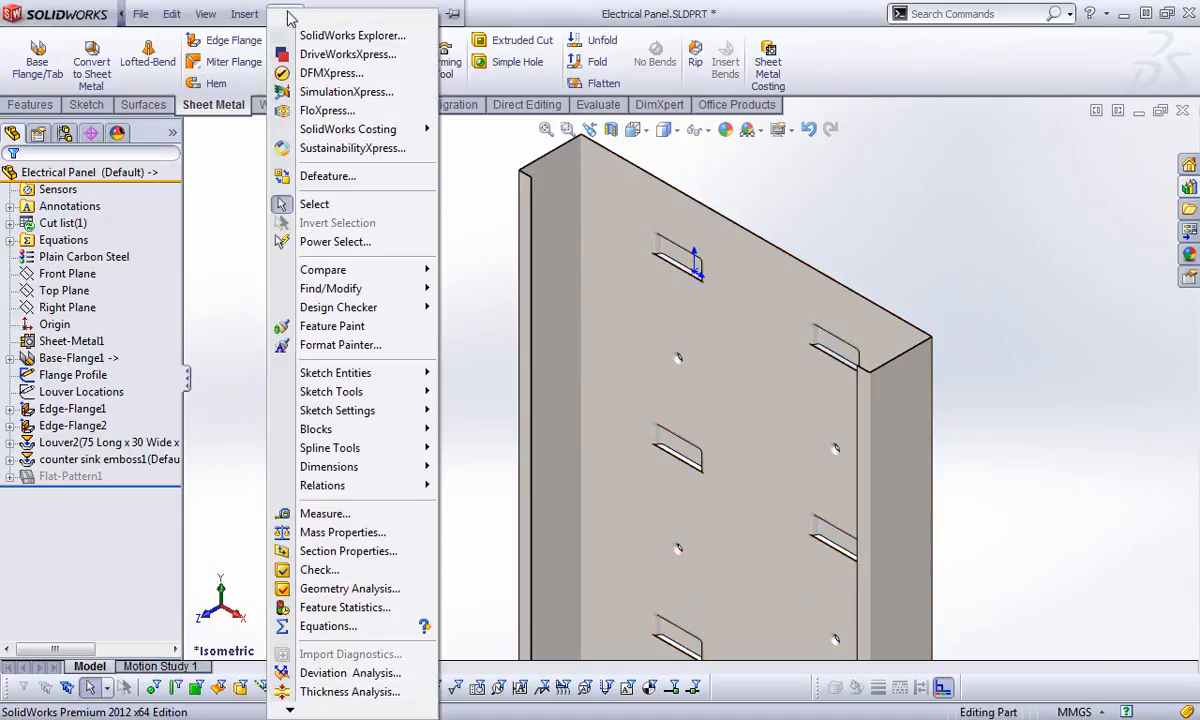
pyautogui.moveTo(312, 132)
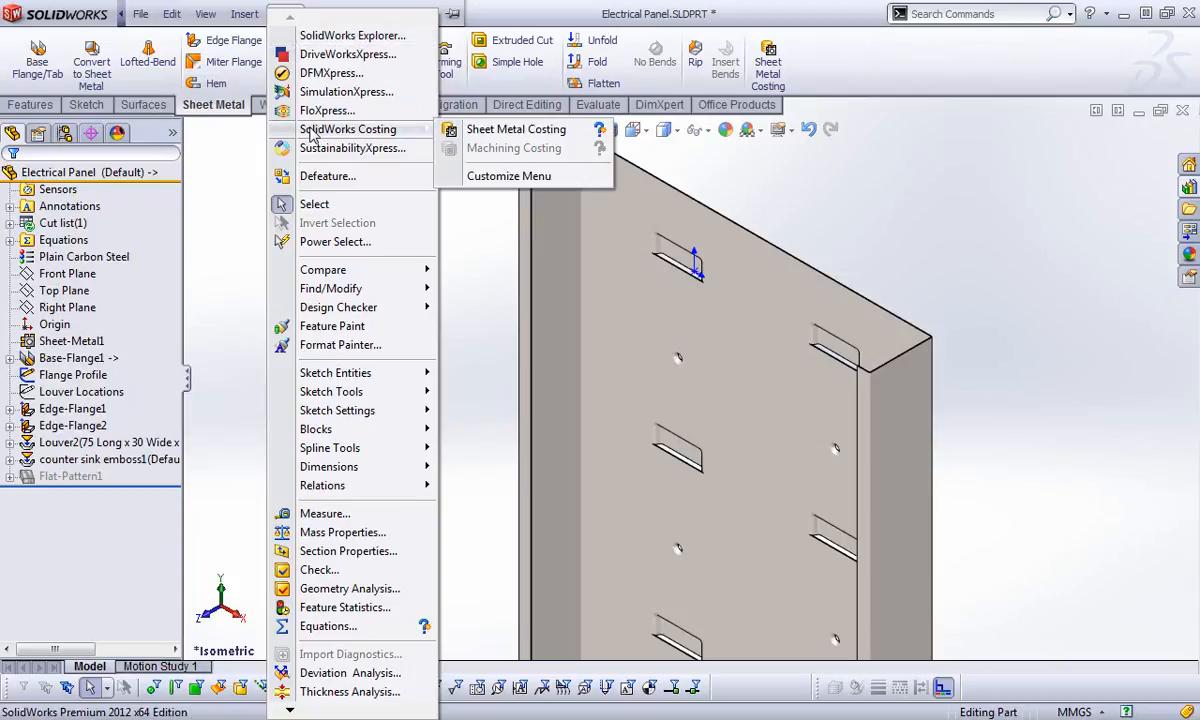
pyautogui.click(829, 51)
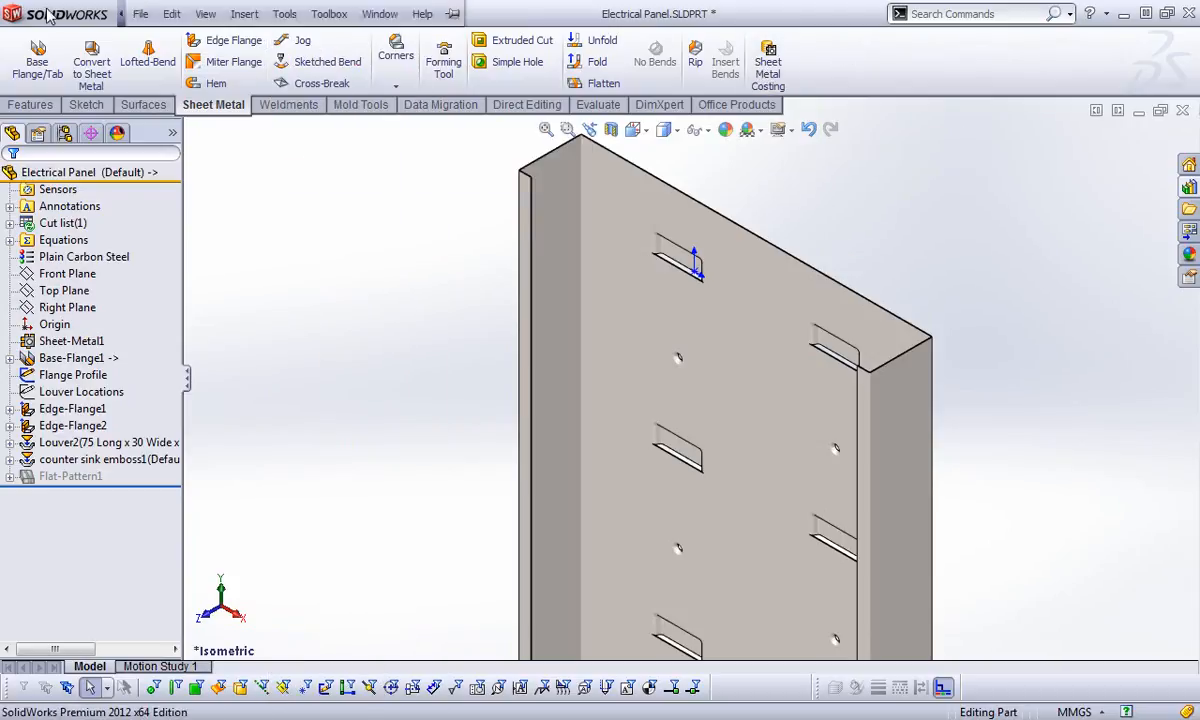
# Start Sheet Metal Costing for the electrical panel and select the default template (metric units)
pyautogui.click(287, 16)
pyautogui.moveTo(328, 129)
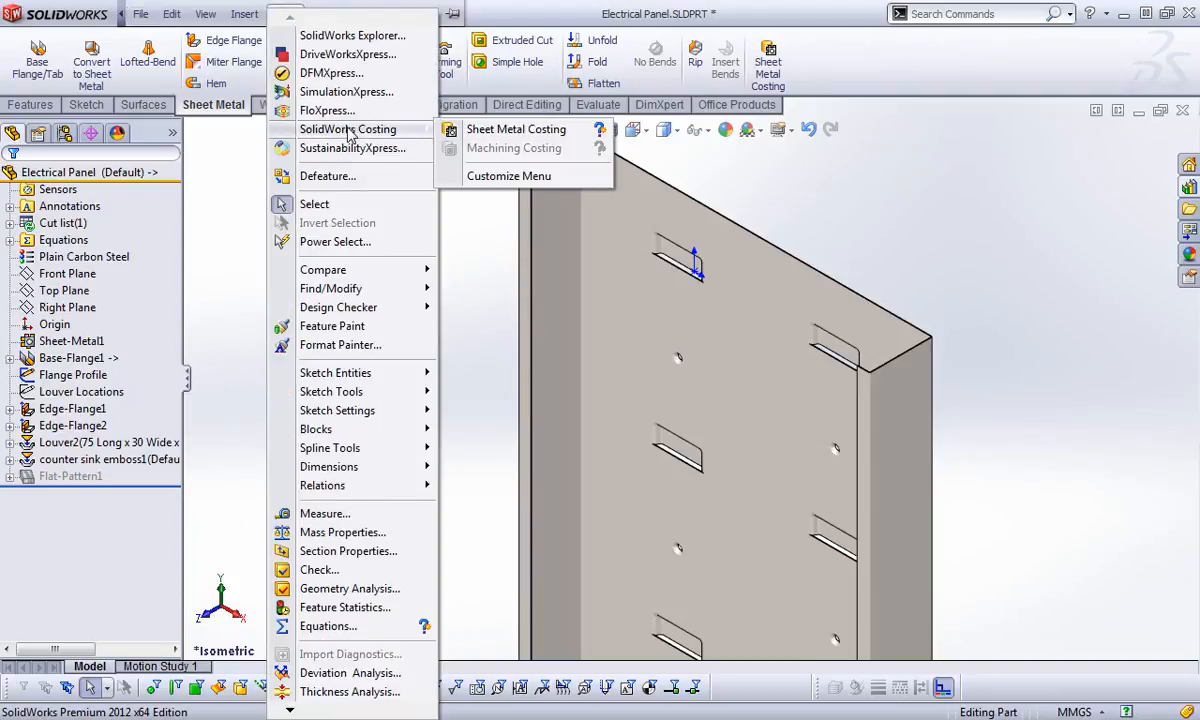
pyautogui.click(510, 130)
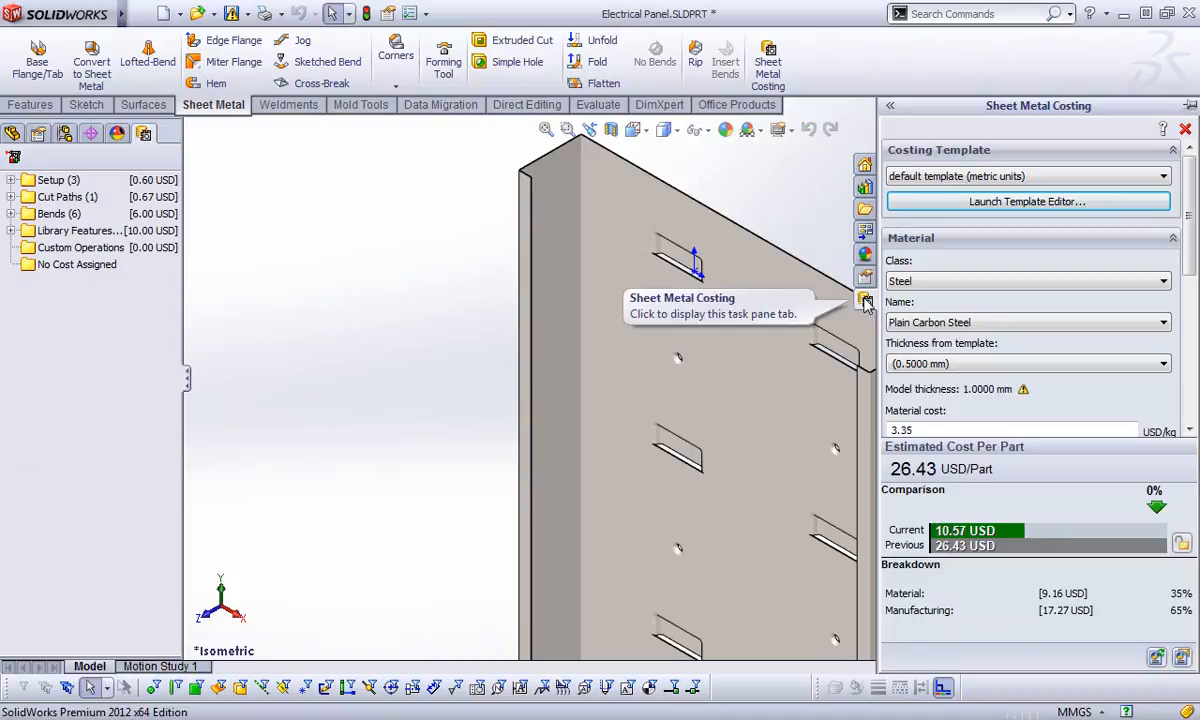
pyautogui.click(958, 176)
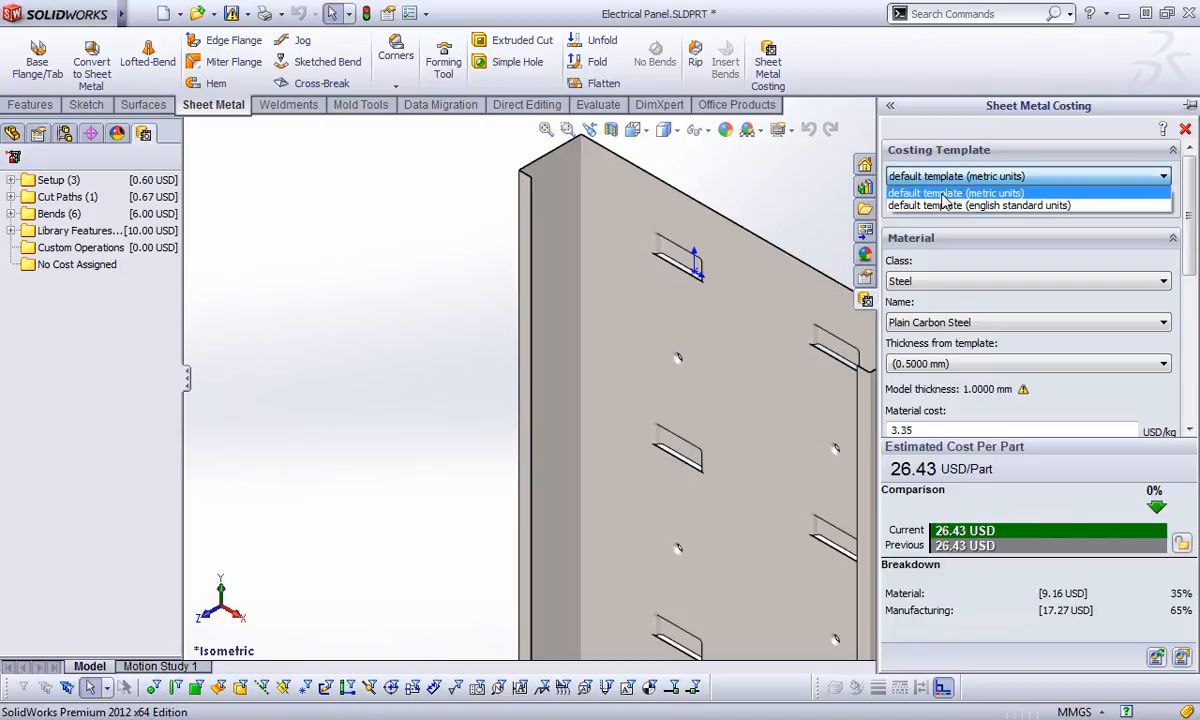
pyautogui.click(914, 192)
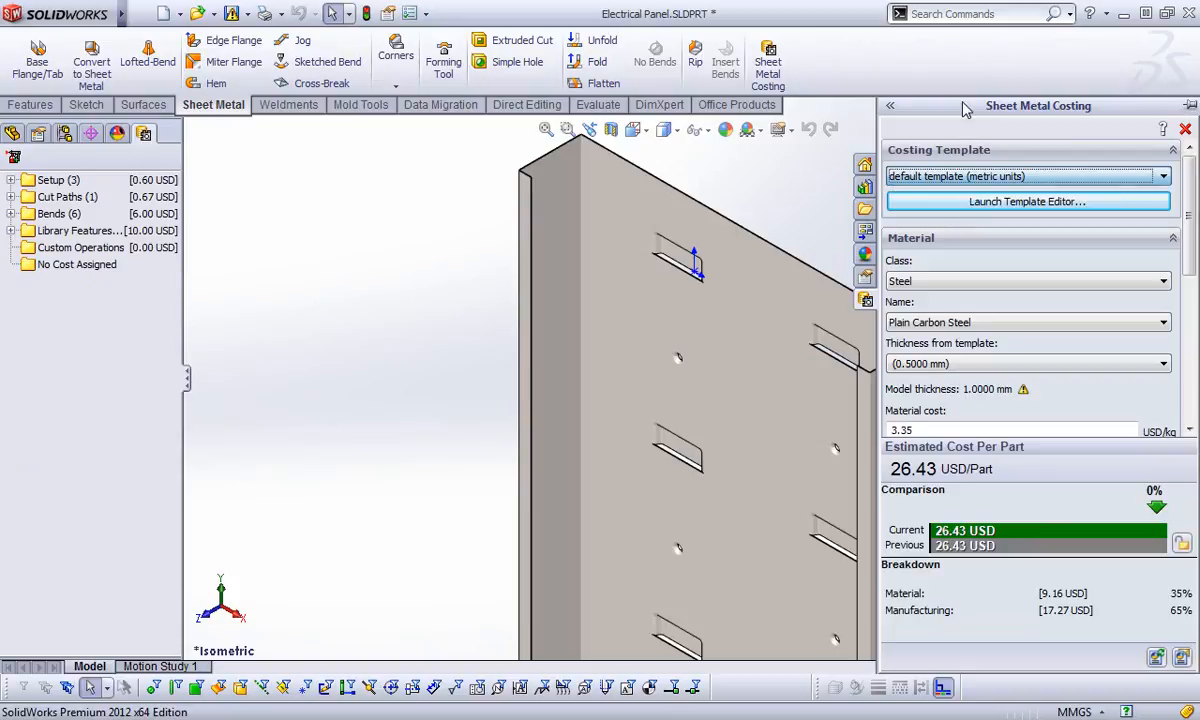
# Open the metric costing template in the maximized Template Editor and review its General settings and Setup Costs
pyautogui.click(968, 203)
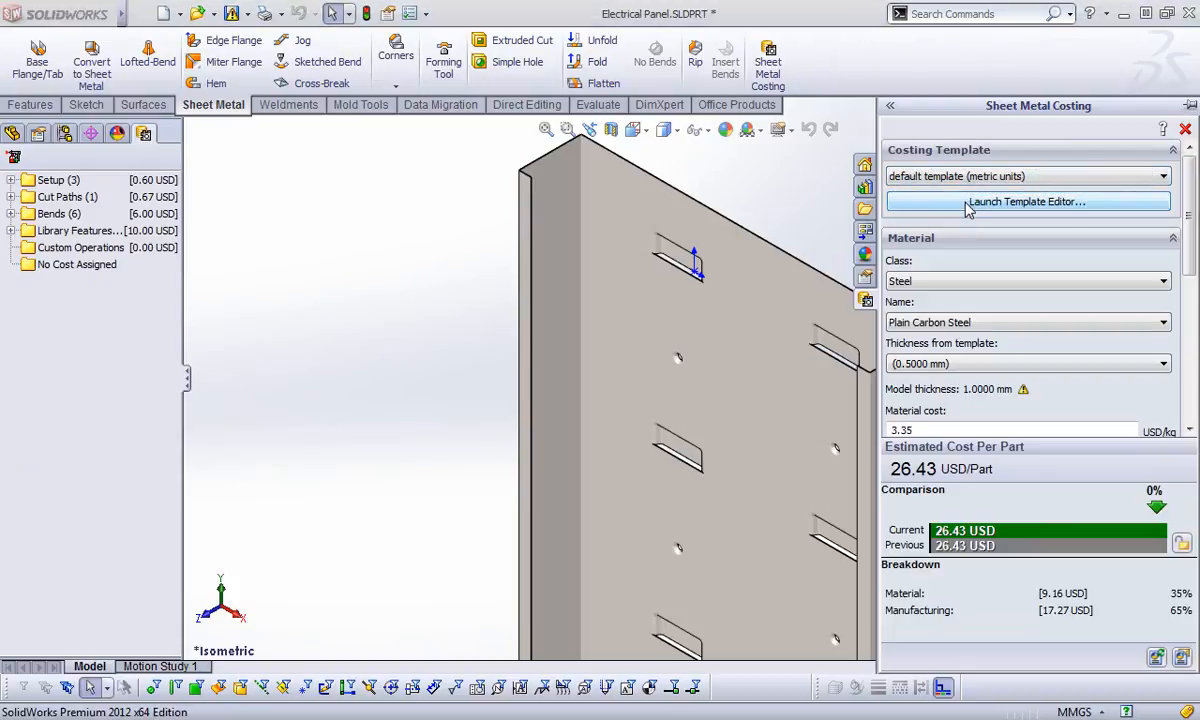
pyautogui.moveTo(1199, 285); pyautogui.dragTo(554, 33)
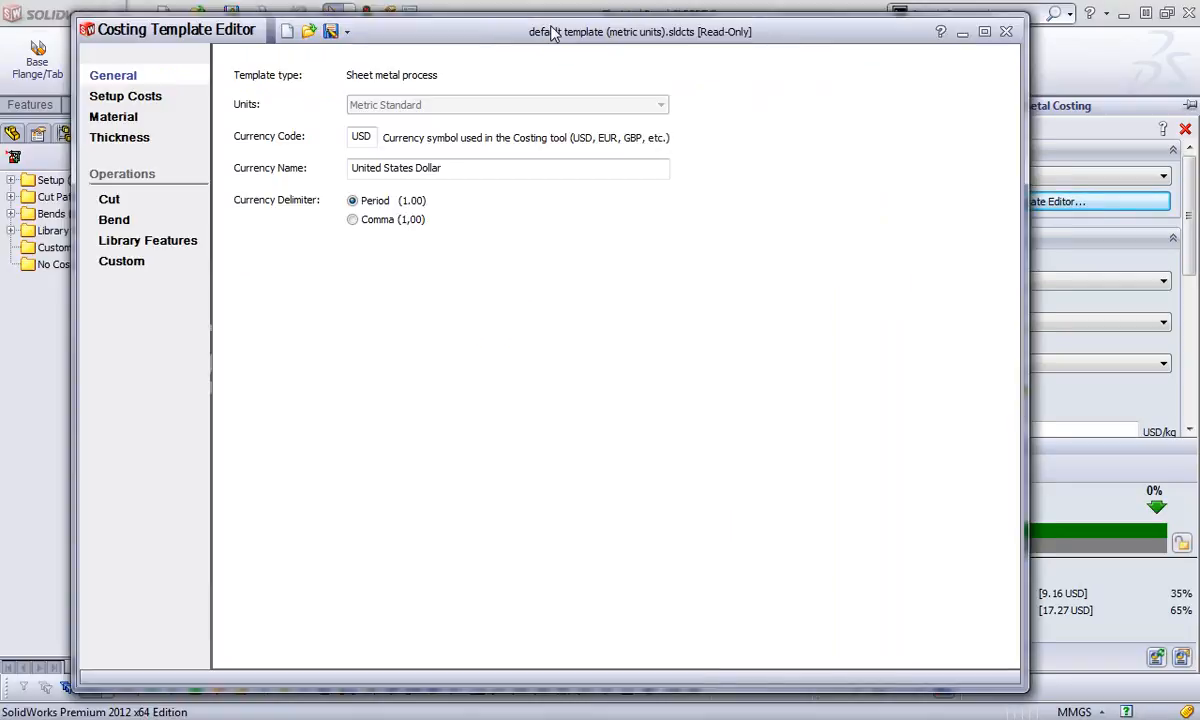
pyautogui.click(984, 31)
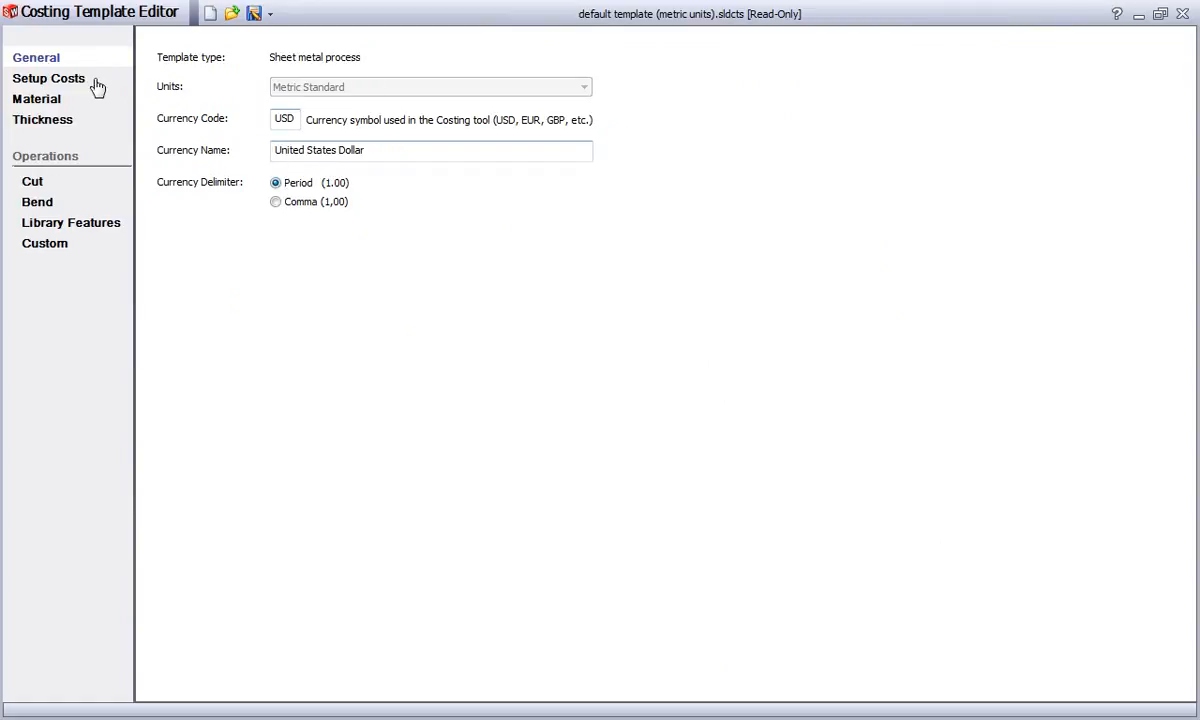
pyautogui.click(50, 86)
pyautogui.click(33, 60)
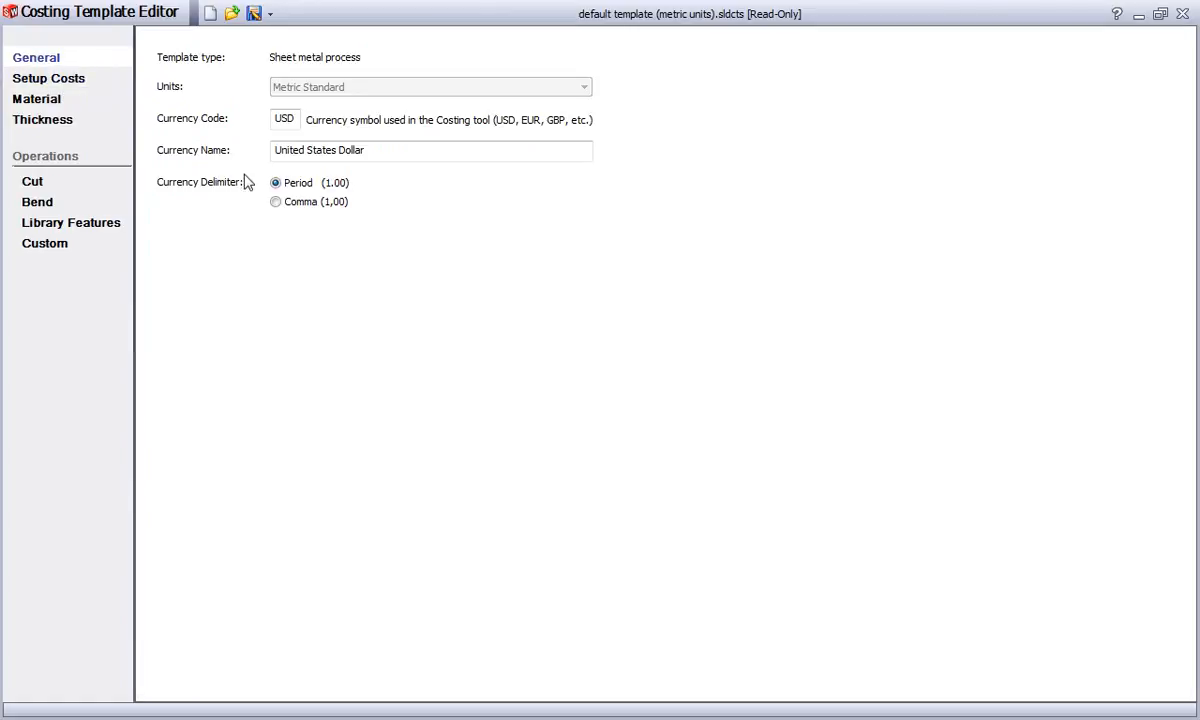
pyautogui.click(60, 79)
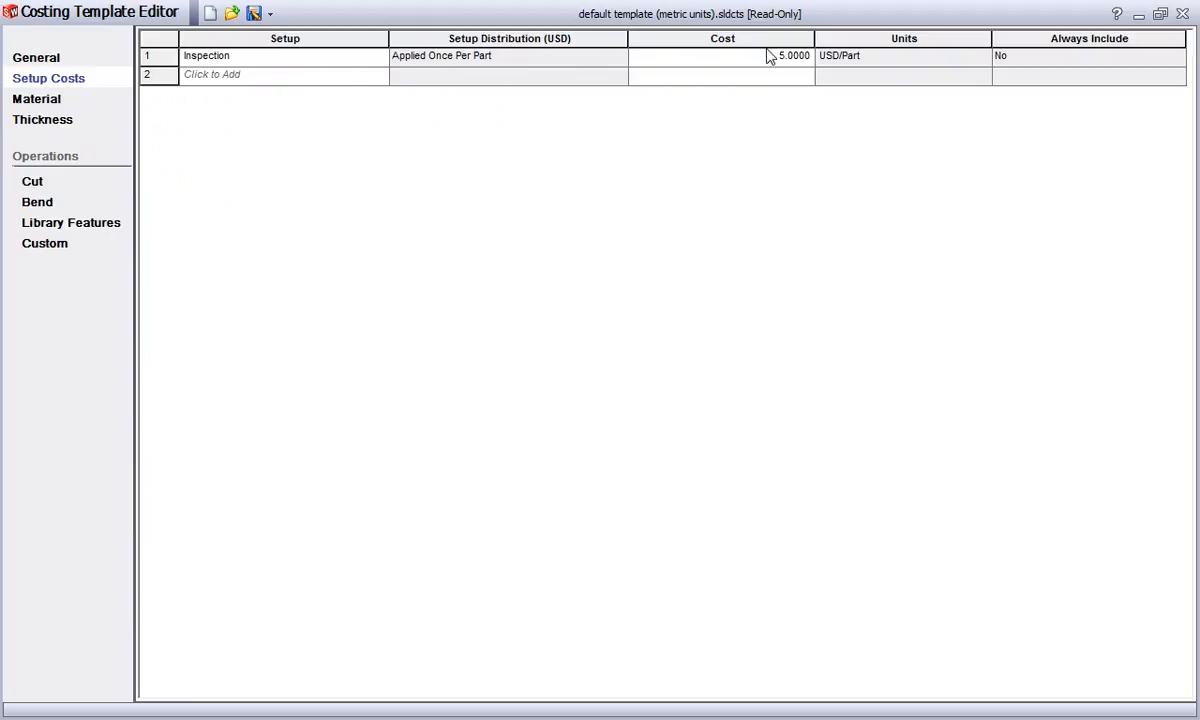
# Review the template's Material list, material filter choices, Thickness cost table and option to save it as another template
pyautogui.click(40, 102)
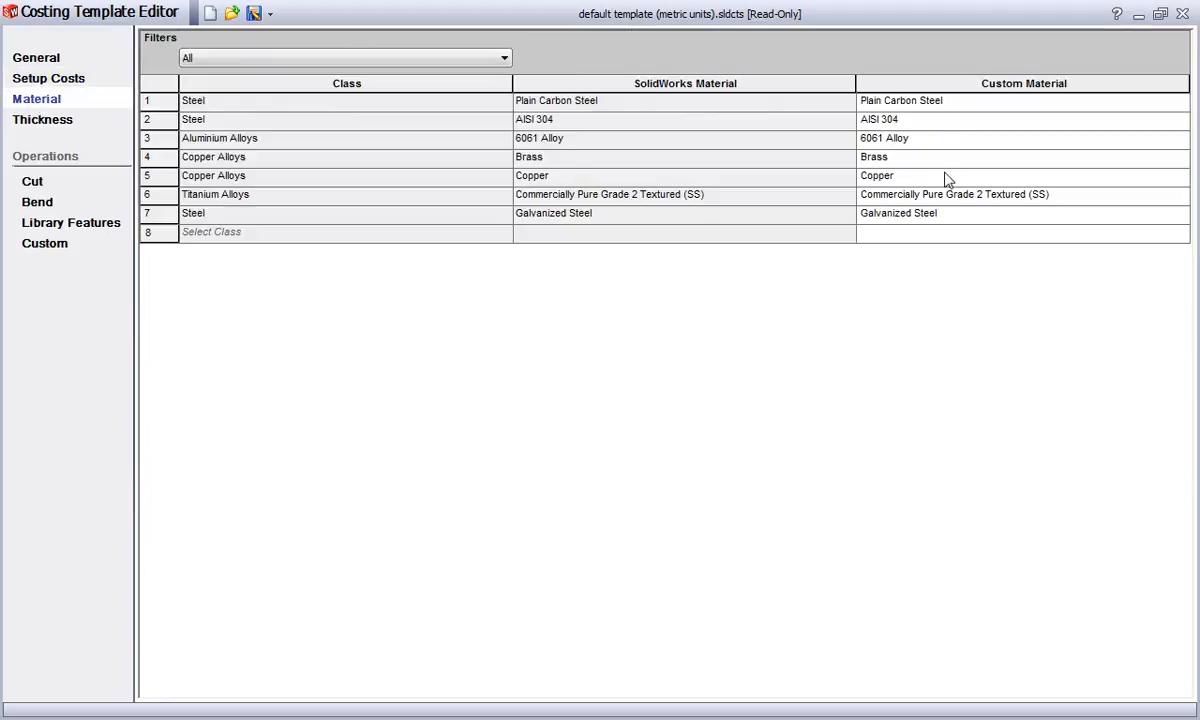
pyautogui.click(350, 56)
pyautogui.click(366, 376)
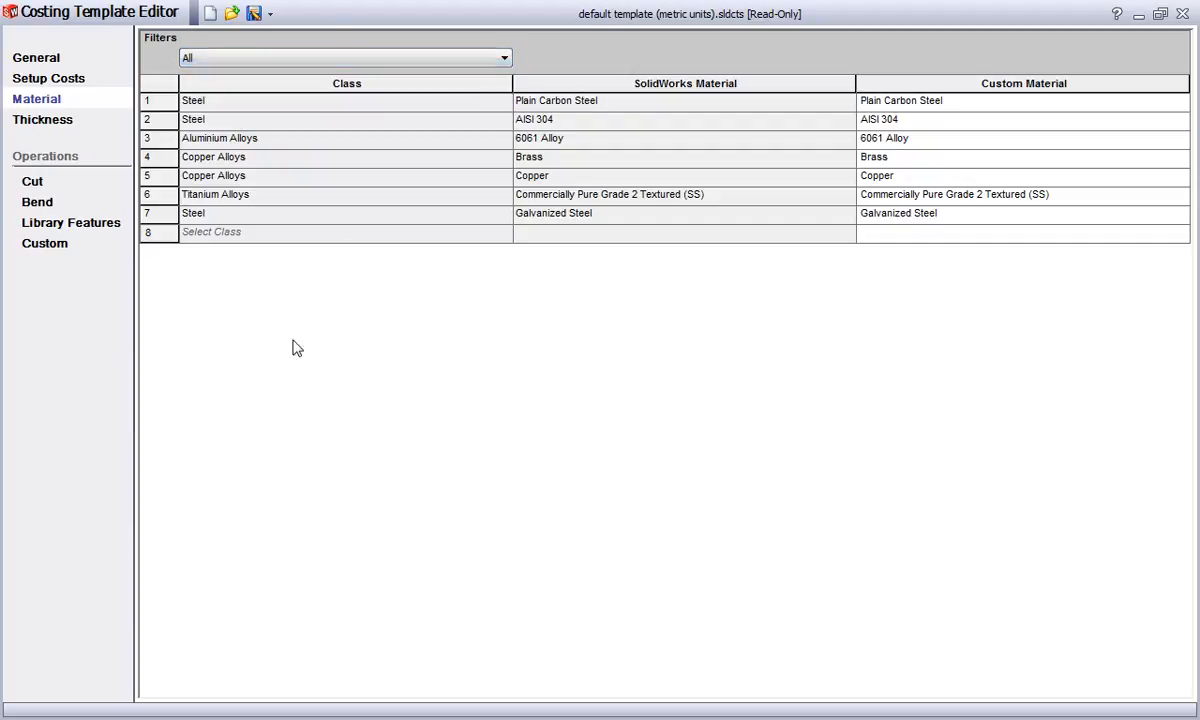
pyautogui.click(52, 121)
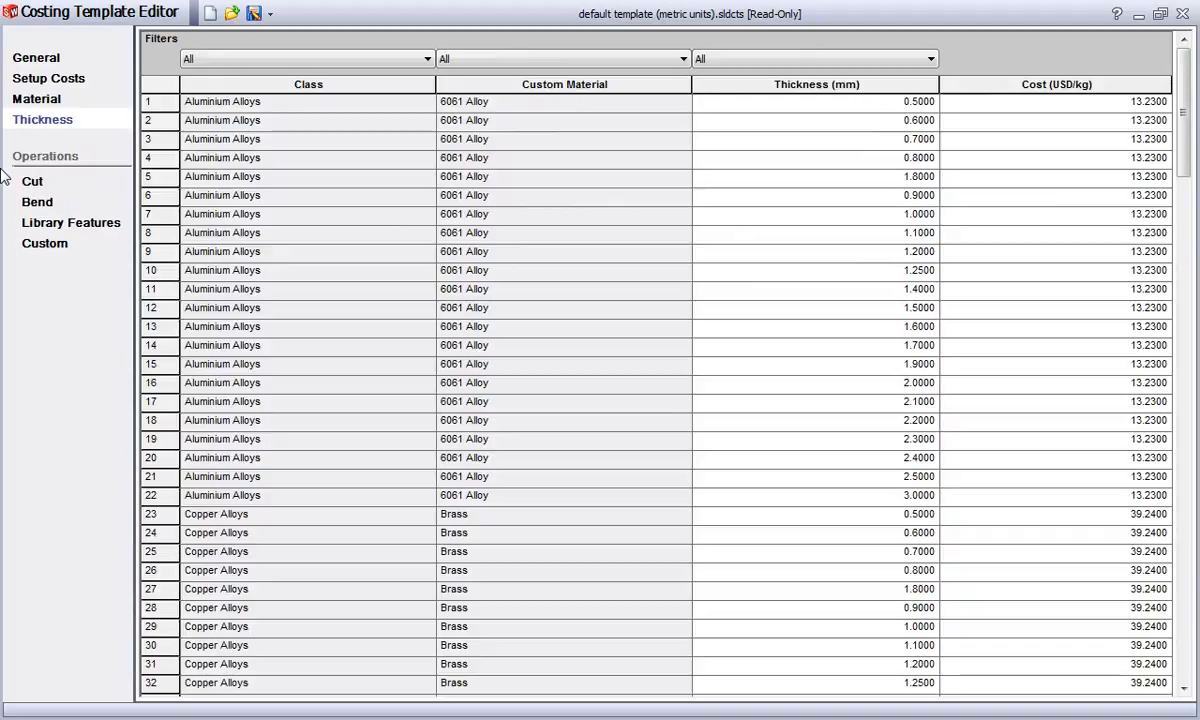
pyautogui.click(268, 14)
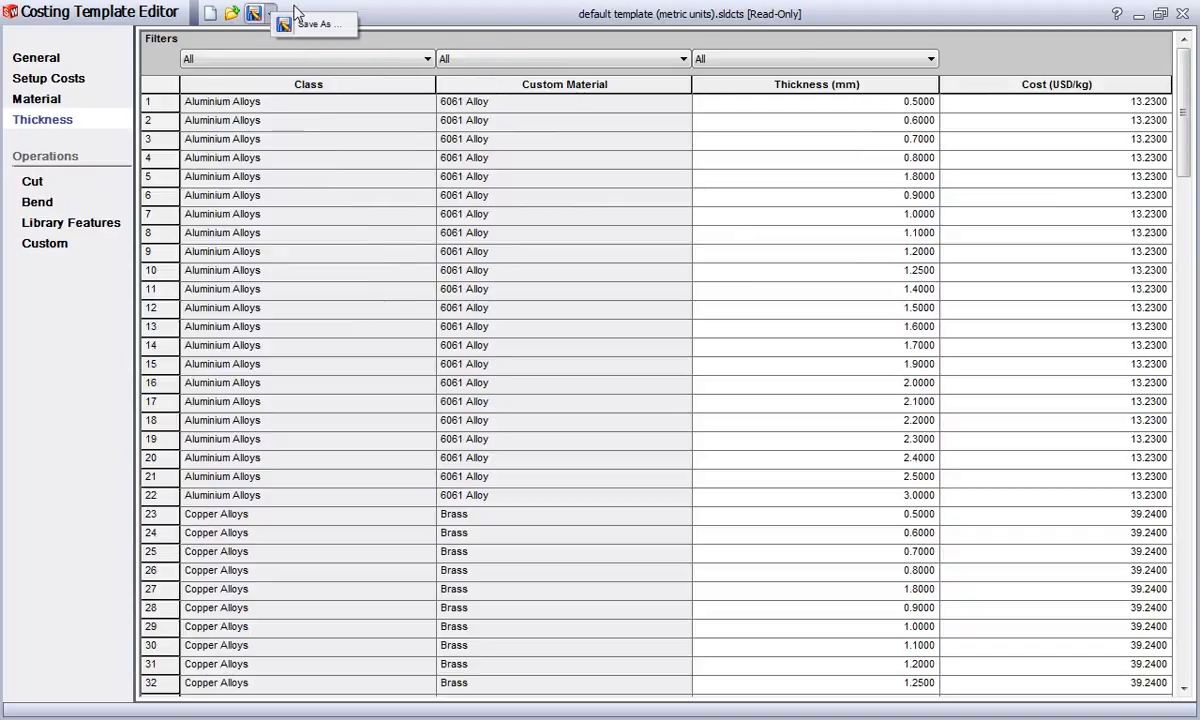
pyautogui.click(408, 16)
# Review the template's Cut, Bend, Library Features and Custom operation costs and close the Template Editor
pyautogui.click(32, 184)
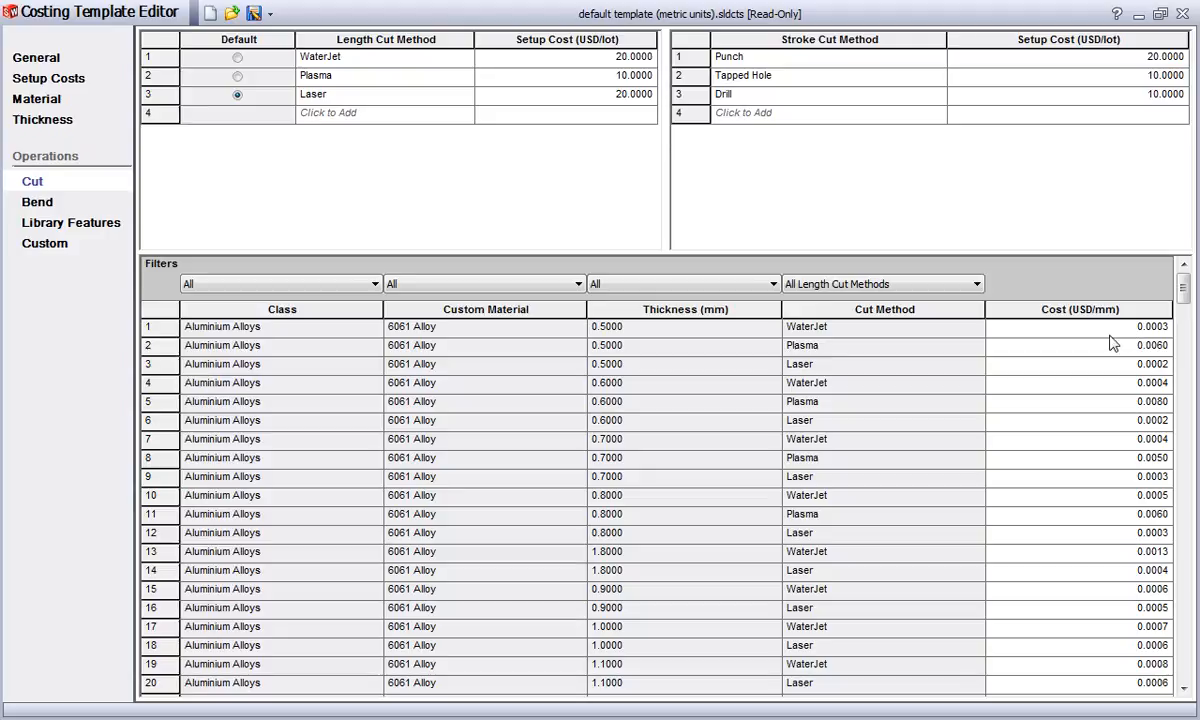
pyautogui.click(38, 203)
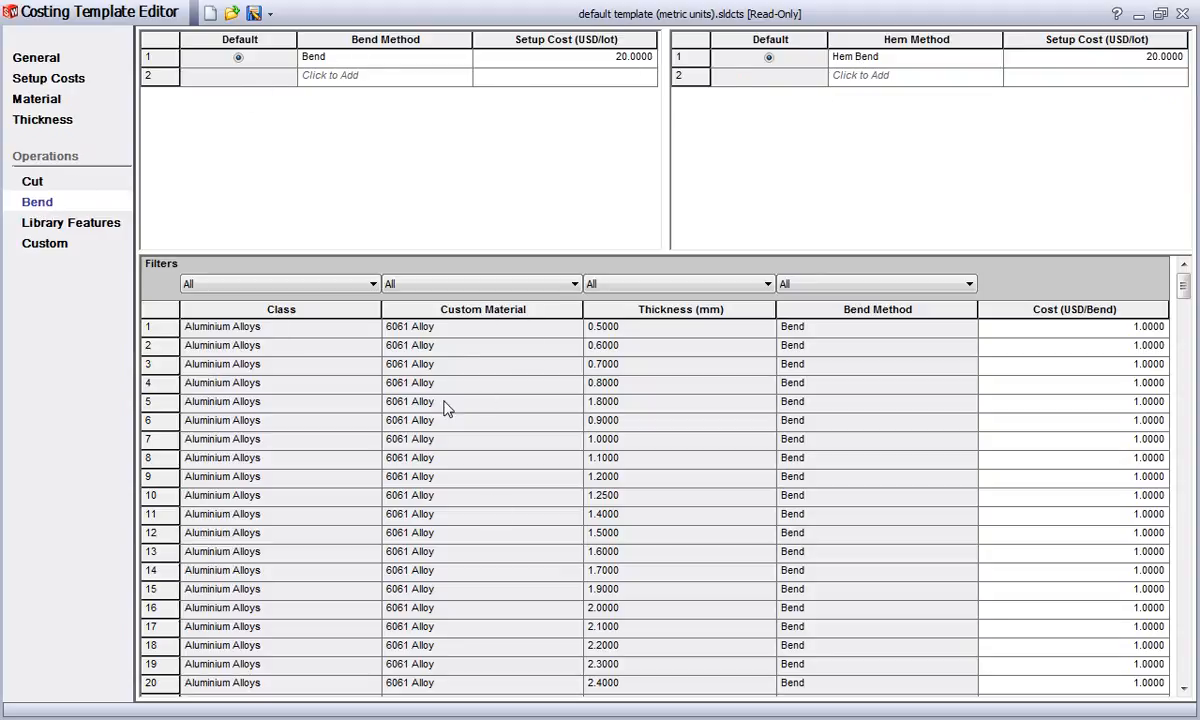
pyautogui.click(44, 226)
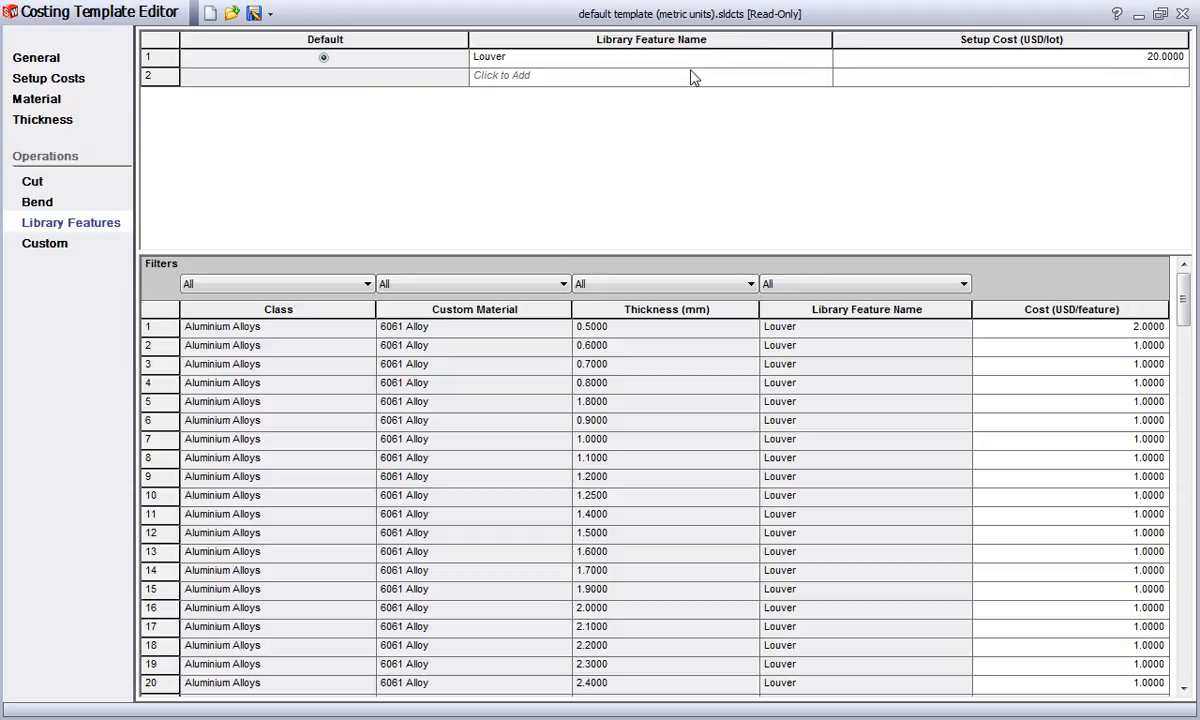
pyautogui.click(48, 244)
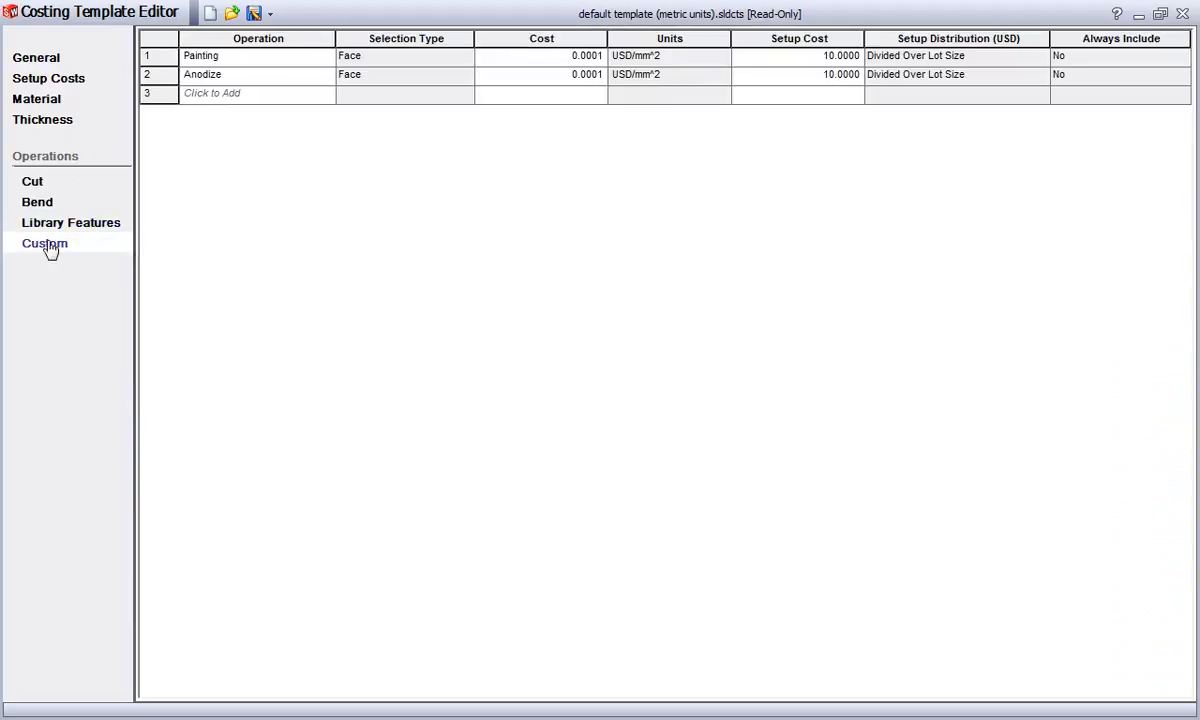
pyautogui.click(1183, 15)
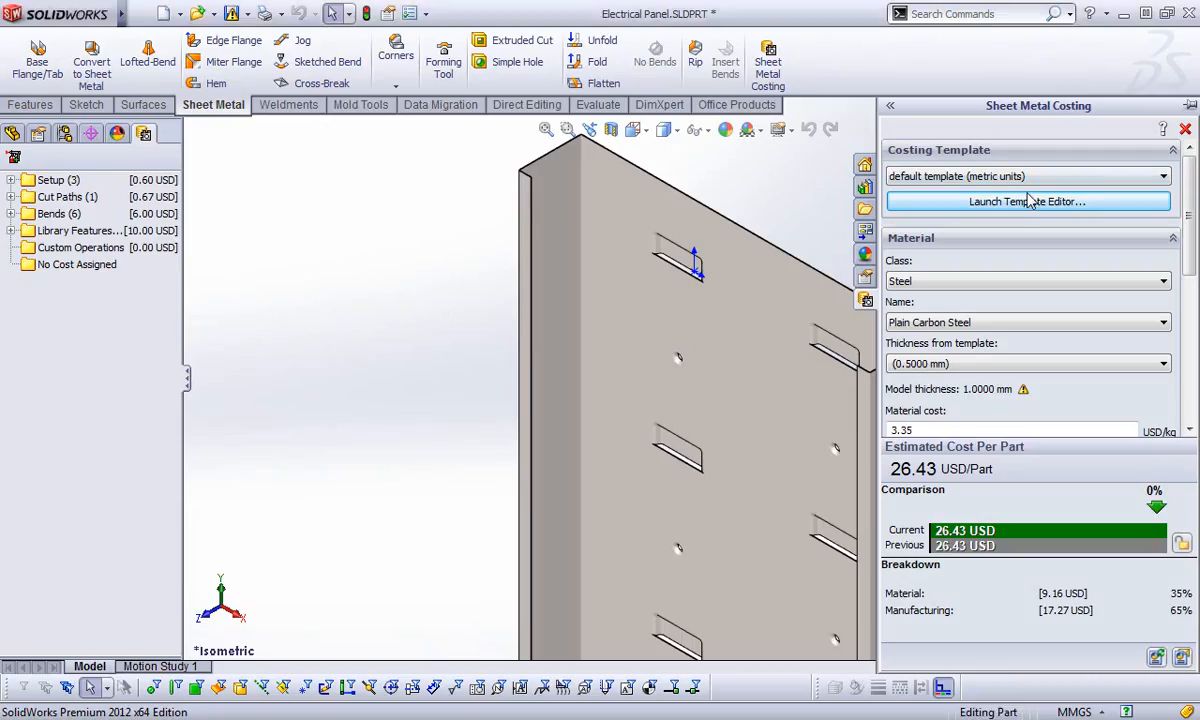
# Fit the whole panel in view and set the costing material to class Steel, name Plain Carbon Steel
pyautogui.click(546, 129)
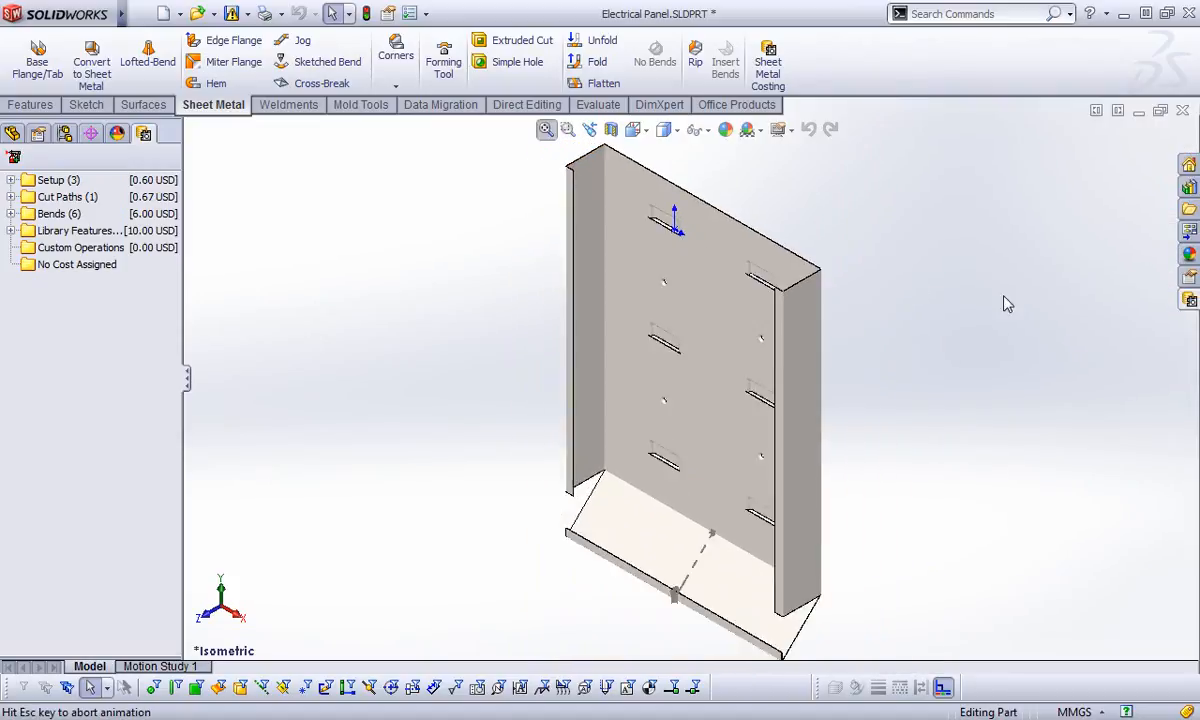
pyautogui.scroll(-3, 945, 250)
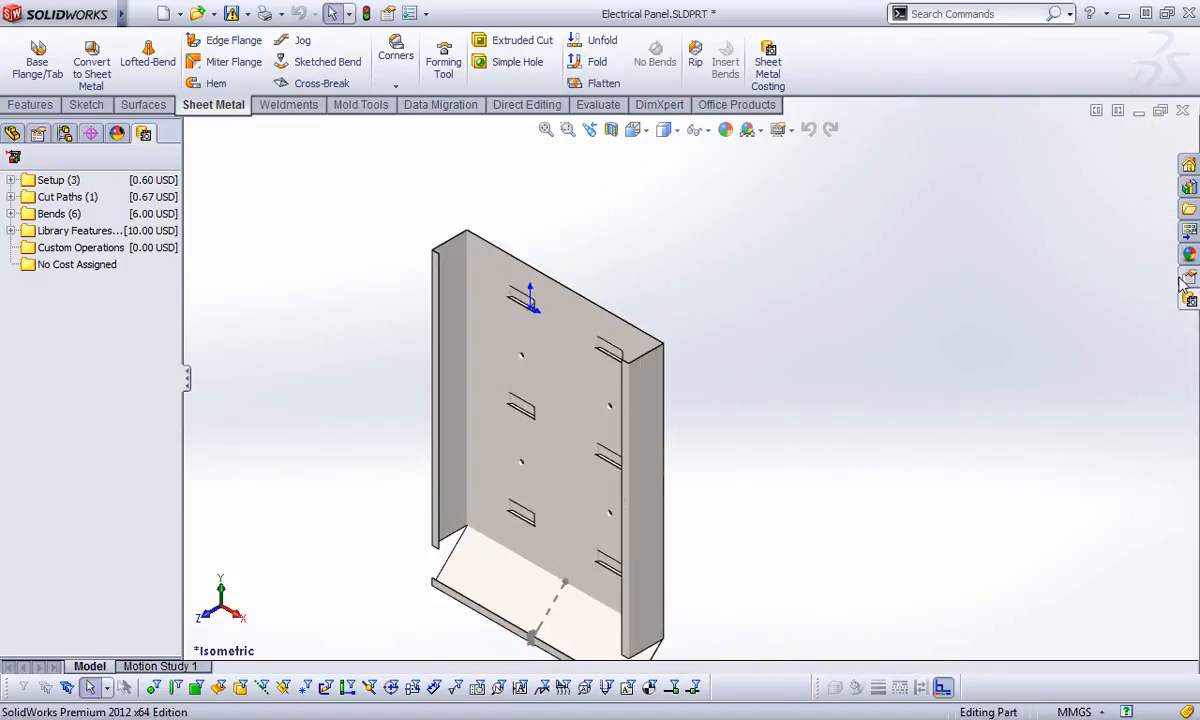
pyautogui.click(1190, 302)
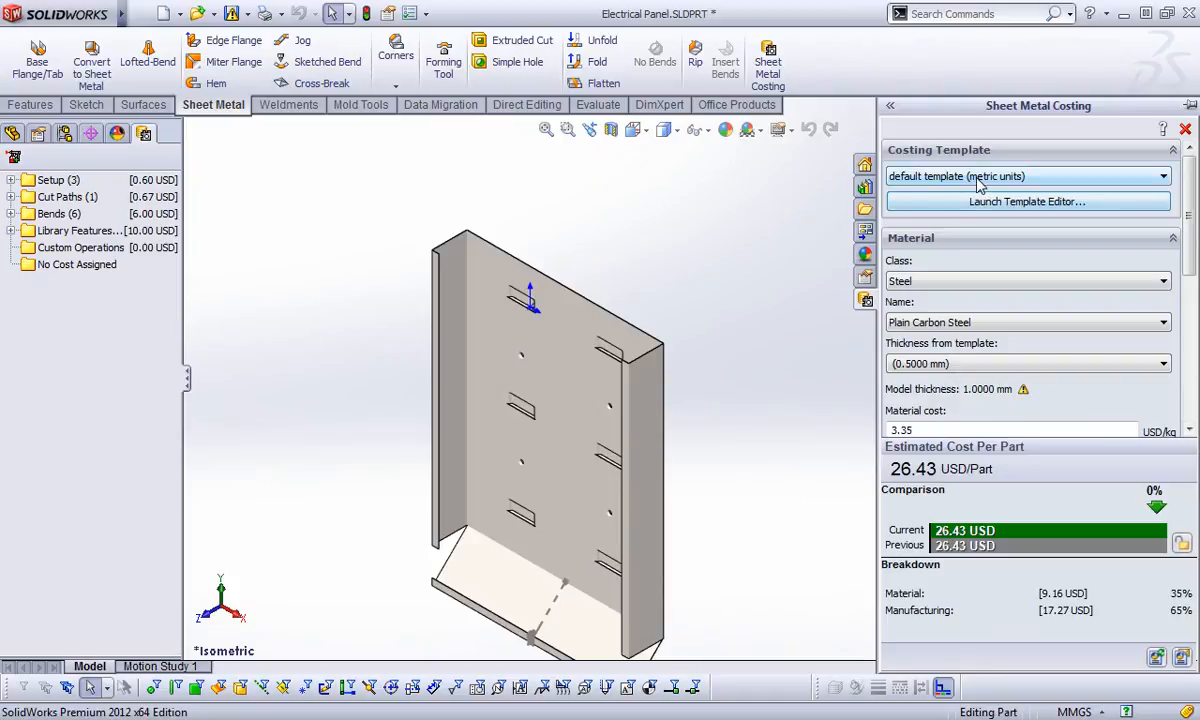
pyautogui.click(955, 281)
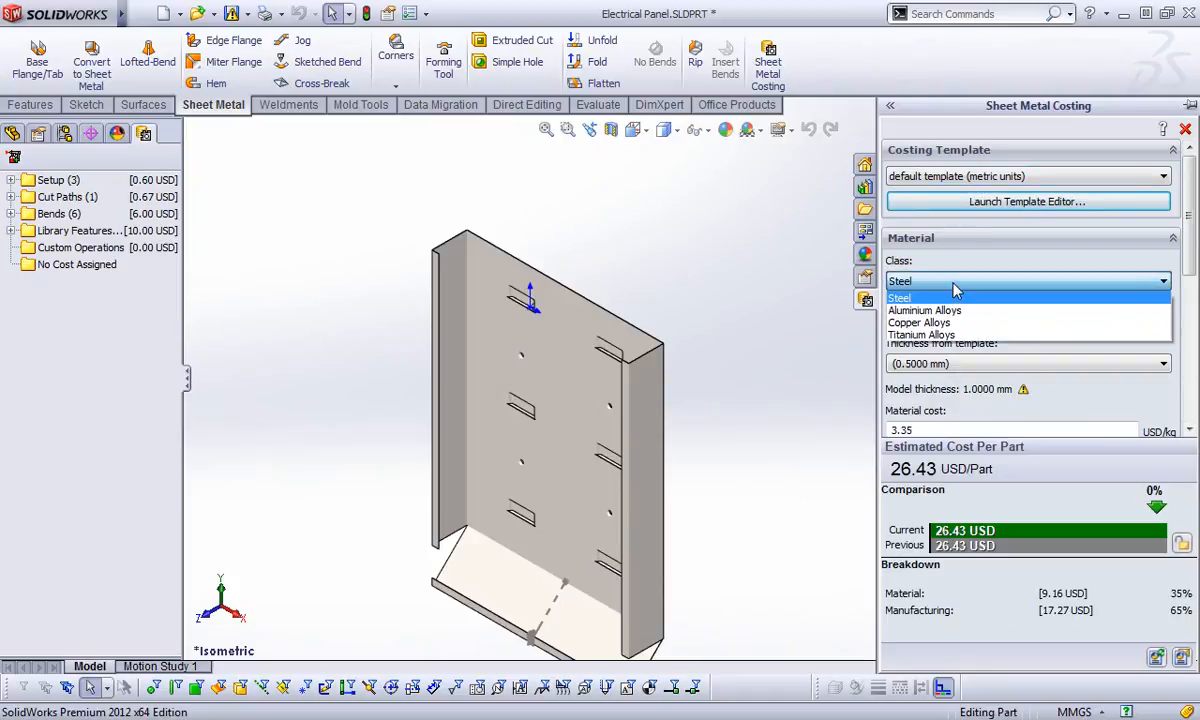
pyautogui.click(952, 298)
pyautogui.click(950, 322)
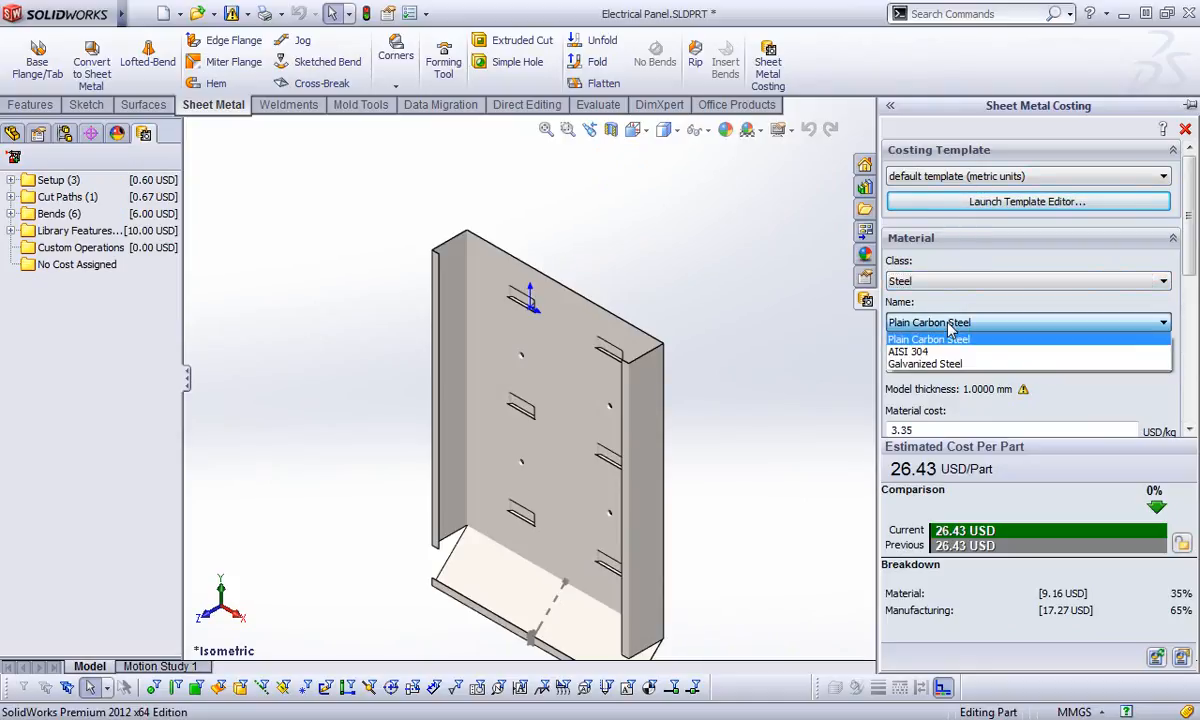
pyautogui.click(950, 339)
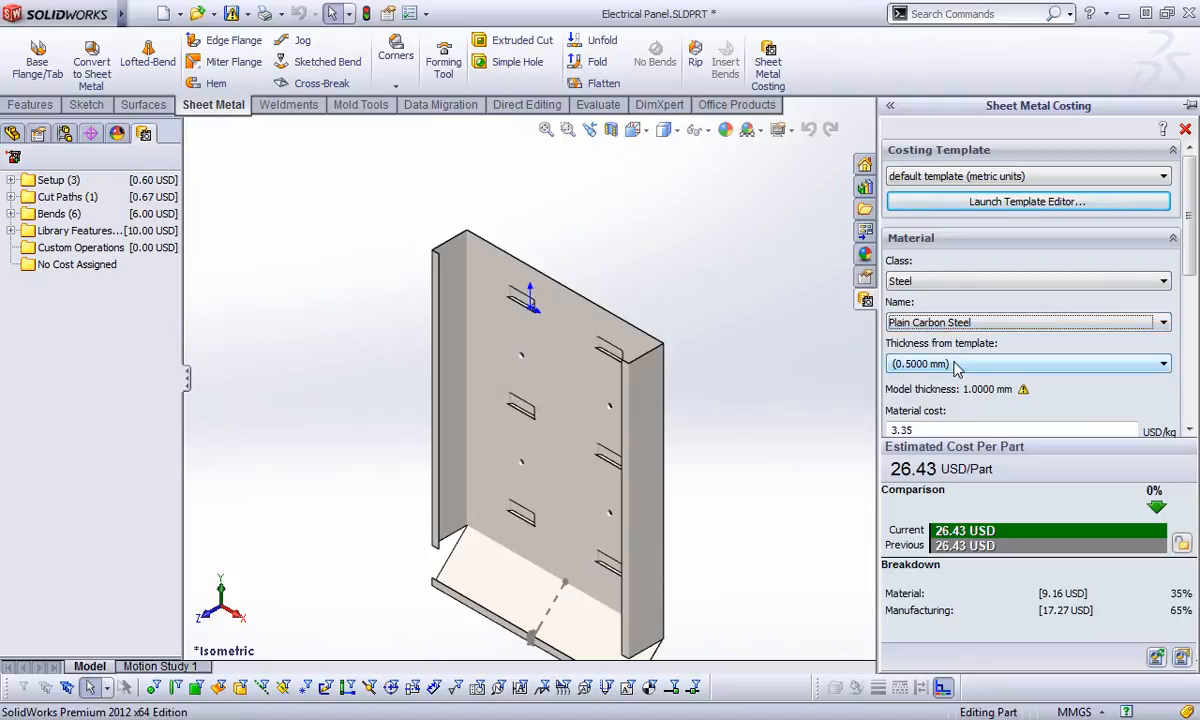
# Set the costing thickness from the template to 0.9000 mm
pyautogui.click(955, 367)
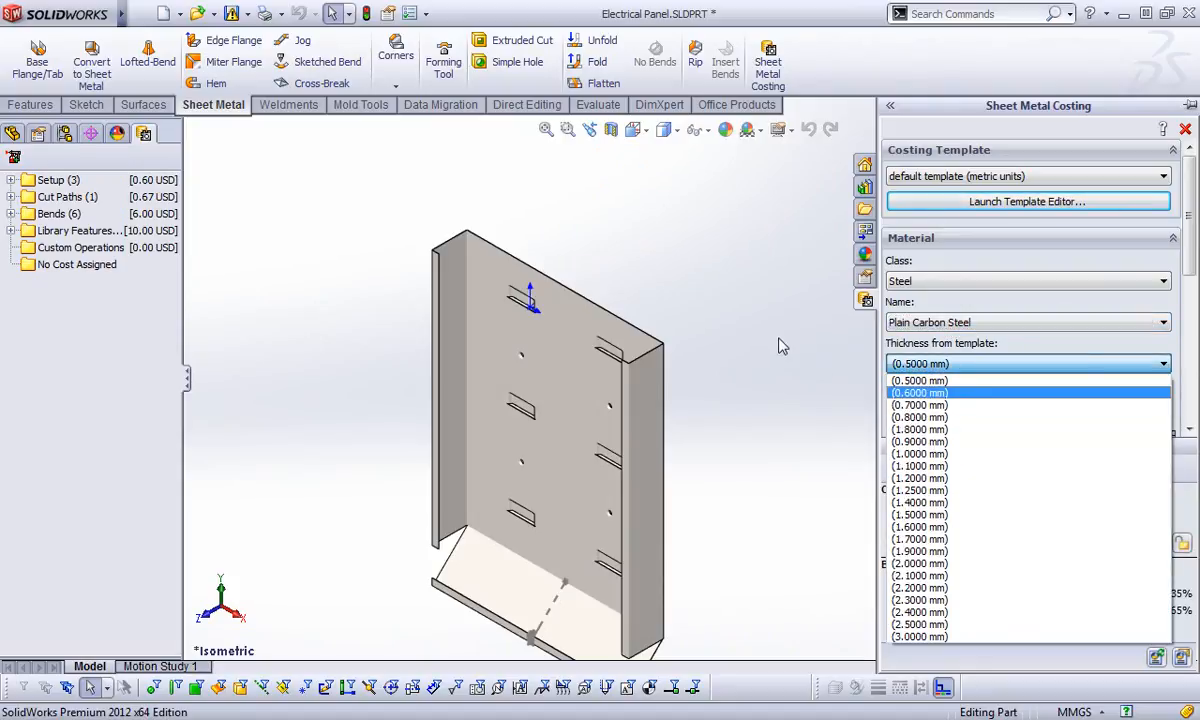
pyautogui.click(745, 325)
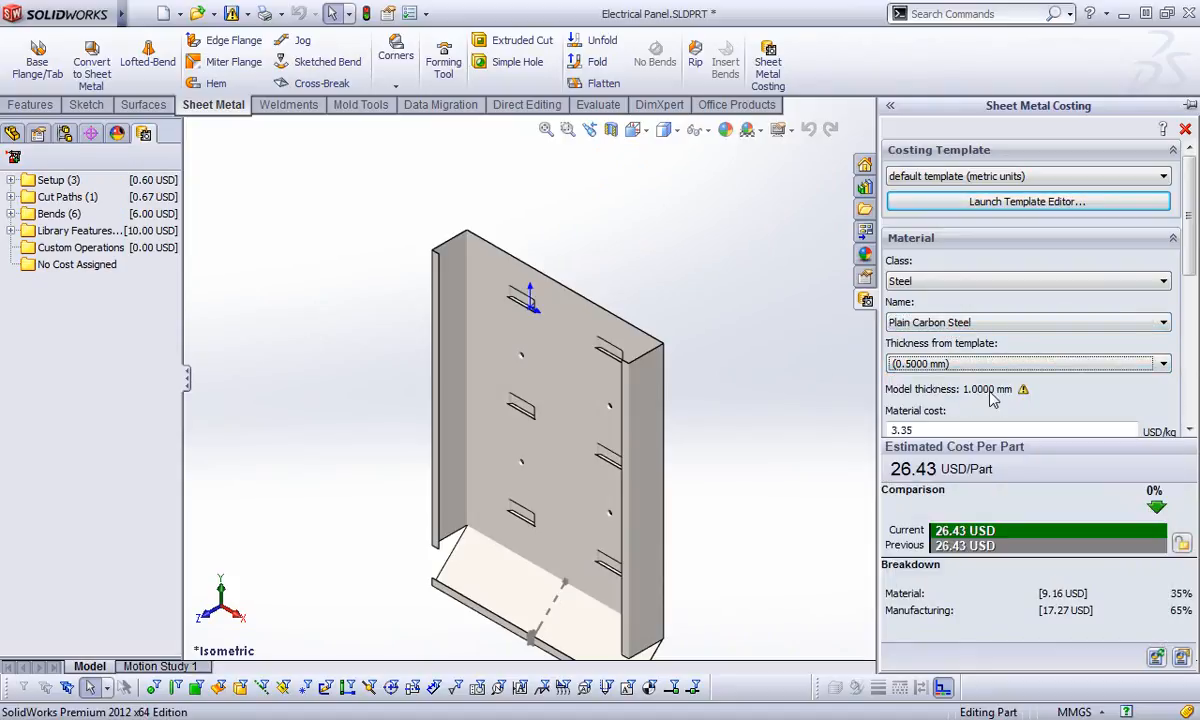
pyautogui.click(958, 365)
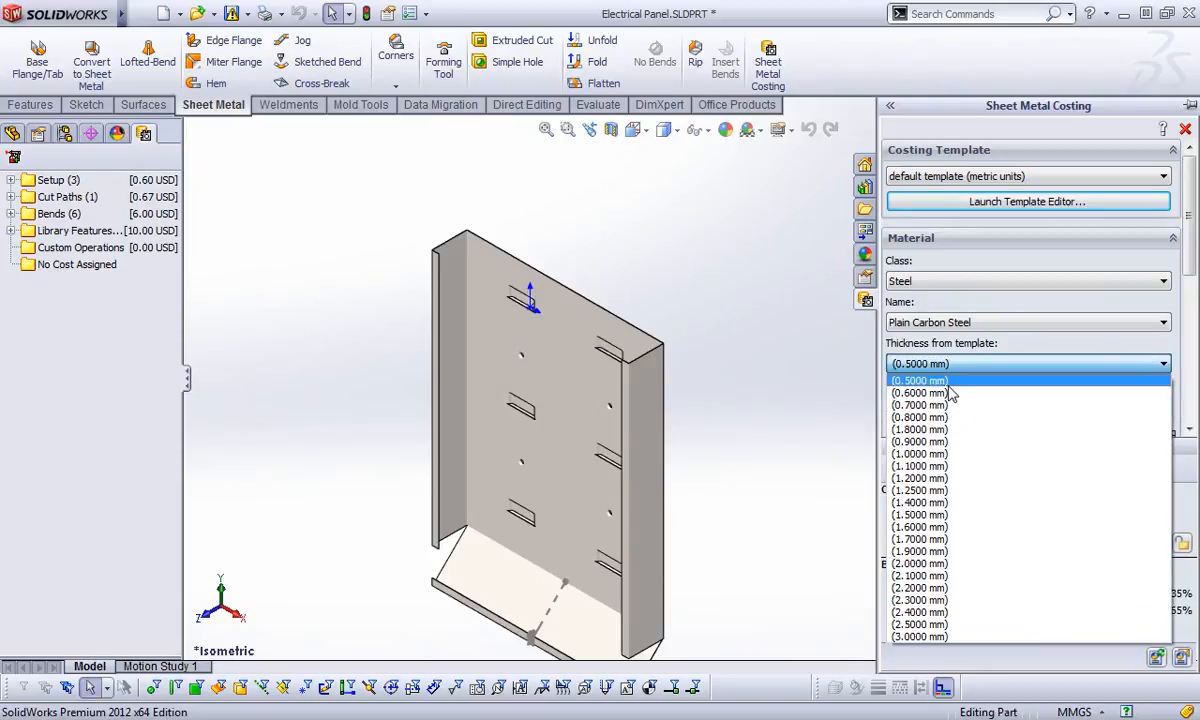
pyautogui.click(937, 441)
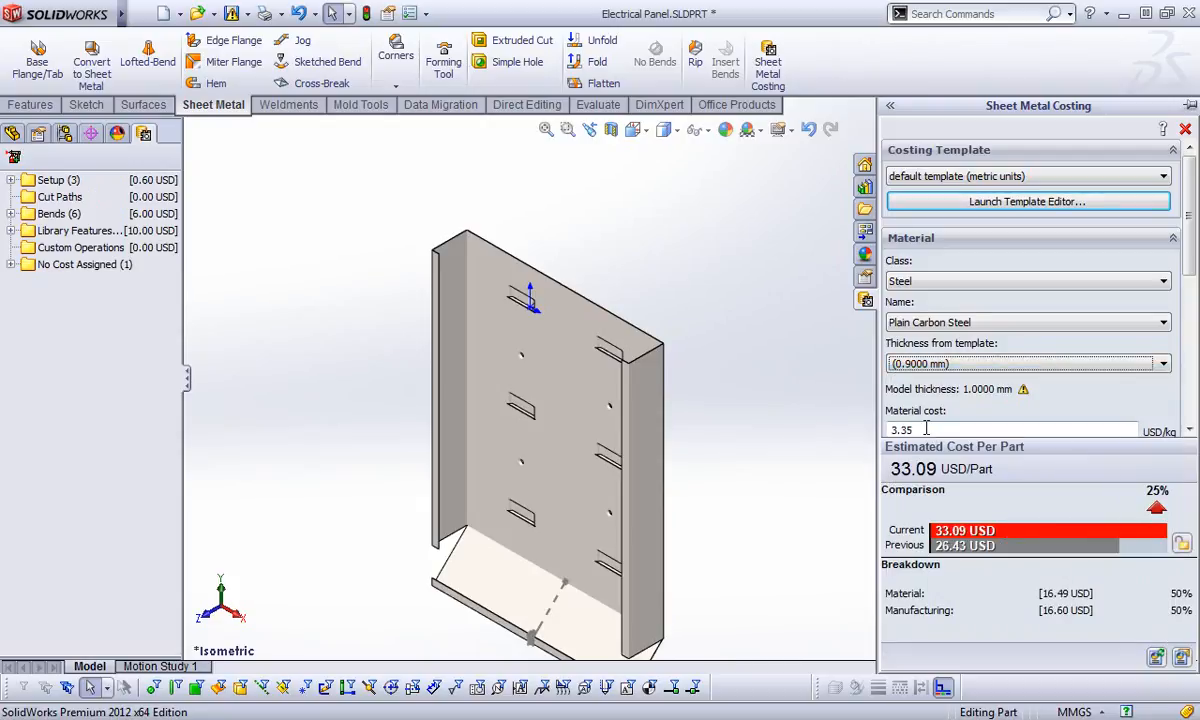
# Review the material cost entry and the area-to-cost choices for the blank size
pyautogui.moveTo(1193, 250); pyautogui.dragTo(1190, 355)
pyautogui.click(903, 163)
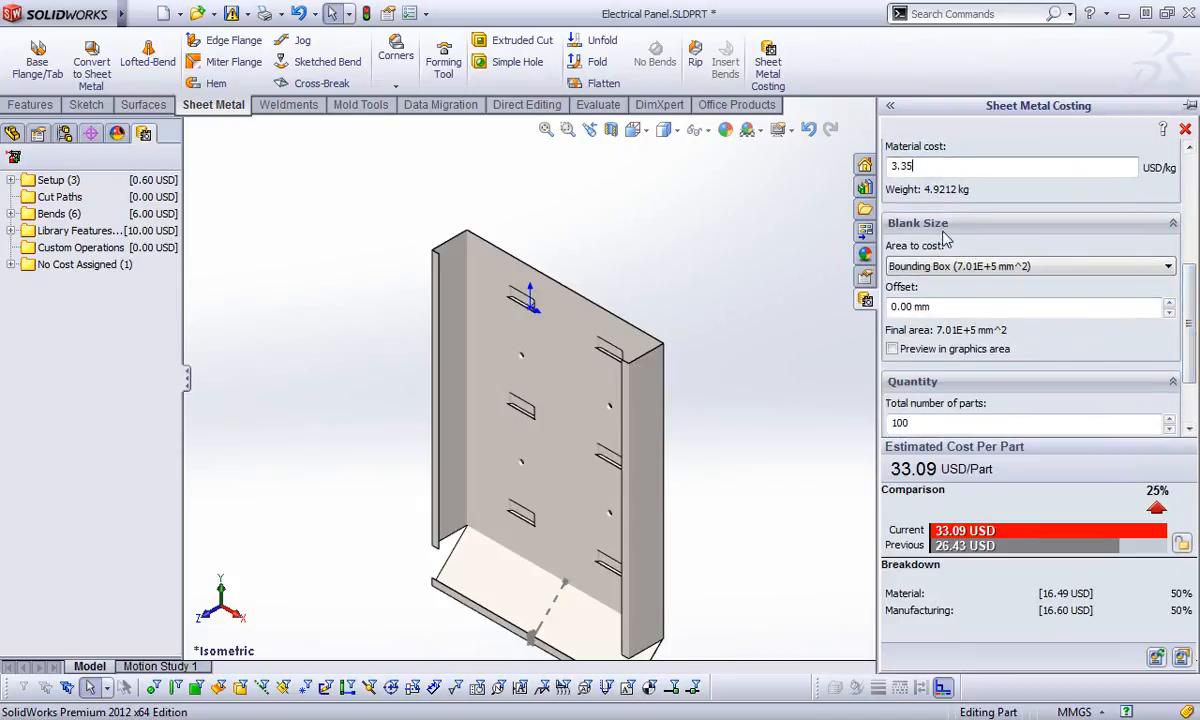
pyautogui.press('Tab')
pyautogui.click(895, 267)
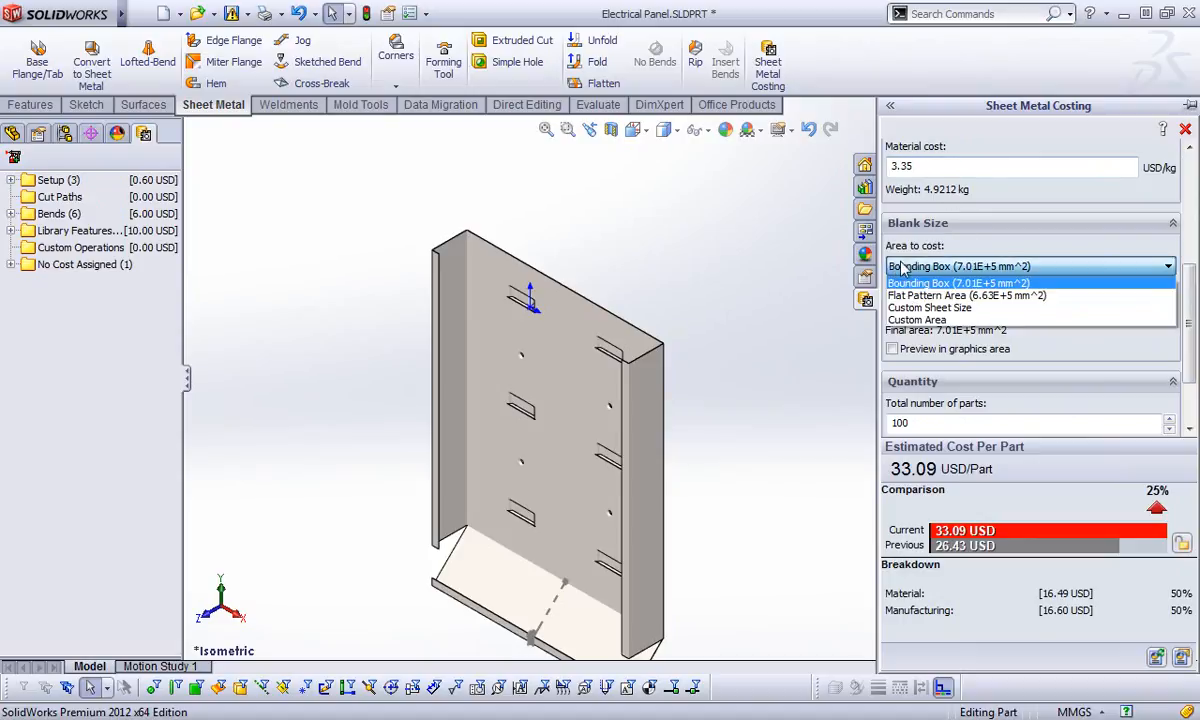
pyautogui.click(785, 234)
# Check the part's custom and configuration-specific file properties and close them without changes
pyautogui.click(140, 14)
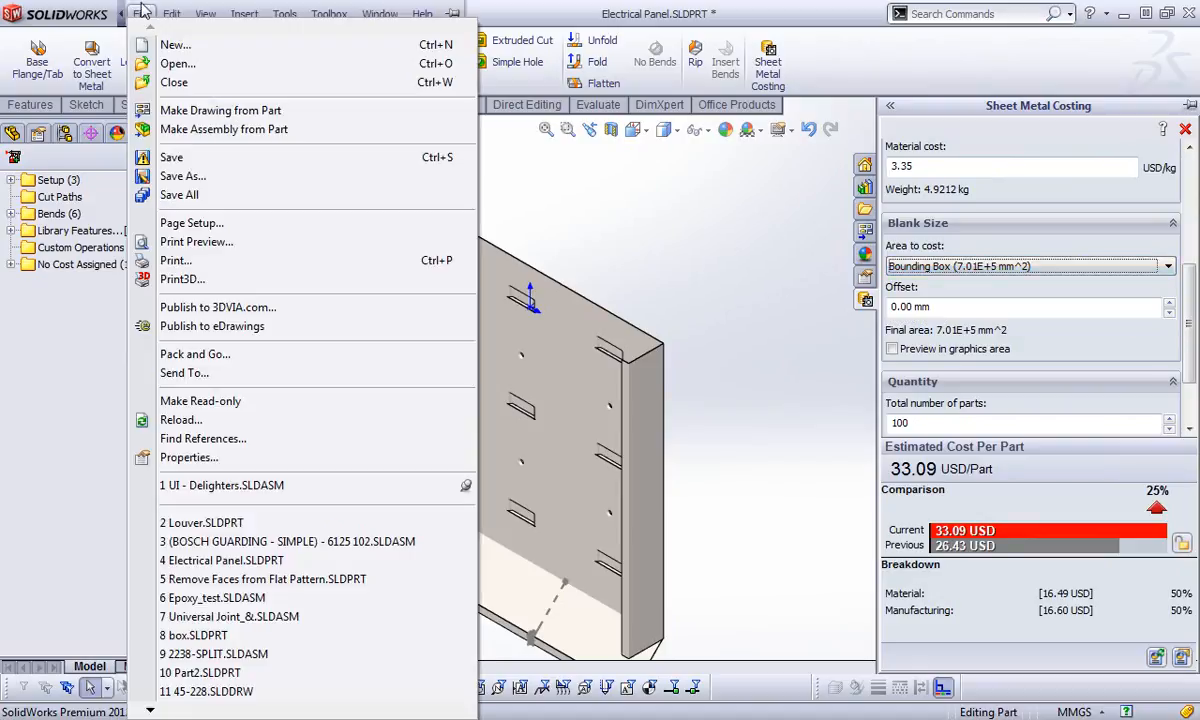
pyautogui.click(168, 457)
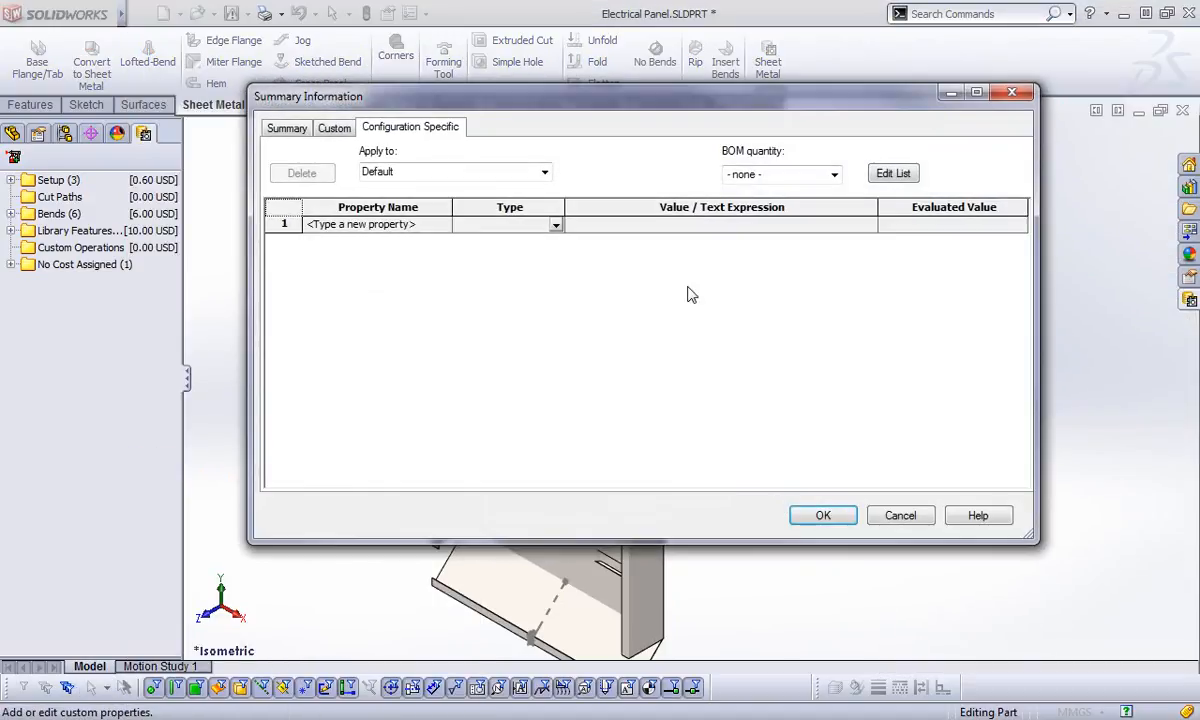
pyautogui.click(334, 128)
pyautogui.click(404, 127)
pyautogui.click(898, 514)
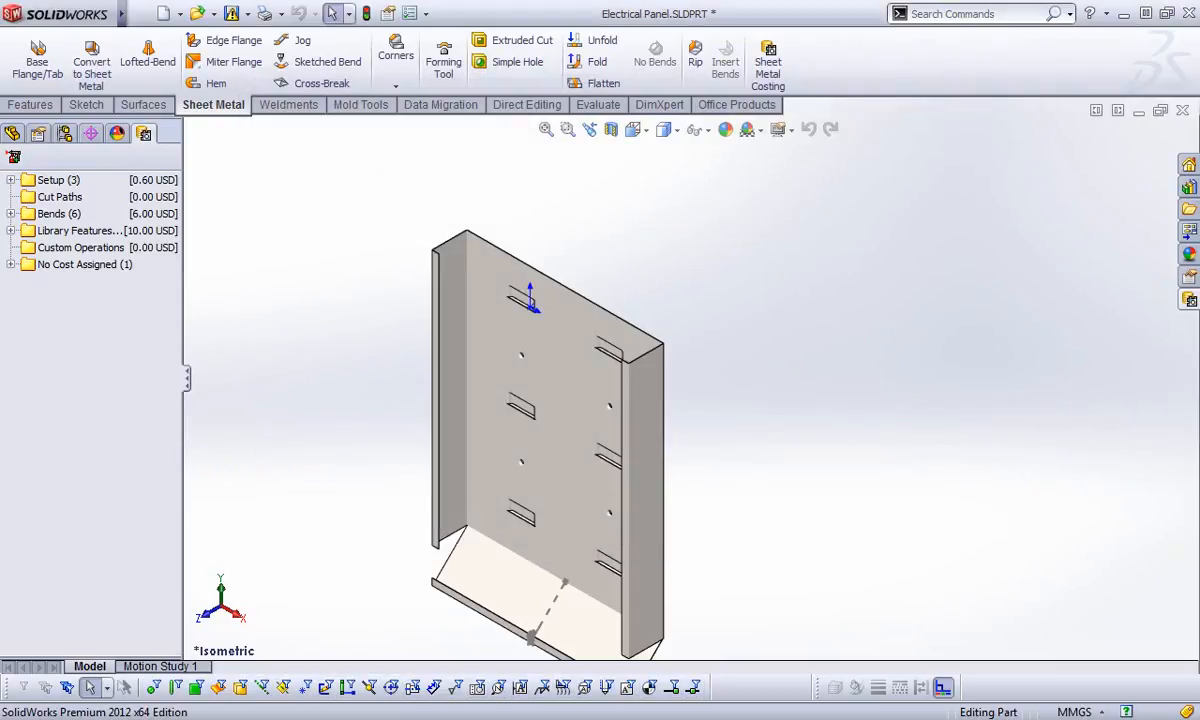
# Check the part's custom file properties again and leave them without changes
pyautogui.click(140, 14)
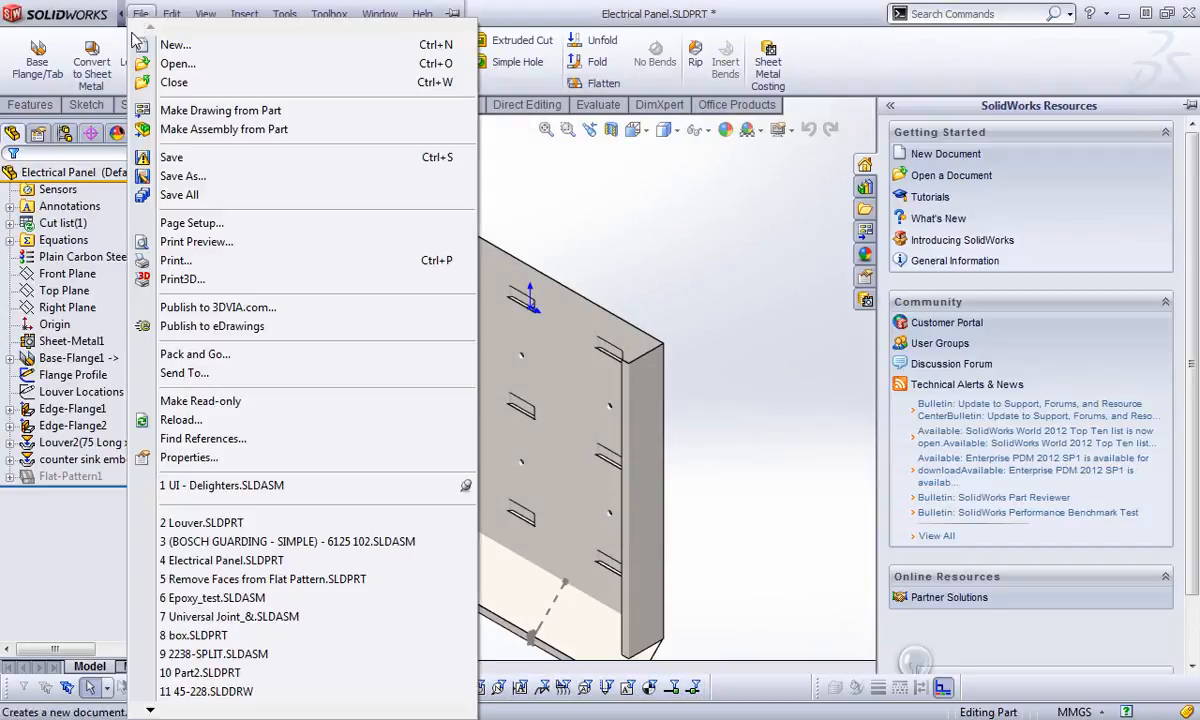
pyautogui.click(189, 457)
pyautogui.click(334, 128)
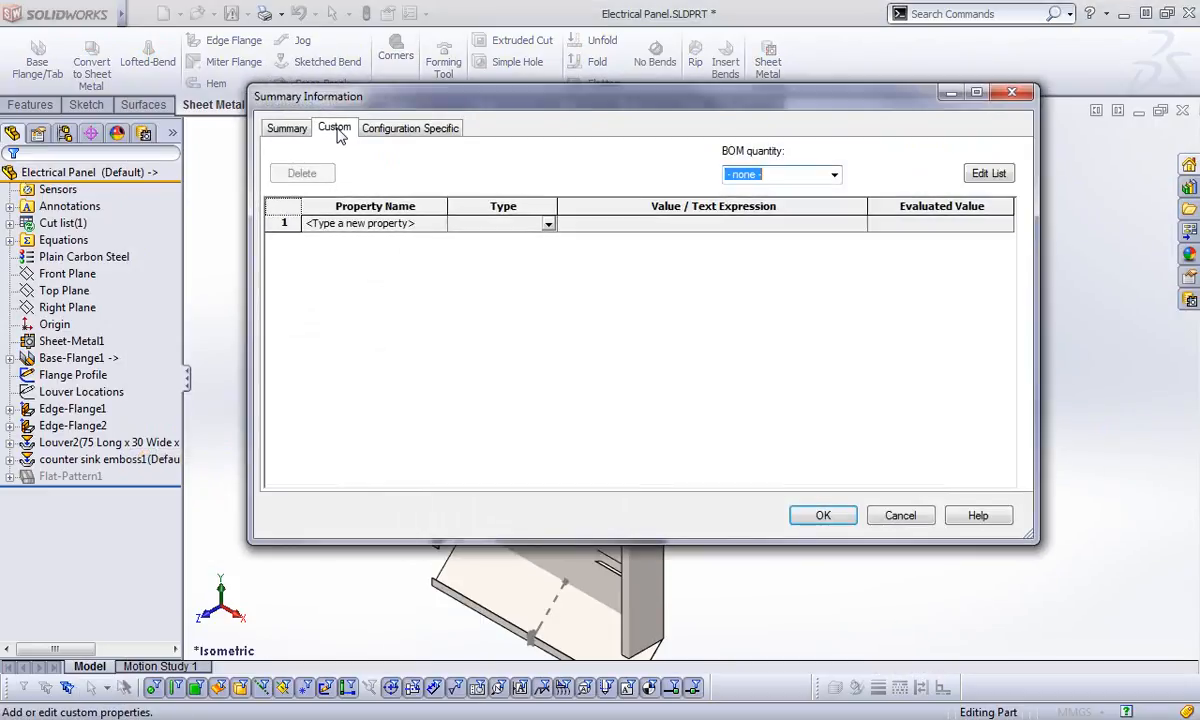
pyautogui.click(897, 515)
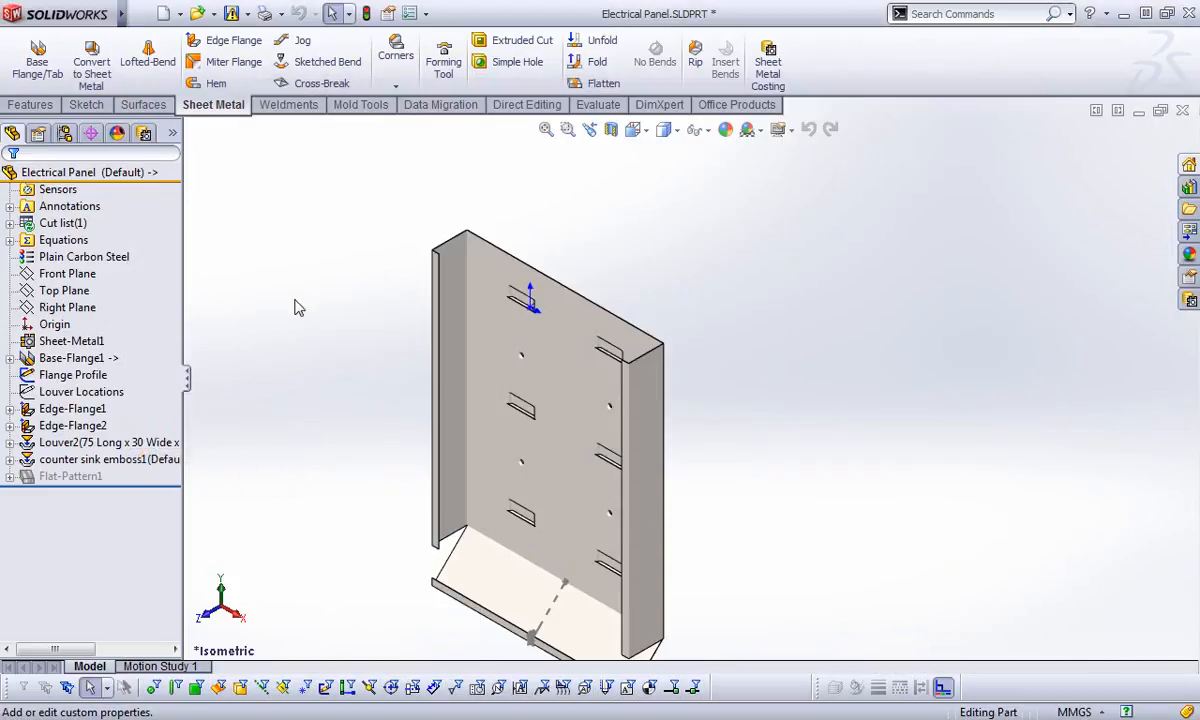
# Review the cut-list item's properties, widening the property name column to read them in full, and close without changes
pyautogui.click(9, 223)
pyautogui.rightClick(68, 240)
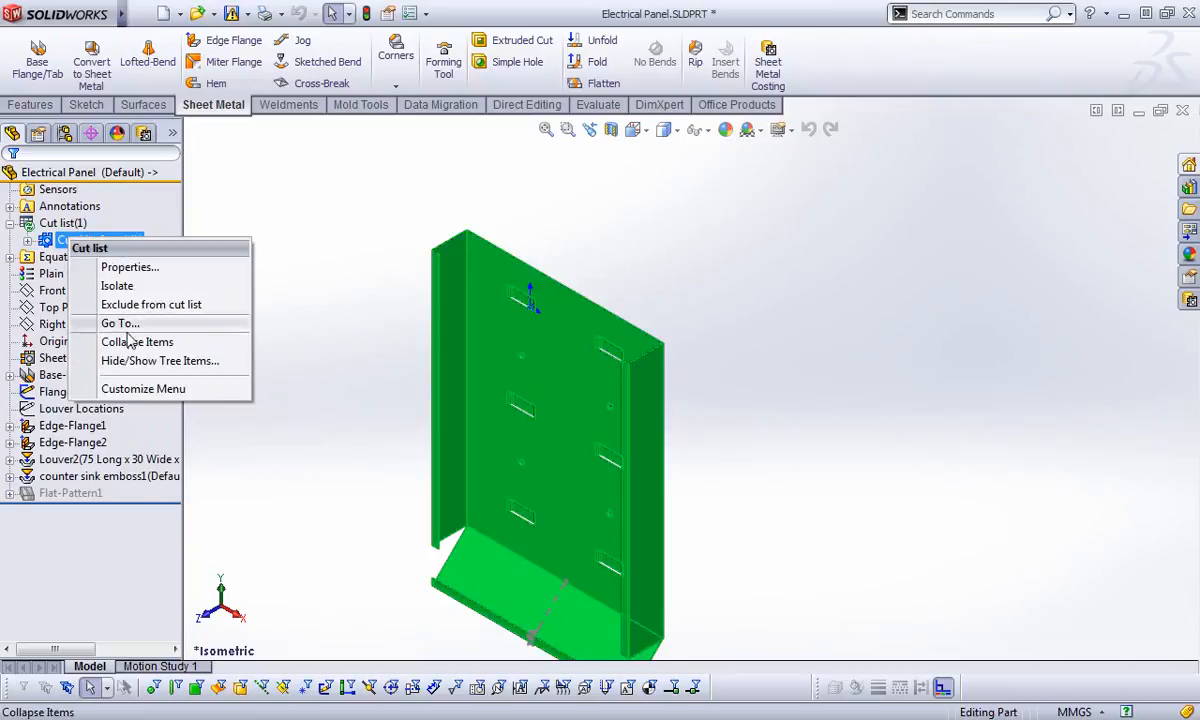
pyautogui.click(129, 267)
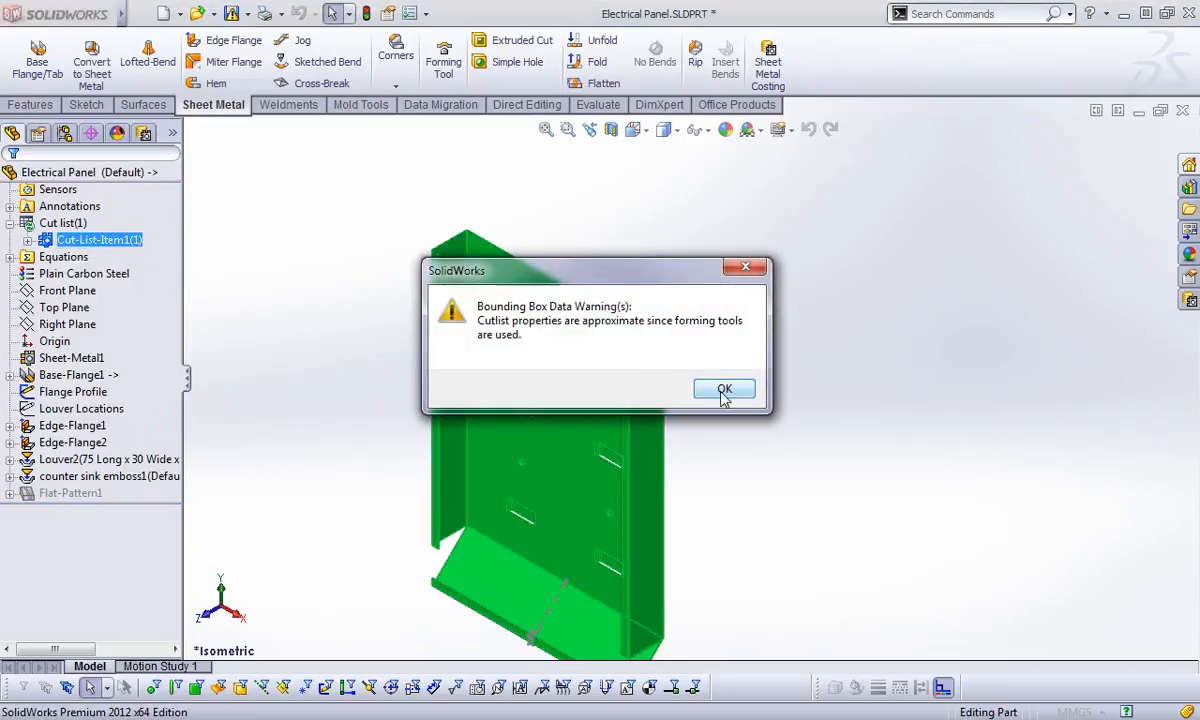
pyautogui.click(721, 392)
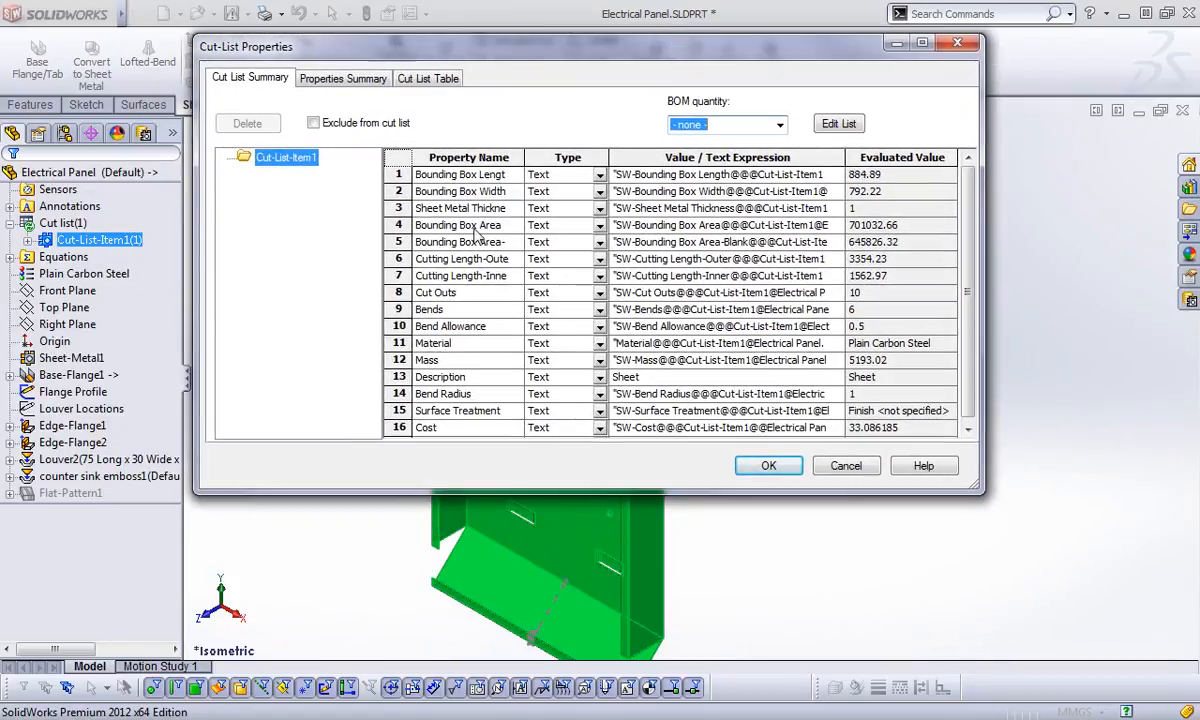
pyautogui.moveTo(524, 157); pyautogui.dragTo(561, 157)
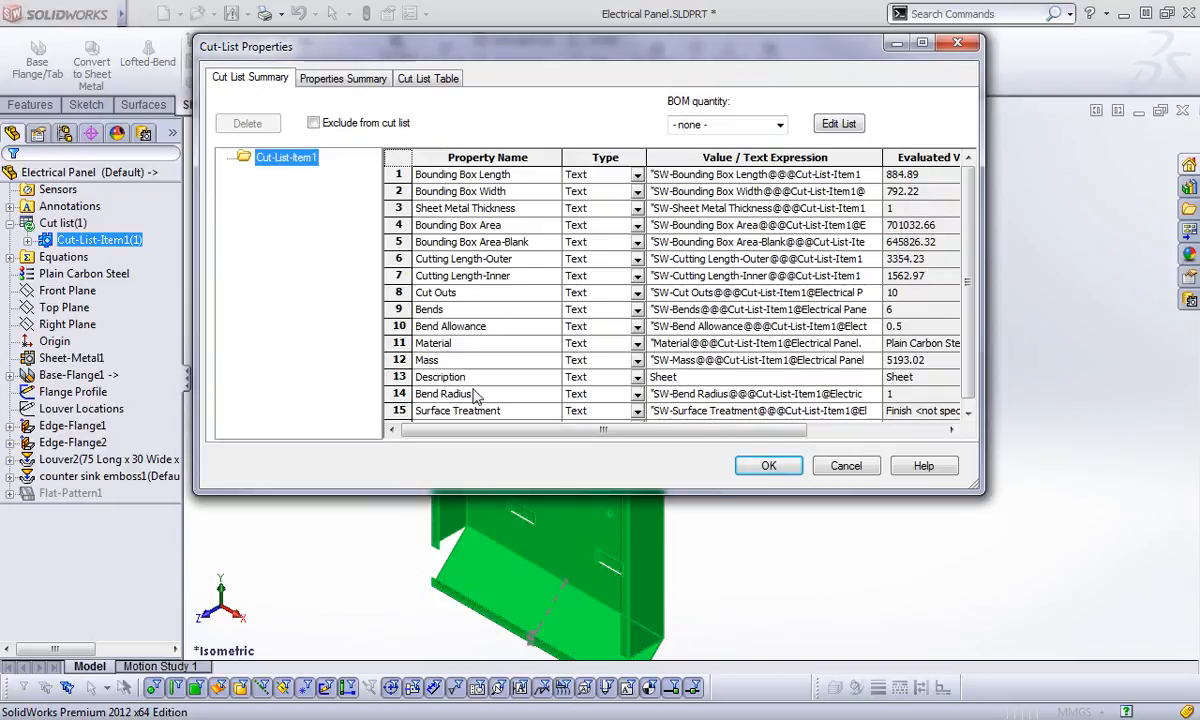
pyautogui.click(848, 466)
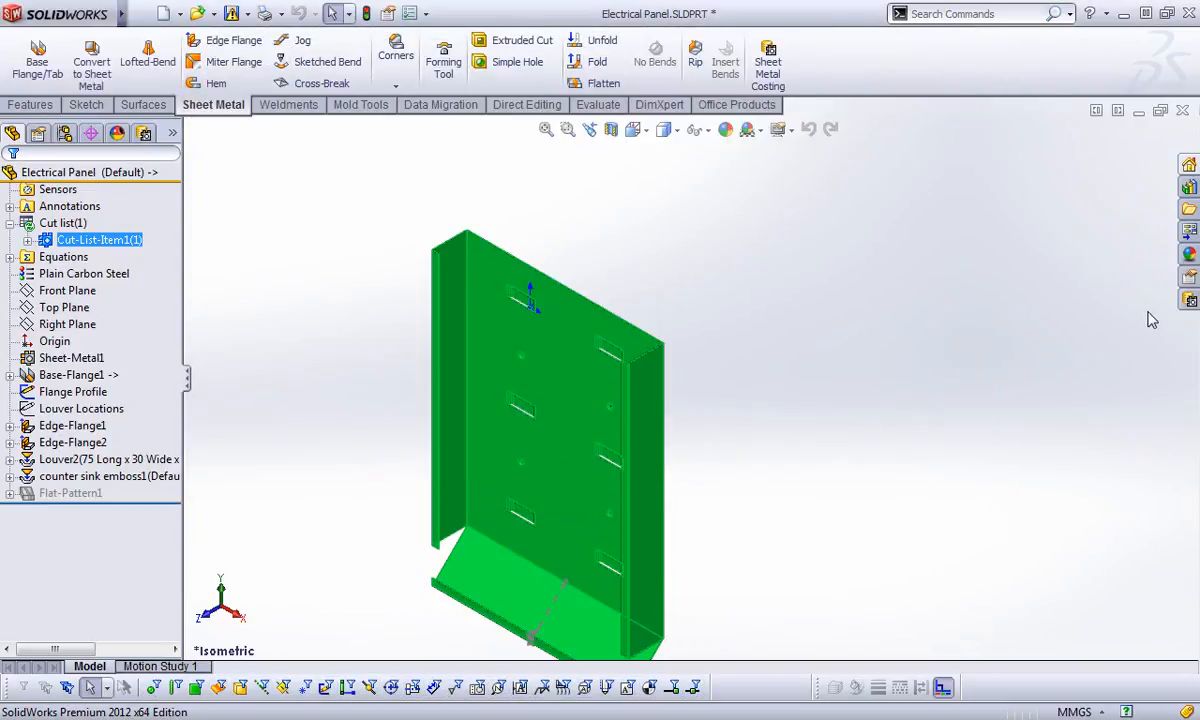
pyautogui.click(841, 267)
# Update the sheet metal cost estimate, keep Bounding Box as the area to cost, and preview the blank in the graphics area
pyautogui.click(1190, 302)
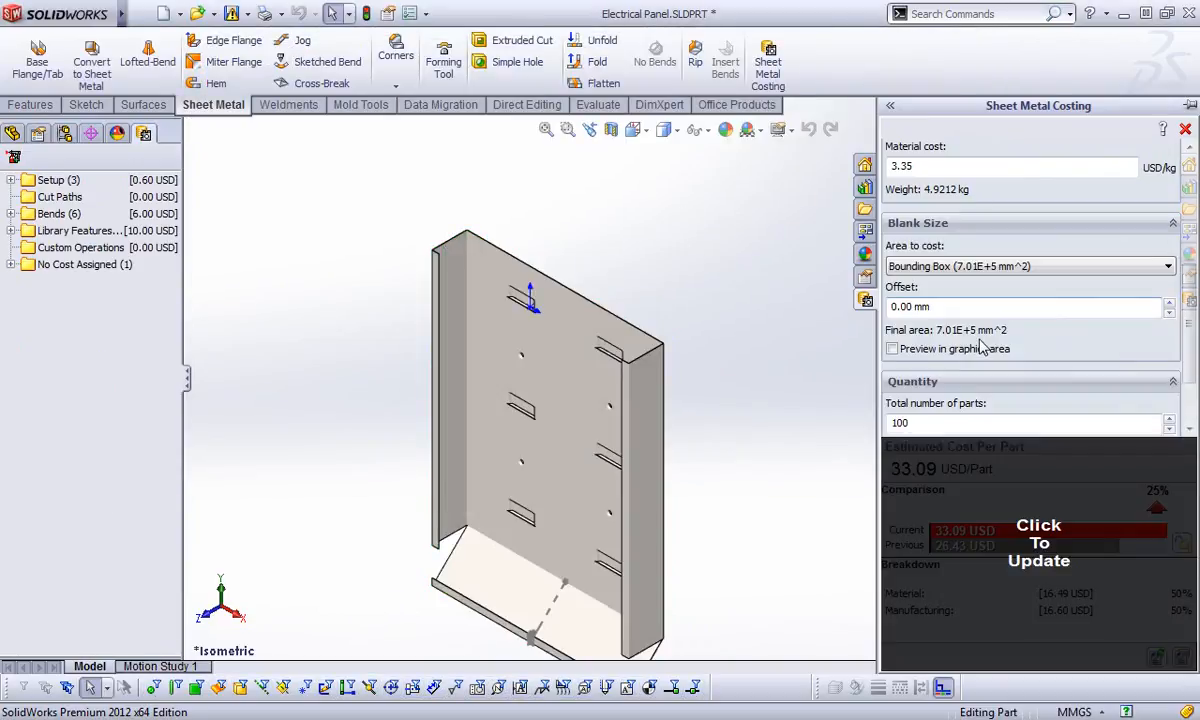
pyautogui.click(982, 482)
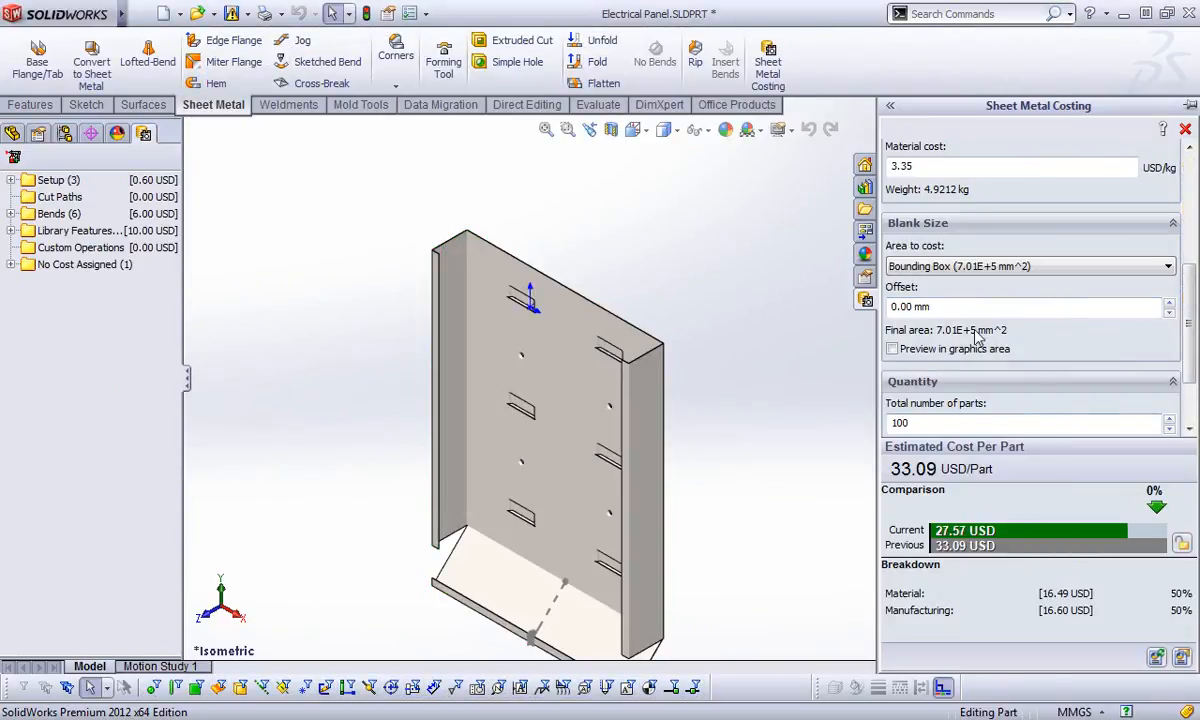
pyautogui.click(960, 266)
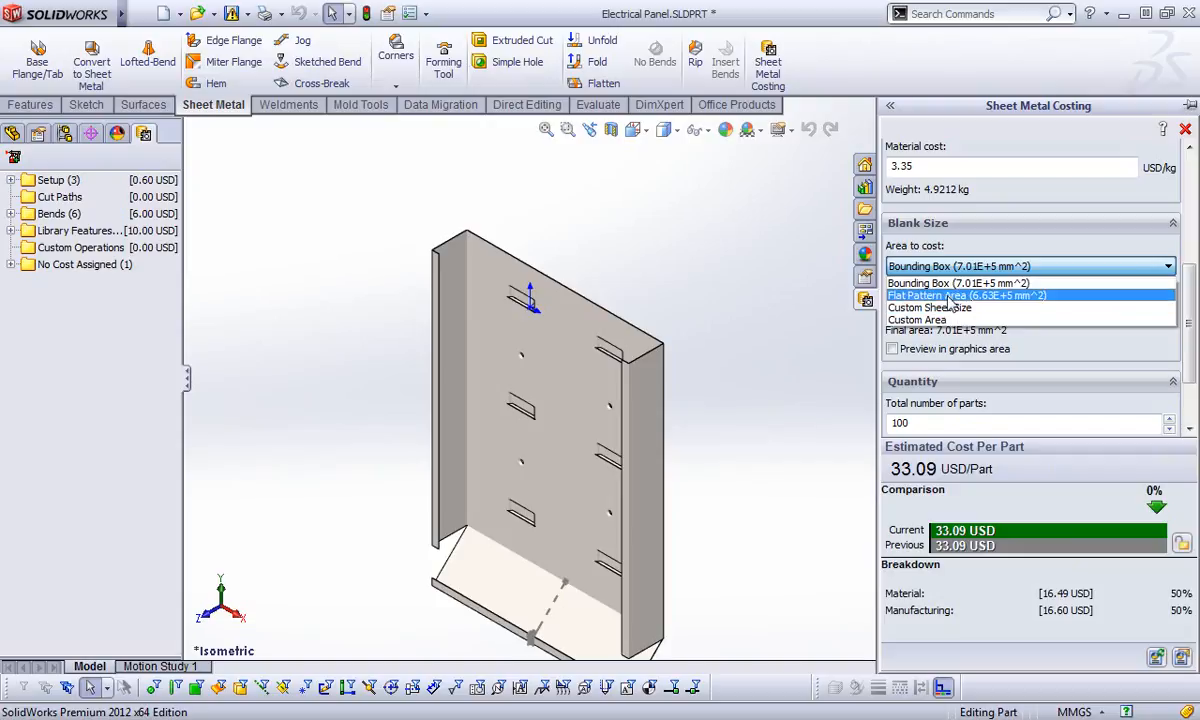
pyautogui.click(947, 285)
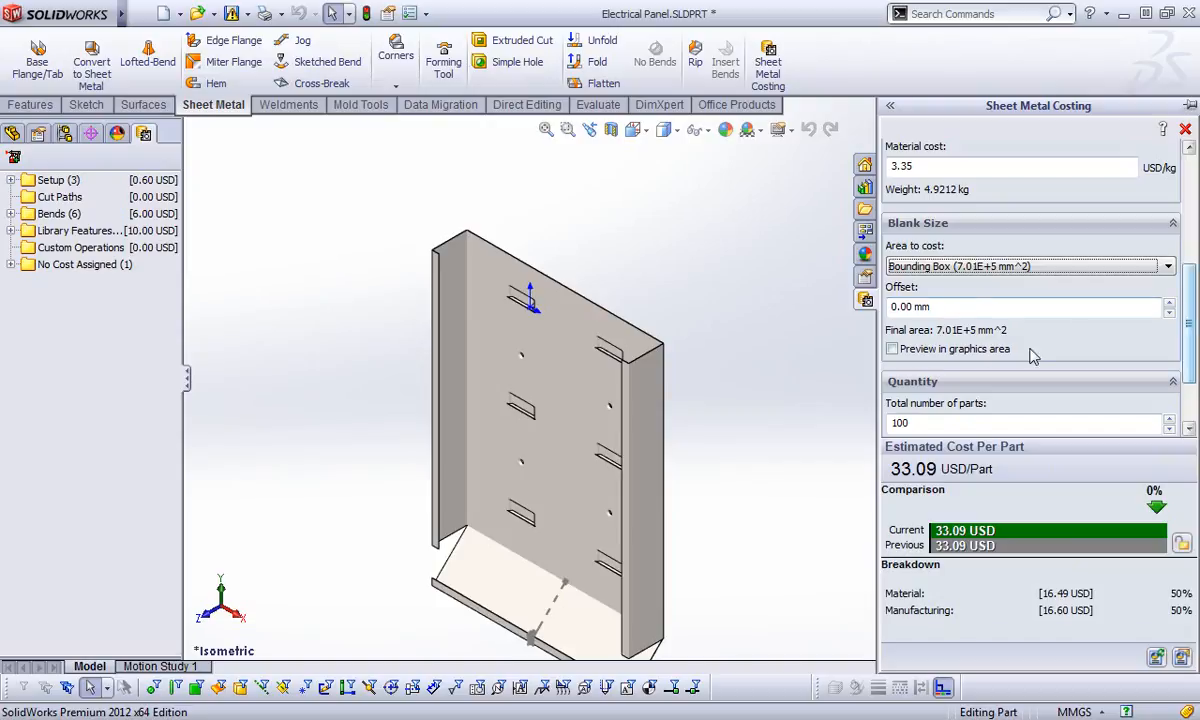
pyautogui.click(978, 350)
pyautogui.moveTo(796, 455); pyautogui.dragTo(746, 406, button='middle')
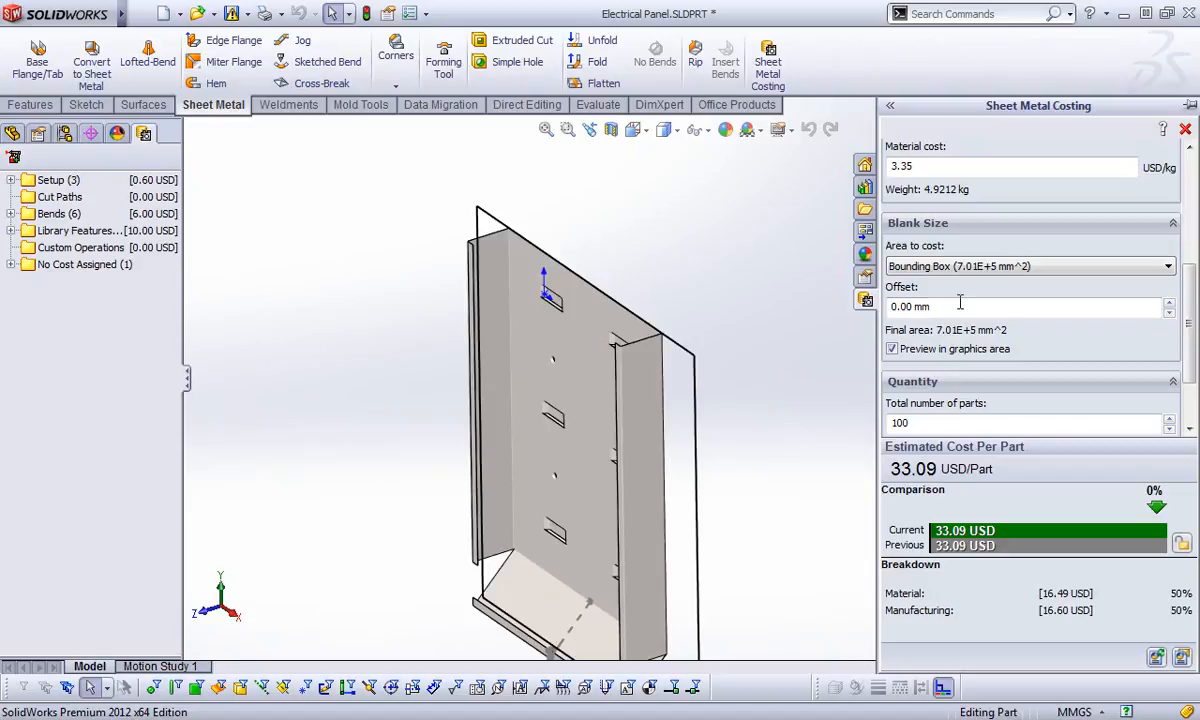
# Set the costing quantity to 1000 total parts with a lot size of 100
pyautogui.scroll(-3, 1188, 276)
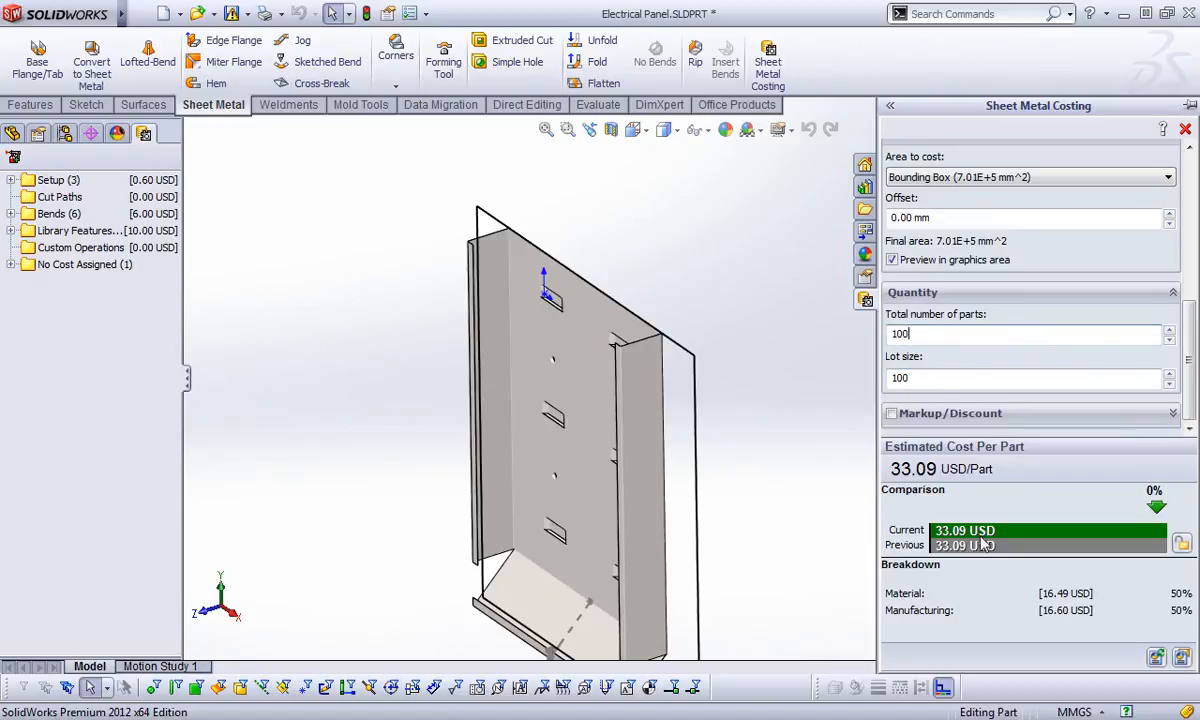
pyautogui.click(913, 333)
pyautogui.write('0')
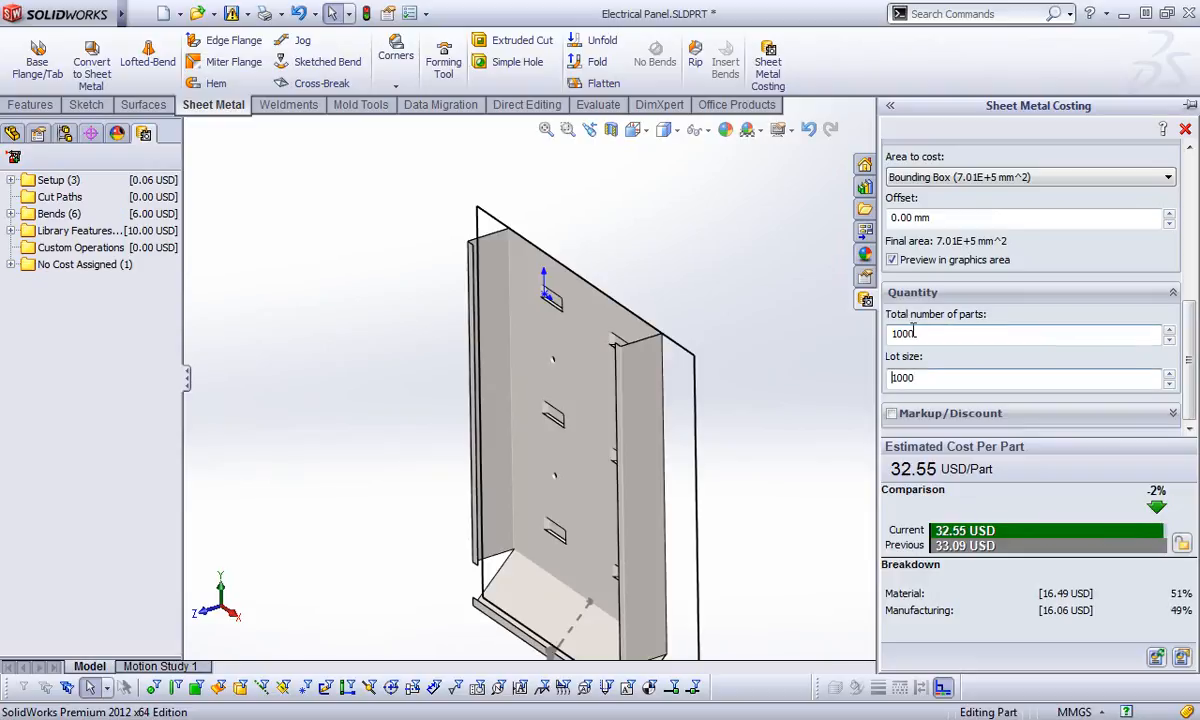
pyautogui.doubleClick(940, 378)
pyautogui.write('1')
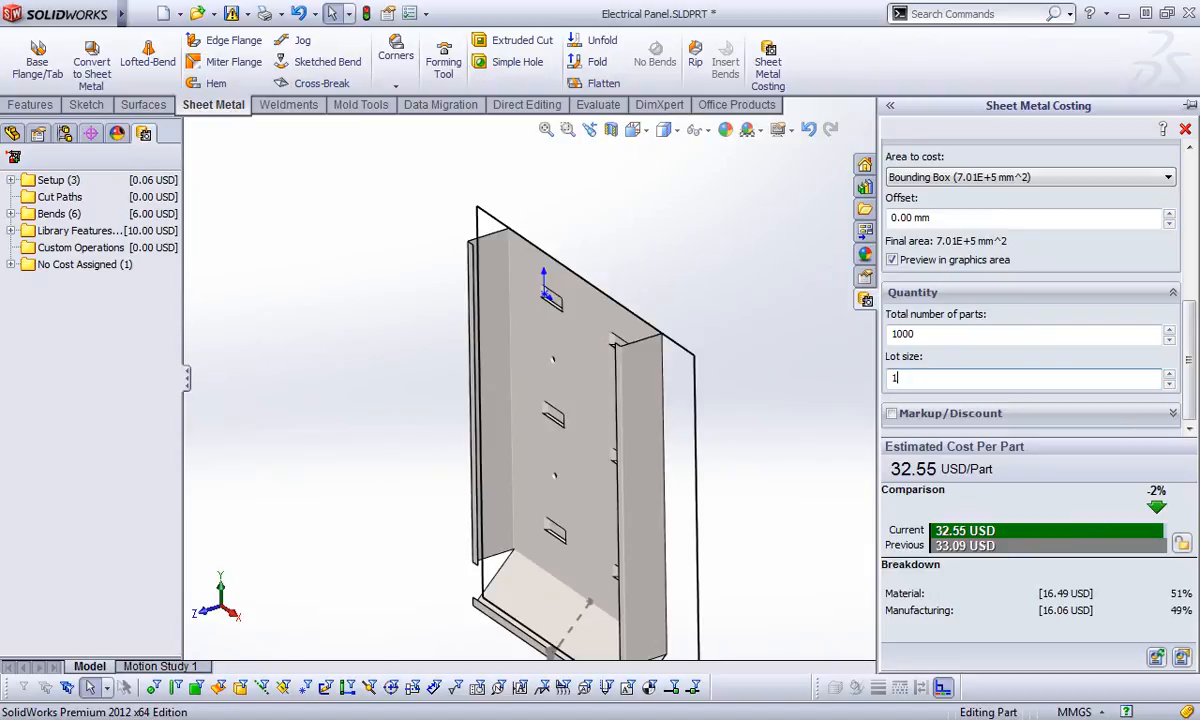
pyautogui.write('00')
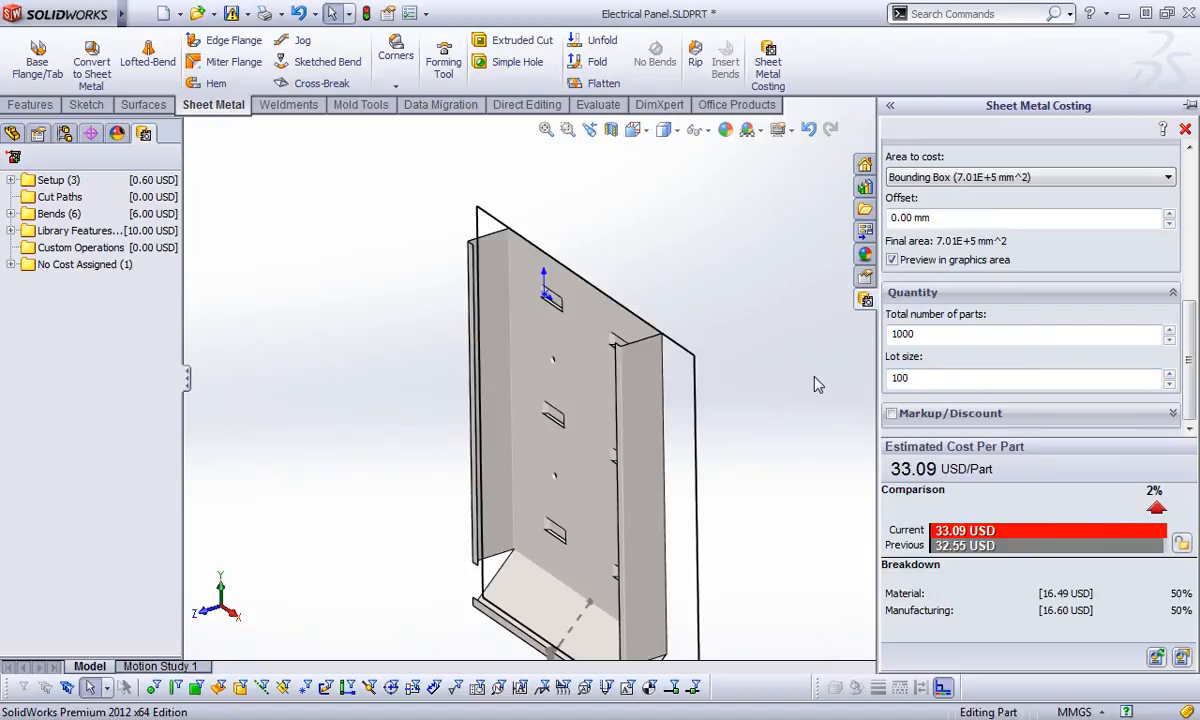
# Set the total number of parts to 10000 and the lot size to 500
pyautogui.doubleClick(905, 378)
pyautogui.doubleClick(903, 334)
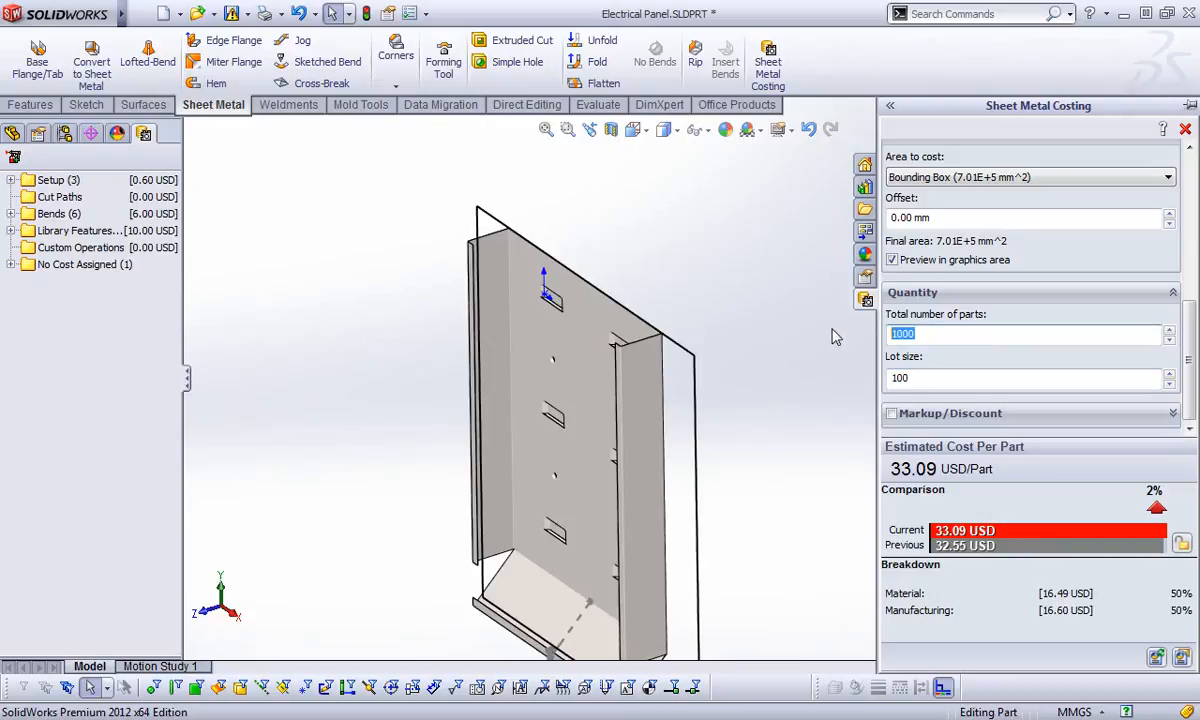
pyautogui.write('10000')
pyautogui.press('Tab')
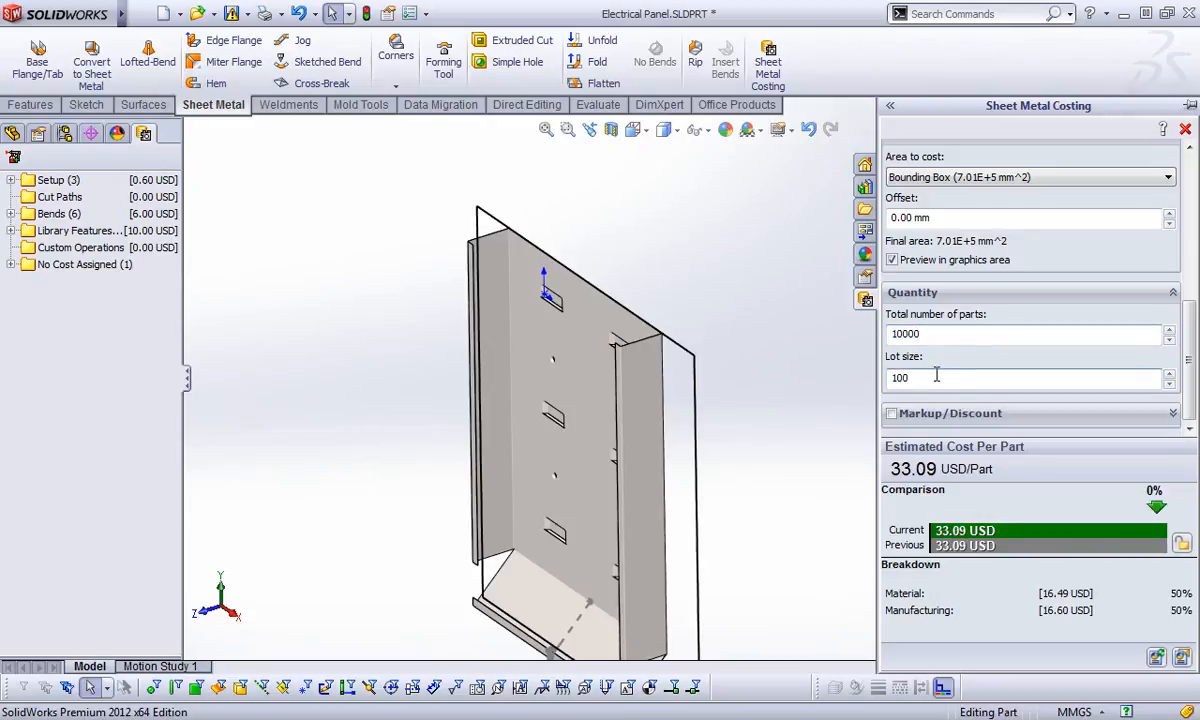
pyautogui.write('500')
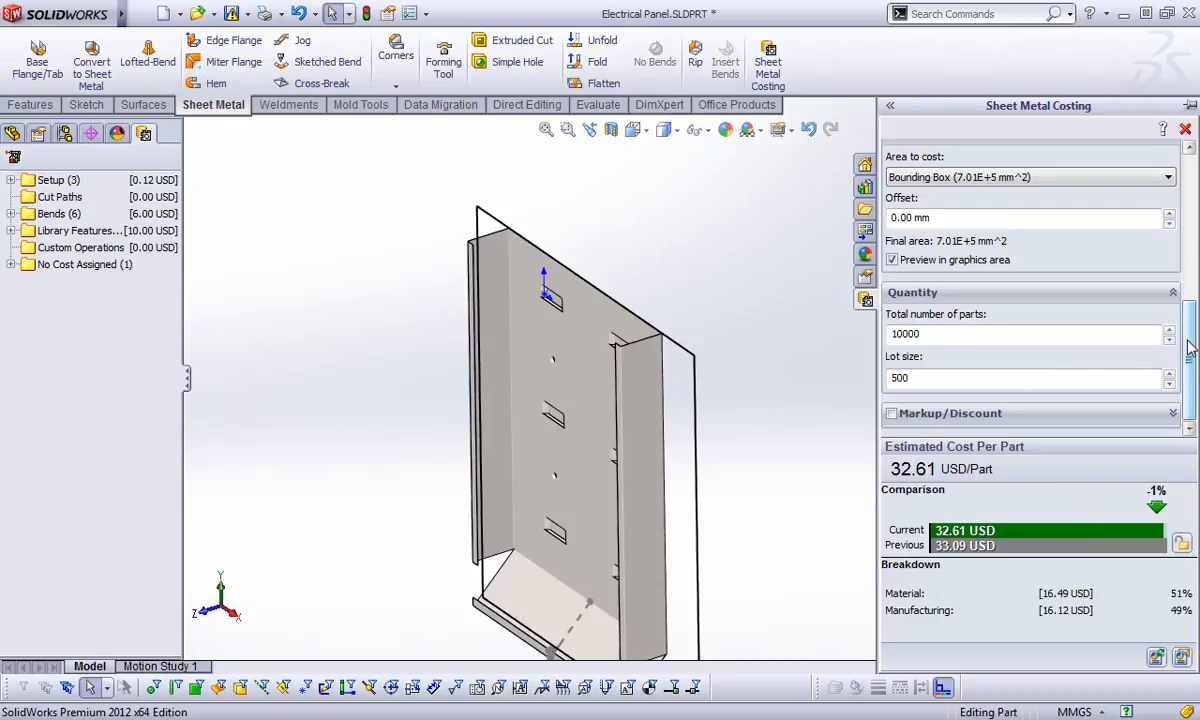
# Review the markup/discount basis choices for the estimate and leave markup/discount turned off
pyautogui.click(891, 413)
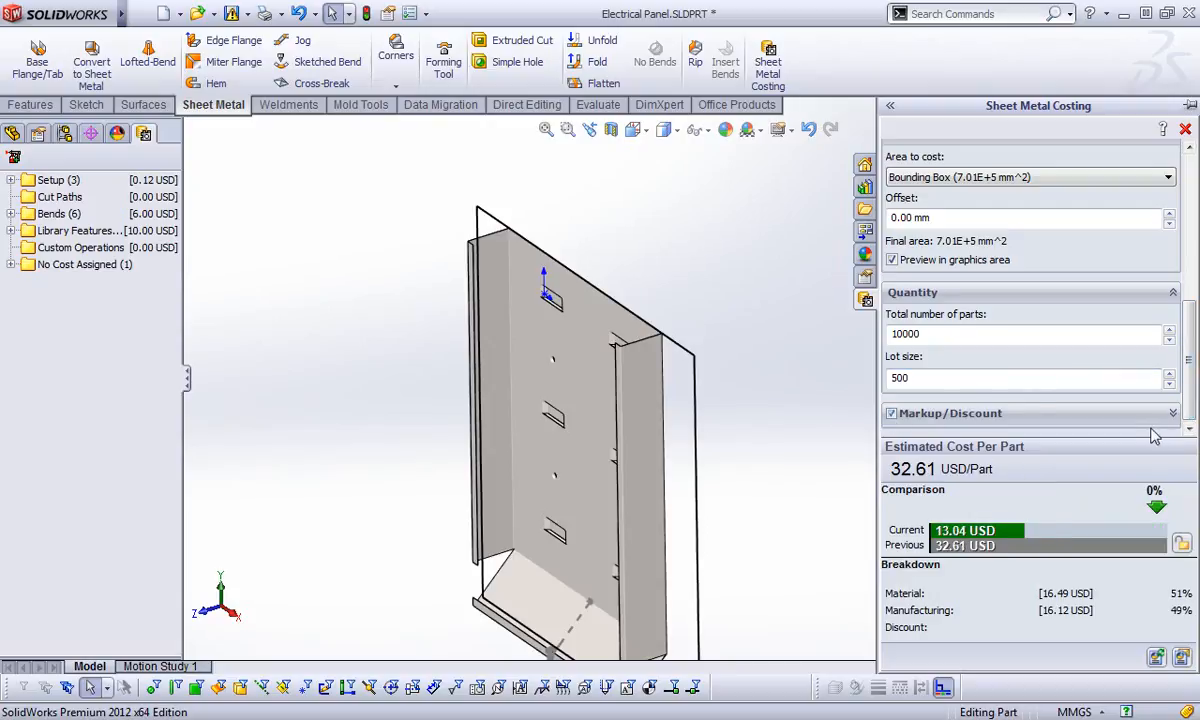
pyautogui.click(1173, 413)
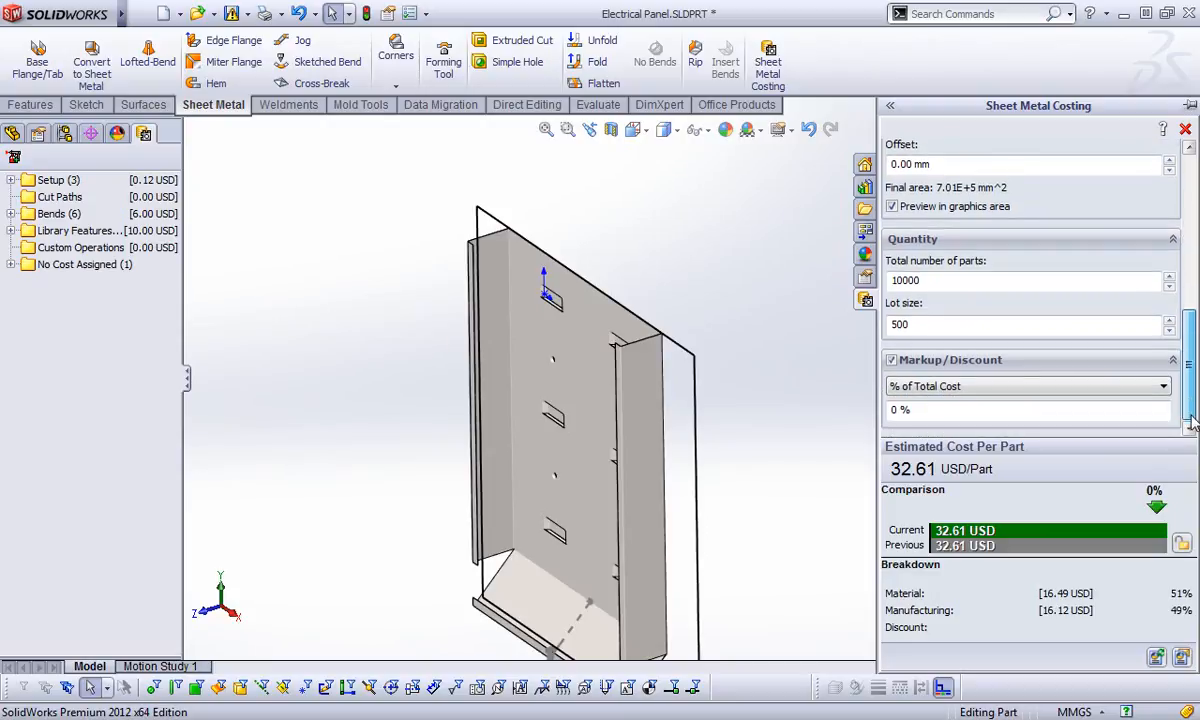
pyautogui.click(1033, 388)
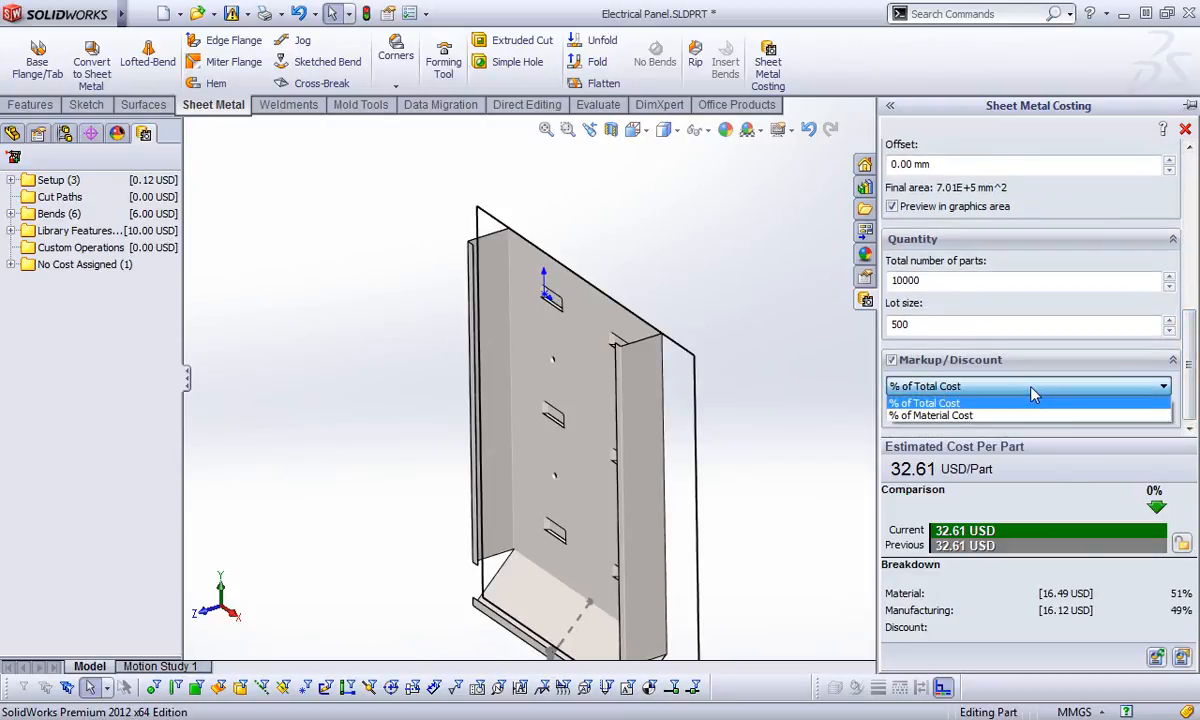
pyautogui.click(1033, 393)
pyautogui.click(891, 360)
# Lock the current cost as the comparison baseline and set the costing material to class Aluminium Alloys, name 6061 Alloy
pyautogui.click(1182, 543)
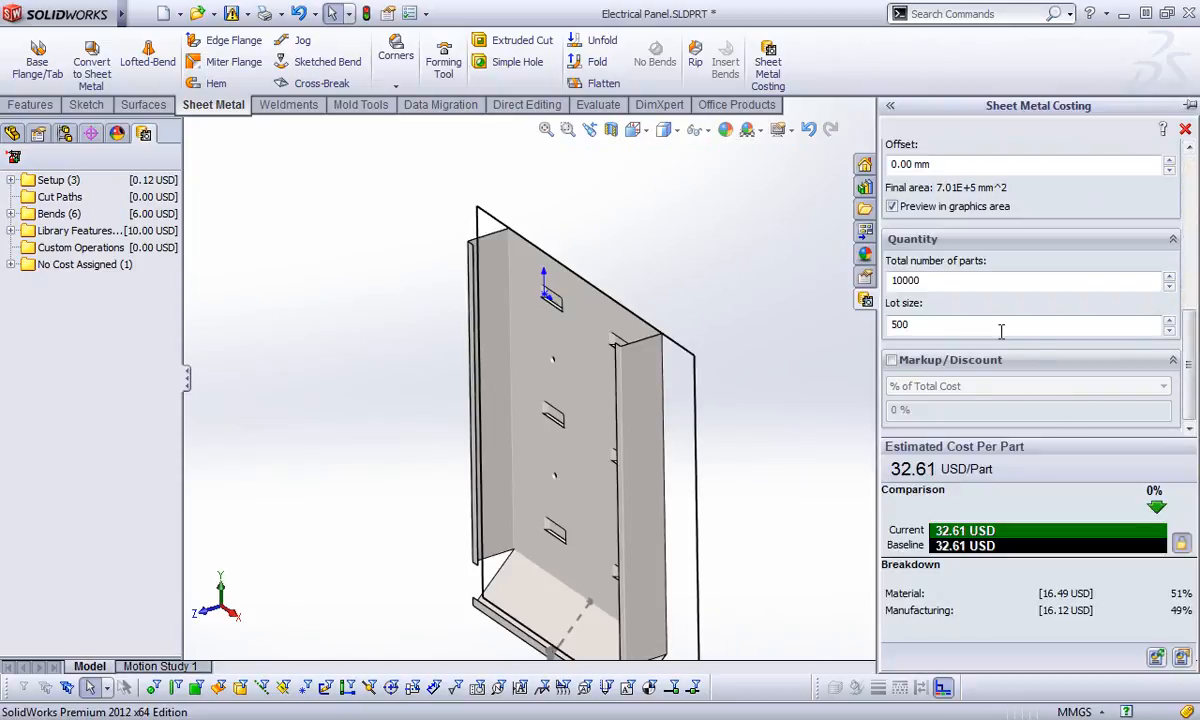
pyautogui.scroll(2, 1190, 345)
pyautogui.moveTo(1190, 345); pyautogui.dragTo(1178, 235)
pyautogui.click(1018, 203)
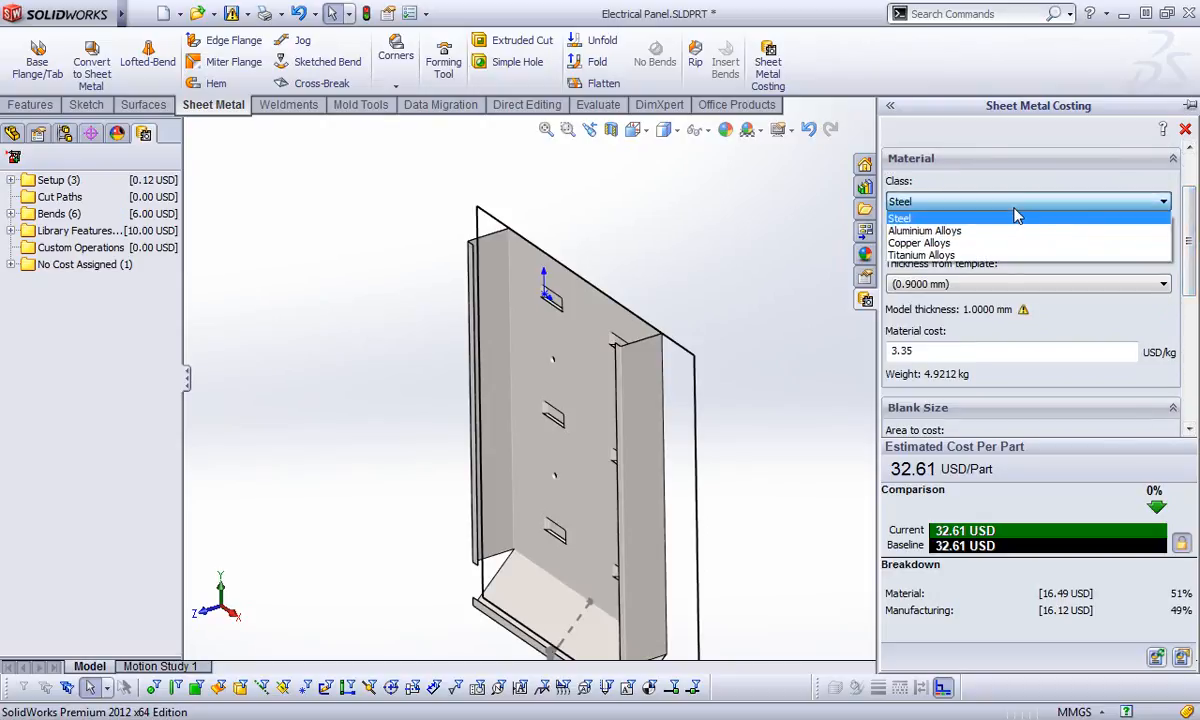
pyautogui.click(1012, 231)
pyautogui.click(1012, 242)
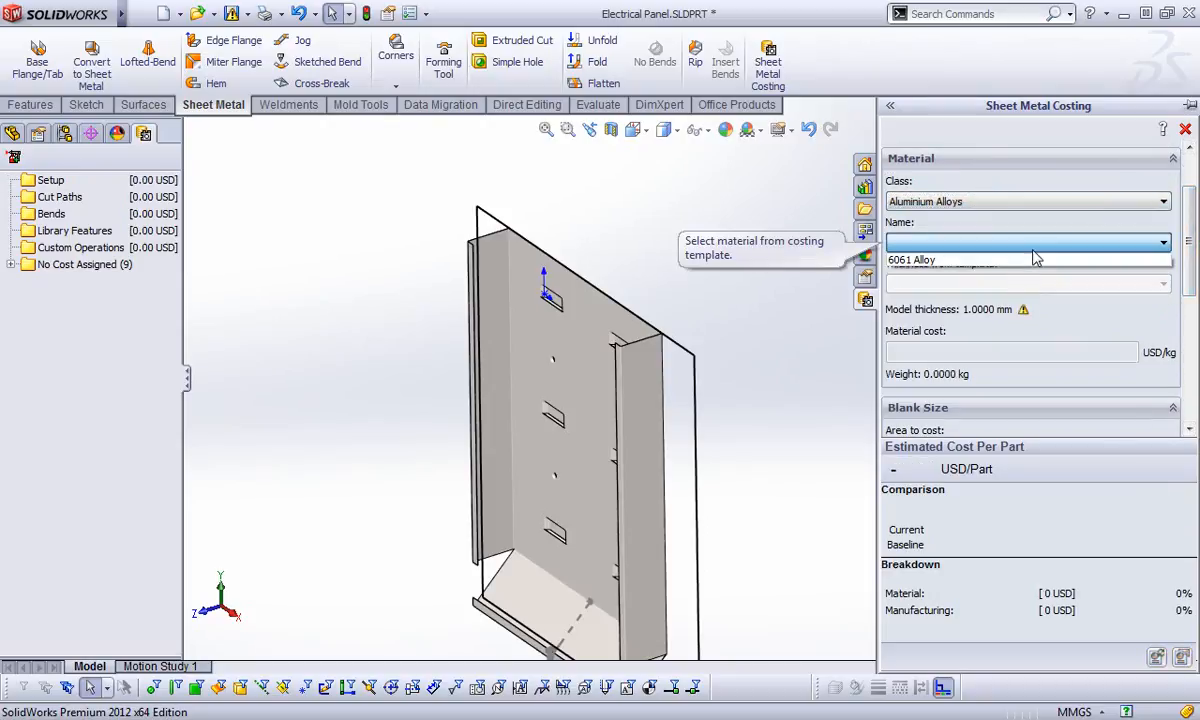
pyautogui.click(1030, 260)
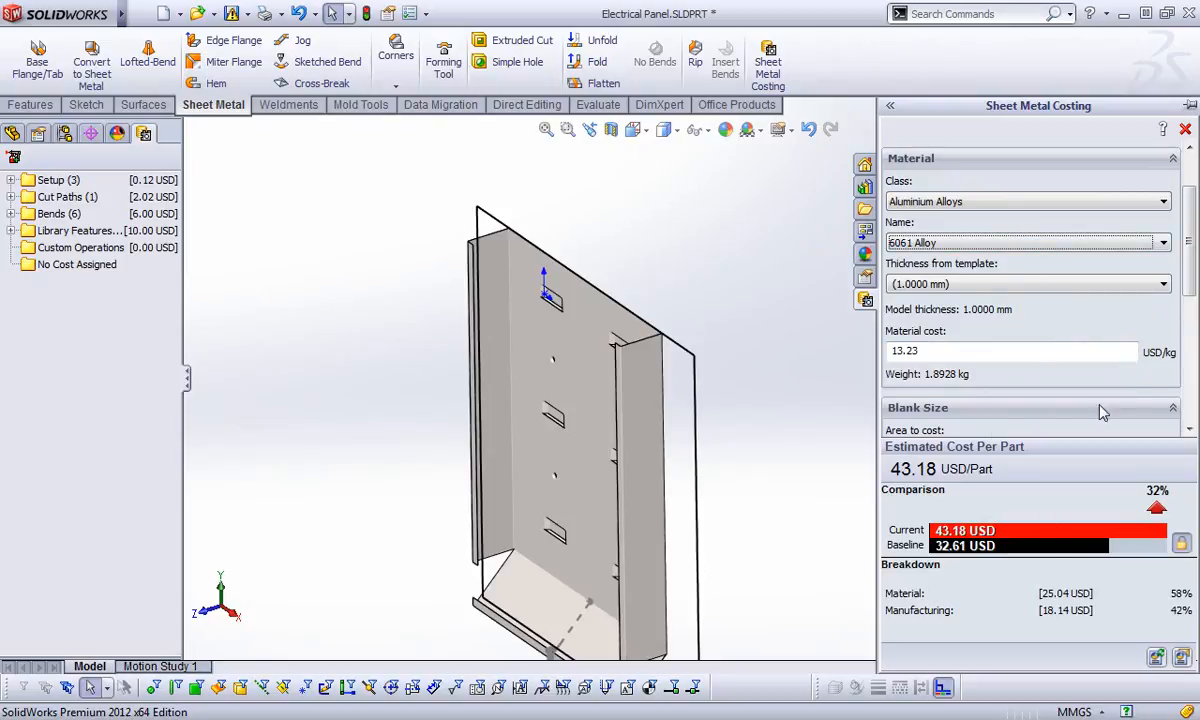
pyautogui.moveTo(1190, 282); pyautogui.dragTo(1190, 406)
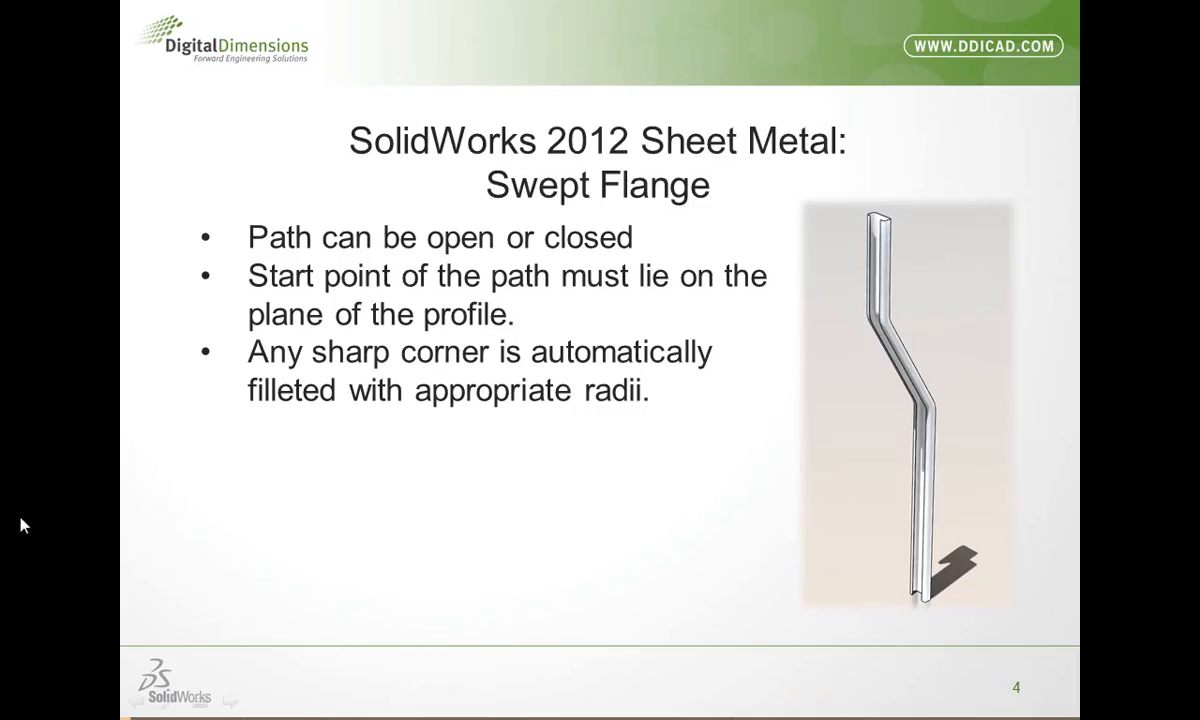
pyautogui.click(397, 444)
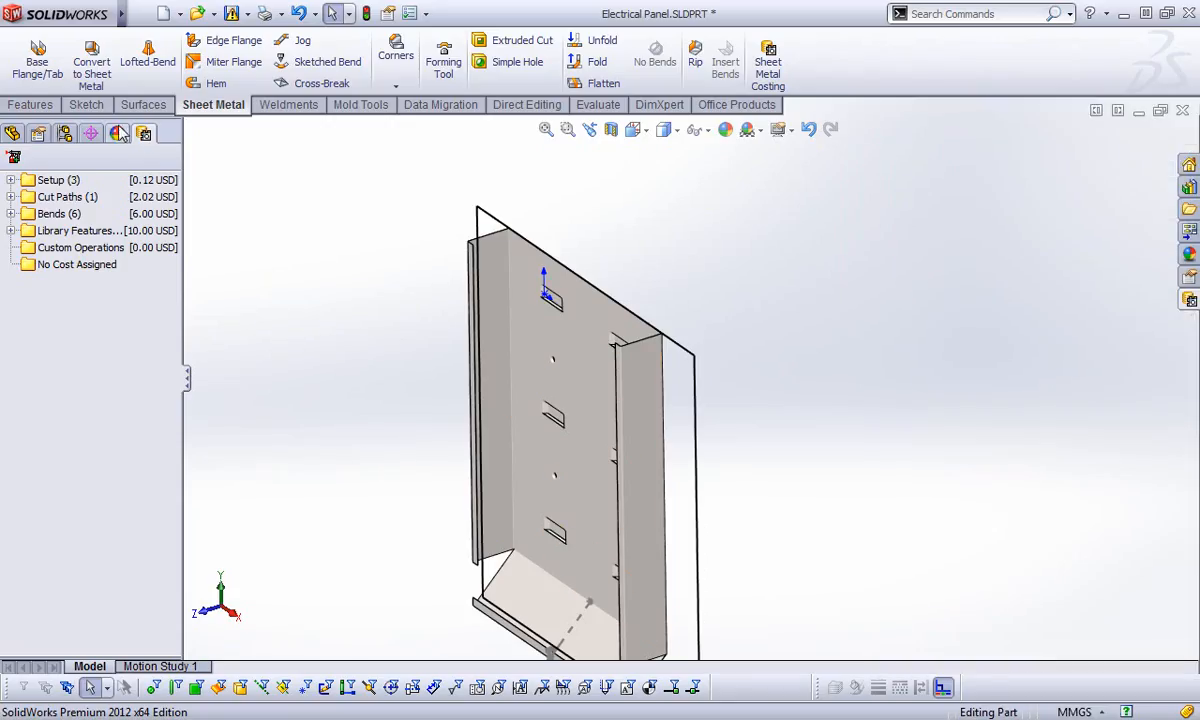
# Examine the costing breakdown for the laser, bend and louver setups, the cut path and the individual bends
pyautogui.doubleClick(35, 180)
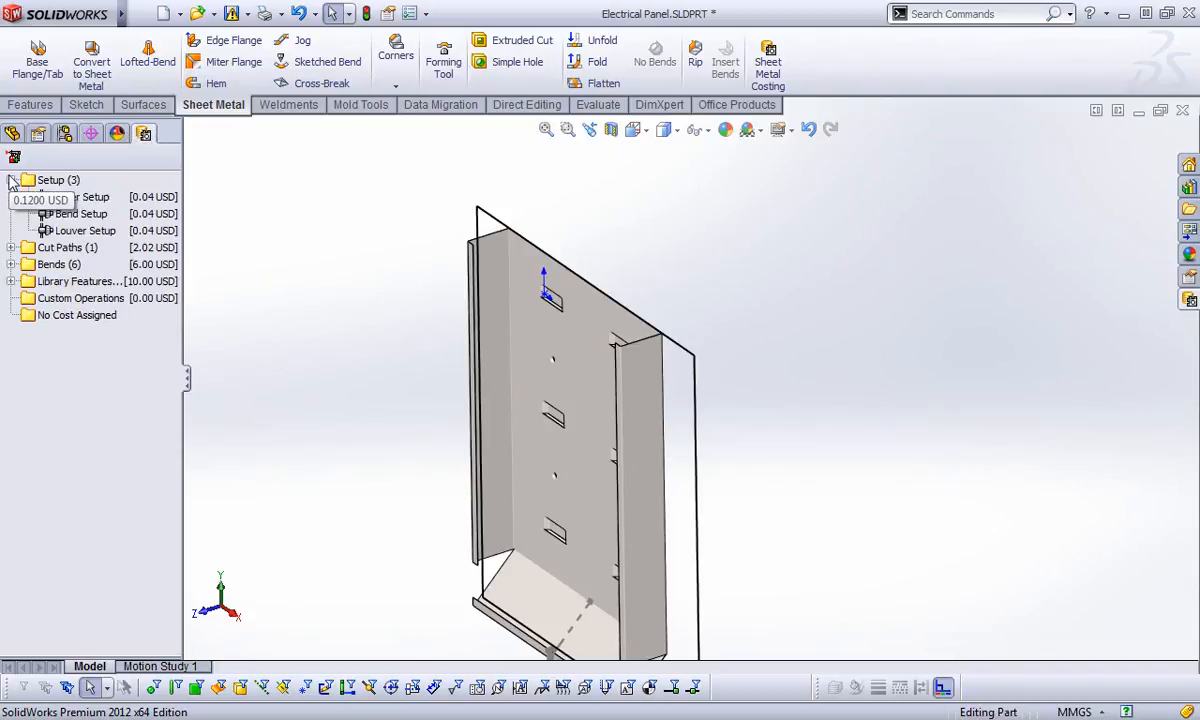
pyautogui.click(74, 198)
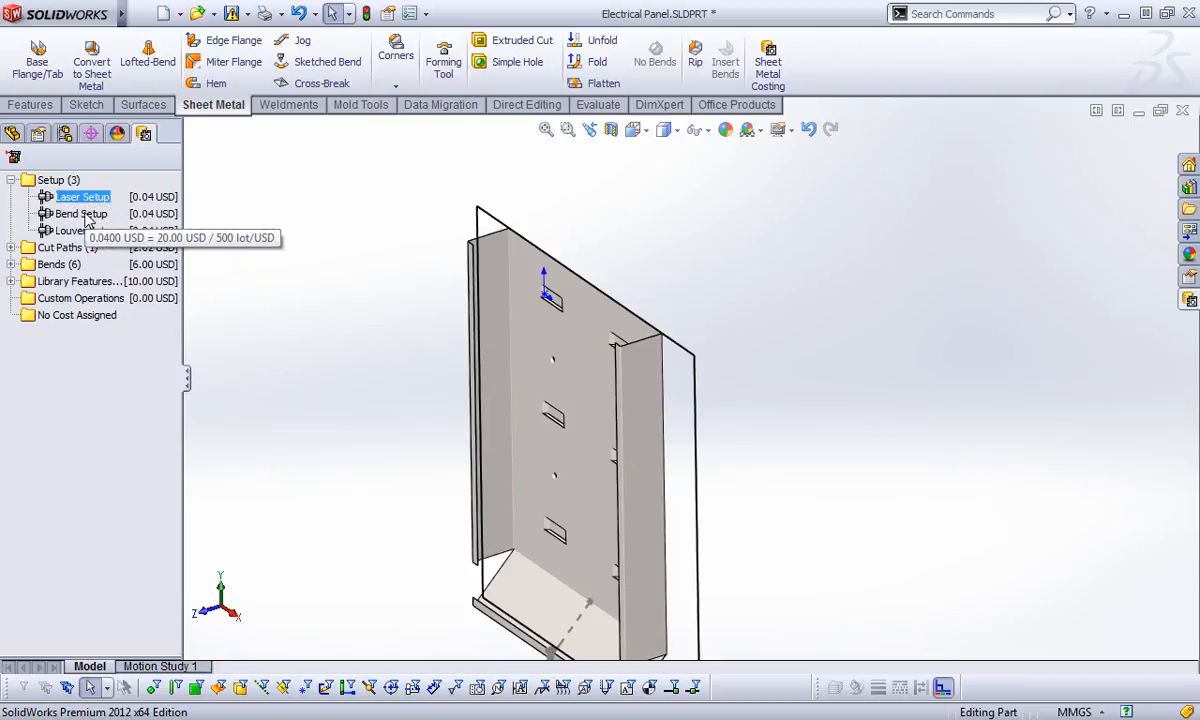
pyautogui.click(80, 214)
pyautogui.click(82, 231)
pyautogui.click(10, 247)
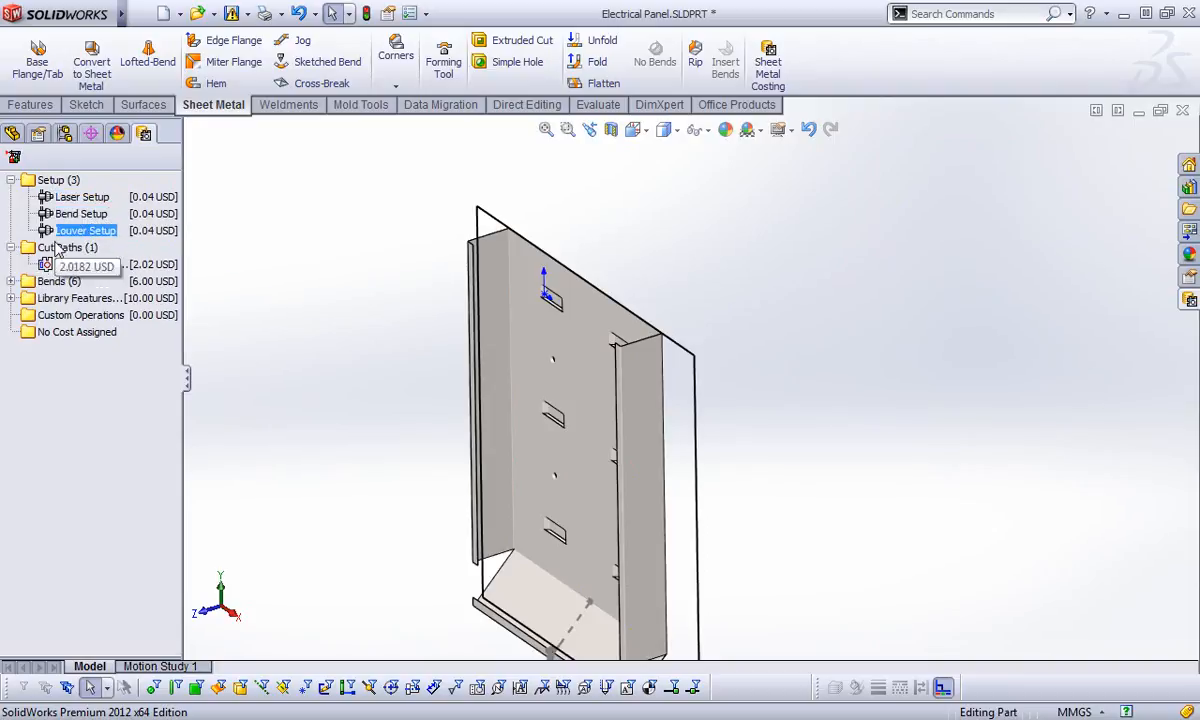
pyautogui.click(84, 265)
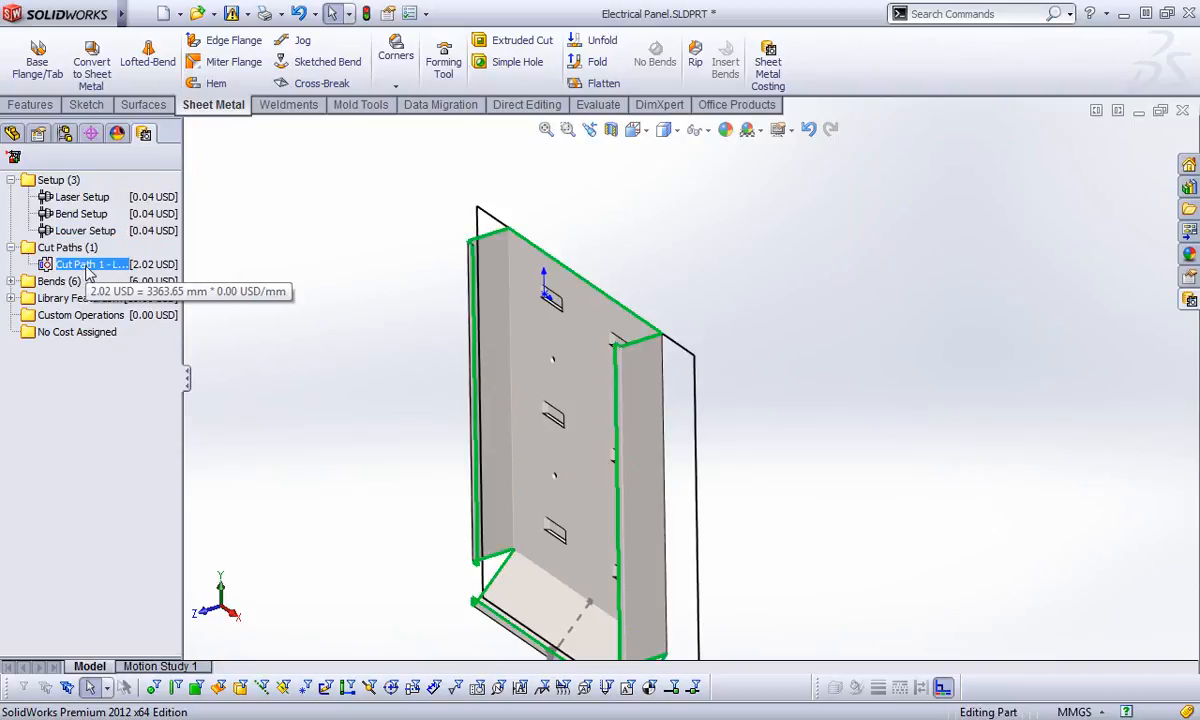
pyautogui.click(10, 281)
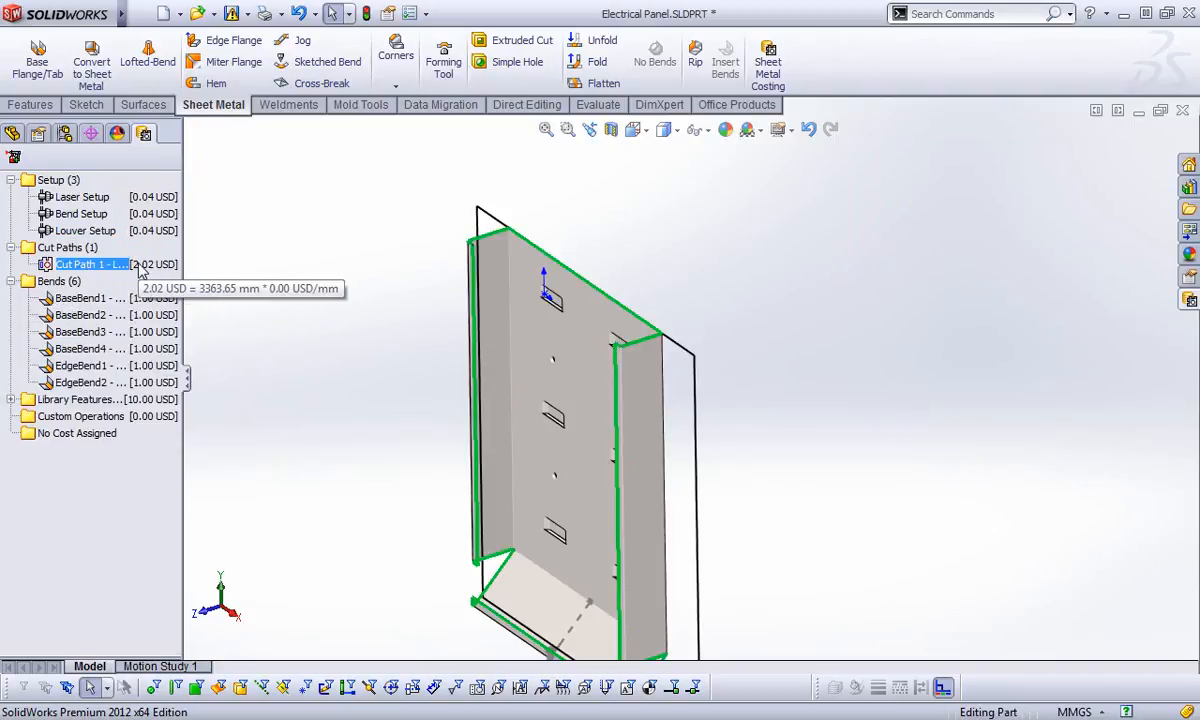
pyautogui.click(95, 214)
pyautogui.click(90, 198)
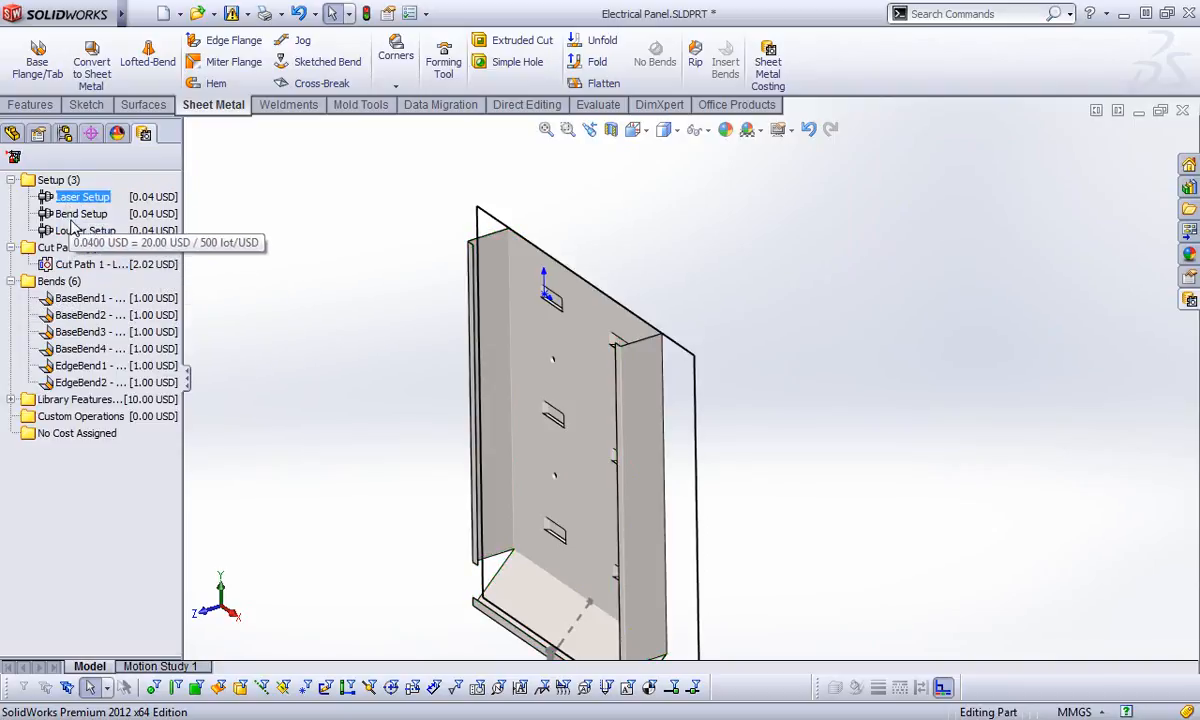
# Examine the costing breakdown for the first base bend, the louver and countersink library features, custom operations and features with no cost assigned
pyautogui.click(75, 298)
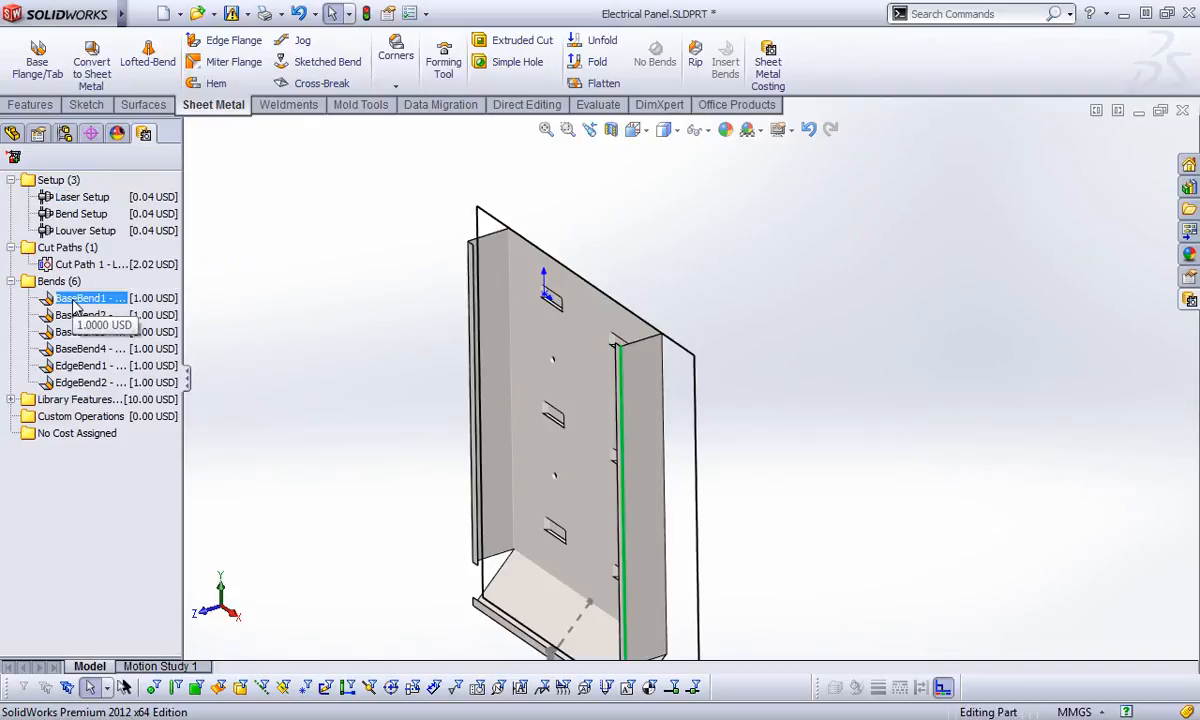
pyautogui.click(11, 399)
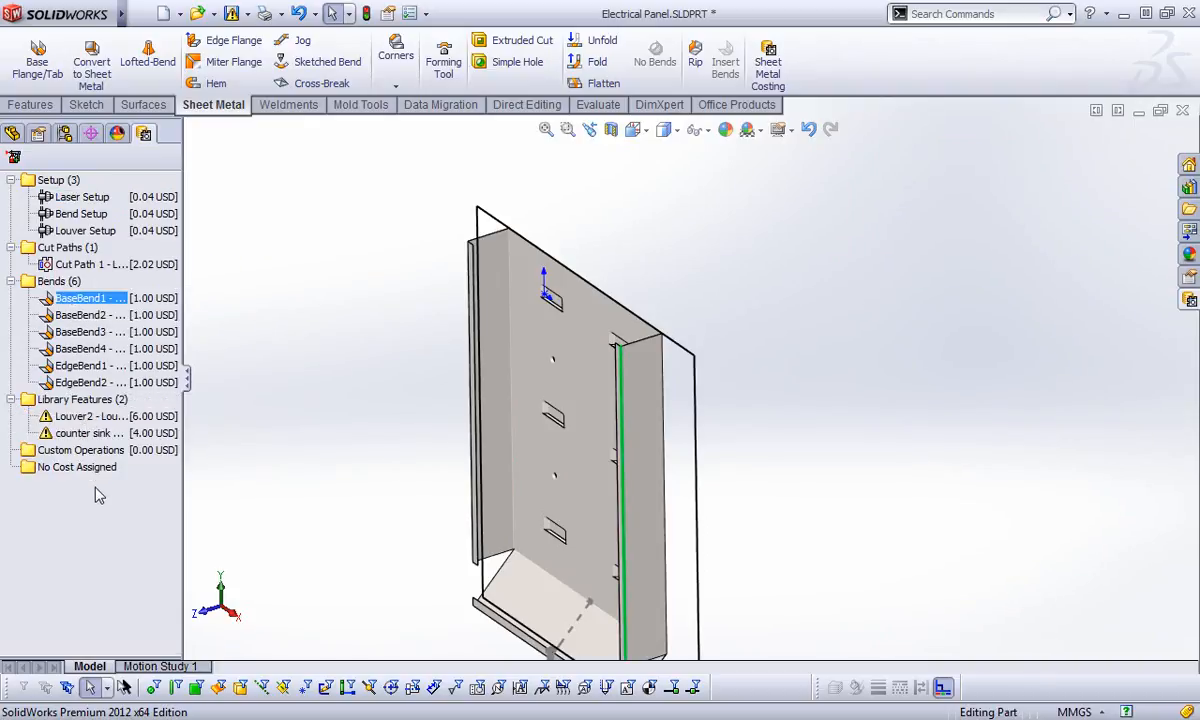
pyautogui.click(74, 416)
pyautogui.click(79, 434)
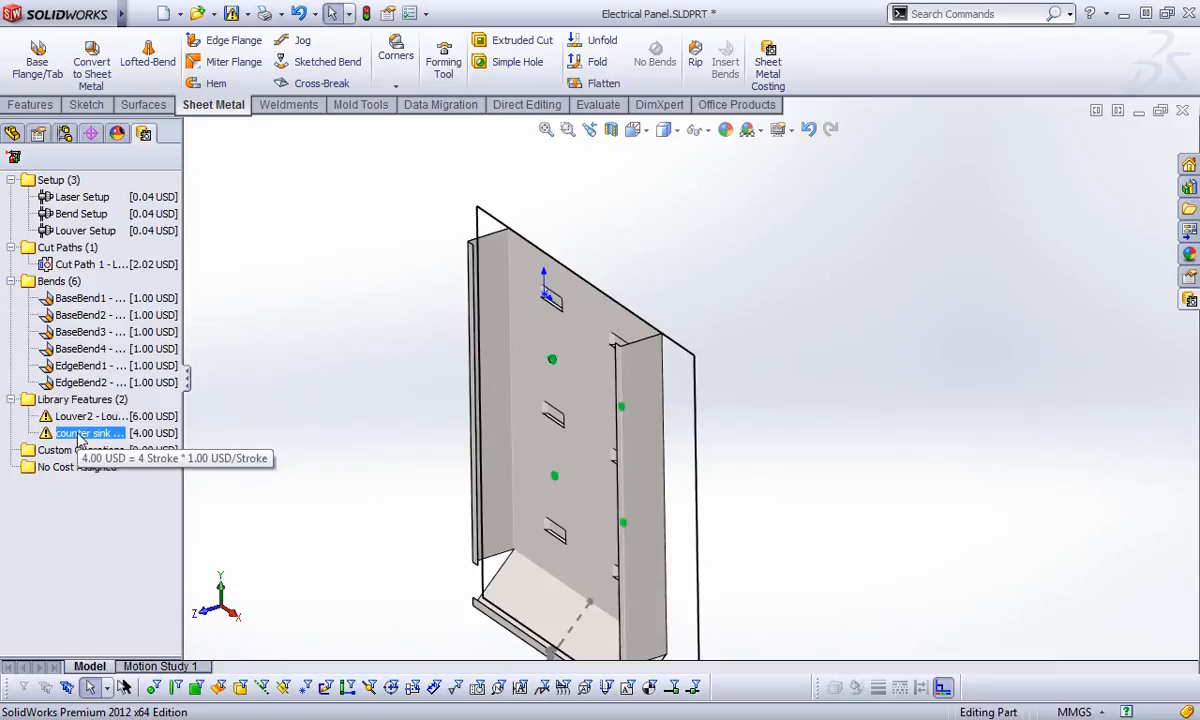
pyautogui.click(78, 416)
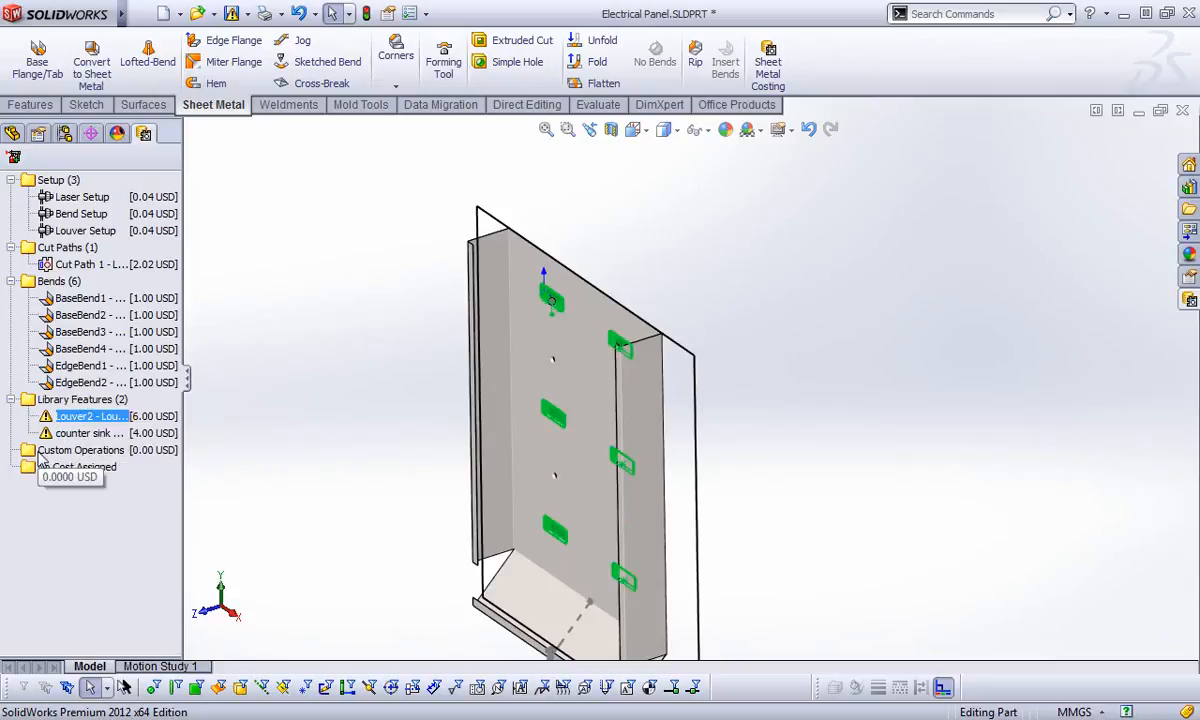
pyautogui.click(60, 450)
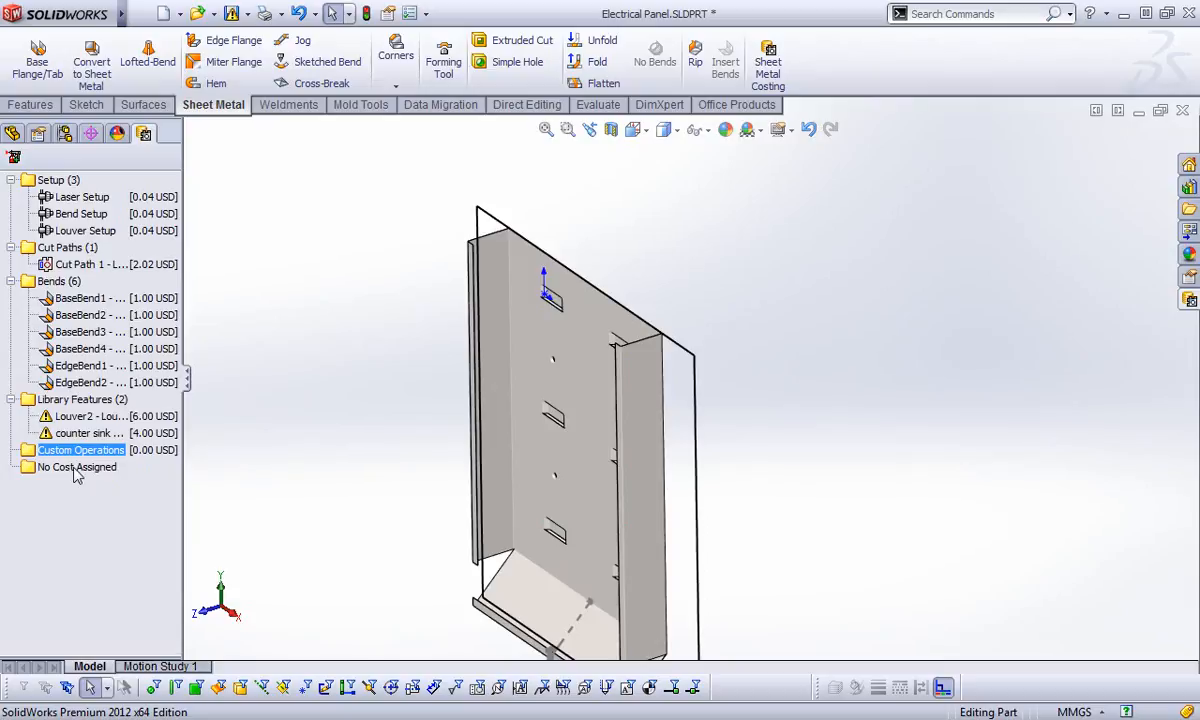
pyautogui.click(95, 468)
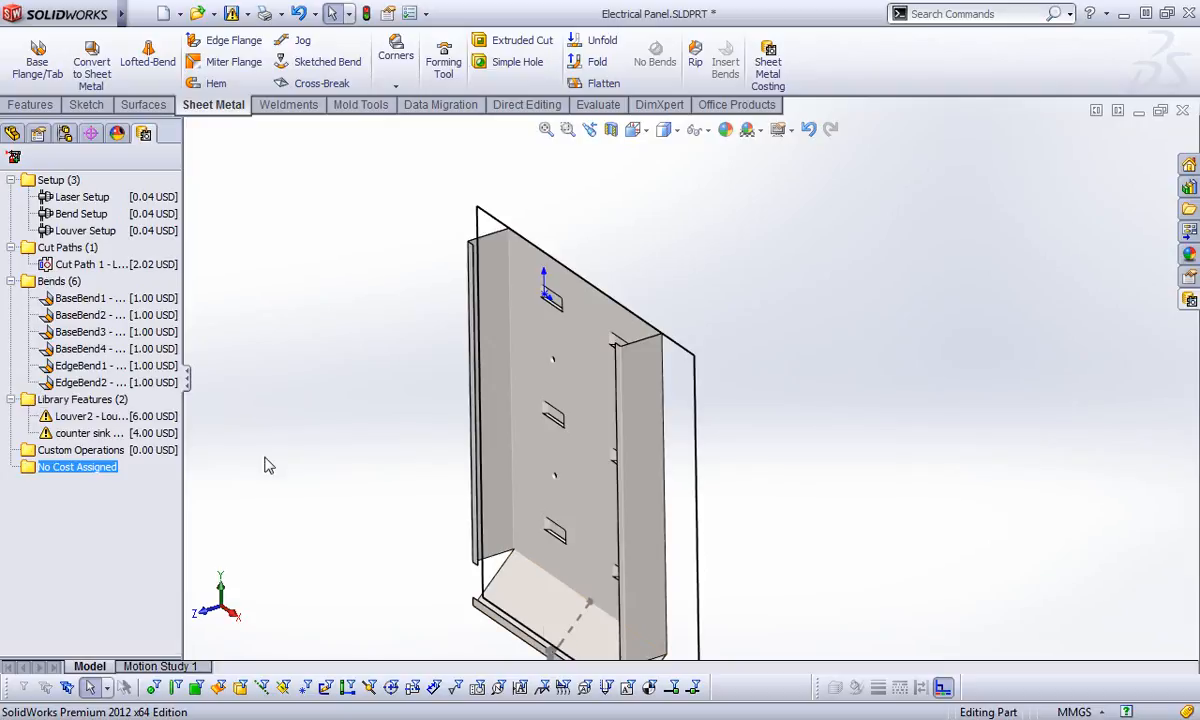
# Close the electrical panel part without saving its changes and close the Bosch guarding assembly
pyautogui.click(546, 129)
pyautogui.click(1181, 111)
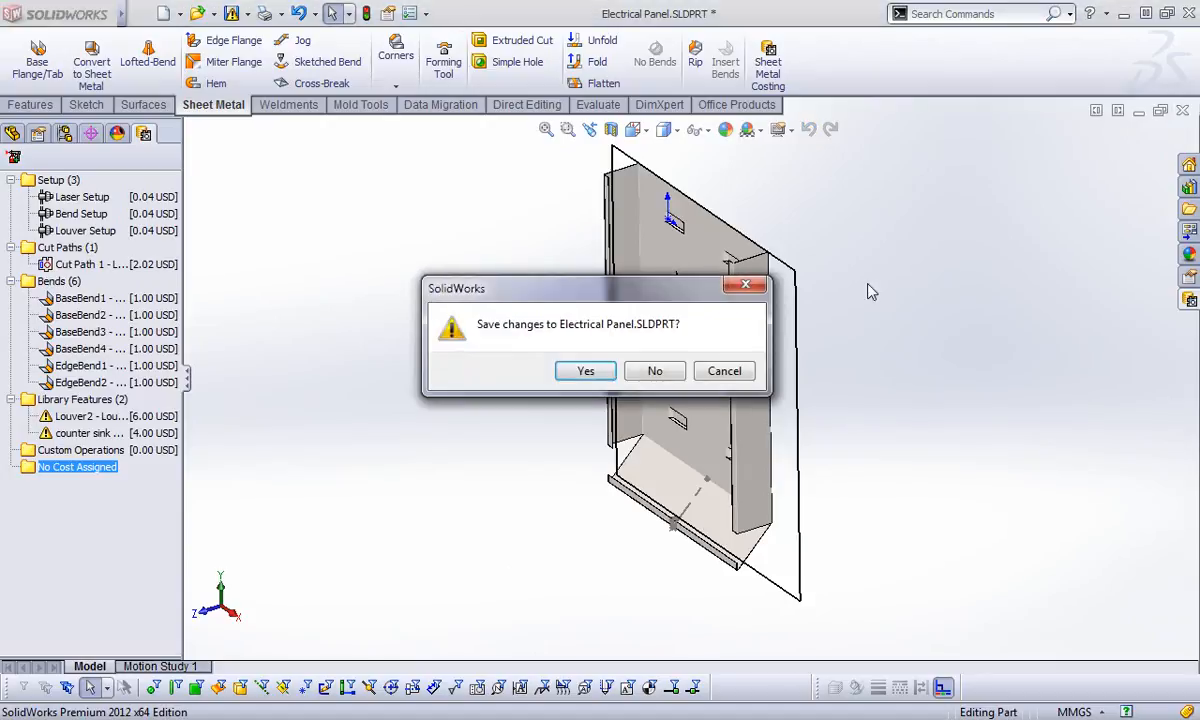
pyautogui.click(646, 370)
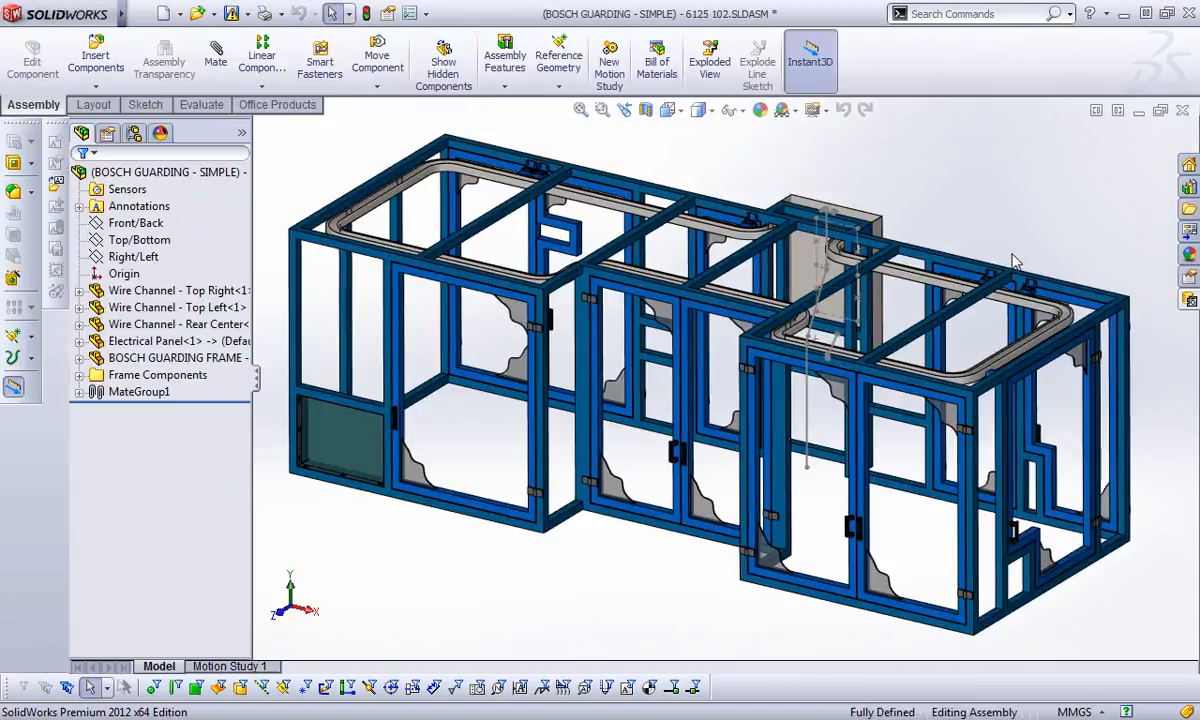
pyautogui.click(1184, 114)
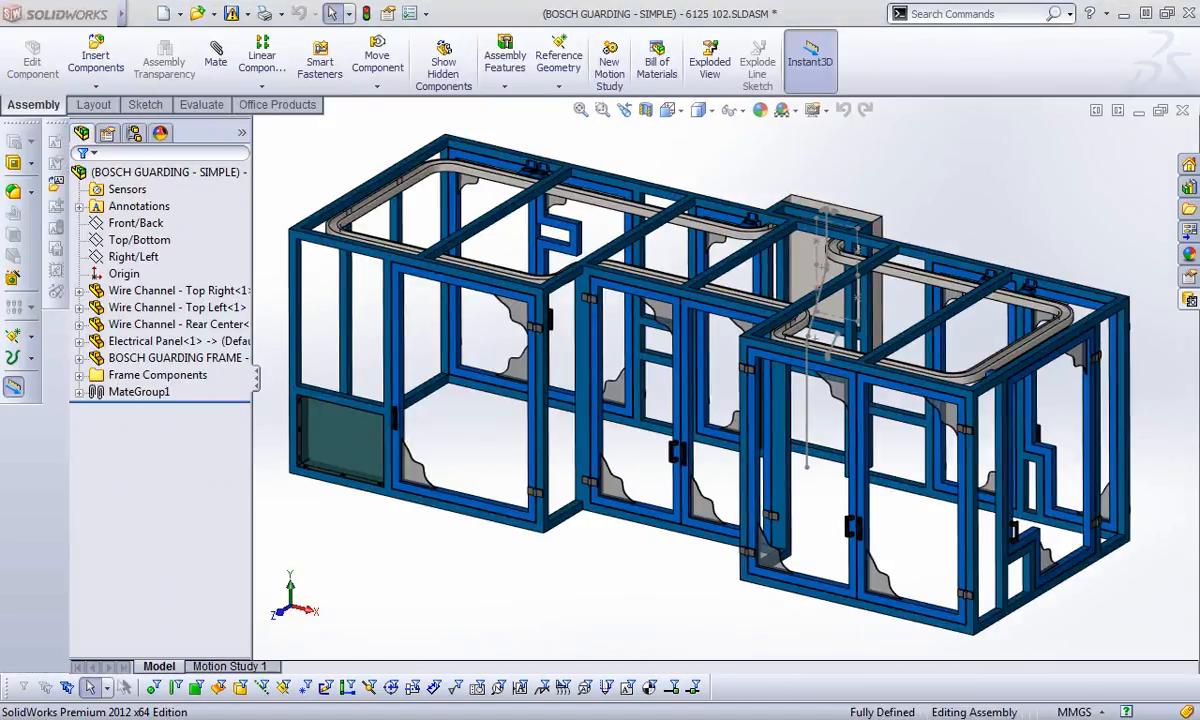
pyautogui.click(763, 591)
pyautogui.click(812, 478)
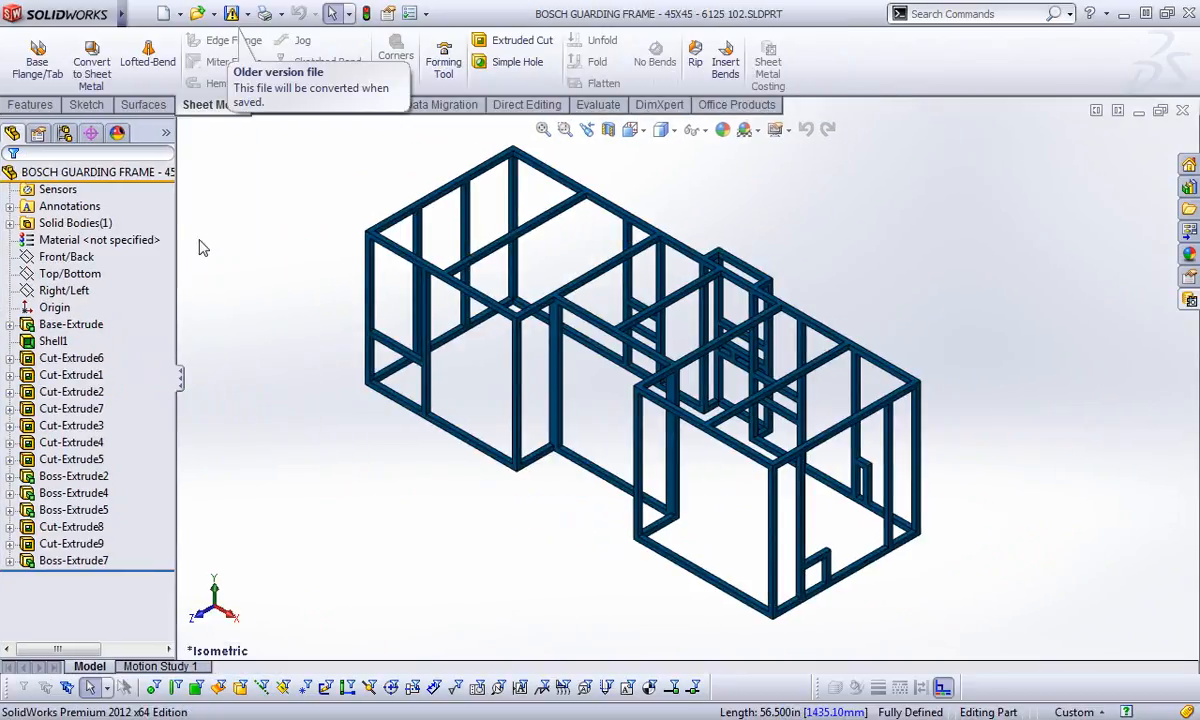
# Create a new part document from the Tutorial part template
pyautogui.click(140, 14)
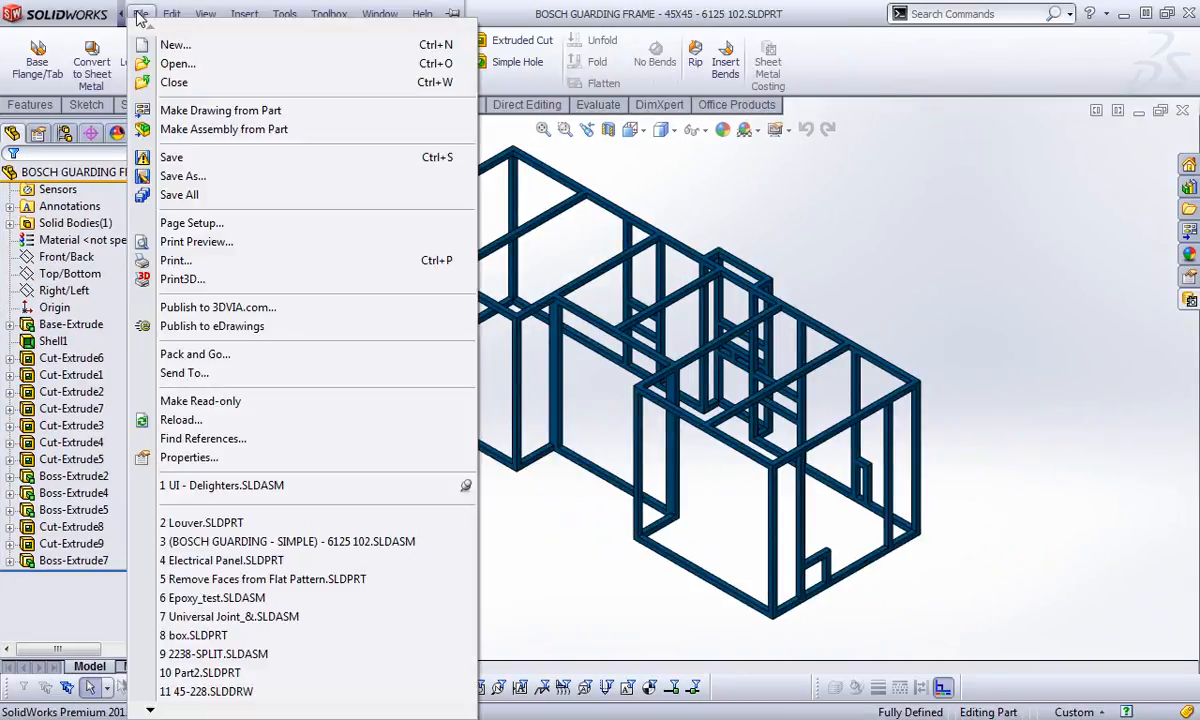
pyautogui.click(172, 45)
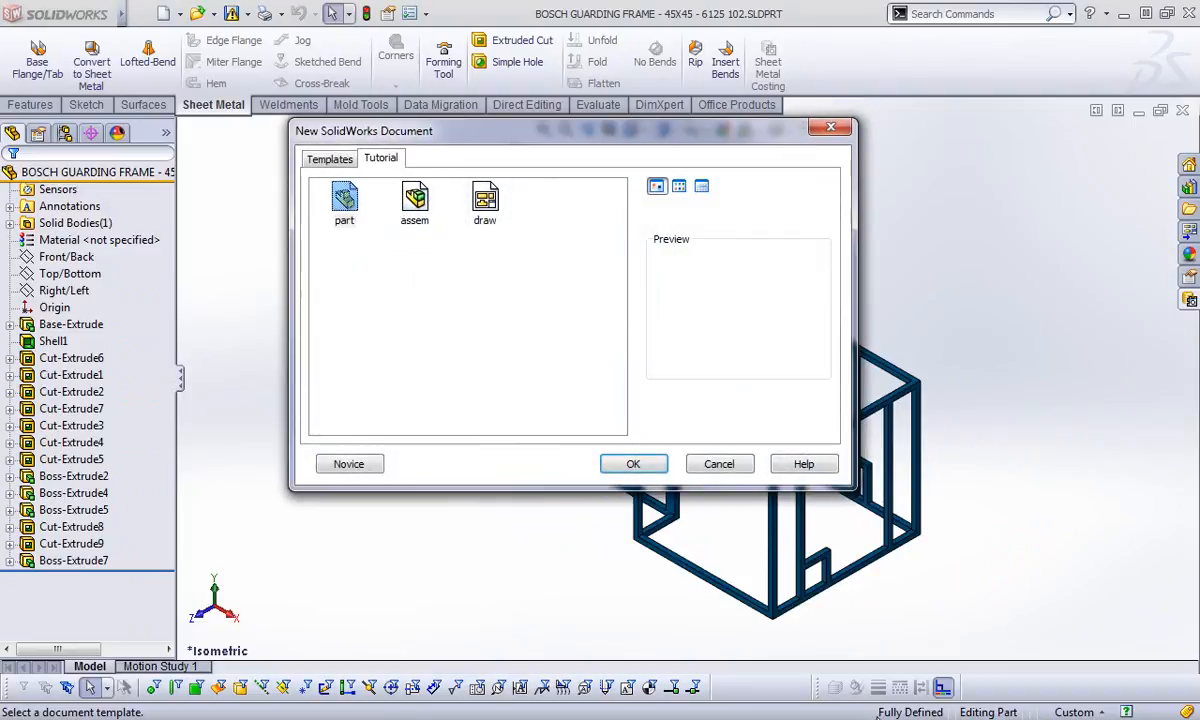
pyautogui.click(632, 465)
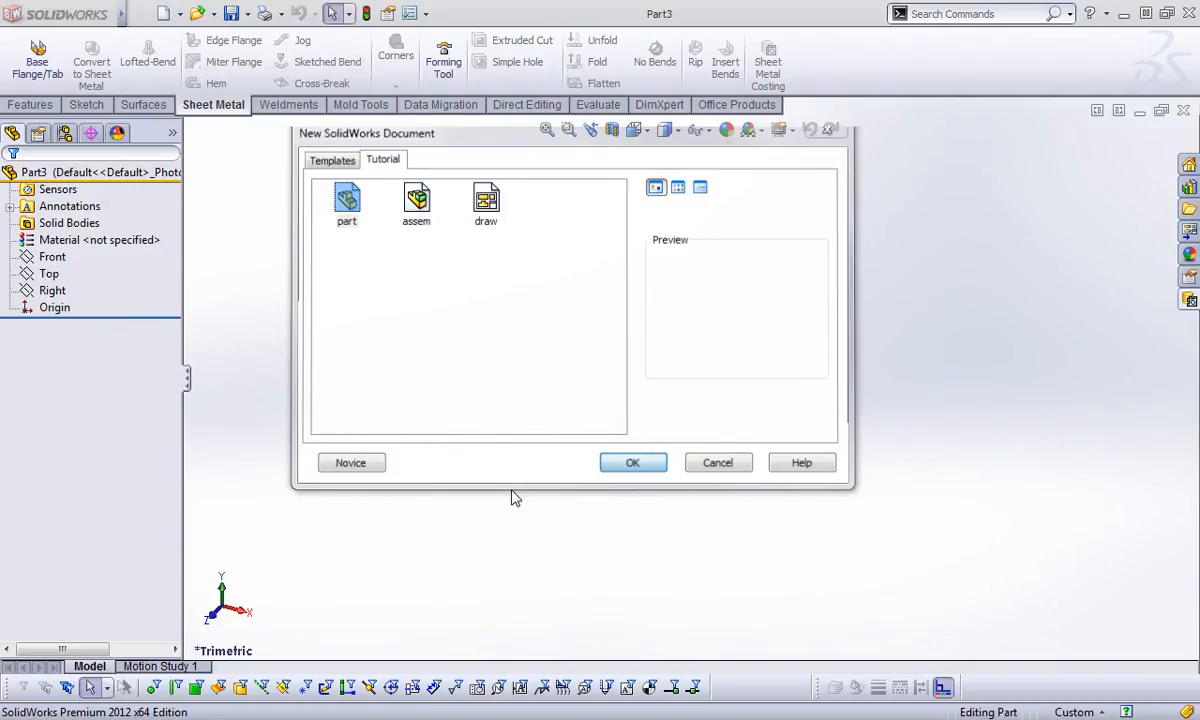
# Sketch a center rectangle about 273 mm by 132 mm on the Top plane, centred on the origin
pyautogui.click(48, 273)
pyautogui.click(60, 241)
pyautogui.click(132, 62)
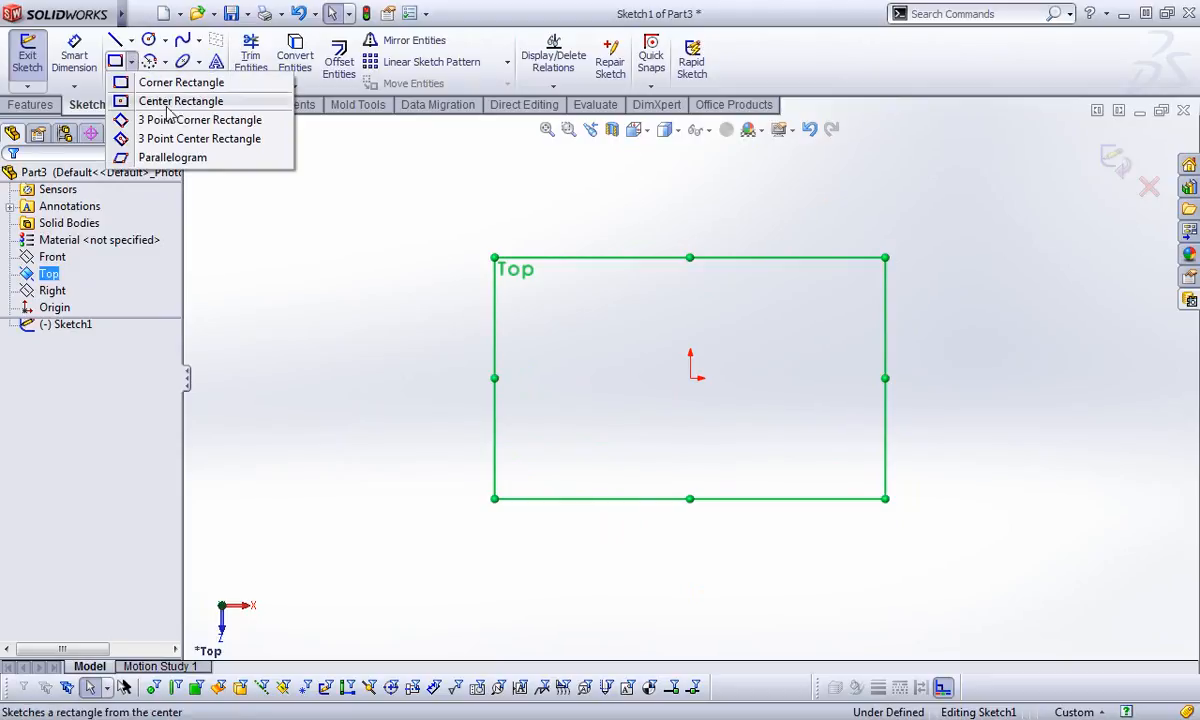
pyautogui.click(172, 102)
pyautogui.click(690, 378)
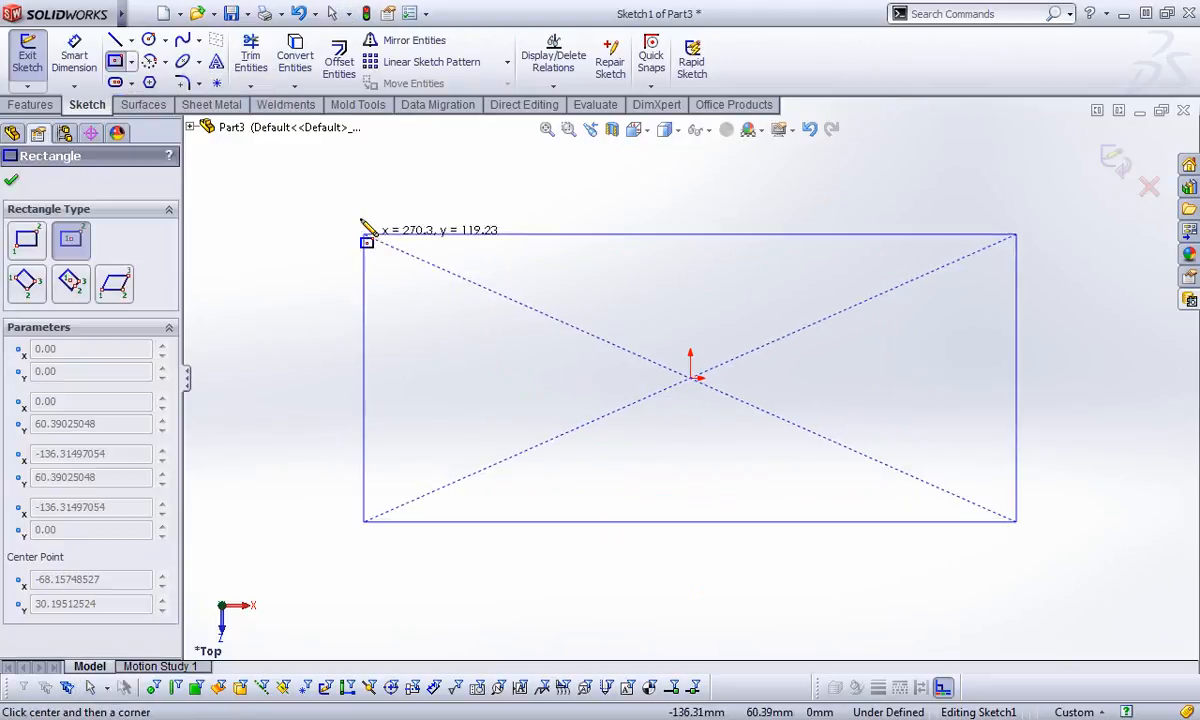
pyautogui.click(360, 218)
# Sketch a vertical line spanning the rectangle from its upper to its lower edge, near its left end
pyautogui.rightClick(513, 243)
pyautogui.click(555, 107)
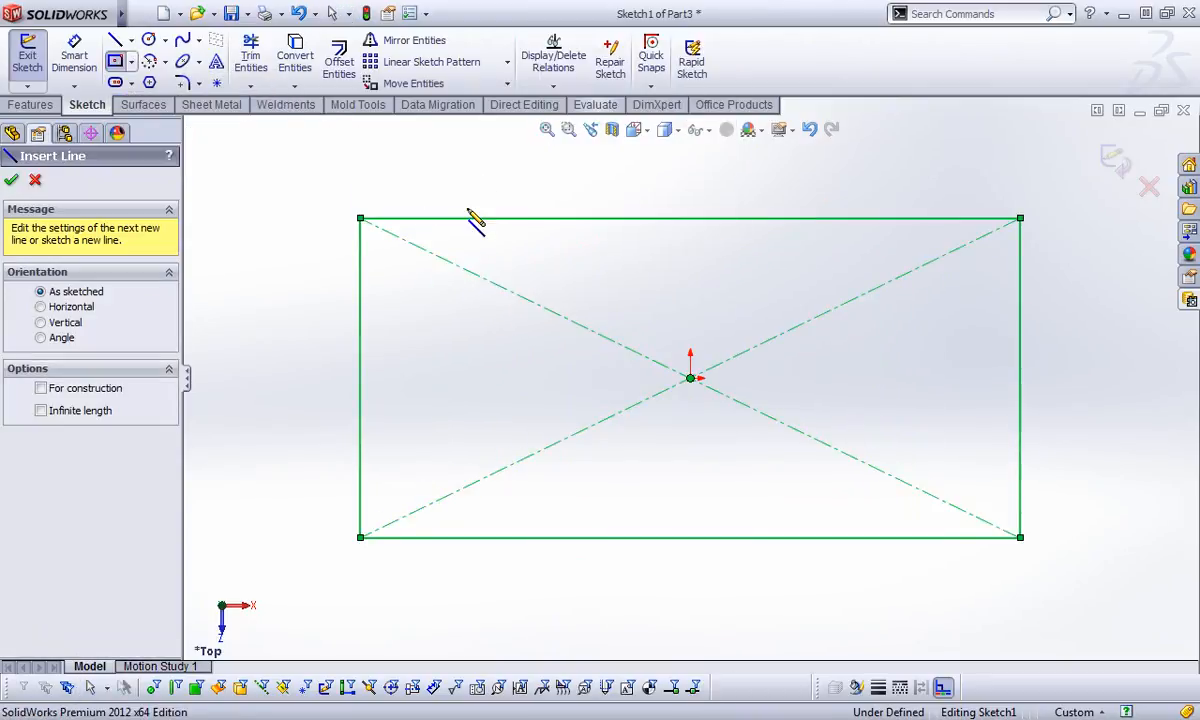
pyautogui.moveTo(469, 218)
pyautogui.mouseDown()
pyautogui.moveTo(481, 552)
pyautogui.moveTo(469, 537)
pyautogui.mouseUp()
# Create a linear sketch pattern of the vertical line along the X-axis with 4 instances spaced 60 mm apart
pyautogui.click(425, 61)
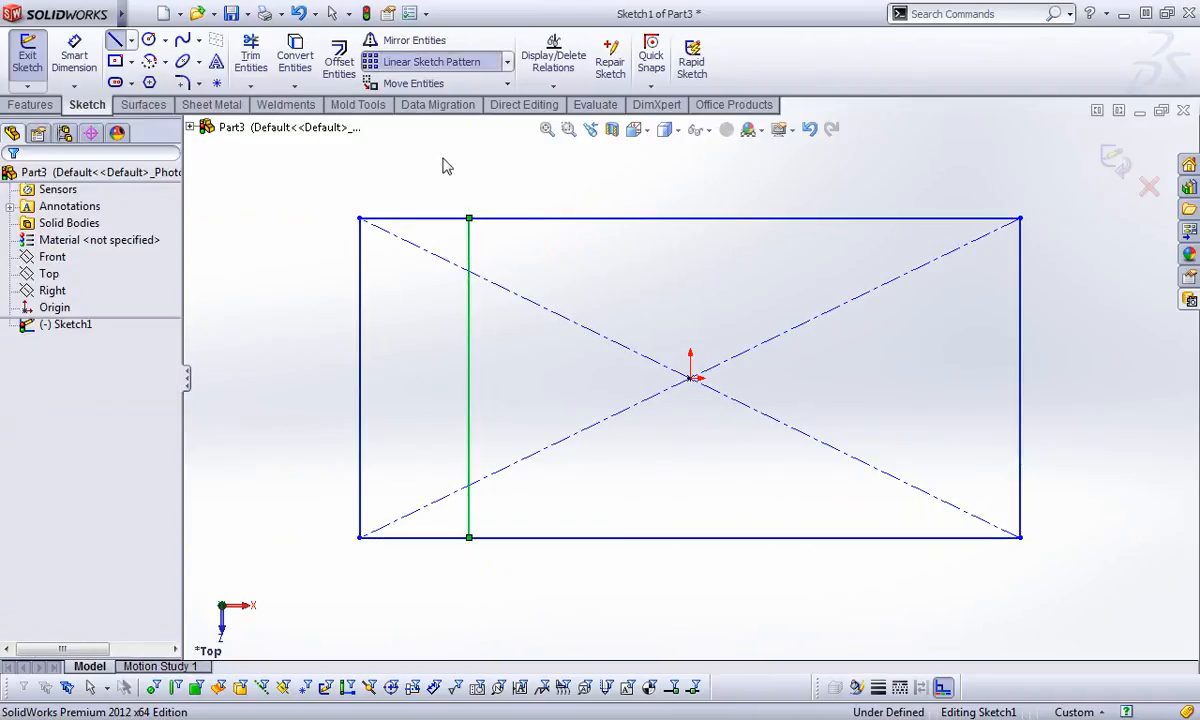
pyautogui.click(149, 318)
pyautogui.click(148, 318)
pyautogui.click(148, 254)
pyautogui.click(148, 254)
pyautogui.click(148, 254)
pyautogui.click(148, 254)
pyautogui.click(148, 254)
pyautogui.click(148, 254)
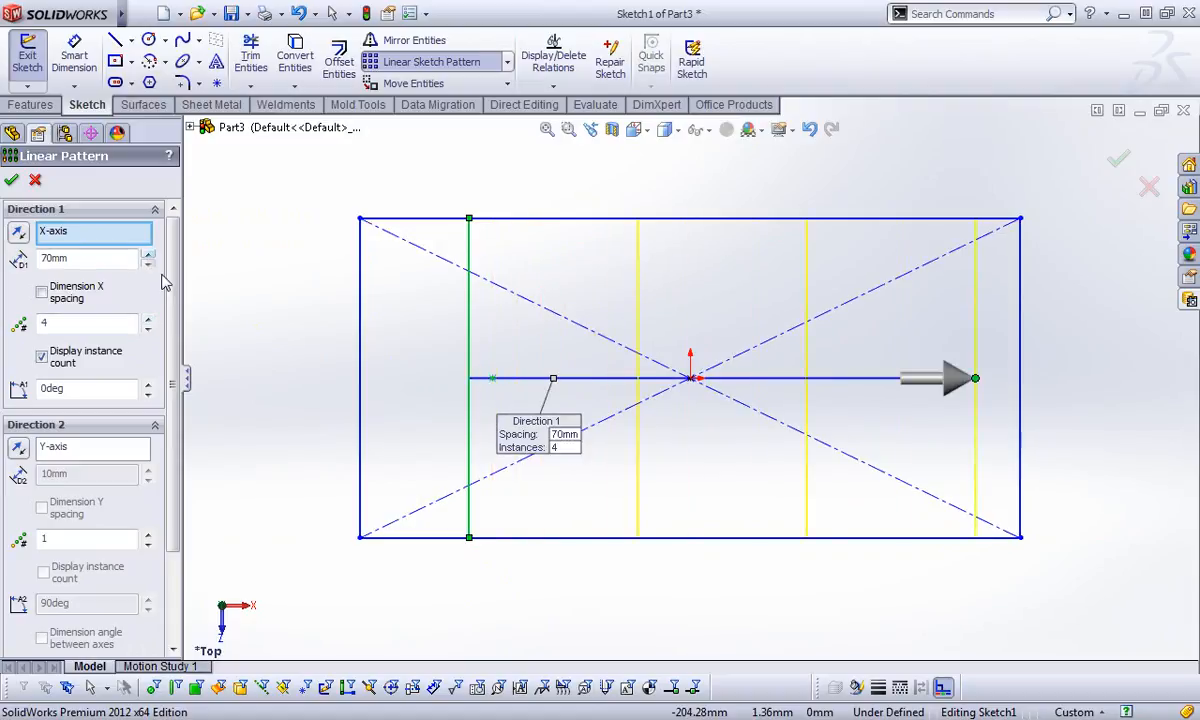
pyautogui.click(149, 263)
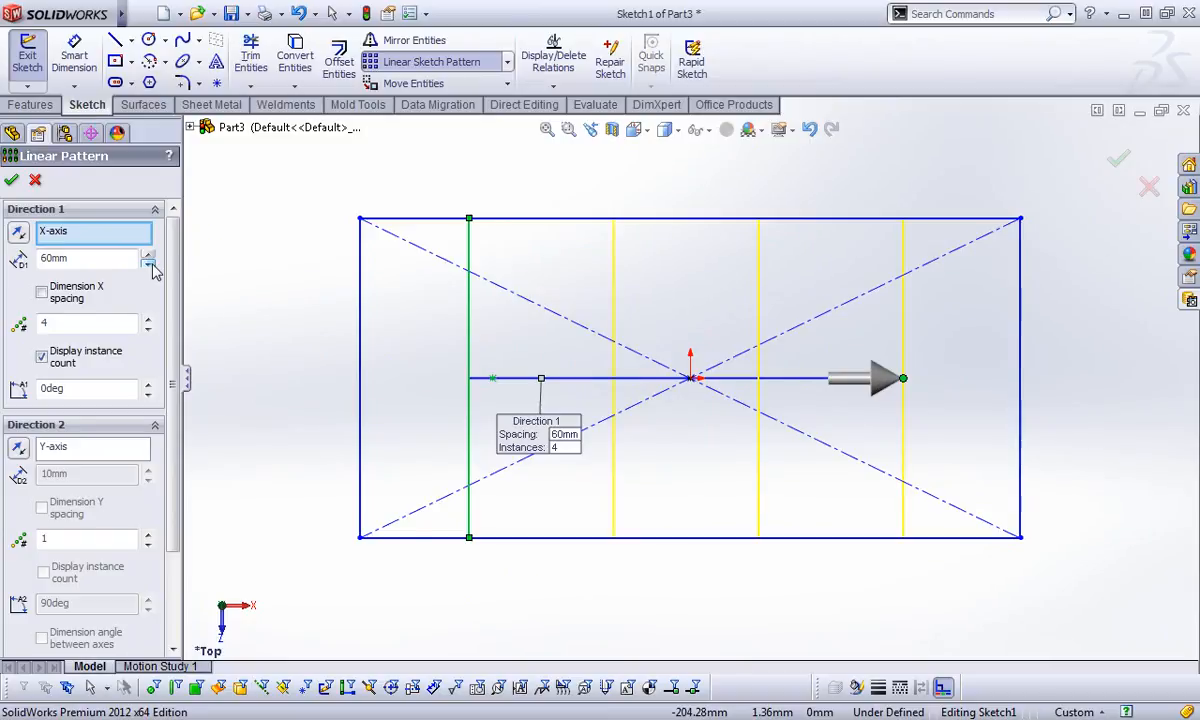
pyautogui.click(11, 180)
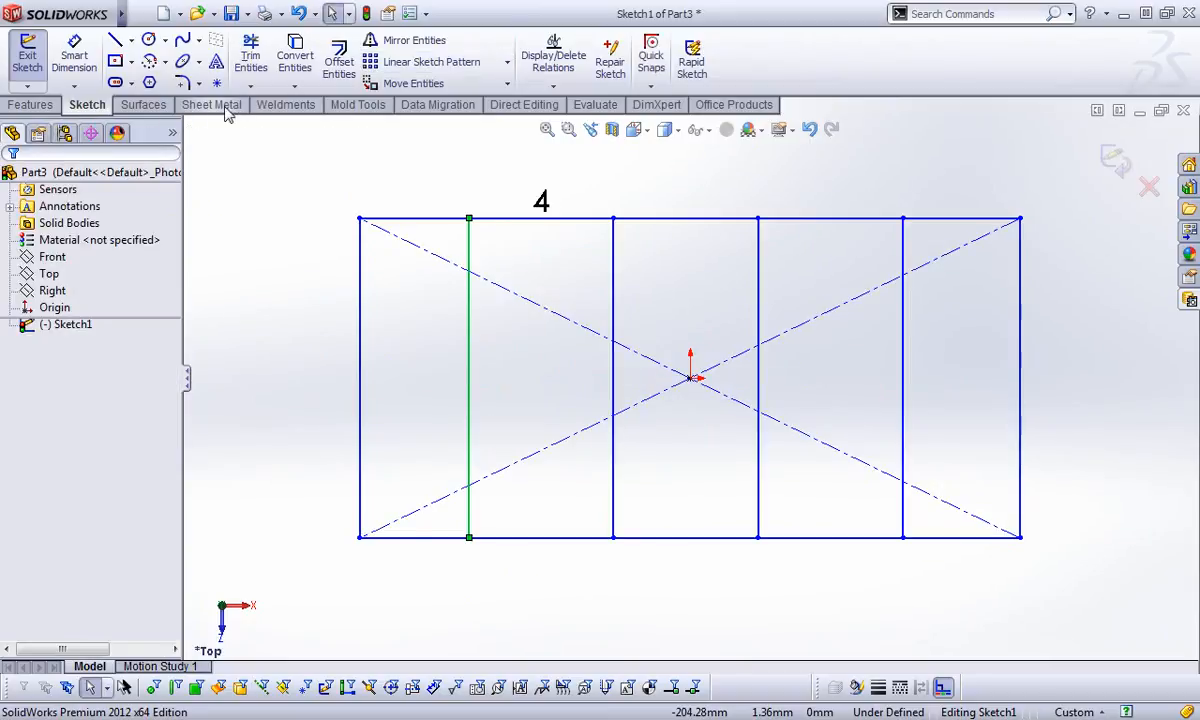
# Start a structural member with ansi inch square tube, size 2 x 2 x 0.25, along all four sides of the rectangle
pyautogui.click(286, 104)
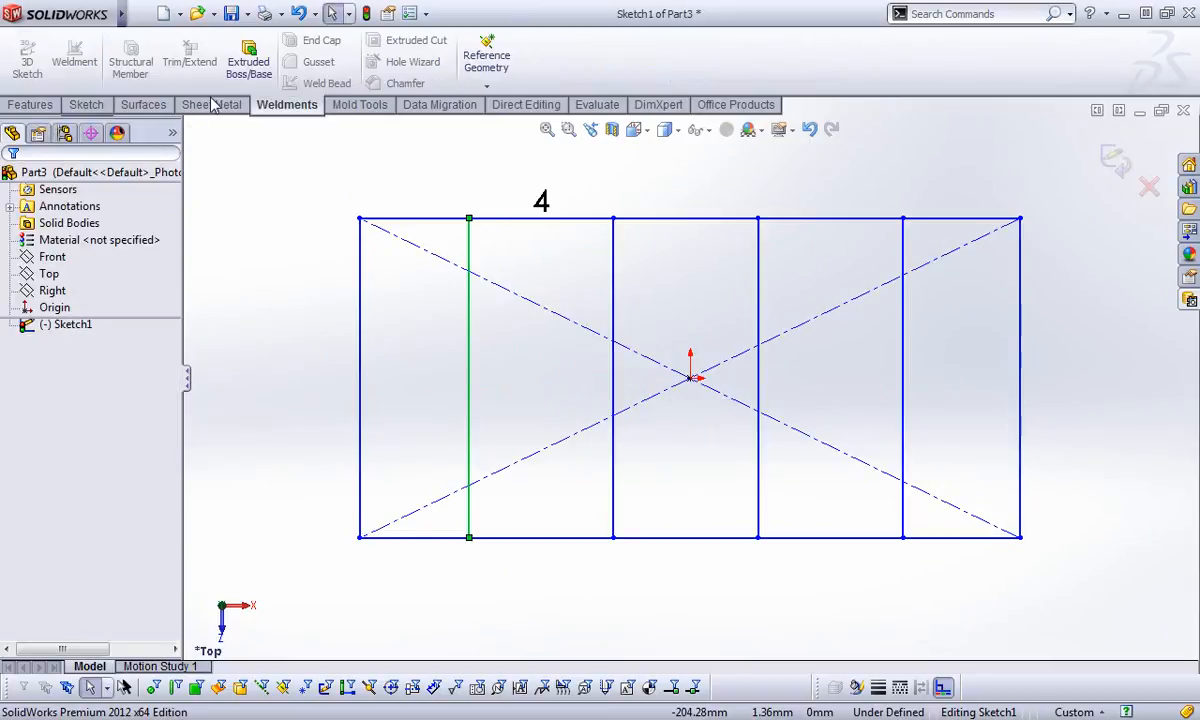
pyautogui.click(1117, 160)
pyautogui.click(130, 62)
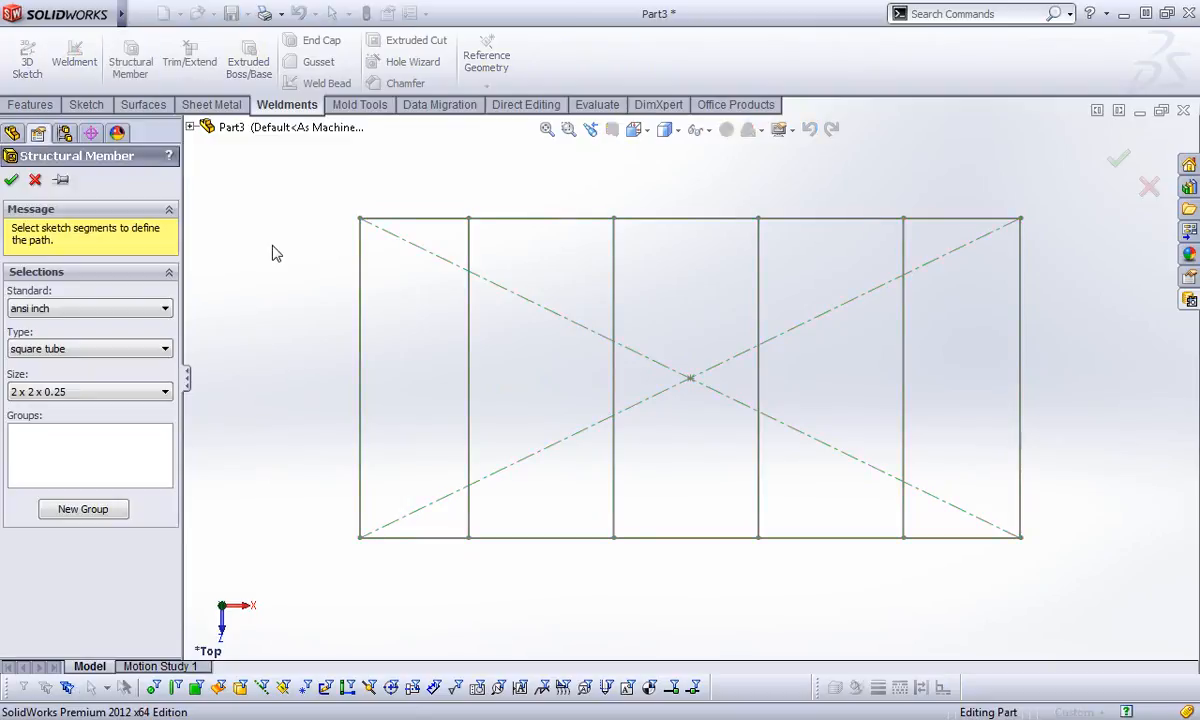
pyautogui.click(405, 219)
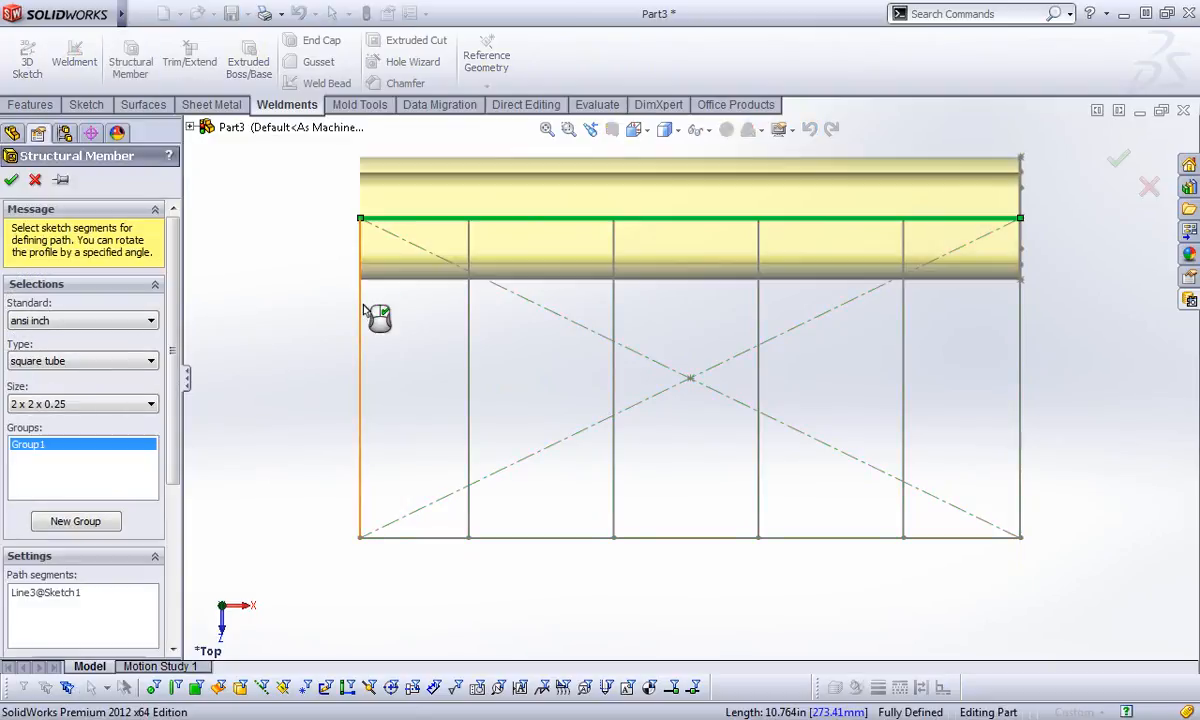
pyautogui.click(361, 312)
pyautogui.click(500, 537)
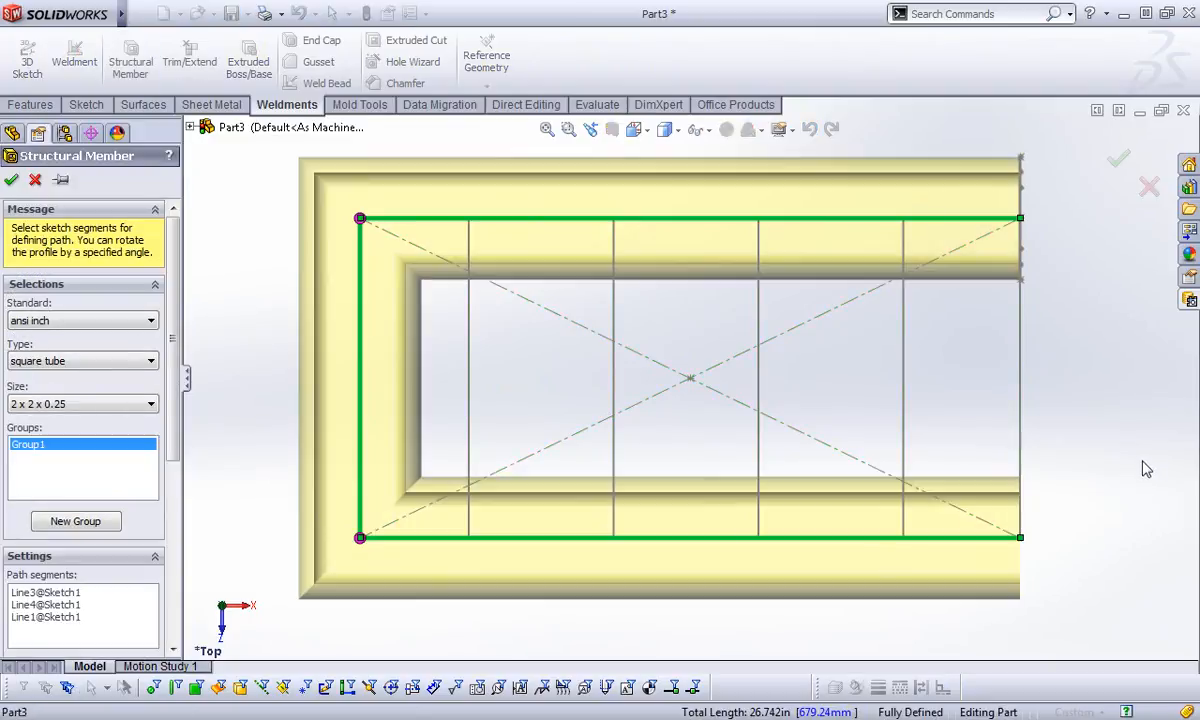
pyautogui.click(1021, 430)
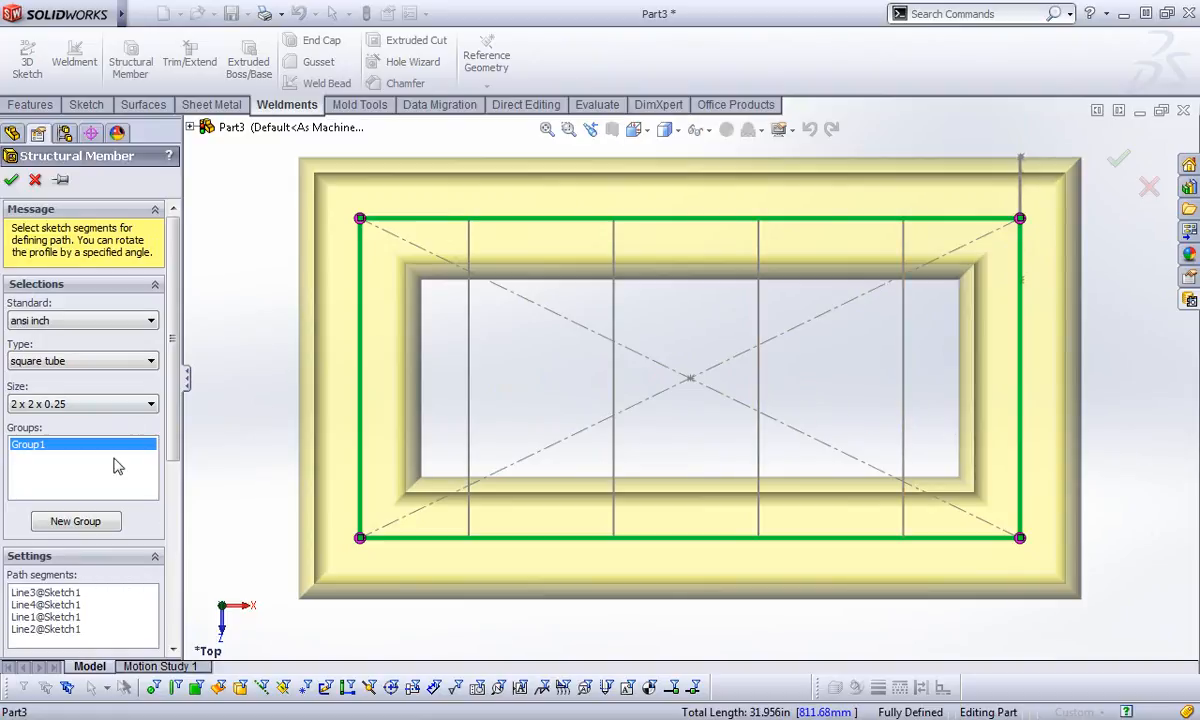
# Add a second group to the structural member covering the four vertical cross lines and create the weldment frame
pyautogui.click(75, 521)
pyautogui.click(468, 400)
pyautogui.click(613, 392)
pyautogui.click(759, 391)
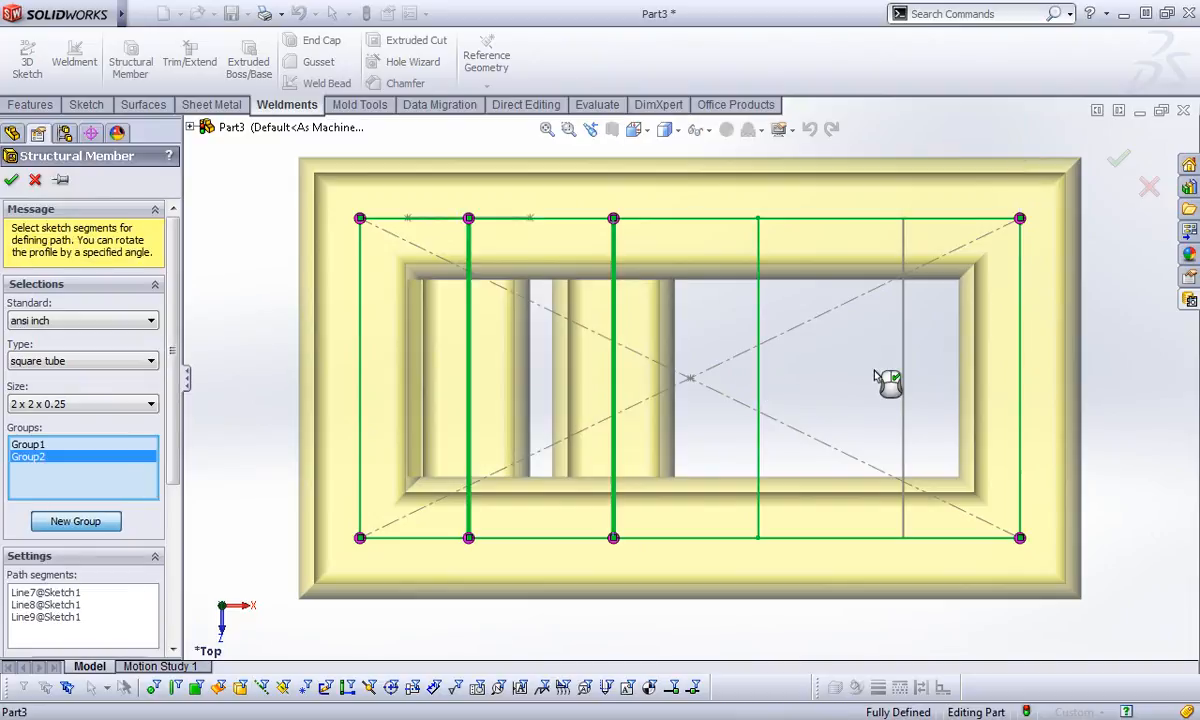
pyautogui.click(903, 376)
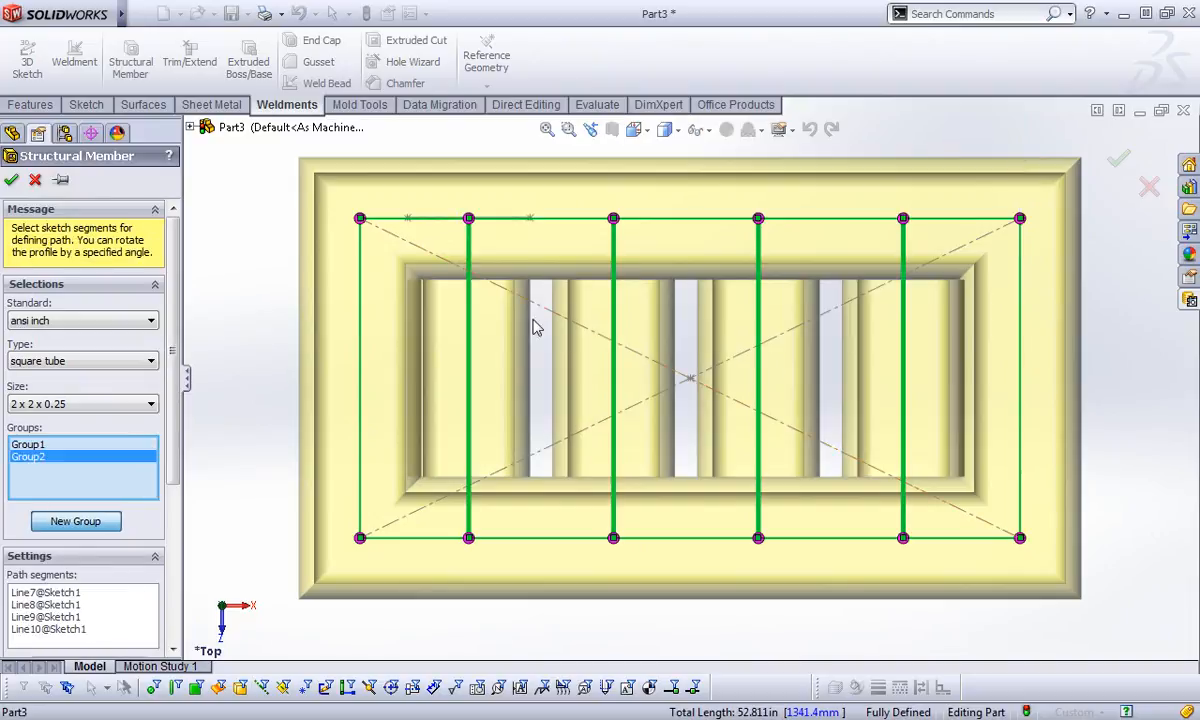
pyautogui.rightClick(210, 285)
pyautogui.click(255, 384)
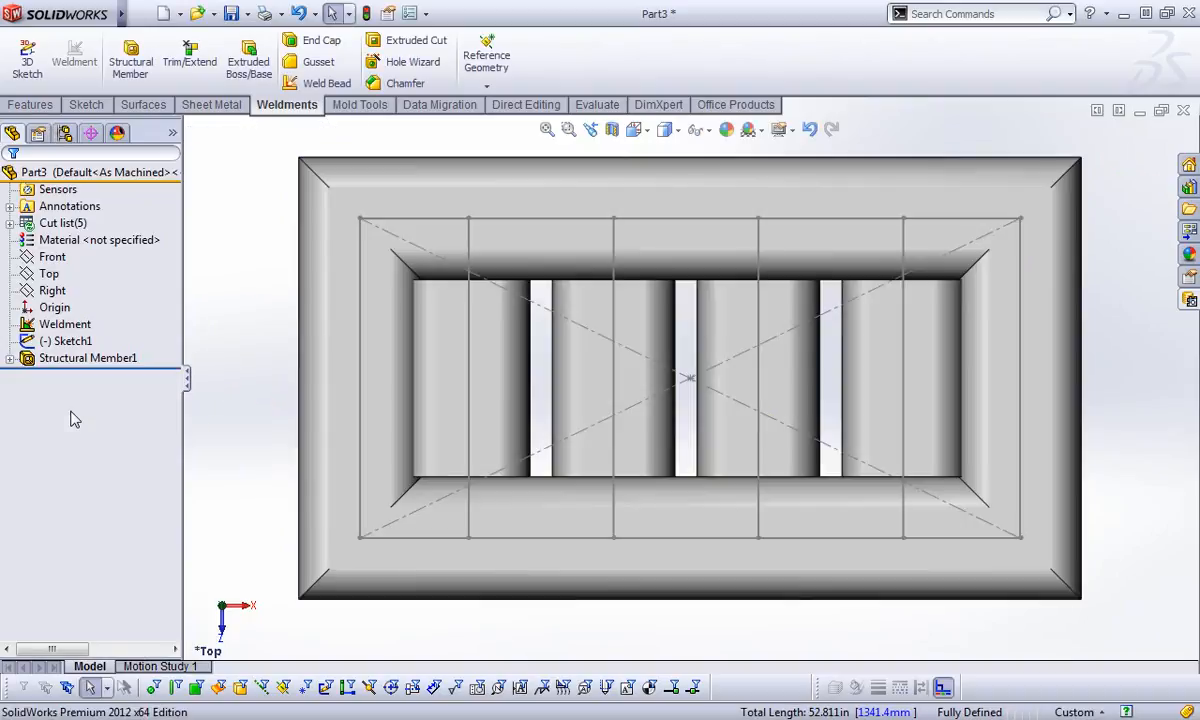
pyautogui.click(9, 358)
pyautogui.click(75, 391)
pyautogui.click(90, 334)
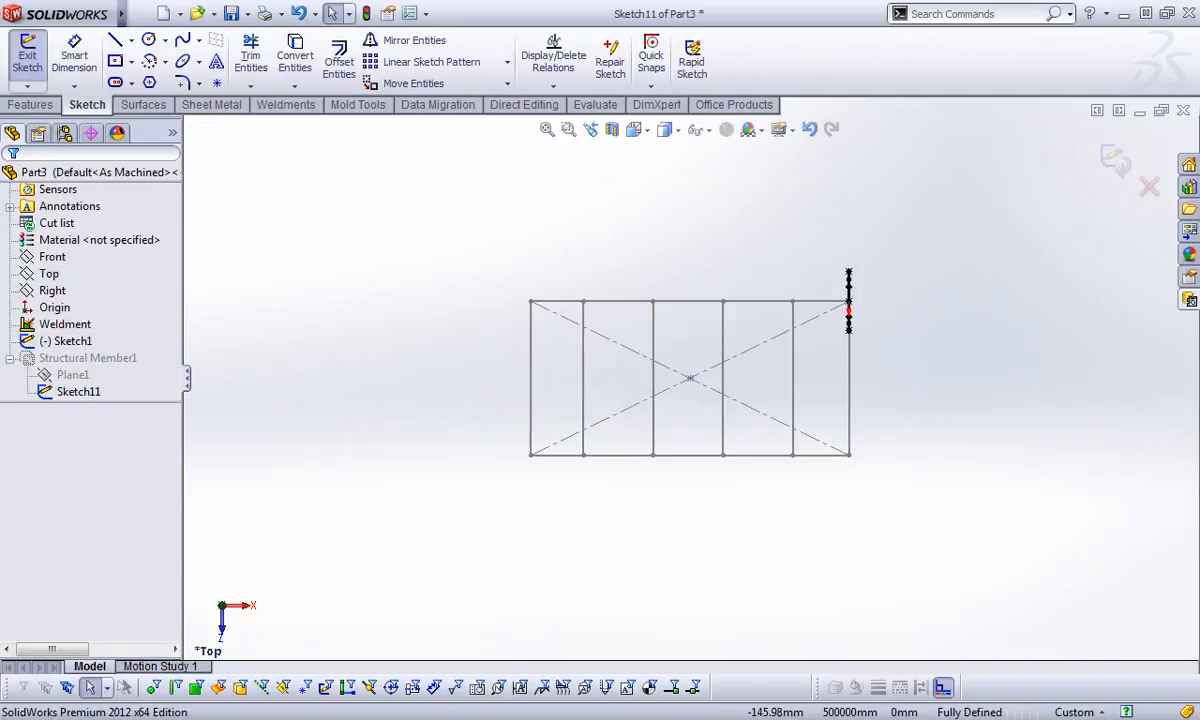
pyautogui.click(1113, 160)
# Edit the frame's layout sketch, enlarging the rectangle to about 523 mm by 292 mm and moving the patterned cross lines towards its left side
pyautogui.click(68, 341)
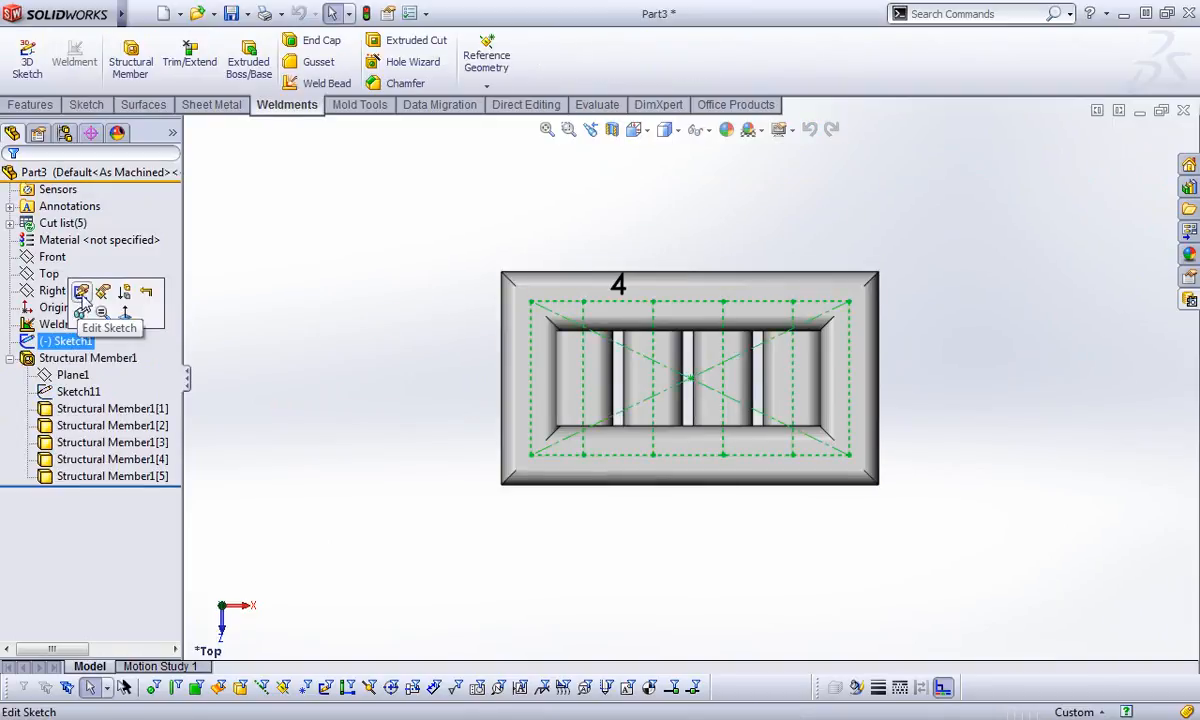
pyautogui.click(81, 292)
pyautogui.click(530, 301)
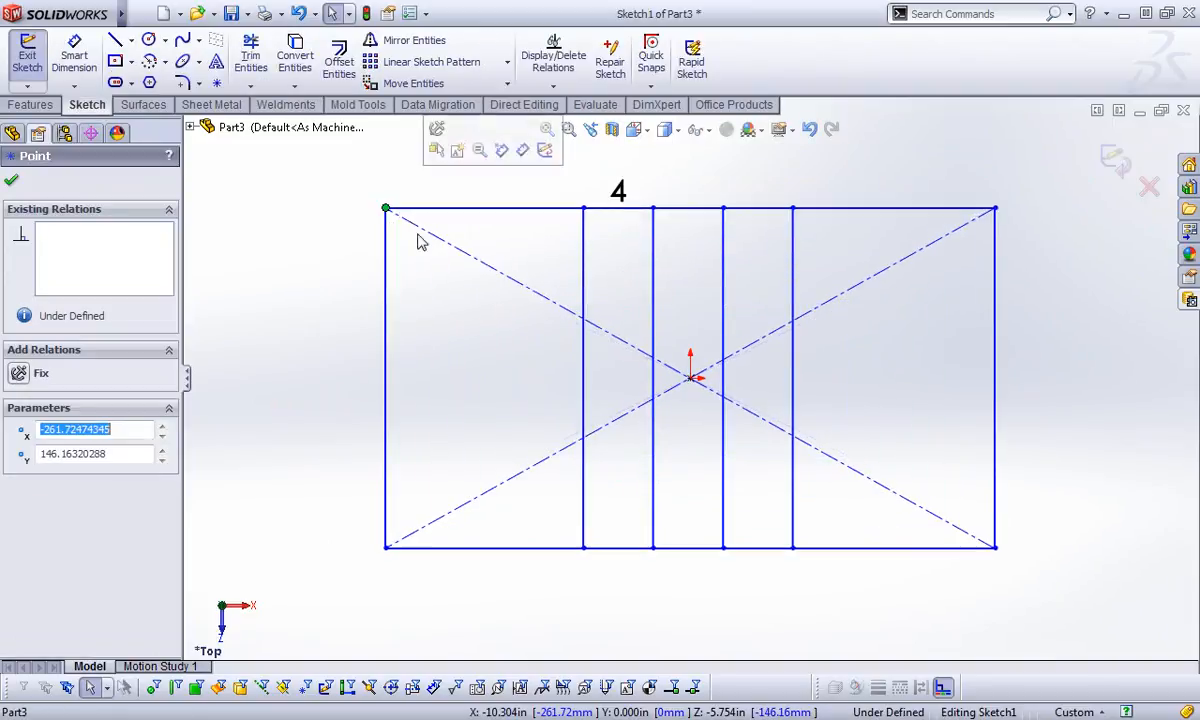
pyautogui.moveTo(585, 300); pyautogui.dragTo(481, 309)
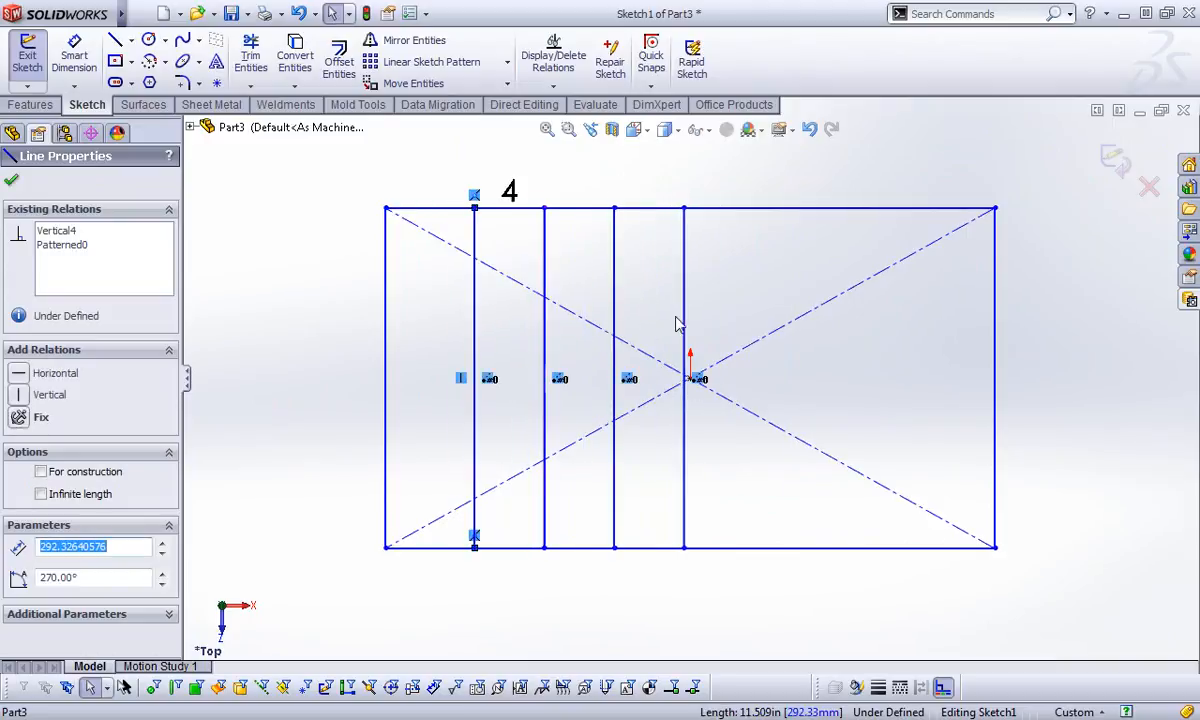
# Delete the cross lines' pattern relation, spread the three rightmost lines across the rectangle's width, and finish the sketch
pyautogui.click(697, 378)
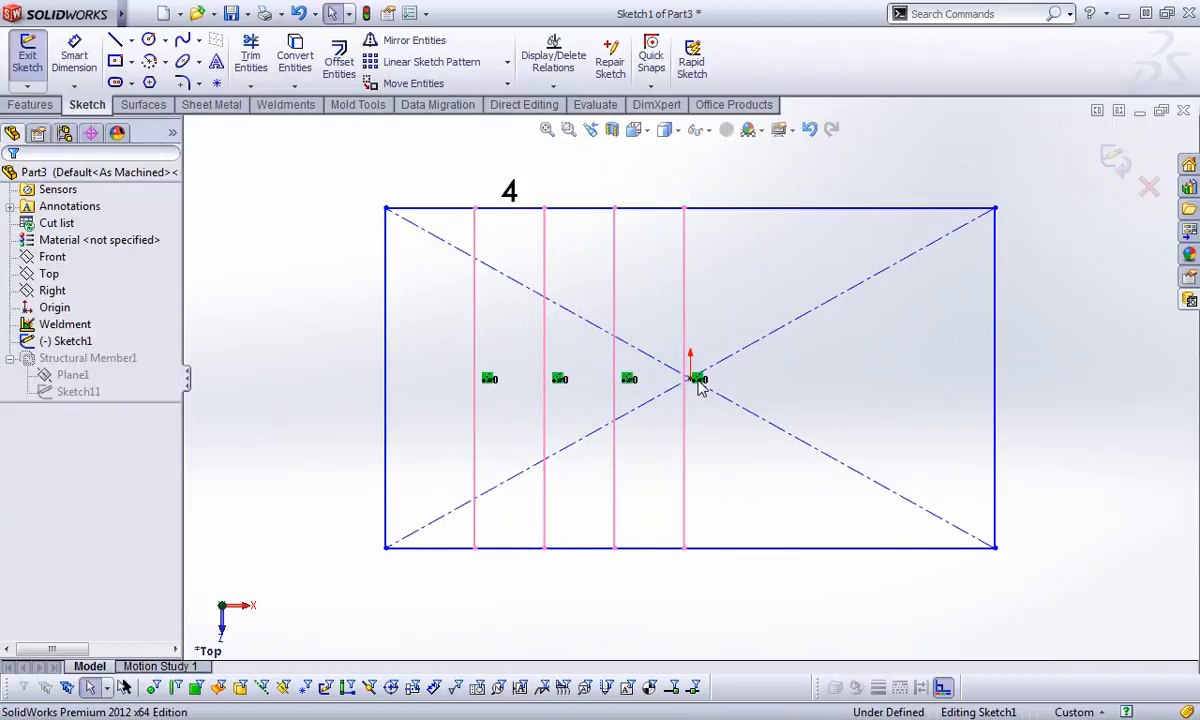
pyautogui.moveTo(690, 348); pyautogui.dragTo(878, 350)
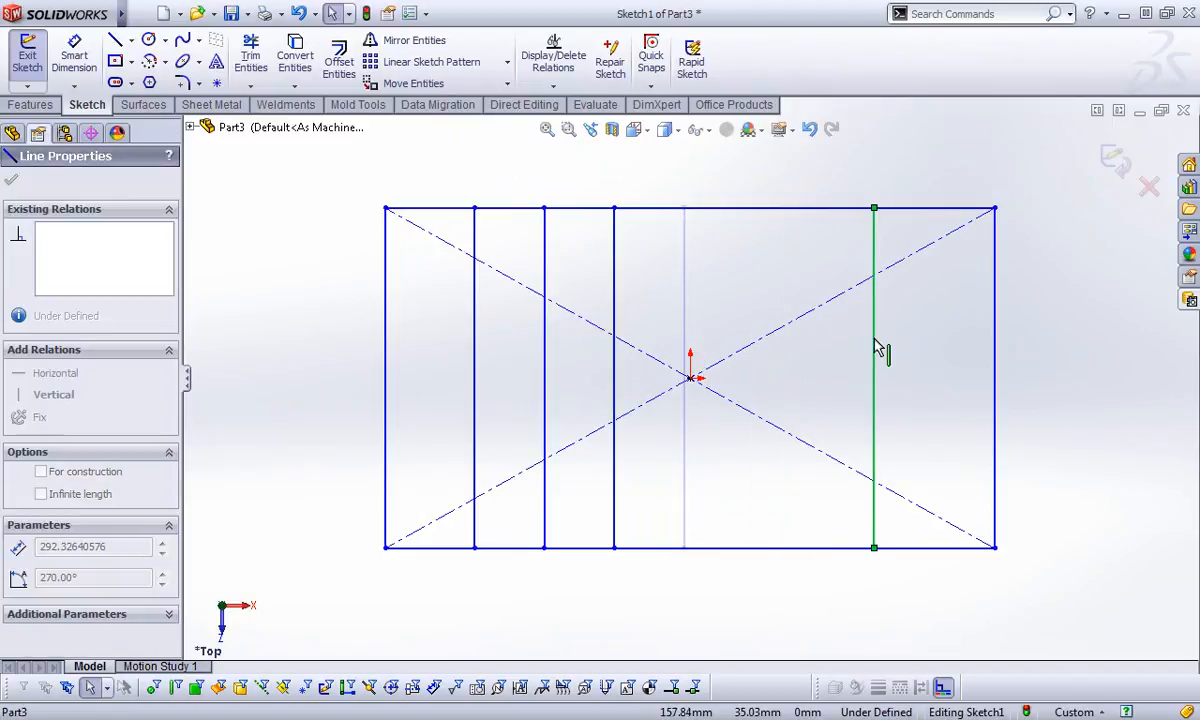
pyautogui.moveTo(612, 305); pyautogui.dragTo(756, 318)
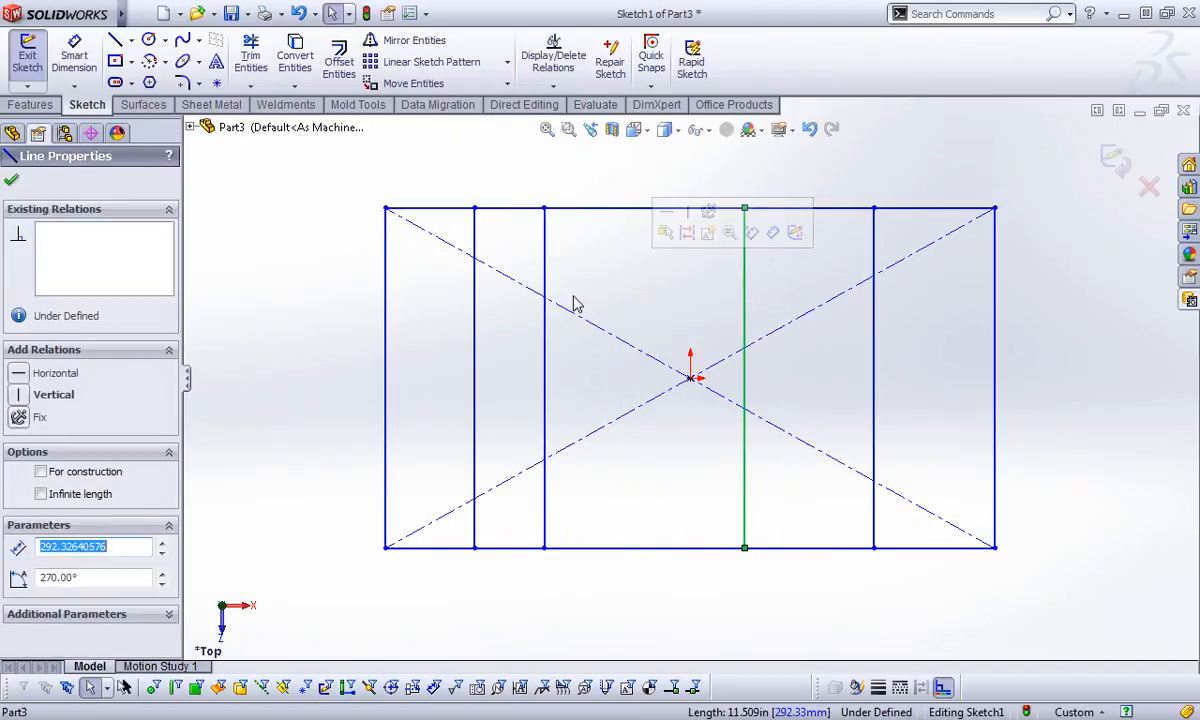
pyautogui.moveTo(546, 280); pyautogui.dragTo(624, 284)
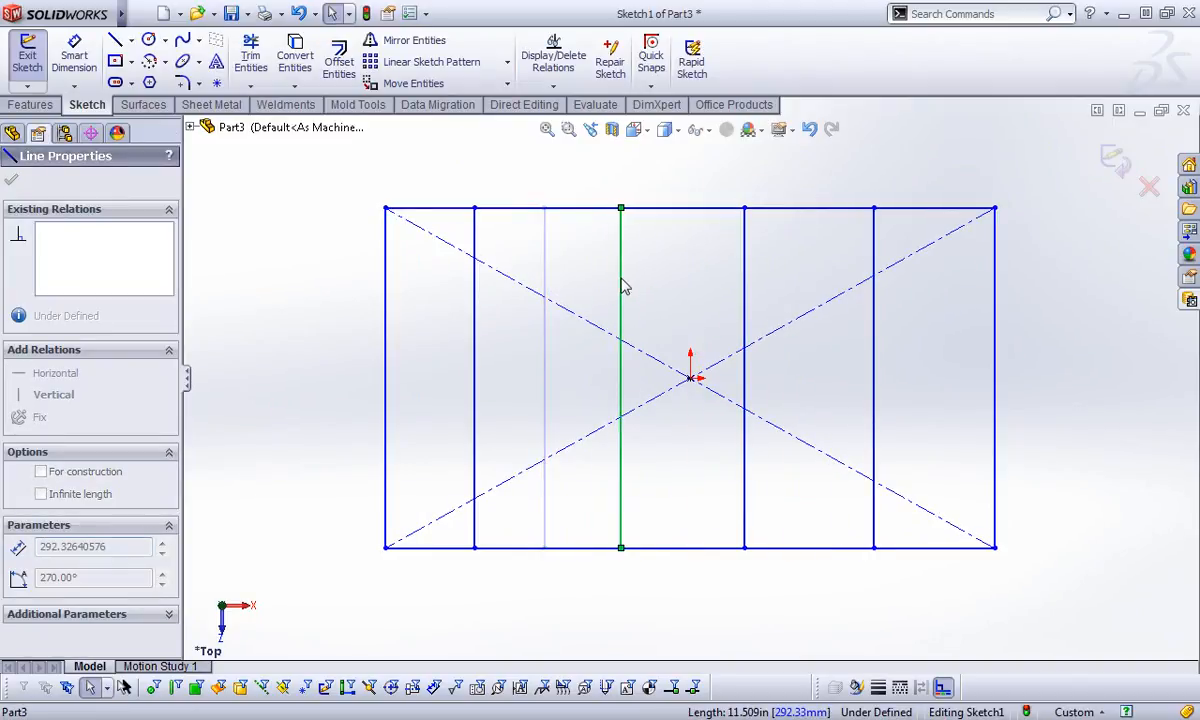
pyautogui.click(1114, 160)
pyautogui.moveTo(510, 588); pyautogui.dragTo(504, 268, button='middle')
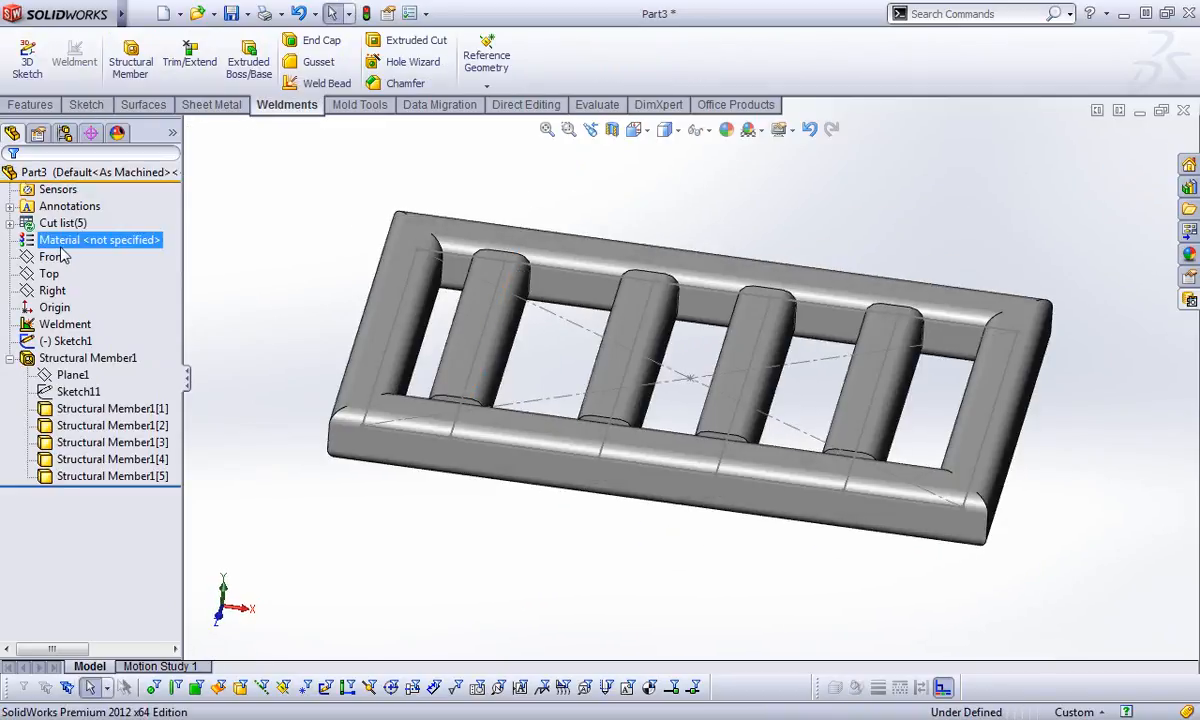
# Expand the frame's cut list and assign Plain Carbon Steel as the part's material
pyautogui.click(10, 223)
pyautogui.rightClick(58, 223)
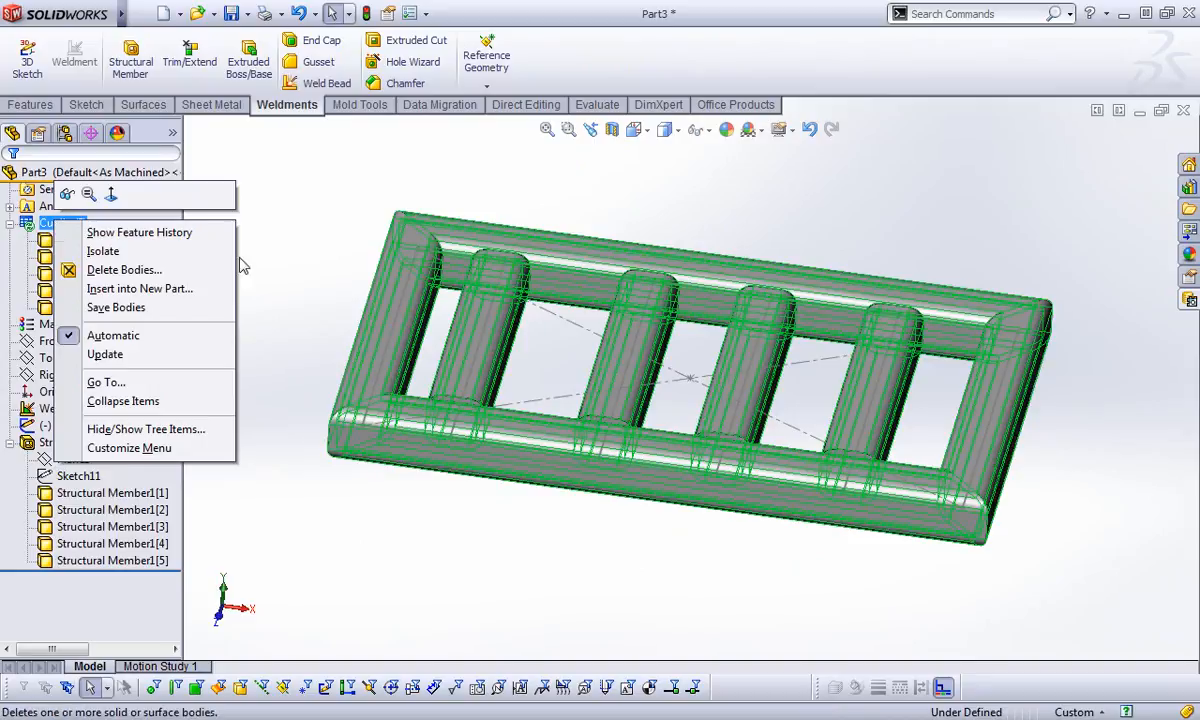
pyautogui.press('Escape')
pyautogui.rightClick(110, 324)
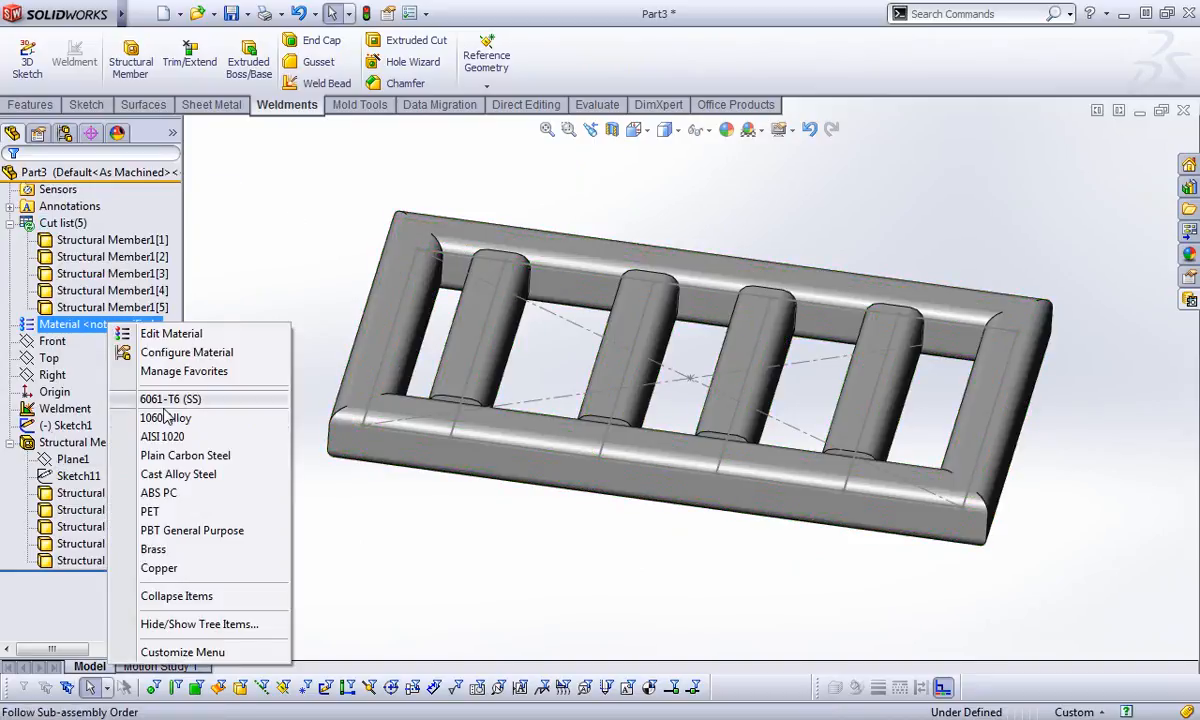
pyautogui.click(185, 455)
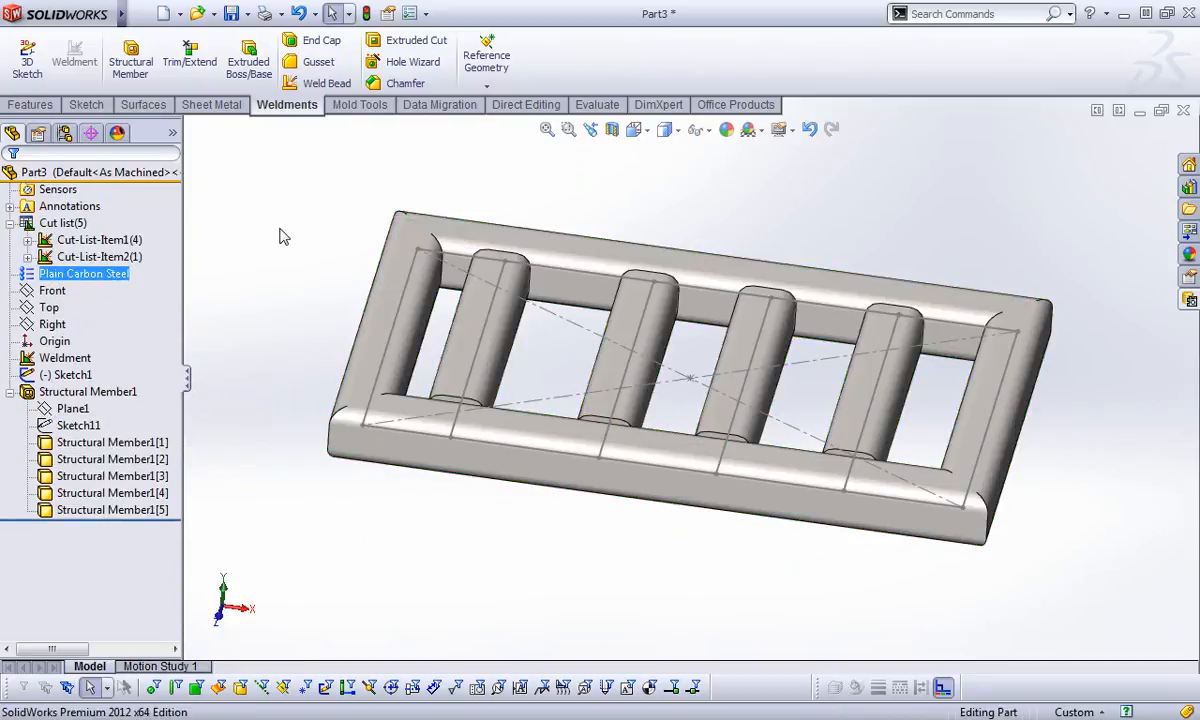
# Check which frame members belong to each of the two cut-list items
pyautogui.click(90, 240)
pyautogui.keyDown('ctrl'); pyautogui.click(90, 258); pyautogui.keyUp('ctrl')
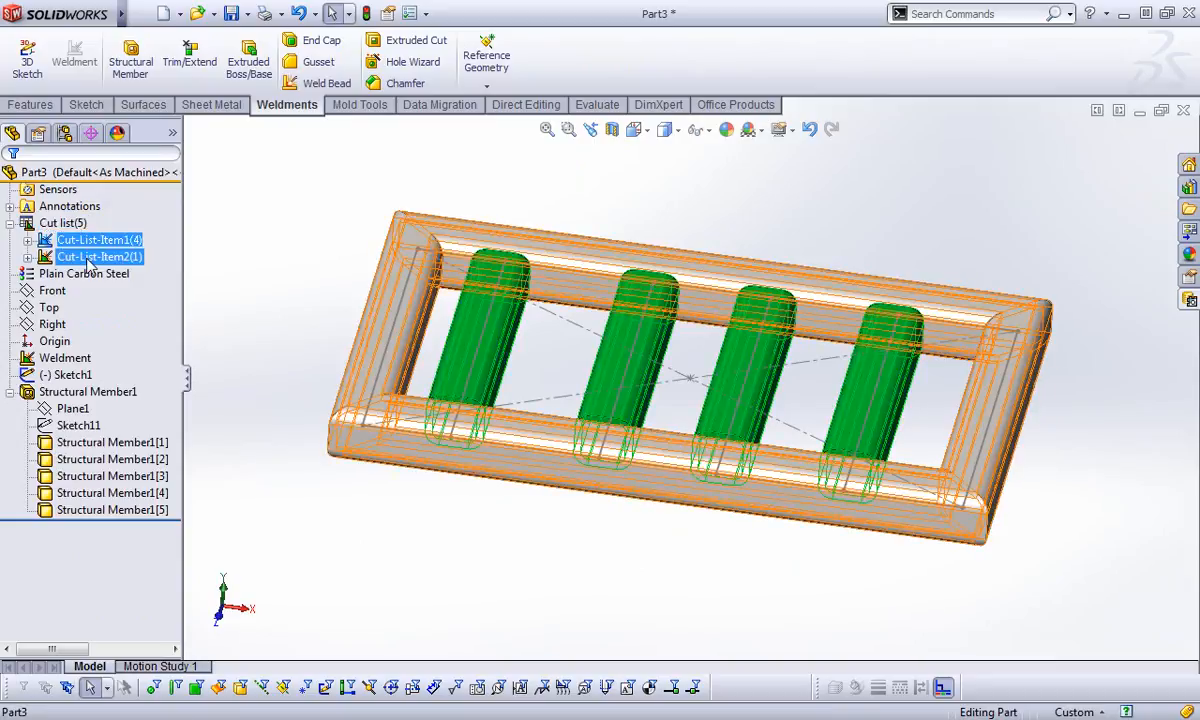
pyautogui.click(257, 233)
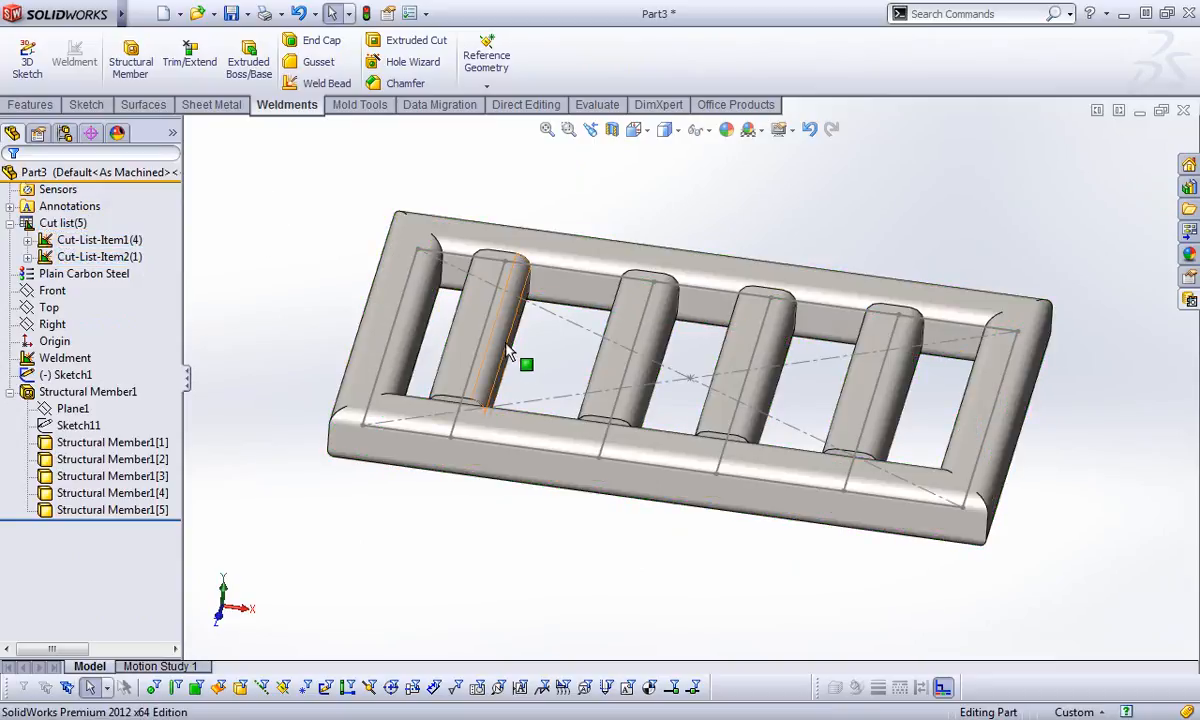
pyautogui.click(477, 340)
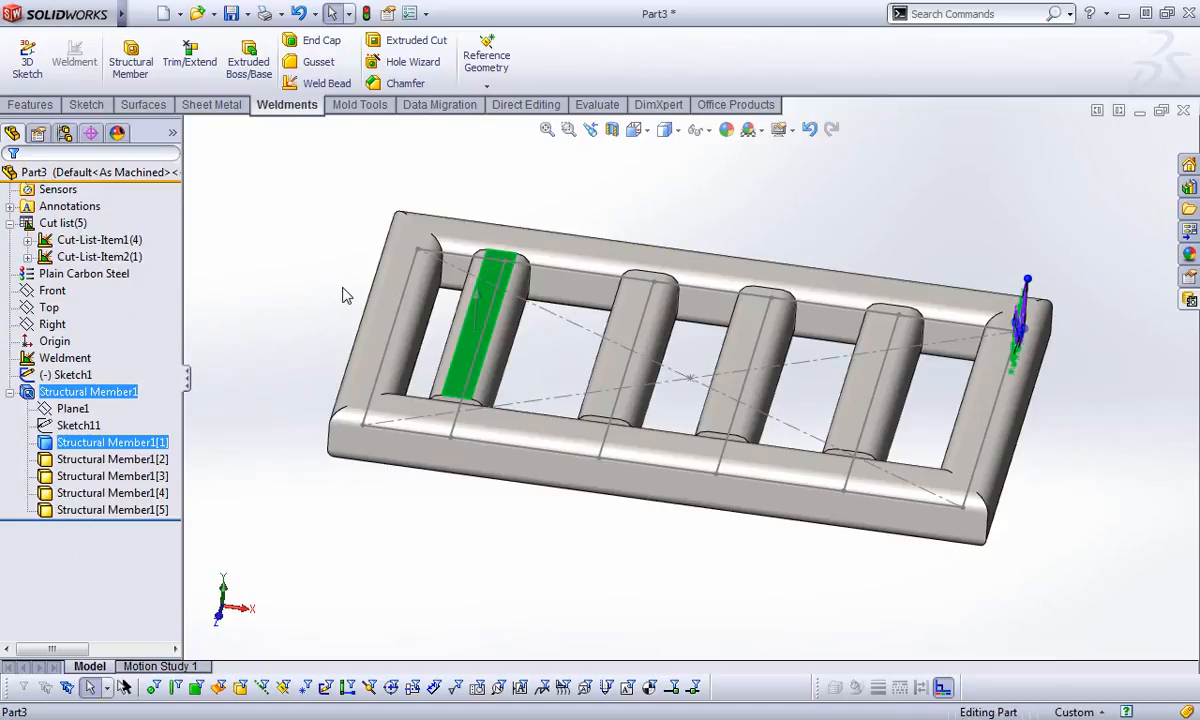
pyautogui.click(27, 257)
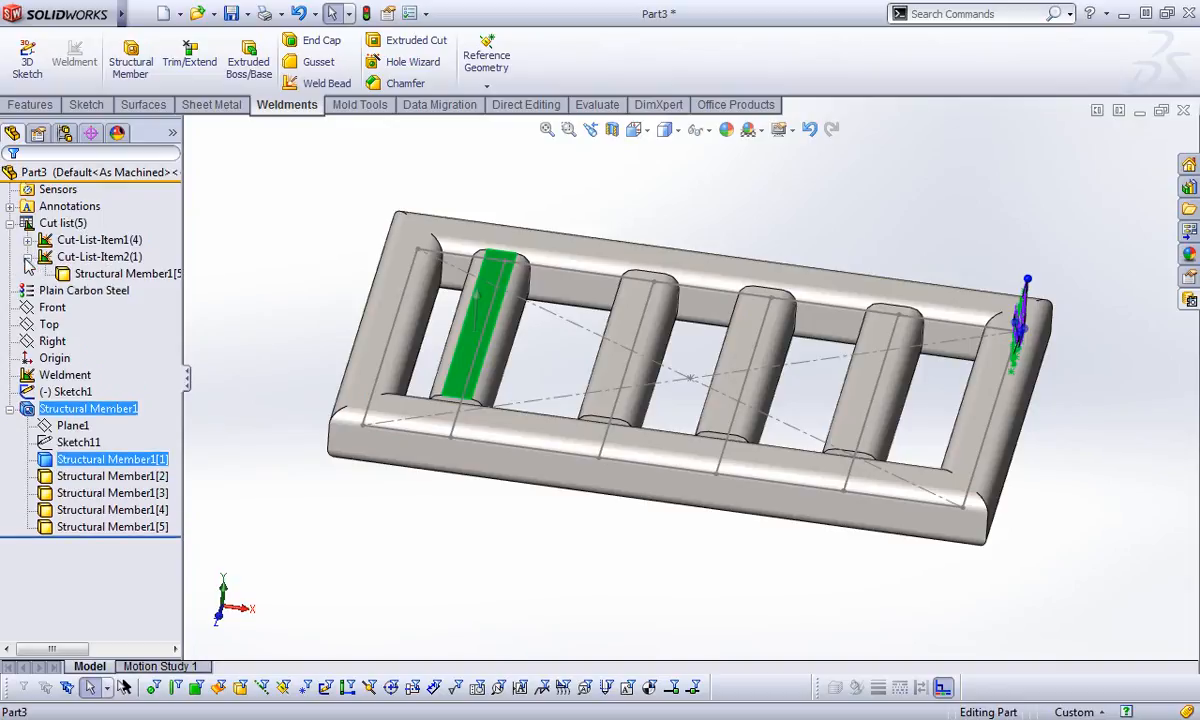
pyautogui.click(110, 273)
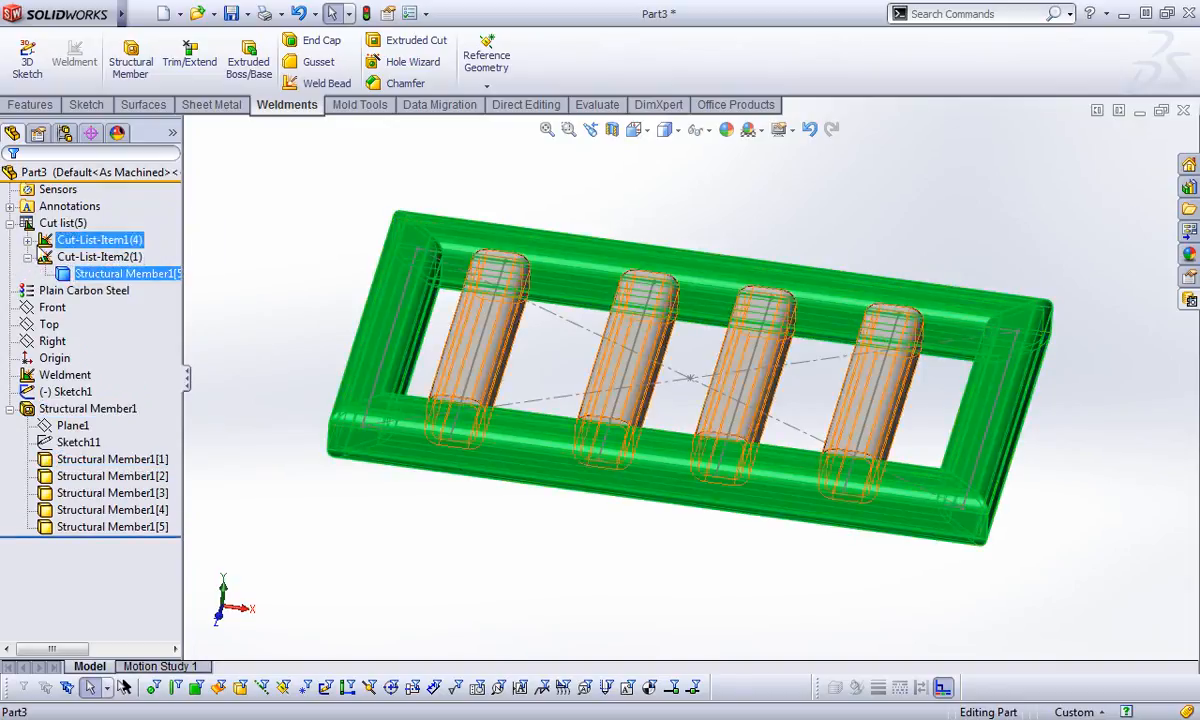
# Insert the first cross member body from Cut-List-Item1 into a new part, cancelling its file save
pyautogui.click(28, 240)
pyautogui.click(125, 257)
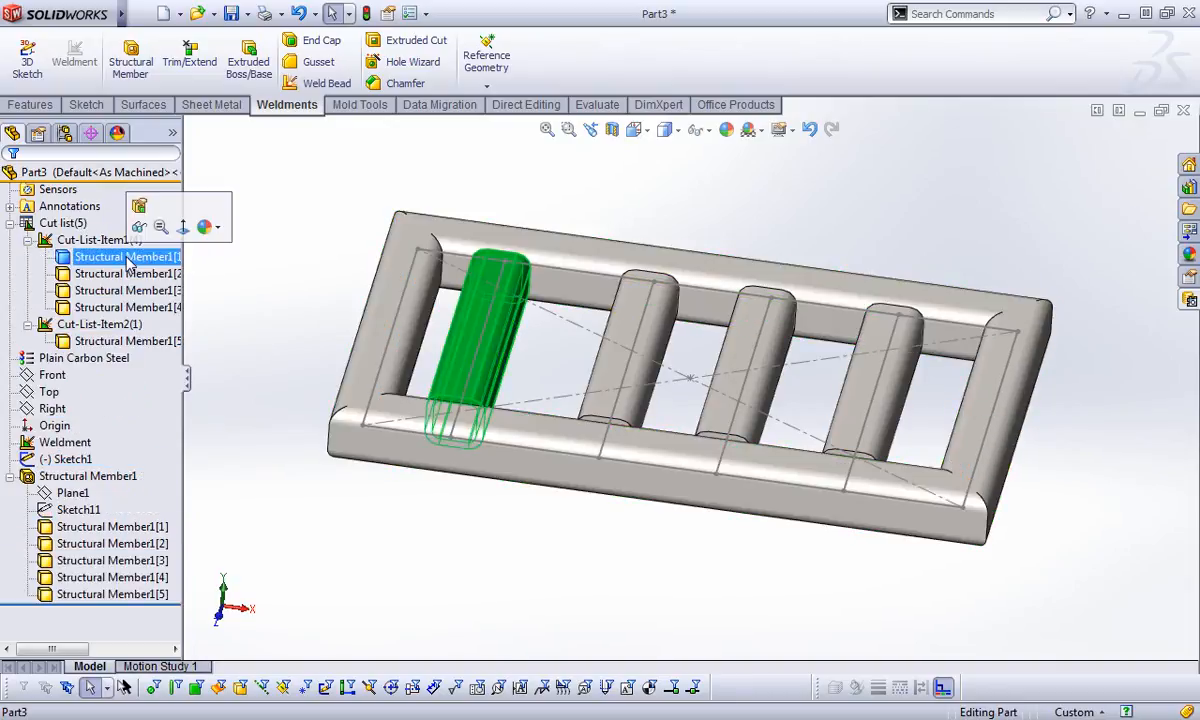
pyautogui.rightClick(115, 257)
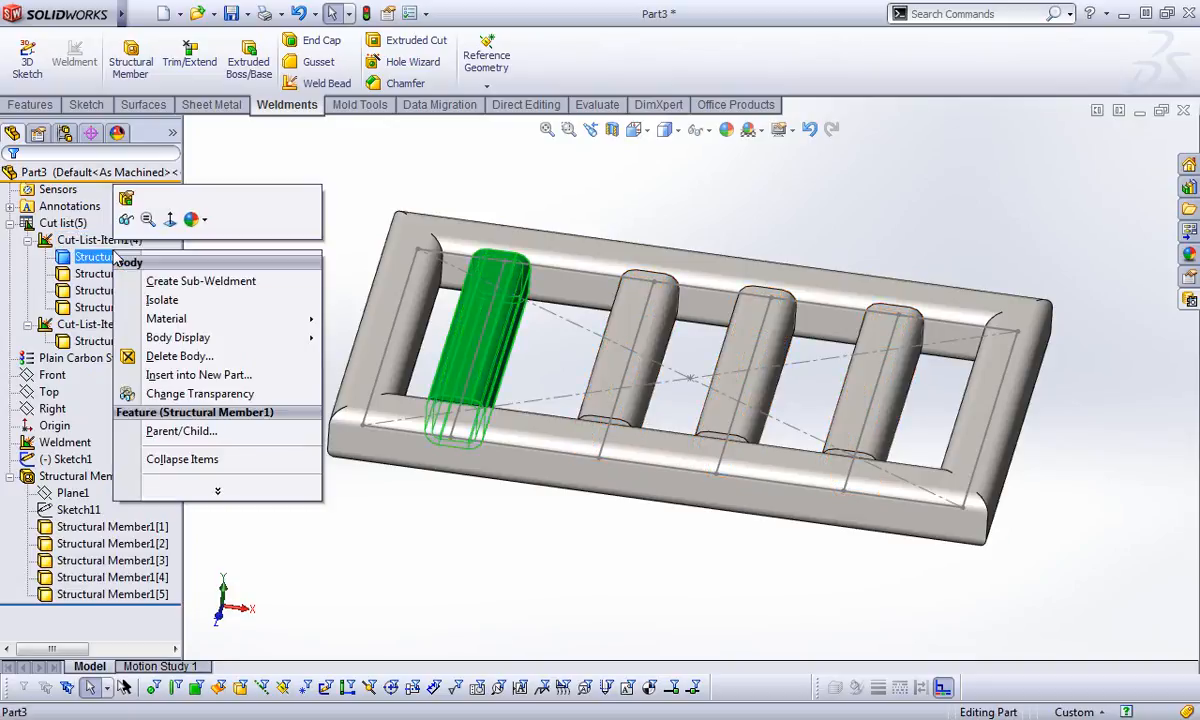
pyautogui.click(205, 375)
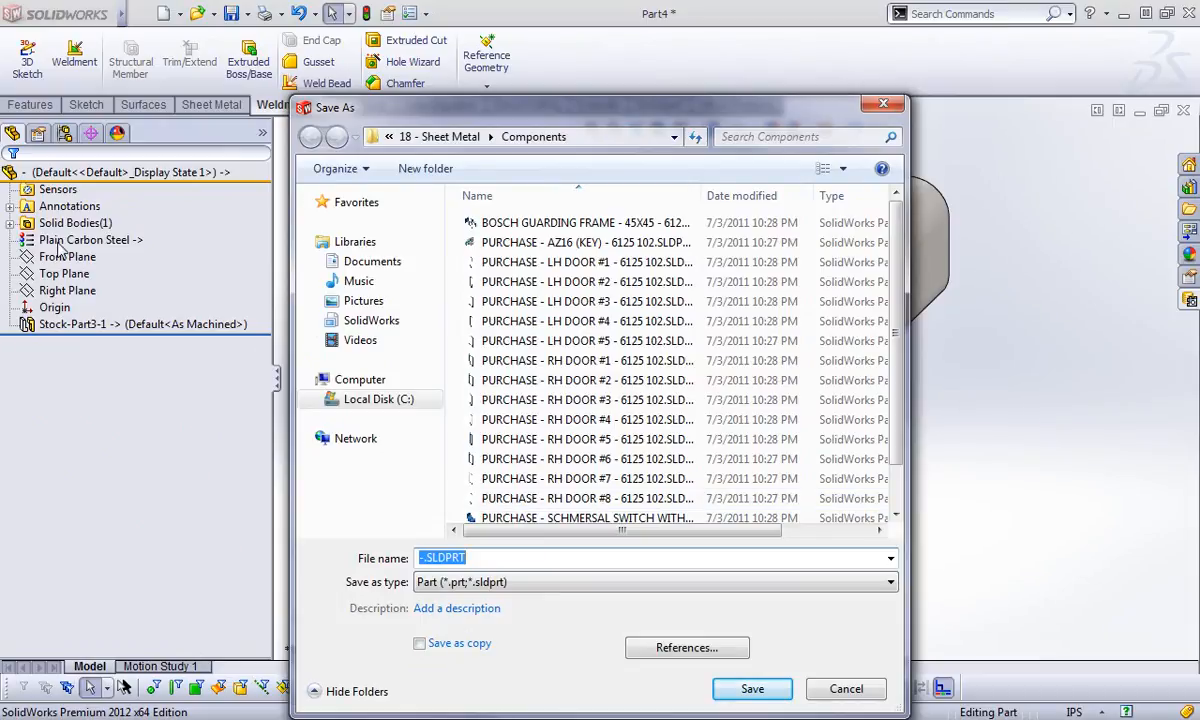
pyautogui.click(843, 689)
# Inspect the new part's solid bodies and the commands available for them
pyautogui.click(85, 241)
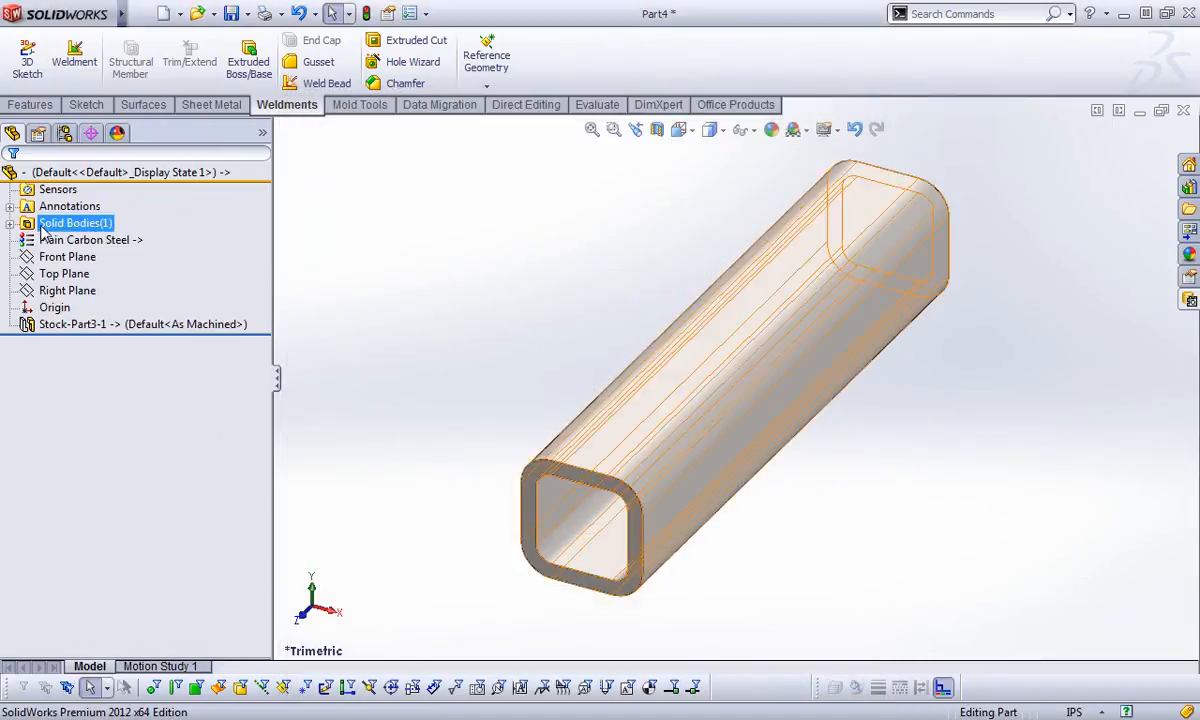
pyautogui.click(9, 223)
pyautogui.click(58, 224)
pyautogui.rightClick(73, 228)
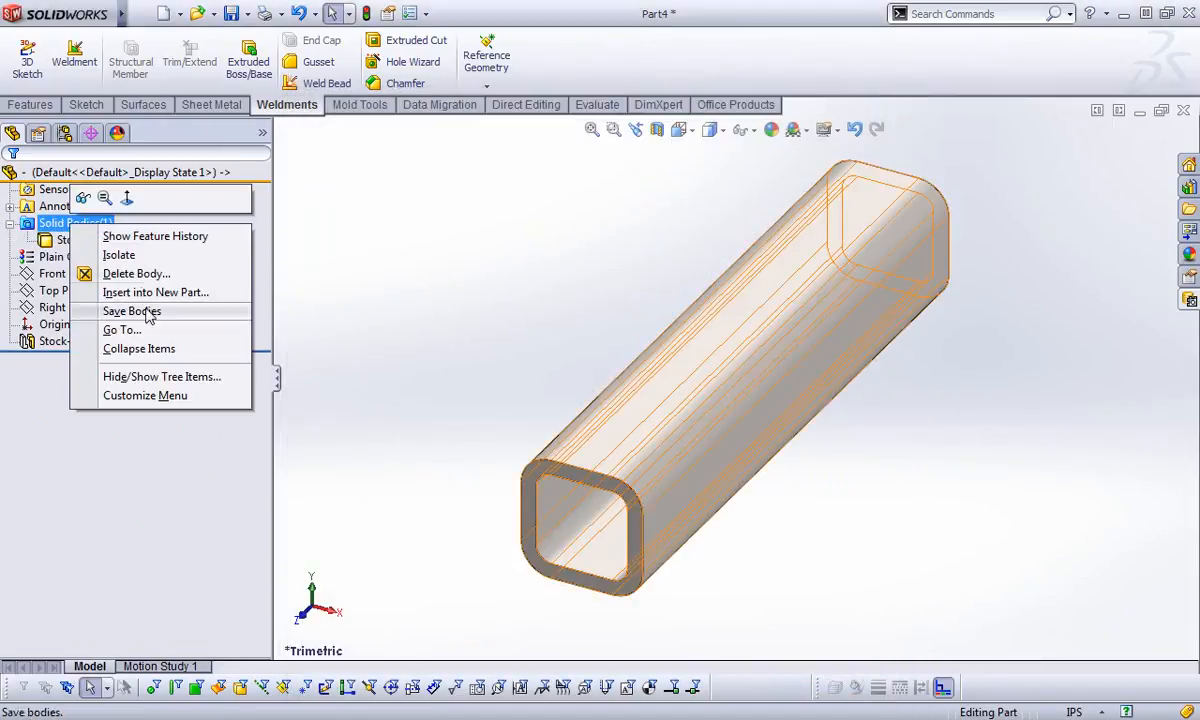
pyautogui.click(122, 311)
# Review the new part's custom and configuration-specific file properties
pyautogui.click(130, 8)
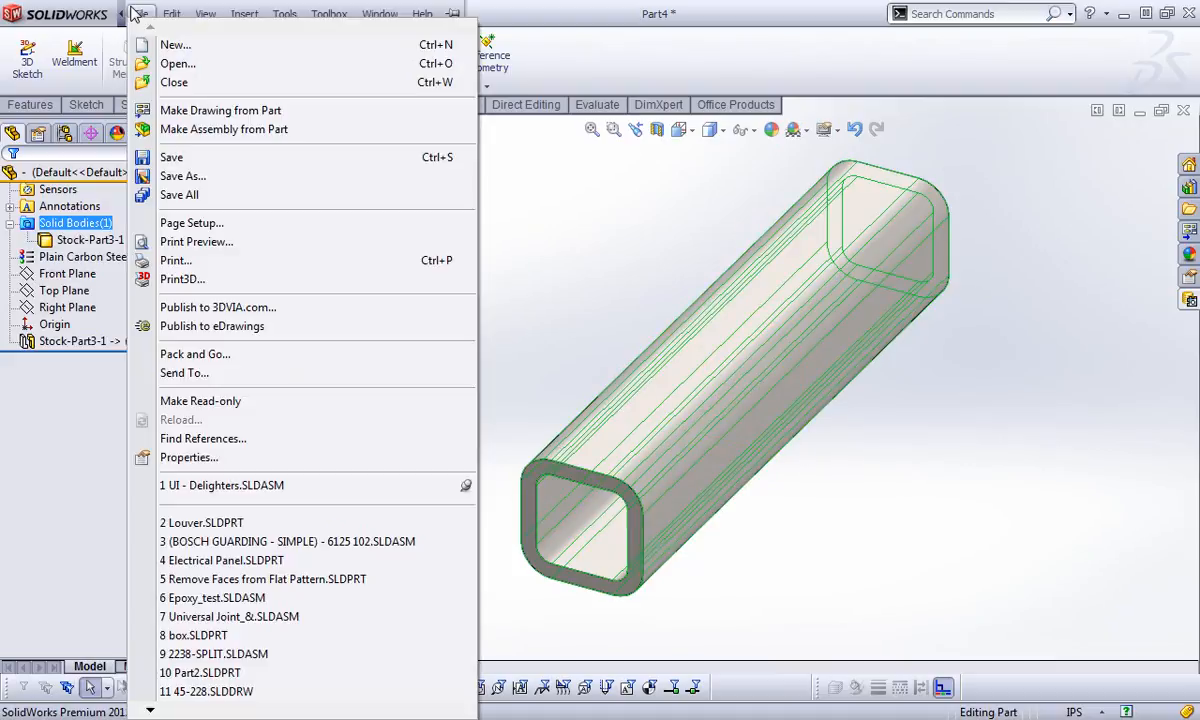
pyautogui.click(185, 437)
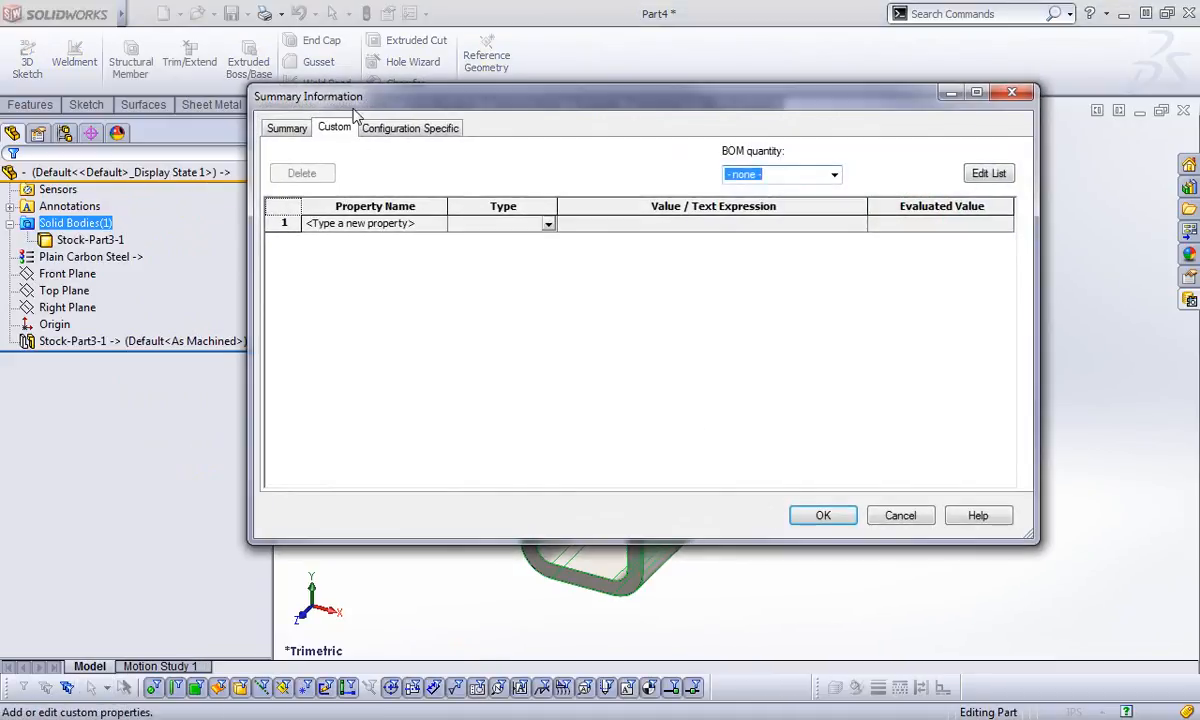
pyautogui.click(383, 121)
pyautogui.click(334, 128)
pyautogui.click(823, 513)
# Examine the new part's inherited material and its stock feature linked to the frame part
pyautogui.click(90, 257)
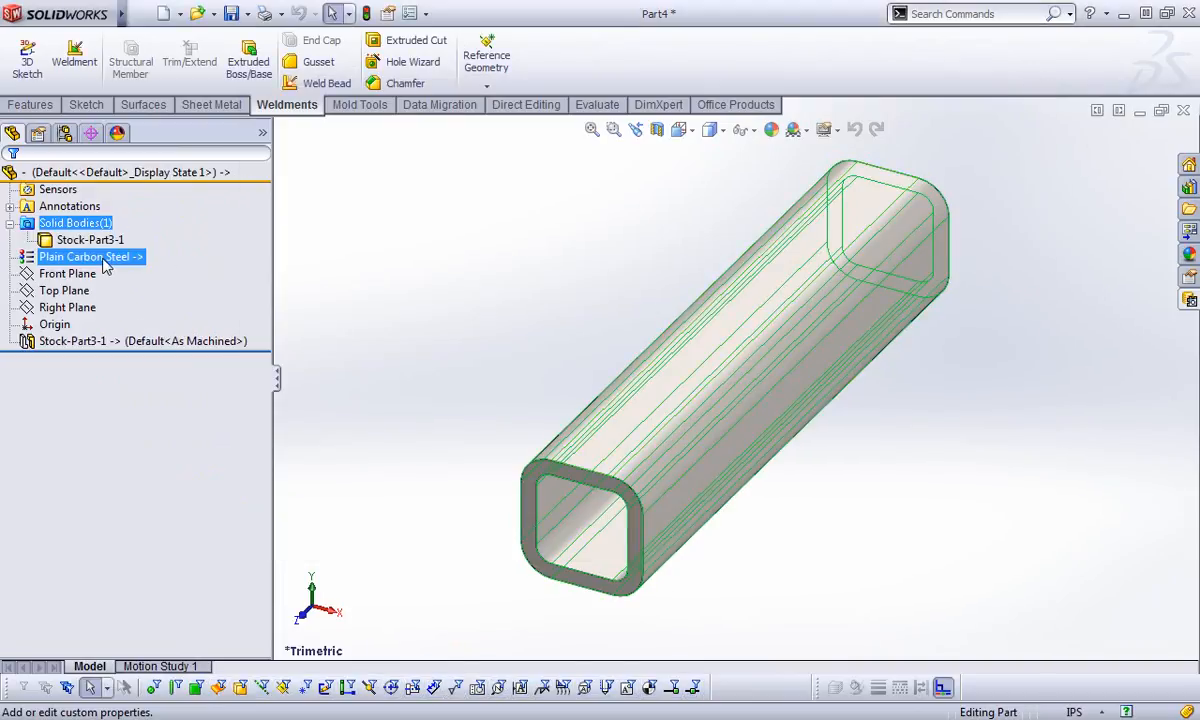
pyautogui.keyDown('ctrl'); pyautogui.click(150, 341); pyautogui.keyUp('ctrl')
pyautogui.click(100, 343)
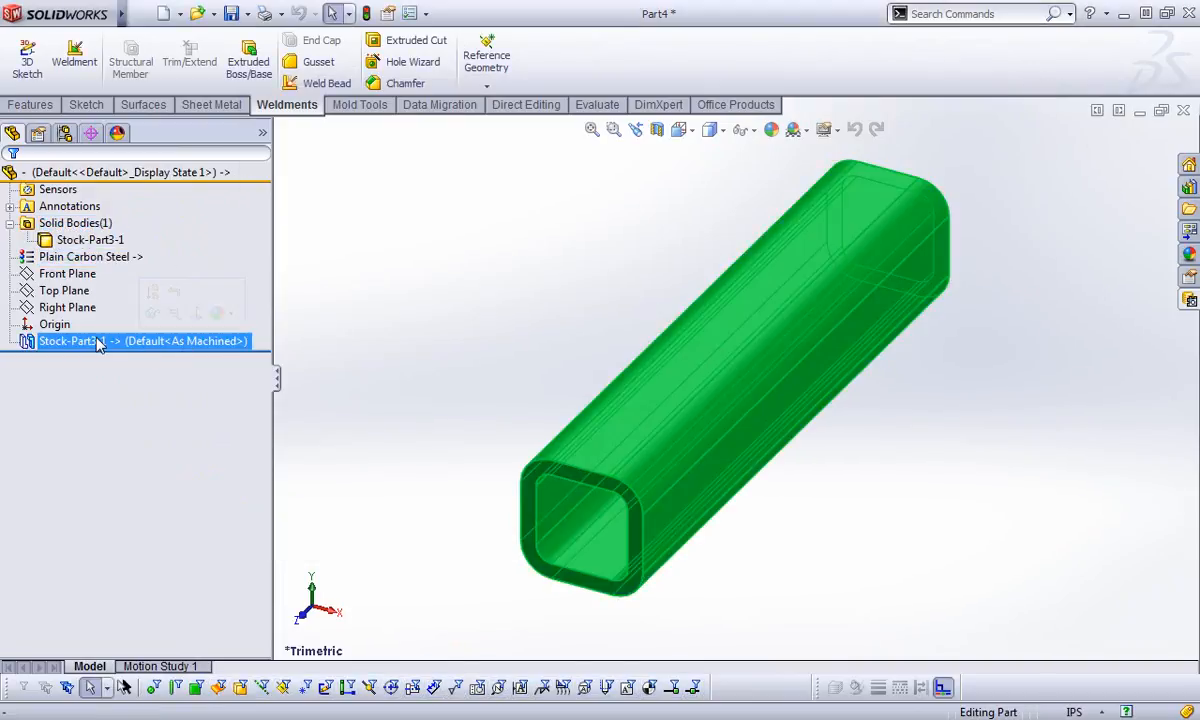
pyautogui.rightClick(99, 344)
pyautogui.click(465, 303)
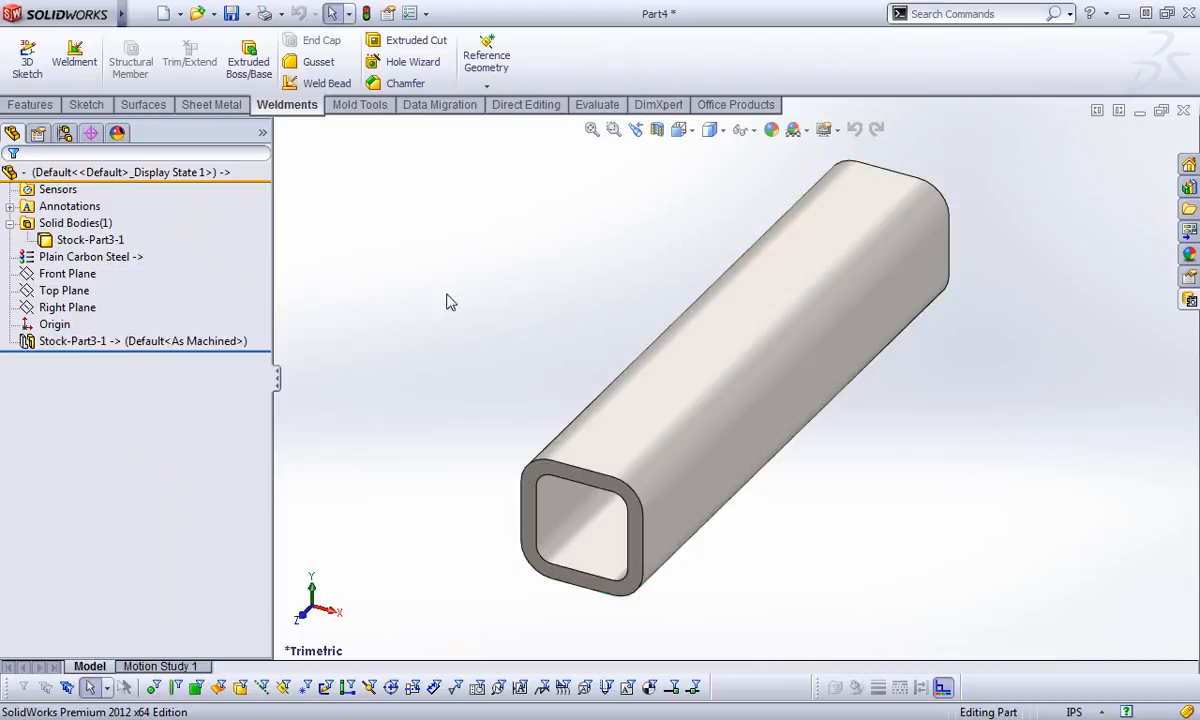
pyautogui.click(136, 344)
pyautogui.click(424, 280)
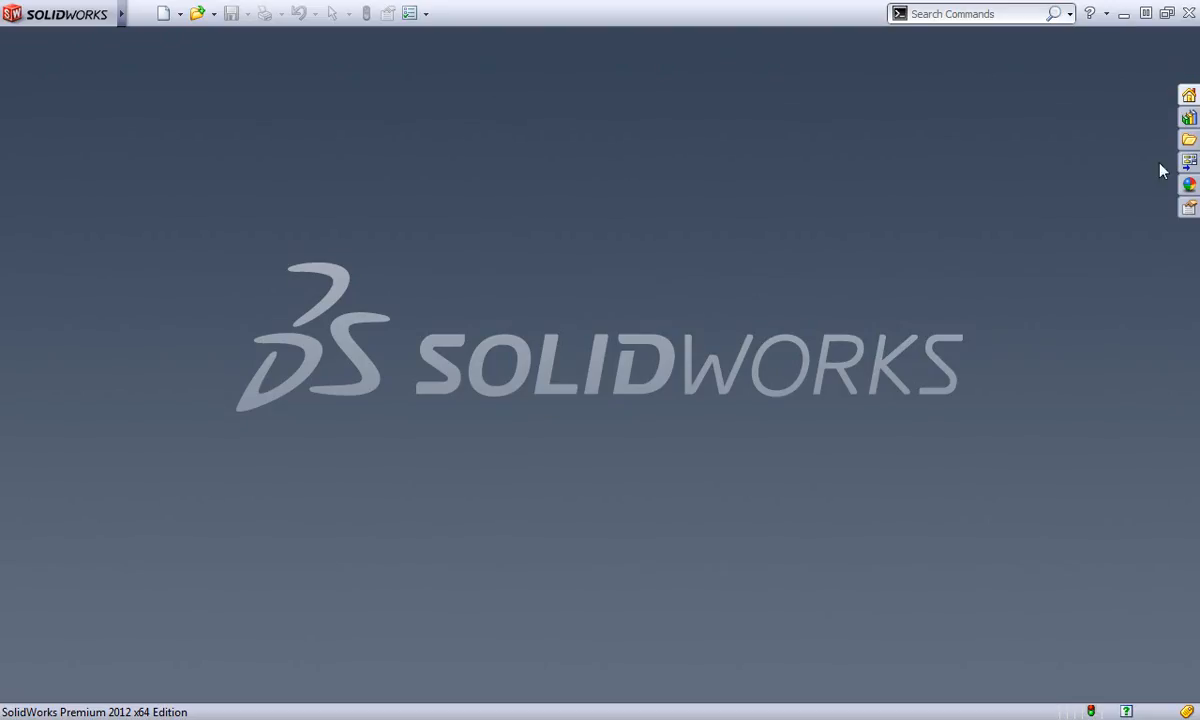
# Open the drawing 45-228.SLDDRW from the 05 - Drawings folder
pyautogui.click(140, 14)
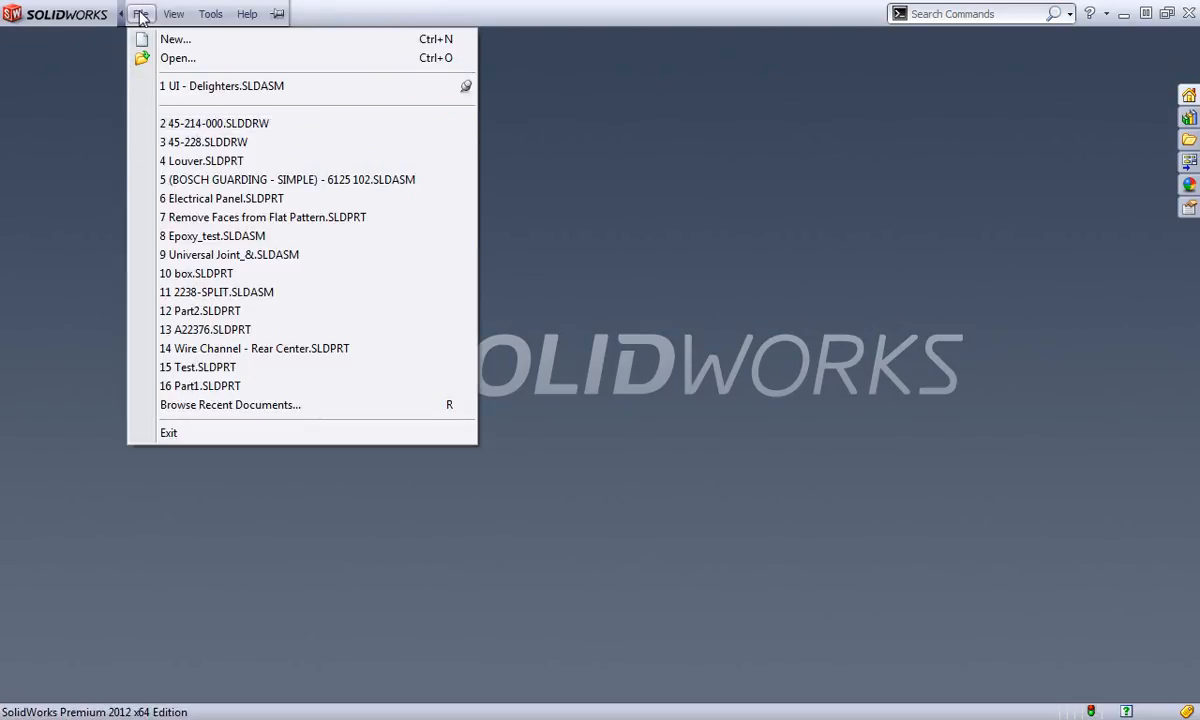
pyautogui.click(205, 58)
pyautogui.click(541, 222)
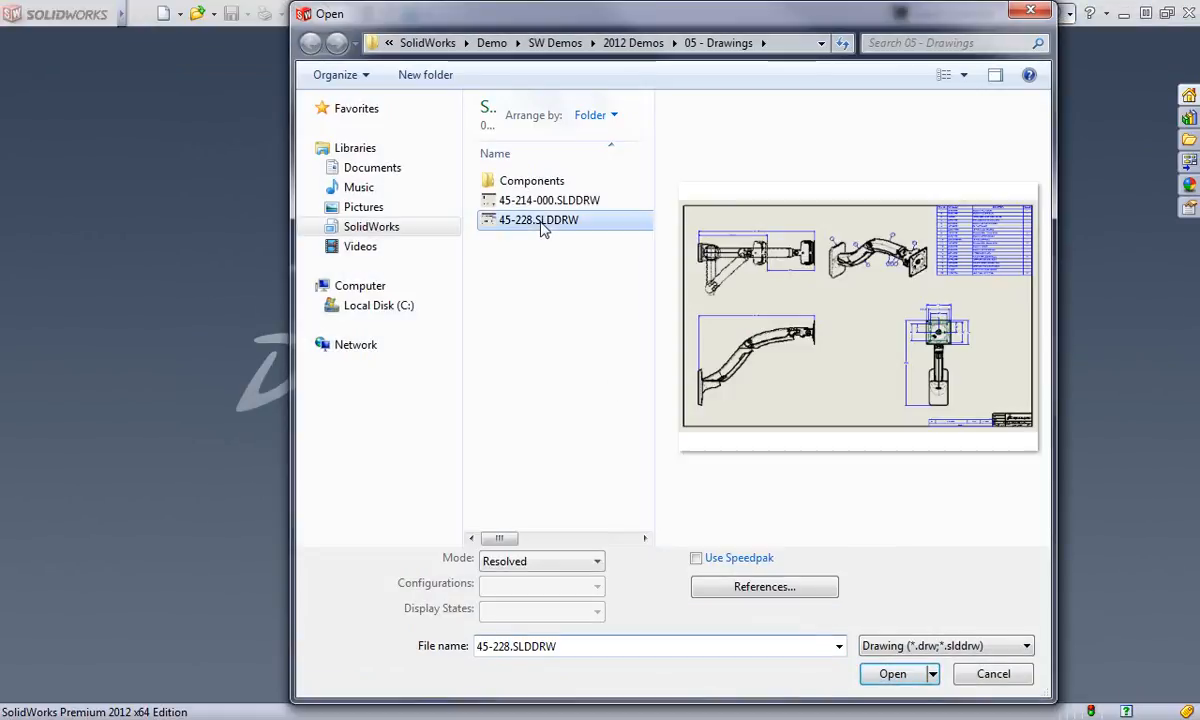
pyautogui.click(891, 674)
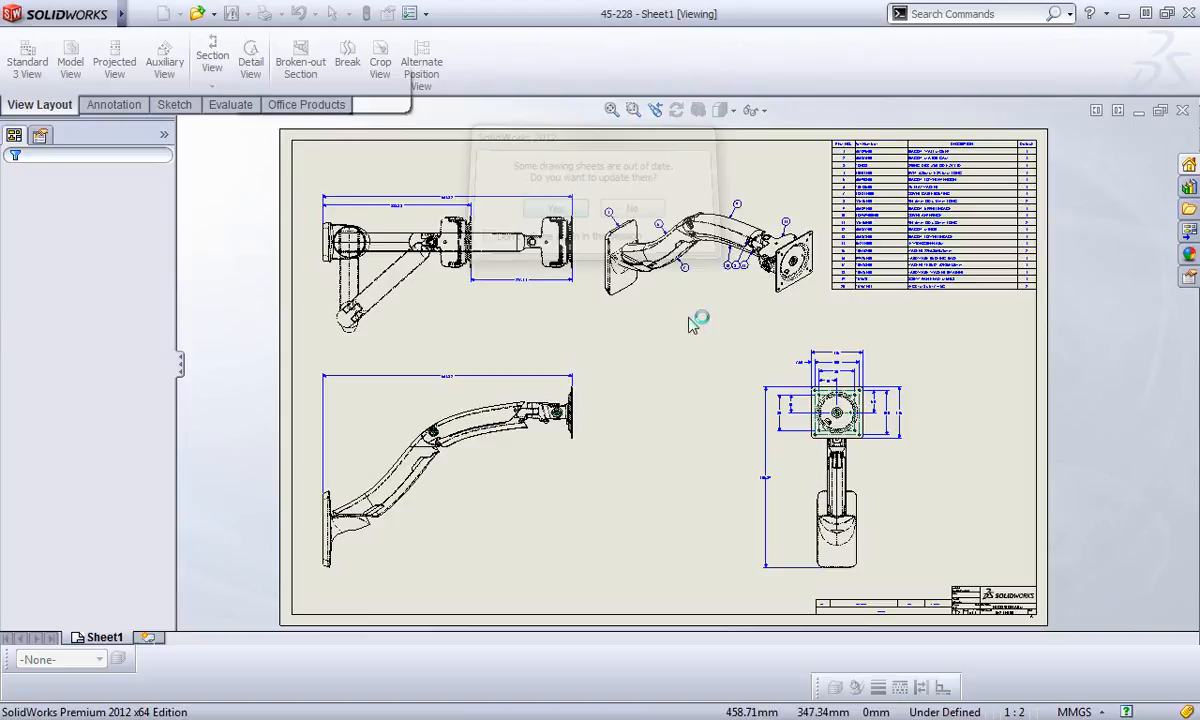
# Open subassembly 45-214-000 from the square mounting plate in the drawing's isometric view
pyautogui.click(700, 320)
pyautogui.rightClick(700, 300)
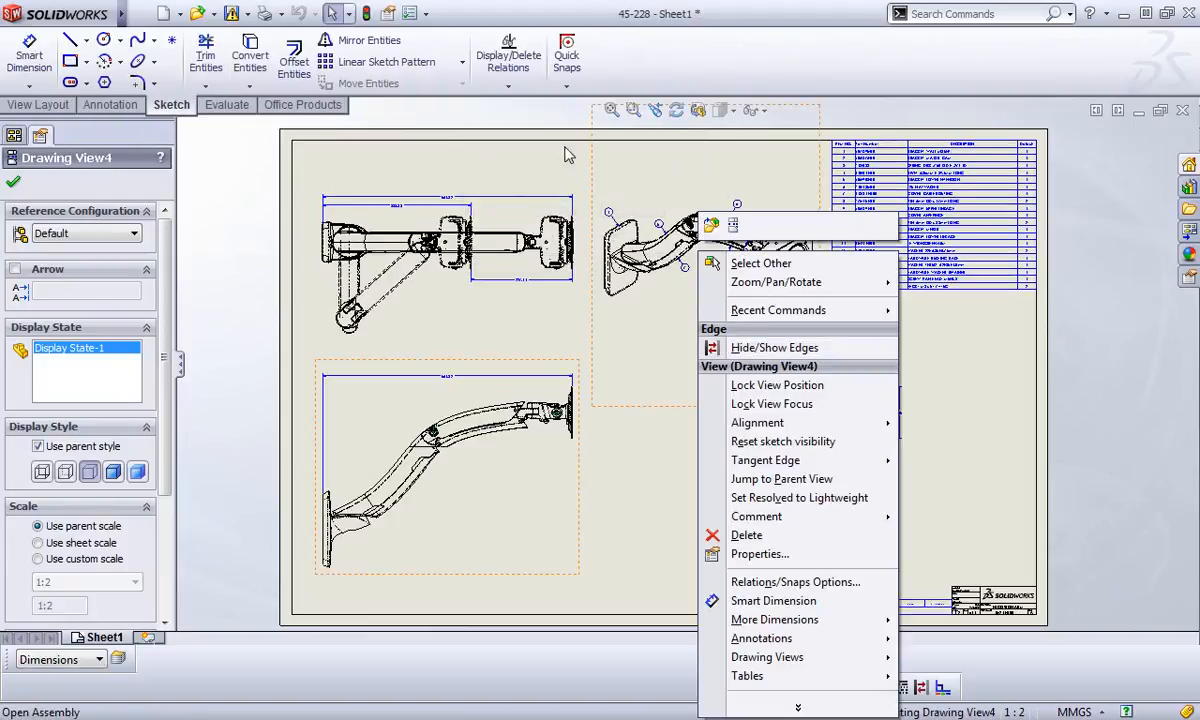
pyautogui.click(633, 110)
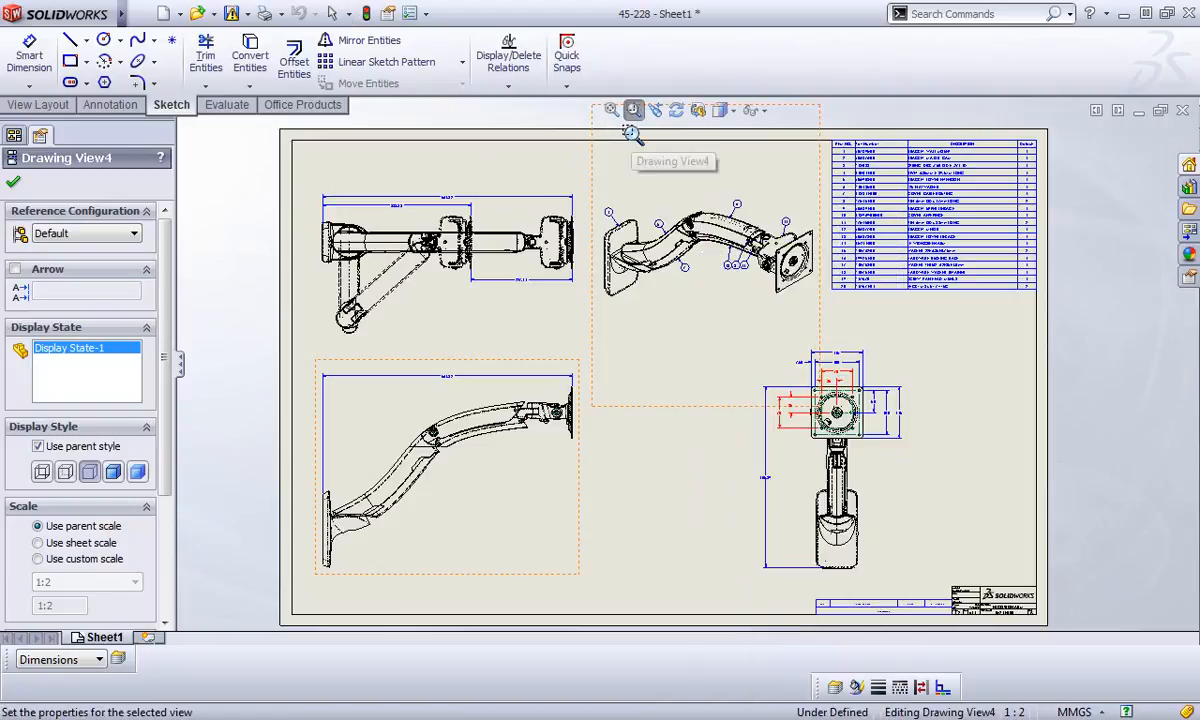
pyautogui.moveTo(645, 180); pyautogui.dragTo(870, 345)
pyautogui.rightClick(528, 400)
pyautogui.click(556, 411)
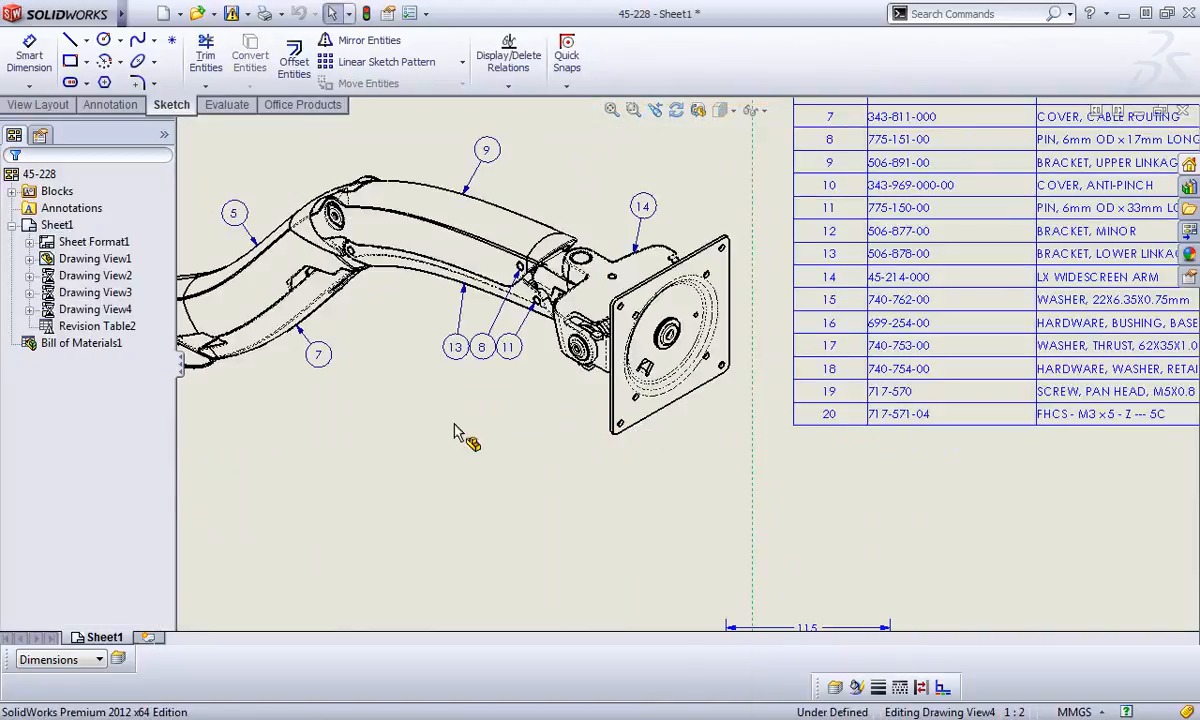
pyautogui.click(641, 421)
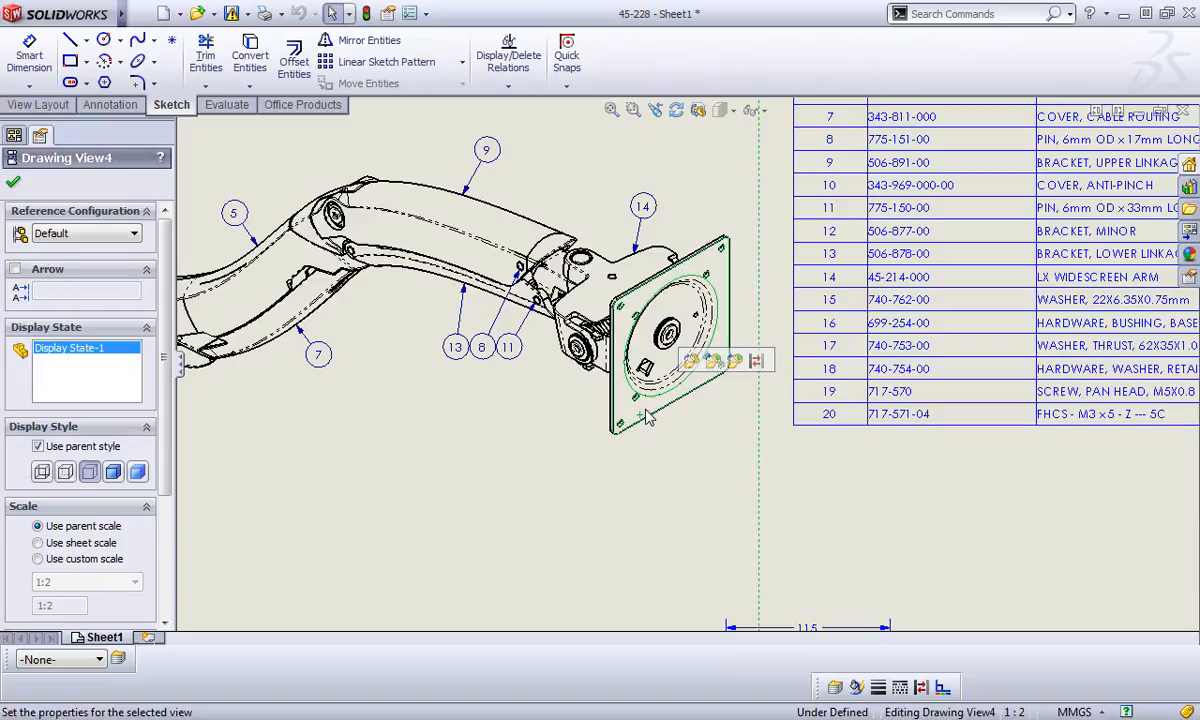
pyautogui.rightClick(650, 435)
pyautogui.click(558, 430)
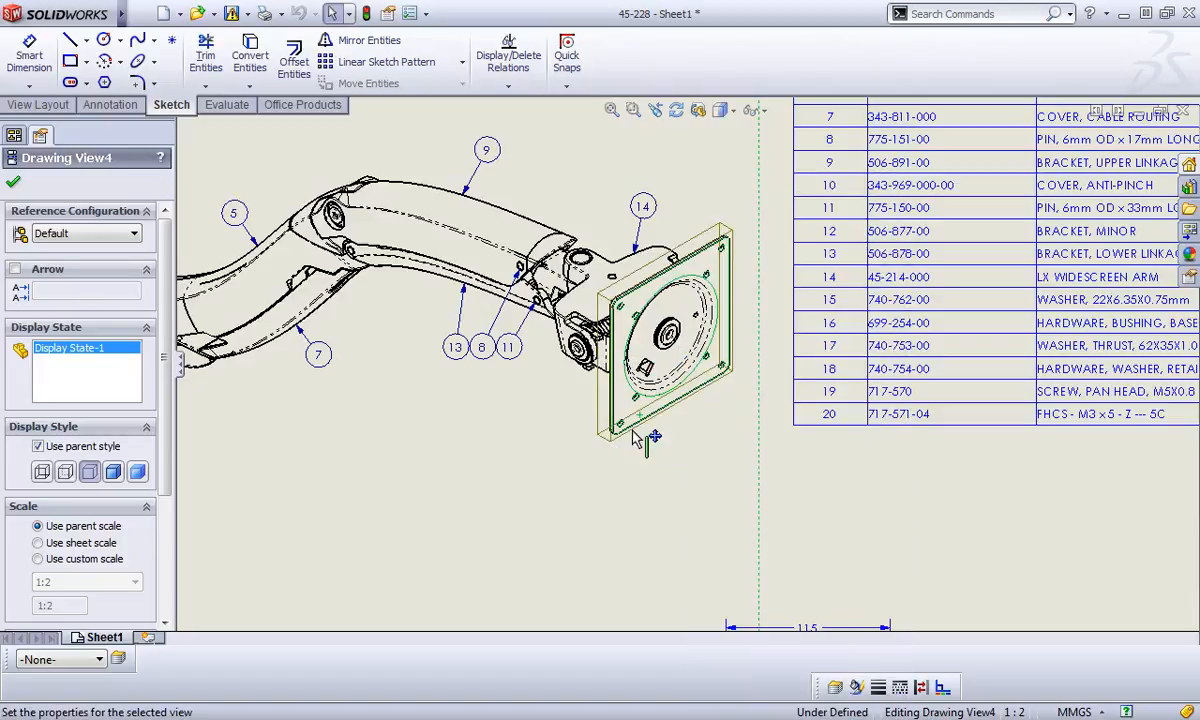
pyautogui.click(793, 517)
pyautogui.click(600, 395)
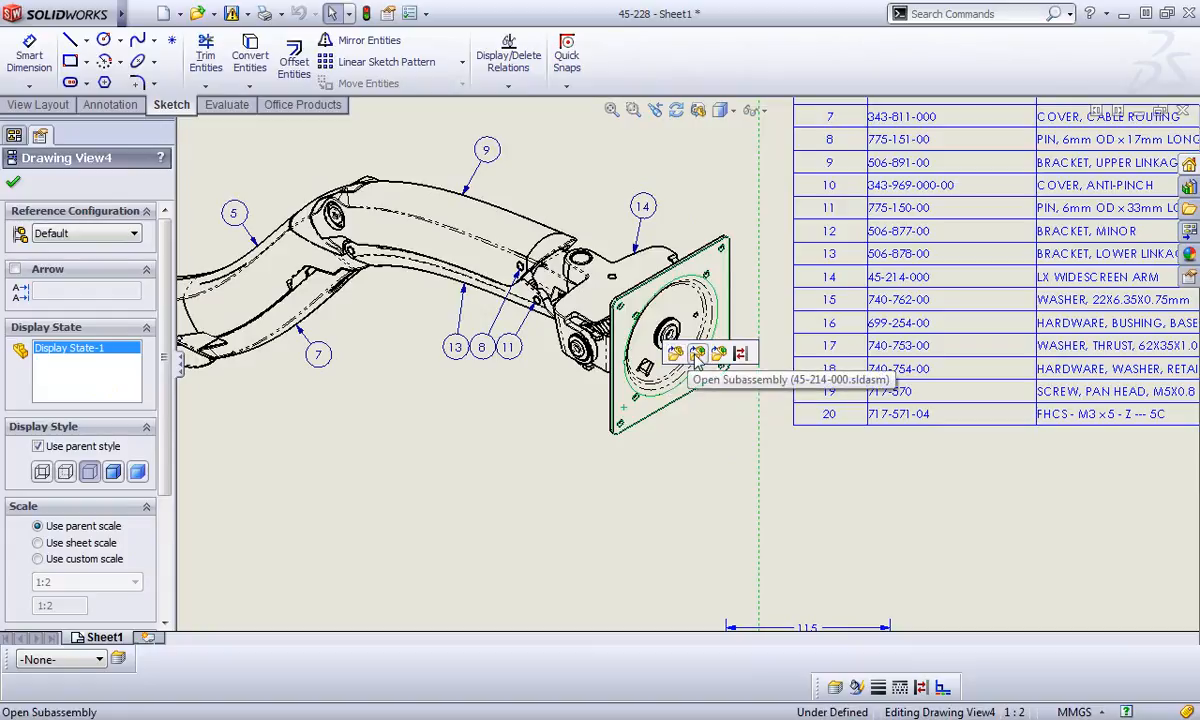
pyautogui.click(719, 355)
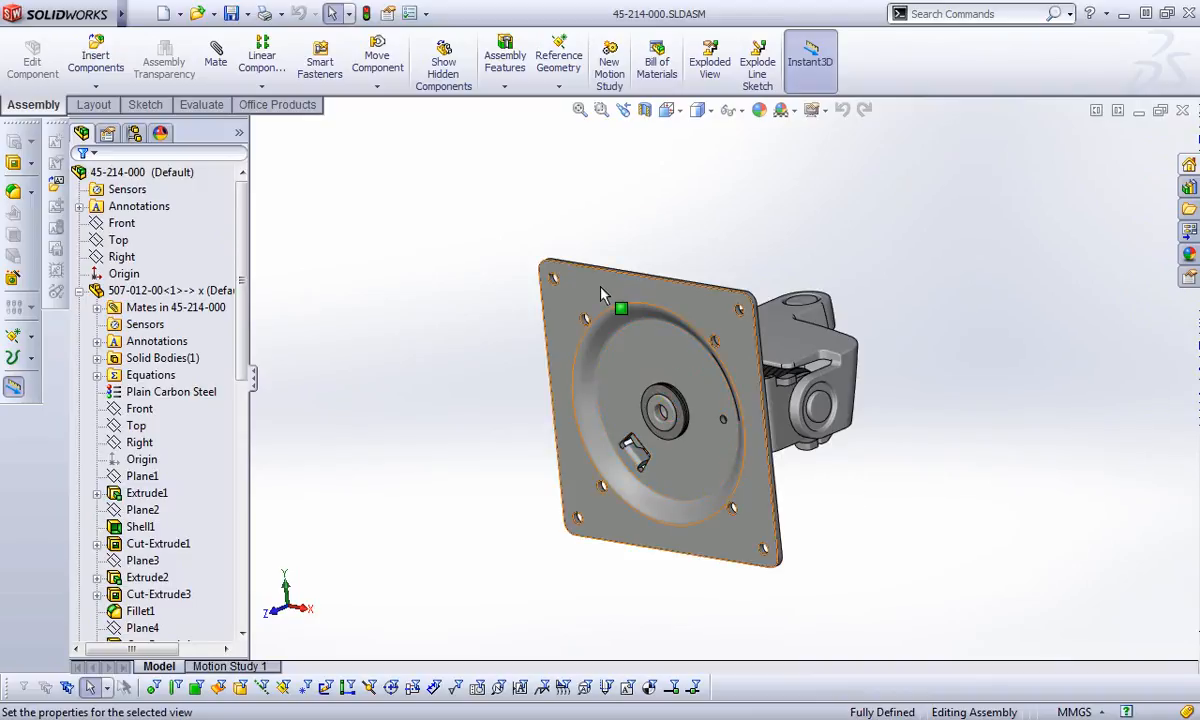
# Identify the cut feature in plate part 507-012-00 that produces the four inner mounting holes
pyautogui.click(600, 298)
pyautogui.click(340, 236)
pyautogui.click(183, 306)
pyautogui.click(152, 543)
pyautogui.keyDown('ctrl'); pyautogui.click(150, 594); pyautogui.keyUp('ctrl')
pyautogui.keyDown('ctrl'); pyautogui.click(148, 596); pyautogui.keyUp('ctrl')
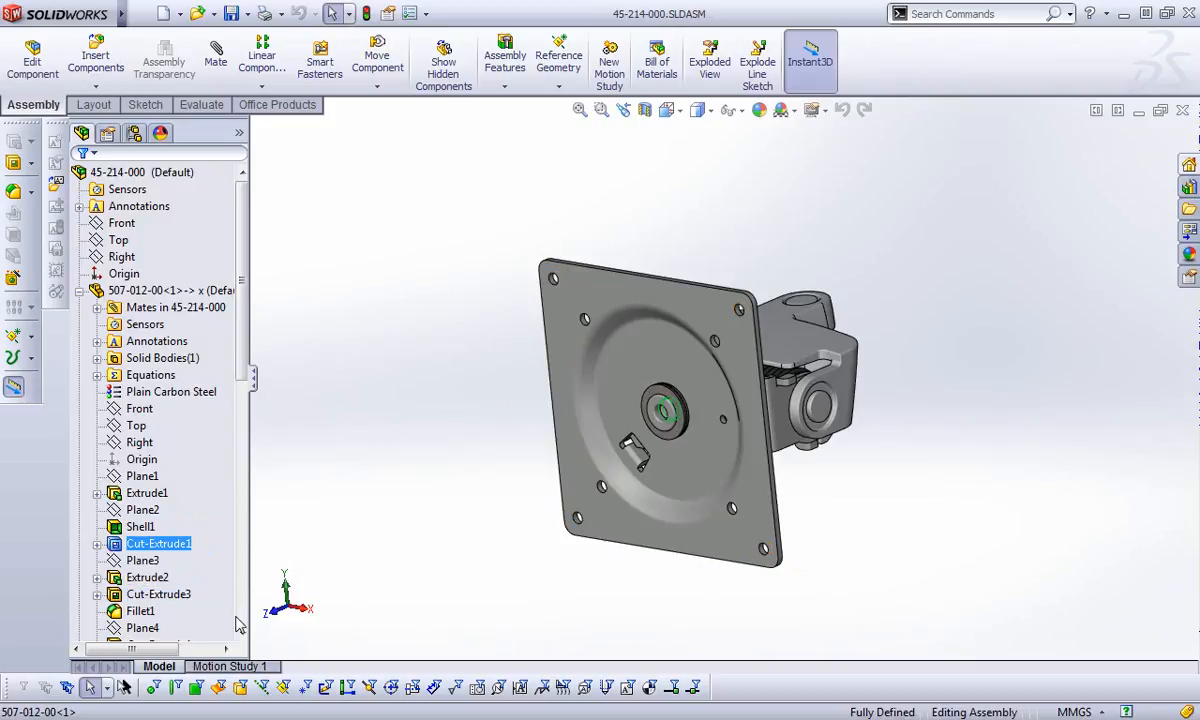
pyautogui.scroll(-1, 222, 592)
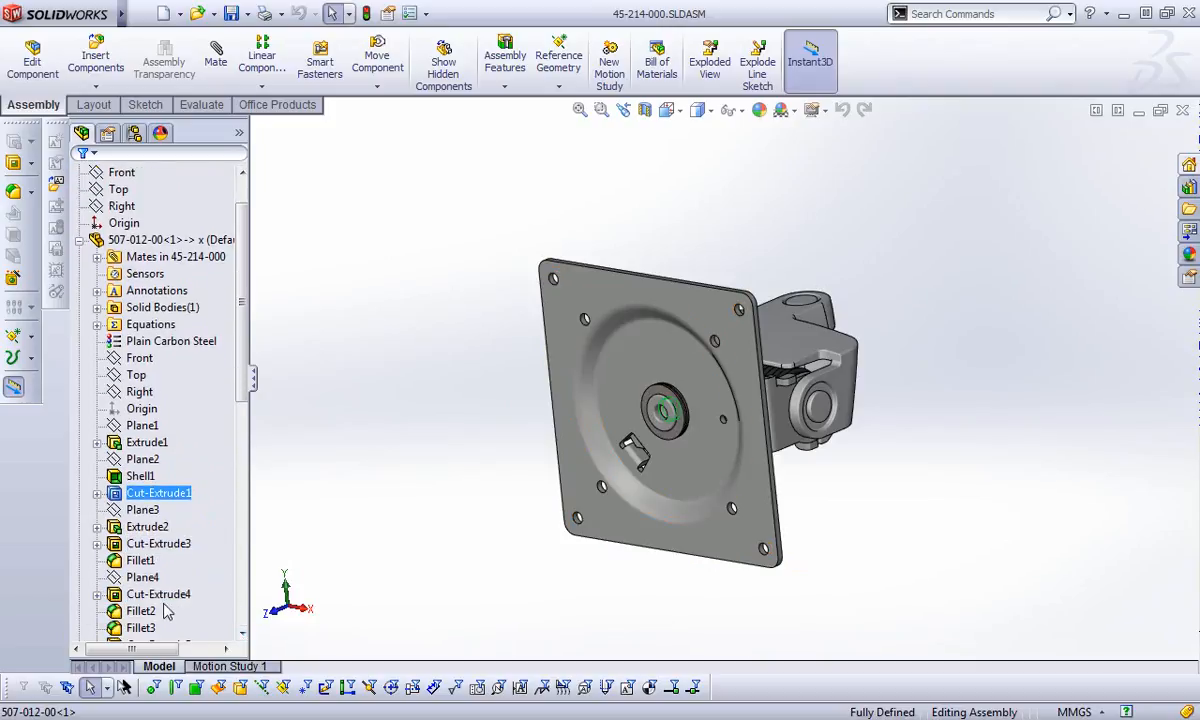
pyautogui.keyDown('ctrl'); pyautogui.click(158, 594); pyautogui.keyUp('ctrl')
pyautogui.click(145, 596)
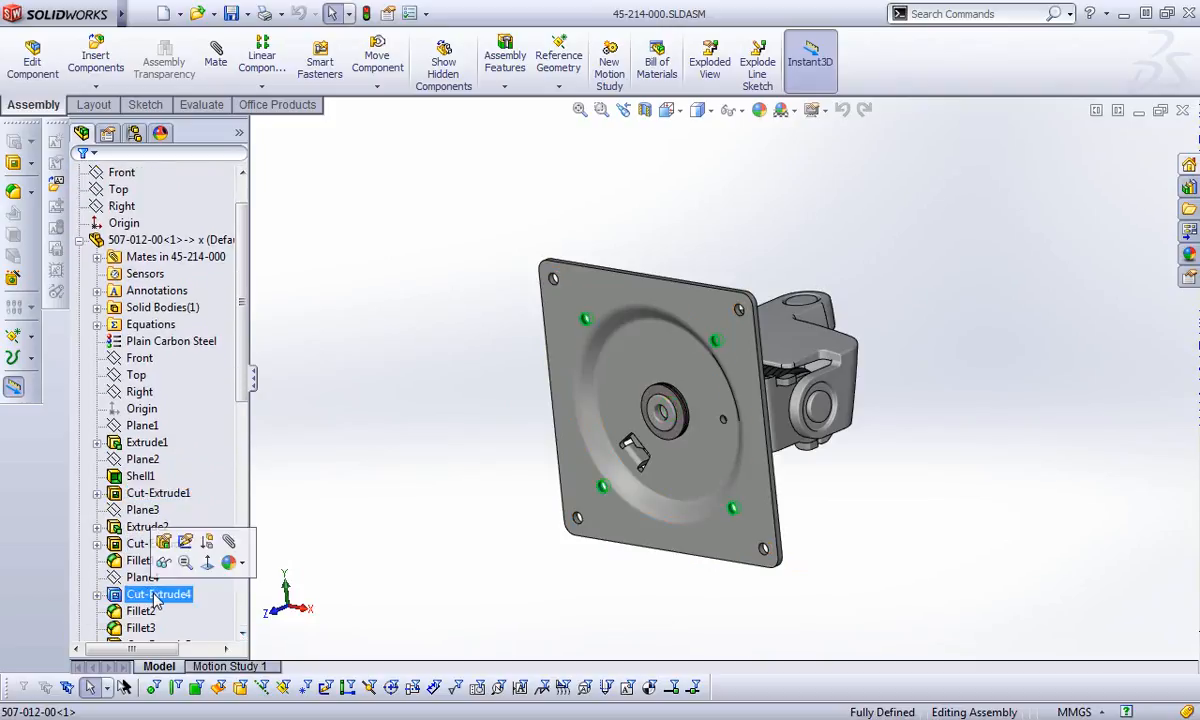
# Edit Cut-Extrude4 of the plate in the assembly context and set its Sketch6 hole spacing to 80 mm
pyautogui.rightClick(150, 595)
pyautogui.click(151, 433)
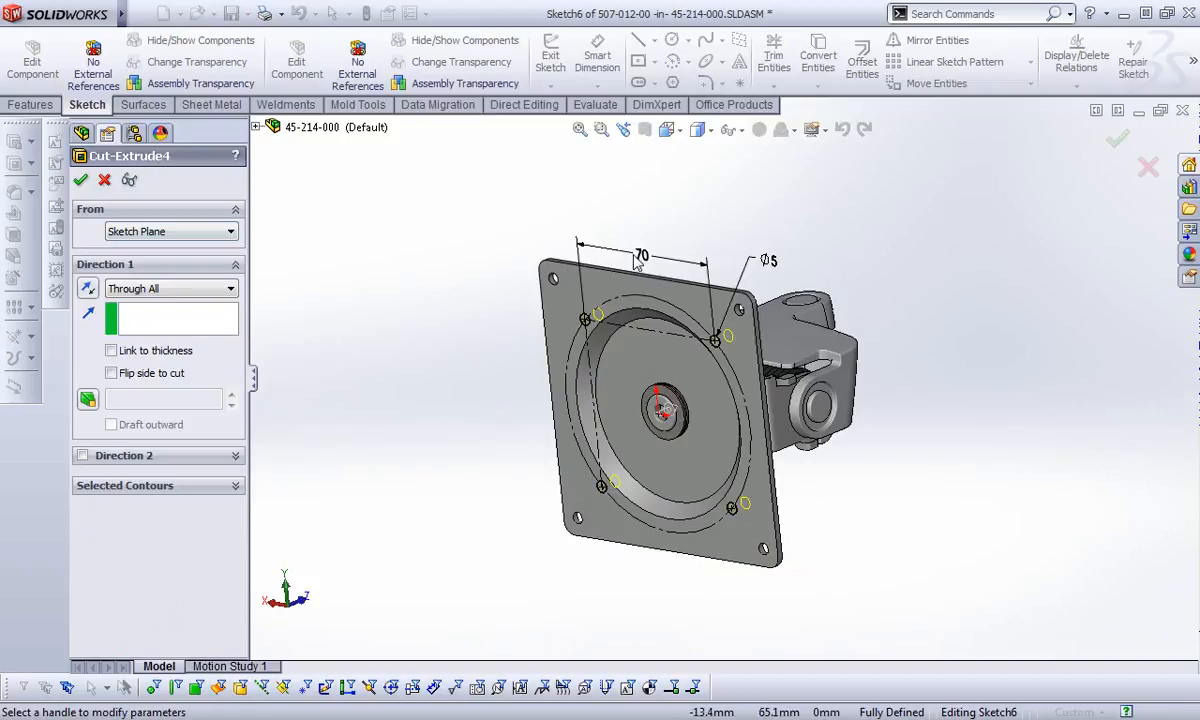
pyautogui.click(81, 179)
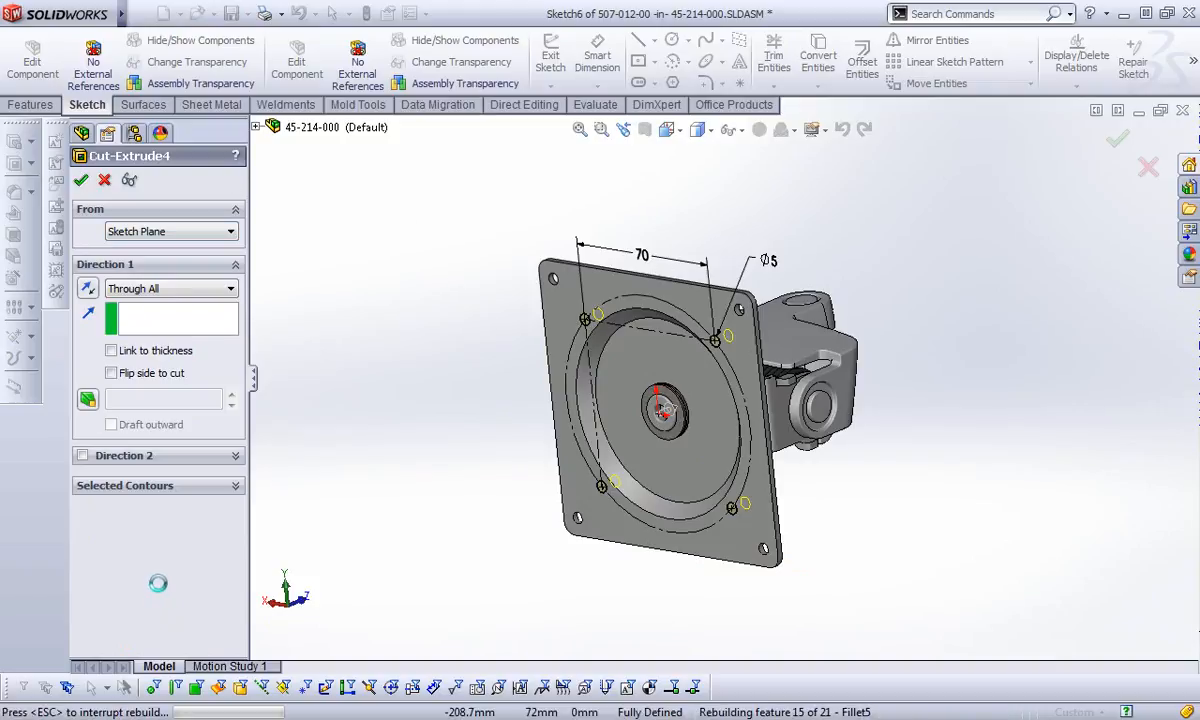
pyautogui.click(97, 594)
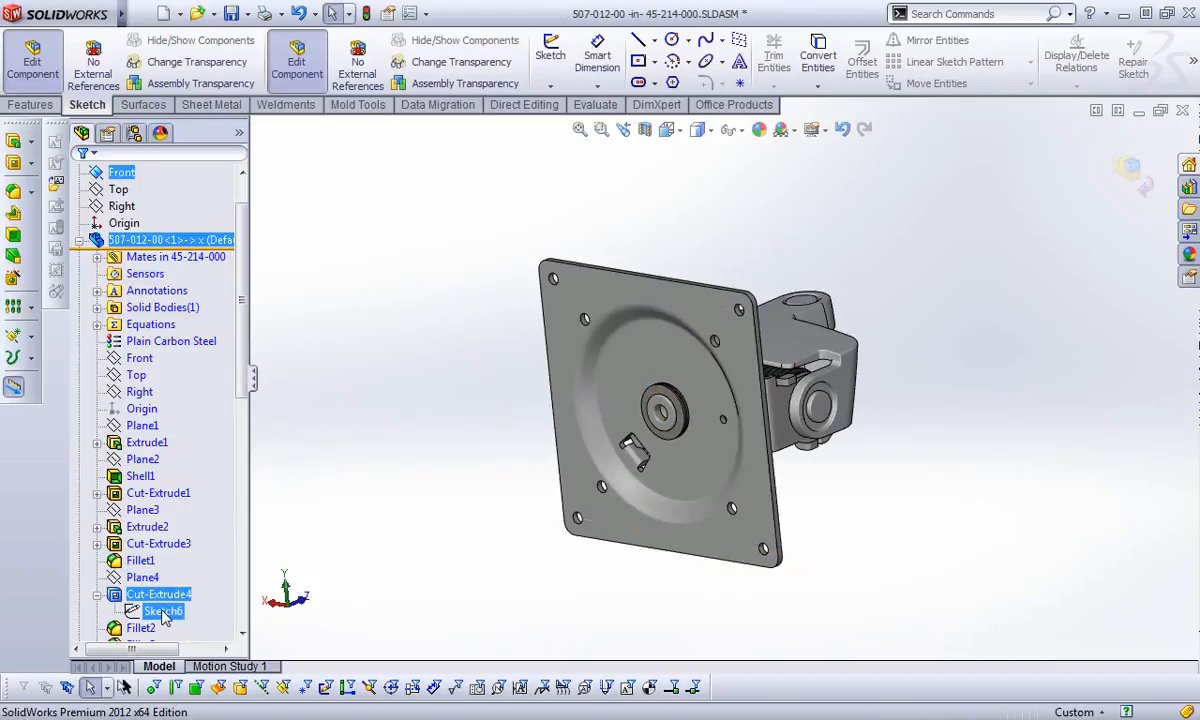
pyautogui.click(160, 611)
pyautogui.moveTo(707, 270); pyautogui.dragTo(725, 250)
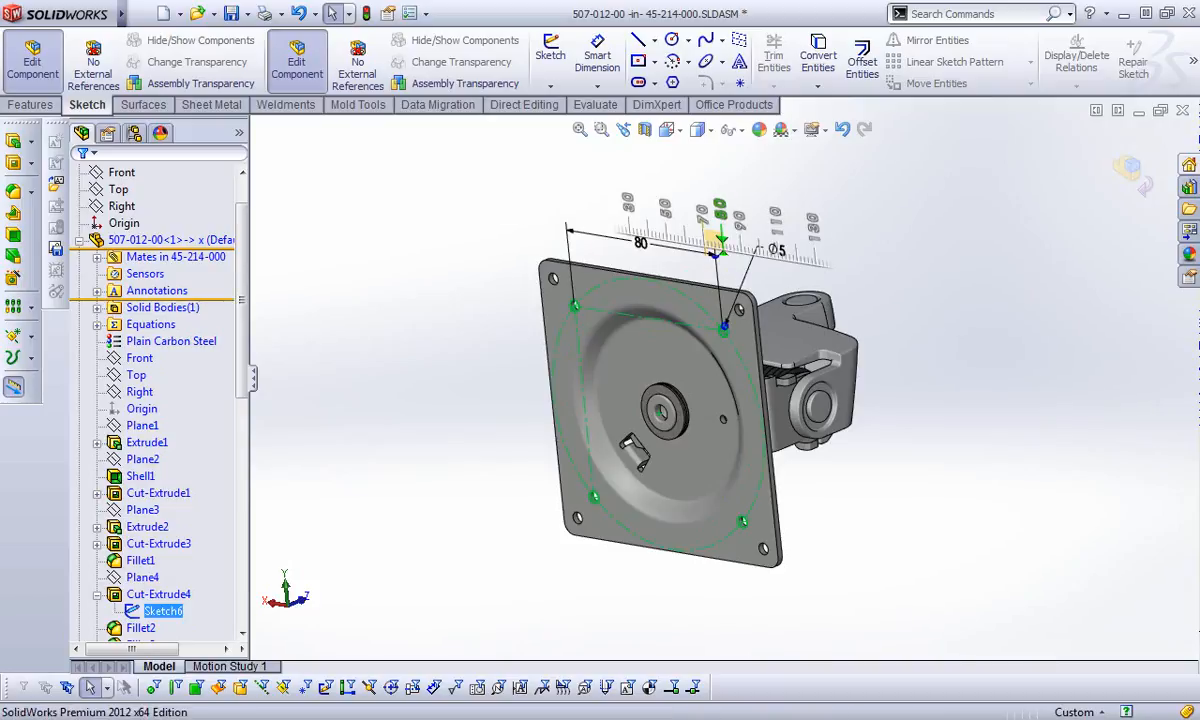
pyautogui.click(1130, 168)
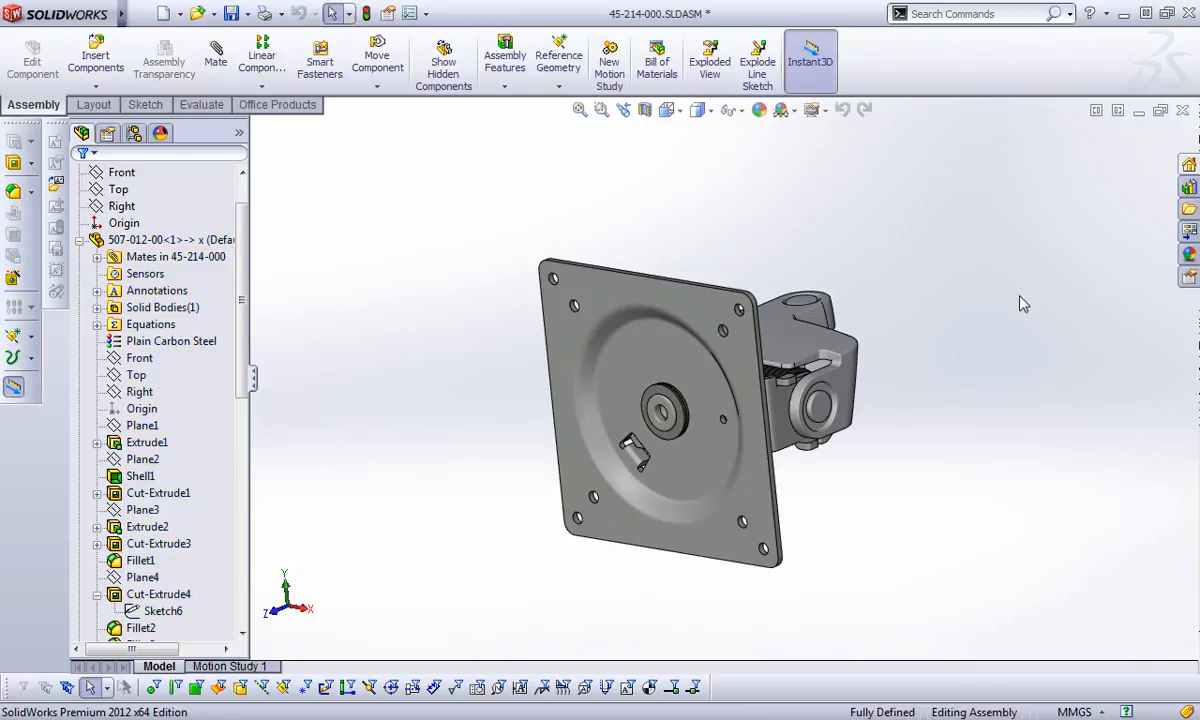
# Open the existing drawing of assembly 45-214-000 and update its out-of-date sheets
pyautogui.click(140, 14)
pyautogui.click(236, 110)
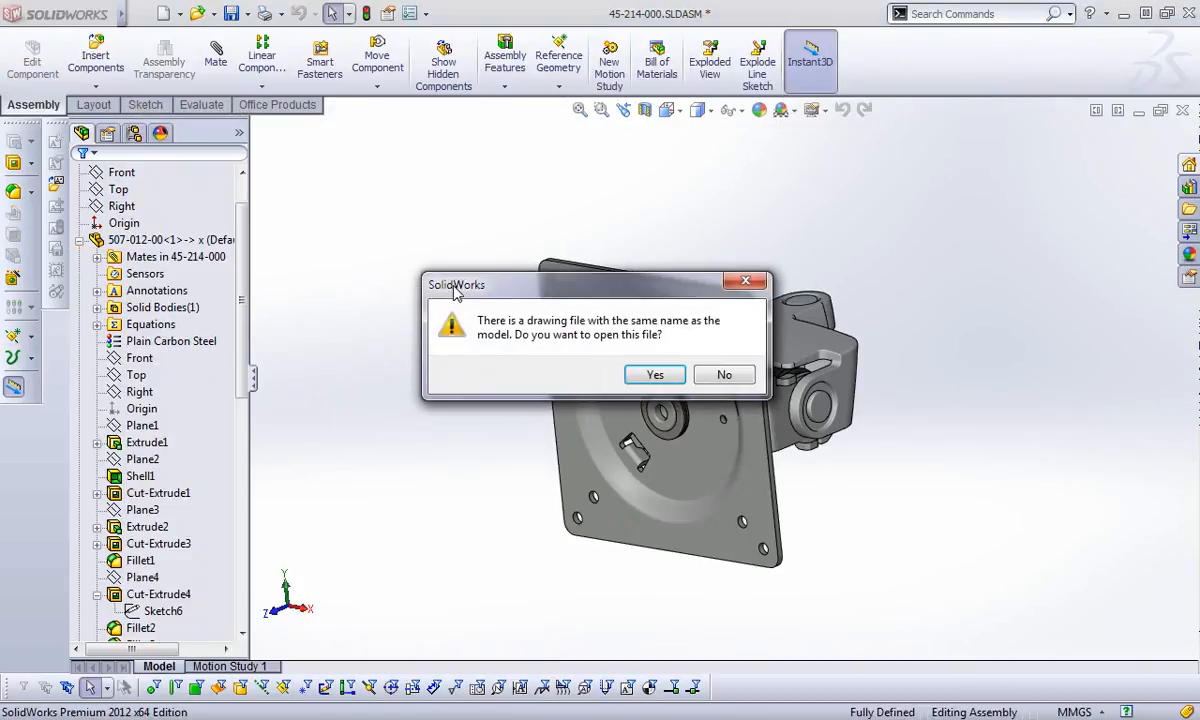
pyautogui.click(664, 376)
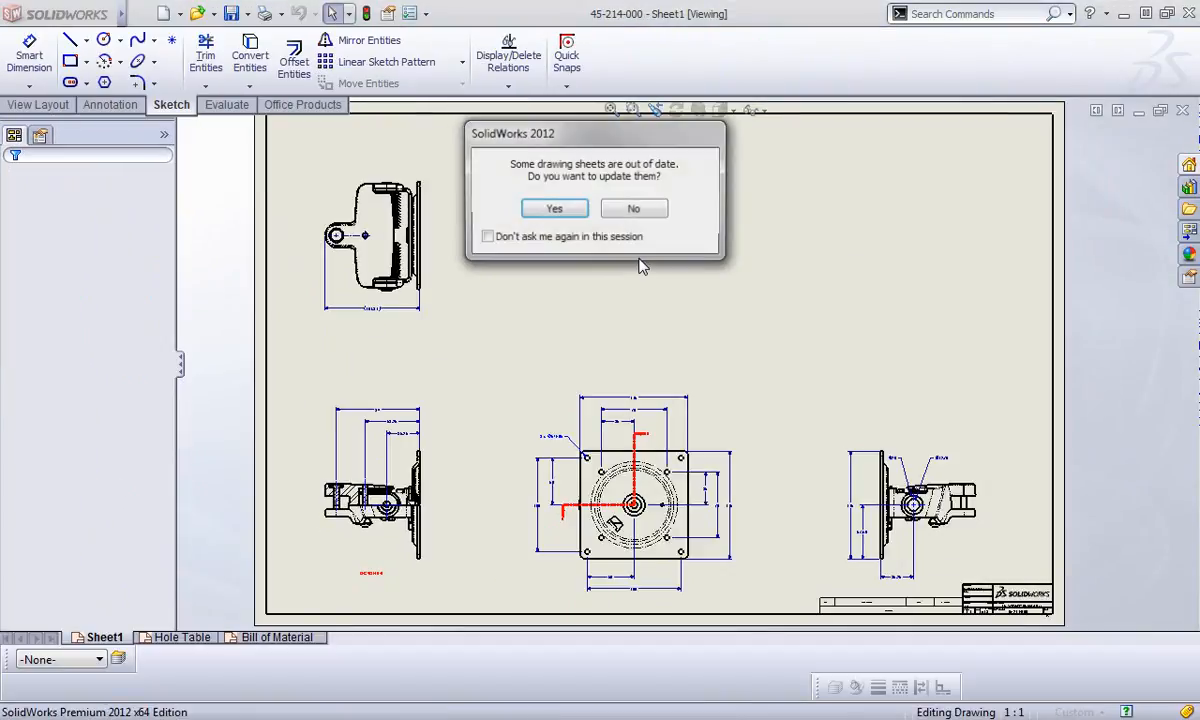
pyautogui.click(548, 212)
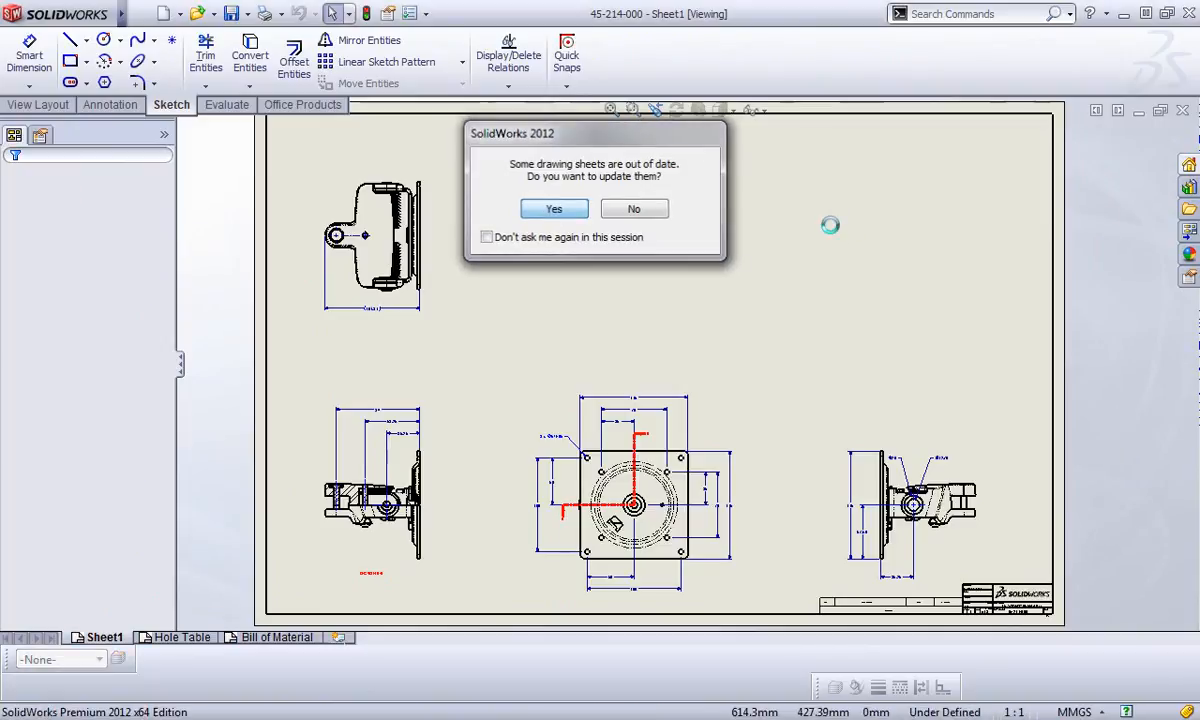
pyautogui.press('Return')
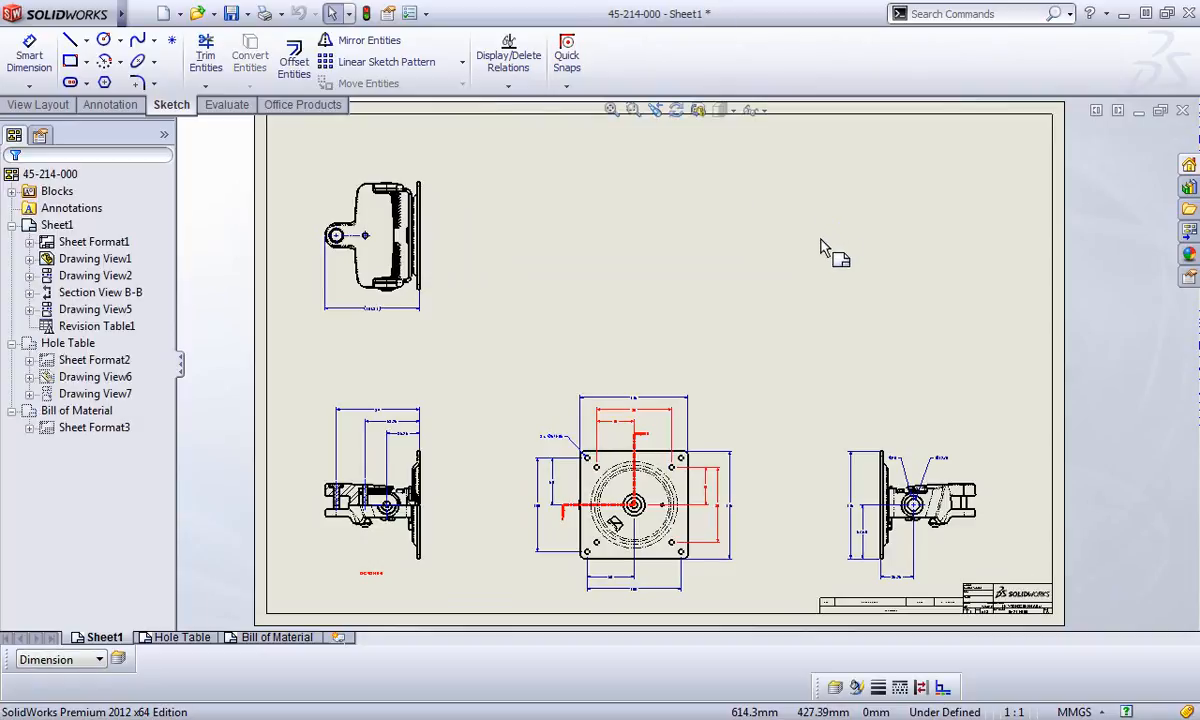
# Examine the changed hole-spacing dimensions on the plate's front view in Sheet1
pyautogui.click(633, 110)
pyautogui.moveTo(470, 346)
pyautogui.mouseDown()
pyautogui.moveTo(785, 576)
pyautogui.moveTo(812, 630)
pyautogui.moveTo(805, 606)
pyautogui.mouseUp()
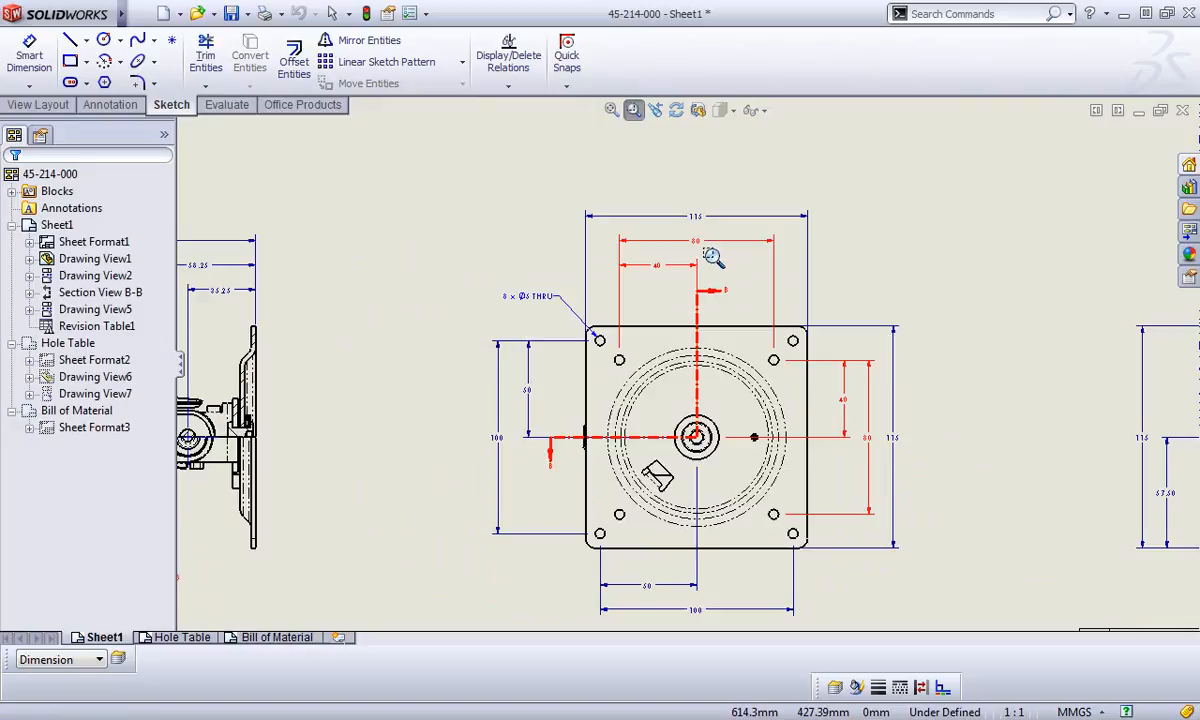
pyautogui.rightClick(702, 186)
pyautogui.click(760, 173)
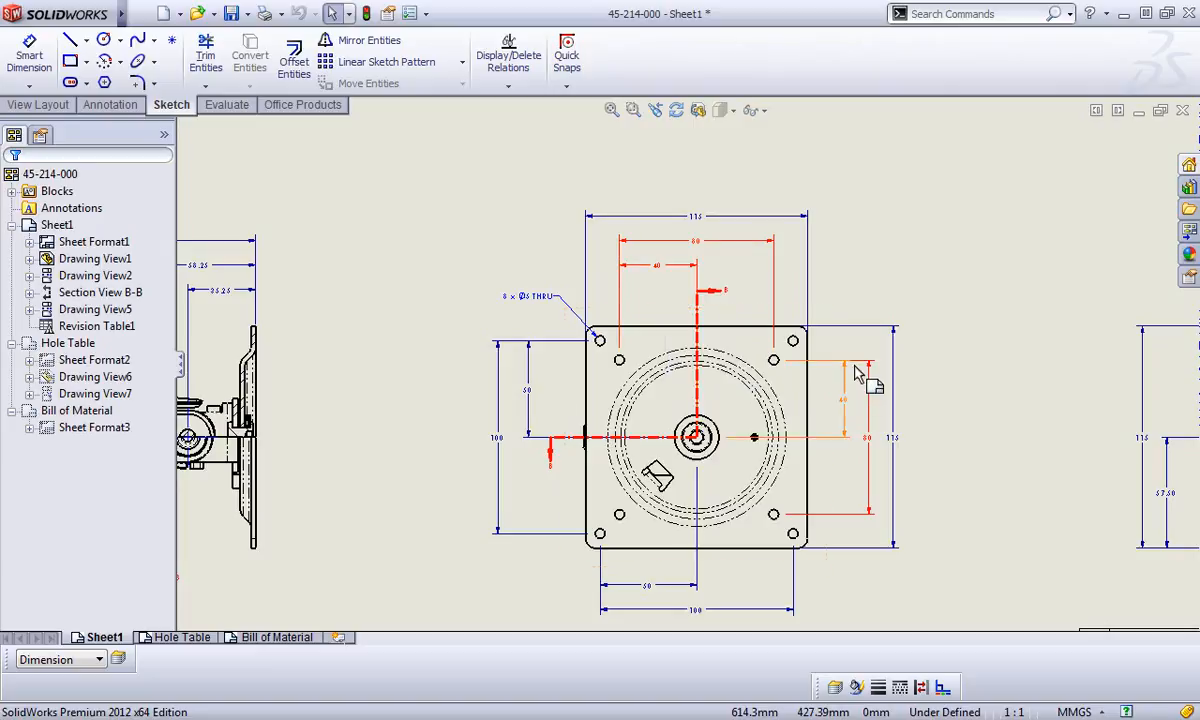
pyautogui.click(913, 236)
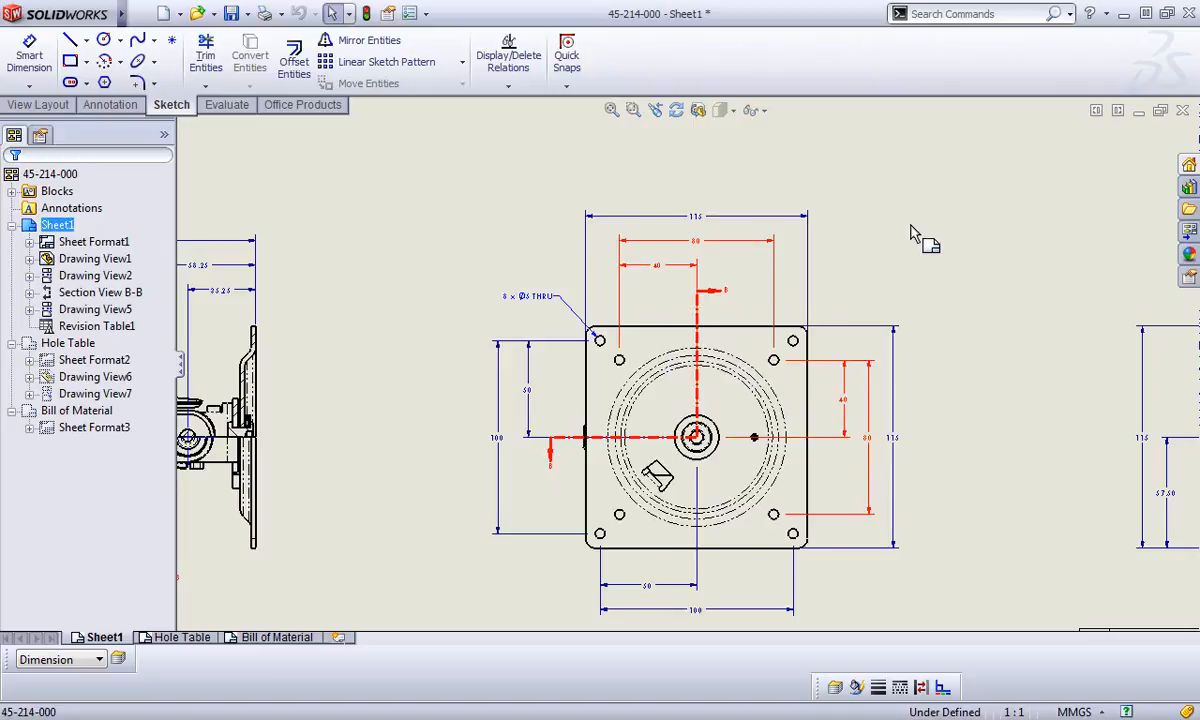
pyautogui.click(612, 113)
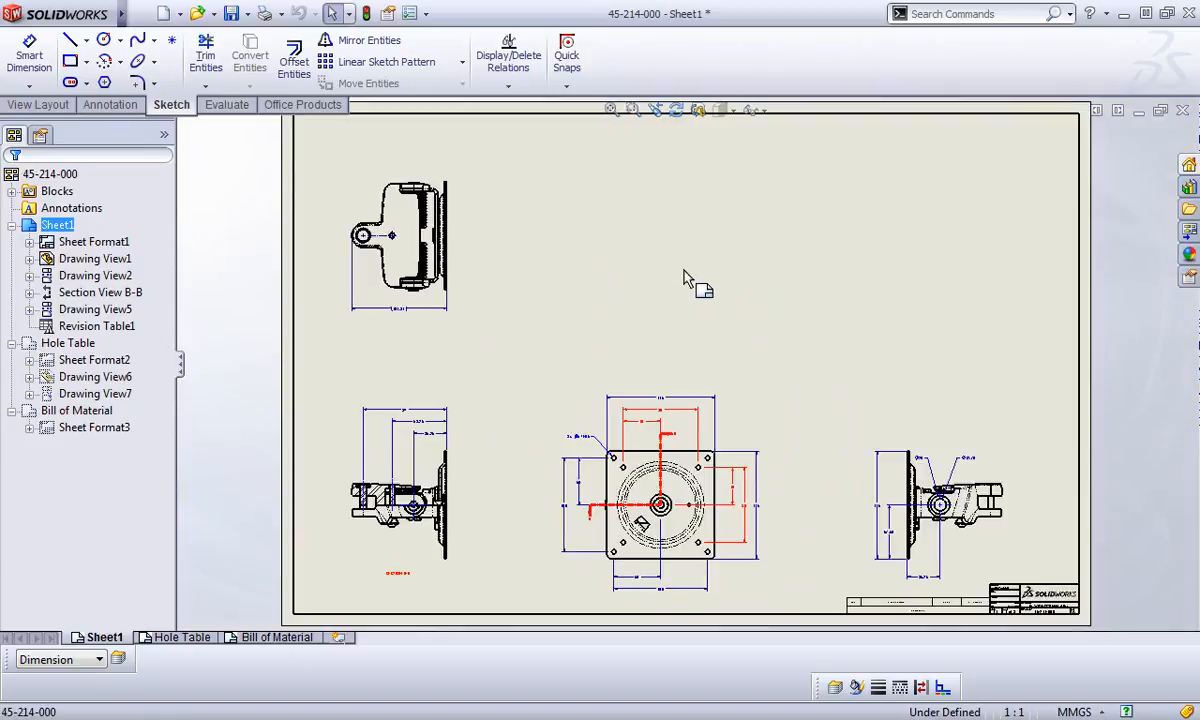
# Refresh the available model views and place the Isometric Exploded view in the empty area above the front view
pyautogui.click(1187, 233)
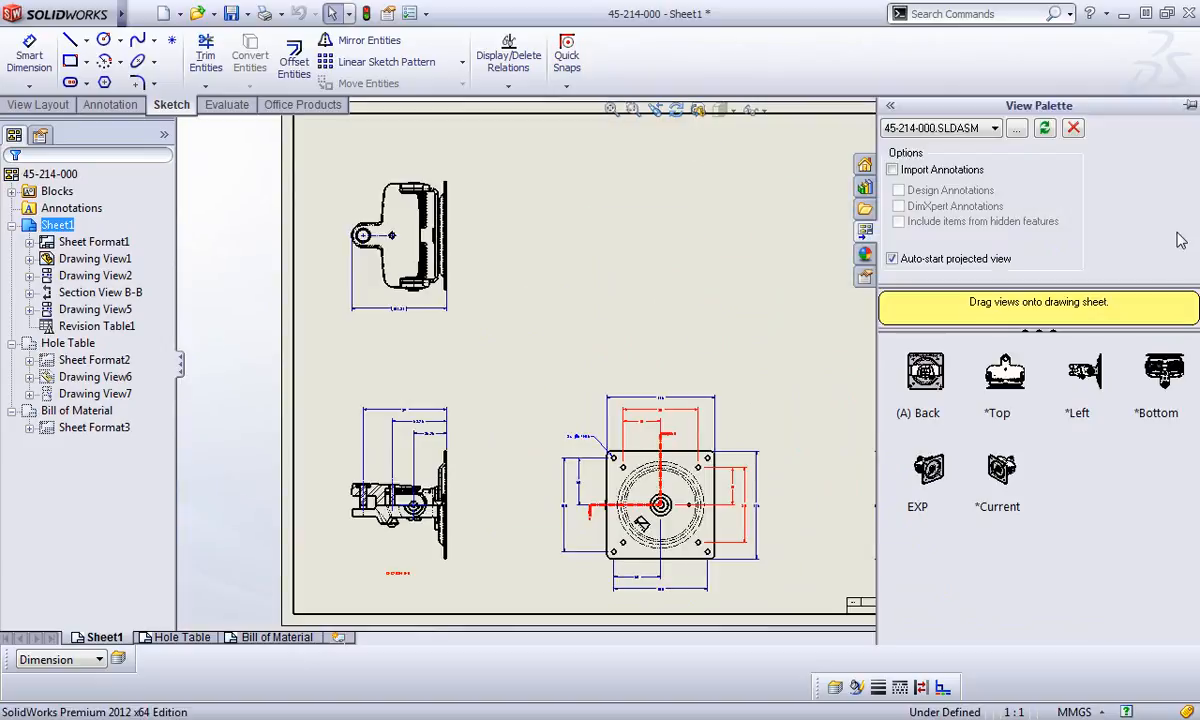
pyautogui.click(1189, 105)
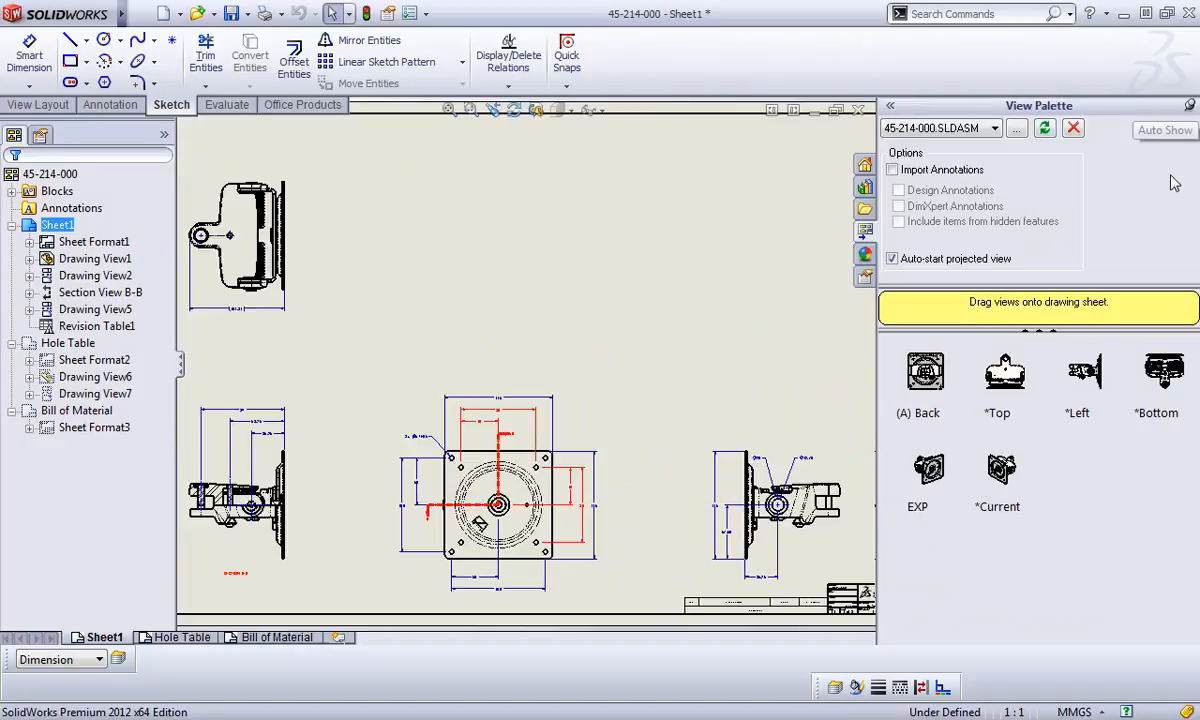
pyautogui.click(1045, 130)
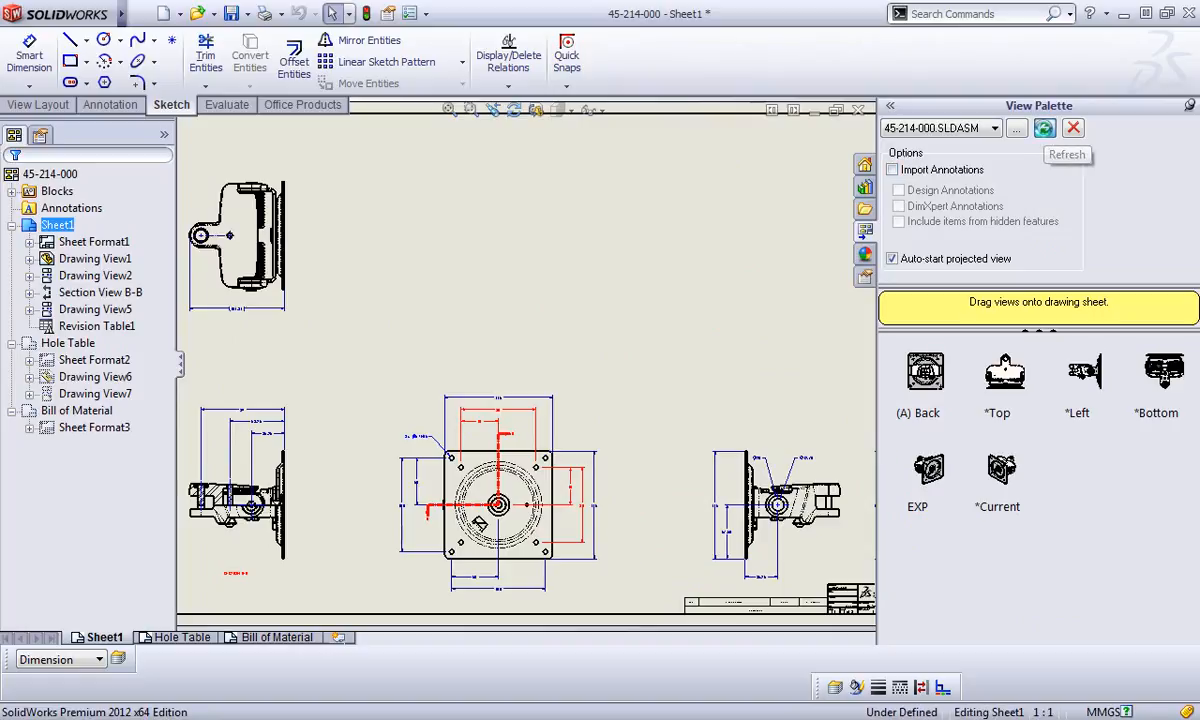
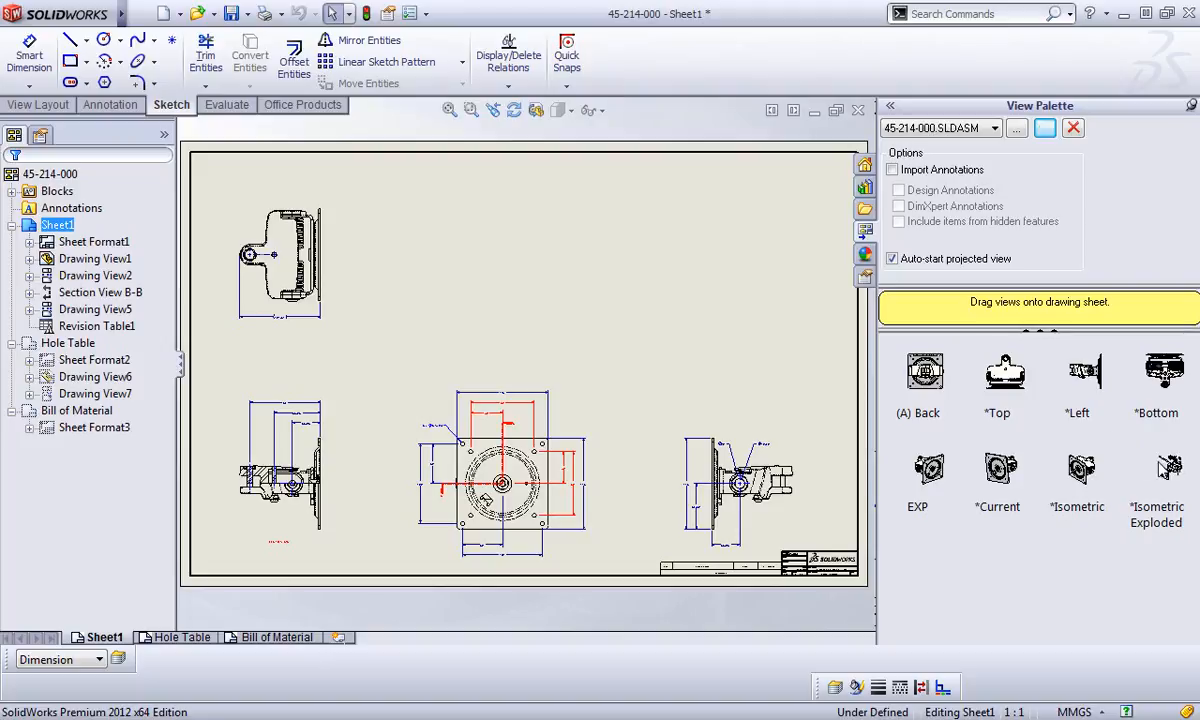
pyautogui.moveTo(1168, 467)
pyautogui.mouseDown()
pyautogui.moveTo(674, 300)
pyautogui.moveTo(578, 280)
pyautogui.moveTo(574, 268)
pyautogui.mouseUp()
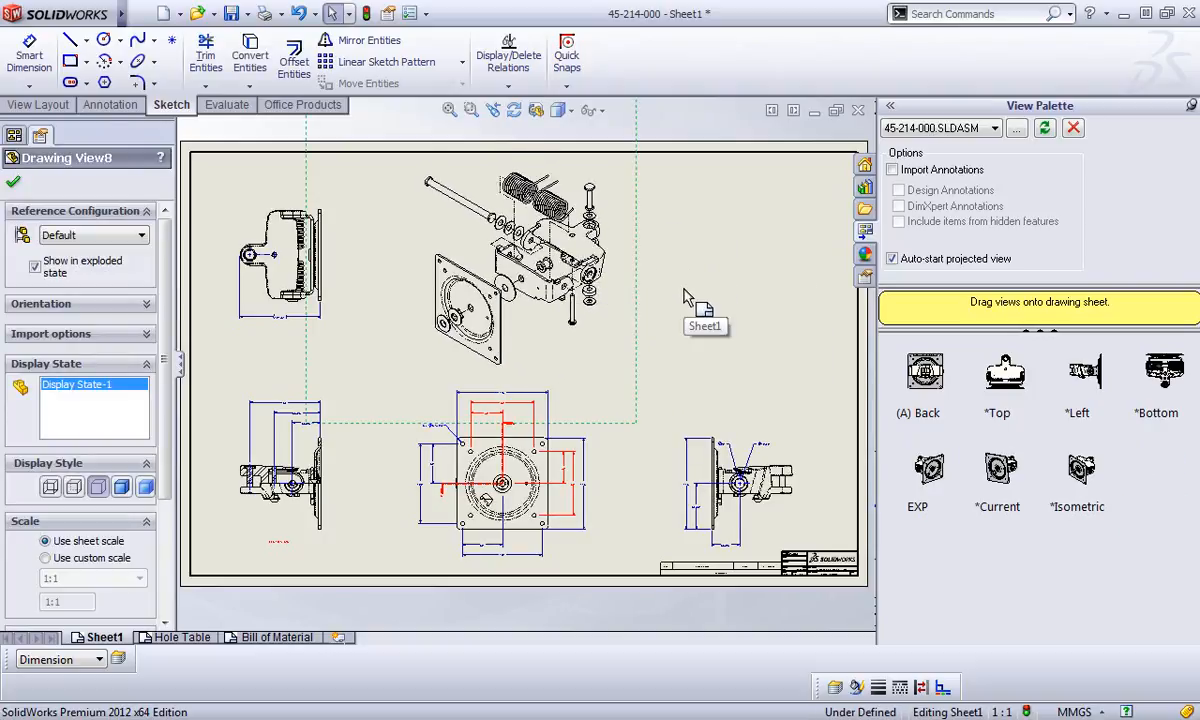
pyautogui.click(14, 181)
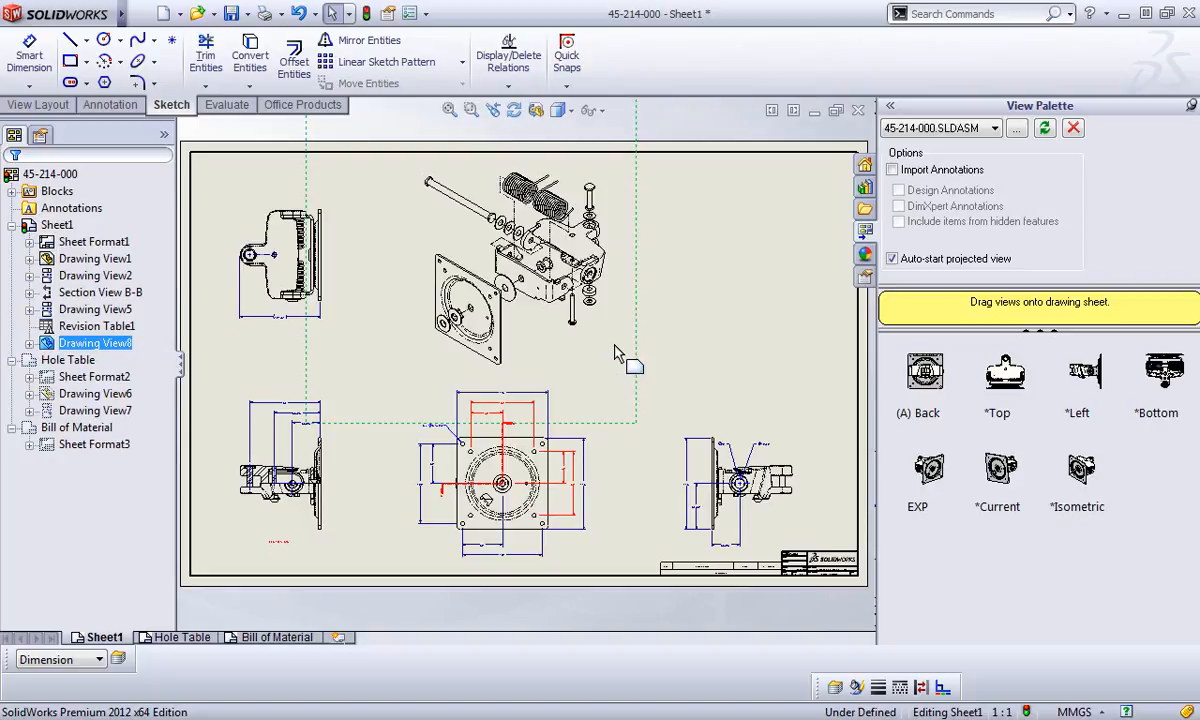
# Review the exploded view's drawing view properties, including its configuration and exploded-state option
pyautogui.rightClick(615, 350)
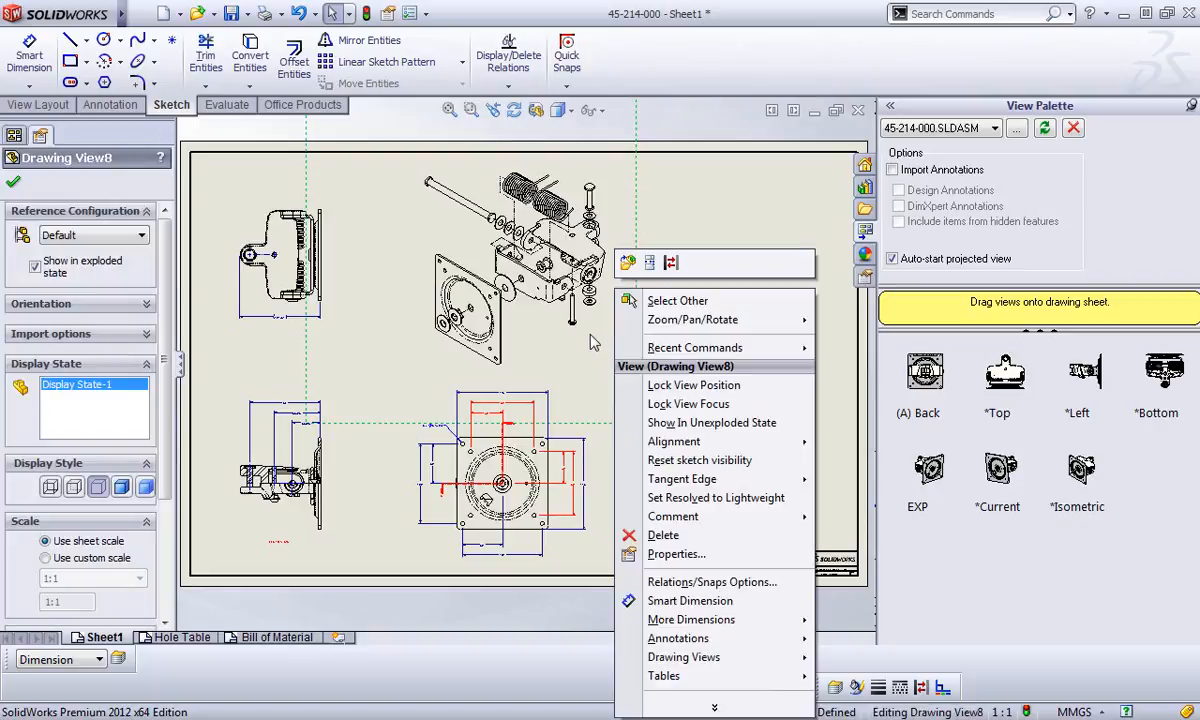
pyautogui.click(700, 200)
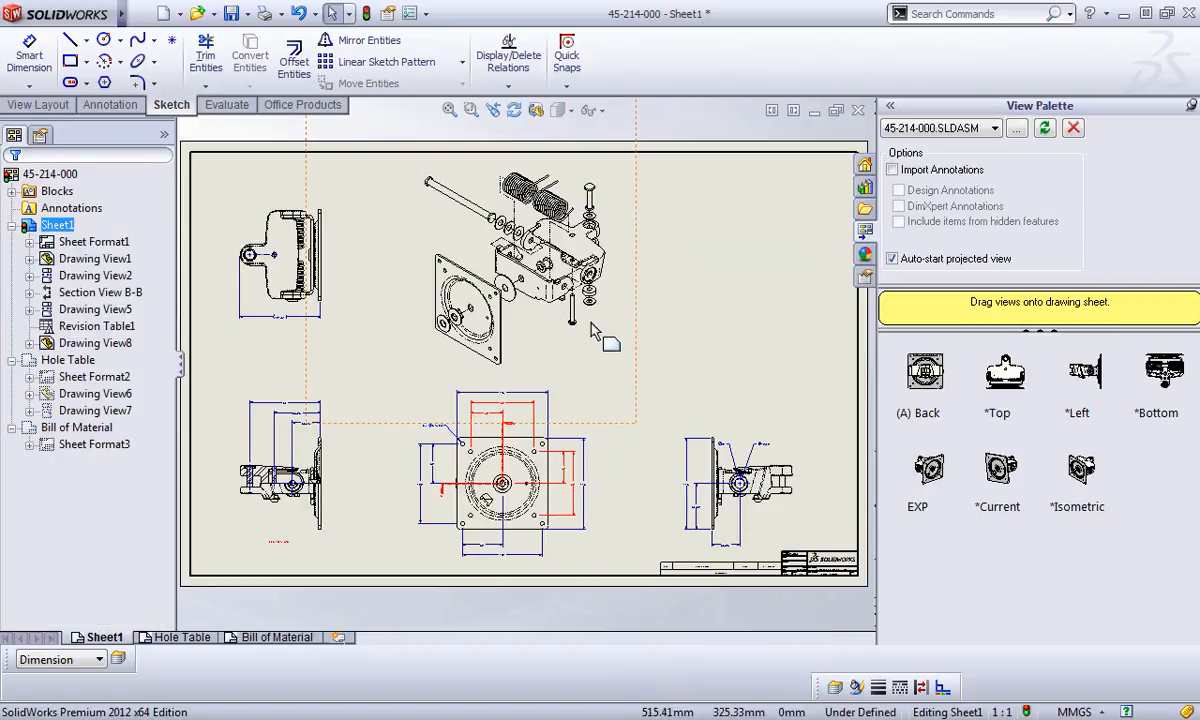
pyautogui.click(615, 338)
pyautogui.rightClick(615, 338)
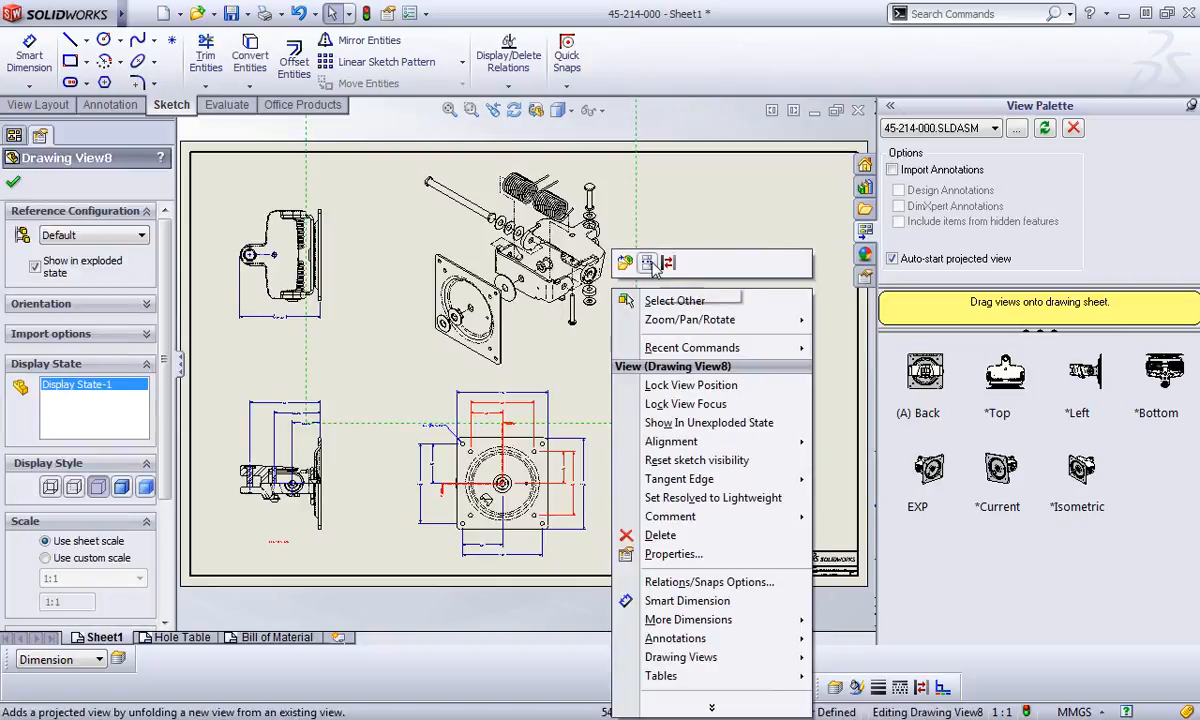
pyautogui.click(668, 553)
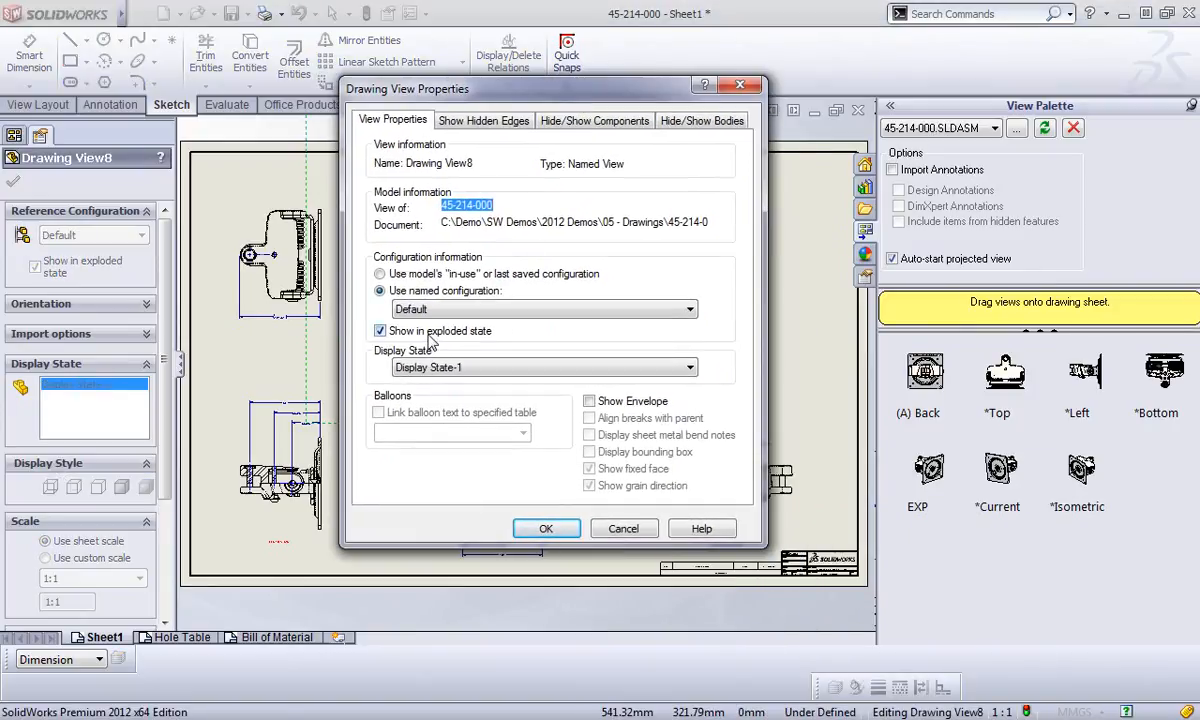
pyautogui.click(546, 528)
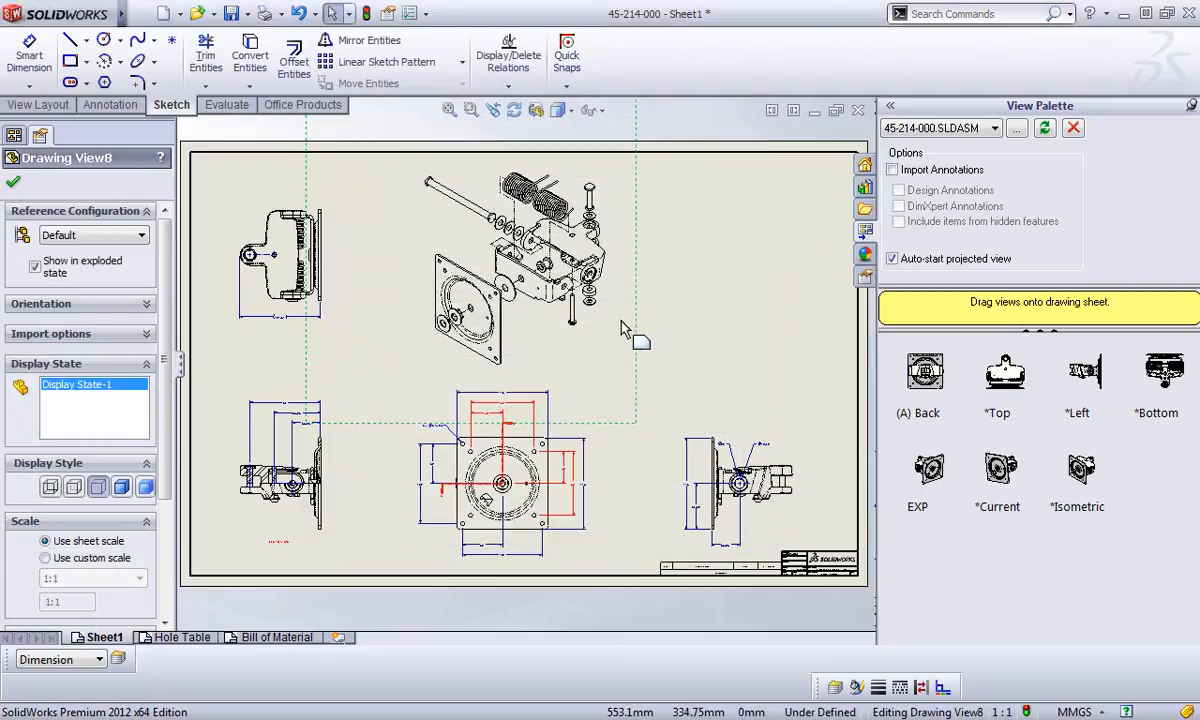
# Switch the isometric exploded view to its unexploded state and back to the exploded state
pyautogui.rightClick(622, 328)
pyautogui.click(705, 423)
pyautogui.rightClick(620, 307)
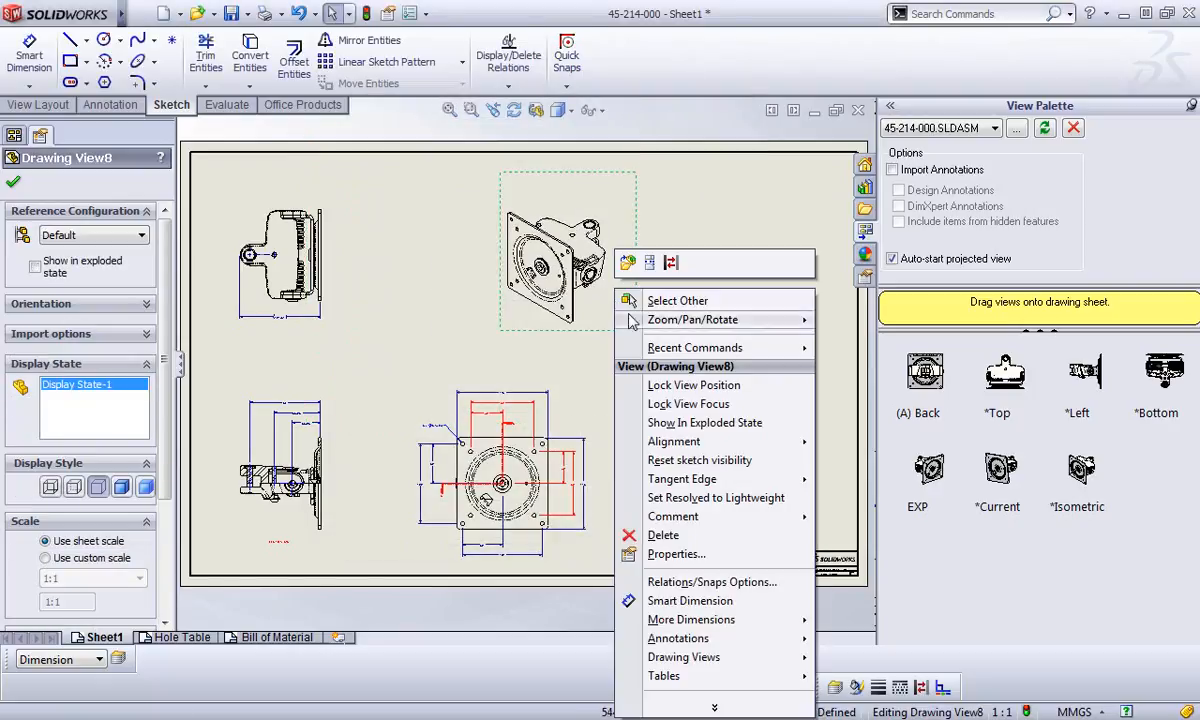
pyautogui.click(705, 423)
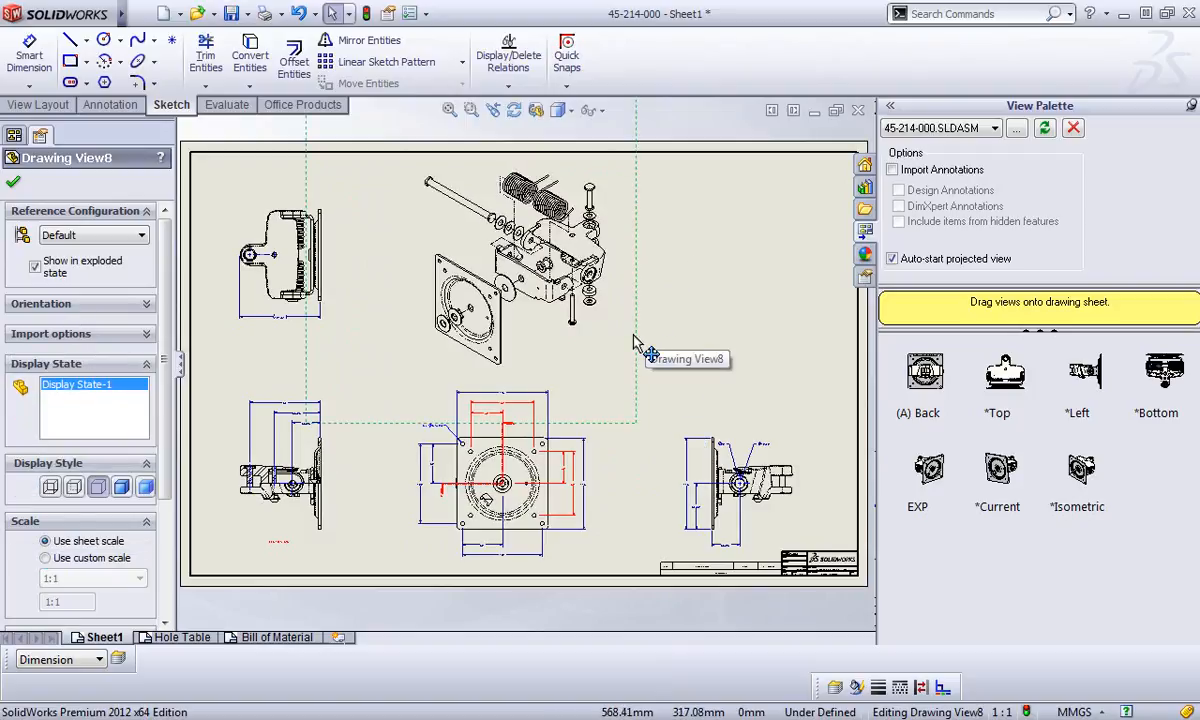
# Shift the exploded view slightly and insert its top-level bill of materials with the bom-standard template in the sheet's upper-right corner
pyautogui.click(679, 228)
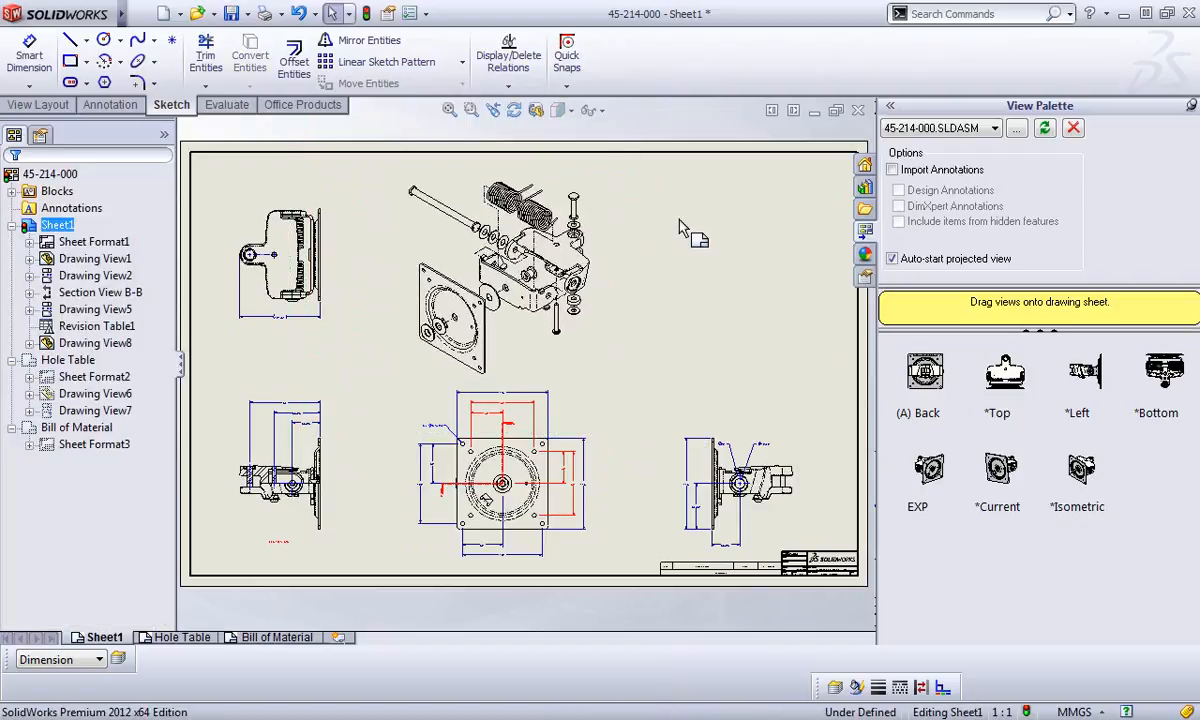
pyautogui.click(613, 216)
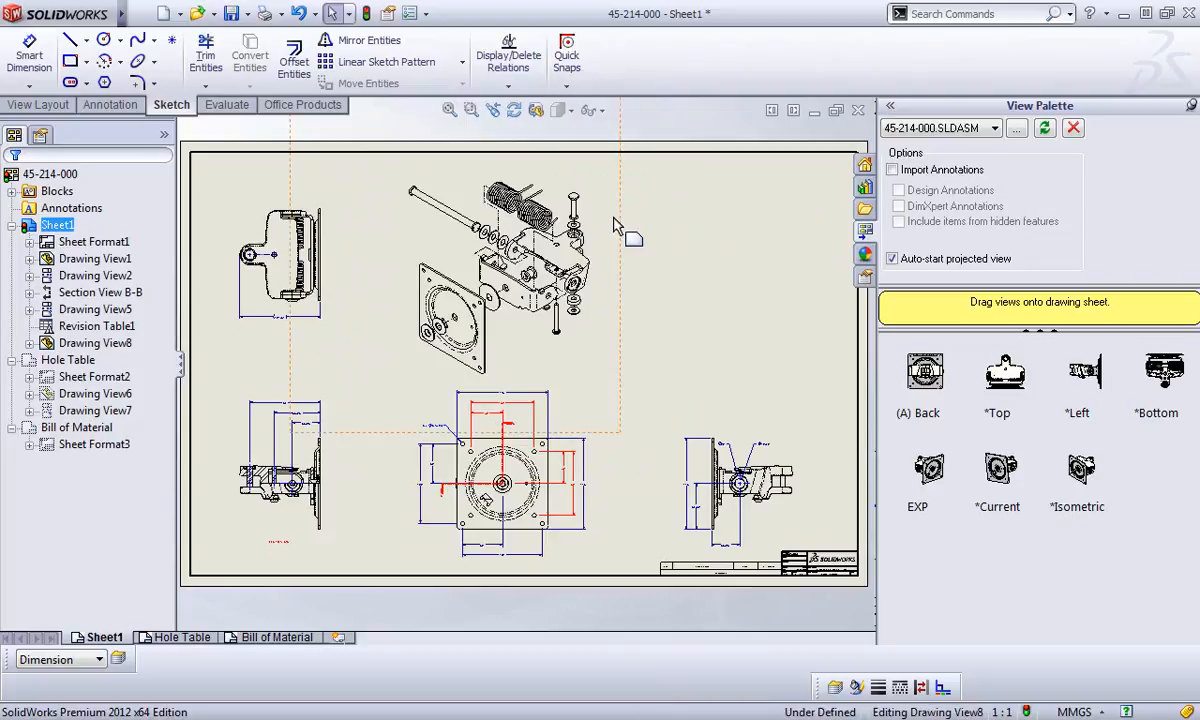
pyautogui.rightClick(613, 216)
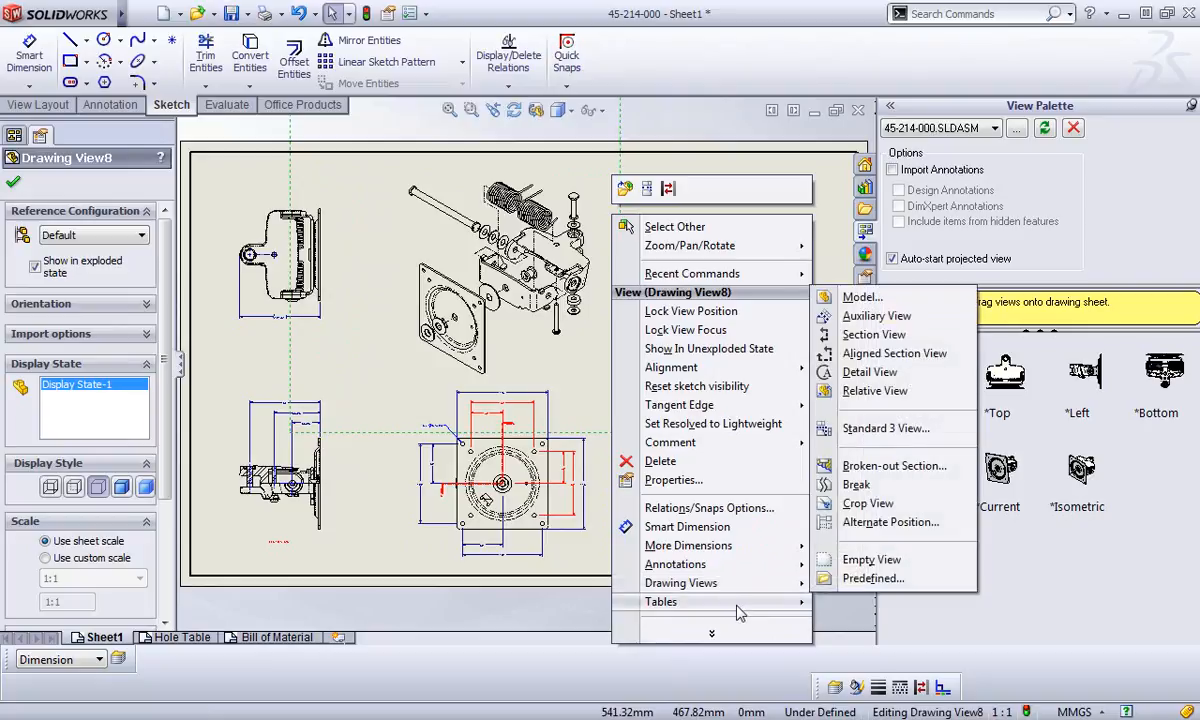
pyautogui.moveTo(747, 602)
pyautogui.click(880, 642)
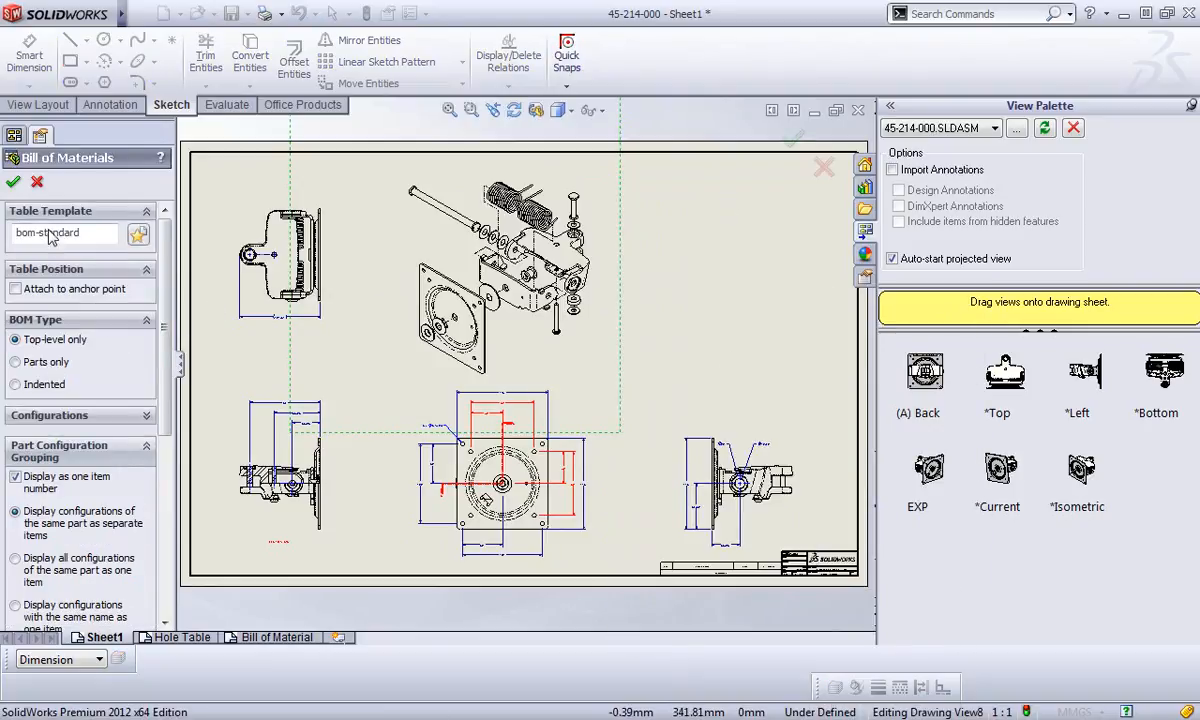
pyautogui.click(13, 182)
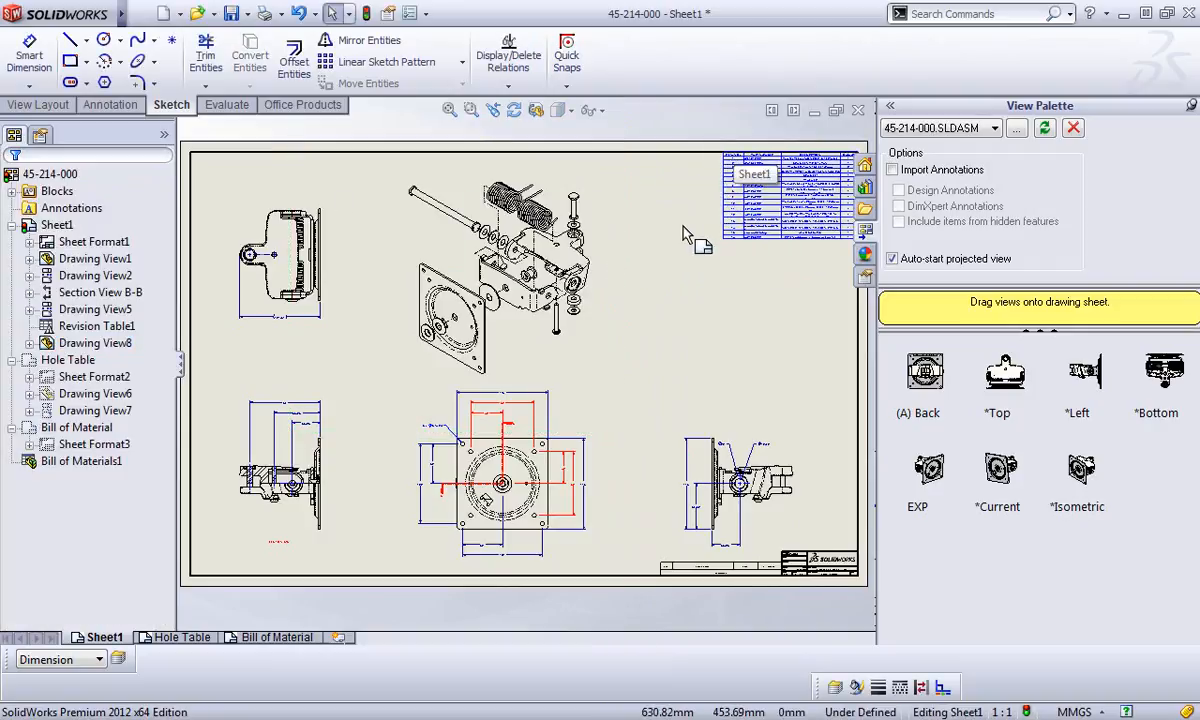
pyautogui.click(585, 182)
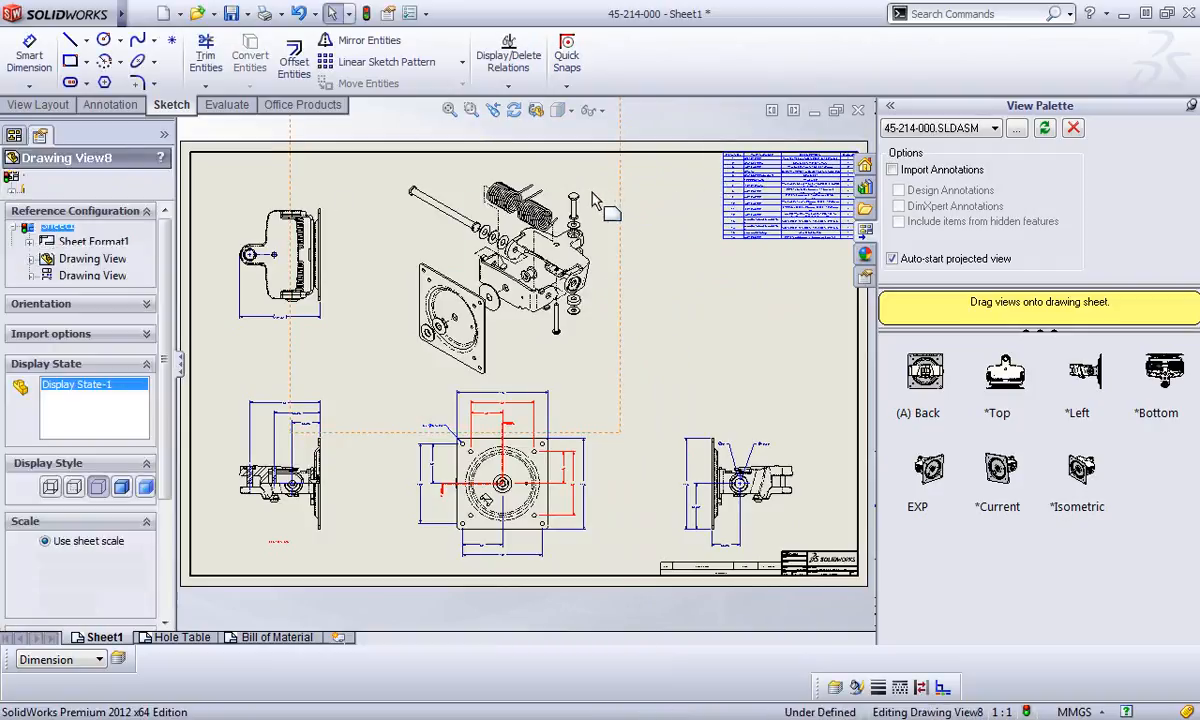
# Auto-balloon the exploded isometric view and order the item numbers sequentially
pyautogui.click(108, 106)
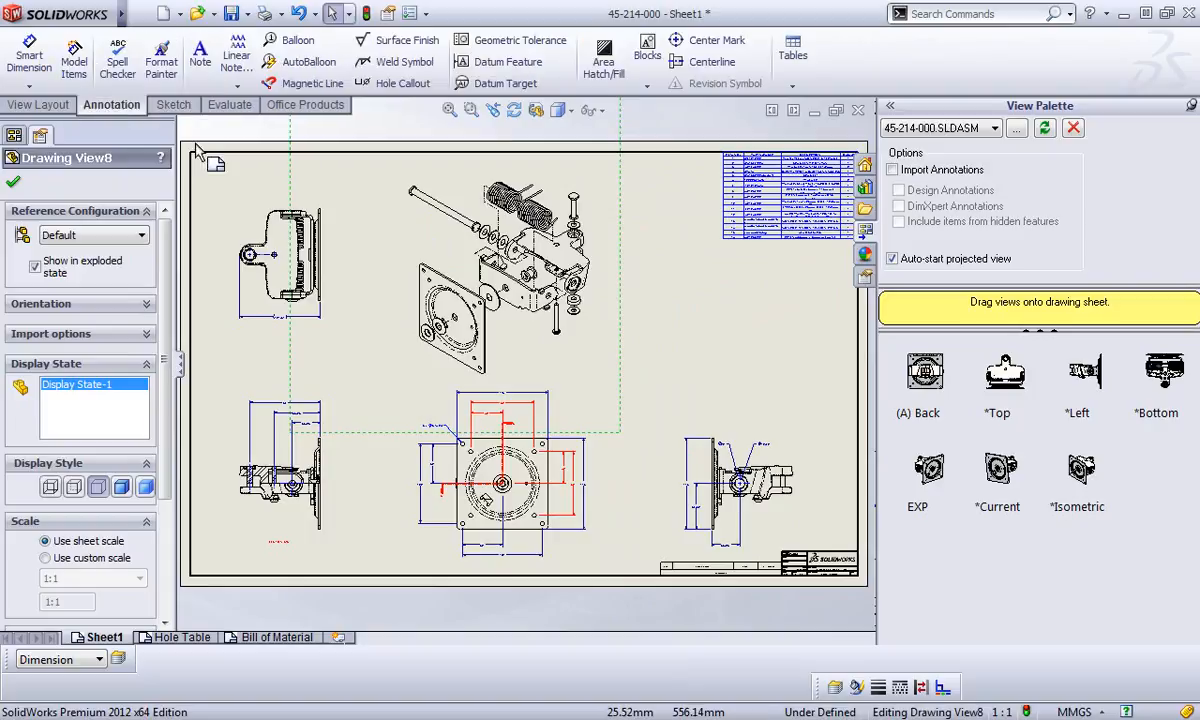
pyautogui.click(298, 63)
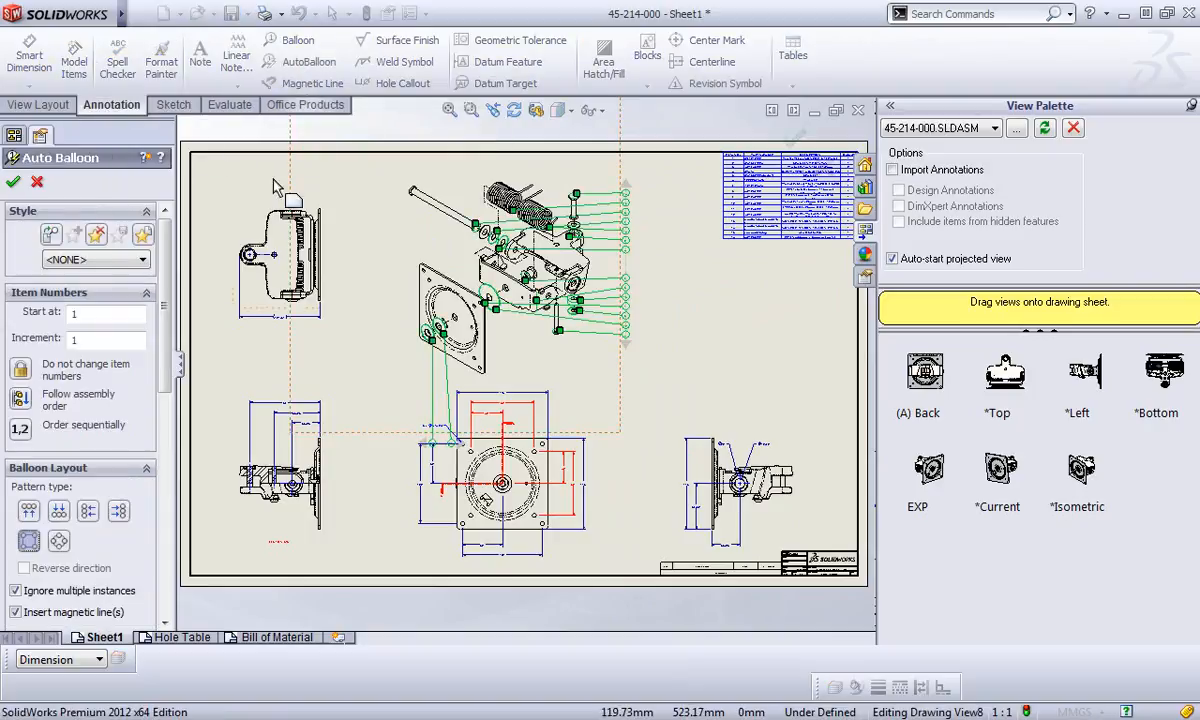
pyautogui.scroll(-5, 698, 186)
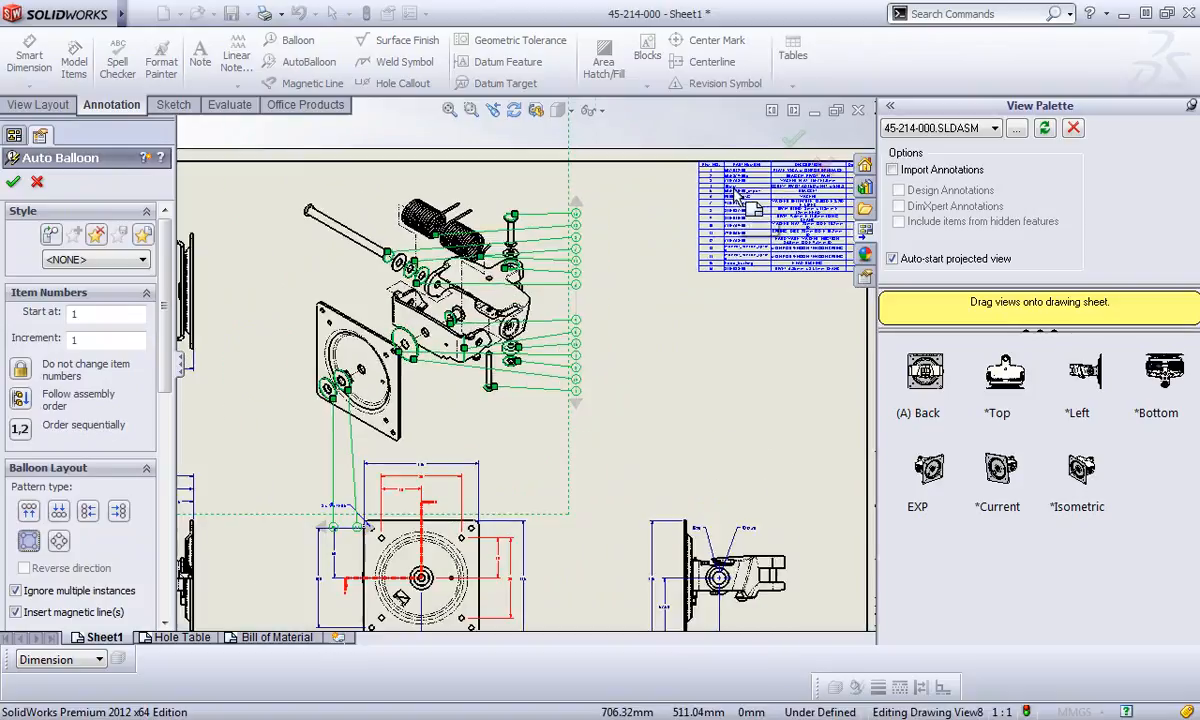
pyautogui.scroll(-2, 538, 313)
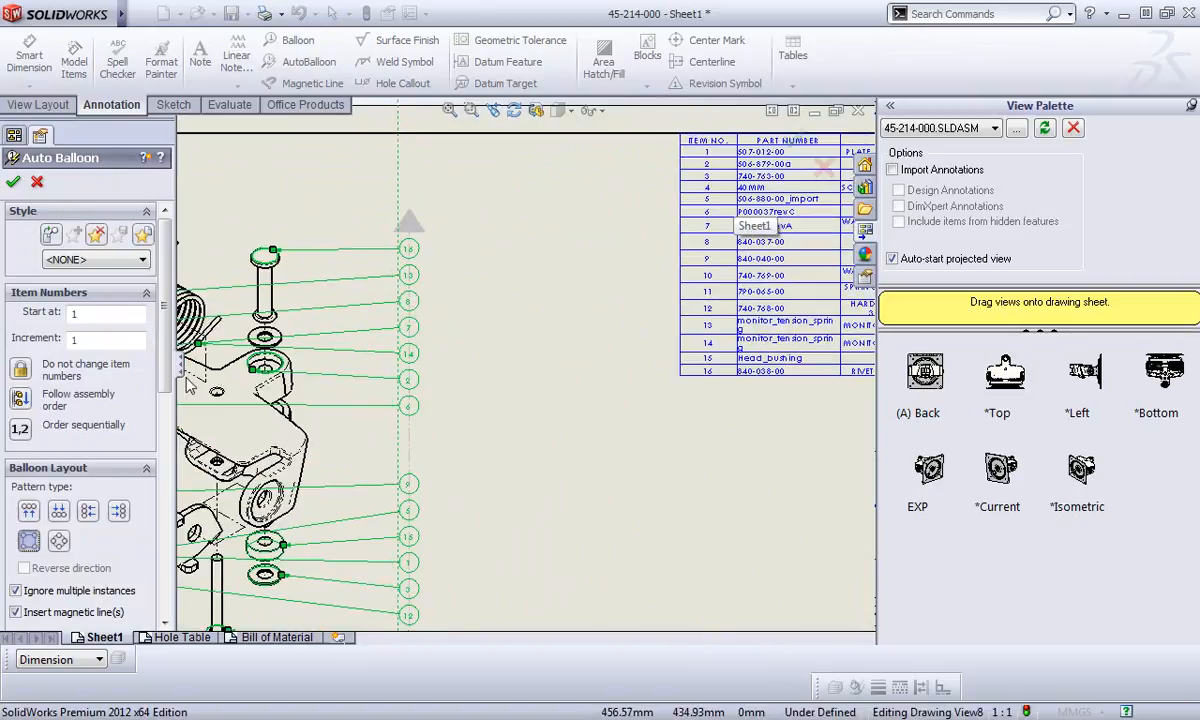
pyautogui.click(19, 429)
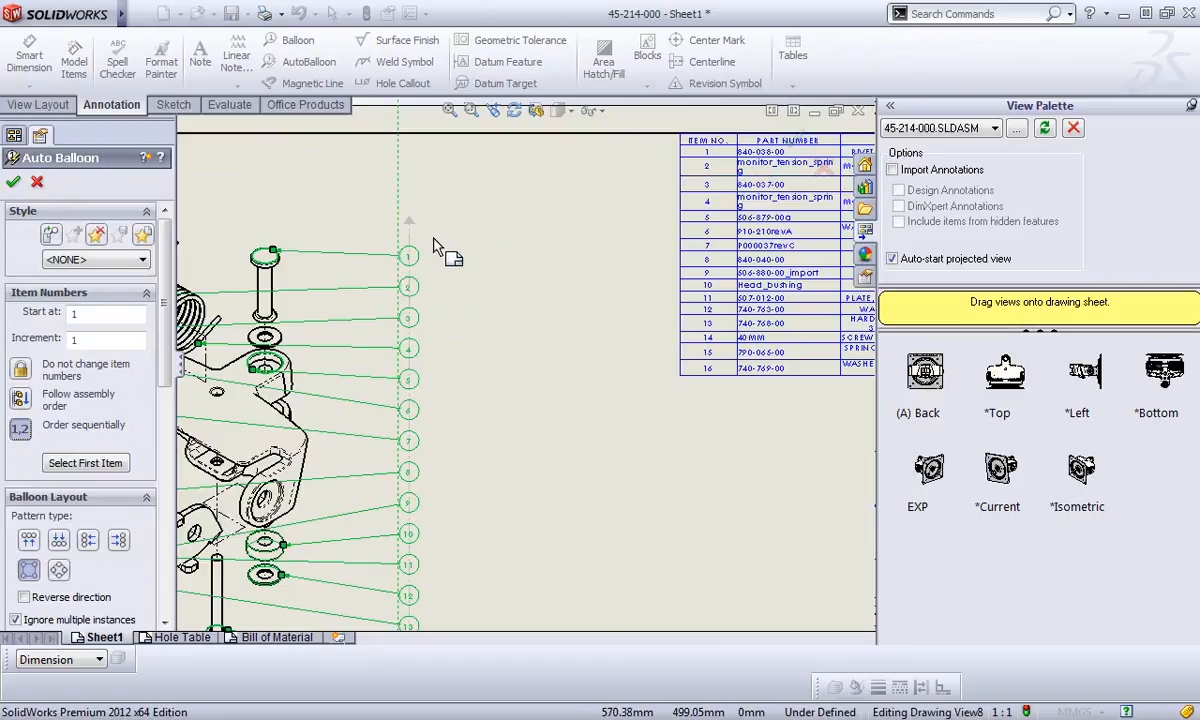
# Try restarting the sequential numbering from the fifth balloon down in the vertical balloon column
pyautogui.click(86, 463)
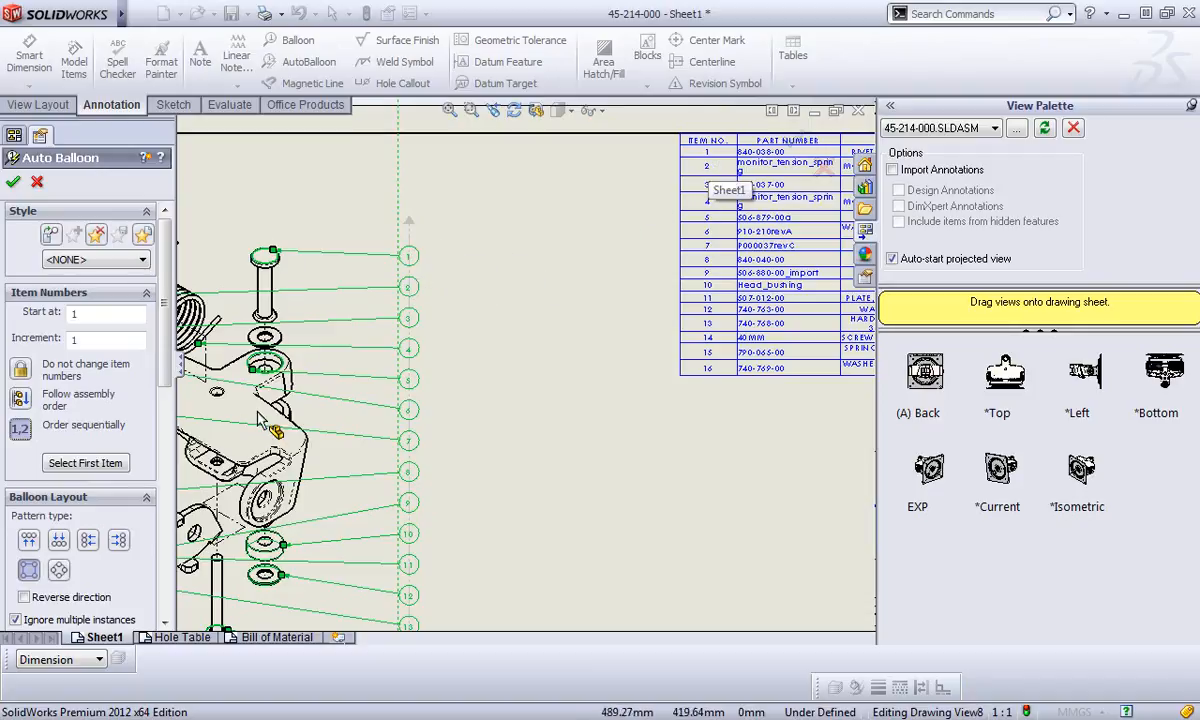
pyautogui.click(94, 465)
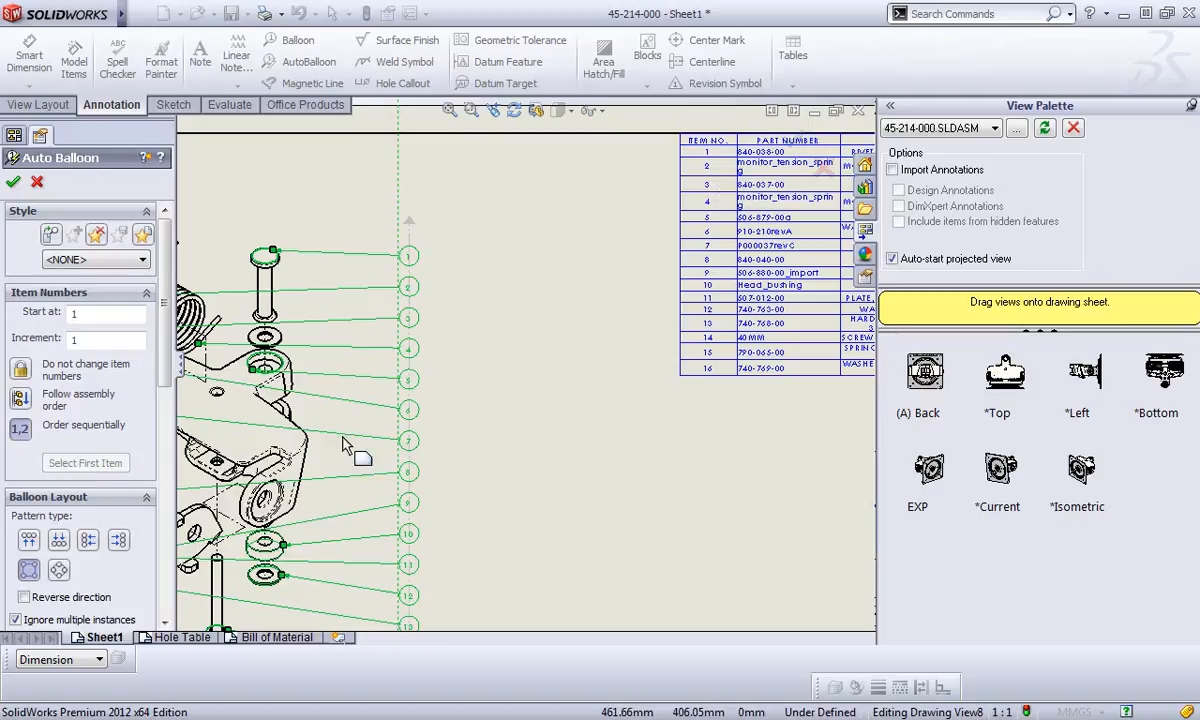
pyautogui.click(409, 382)
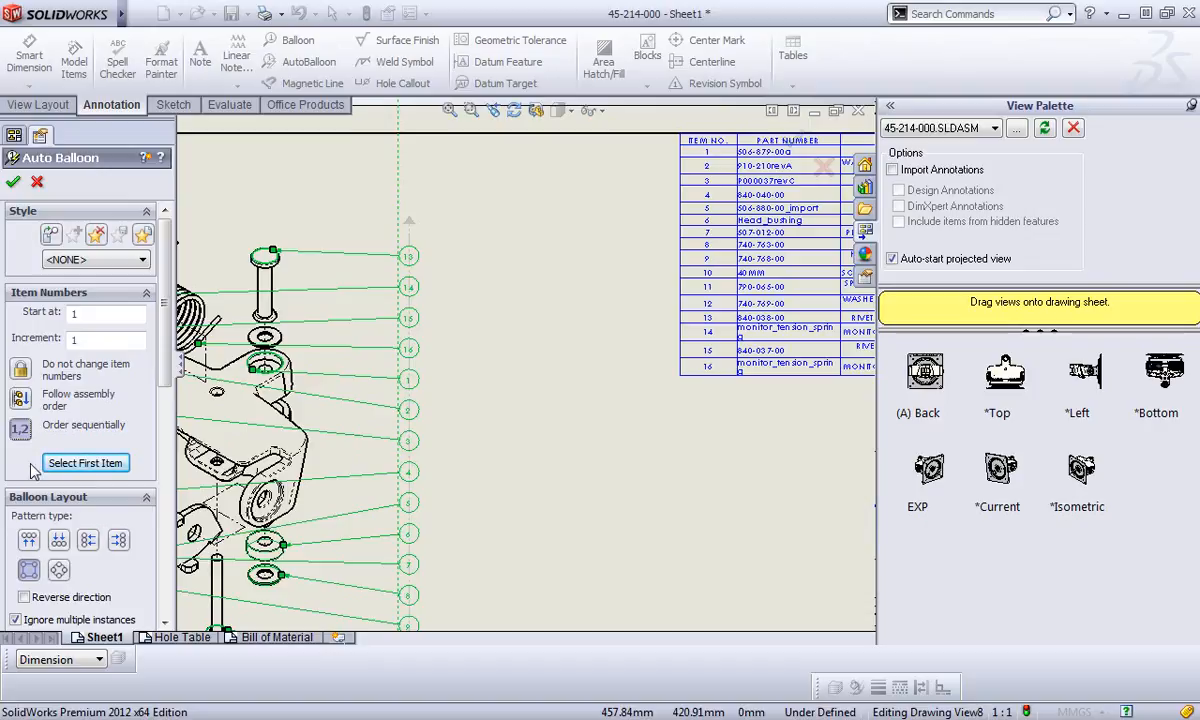
pyautogui.click(21, 428)
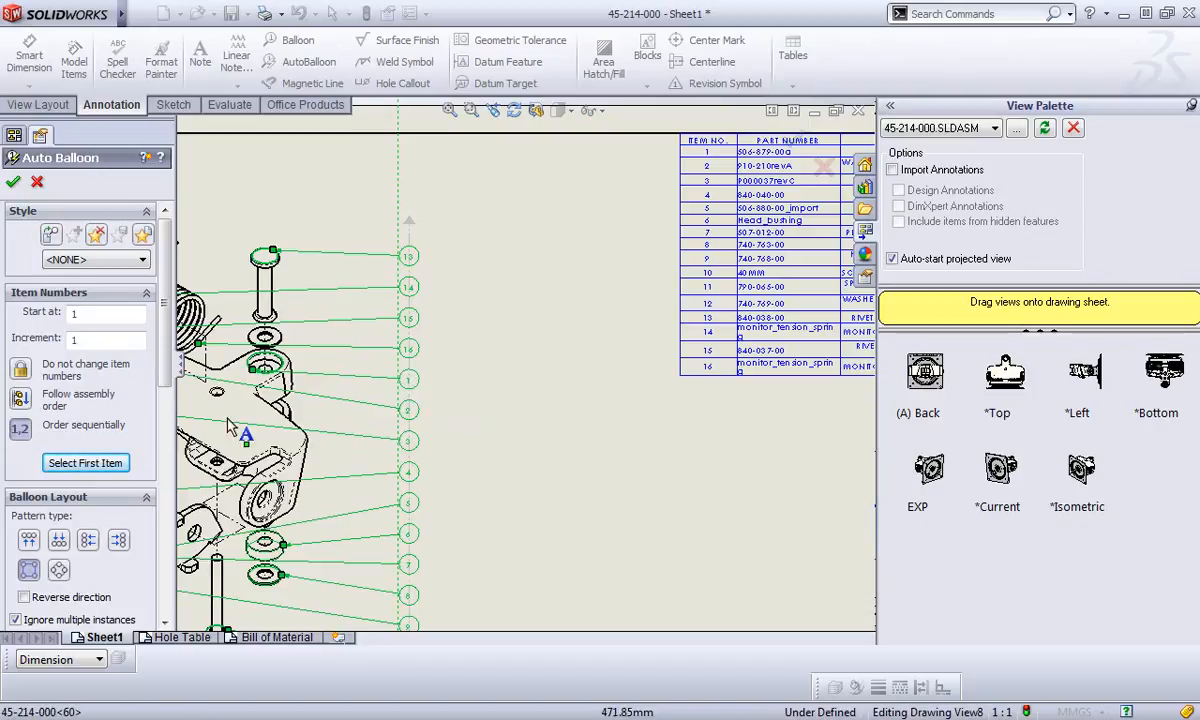
# Make the uppermost balloon, attached to the vertical rivet, the first item and accept the balloons
pyautogui.click(84, 462)
pyautogui.click(409, 257)
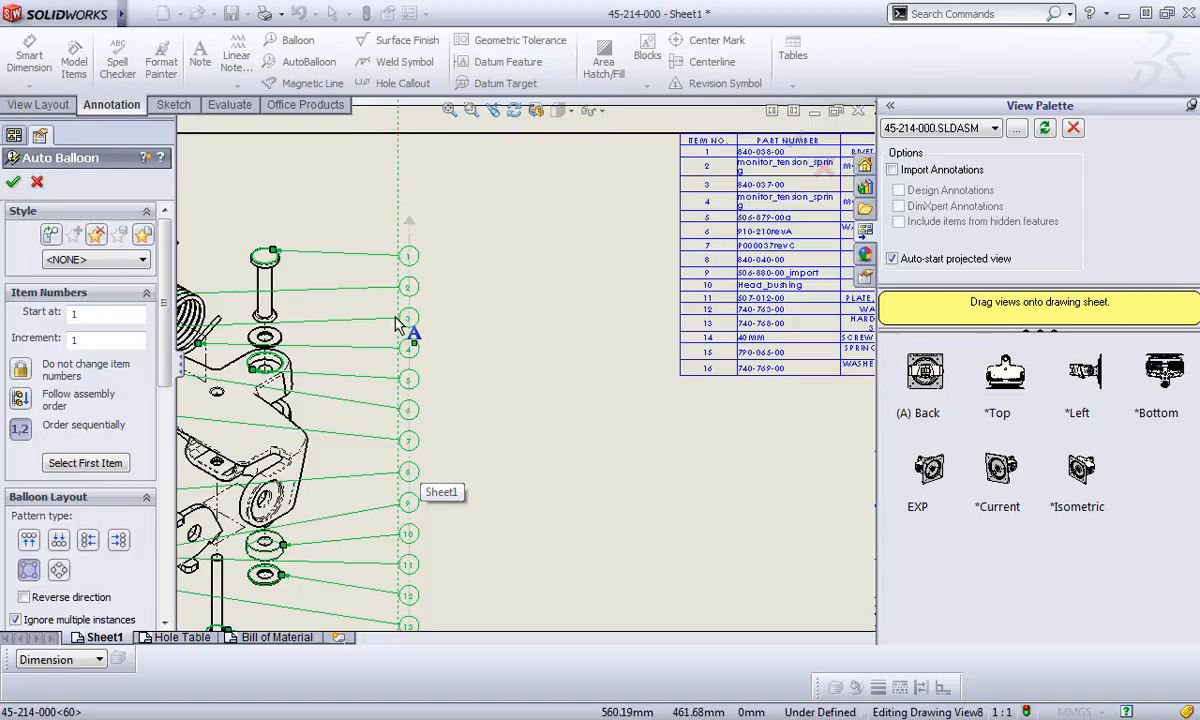
pyautogui.click(14, 182)
# Tilt the balloon column beside the exploded view by moving the upper end of its magnetic line outward
pyautogui.scroll(2, 536, 450)
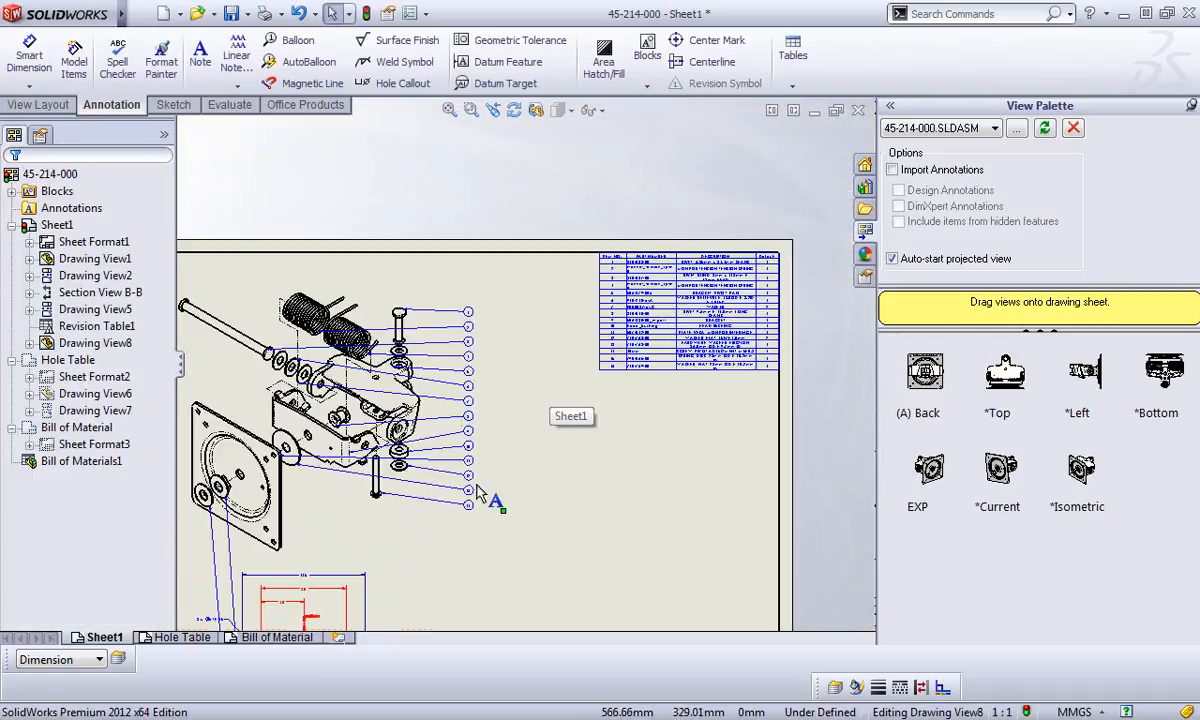
pyautogui.scroll(-1, 437, 478)
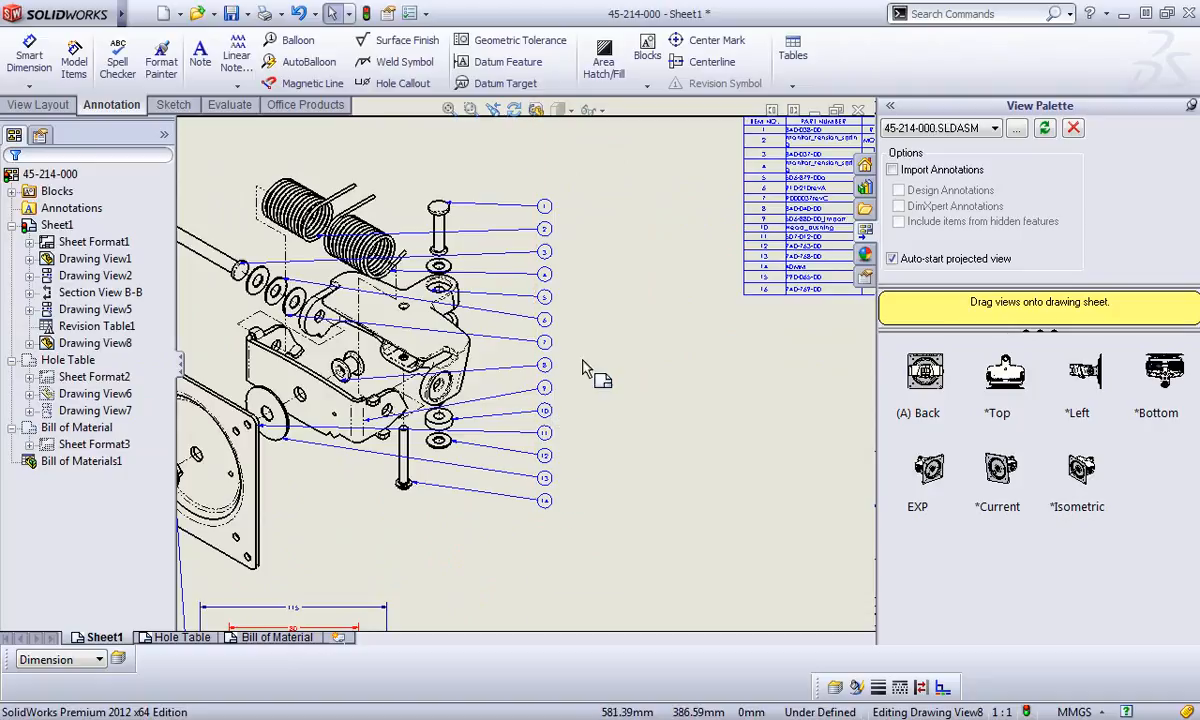
pyautogui.click(546, 206)
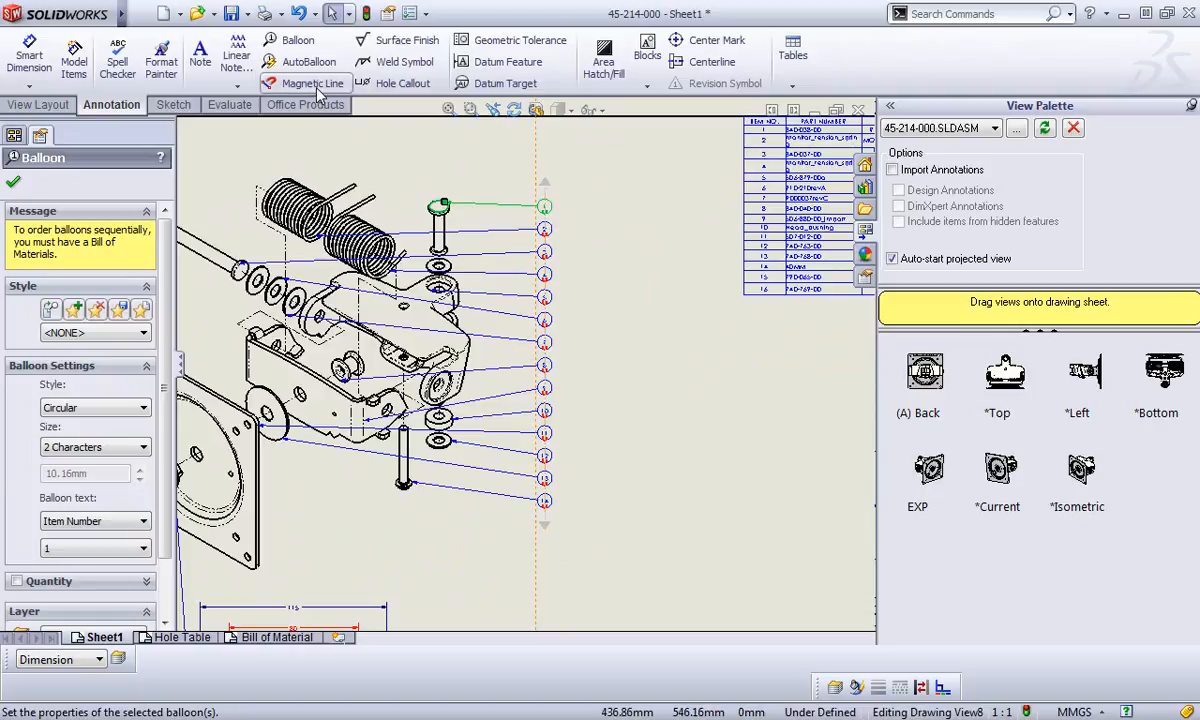
pyautogui.moveTo(544, 183); pyautogui.dragTo(638, 209)
pyautogui.click(697, 449)
pyautogui.scroll(2, 692, 446)
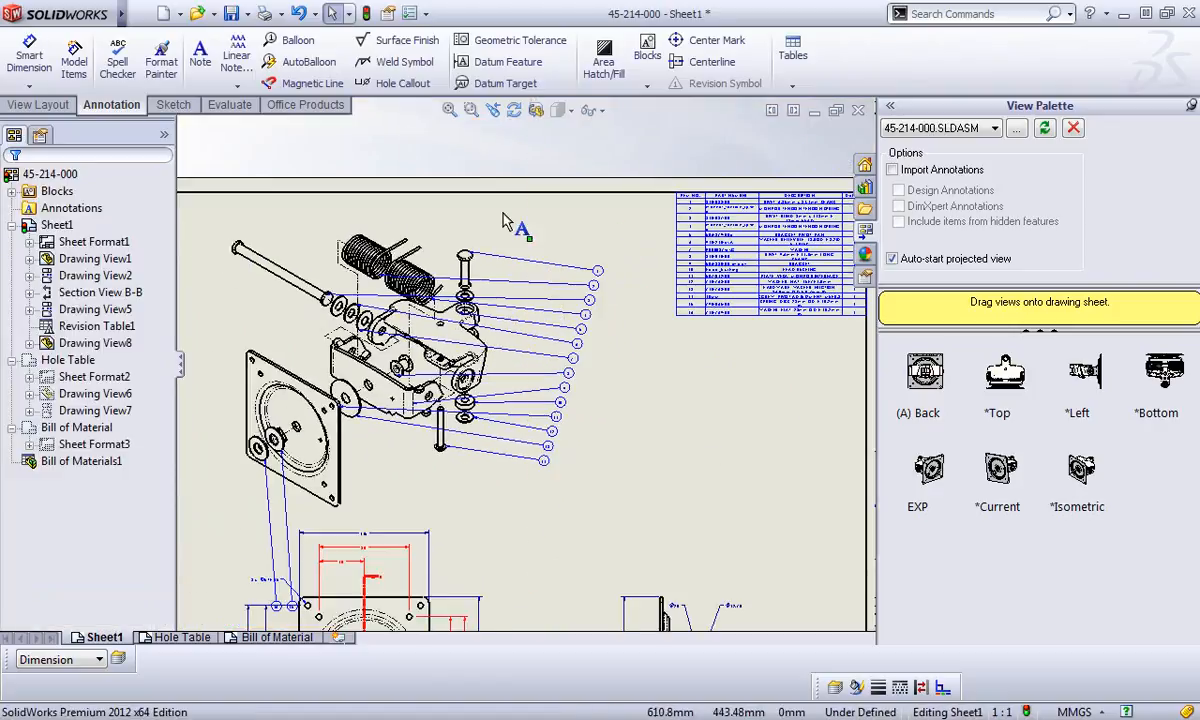
# Draw a sloping magnetic line about 129 mm long below the exploded bracket, with Equal spacing
pyautogui.click(283, 84)
pyautogui.click(380, 473)
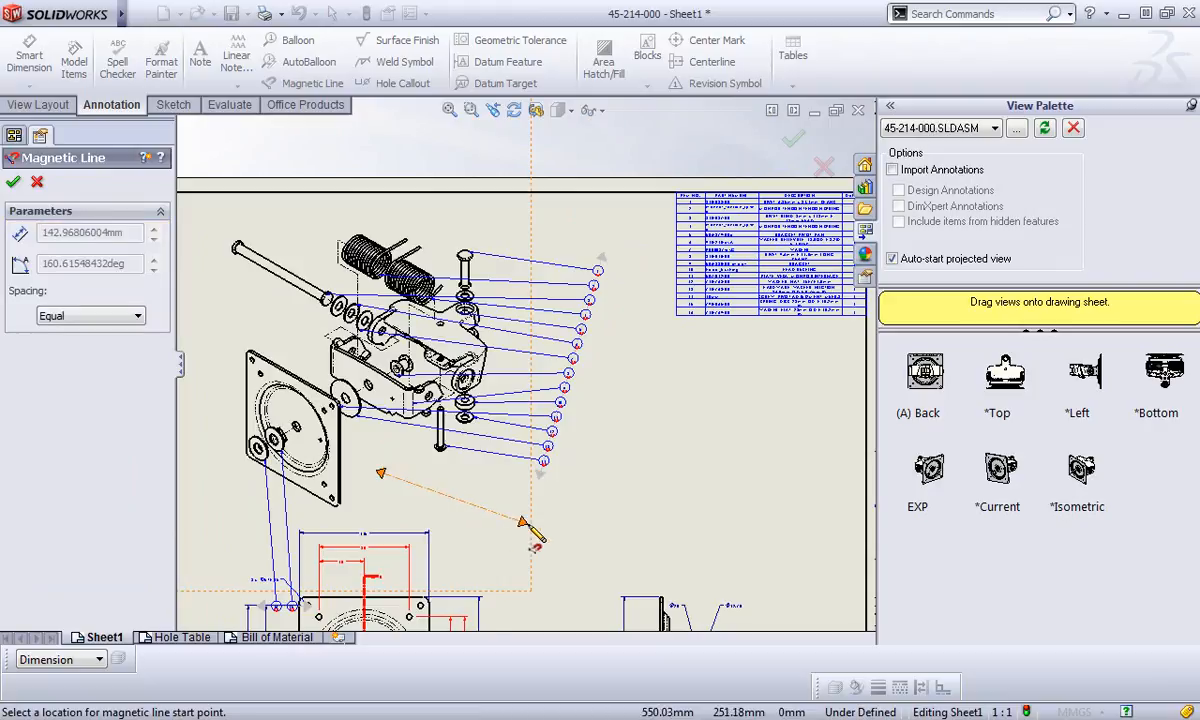
pyautogui.click(507, 516)
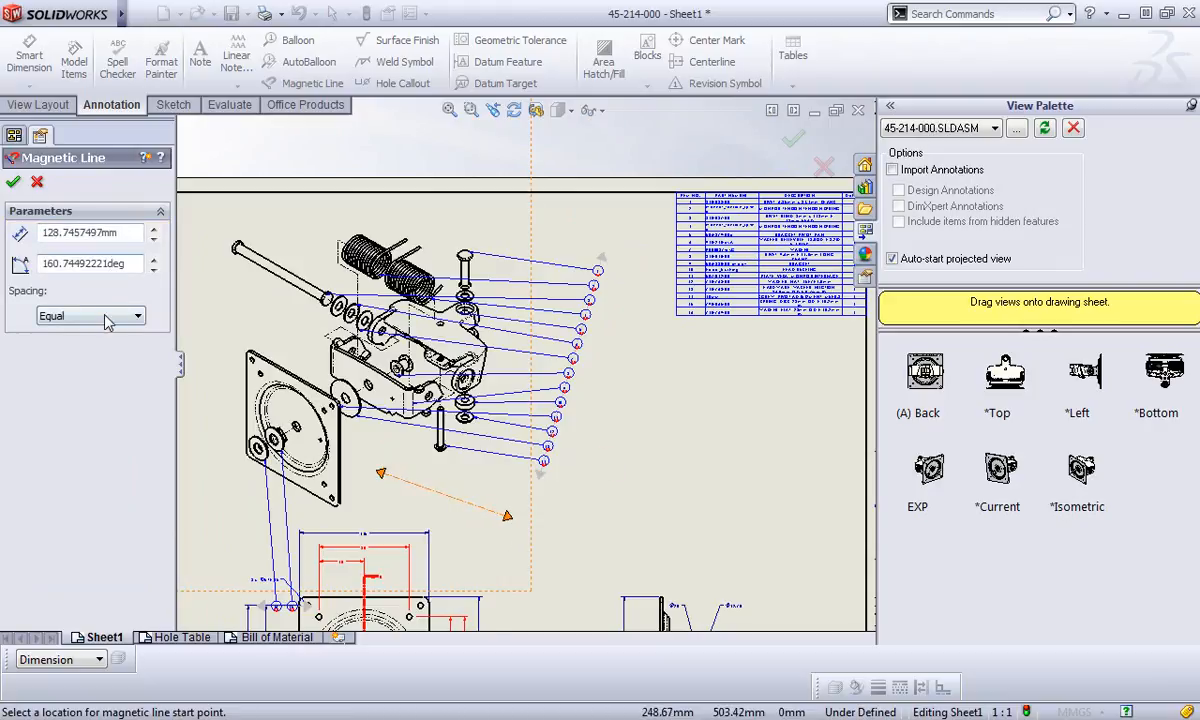
pyautogui.click(108, 317)
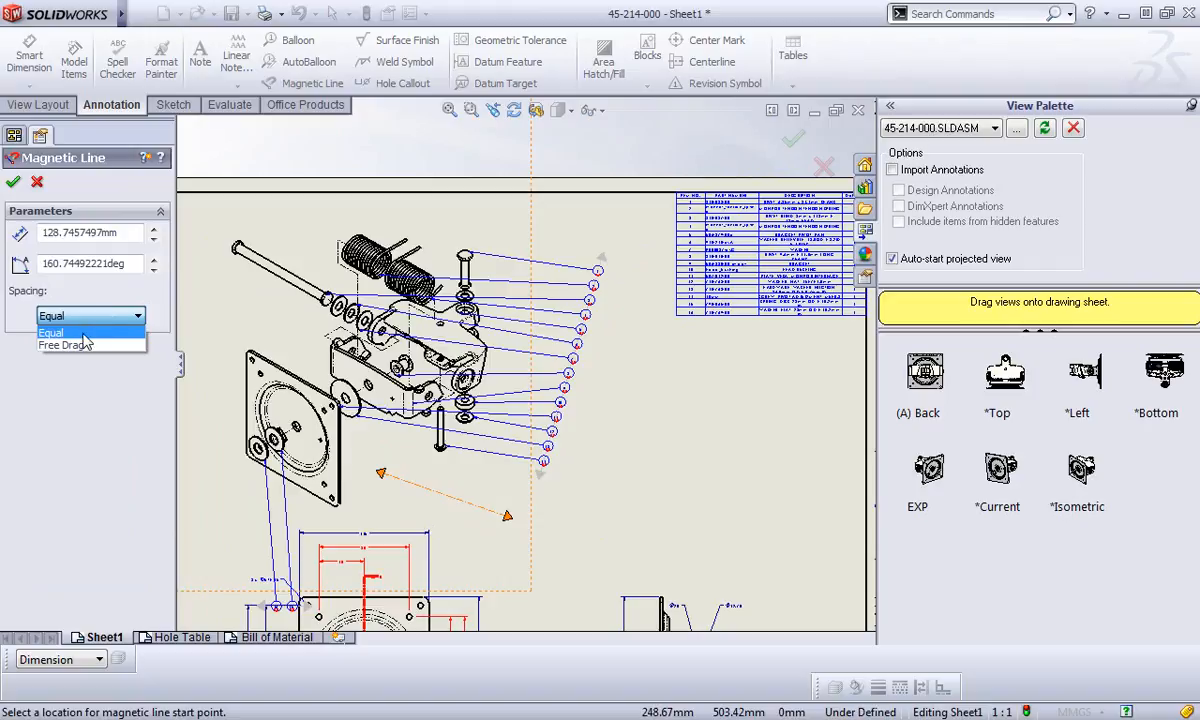
pyautogui.click(85, 335)
pyautogui.click(13, 183)
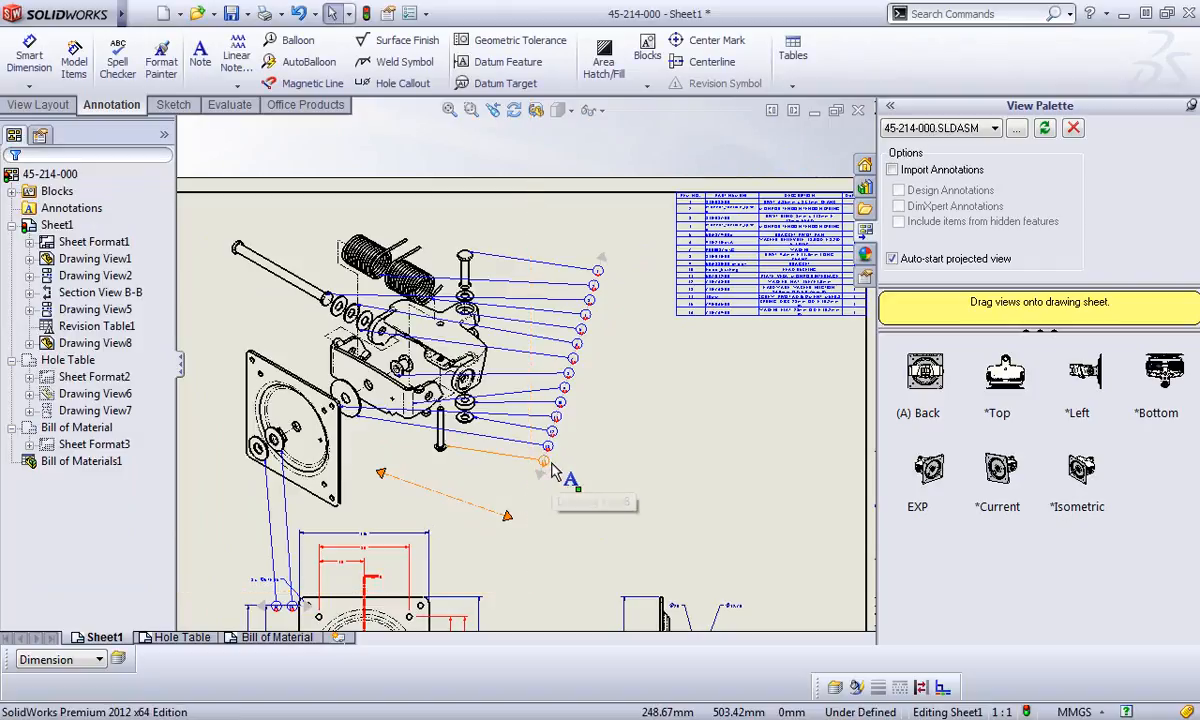
# Move the four lowest balloons of the slanted column onto the magnetic line below the bracket
pyautogui.click(397, 487)
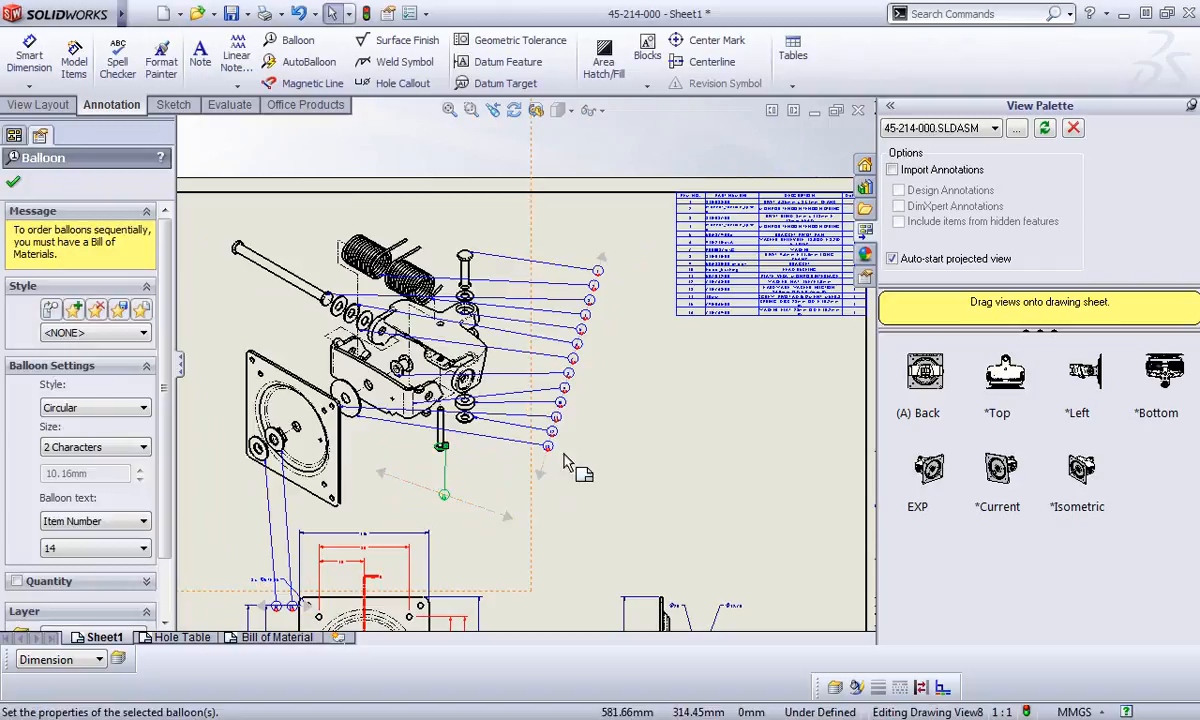
pyautogui.click(478, 513)
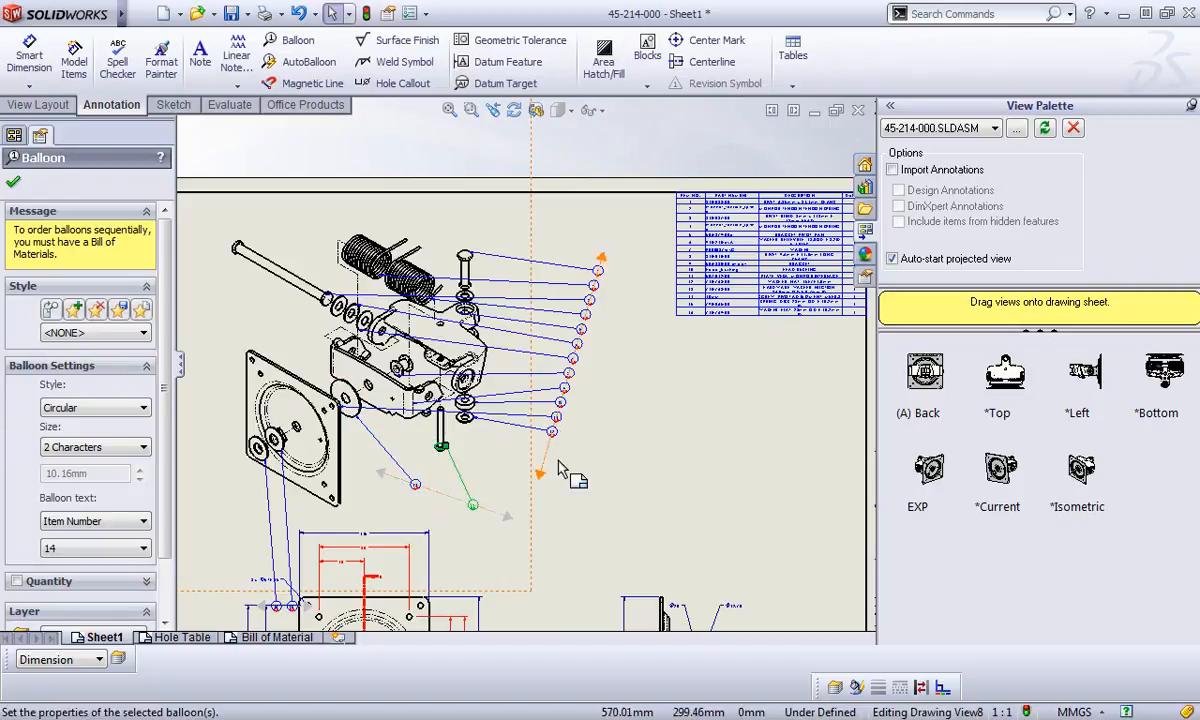
pyautogui.click(465, 415)
pyautogui.click(482, 508)
pyautogui.moveTo(556, 417); pyautogui.dragTo(397, 484)
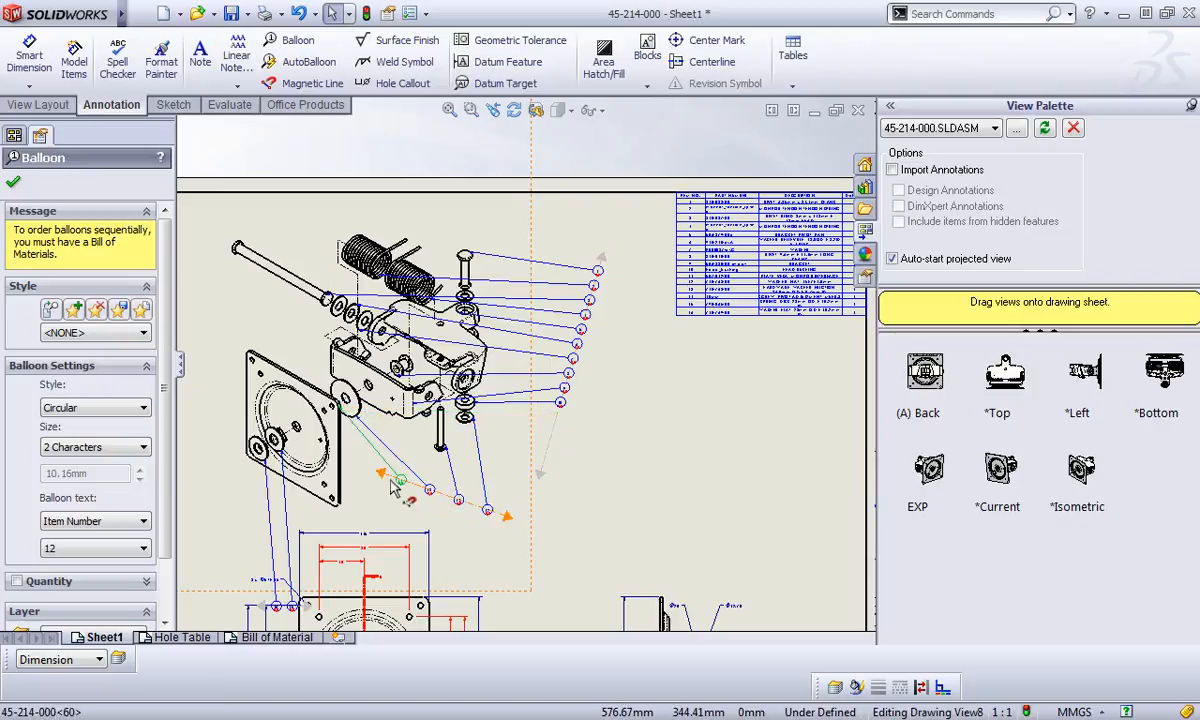
# Adjust the lower magnetic line to about 120 mm, and shorten the two plate-washer balloons' line to about 74 mm just below the plate
pyautogui.moveTo(507, 515); pyautogui.dragTo(436, 500)
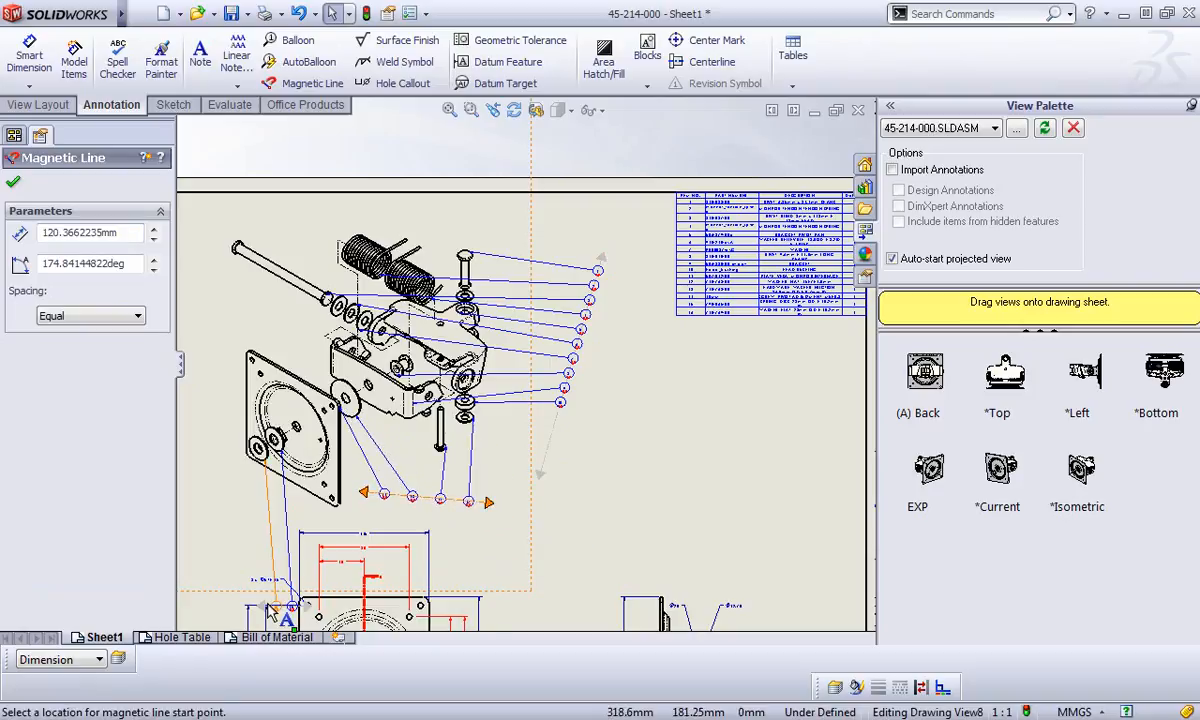
pyautogui.click(307, 603)
pyautogui.click(204, 507)
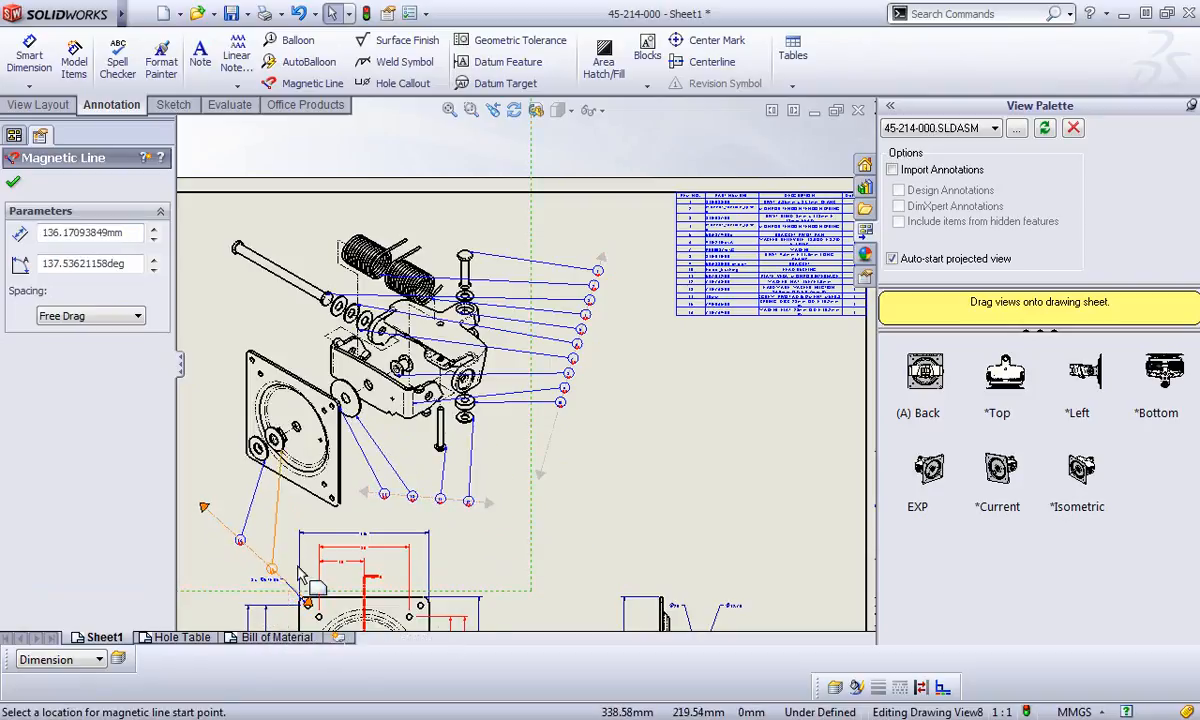
pyautogui.moveTo(307, 603); pyautogui.dragTo(282, 537)
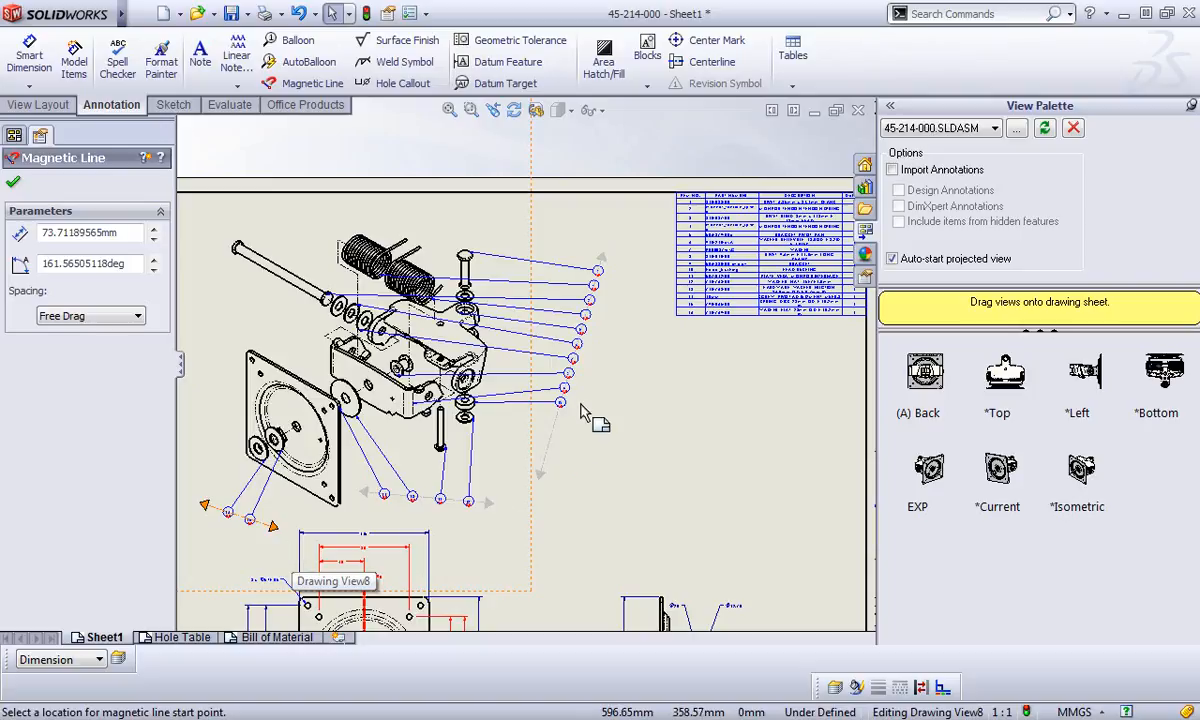
# Draw a magnetic line about 143 mm long with Equal spacing above the springs of the exploded view
pyautogui.click(285, 83)
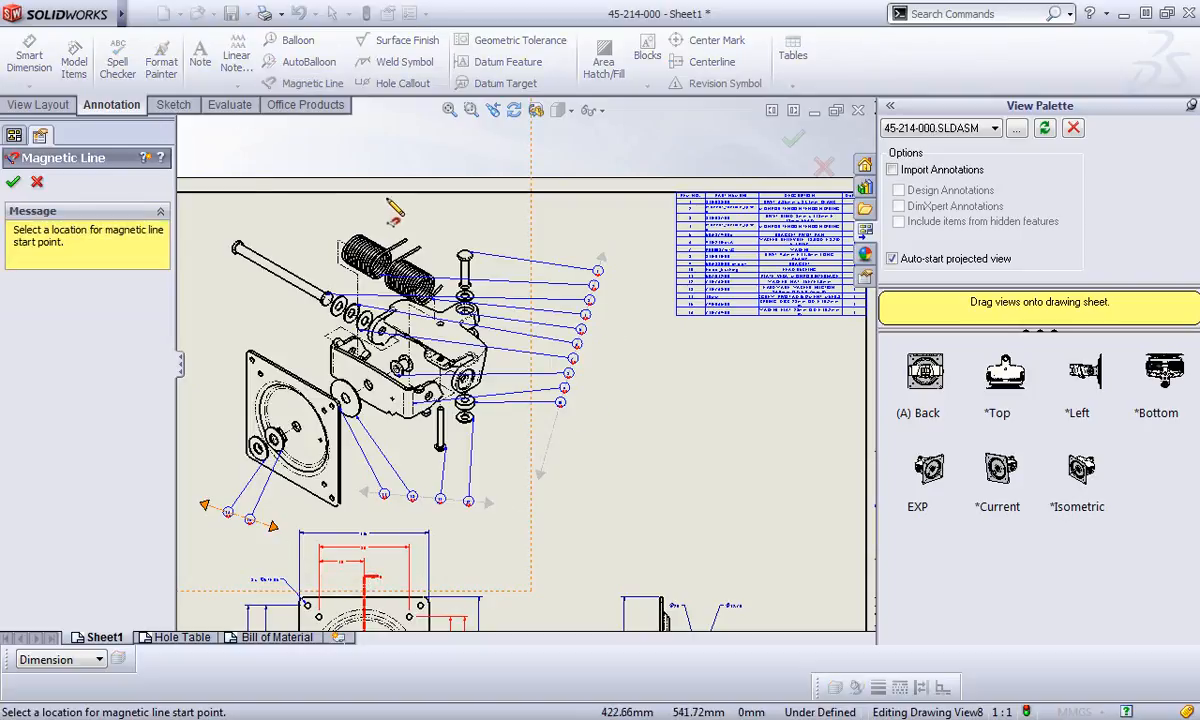
pyautogui.click(541, 226)
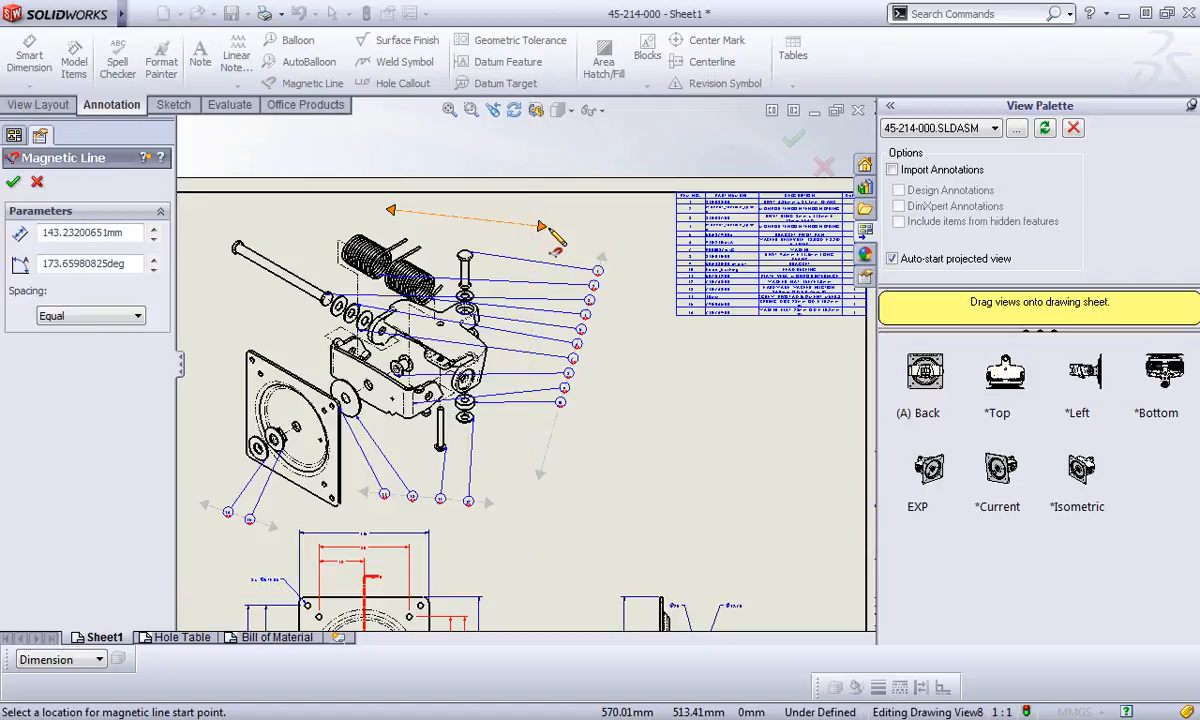
pyautogui.click(797, 147)
# Move the four uppermost column balloons onto the magnetic line above the springs and extend that line toward the long pin
pyautogui.moveTo(598, 270); pyautogui.dragTo(520, 277)
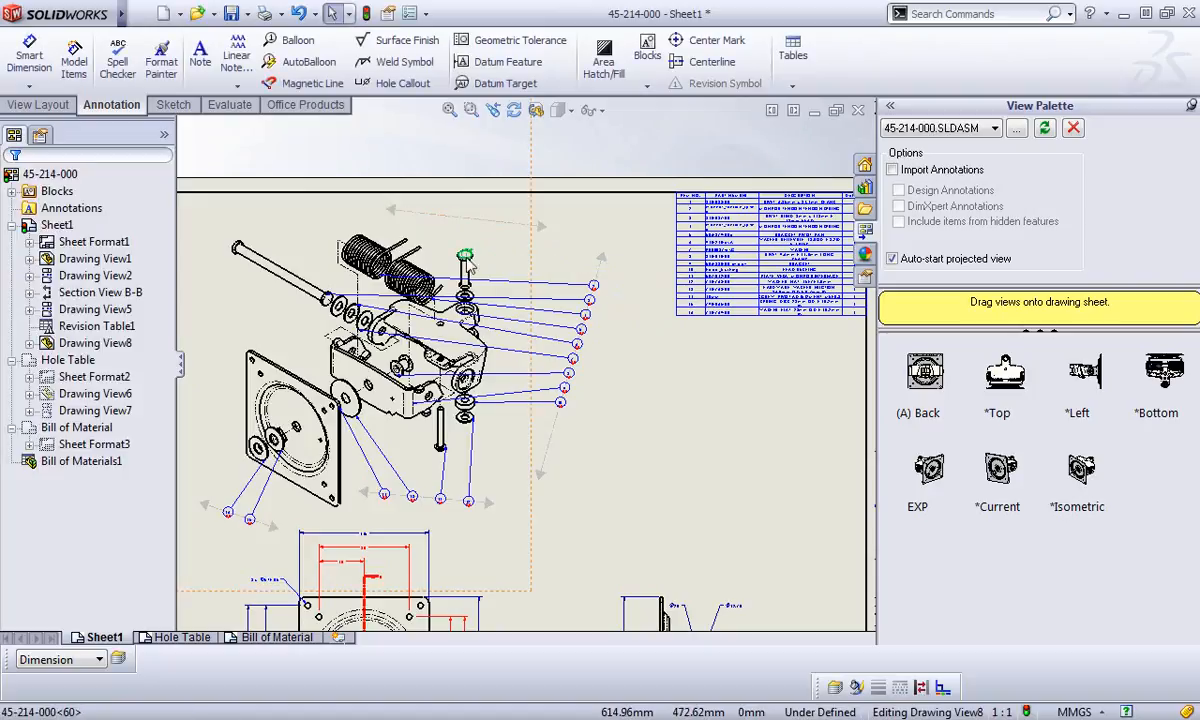
pyautogui.moveTo(593, 285); pyautogui.dragTo(420, 215)
pyautogui.moveTo(589, 300); pyautogui.dragTo(466, 219)
pyautogui.moveTo(578, 316); pyautogui.dragTo(508, 226)
pyautogui.moveTo(392, 211); pyautogui.dragTo(306, 210)
pyautogui.click(15, 182)
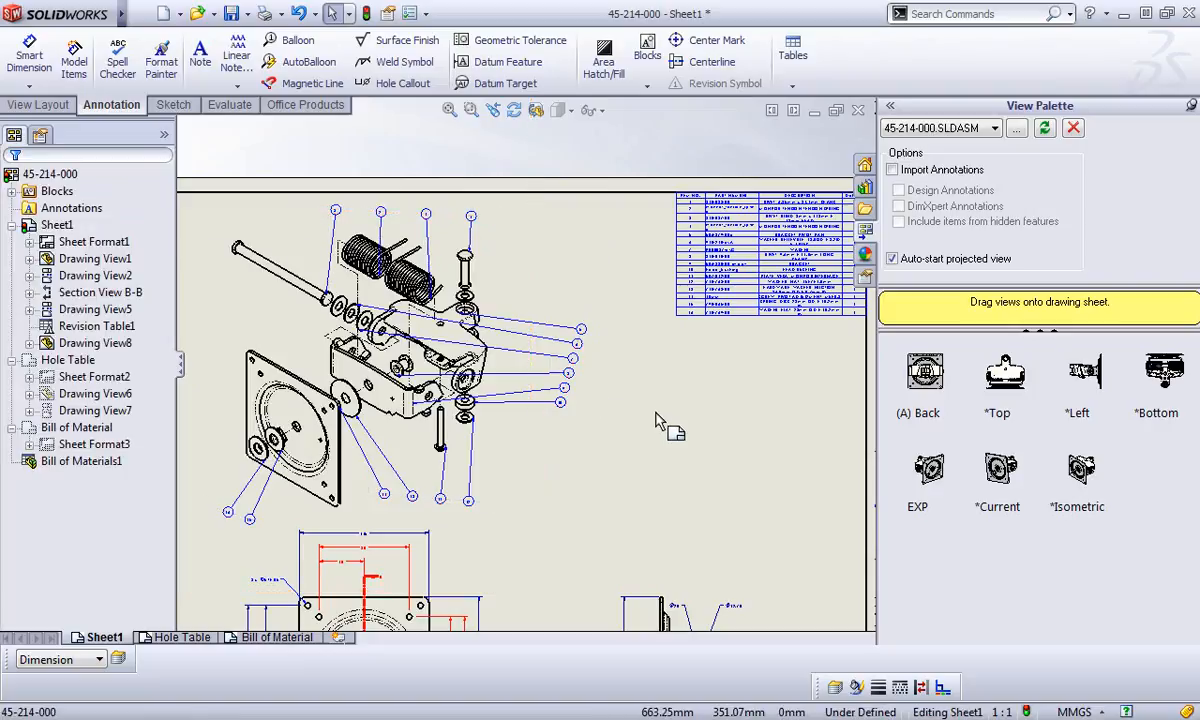
pyautogui.press('f')
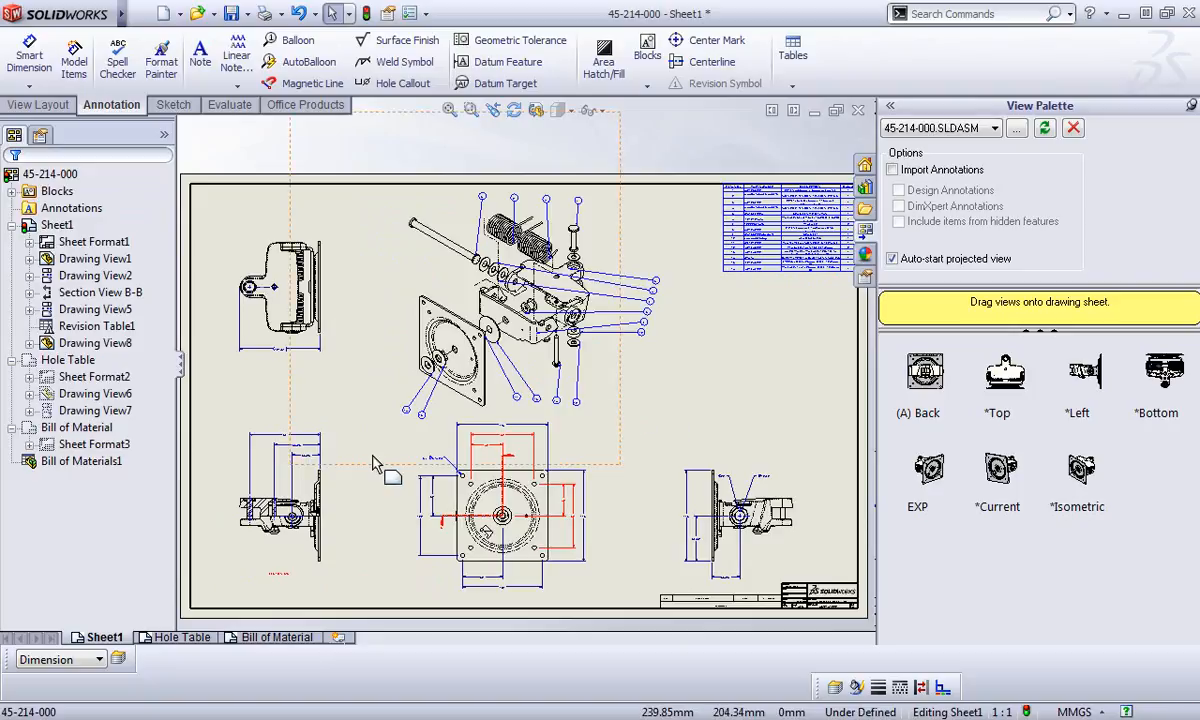
pyautogui.click(665, 365)
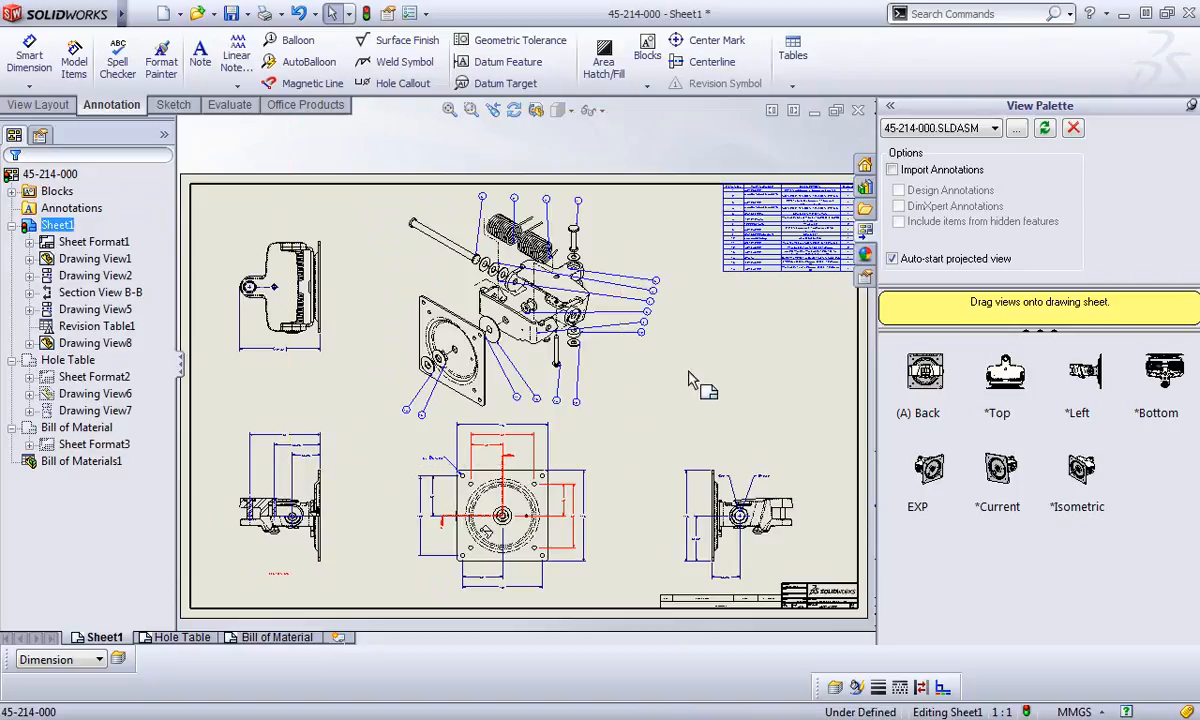
# On the Hole Table sheet, set the hole table to show ANSI inch letter and number drill sizes
pyautogui.click(180, 637)
pyautogui.press('f')
pyautogui.scroll(-2, 822, 200)
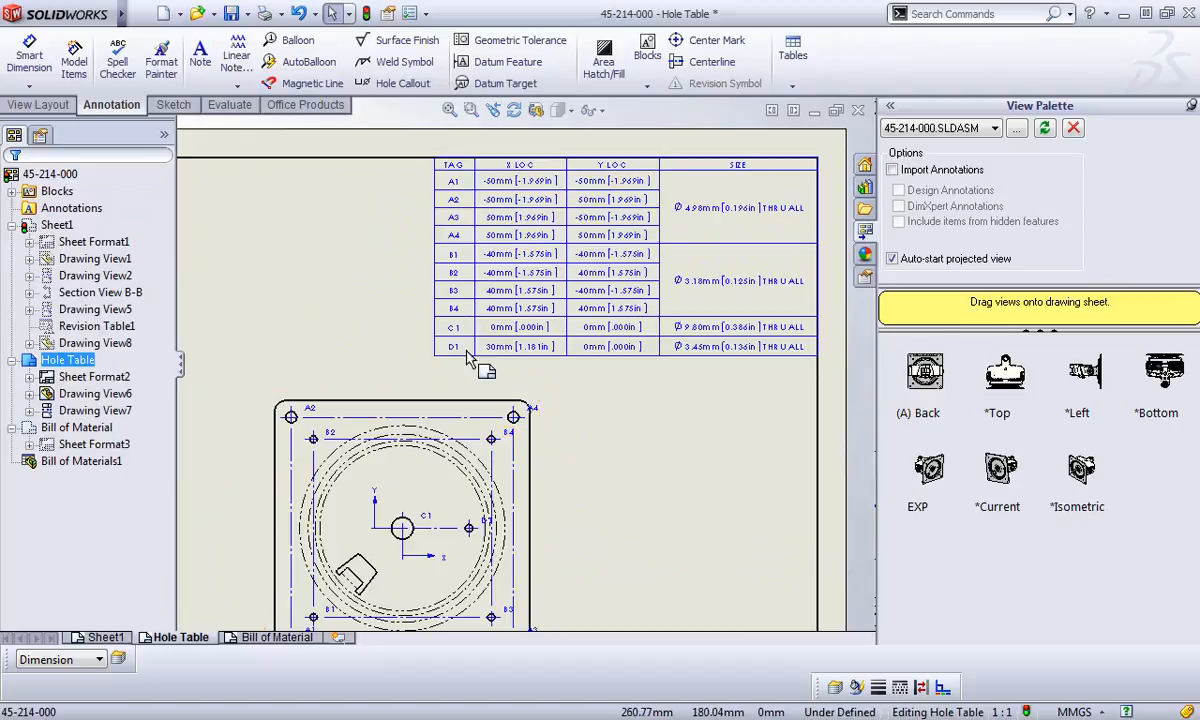
pyautogui.click(424, 147)
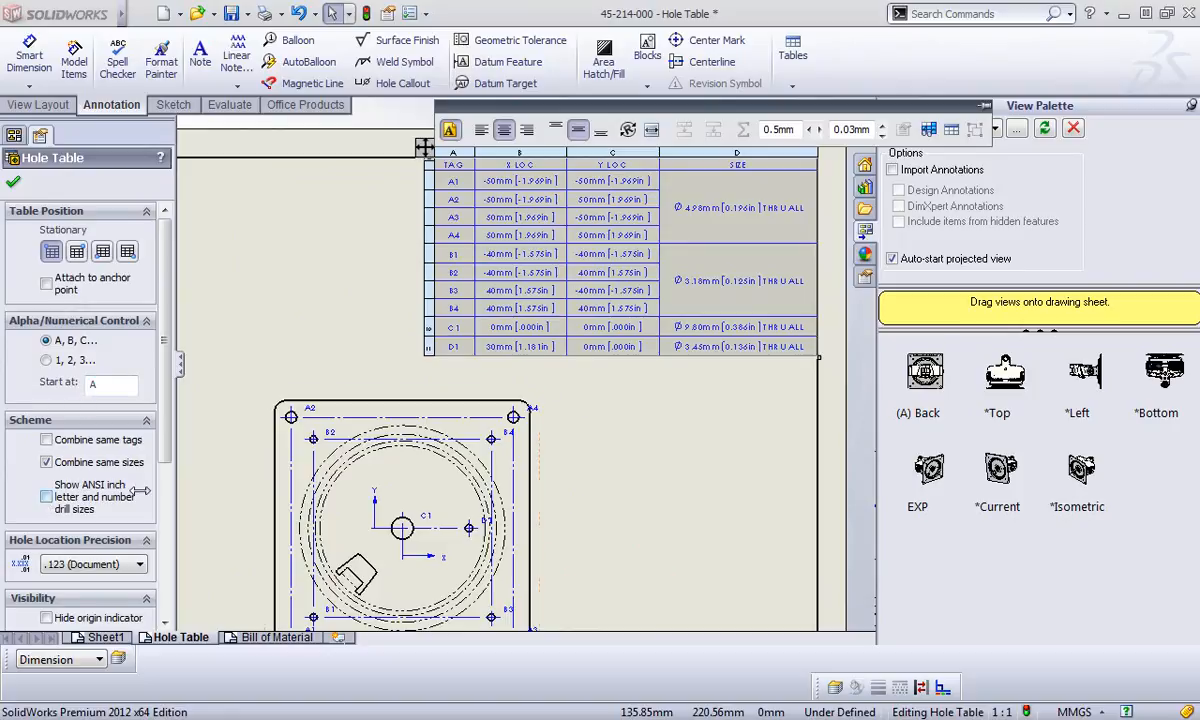
pyautogui.scroll(1, 592, 453)
pyautogui.scroll(-2, 347, 413)
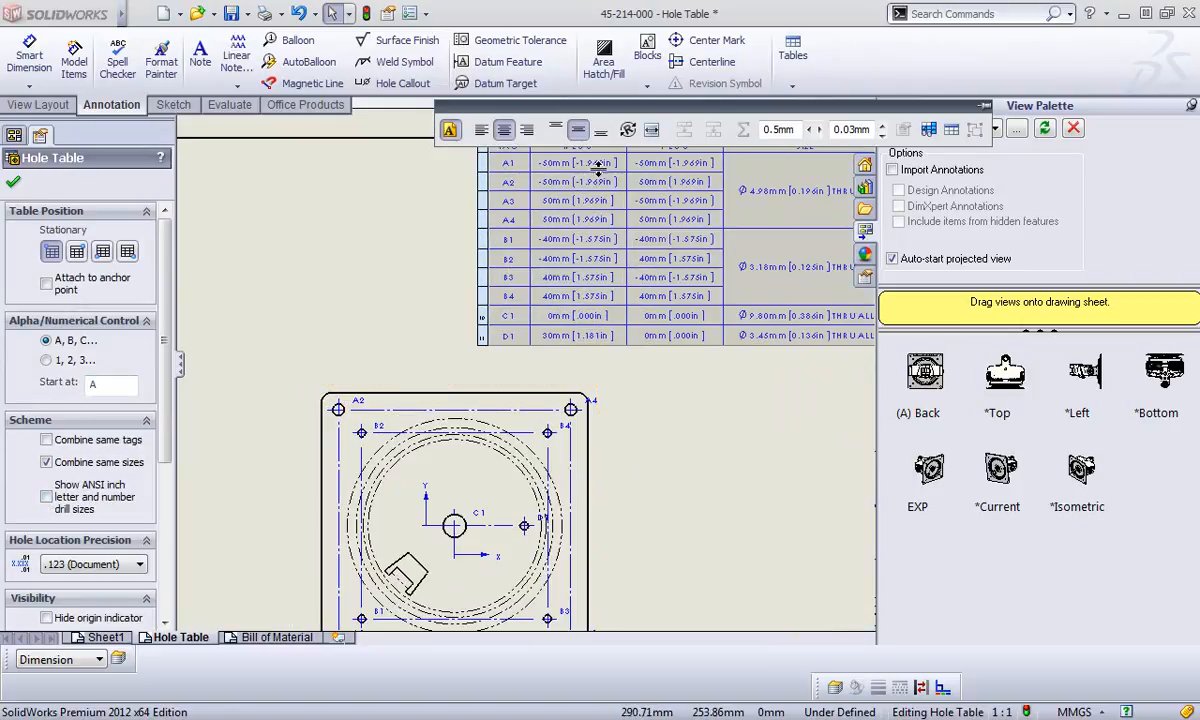
pyautogui.click(46, 497)
pyautogui.scroll(1, 683, 441)
pyautogui.scroll(-1, 787, 293)
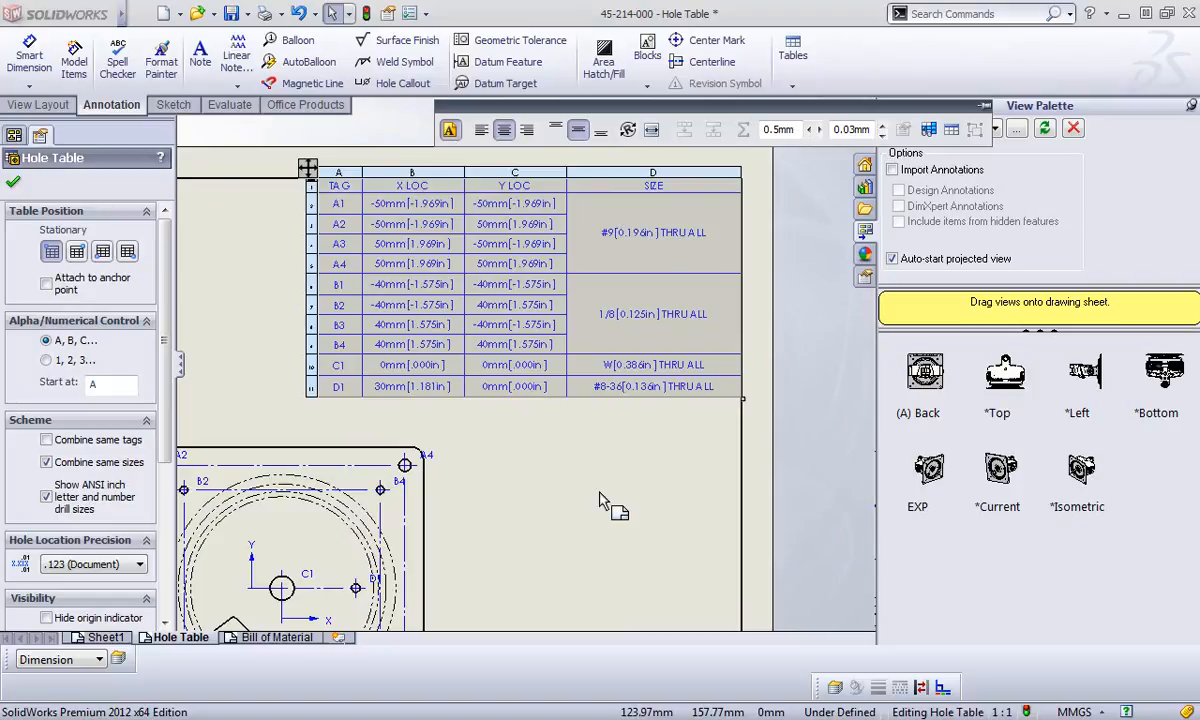
pyautogui.click(13, 182)
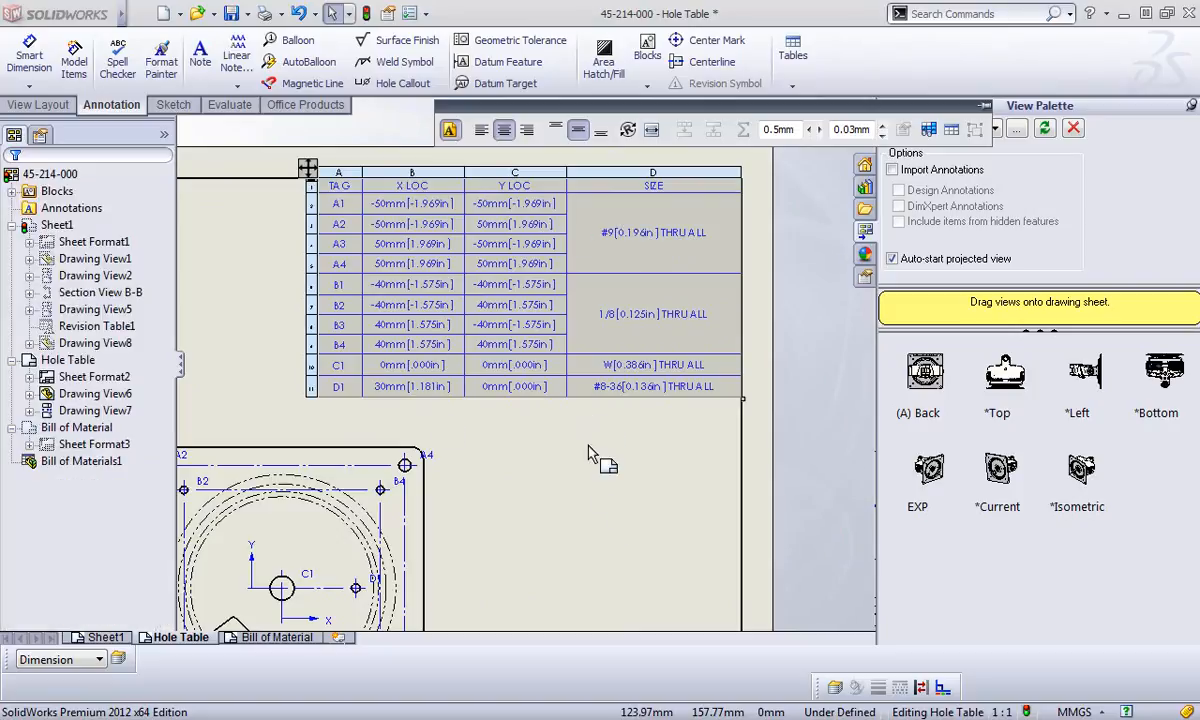
# Start opening a file and browse to the 18 - Sheet Metal folder within 2012 Demos
pyautogui.press('f')
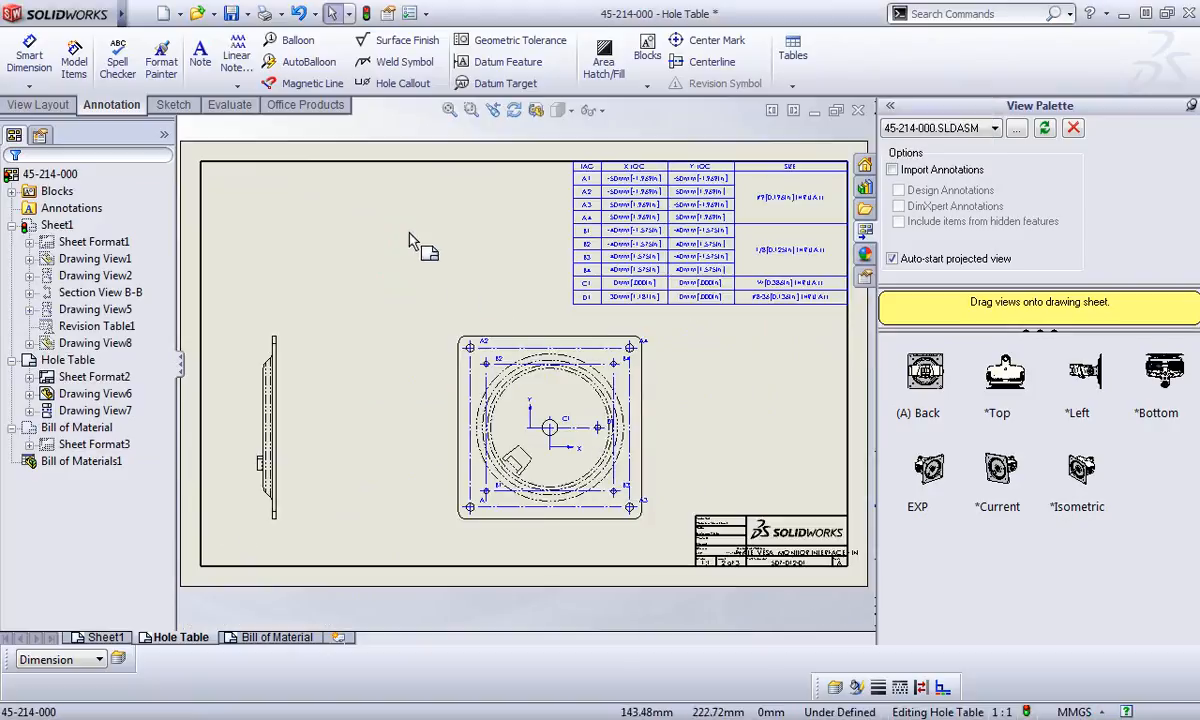
pyautogui.click(450, 282)
pyautogui.click(141, 14)
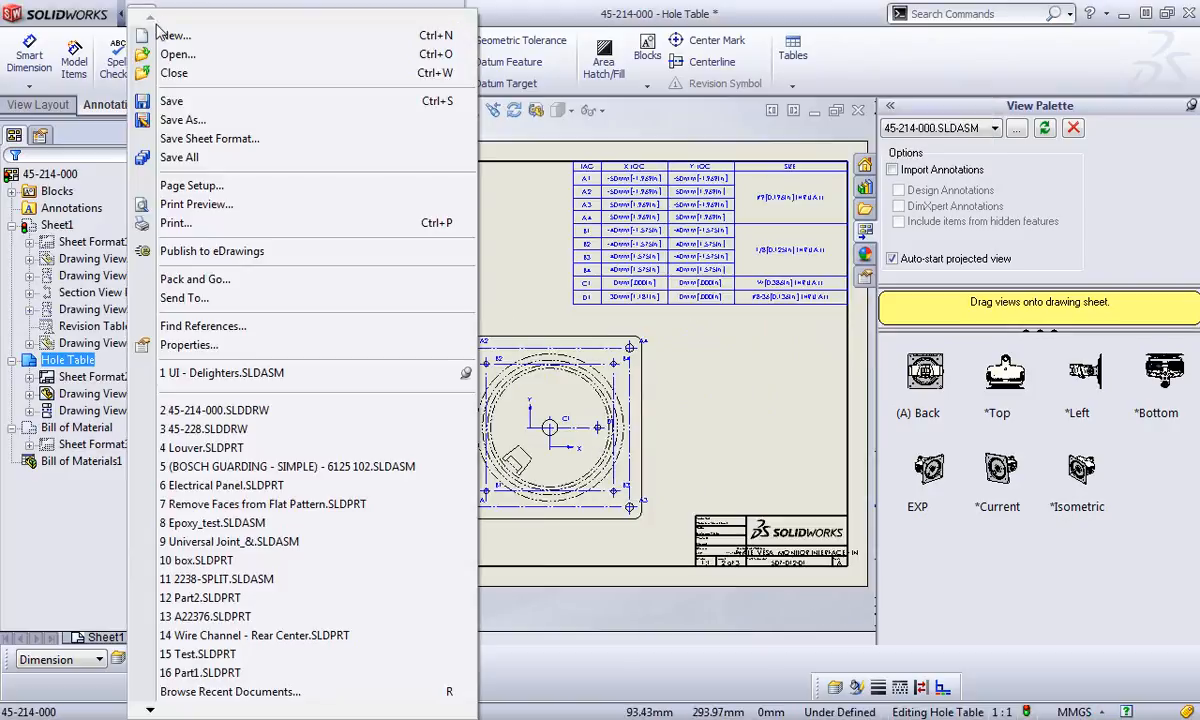
pyautogui.click(148, 16)
pyautogui.click(138, 14)
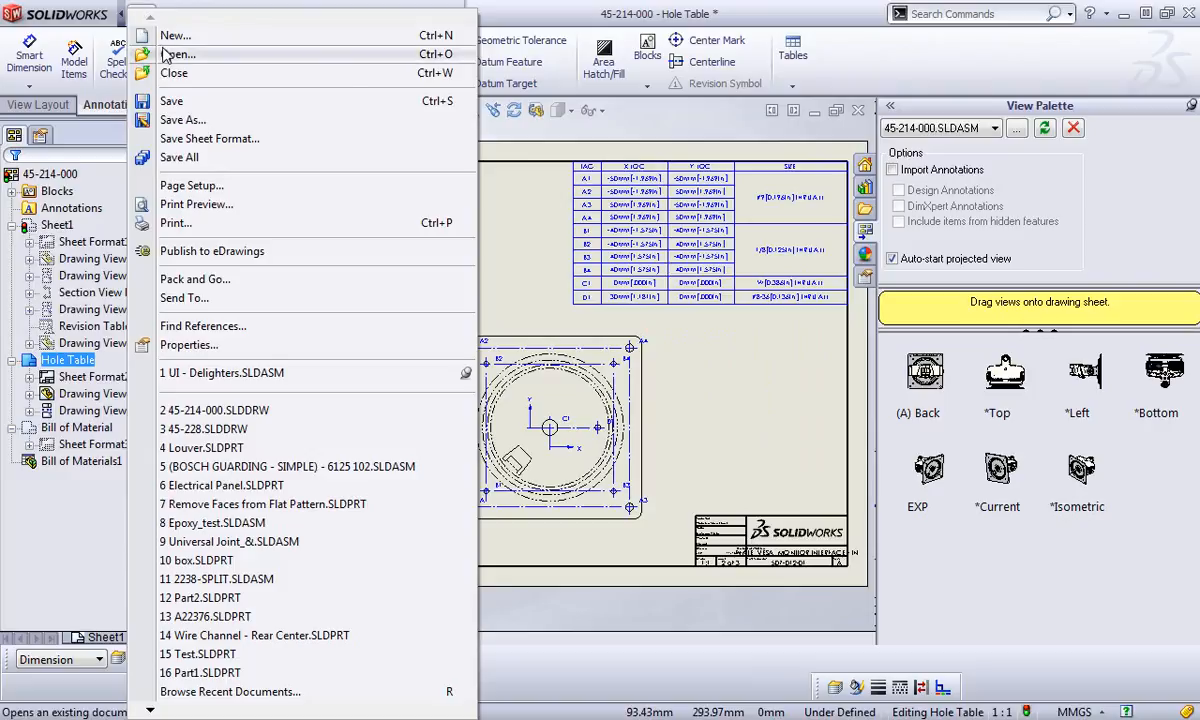
pyautogui.click(166, 54)
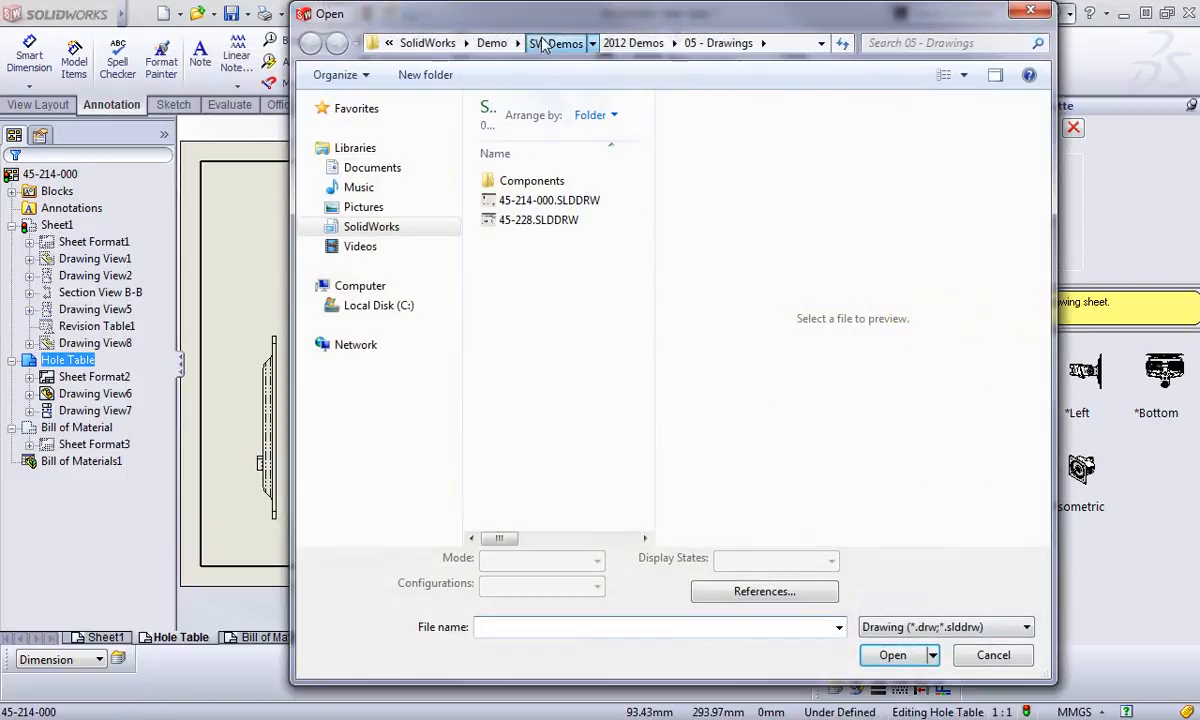
pyautogui.click(540, 45)
pyautogui.doubleClick(538, 278)
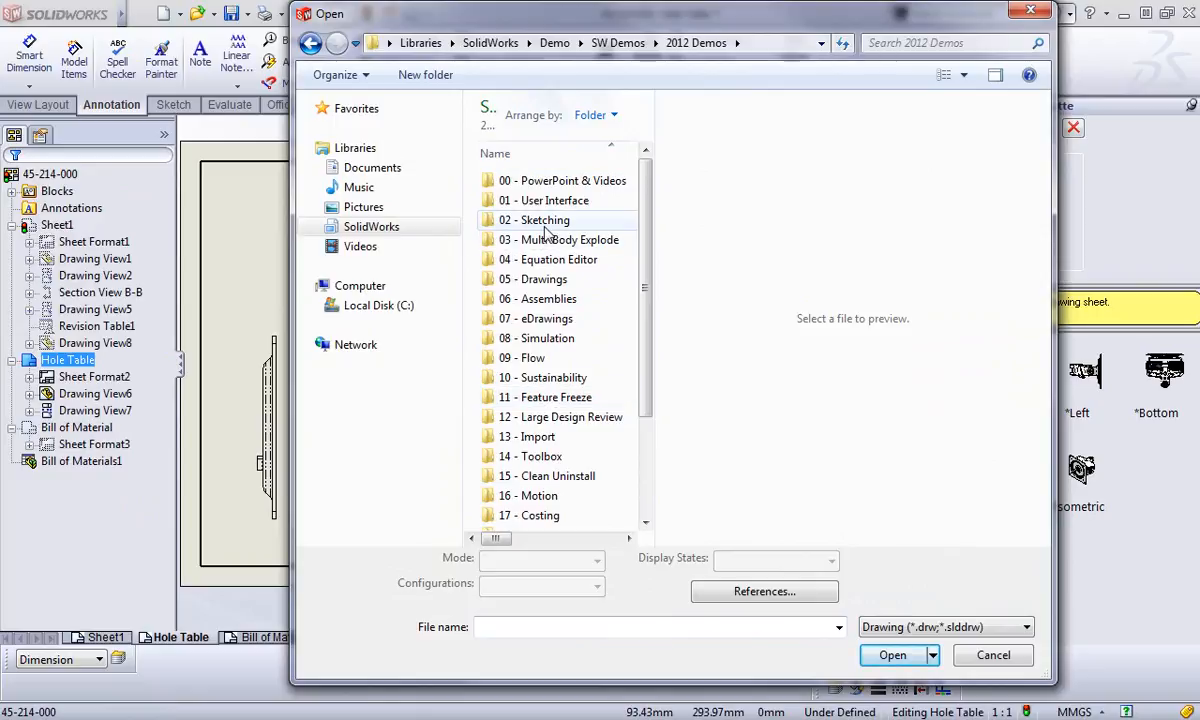
pyautogui.scroll(-3, 563, 483)
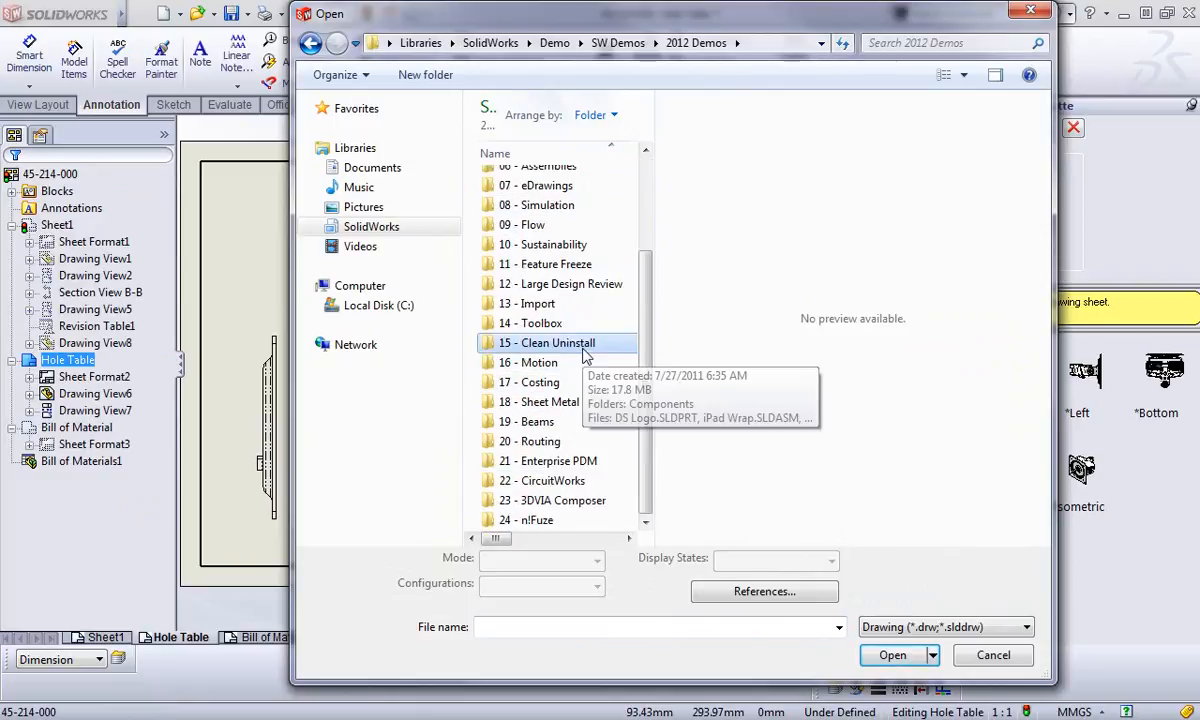
pyautogui.doubleClick(555, 404)
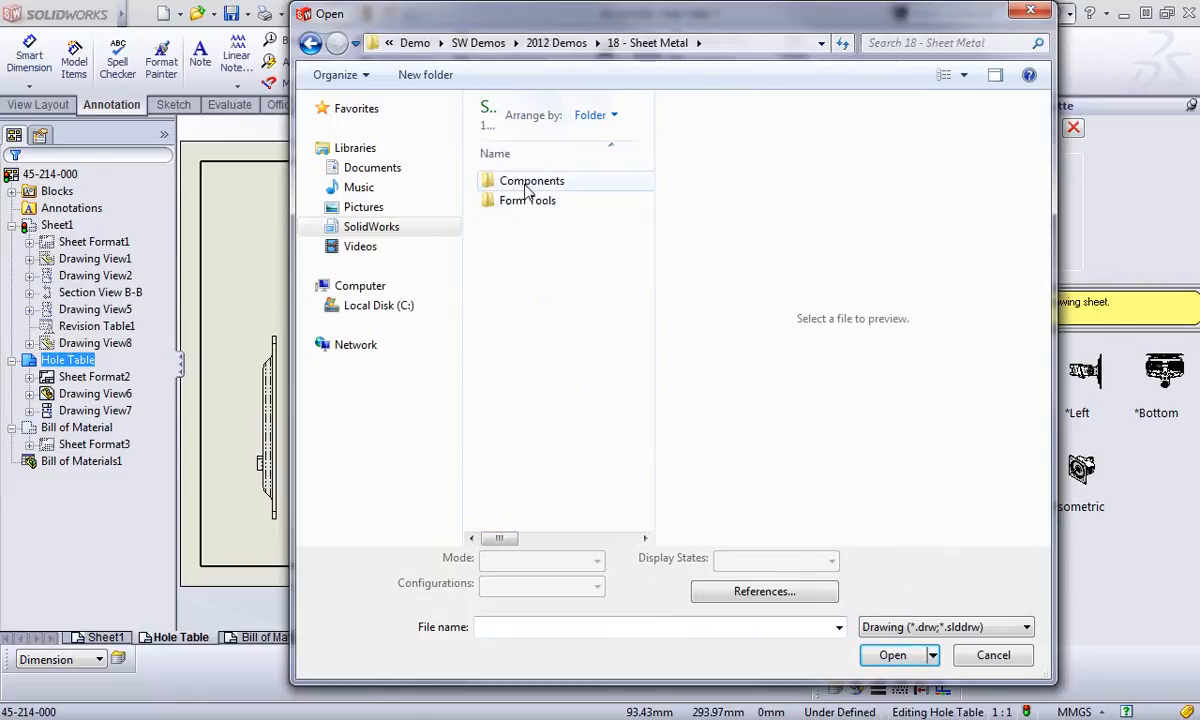
# Show all file types and open Electrical Panel.SLDPRT
pyautogui.click(938, 630)
pyautogui.click(872, 568)
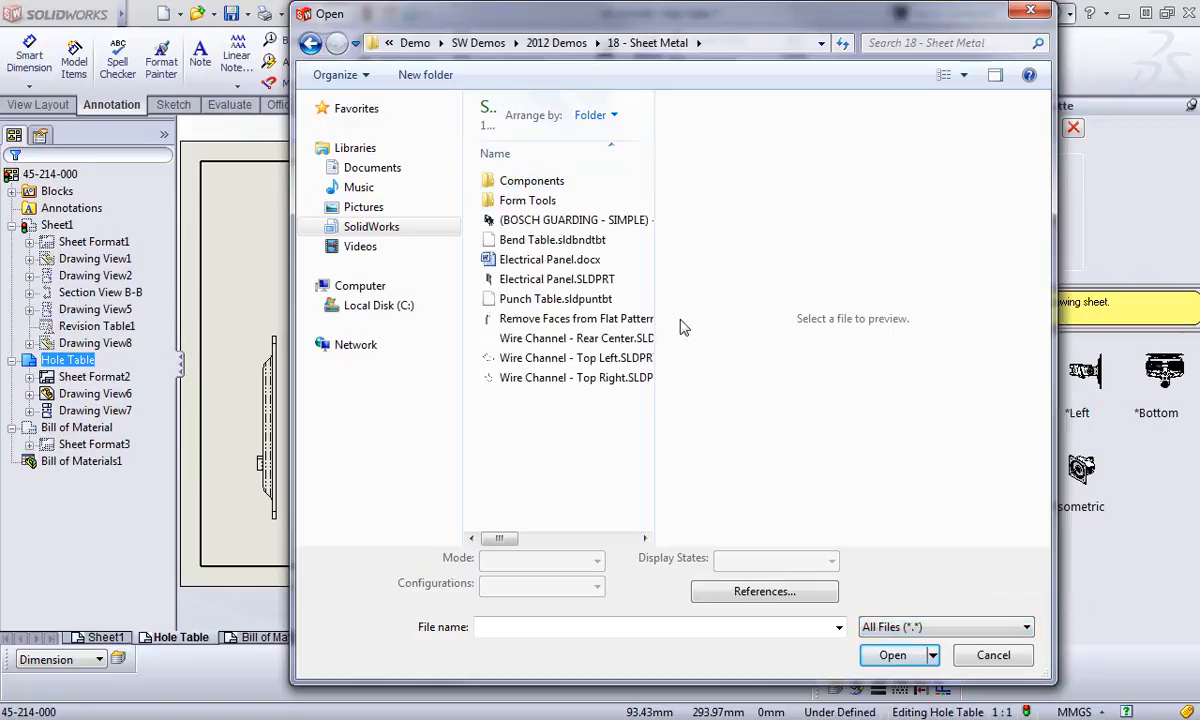
pyautogui.click(556, 279)
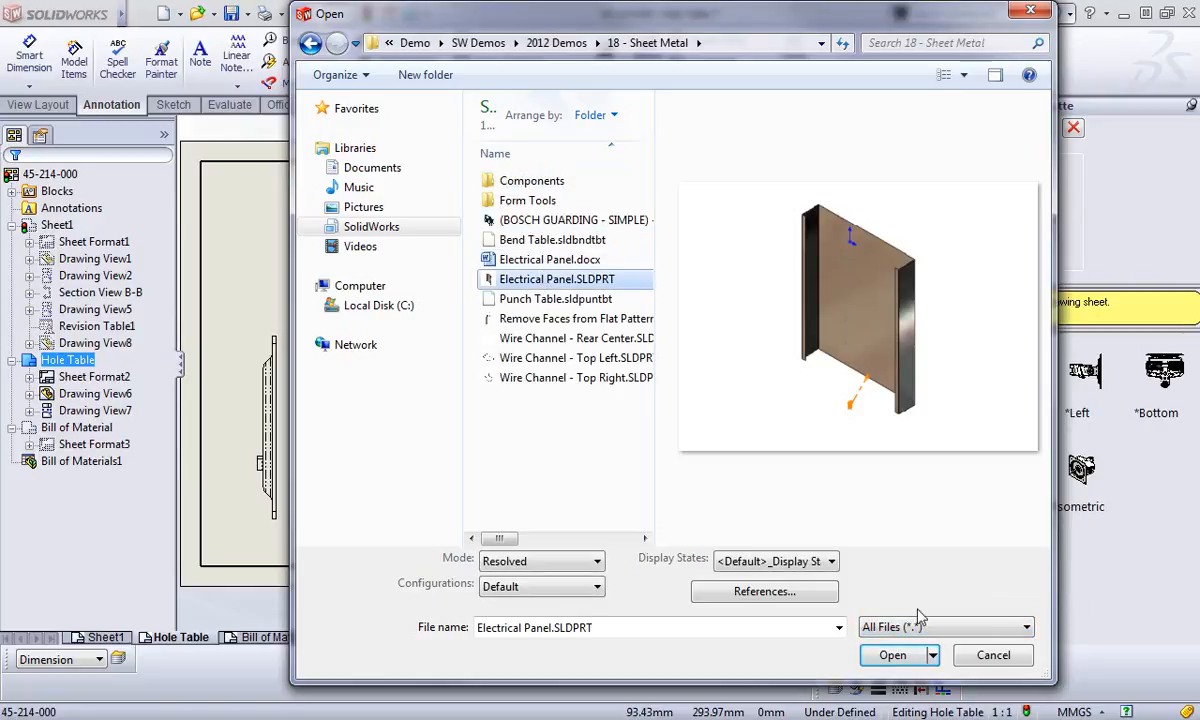
pyautogui.click(893, 655)
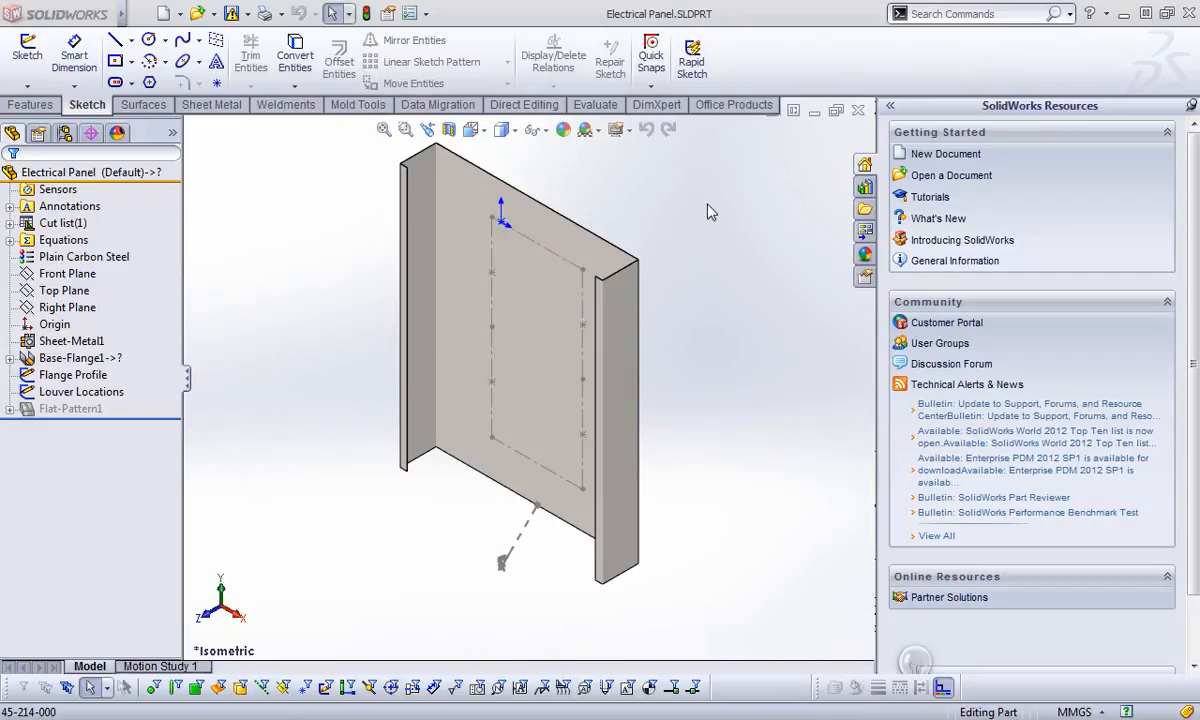
# Insert the Louver form tool from the Form Tools design library onto the panel's large inner face near its upper corner
pyautogui.click(865, 187)
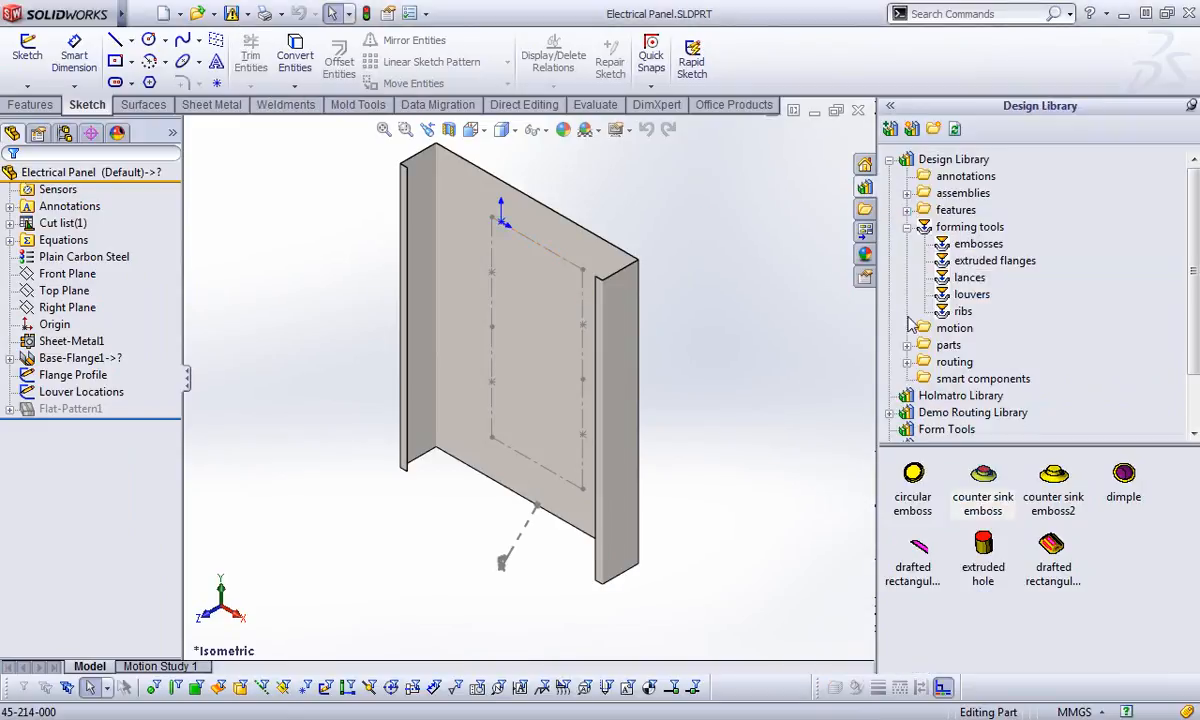
pyautogui.click(907, 228)
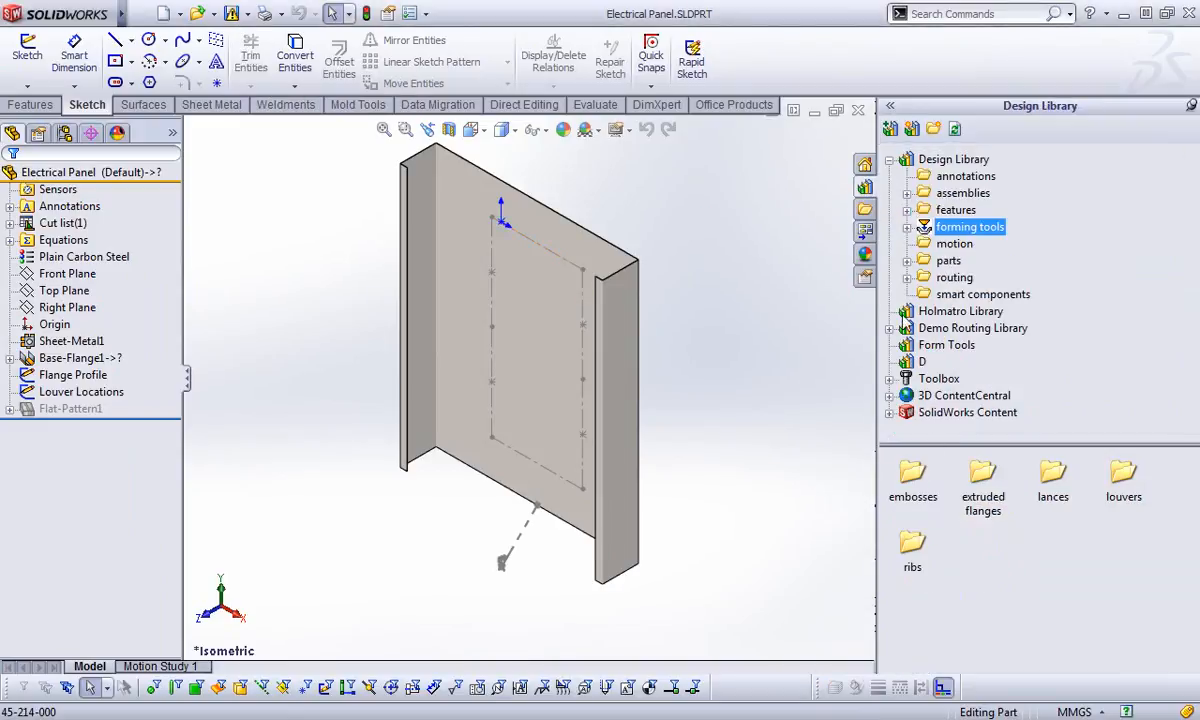
pyautogui.click(940, 346)
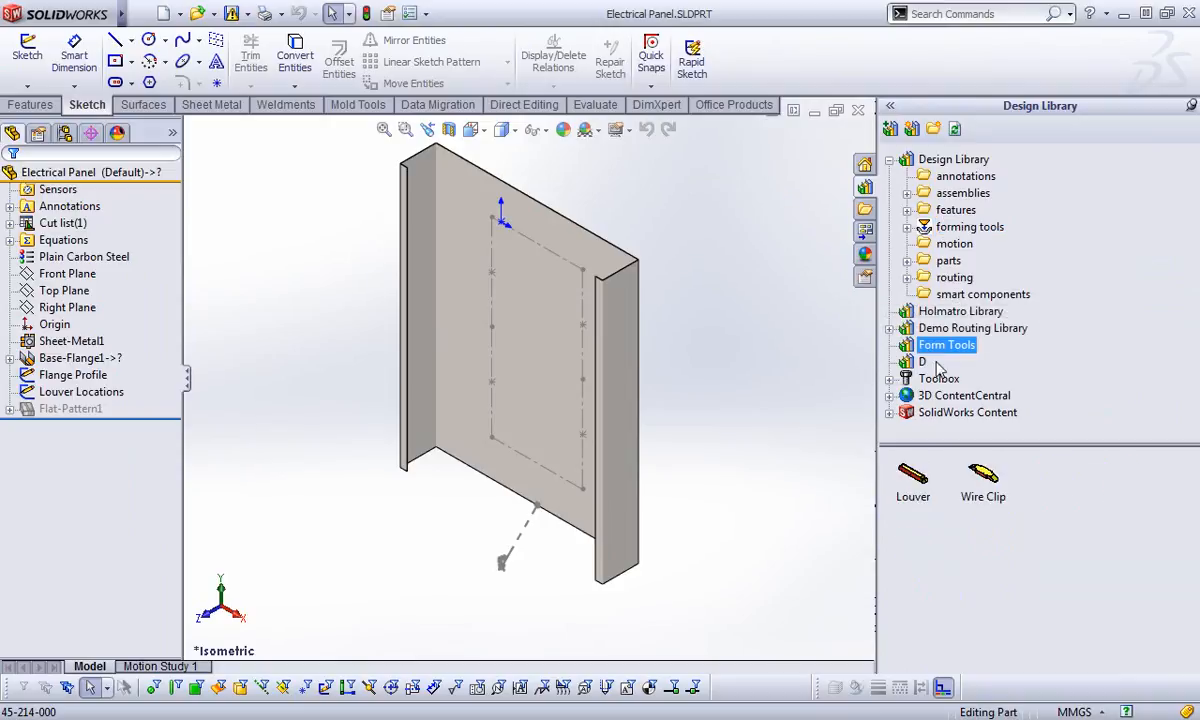
pyautogui.moveTo(917, 484)
pyautogui.mouseDown()
pyautogui.moveTo(493, 218)
pyautogui.moveTo(495, 232)
pyautogui.mouseUp()
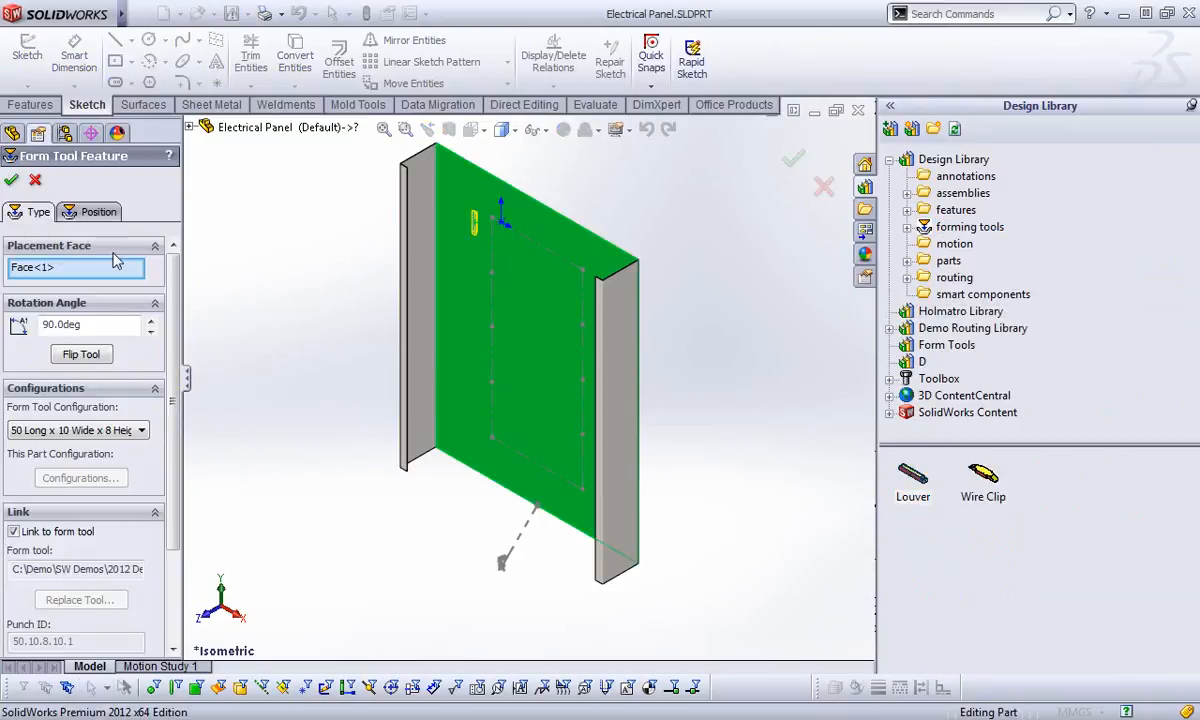
# Place six louver instances at the four corners and the two vertical-side midpoints of the Louver Locations rectangle
pyautogui.click(492, 217)
pyautogui.click(583, 268)
pyautogui.click(491, 326)
pyautogui.click(582, 378)
pyautogui.click(491, 438)
pyautogui.click(582, 488)
# Stop placing points and remove the extra louver instance at the original drop position
pyautogui.rightClick(594, 205)
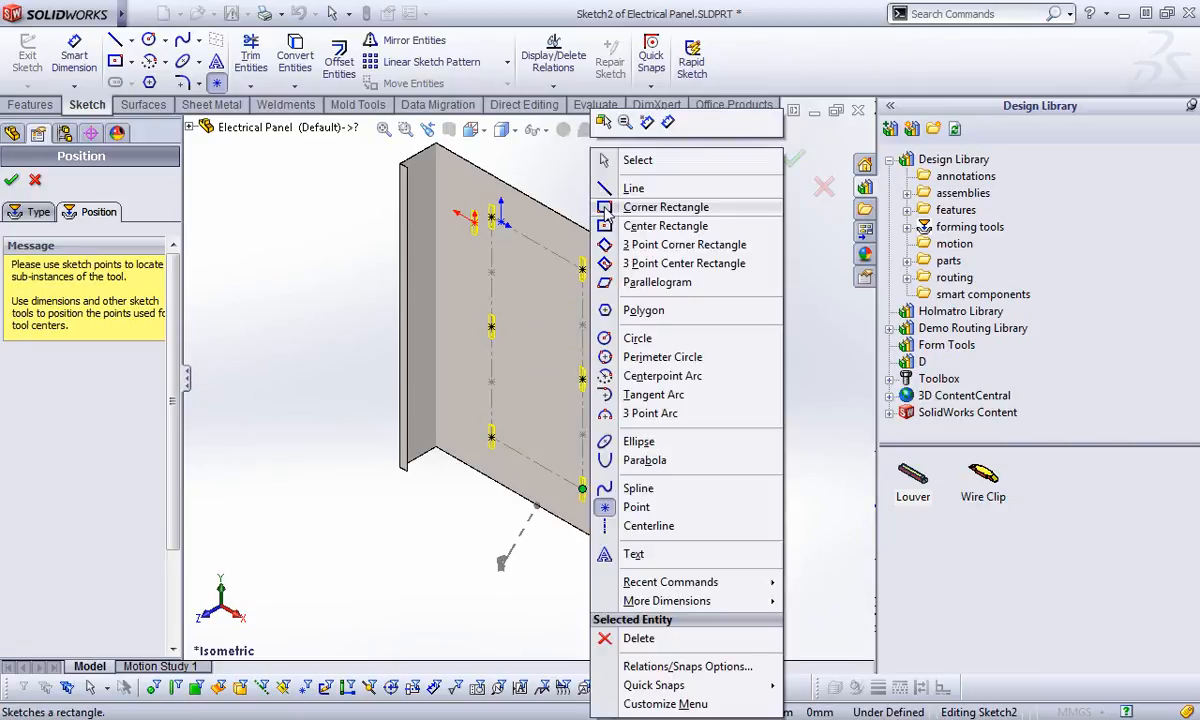
pyautogui.click(603, 160)
pyautogui.click(476, 221)
pyautogui.press('Escape')
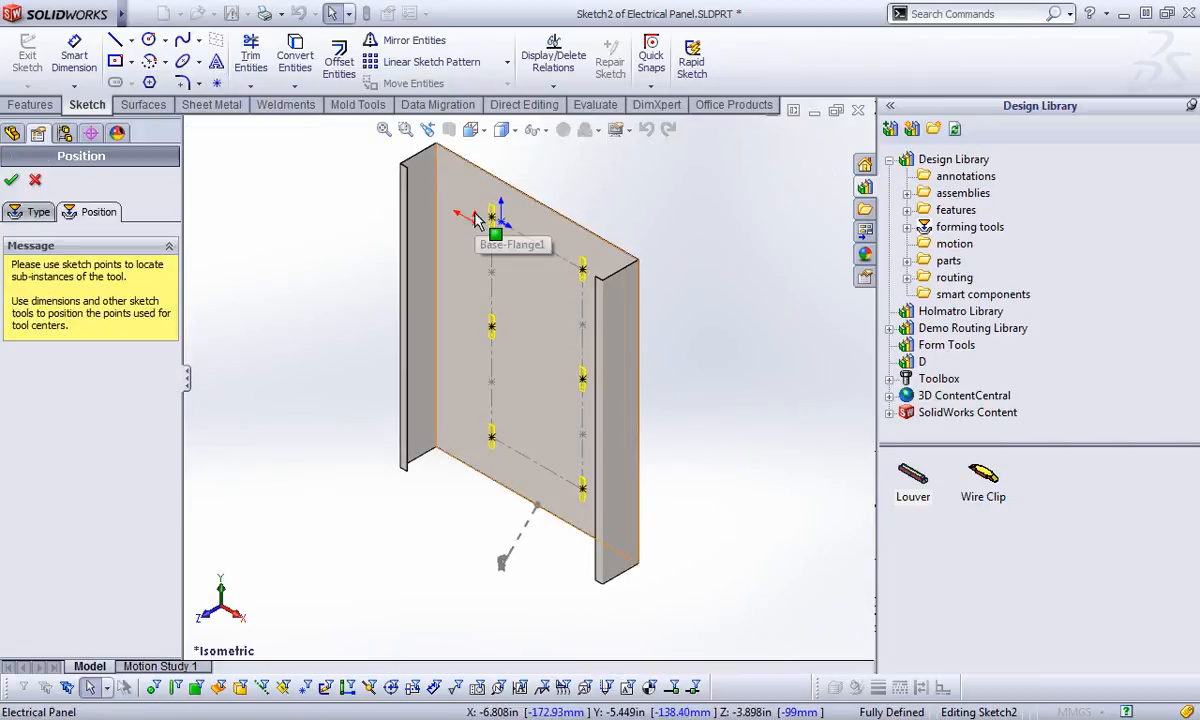
# Set the louvers' rotation angle to 0 degrees, choose the 75 Long x 30 Wide configuration, and finish the form tool feature
pyautogui.click(36, 214)
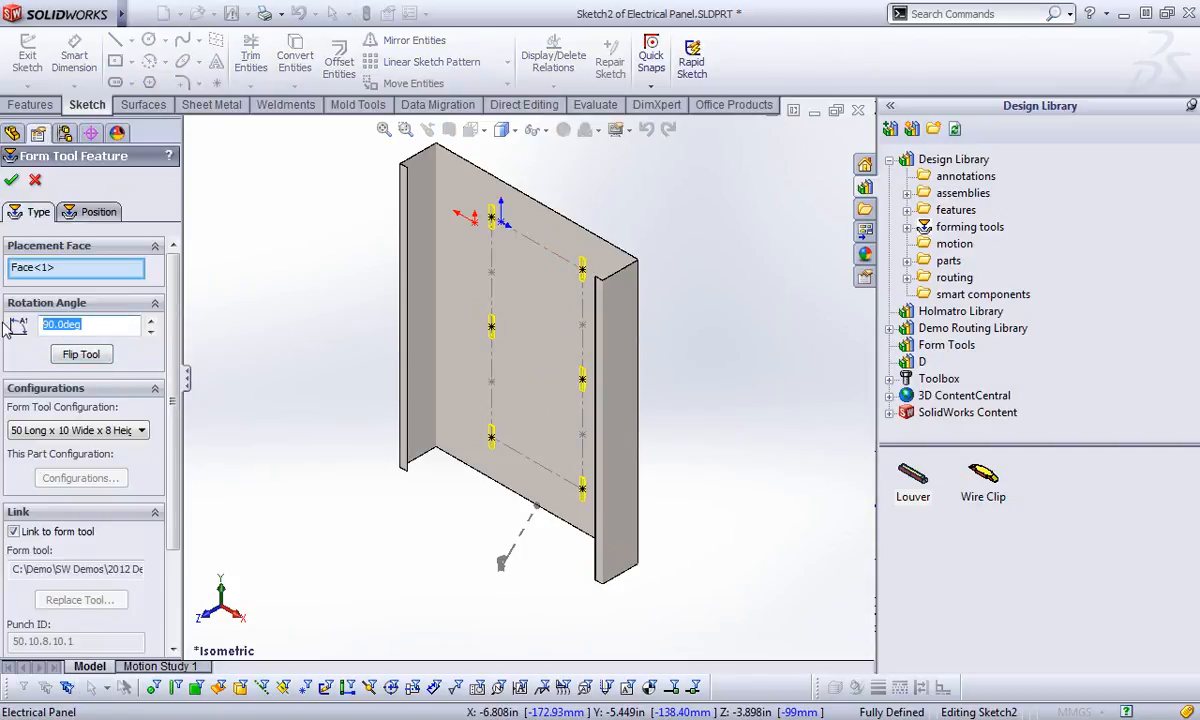
pyautogui.write('0')
pyautogui.press('Return')
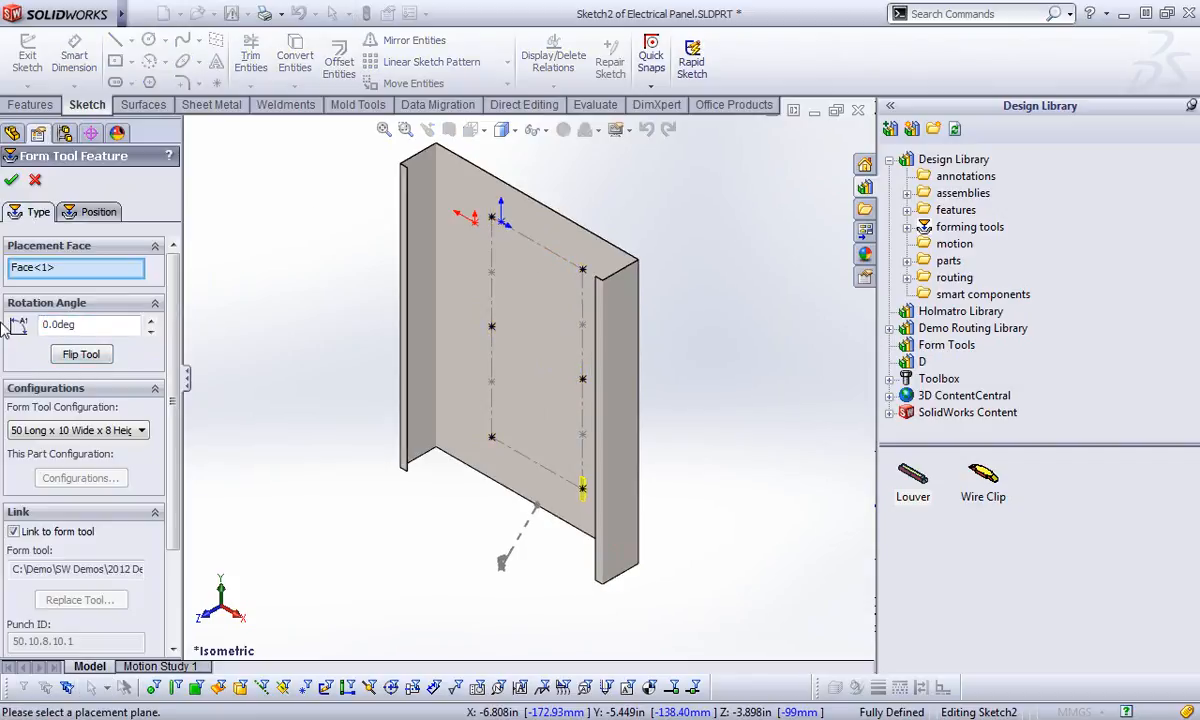
pyautogui.click(43, 432)
pyautogui.click(60, 470)
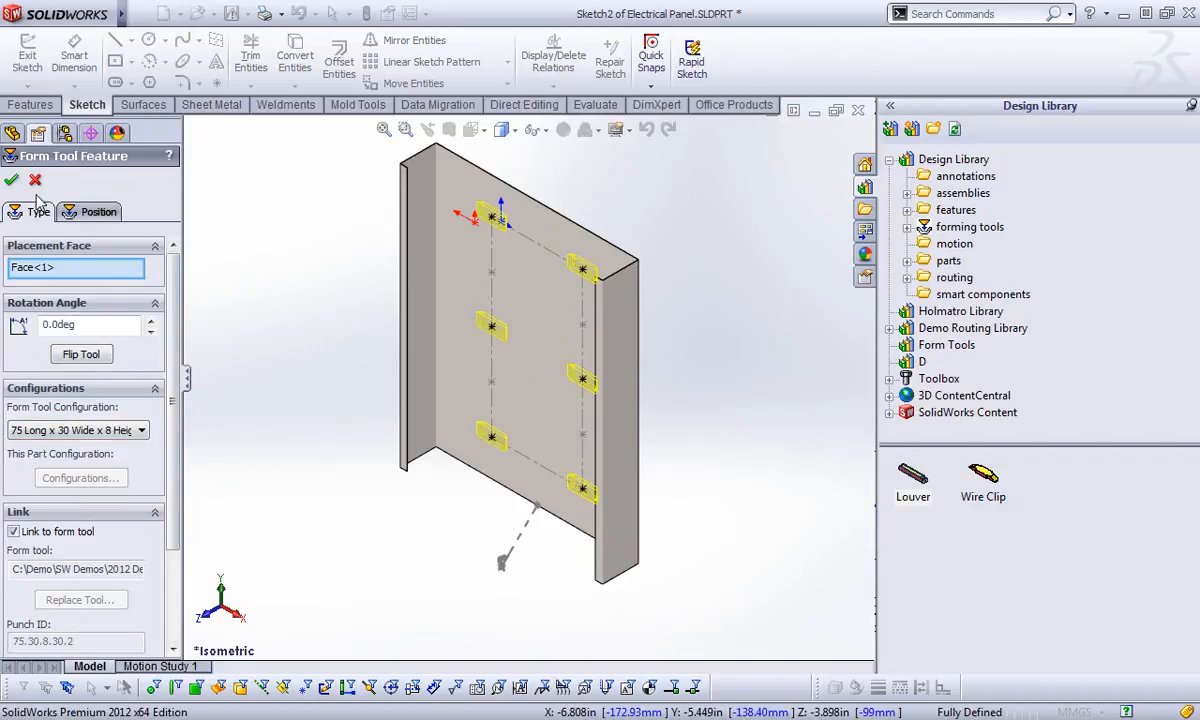
pyautogui.press('Return')
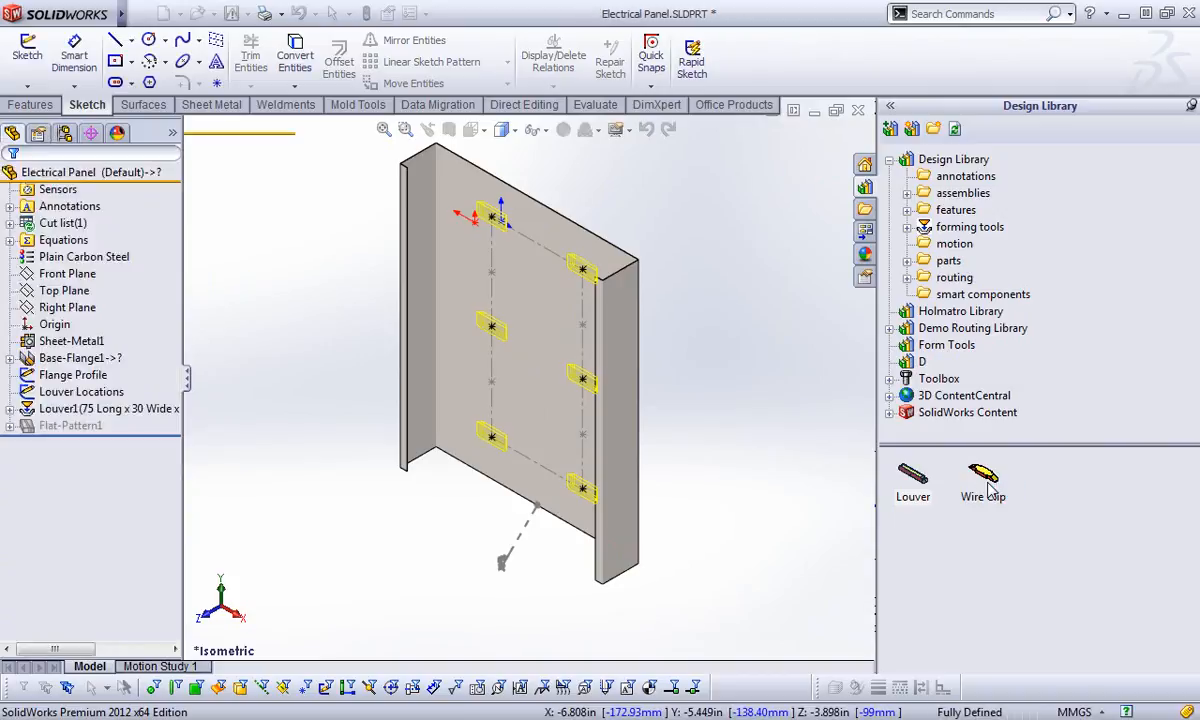
# Insert the Wire Clip form tool on the same face, with four instances on the layout points midway between the louvers
pyautogui.moveTo(985, 476); pyautogui.dragTo(494, 277)
pyautogui.click(97, 211)
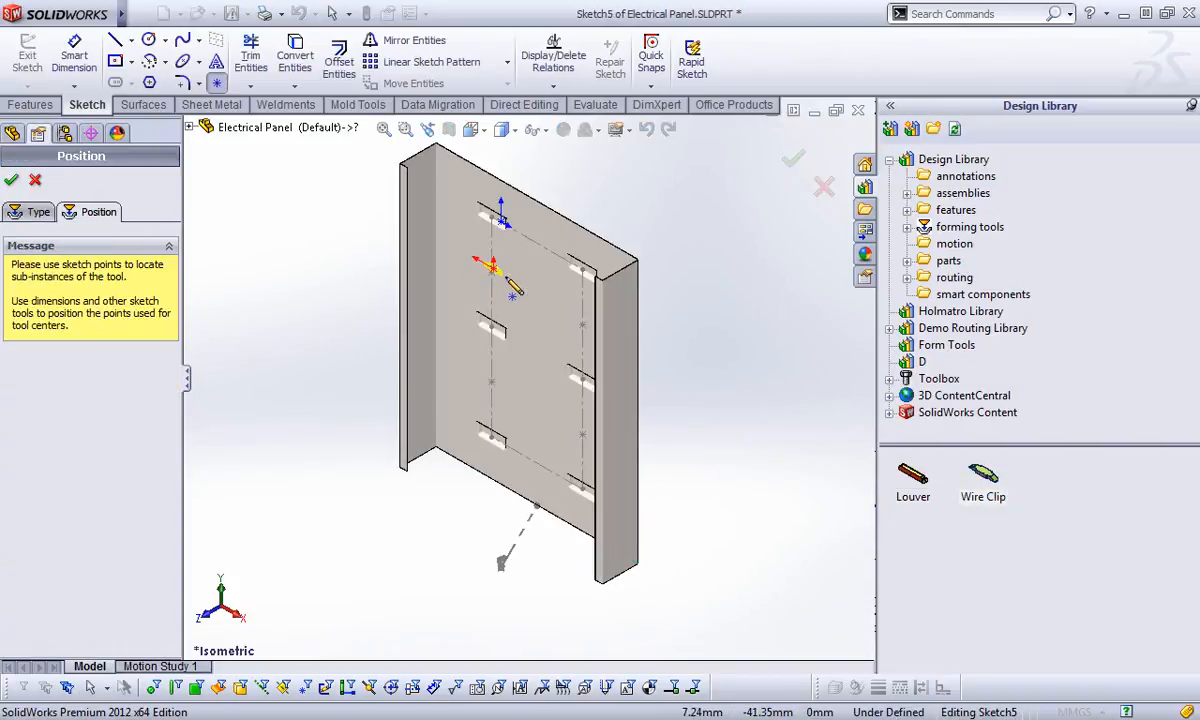
pyautogui.click(583, 325)
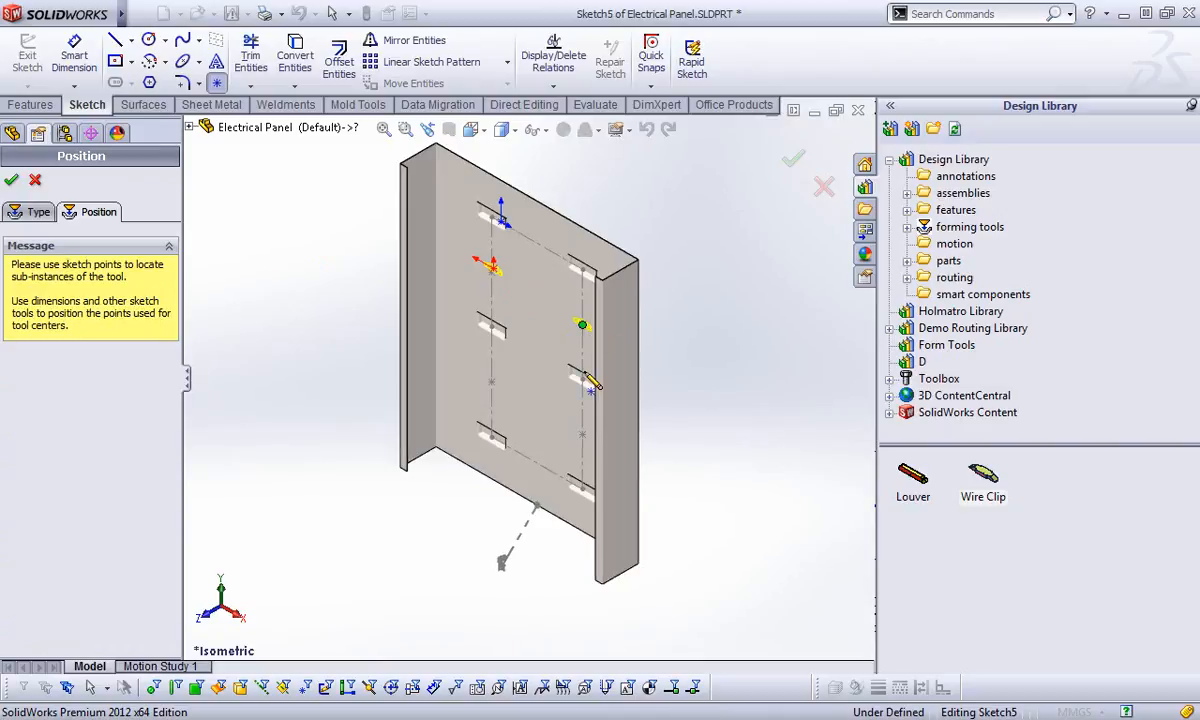
pyautogui.click(582, 434)
pyautogui.click(491, 383)
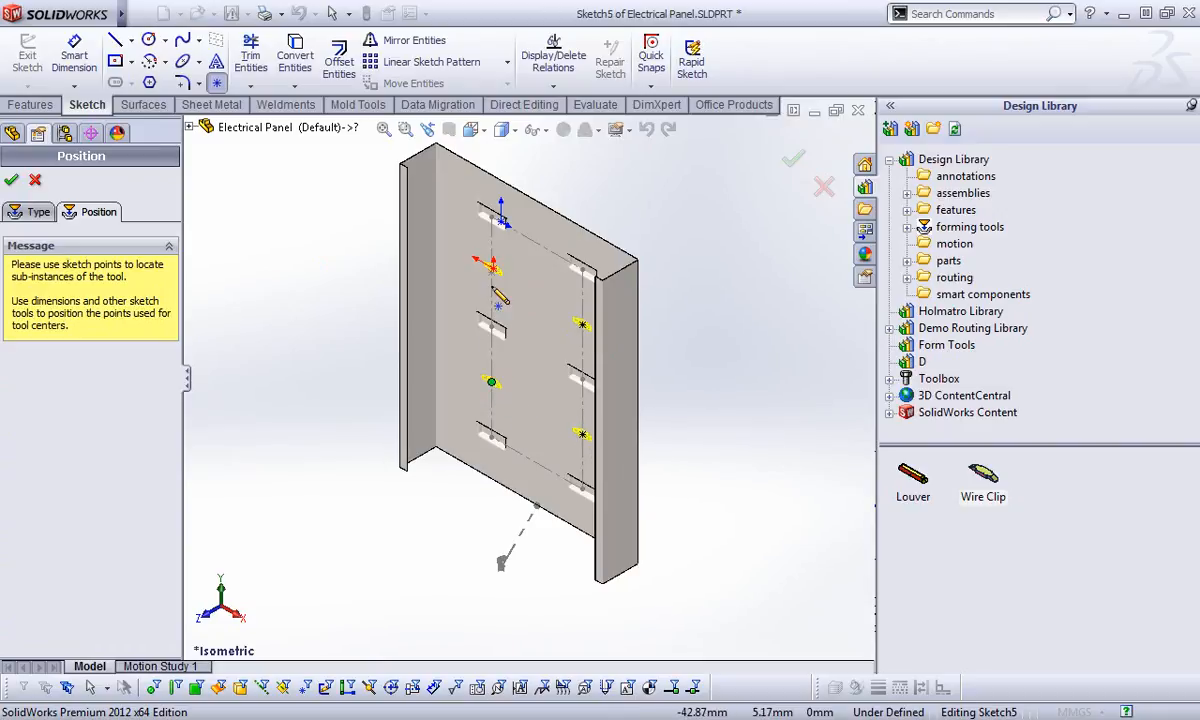
pyautogui.click(491, 279)
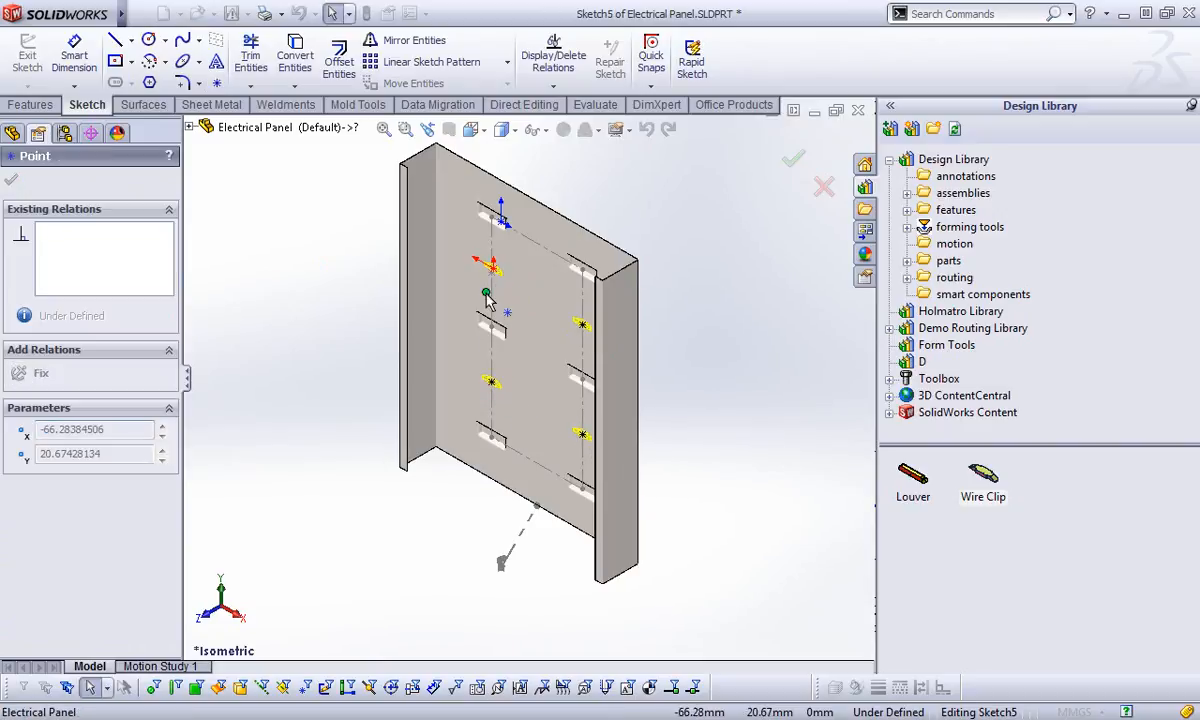
pyautogui.click(494, 281)
pyautogui.click(798, 159)
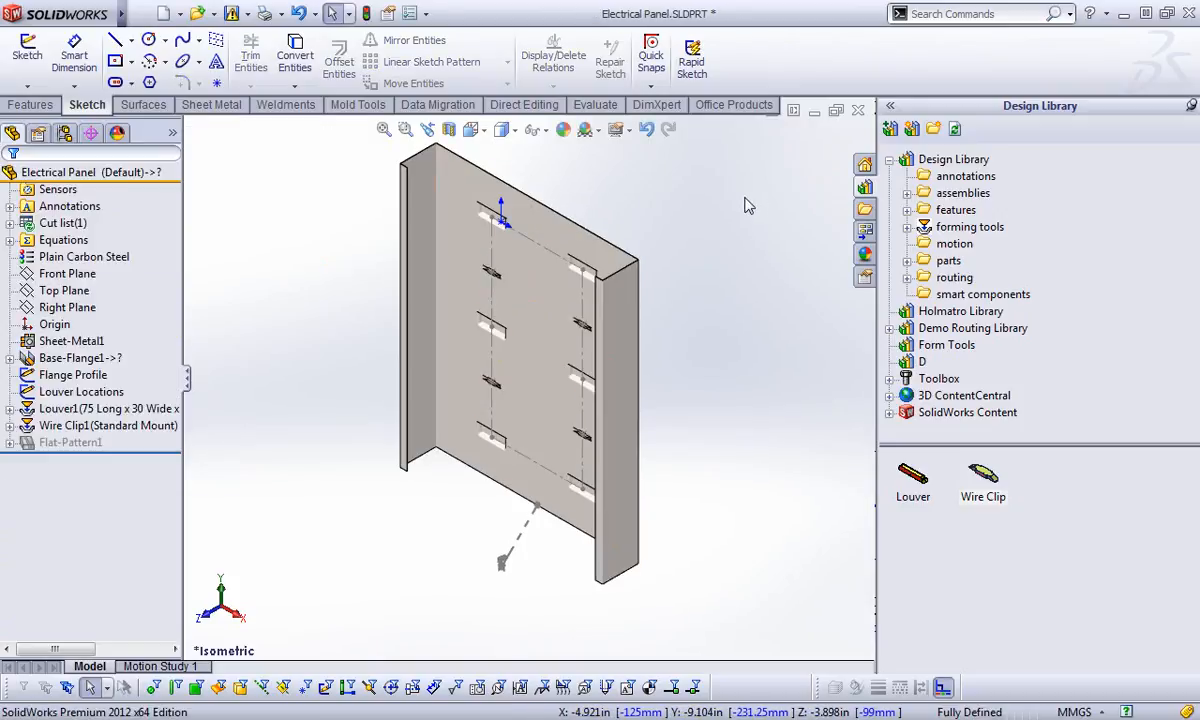
# Make a drawing from the part and place only its flat pattern view in the sheet's upper-left area
pyautogui.click(140, 14)
pyautogui.click(170, 78)
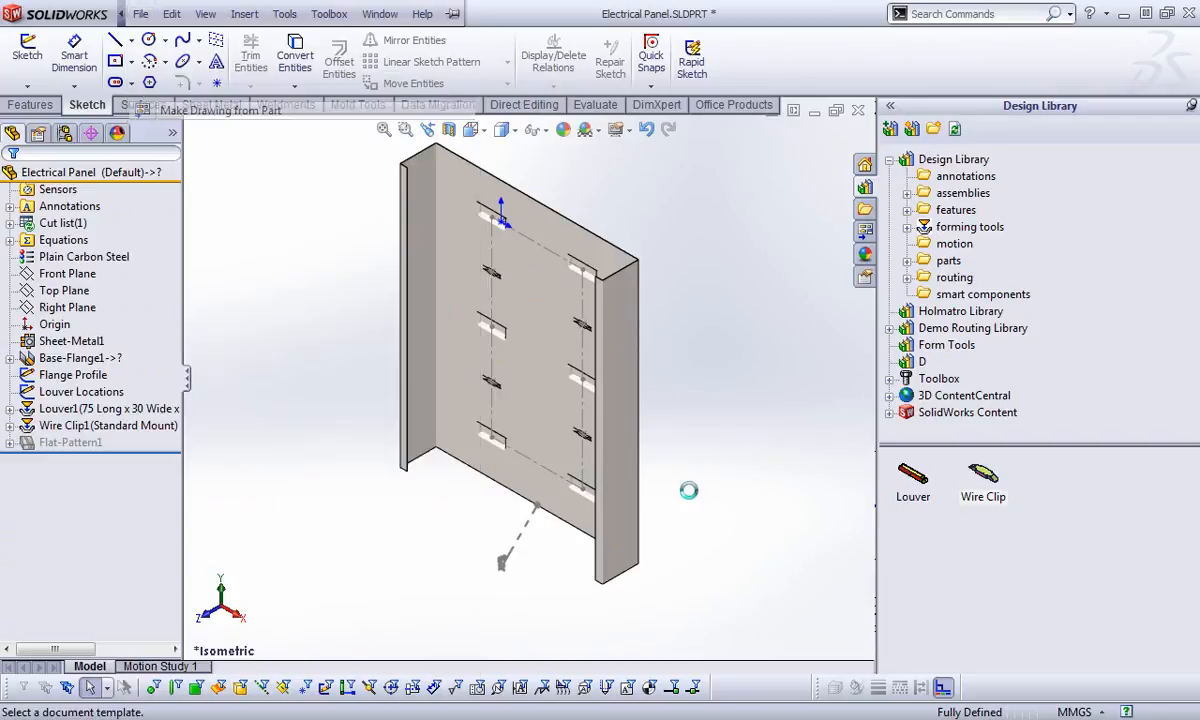
pyautogui.click(642, 472)
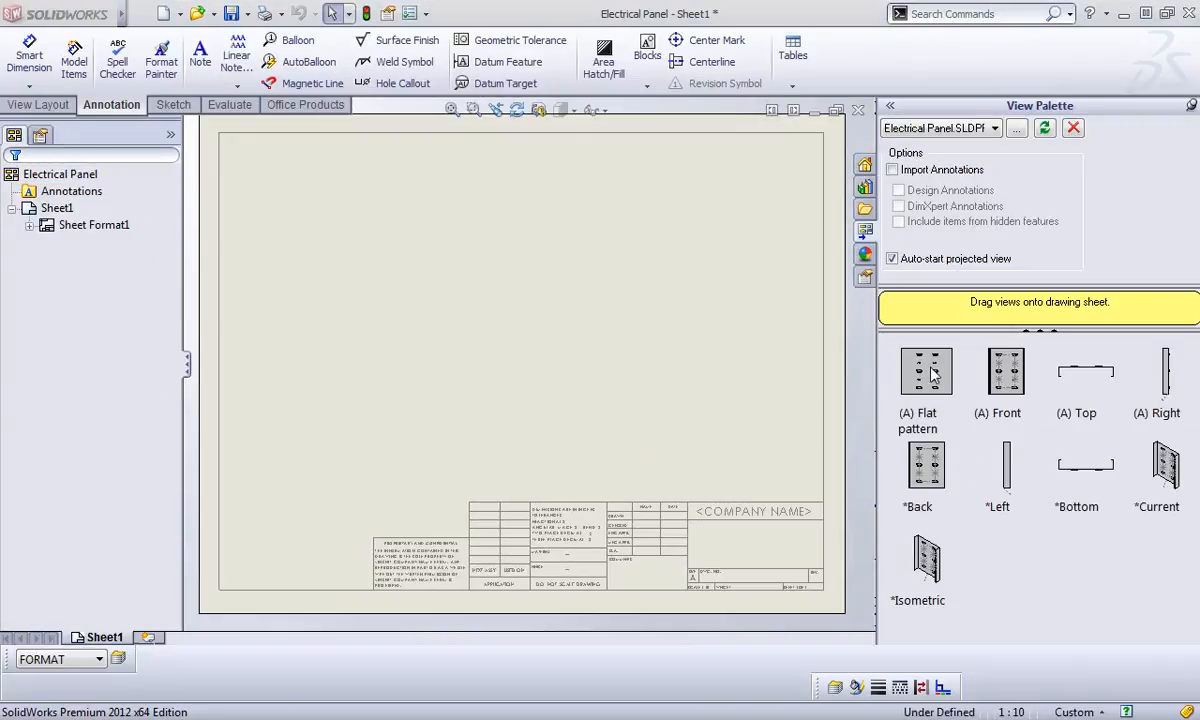
pyautogui.moveTo(925, 370); pyautogui.dragTo(808, 392)
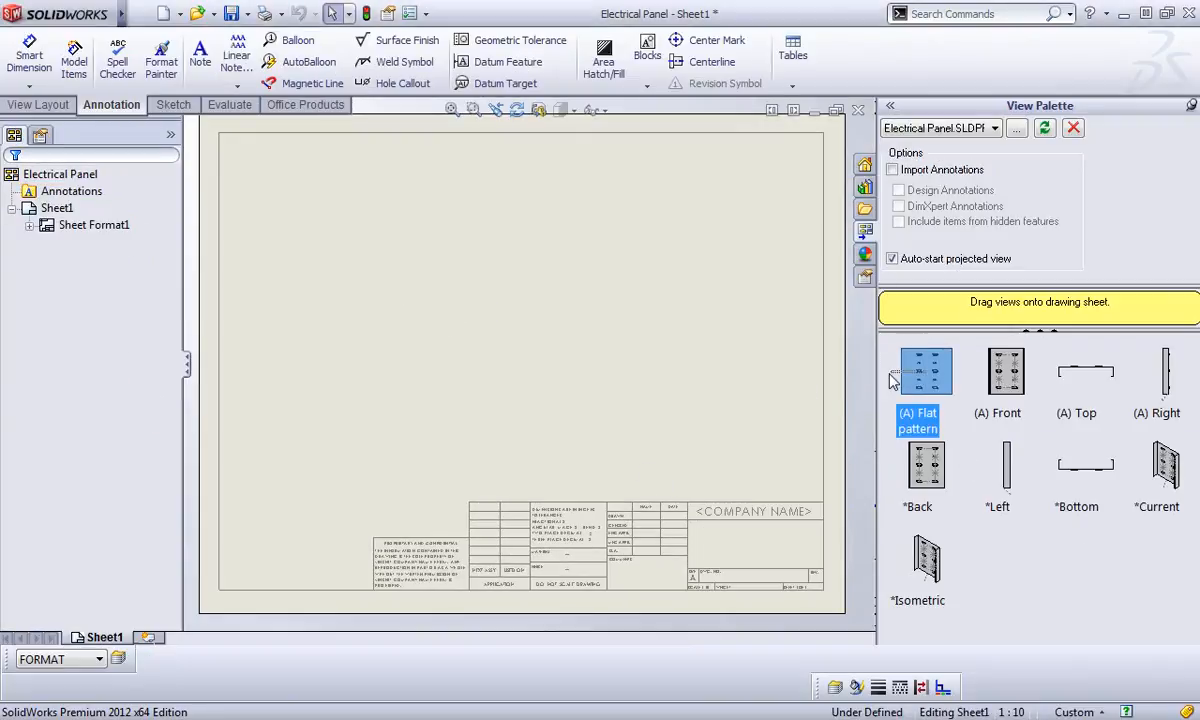
pyautogui.moveTo(905, 390)
pyautogui.mouseDown()
pyautogui.moveTo(410, 289)
pyautogui.moveTo(367, 291)
pyautogui.mouseUp()
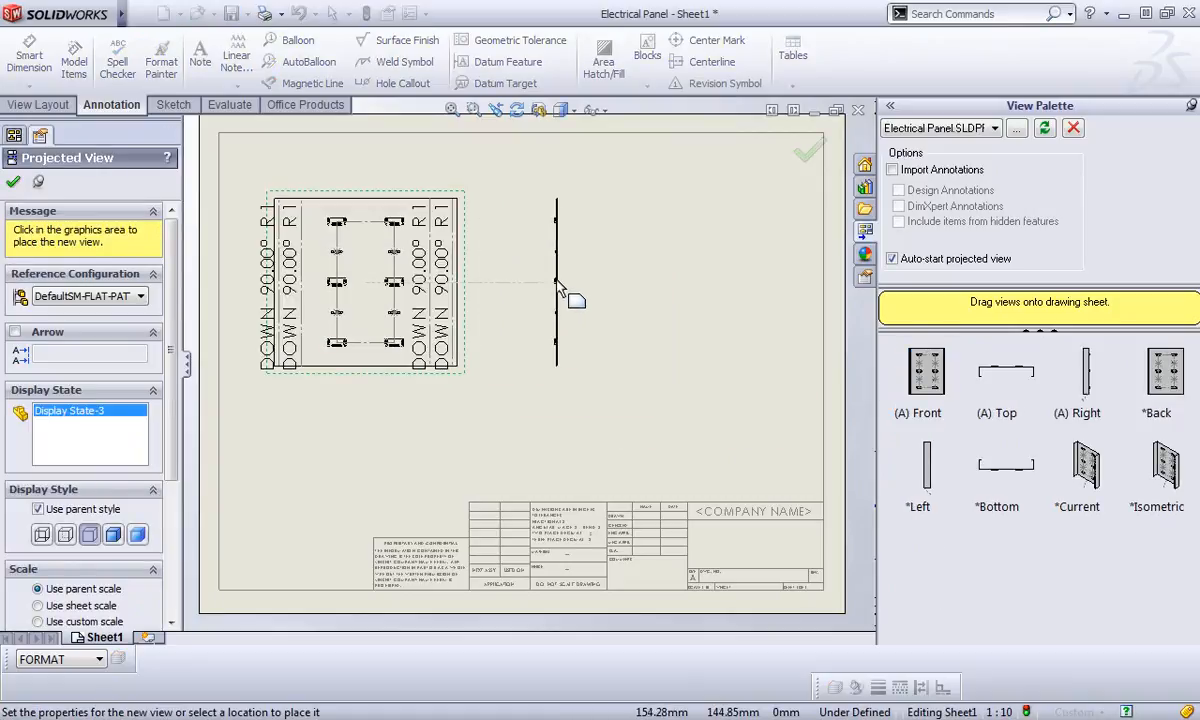
pyautogui.press('Escape')
# Change the sheet format to B (ANSI) Landscape and move the flat pattern view closer to the sheet's centre
pyautogui.rightClick(606, 240)
pyautogui.click(665, 433)
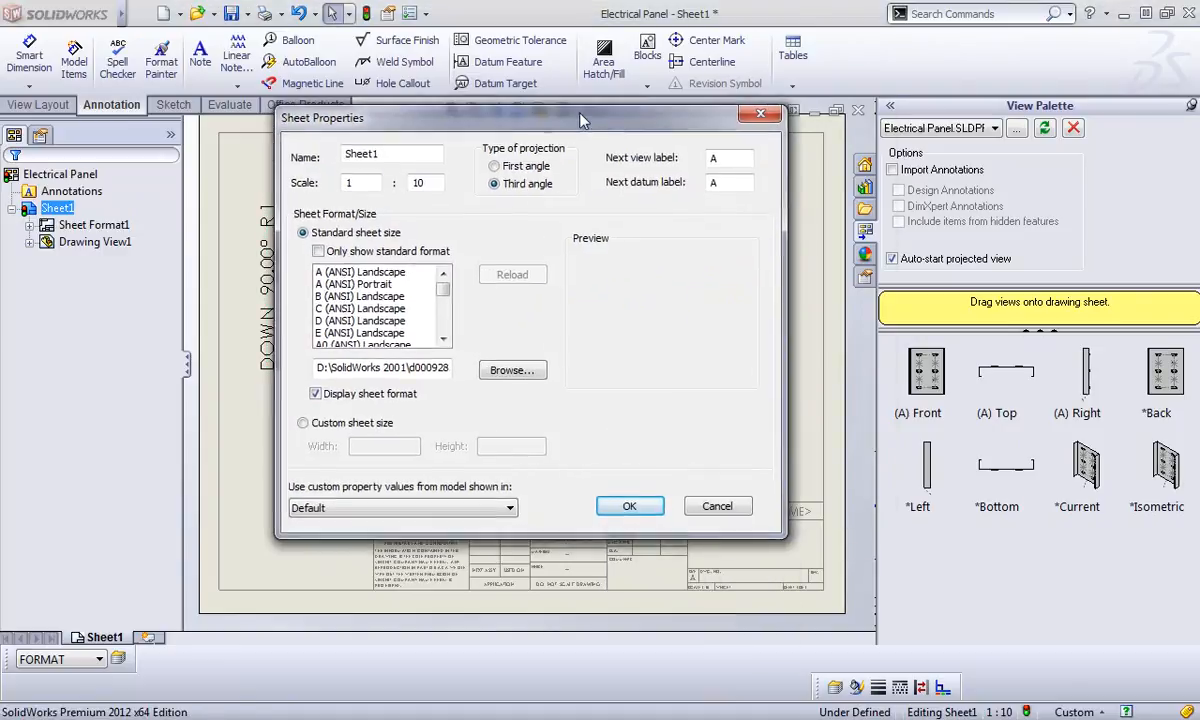
pyautogui.click(614, 518)
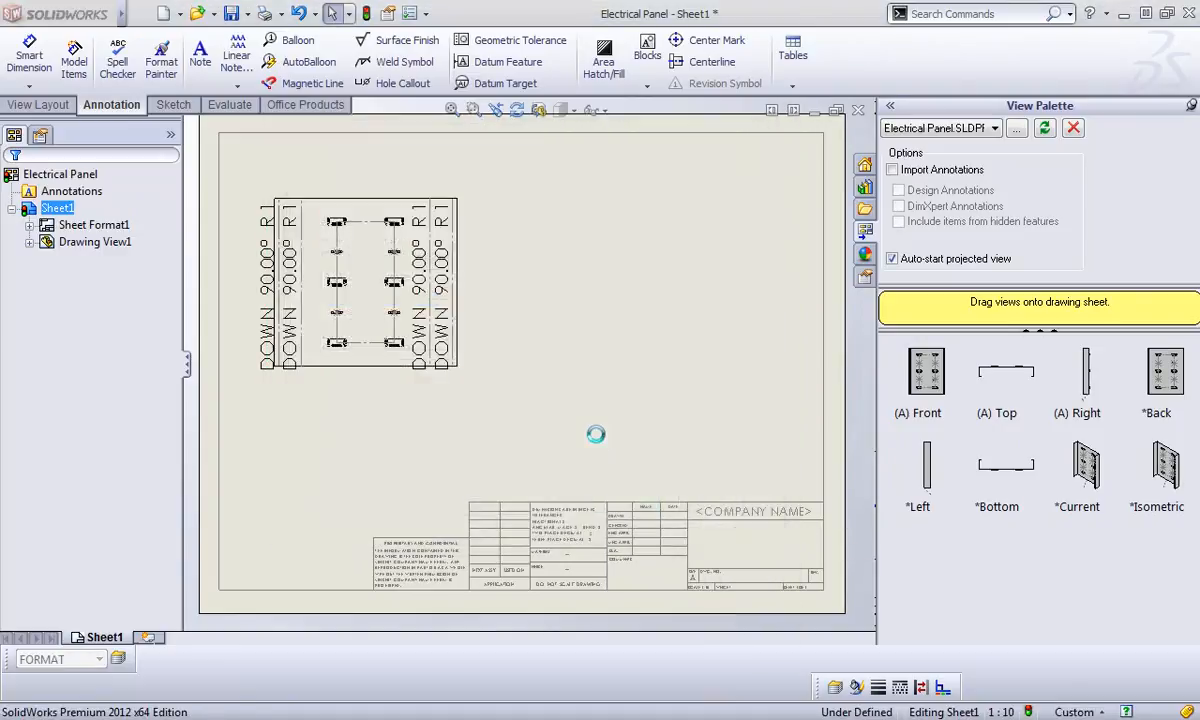
pyautogui.moveTo(245, 435); pyautogui.dragTo(440, 394)
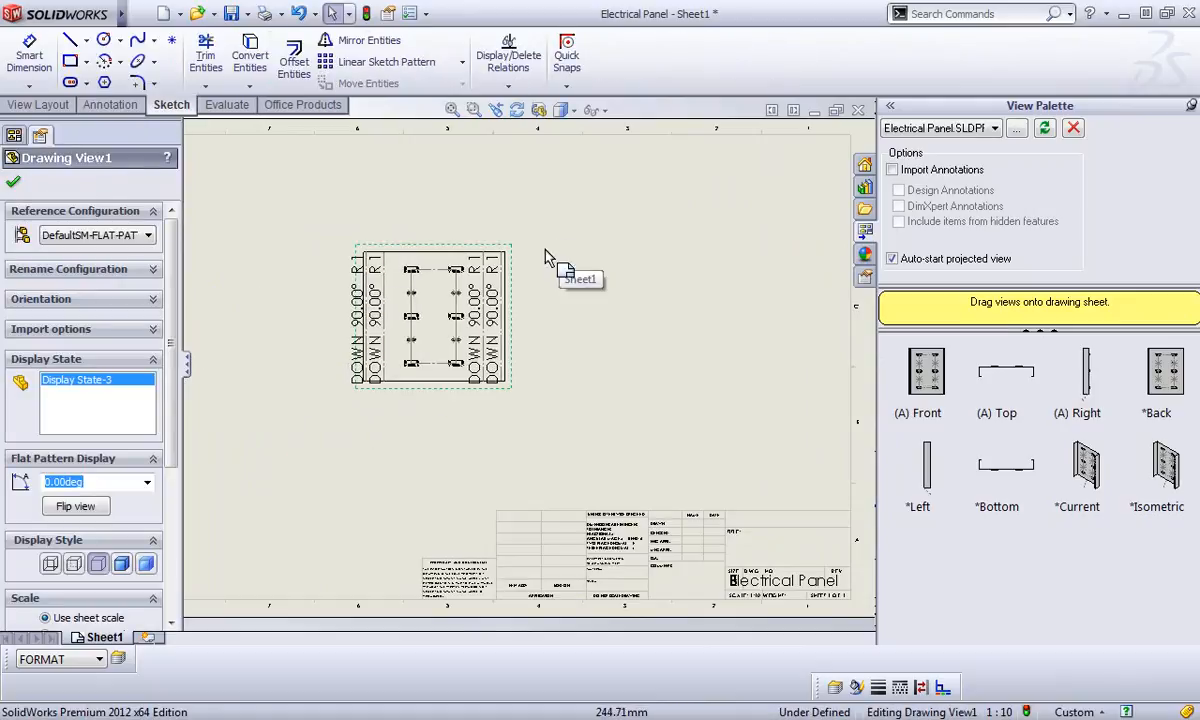
pyautogui.click(560, 198)
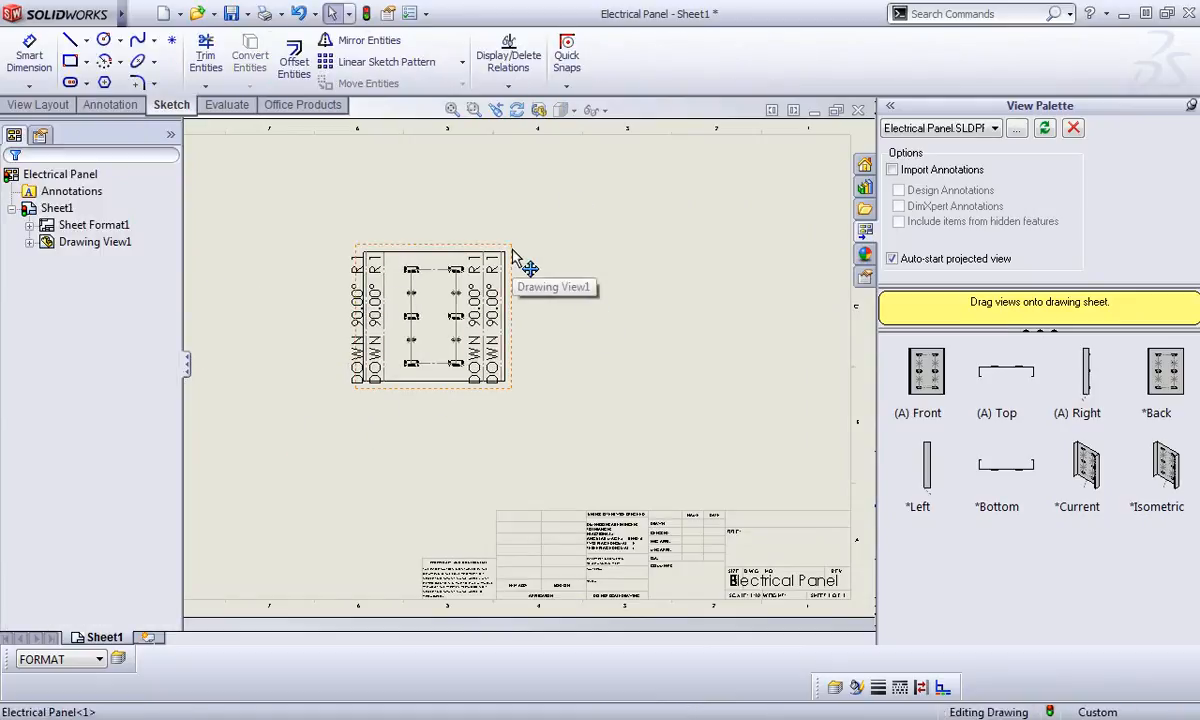
# Insert a bend table for the flat pattern view and place it in the sheet's upper-right corner
pyautogui.click(517, 258)
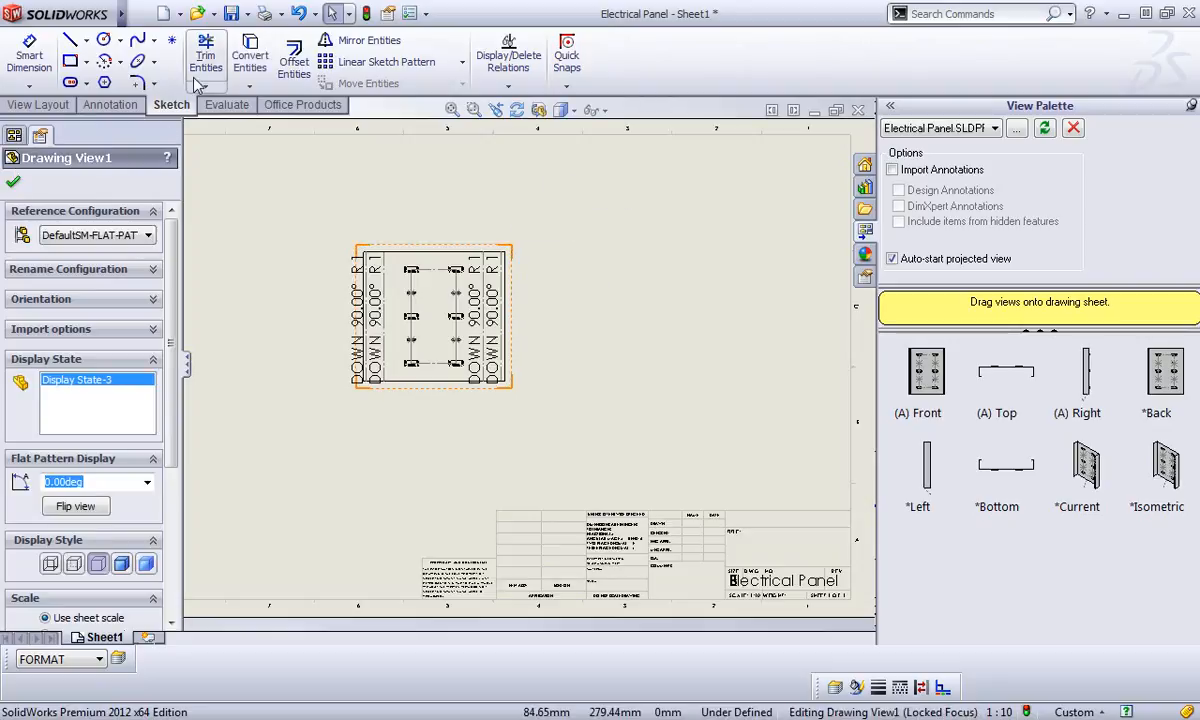
pyautogui.moveTo(155, 14)
pyautogui.click(245, 14)
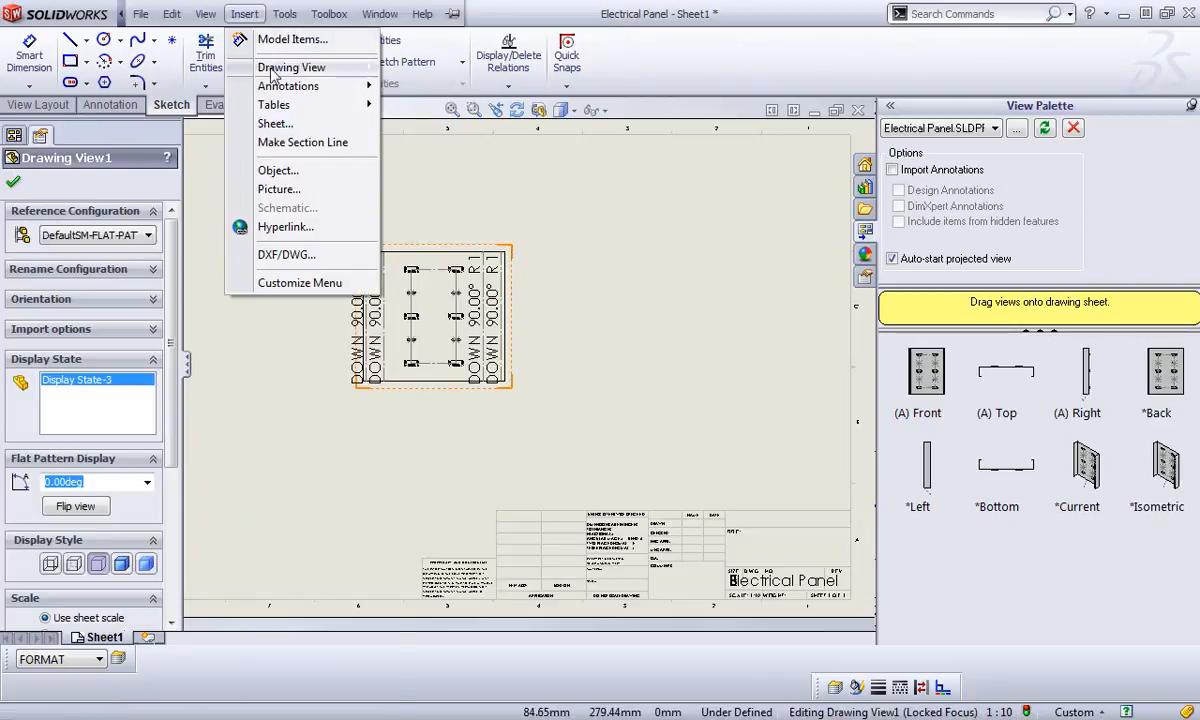
pyautogui.moveTo(274, 104)
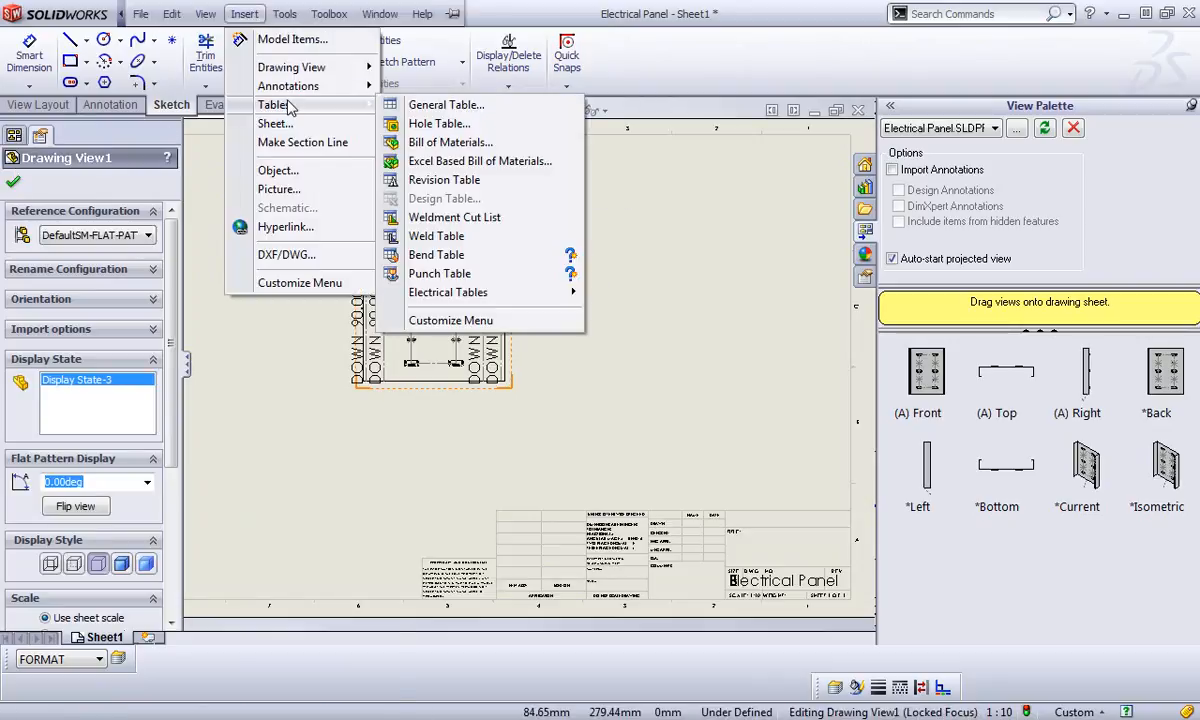
pyautogui.click(433, 258)
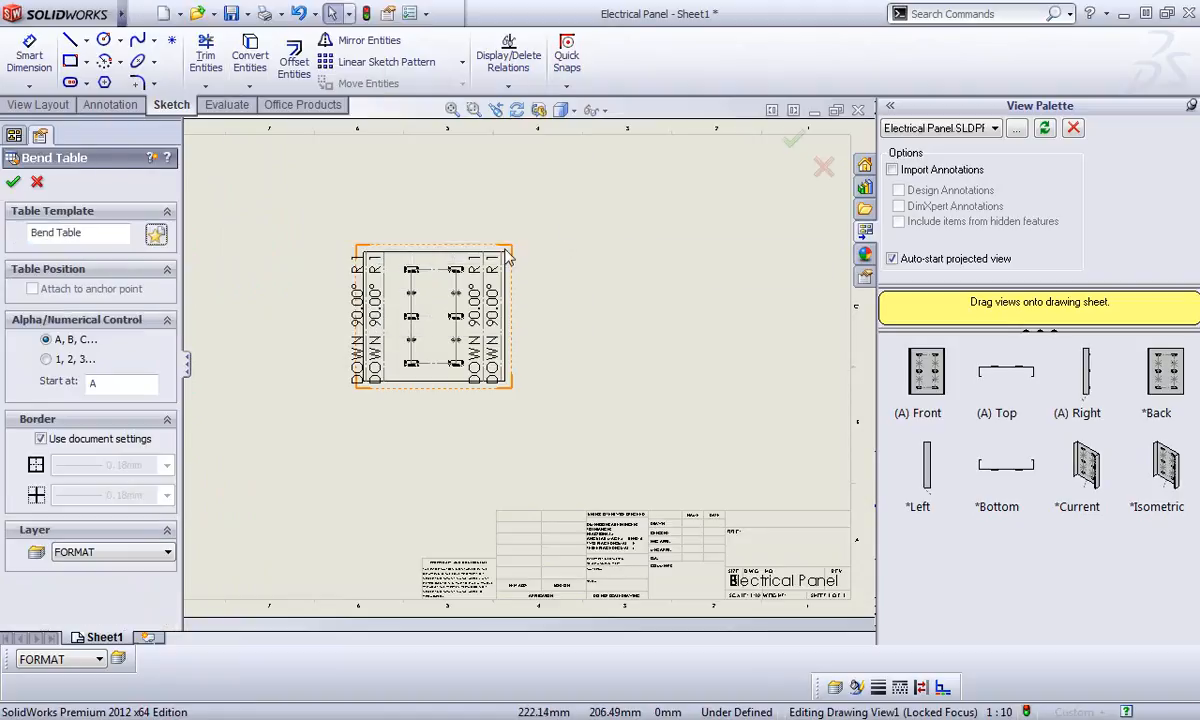
pyautogui.click(792, 143)
pyautogui.click(637, 127)
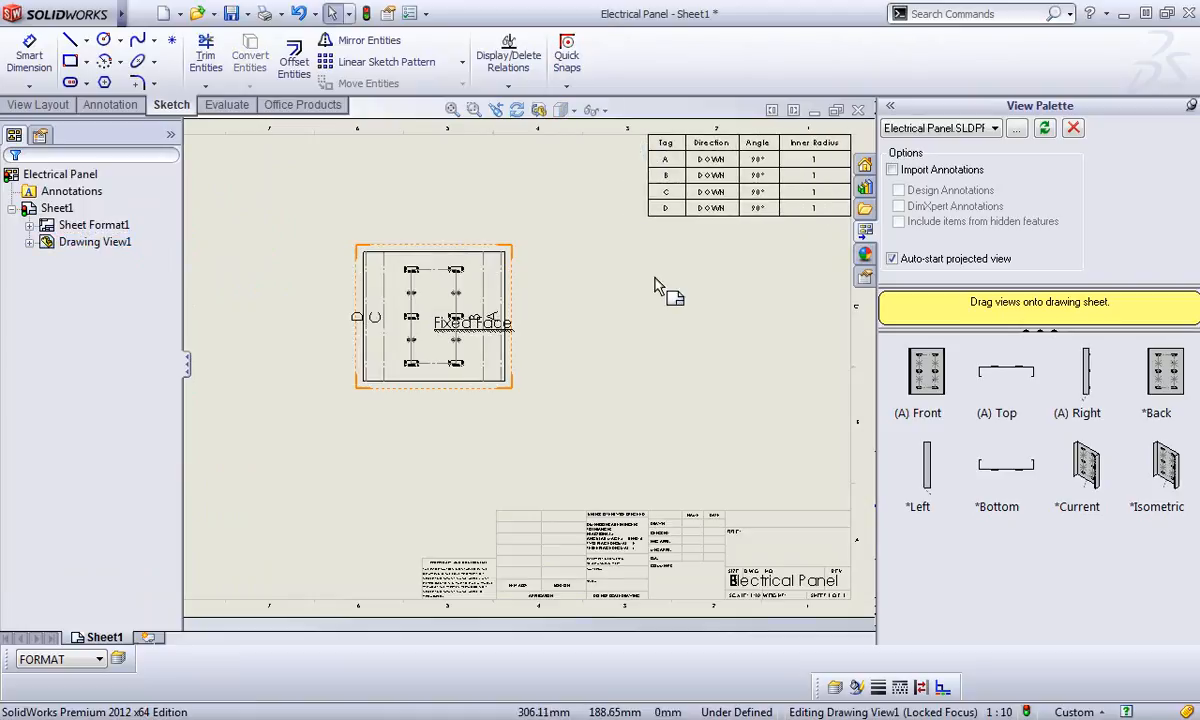
# Move the Fixed Face label off the panel to just above the flat pattern view
pyautogui.rightClick(626, 291)
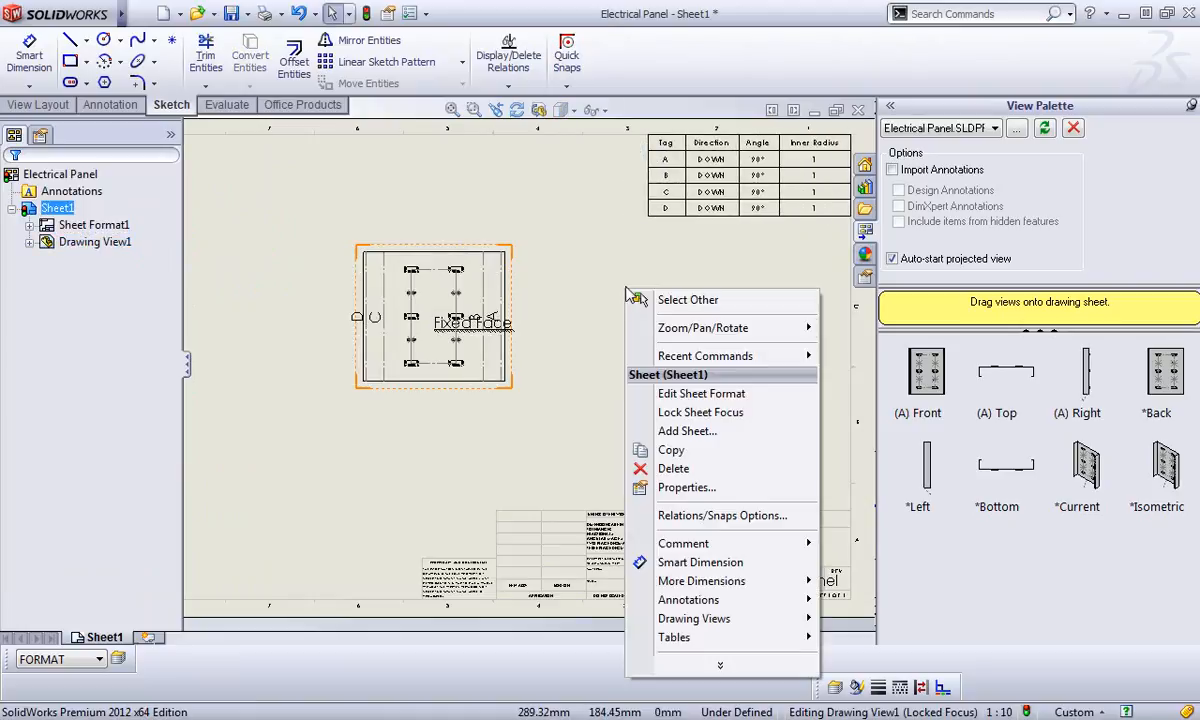
pyautogui.click(590, 215)
pyautogui.scroll(-3, 470, 325)
pyautogui.moveTo(466, 338)
pyautogui.mouseDown()
pyautogui.moveTo(390, 302)
pyautogui.moveTo(397, 187)
pyautogui.mouseUp()
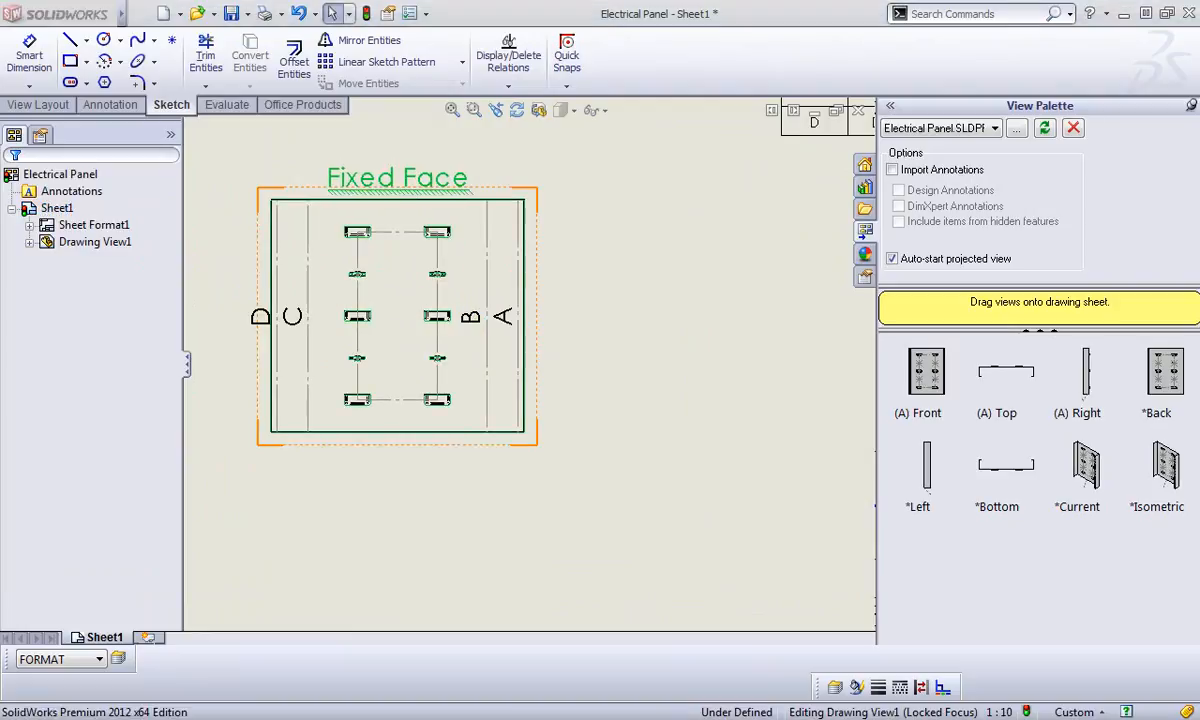
pyautogui.click(645, 316)
pyautogui.scroll(3, 707, 270)
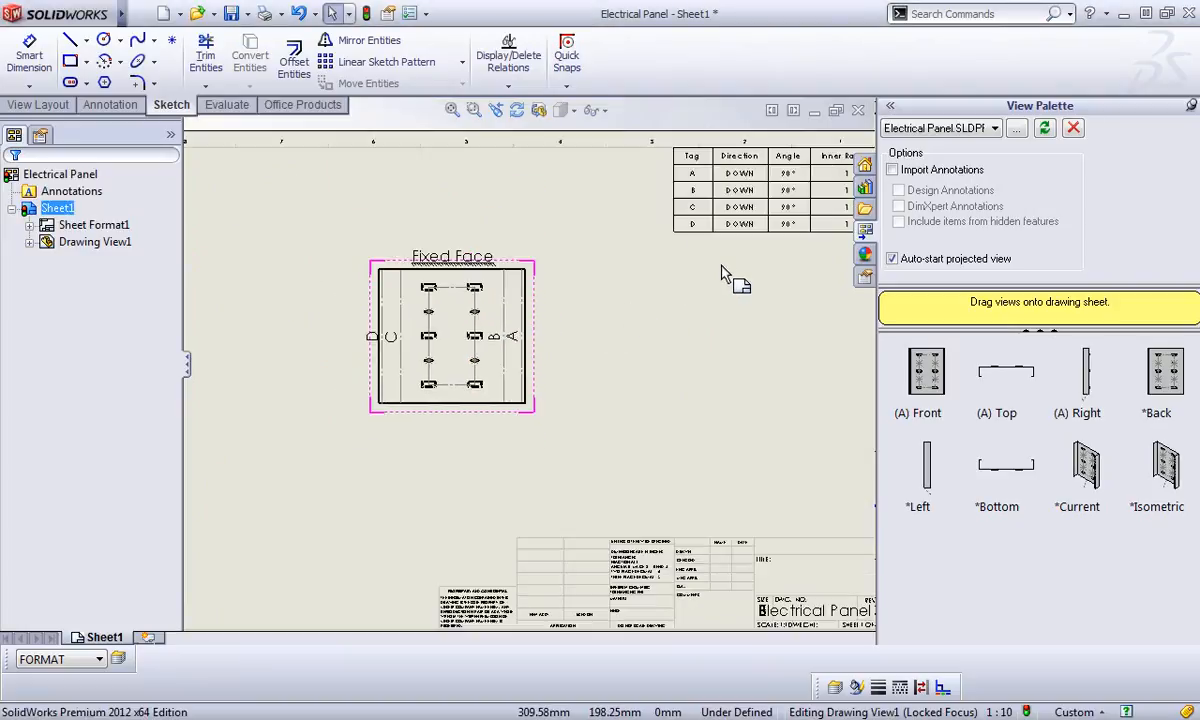
pyautogui.scroll(-1, 722, 270)
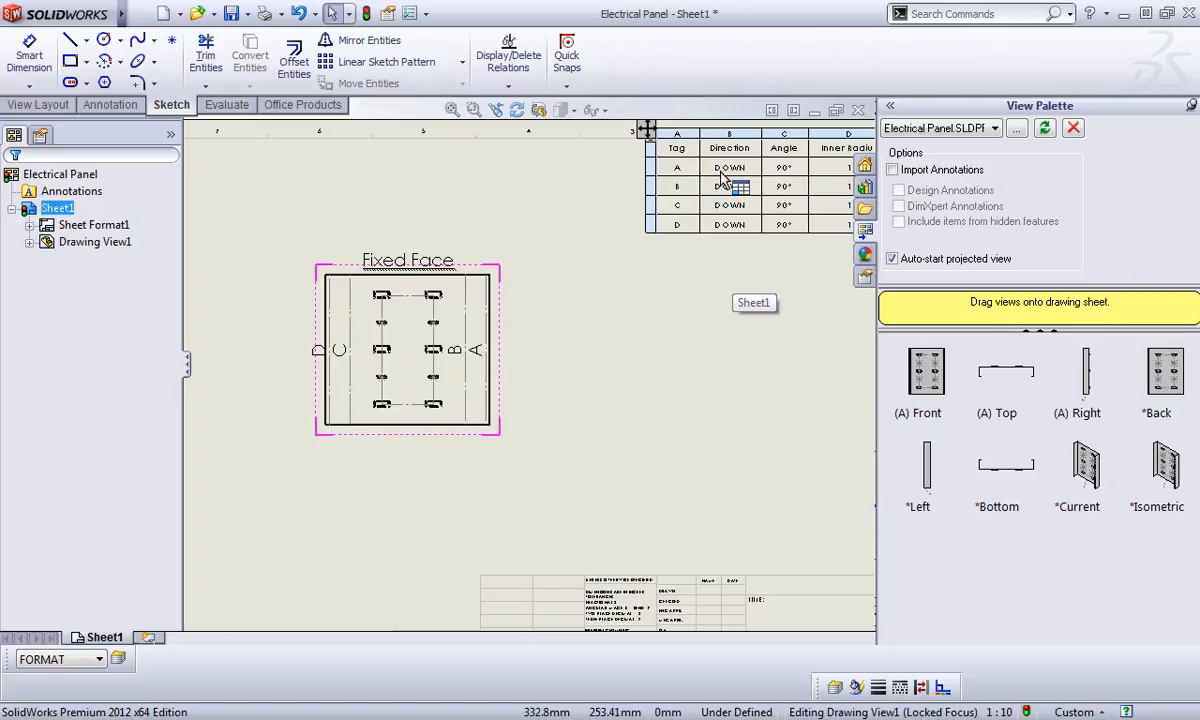
pyautogui.moveTo(778, 411)
pyautogui.mouseDown(button='middle')
pyautogui.moveTo(696, 396)
pyautogui.moveTo(734, 389)
pyautogui.moveTo(788, 412)
pyautogui.mouseUp(button='middle')
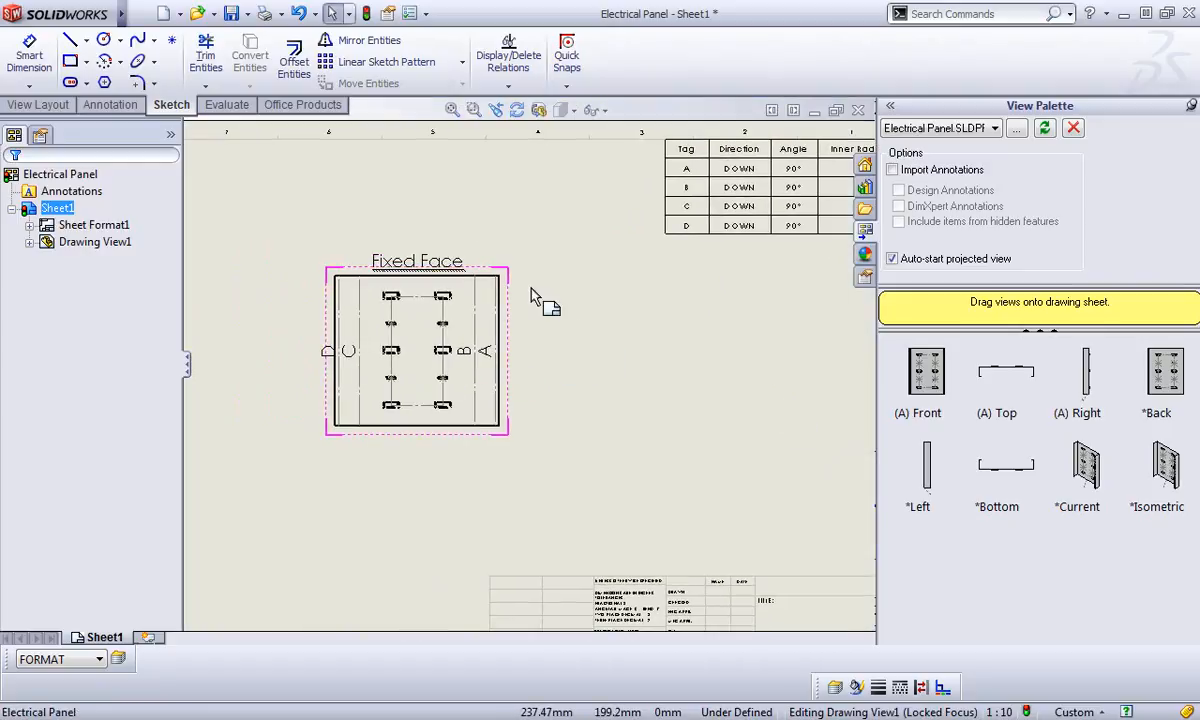
# Insert a punch table with its origin at the flat pattern's lower-left corner and place it in the sheet's upper-left corner
pyautogui.click(245, 14)
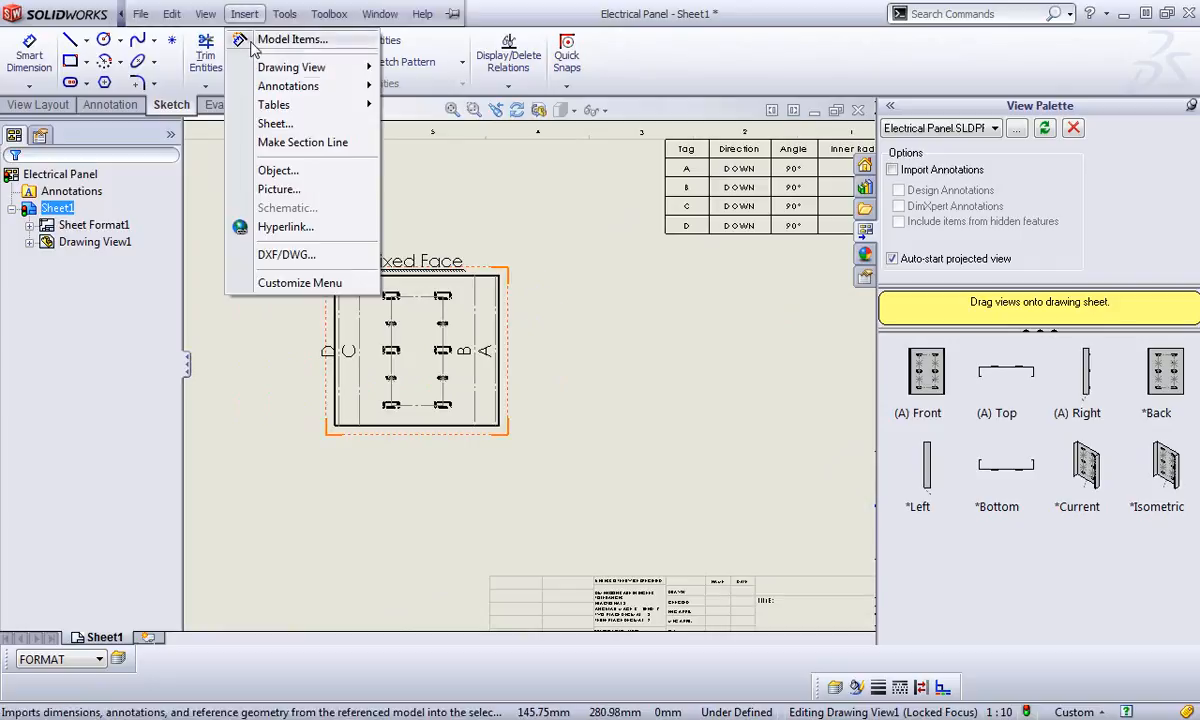
pyautogui.moveTo(275, 105)
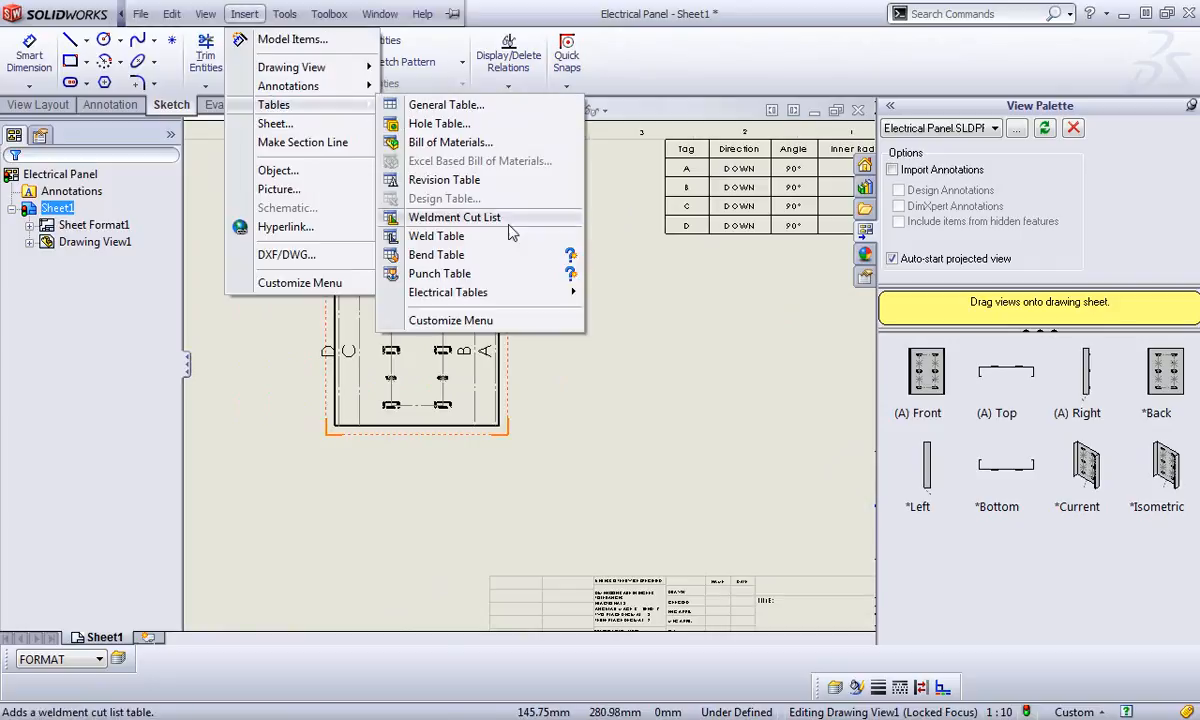
pyautogui.click(440, 273)
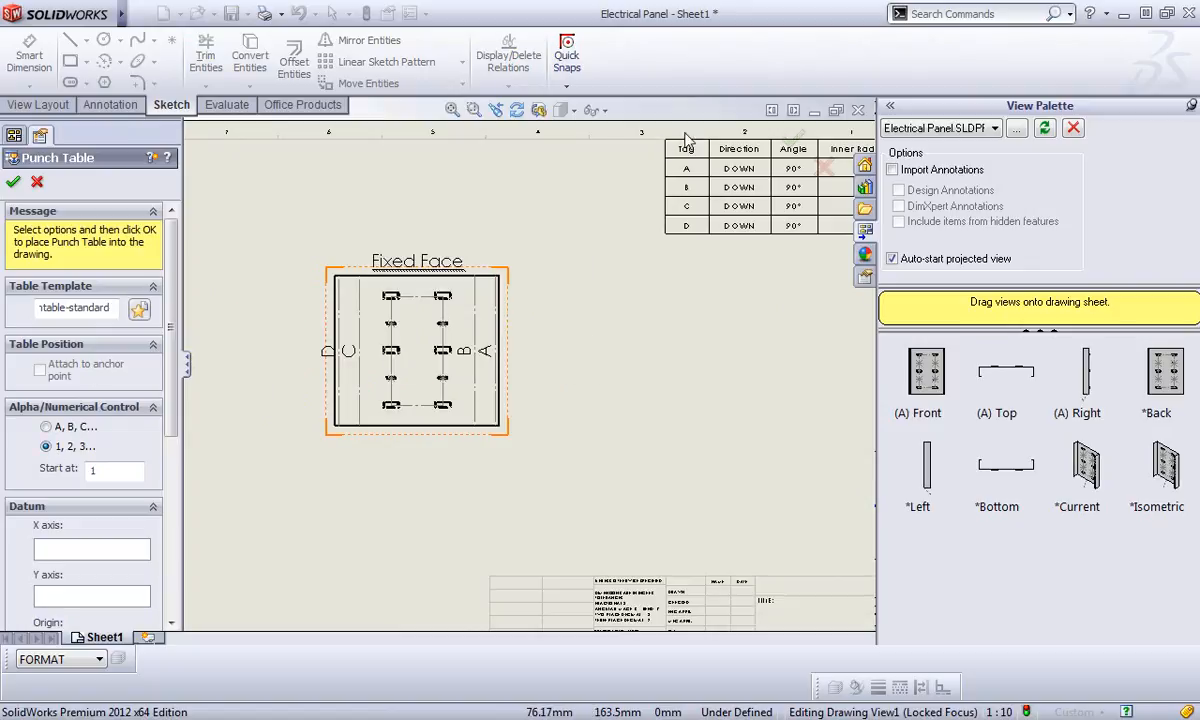
pyautogui.click(107, 551)
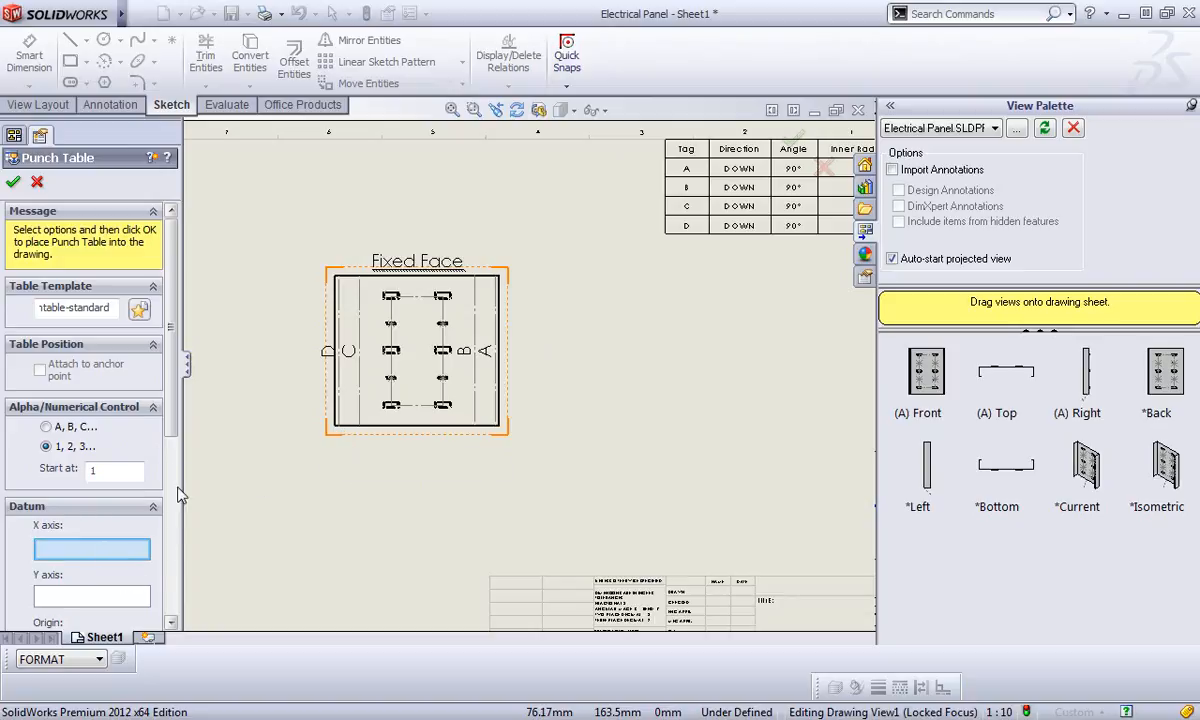
pyautogui.scroll(-3, 172, 400)
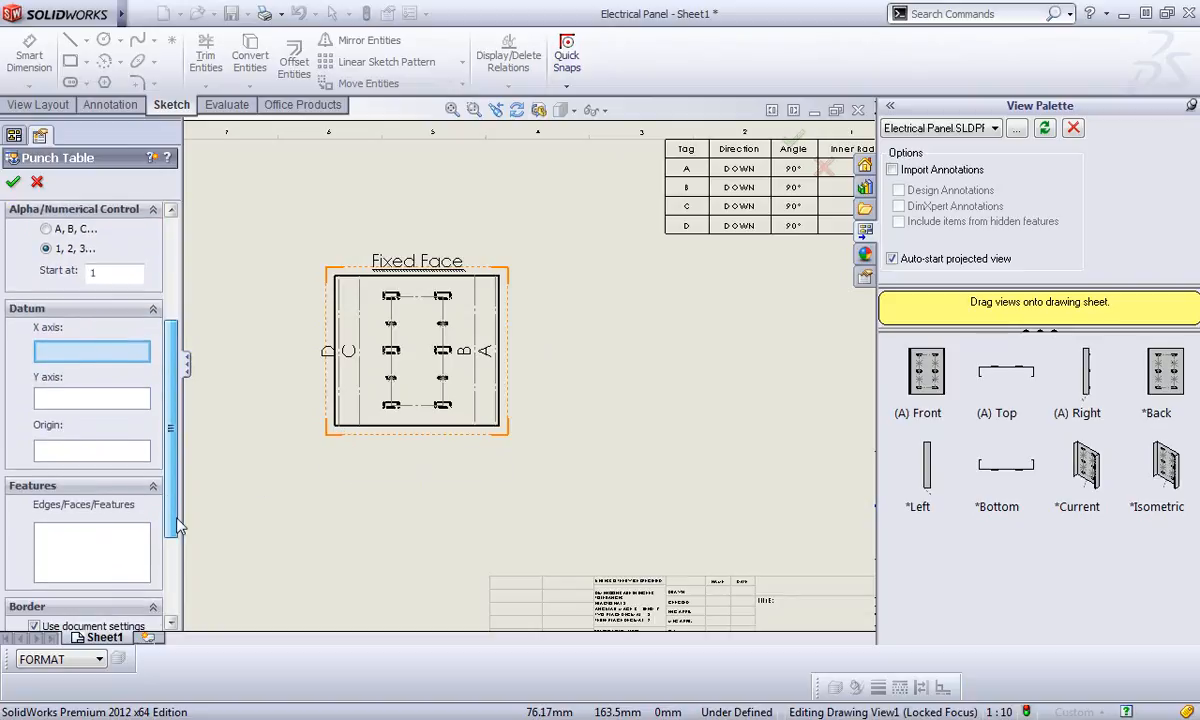
pyautogui.click(76, 448)
pyautogui.click(337, 429)
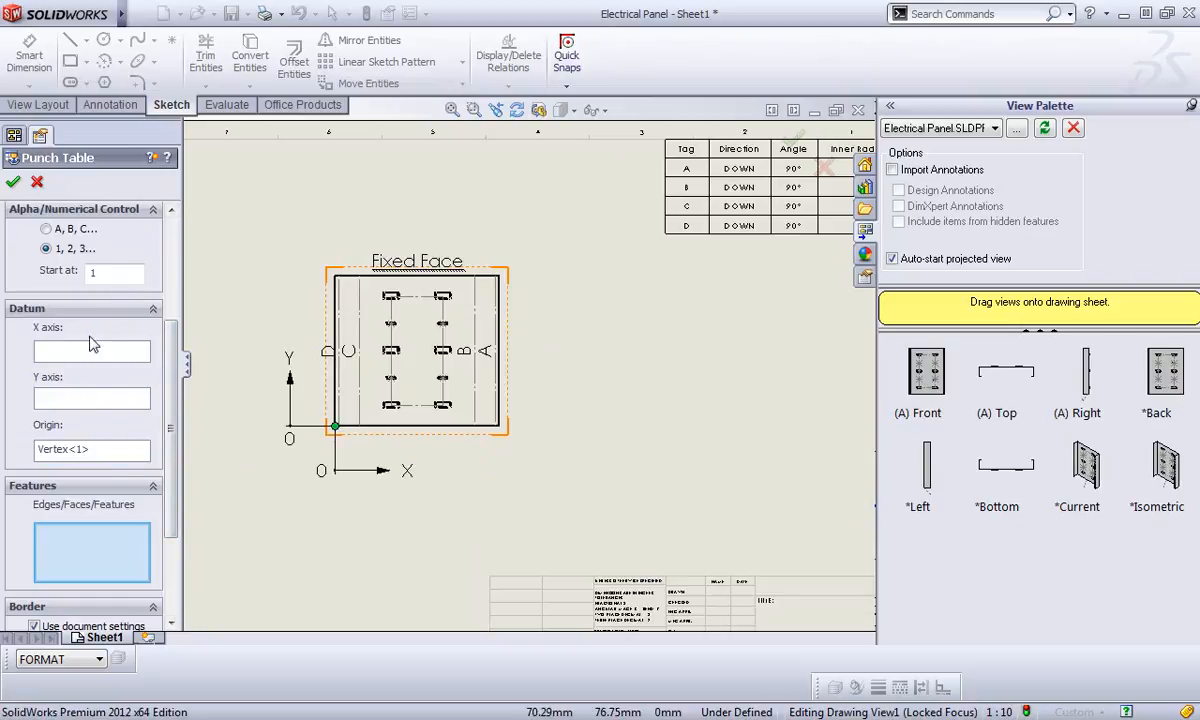
pyautogui.click(13, 182)
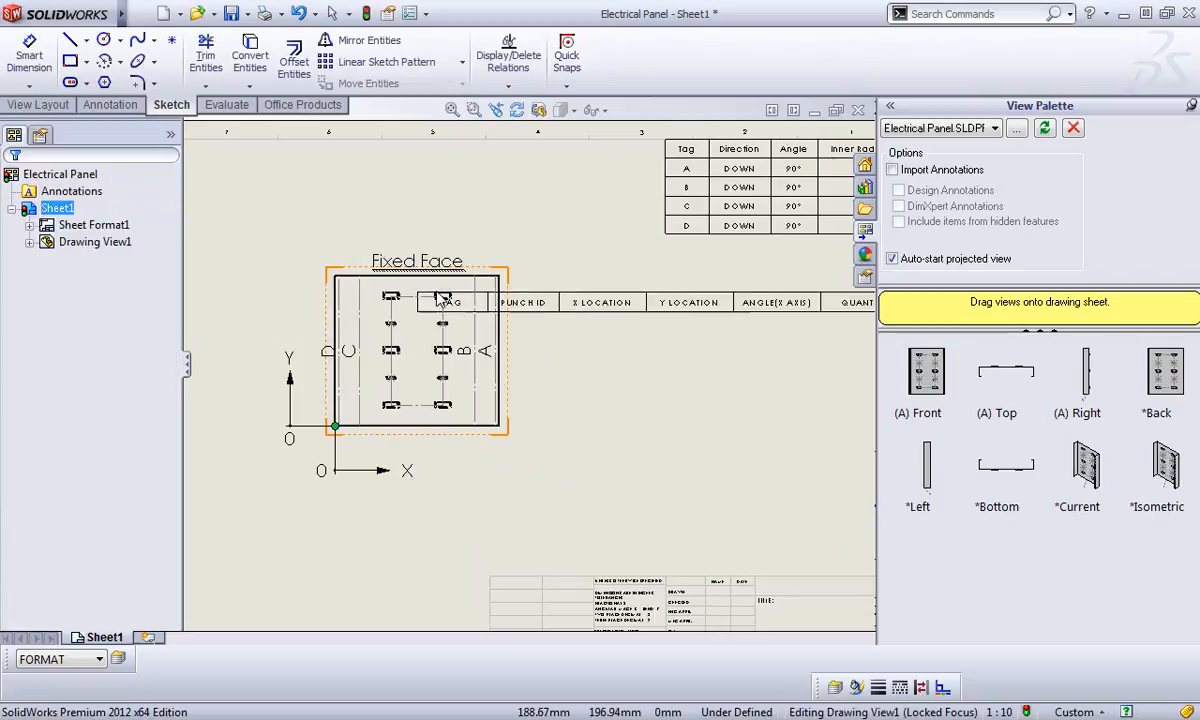
pyautogui.scroll(3, 523, 340)
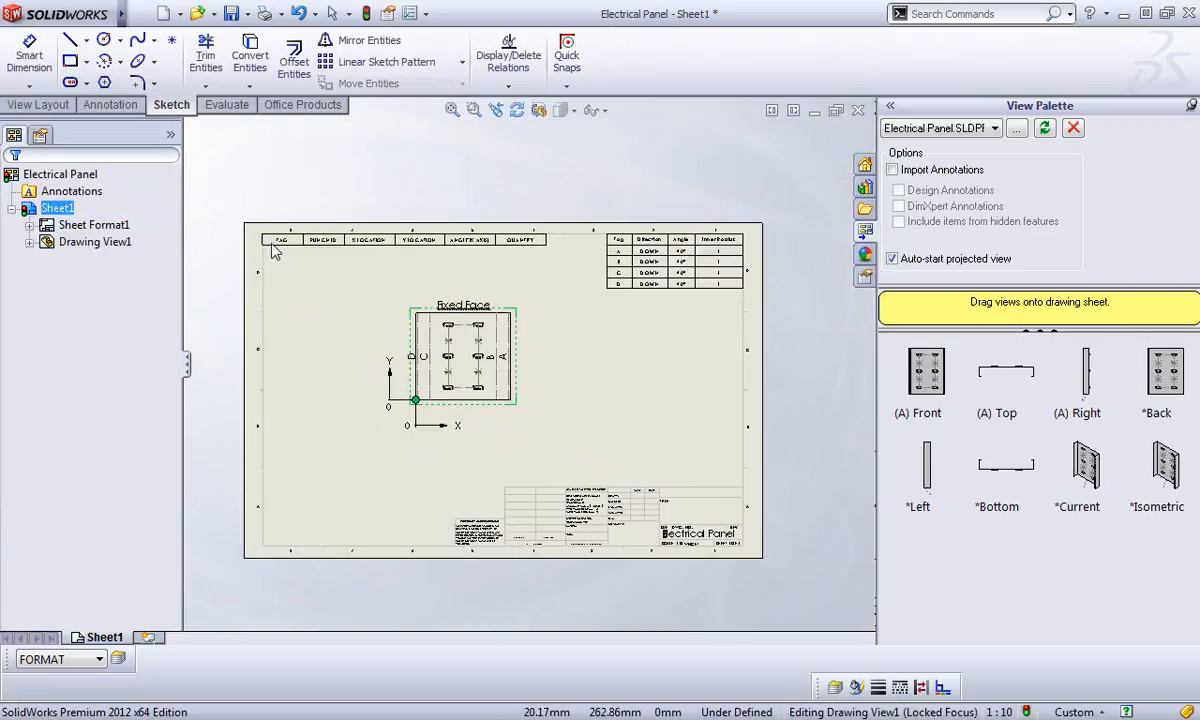
pyautogui.click(258, 238)
# Review the punch table's position, scheme, precision, border and layer settings
pyautogui.scroll(-6, 388, 350)
pyautogui.scroll(3, 245, 176)
pyautogui.click(246, 158)
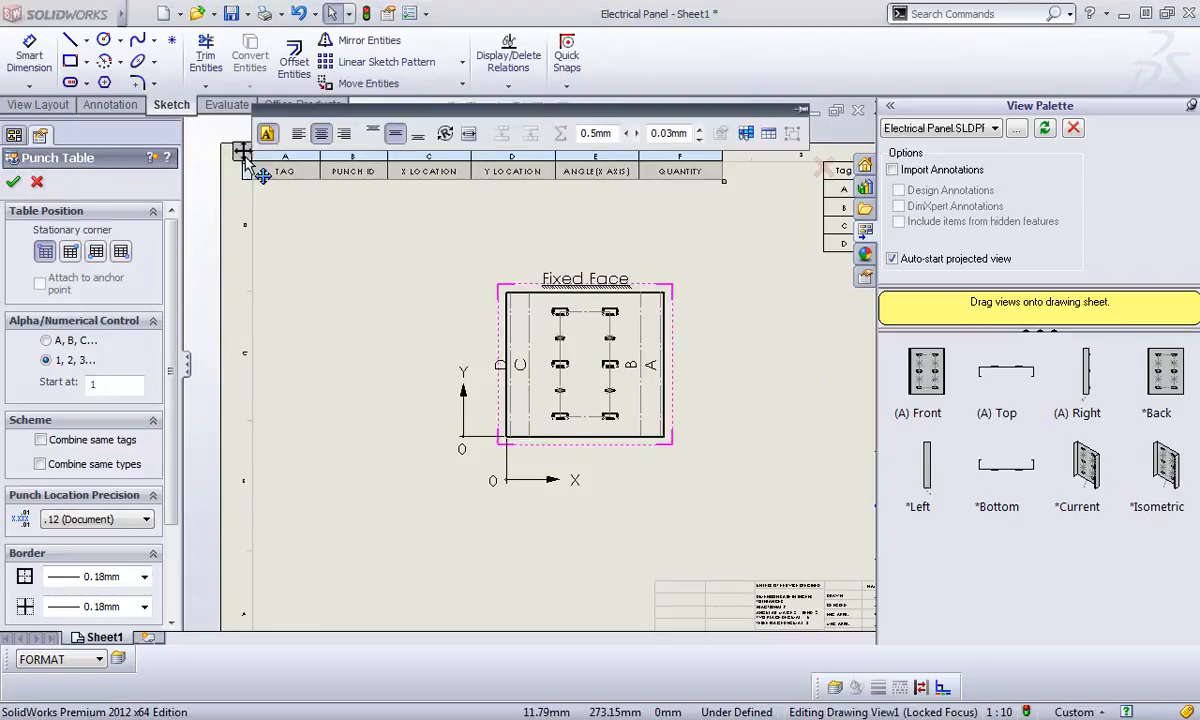
pyautogui.click(397, 305)
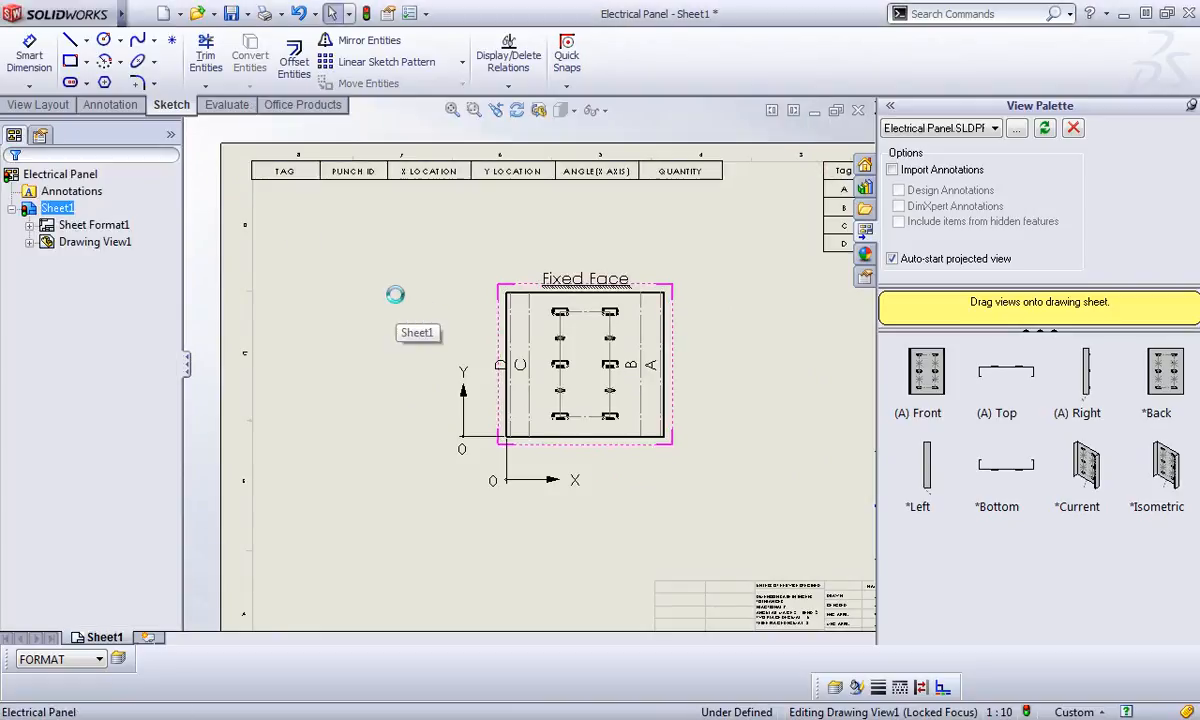
pyautogui.click(243, 150)
pyautogui.moveTo(168, 265); pyautogui.dragTo(168, 375)
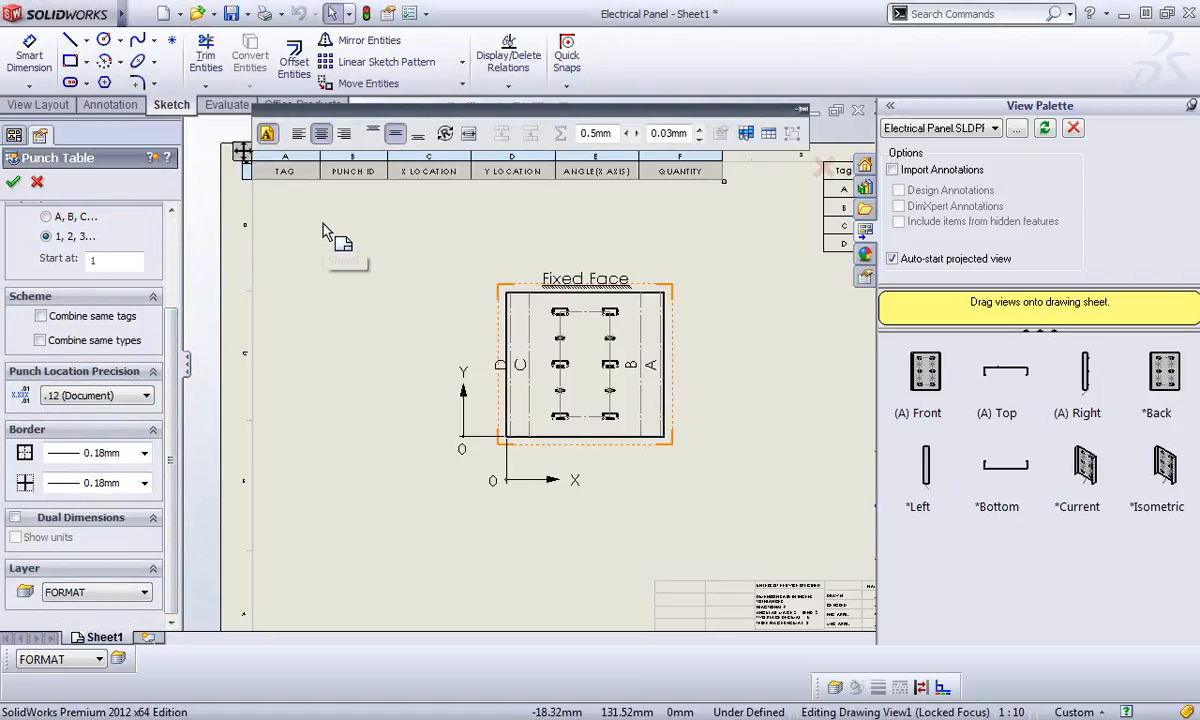
pyautogui.moveTo(165, 318); pyautogui.dragTo(165, 232)
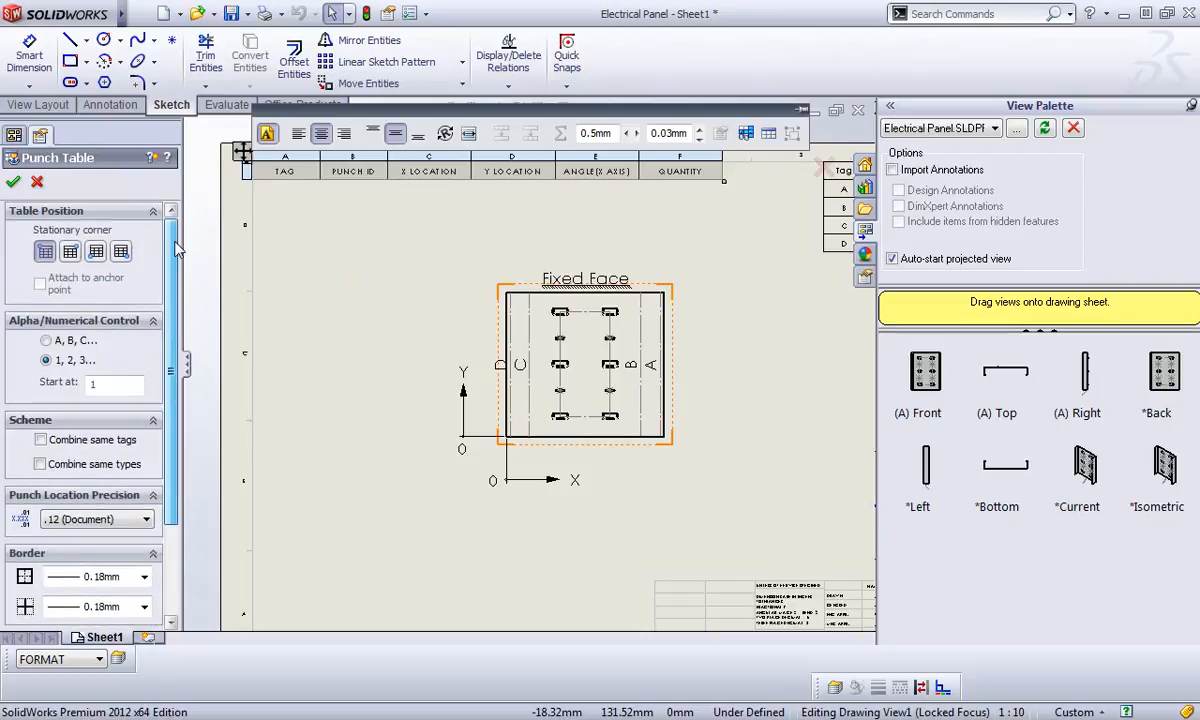
pyautogui.click(37, 182)
# Delete the punch table from the sheet
pyautogui.click(243, 152)
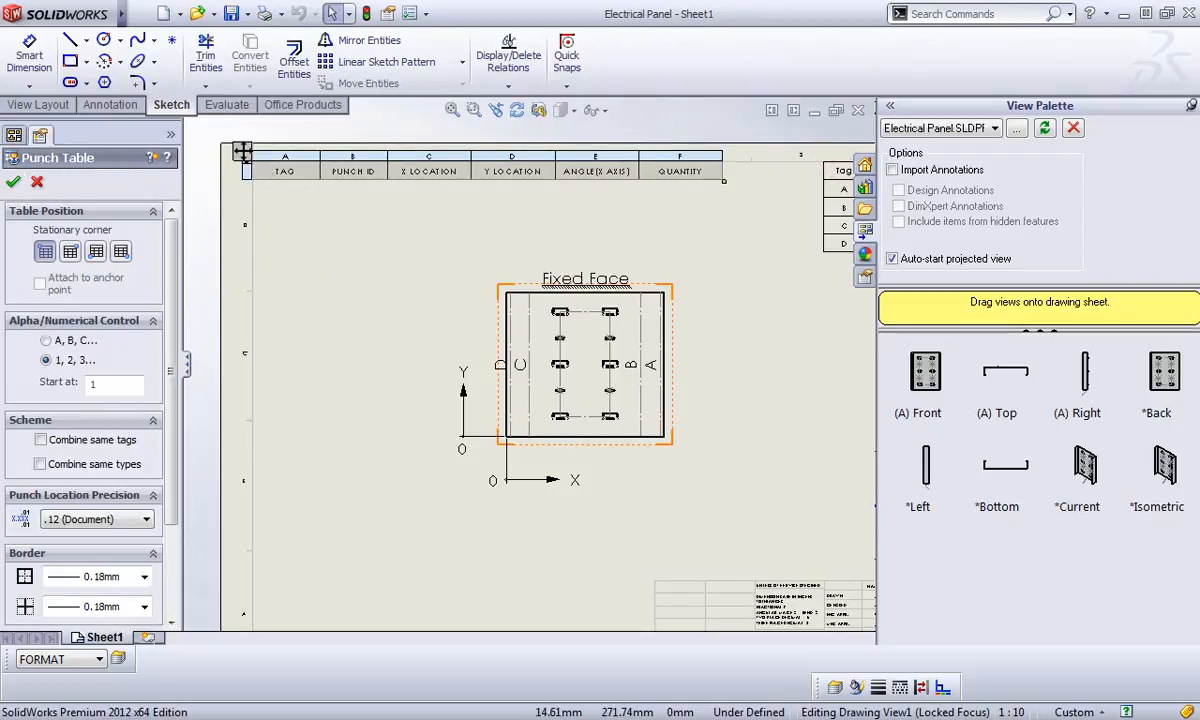
pyautogui.press('Delete')
pyautogui.click(348, 206)
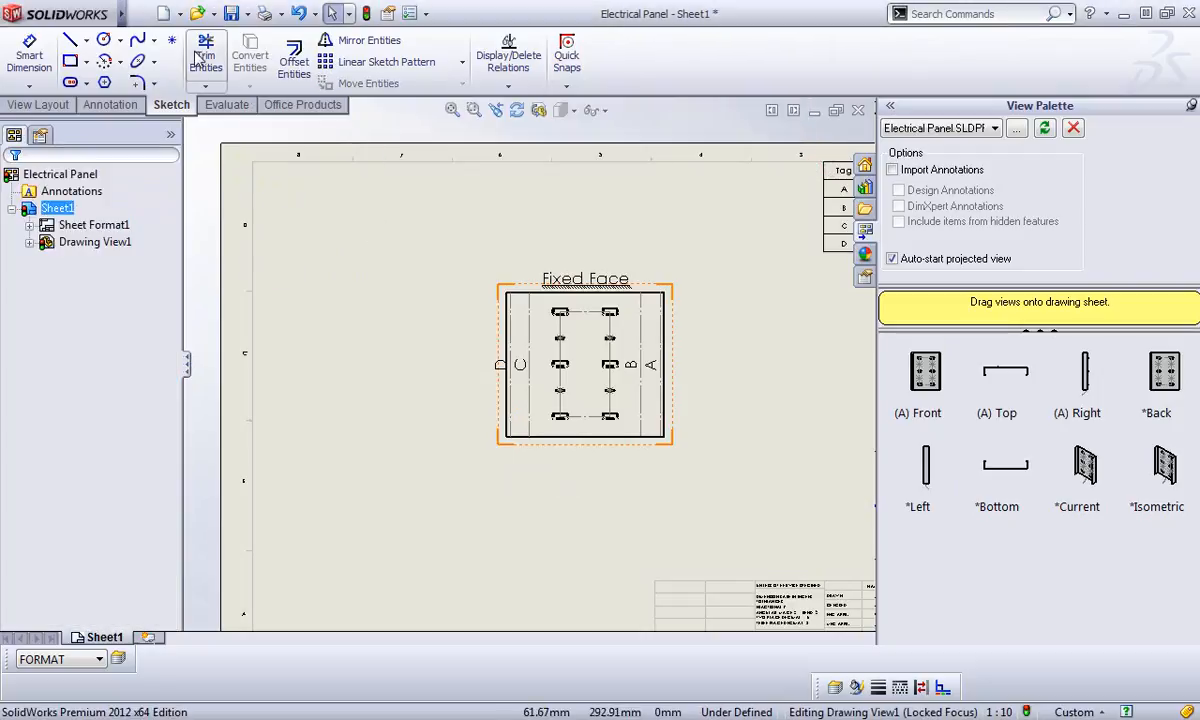
pyautogui.click(142, 15)
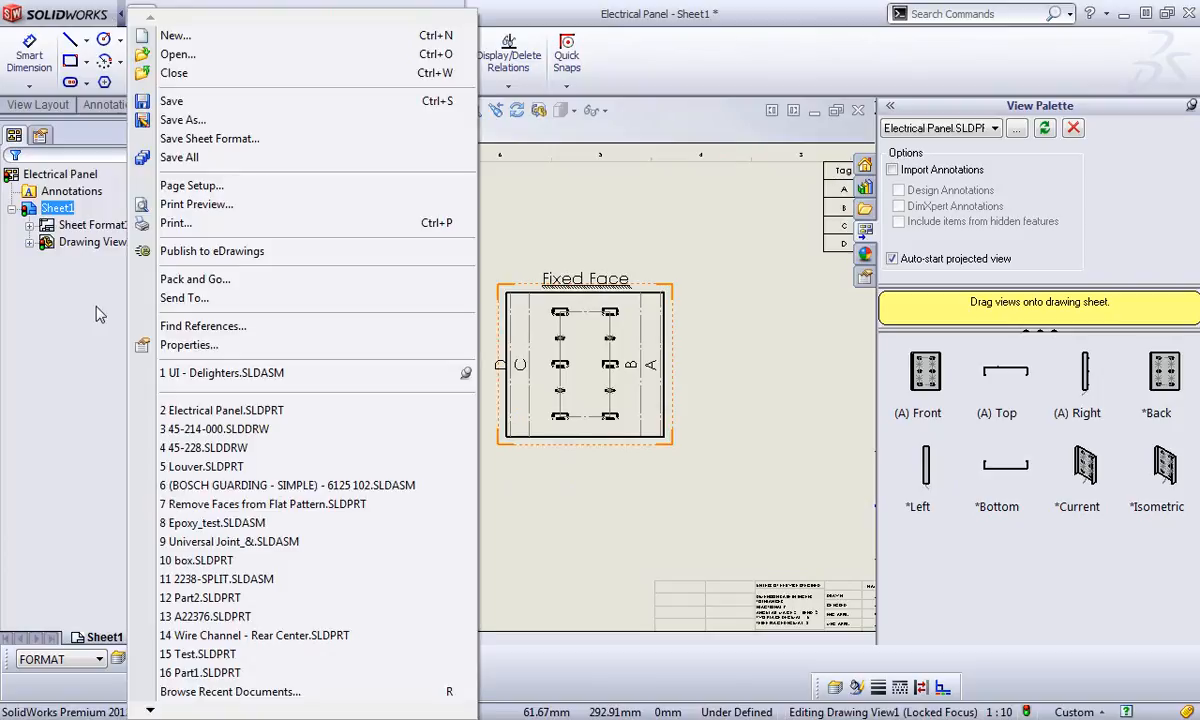
pyautogui.click(85, 325)
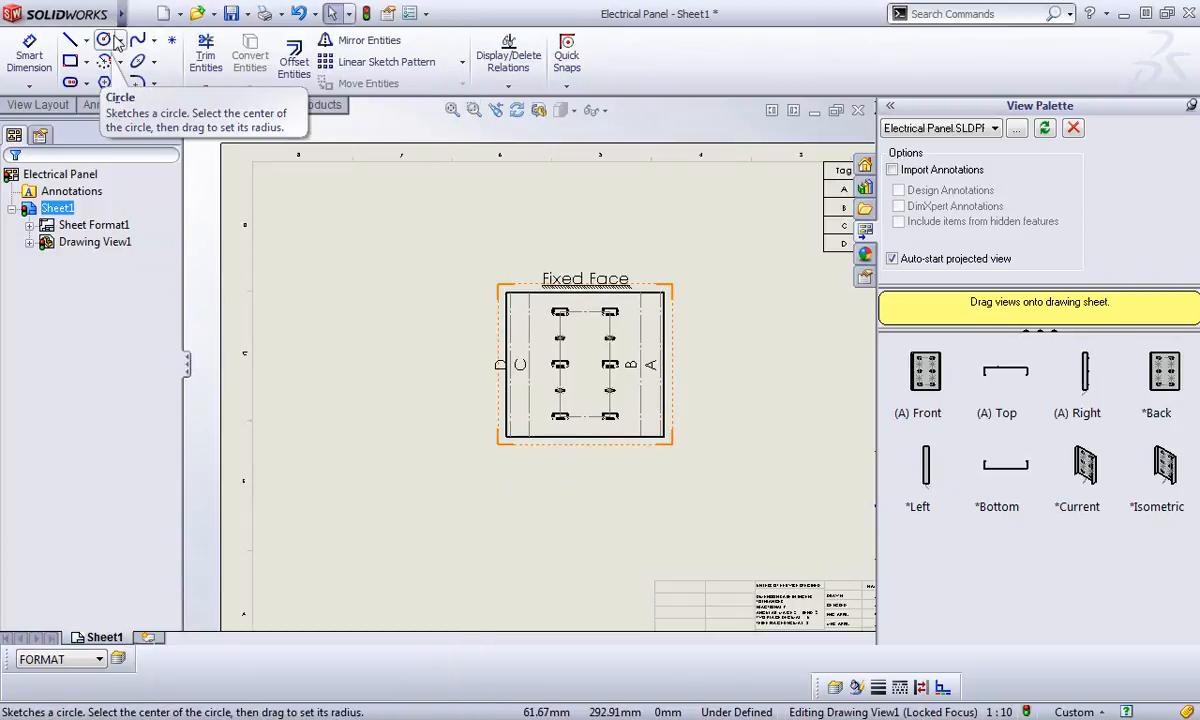
pyautogui.click(135, 14)
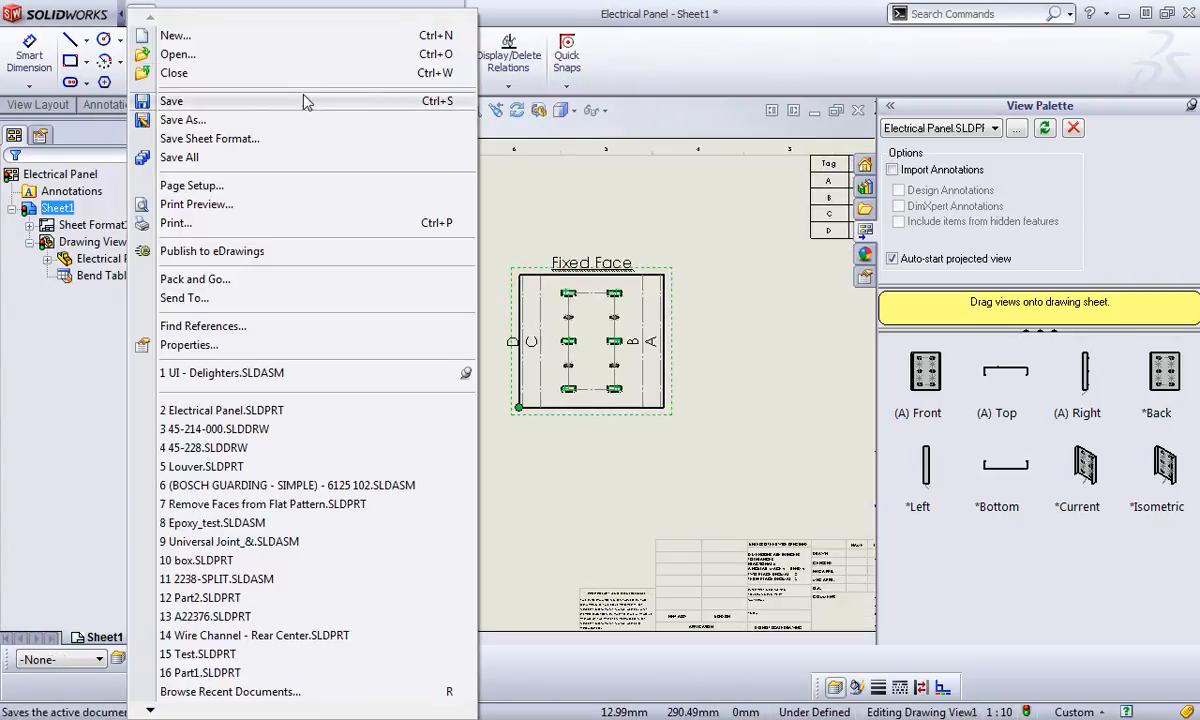
pyautogui.click(554, 222)
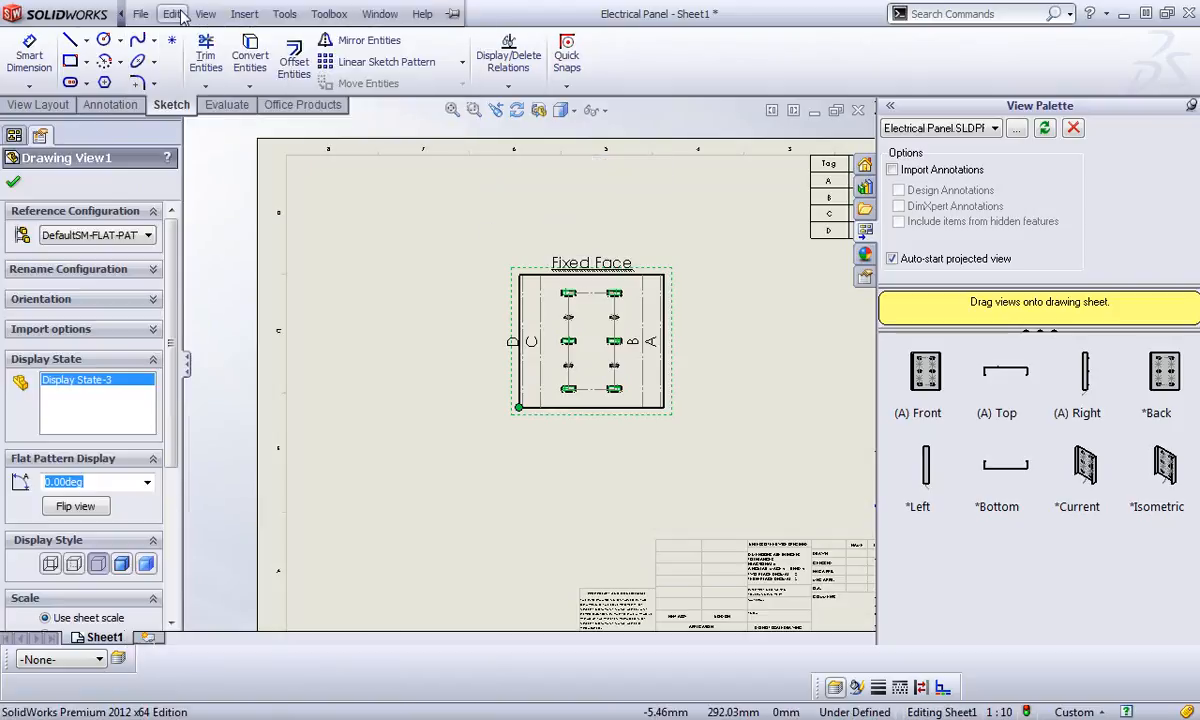
# Start a new punch table for the flat pattern view and clear the faces preselected as its features
pyautogui.click(244, 14)
pyautogui.moveTo(272, 105)
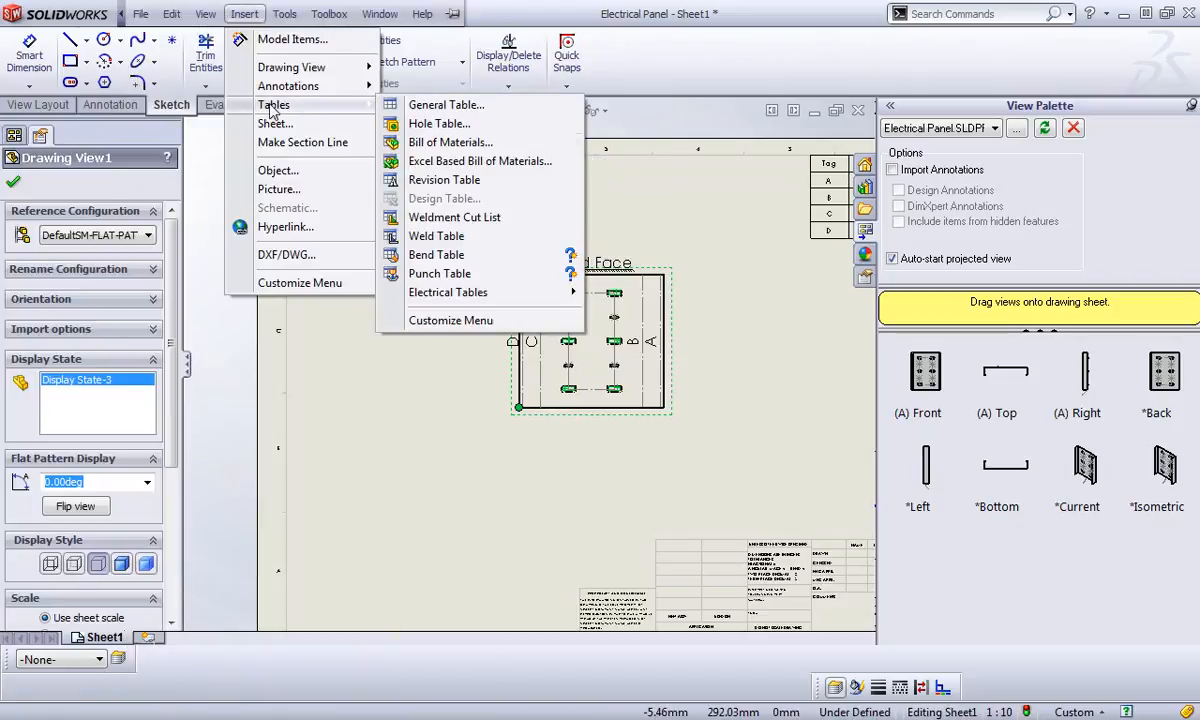
pyautogui.click(480, 421)
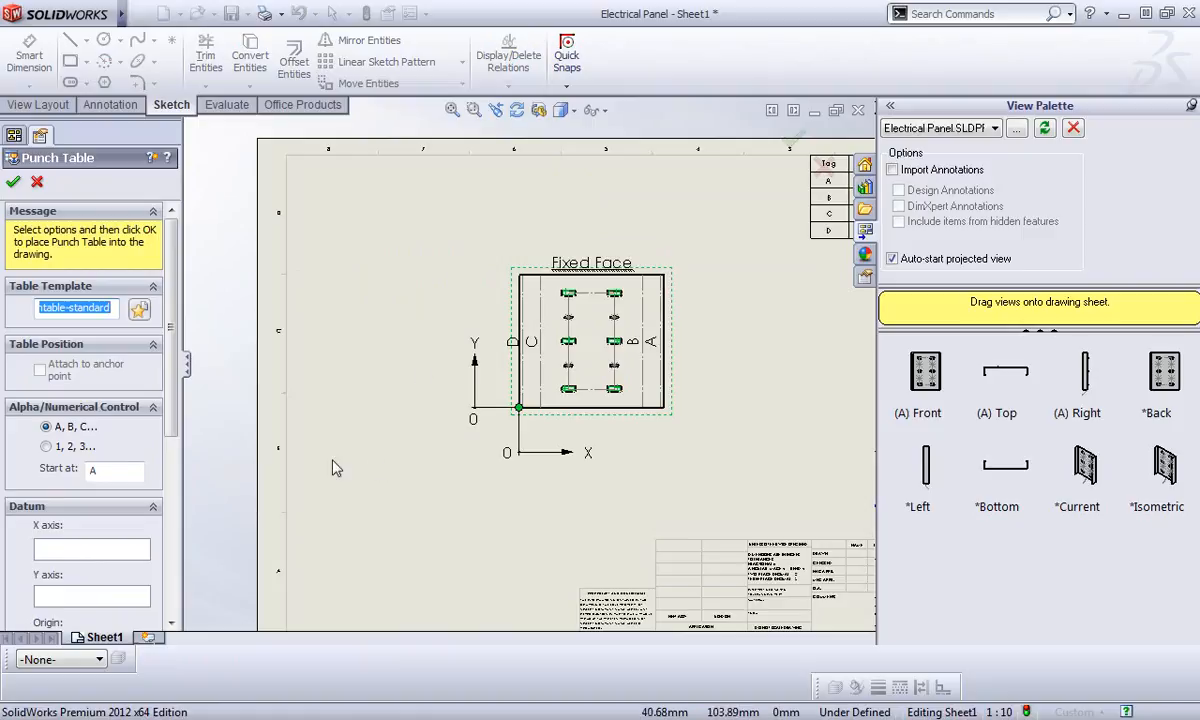
pyautogui.scroll(-2, 178, 430)
pyautogui.scroll(-4, 184, 432)
pyautogui.rightClick(135, 410)
pyautogui.click(198, 423)
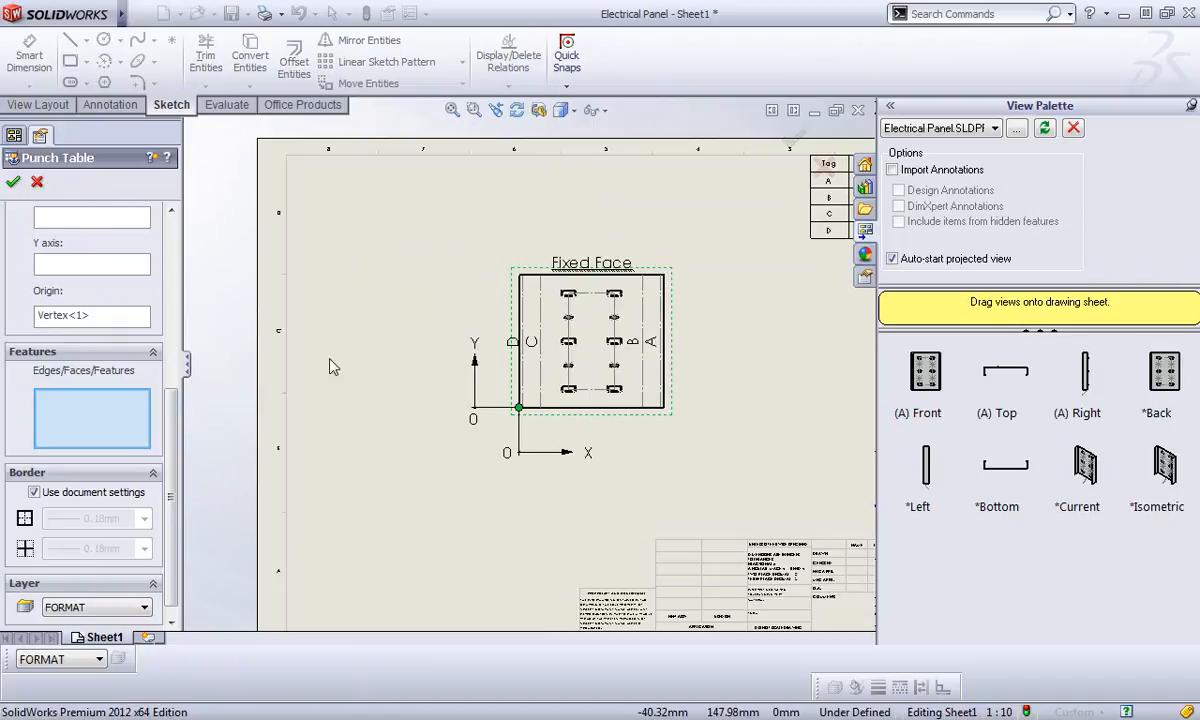
# Select faces of the two upper louvers and the two upper wire clips as punch table features
pyautogui.scroll(-2, 595, 330)
pyautogui.scroll(-6, 568, 297)
pyautogui.click(377, 268)
pyautogui.scroll(2, 565, 380)
pyautogui.click(676, 310)
pyautogui.scroll(-3, 686, 448)
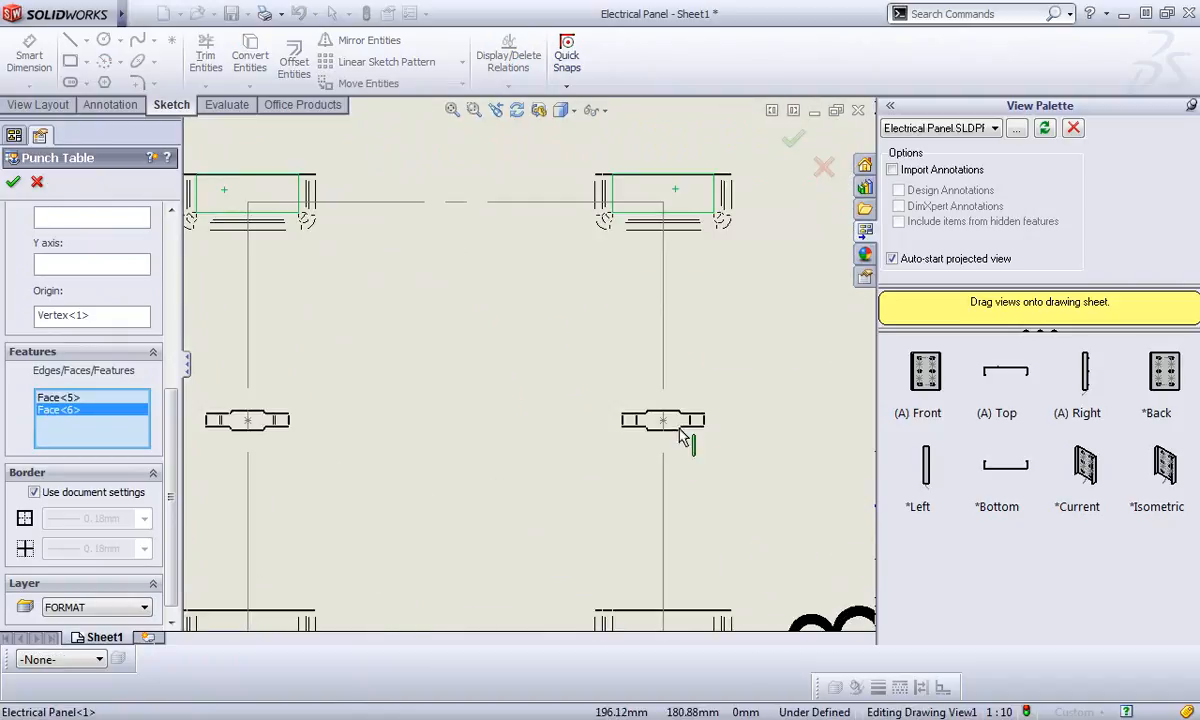
pyautogui.click(683, 425)
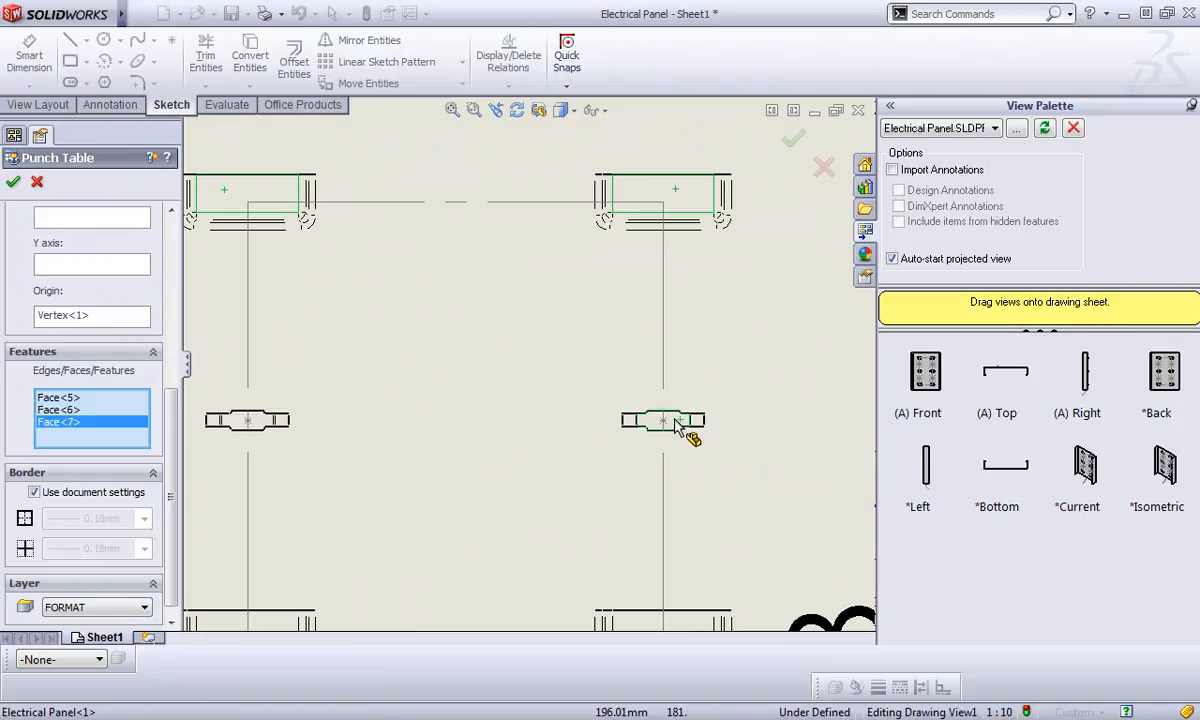
pyautogui.click(268, 428)
# Add faces of the two middle louvers, the two lower wire clips and the two lower louvers as punch table features
pyautogui.scroll(2, 395, 533)
pyautogui.click(351, 553)
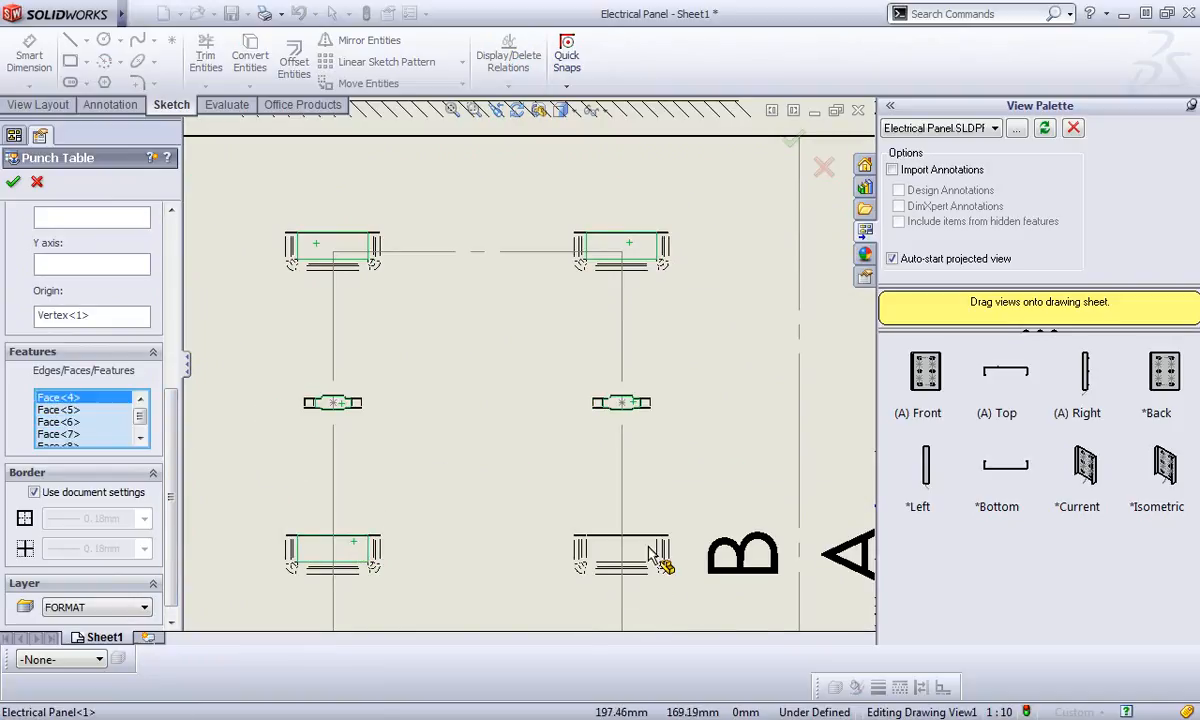
pyautogui.click(650, 554)
pyautogui.scroll(2, 463, 567)
pyautogui.scroll(-6, 467, 560)
pyautogui.scroll(3, 362, 380)
pyautogui.click(752, 380)
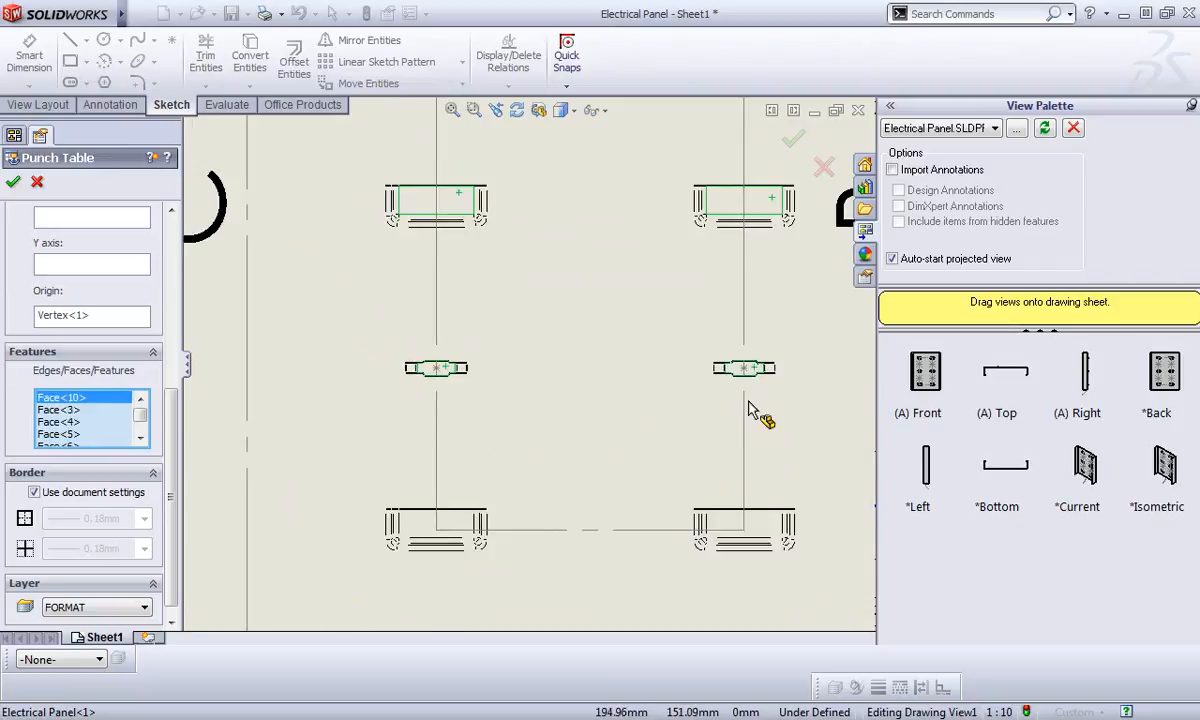
pyautogui.click(772, 522)
pyautogui.click(425, 515)
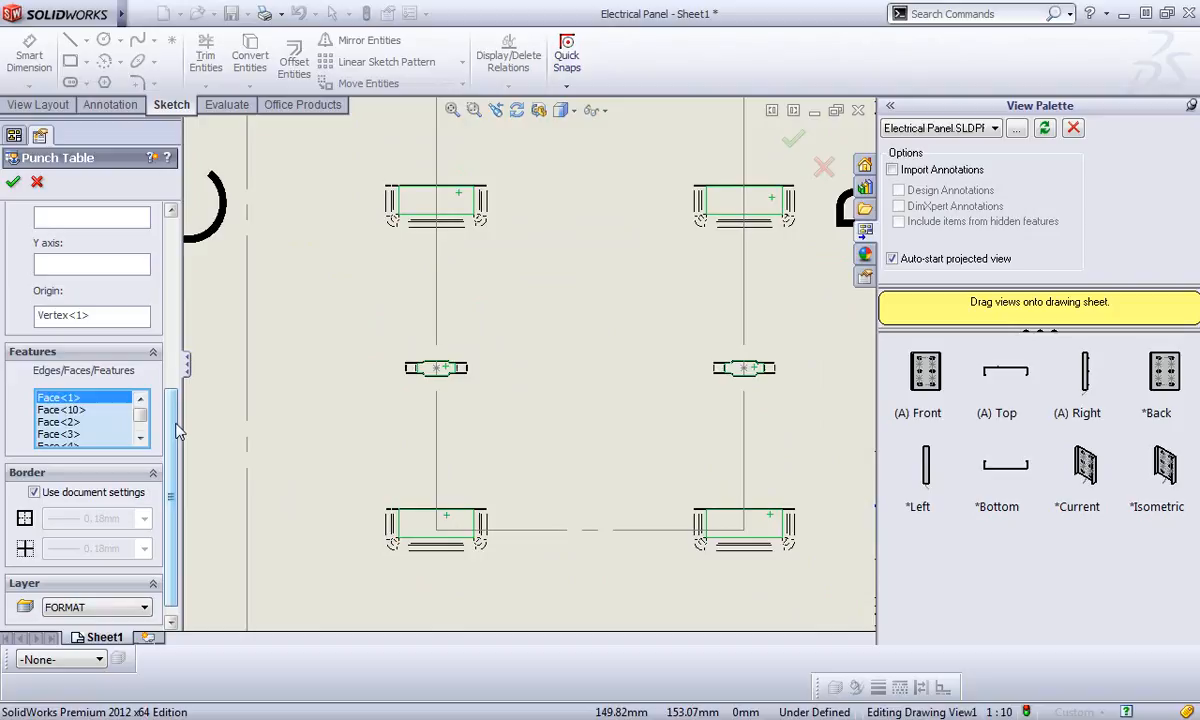
# Place the punch table in the sheet's upper-left corner and move the flat pattern view clear of it, beneath the bend table
pyautogui.moveTo(176, 430); pyautogui.dragTo(183, 248)
pyautogui.click(13, 182)
pyautogui.scroll(4, 537, 326)
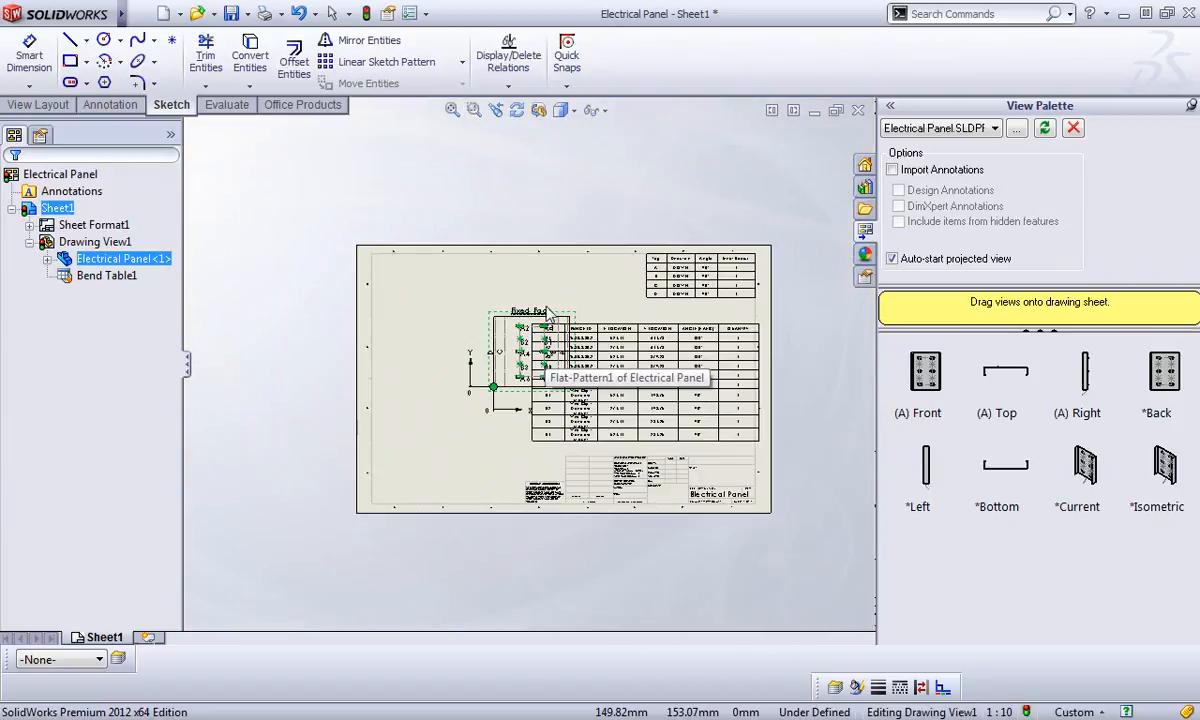
pyautogui.click(378, 264)
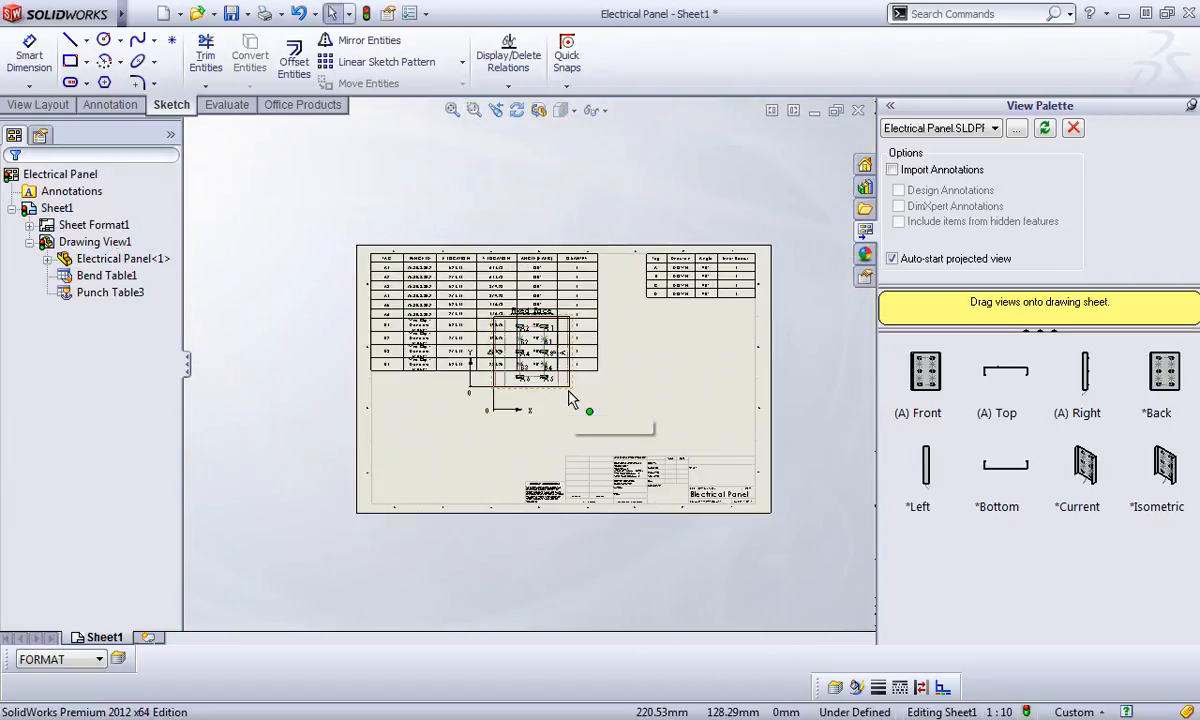
pyautogui.moveTo(585, 410)
pyautogui.mouseDown()
pyautogui.moveTo(570, 404)
pyautogui.moveTo(700, 425)
pyautogui.moveTo(739, 418)
pyautogui.moveTo(740, 428)
pyautogui.mouseUp()
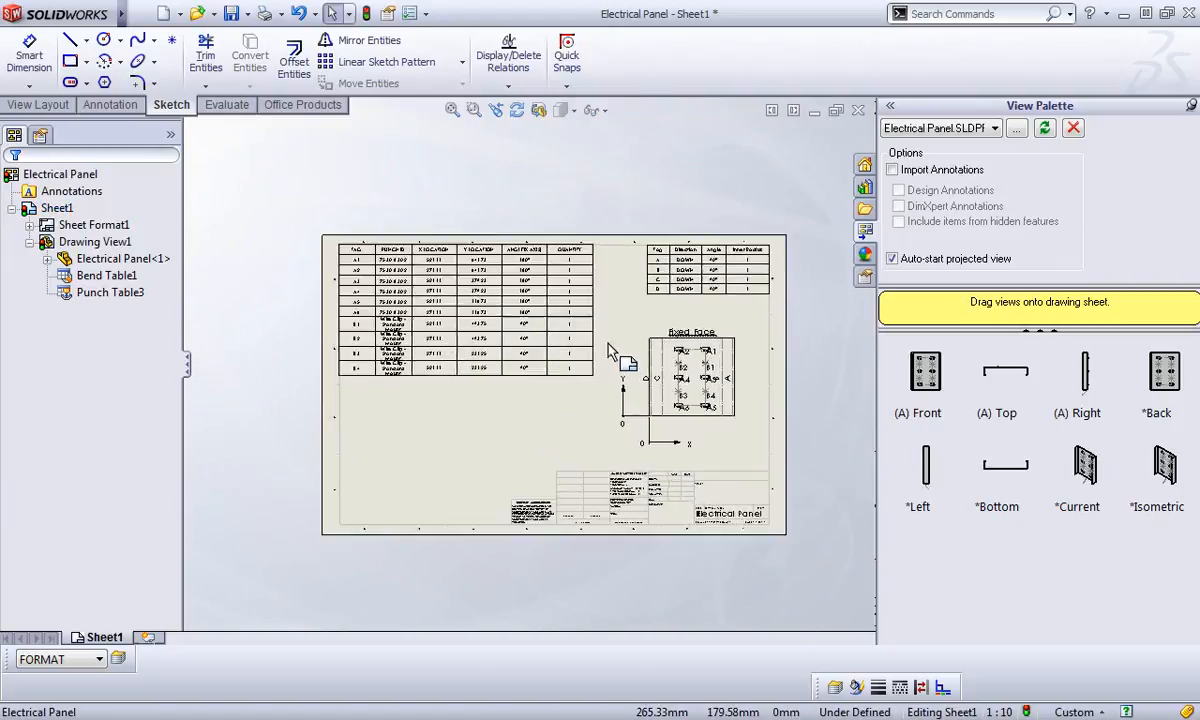
pyautogui.scroll(-4, 700, 380)
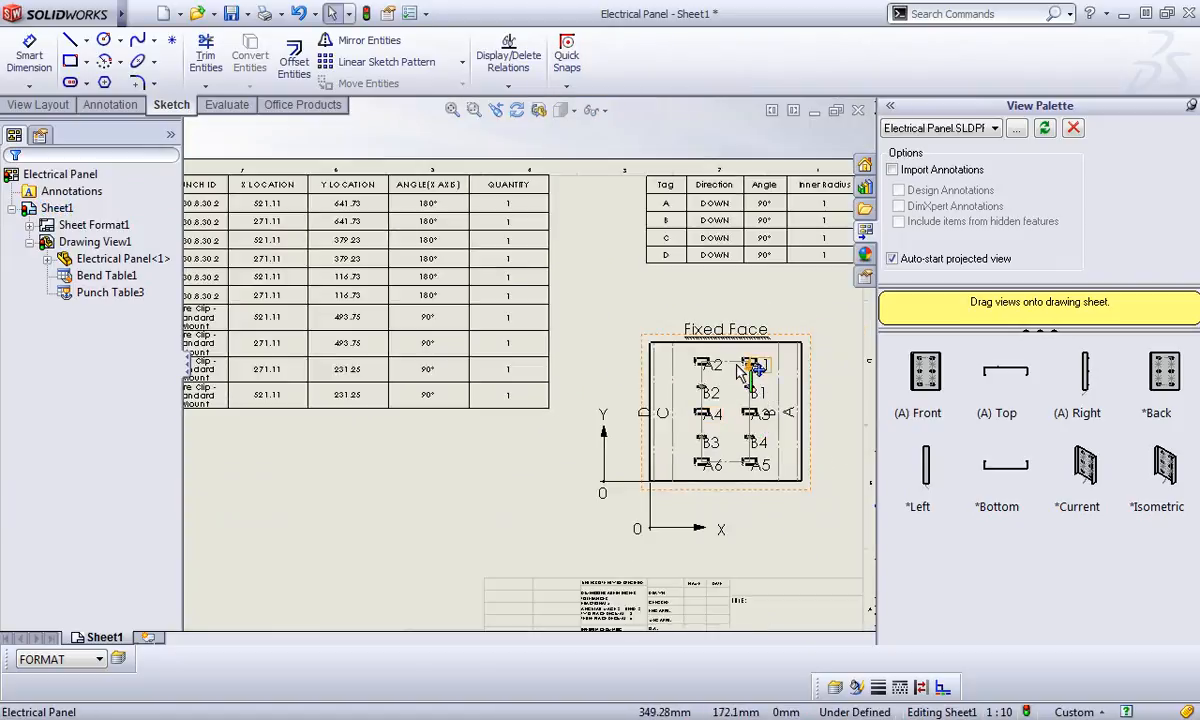
pyautogui.rightClick(757, 368)
pyautogui.click(645, 410)
pyautogui.scroll(-4, 645, 410)
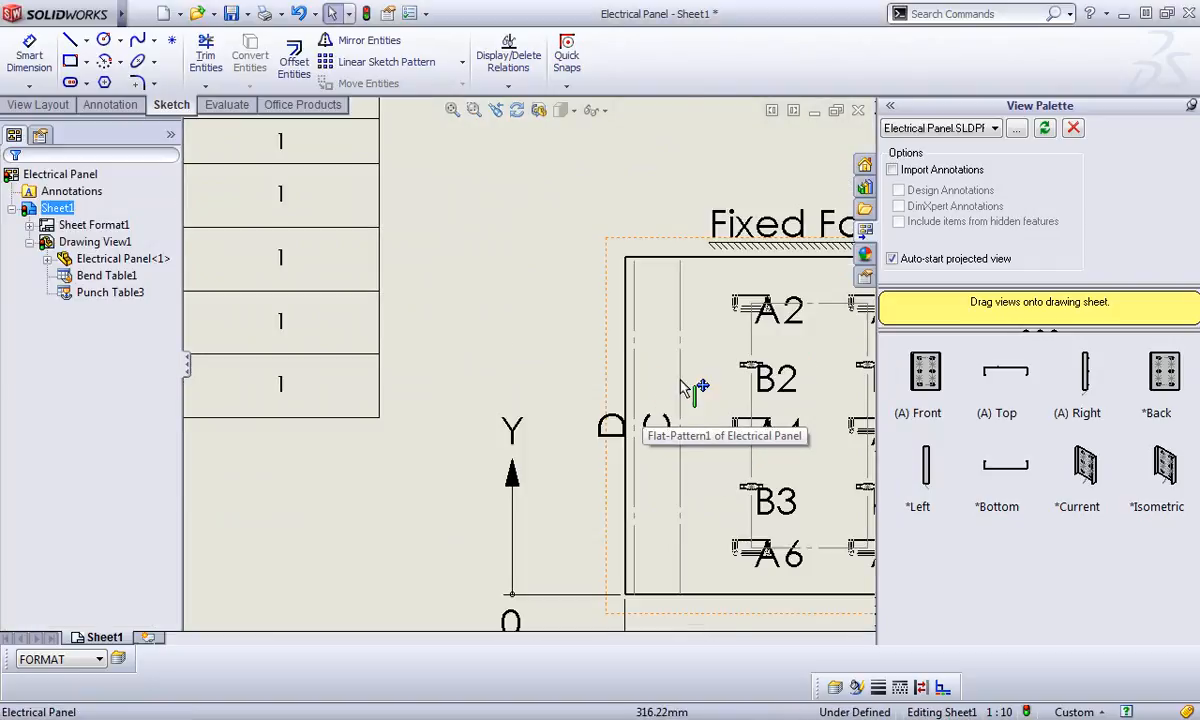
pyautogui.rightClick(683, 383)
pyautogui.click(724, 492)
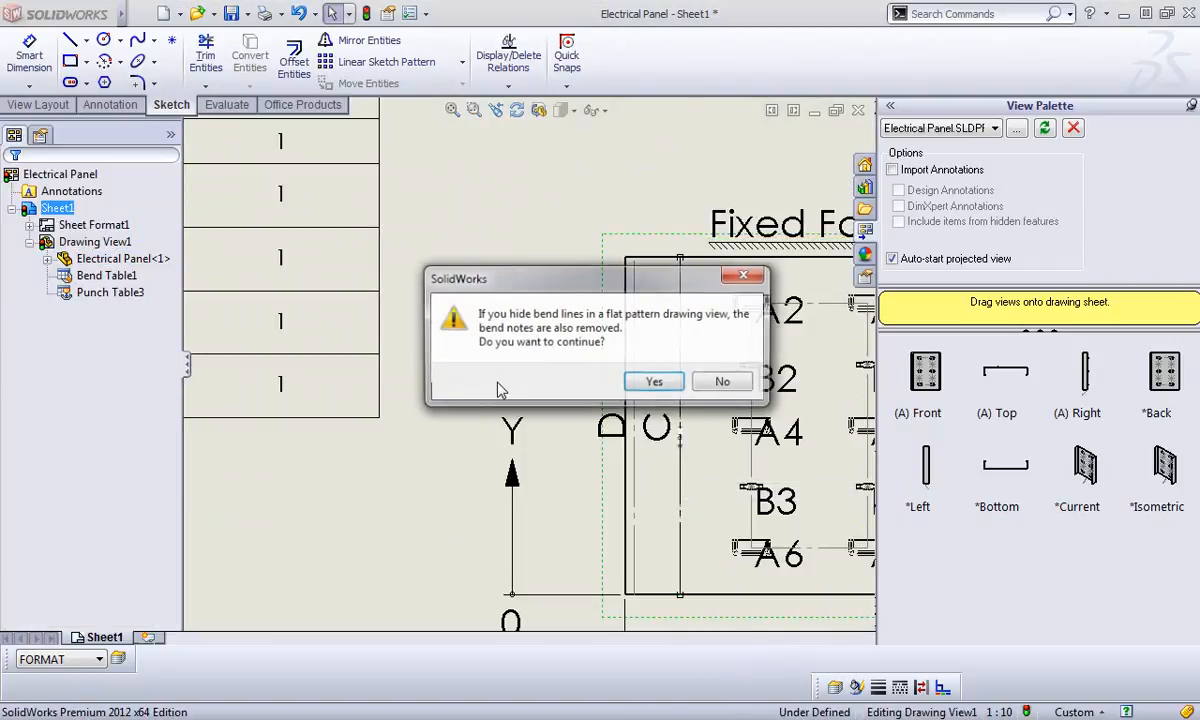
pyautogui.click(705, 378)
# Hide the sketch lines connecting the louvers in the flat pattern view
pyautogui.click(603, 236)
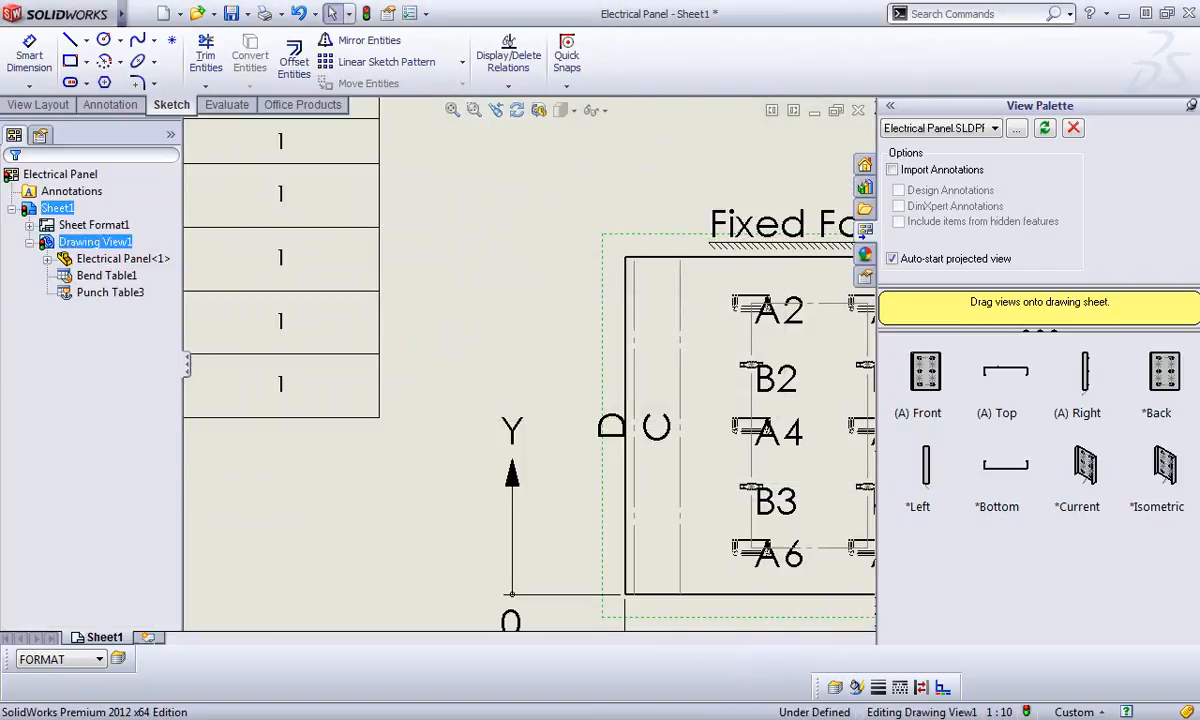
pyautogui.rightClick(832, 312)
pyautogui.click(872, 422)
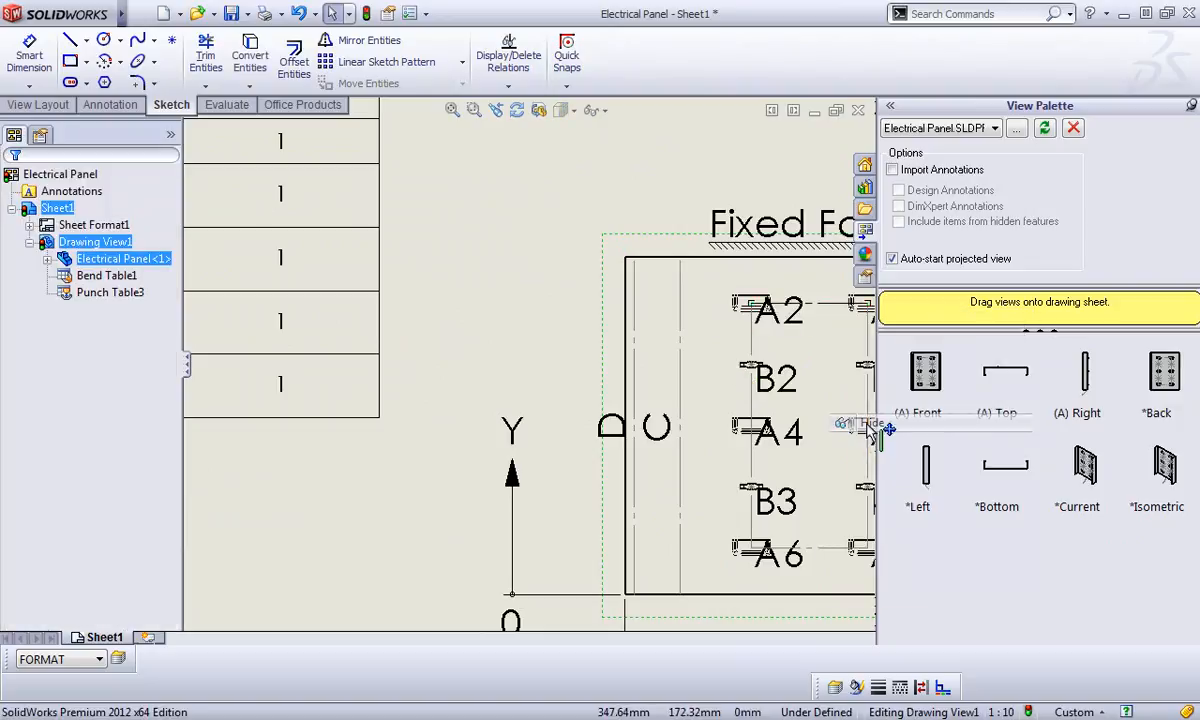
pyautogui.scroll(3, 555, 321)
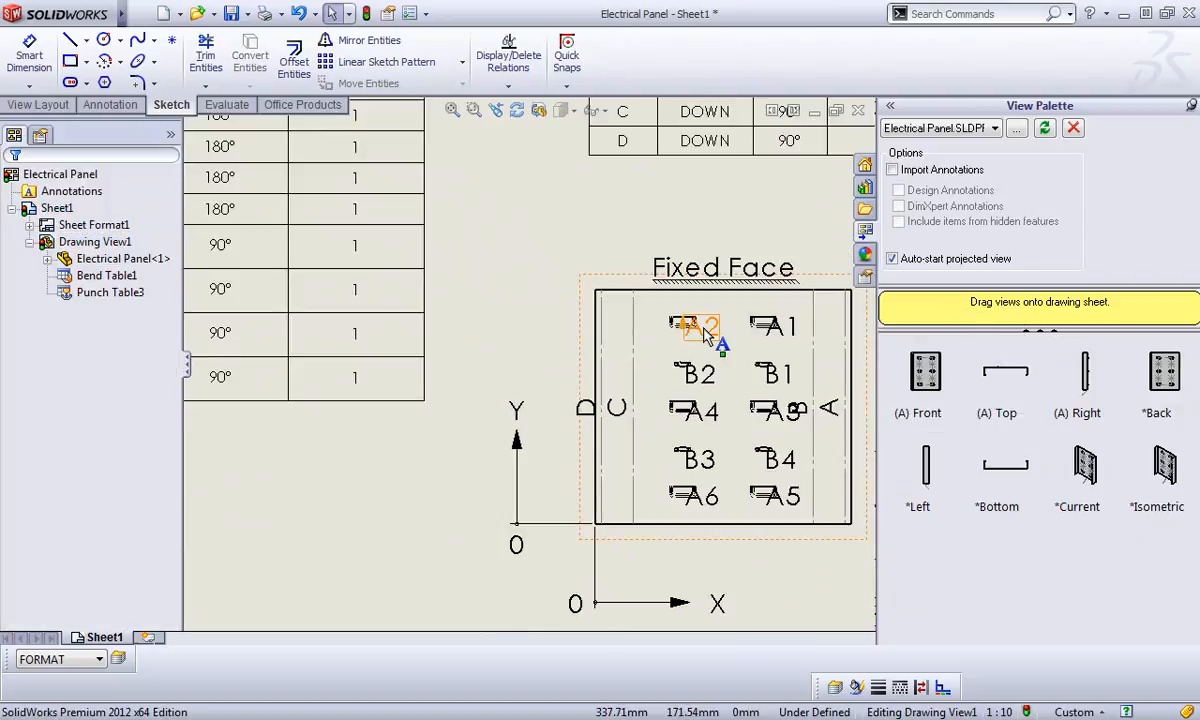
# Examine the punch table's tags, punch IDs, X and Y locations, angles and quantities, and the two table entries in the feature tree
pyautogui.scroll(3, 490, 350)
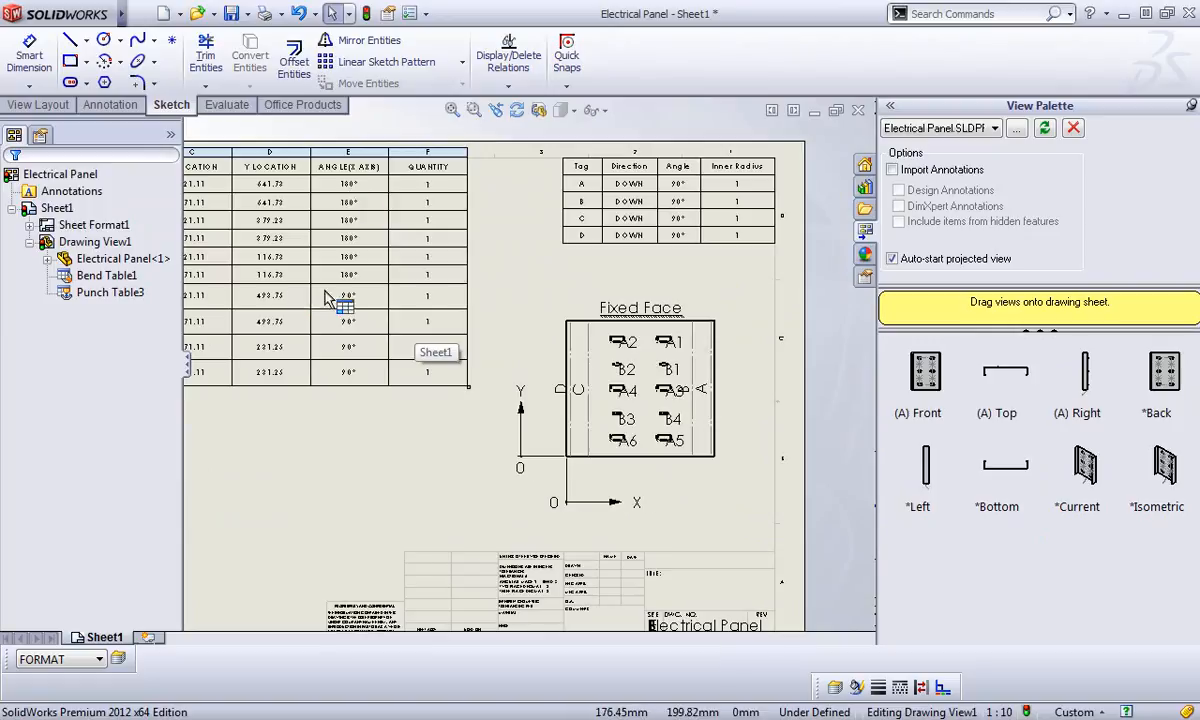
pyautogui.moveTo(330, 290); pyautogui.dragTo(436, 297, button='middle')
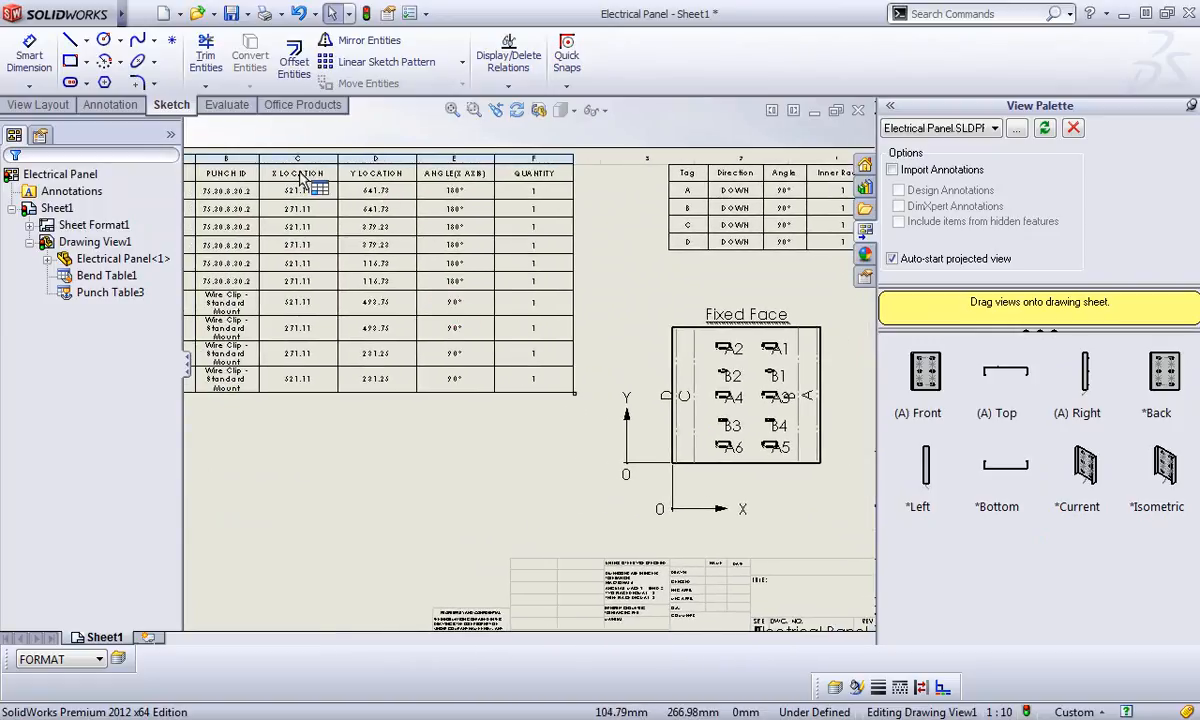
pyautogui.moveTo(298, 276); pyautogui.dragTo(335, 276, button='middle')
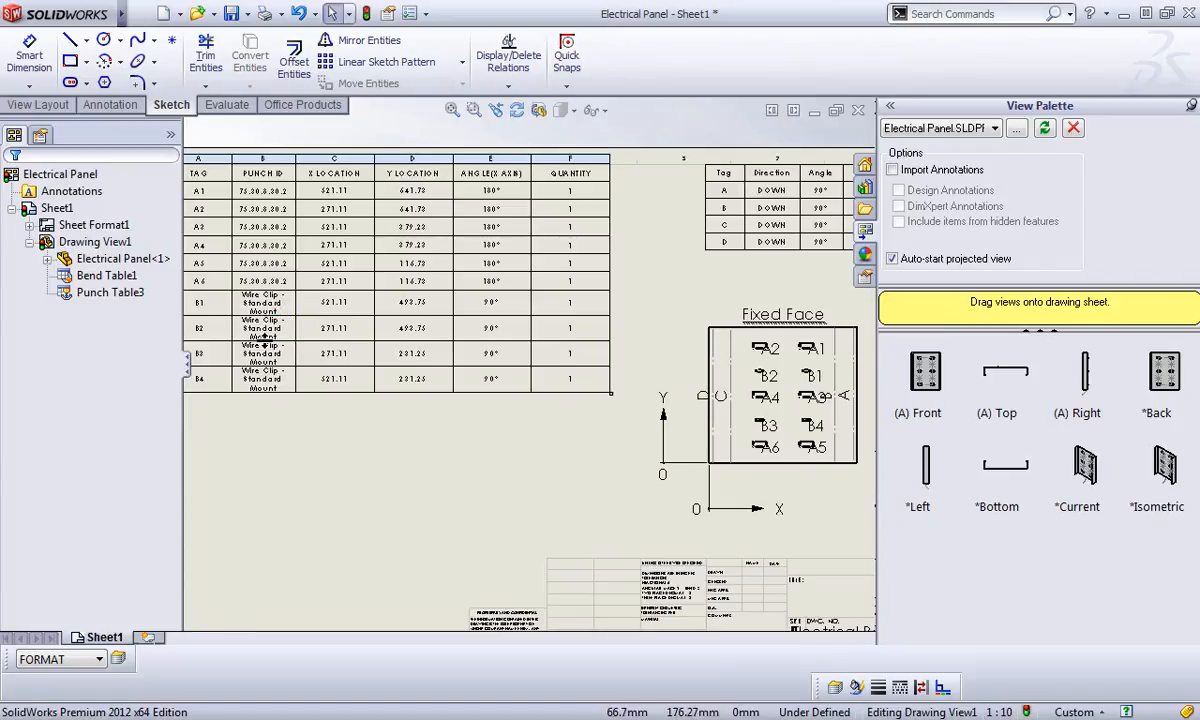
pyautogui.click(400, 466)
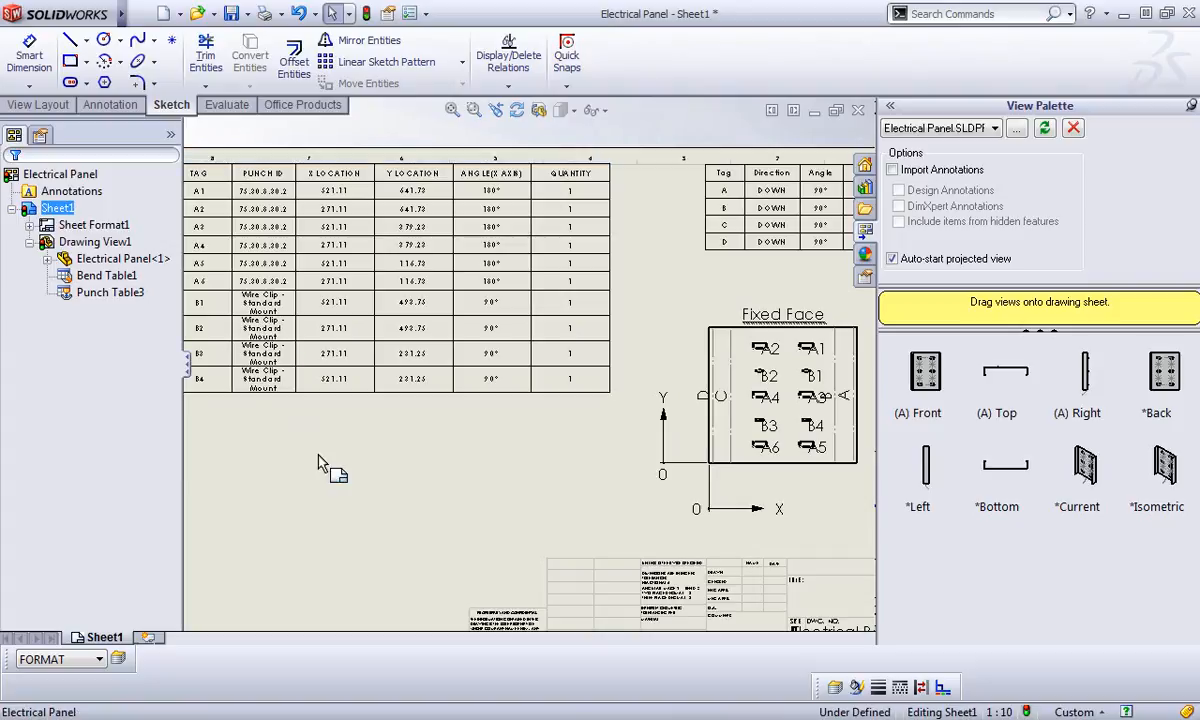
pyautogui.press('f')
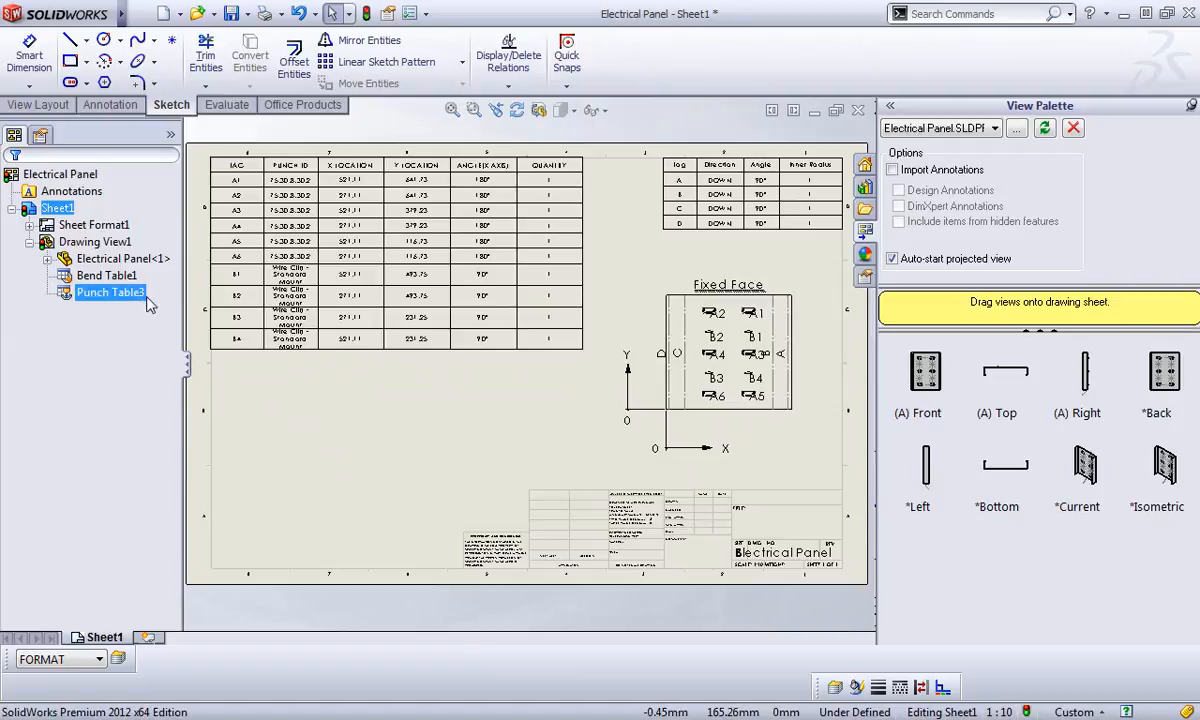
pyautogui.click(106, 275)
pyautogui.click(110, 292)
pyautogui.click(413, 430)
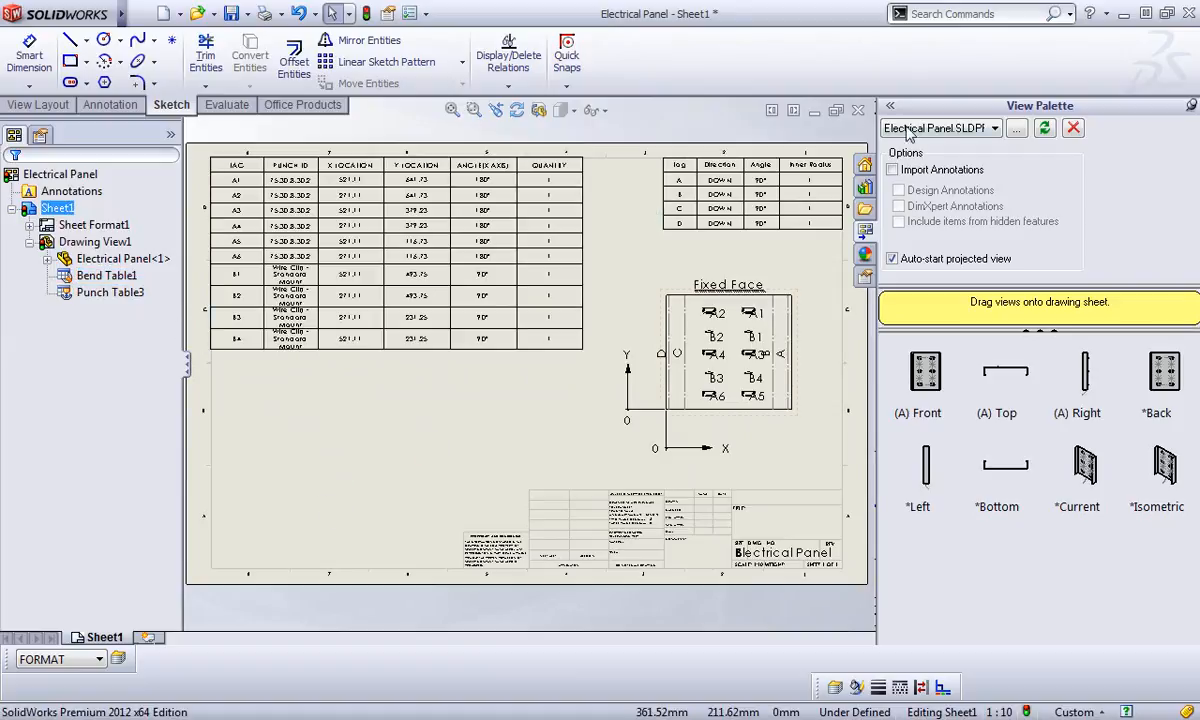
# Minimize the Electrical Panel drawing and agree to update the out-of-date drawing sheets
pyautogui.click(814, 112)
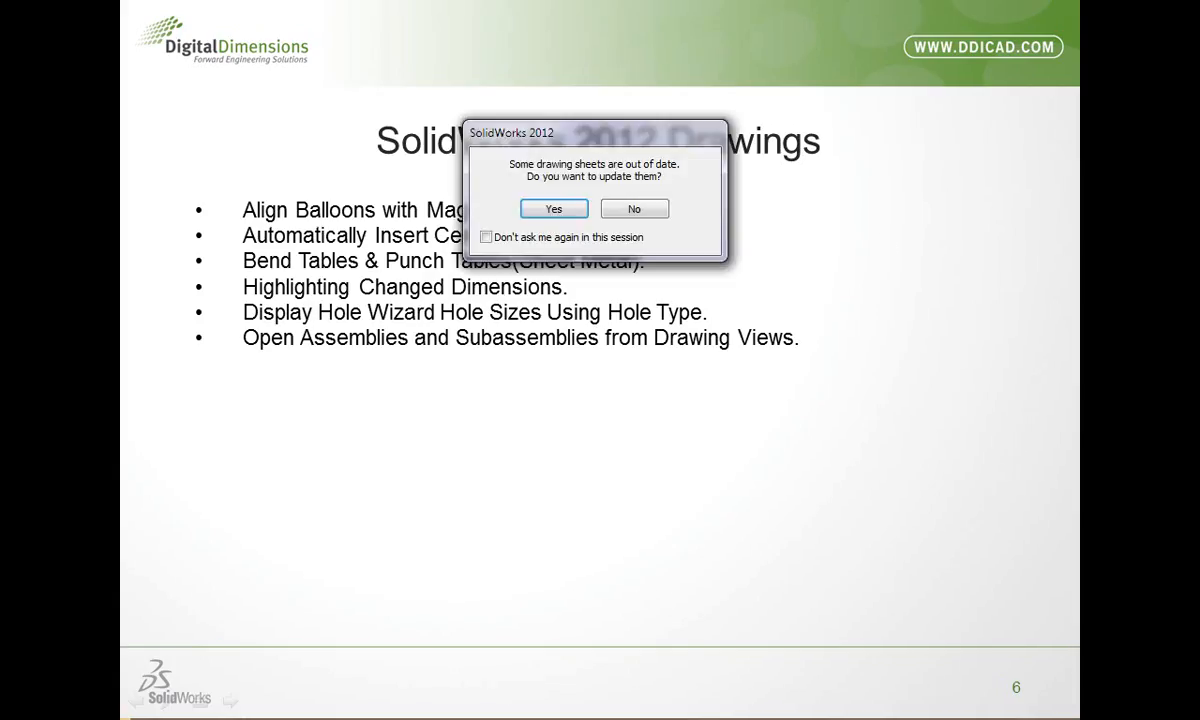
pyautogui.click(565, 216)
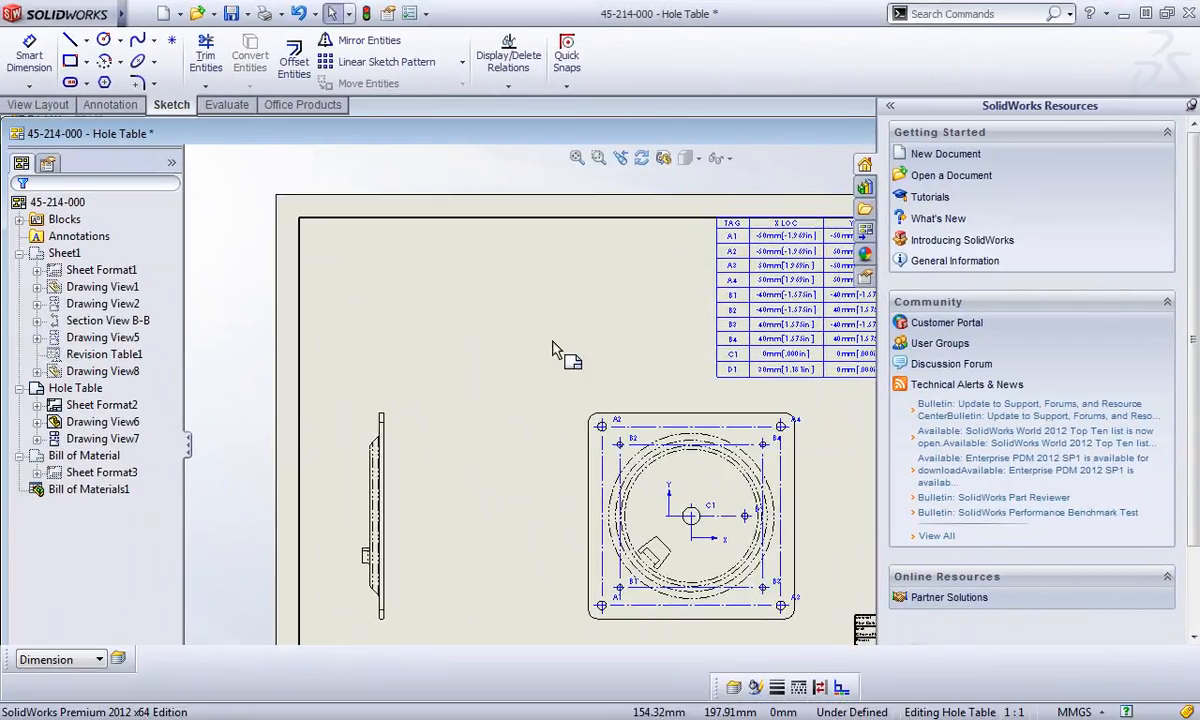
# Delete the hole table and the existing center marks of the plate's front view on the Hole Table sheet
pyautogui.scroll(3, 767, 469)
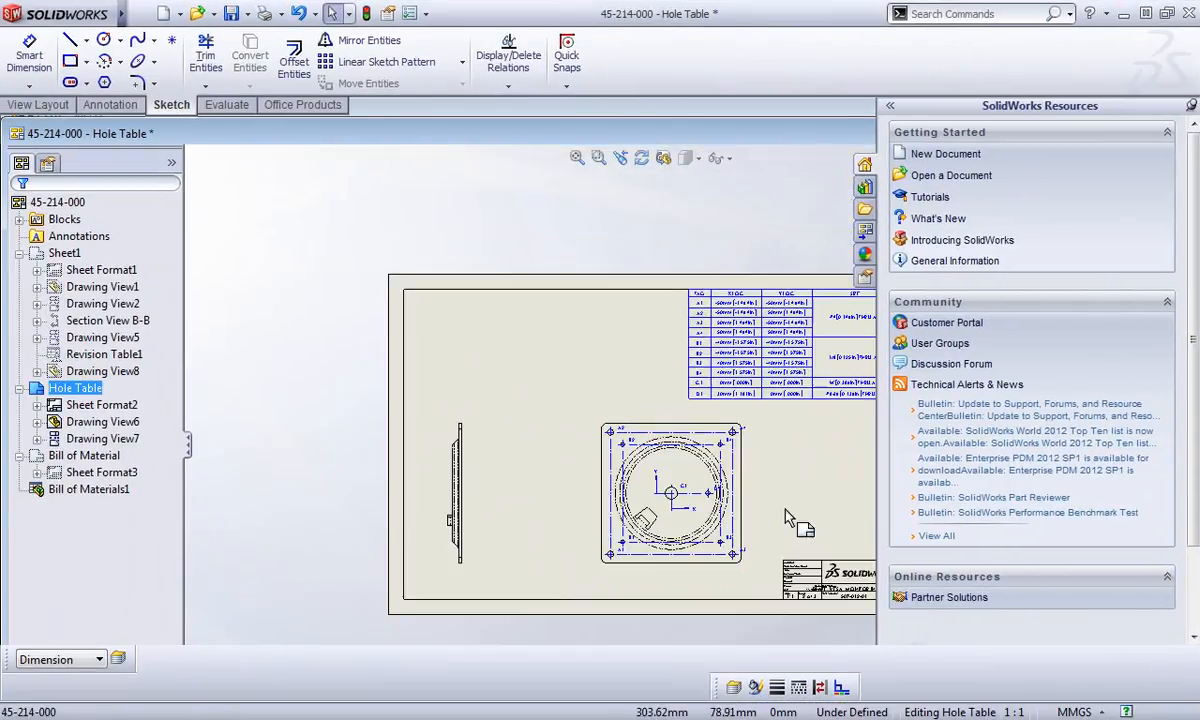
pyautogui.scroll(-3, 755, 500)
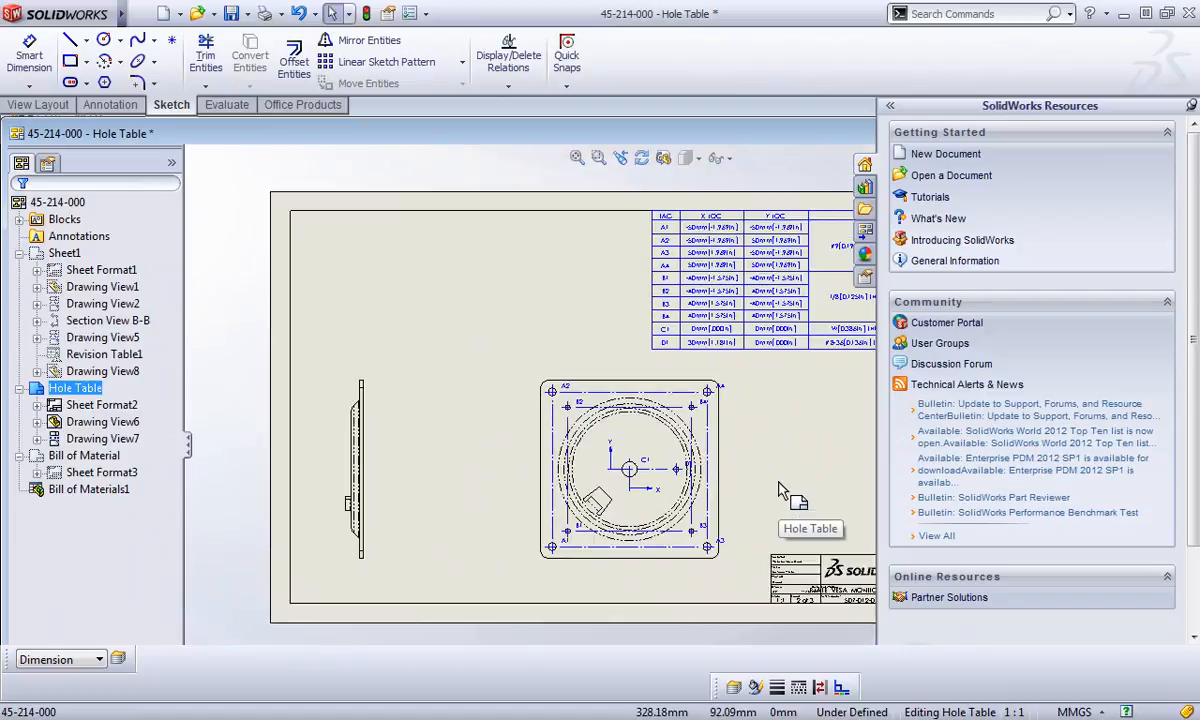
pyautogui.scroll(-1, 790, 461)
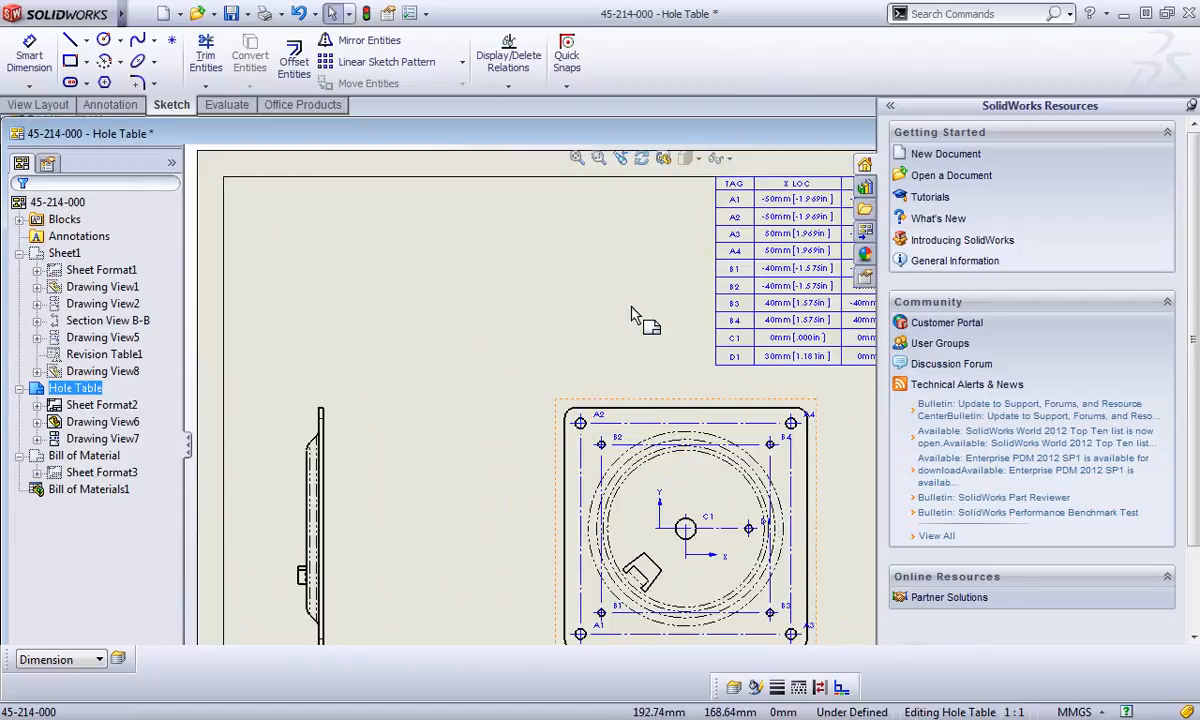
pyautogui.click(709, 170)
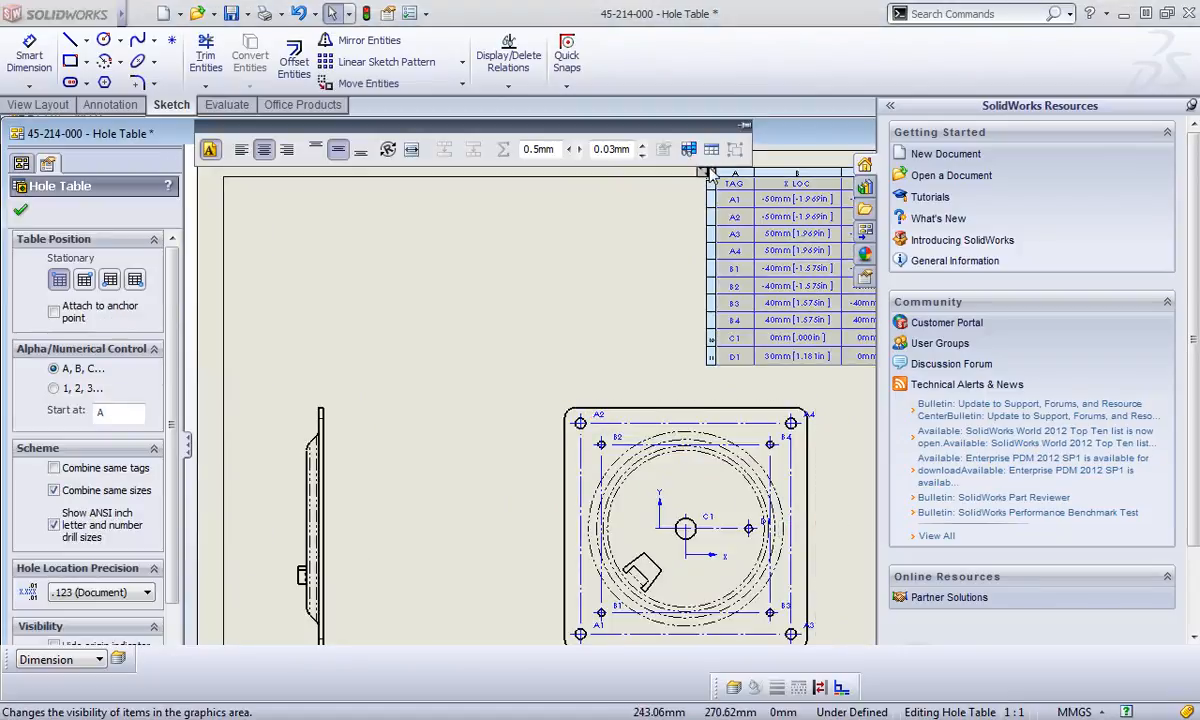
pyautogui.press('Delete')
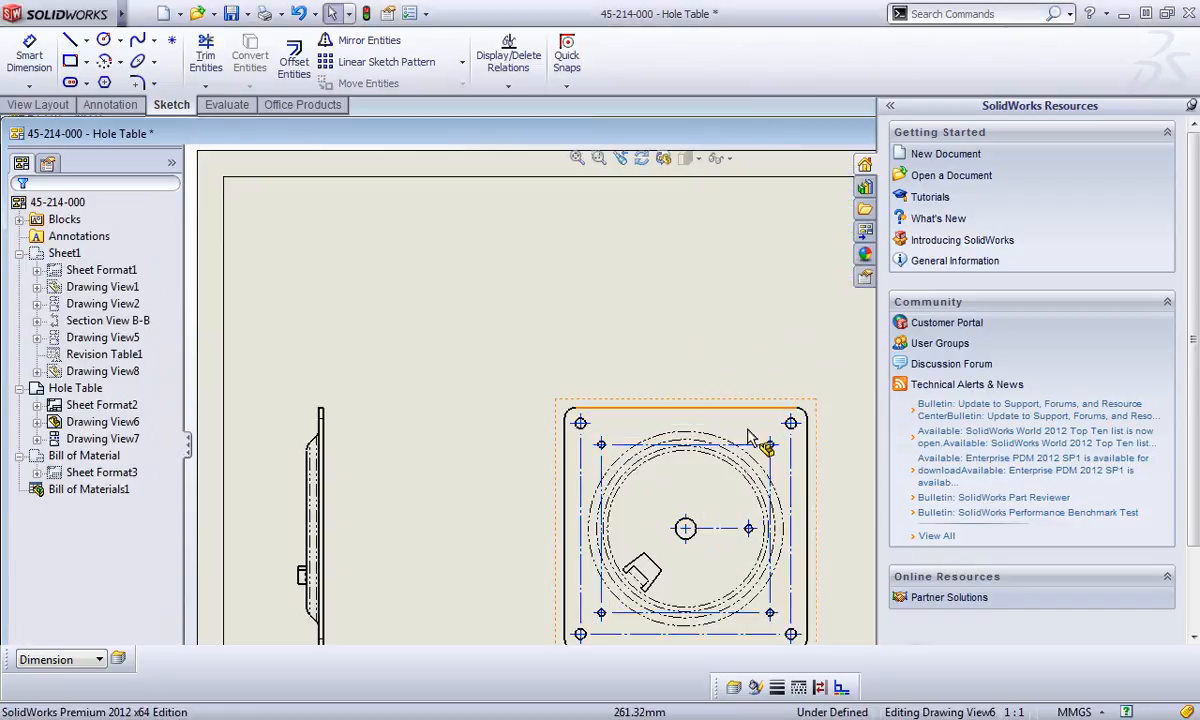
pyautogui.scroll(-2, 565, 340)
pyautogui.moveTo(527, 360)
pyautogui.mouseDown()
pyautogui.moveTo(700, 410)
pyautogui.moveTo(767, 596)
pyautogui.mouseUp()
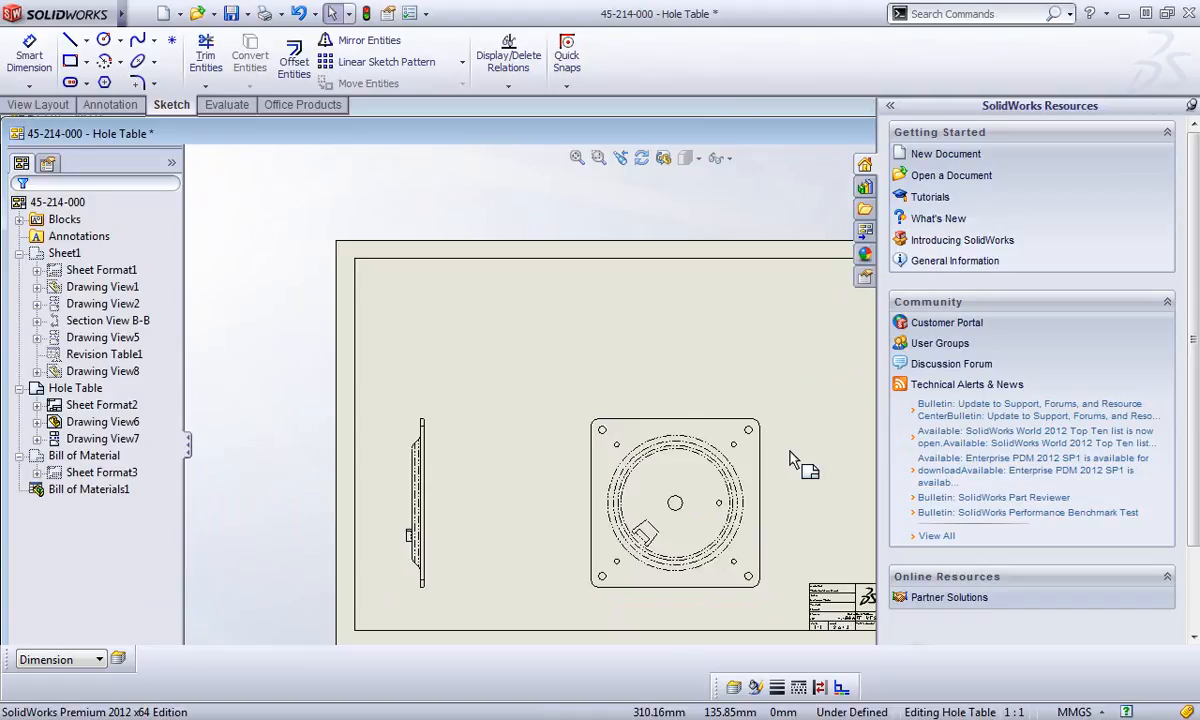
pyautogui.scroll(2, 790, 460)
# Collapse the task pane, maximize the 45-214-000 drawing window and fit the whole sheet in it
pyautogui.click(1193, 107)
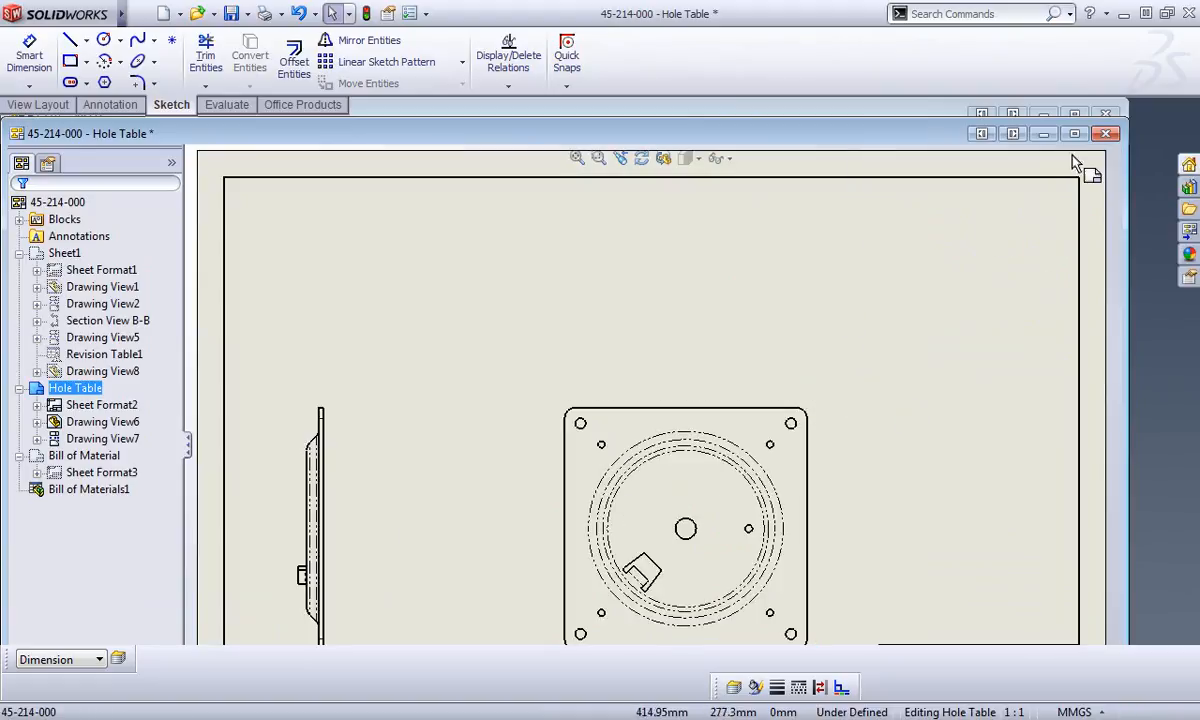
pyautogui.doubleClick(1004, 133)
pyautogui.press('f')
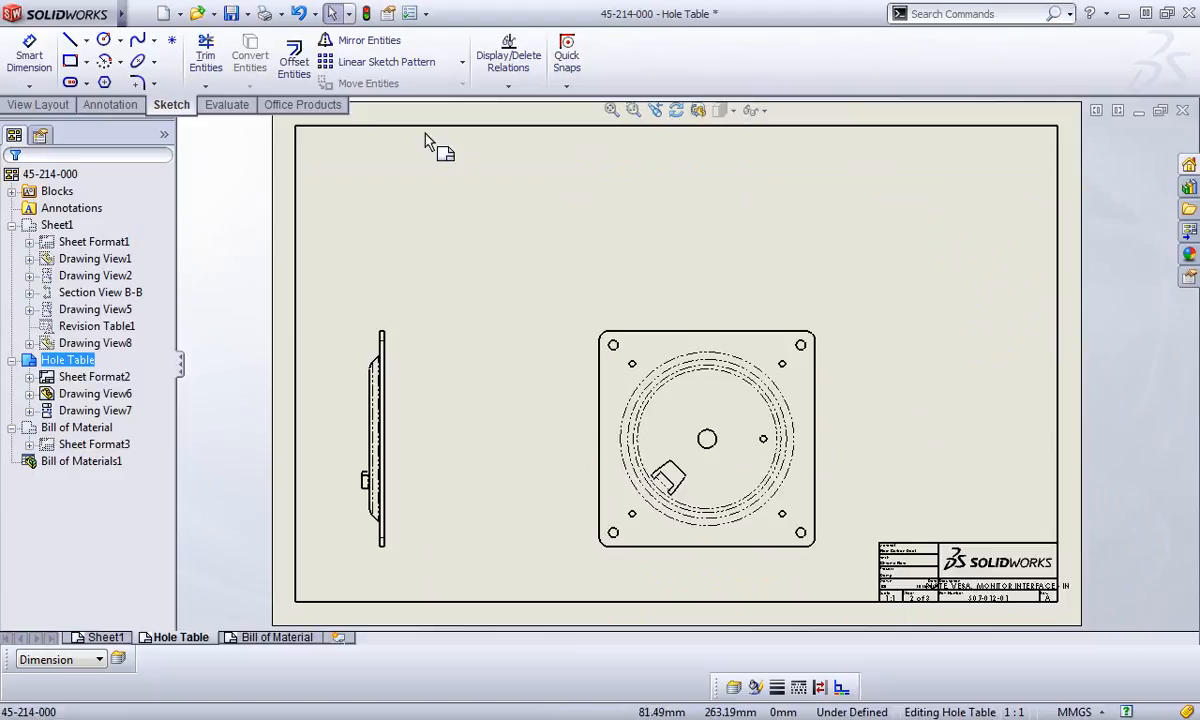
# Add center marks automatically for all holes in the plate's front view, using the document default display attributes
pyautogui.click(822, 386)
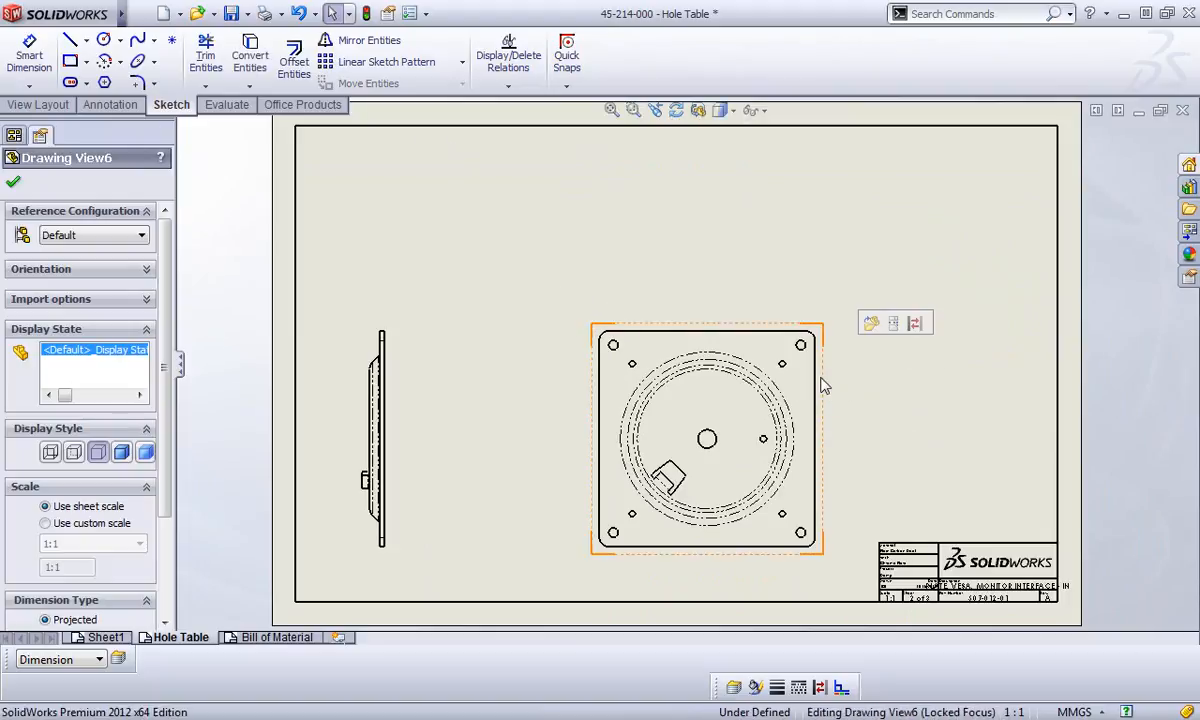
pyautogui.rightClick(822, 386)
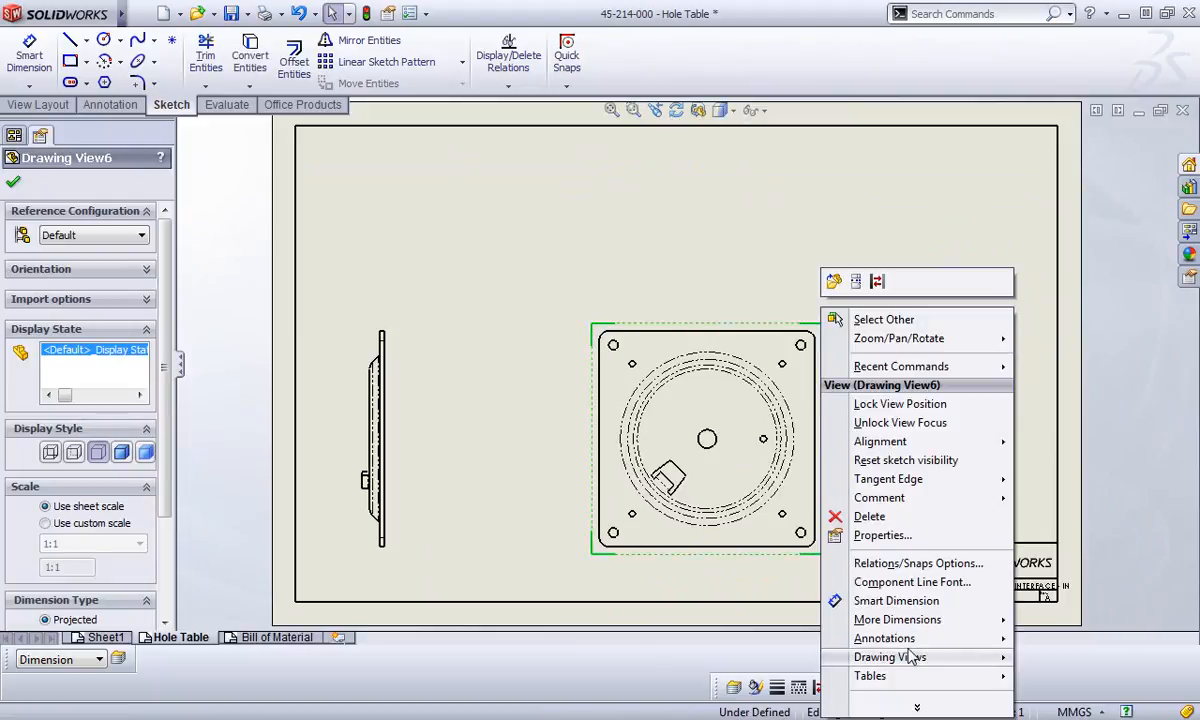
pyautogui.moveTo(911, 657)
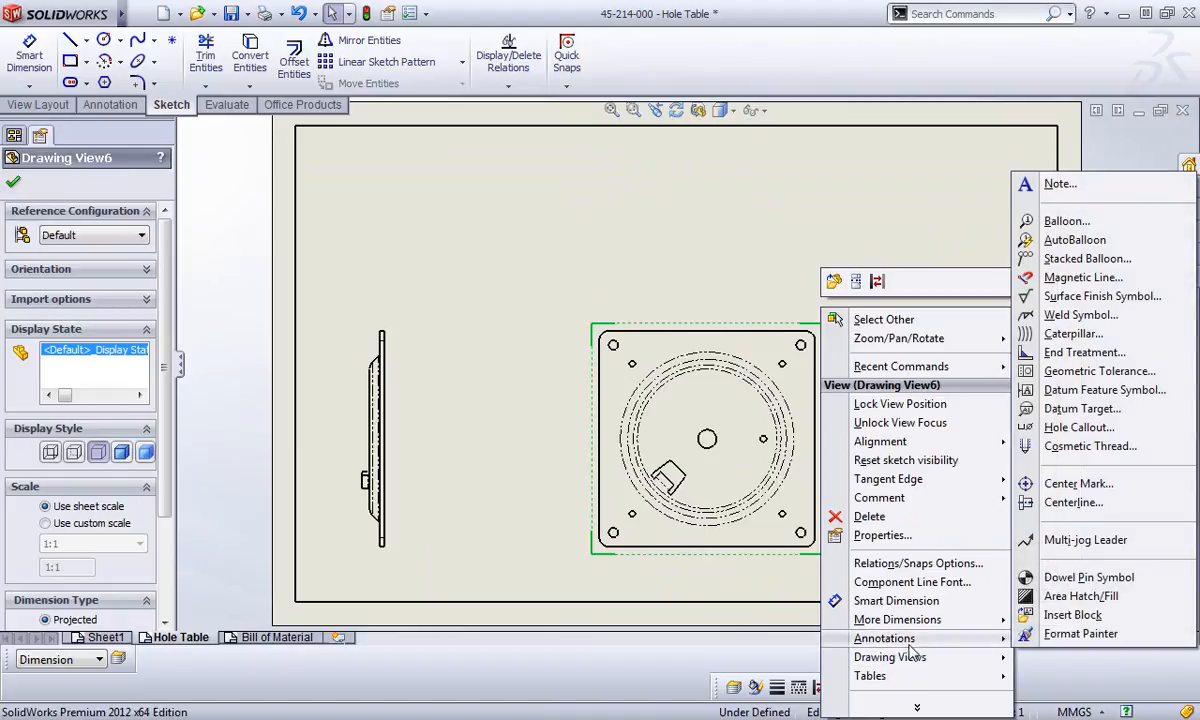
pyautogui.click(1072, 484)
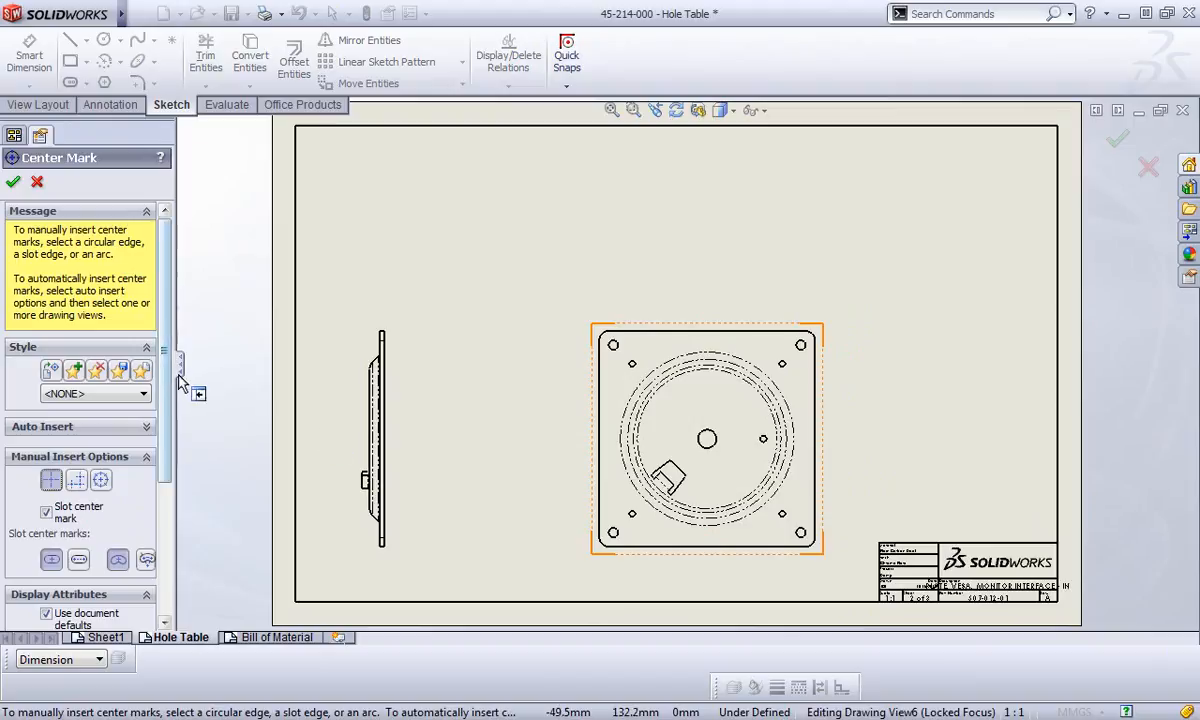
pyautogui.scroll(-5, 168, 470)
pyautogui.scroll(5, 172, 557)
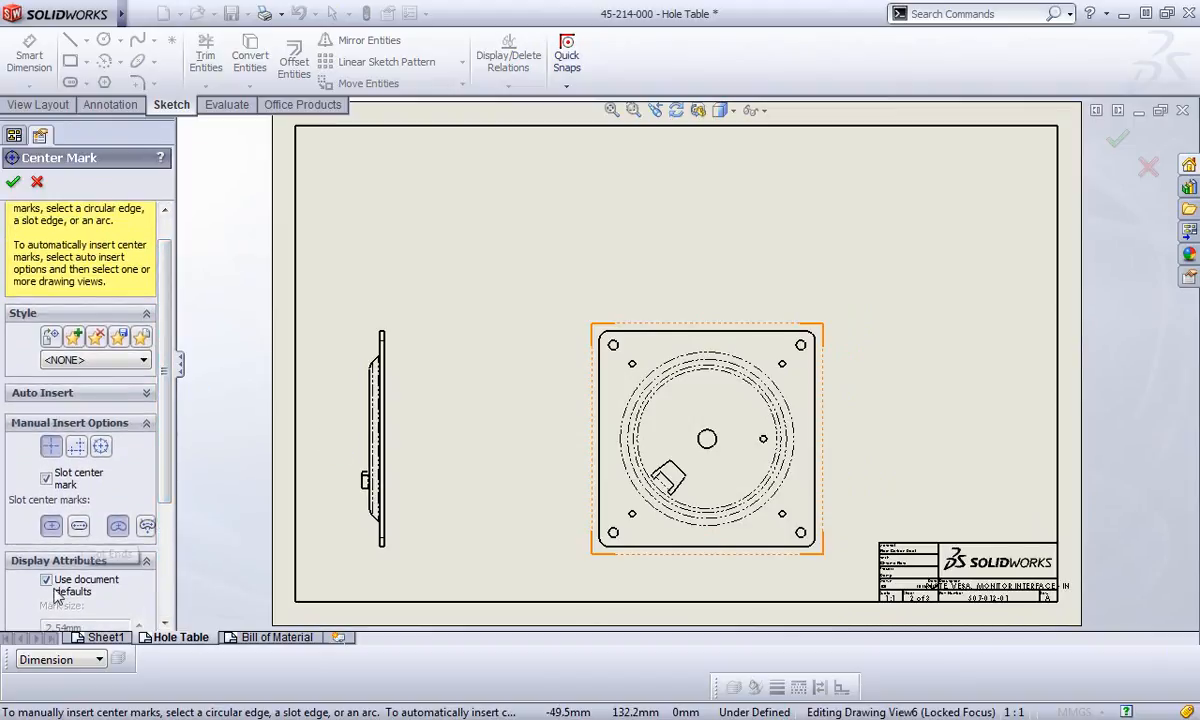
pyautogui.click(47, 393)
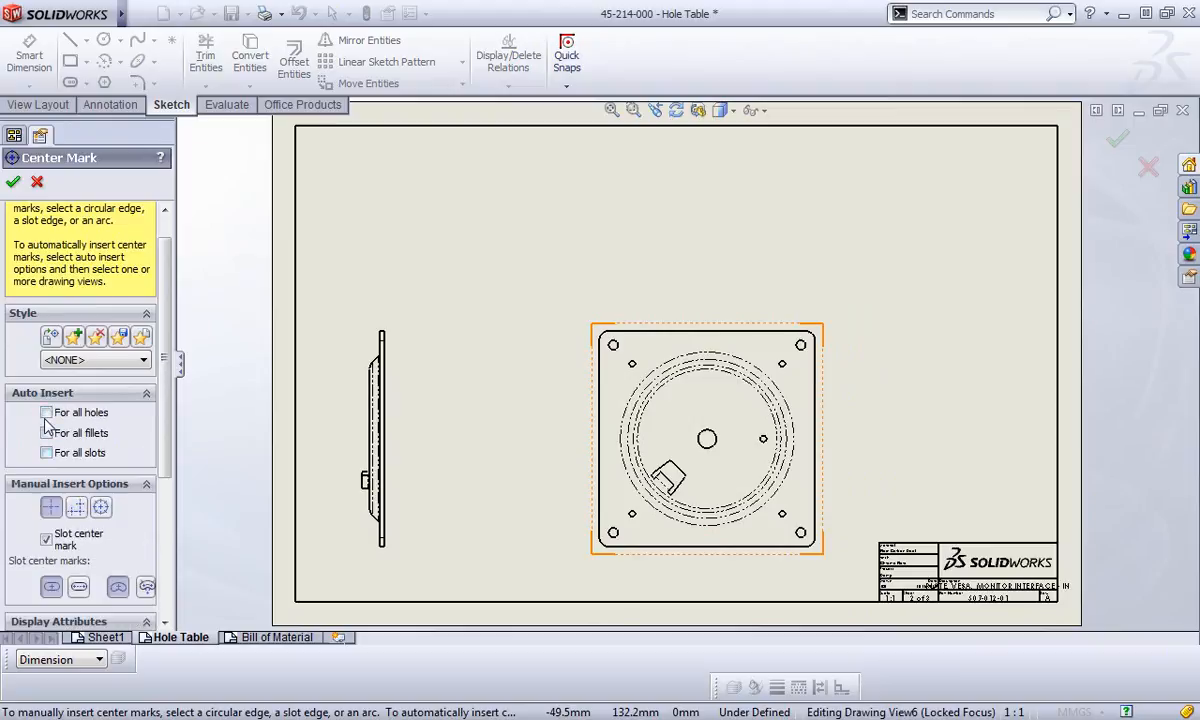
pyautogui.click(45, 412)
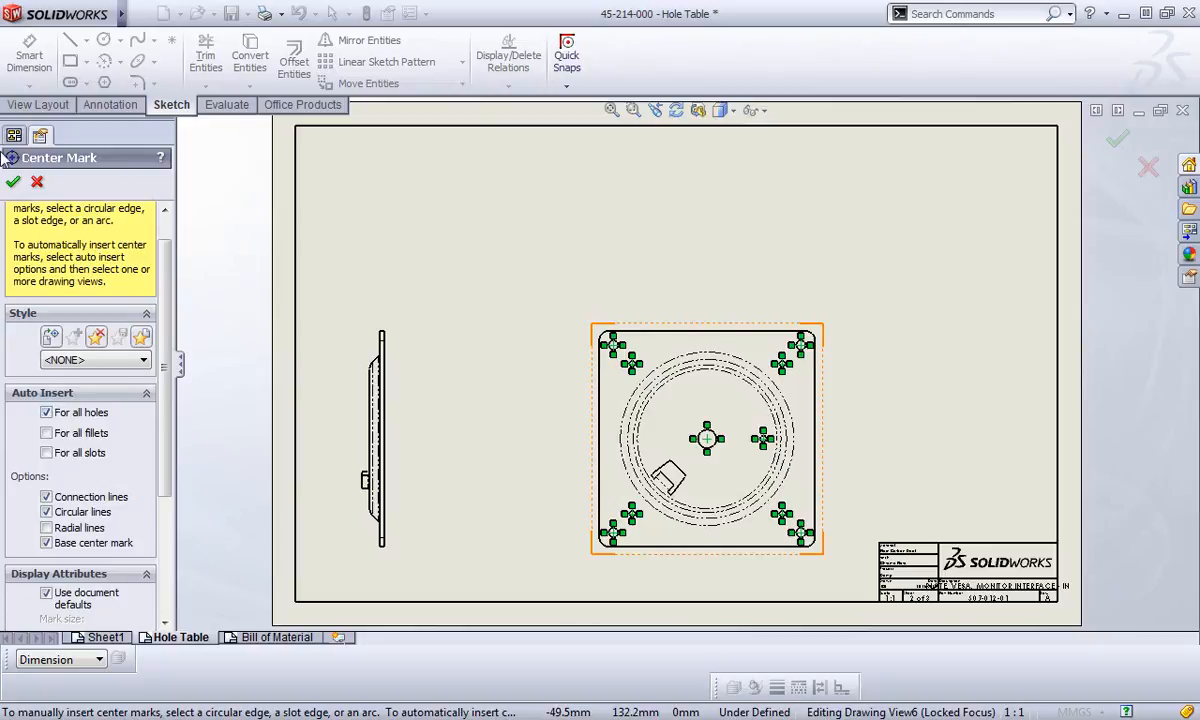
pyautogui.click(13, 181)
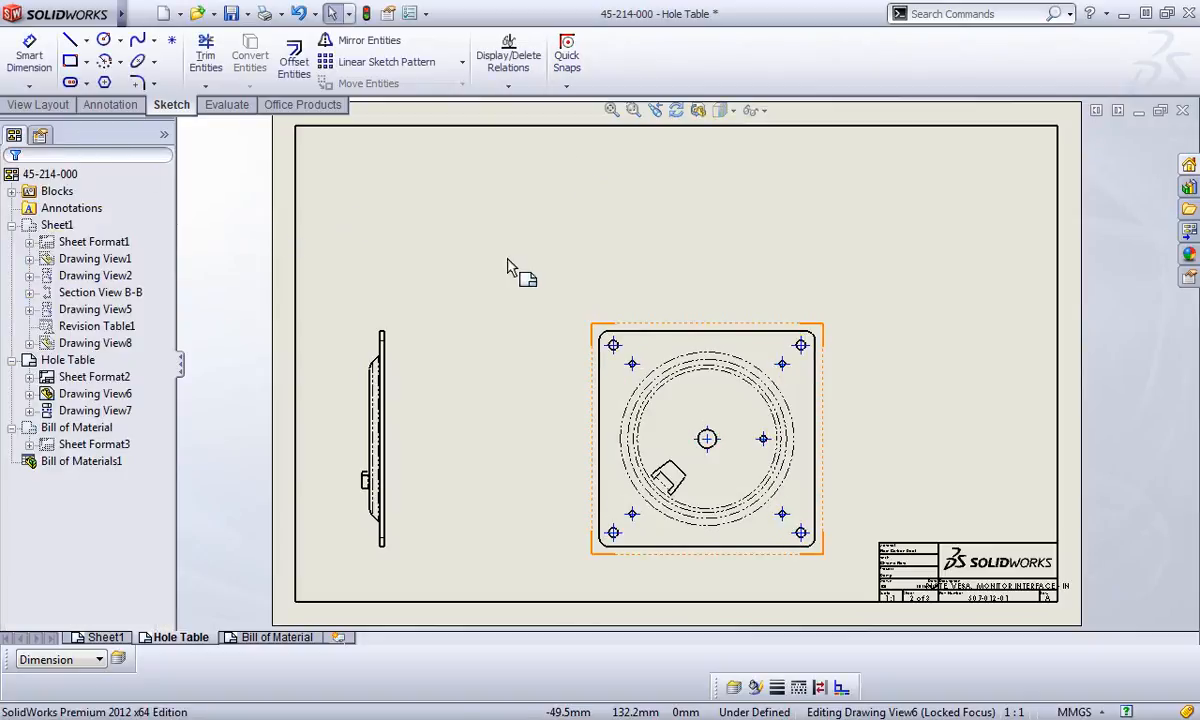
# Examine the line style, arrow size and label options for Section and Detail views in the document's drafting standard, discarding any changes
pyautogui.click(392, 12)
pyautogui.click(360, 45)
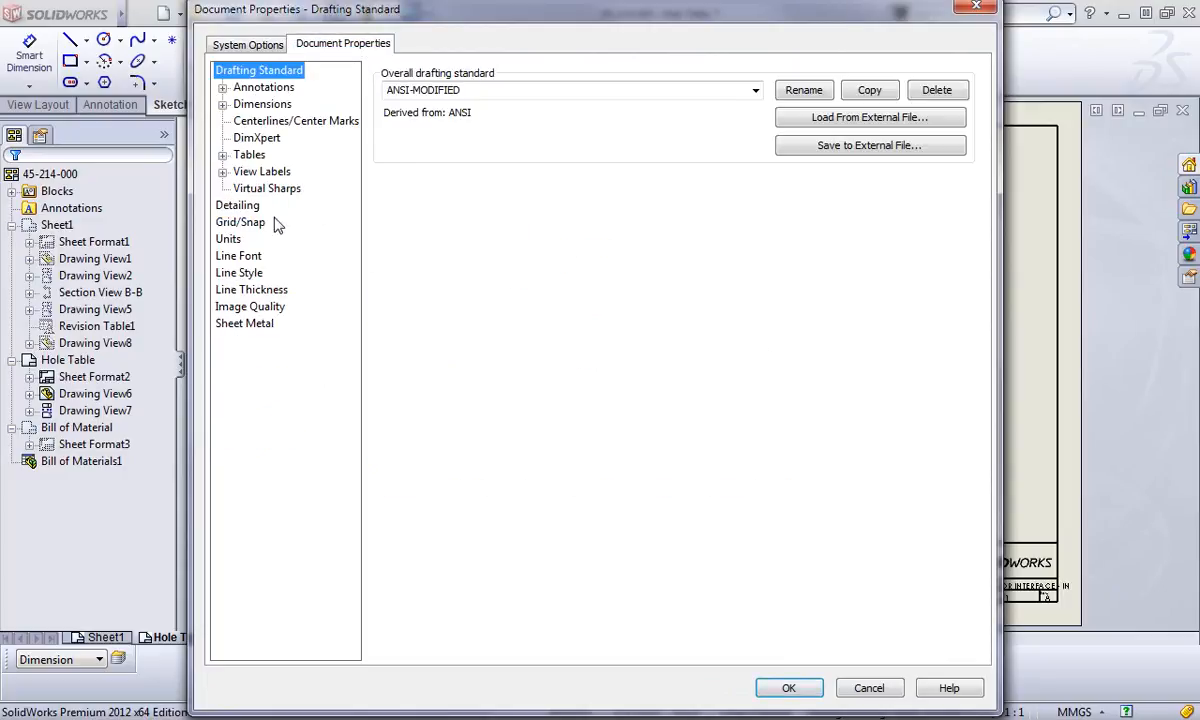
pyautogui.click(222, 104)
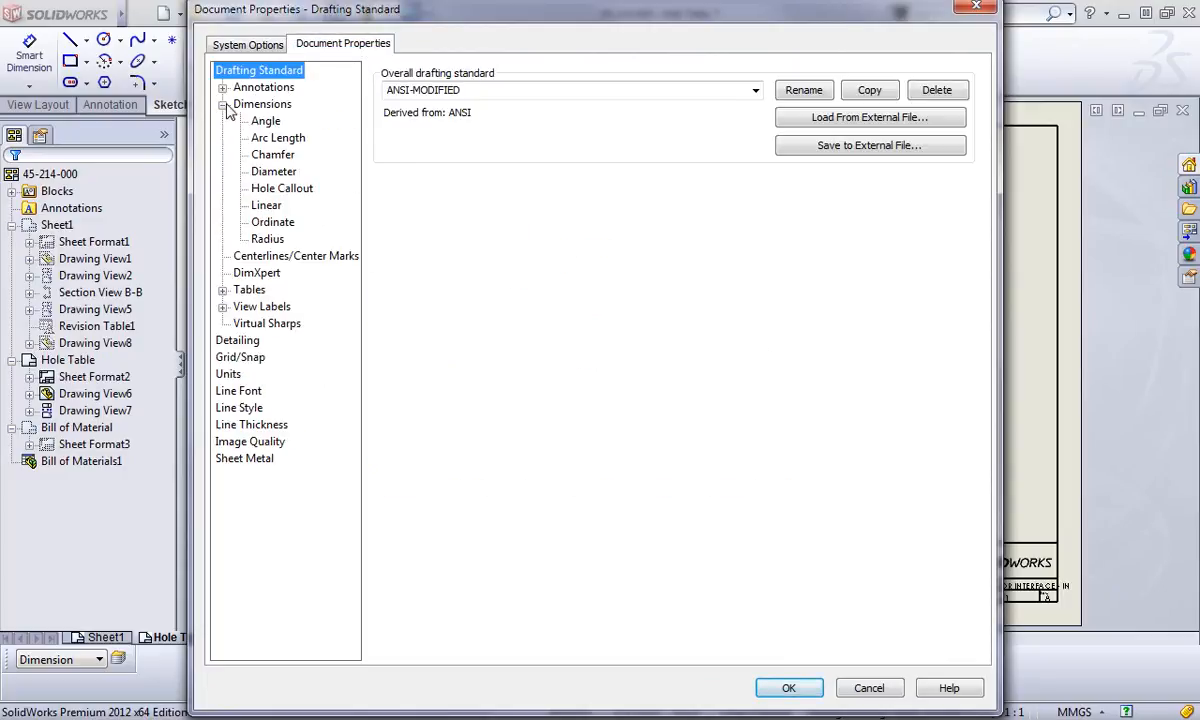
pyautogui.click(222, 307)
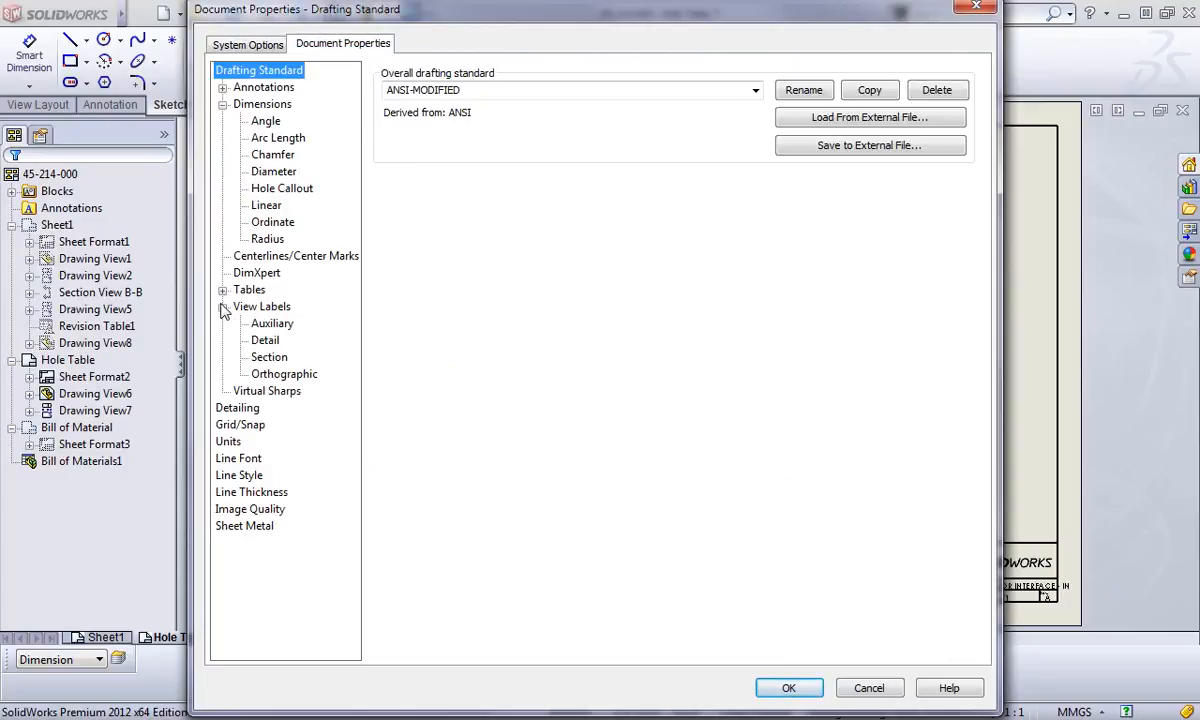
pyautogui.click(268, 357)
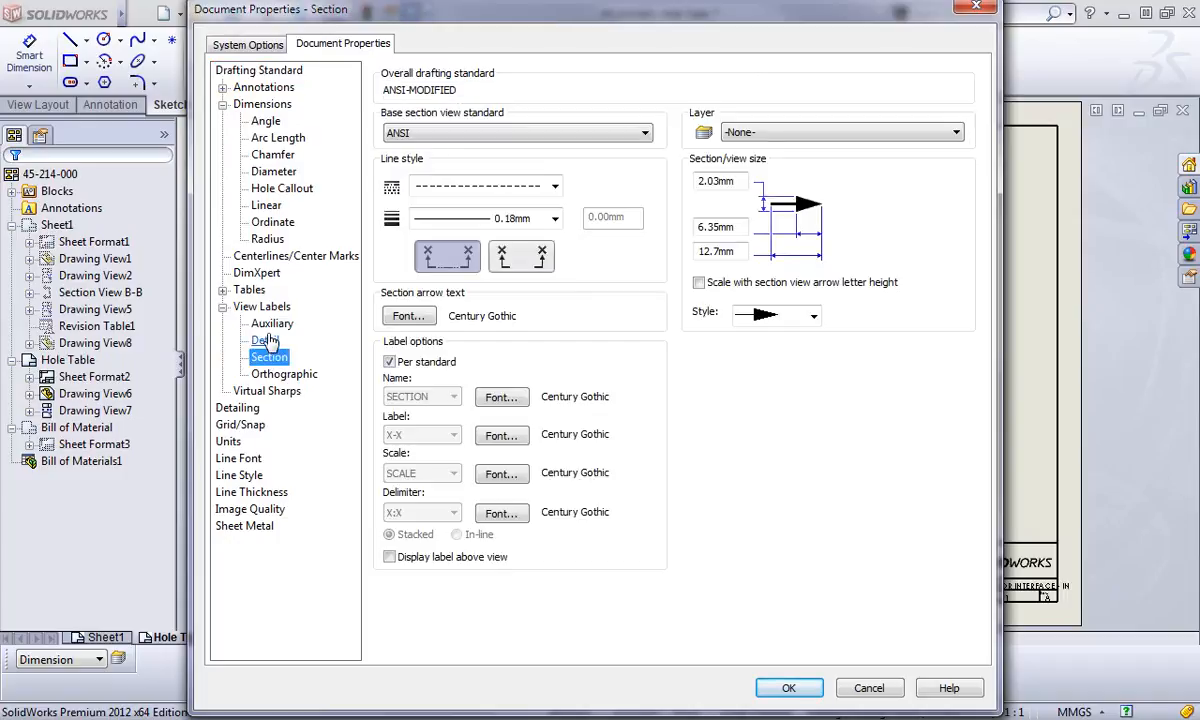
pyautogui.click(265, 340)
pyautogui.click(268, 356)
pyautogui.click(221, 88)
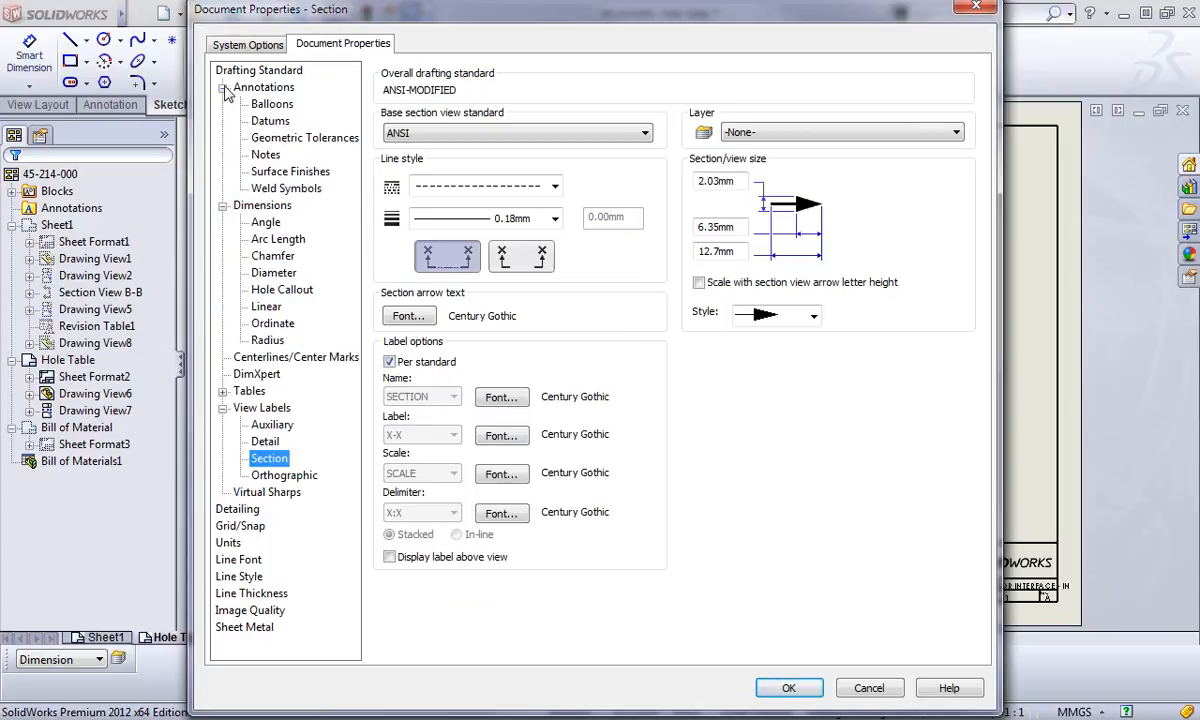
pyautogui.click(274, 427)
pyautogui.click(272, 443)
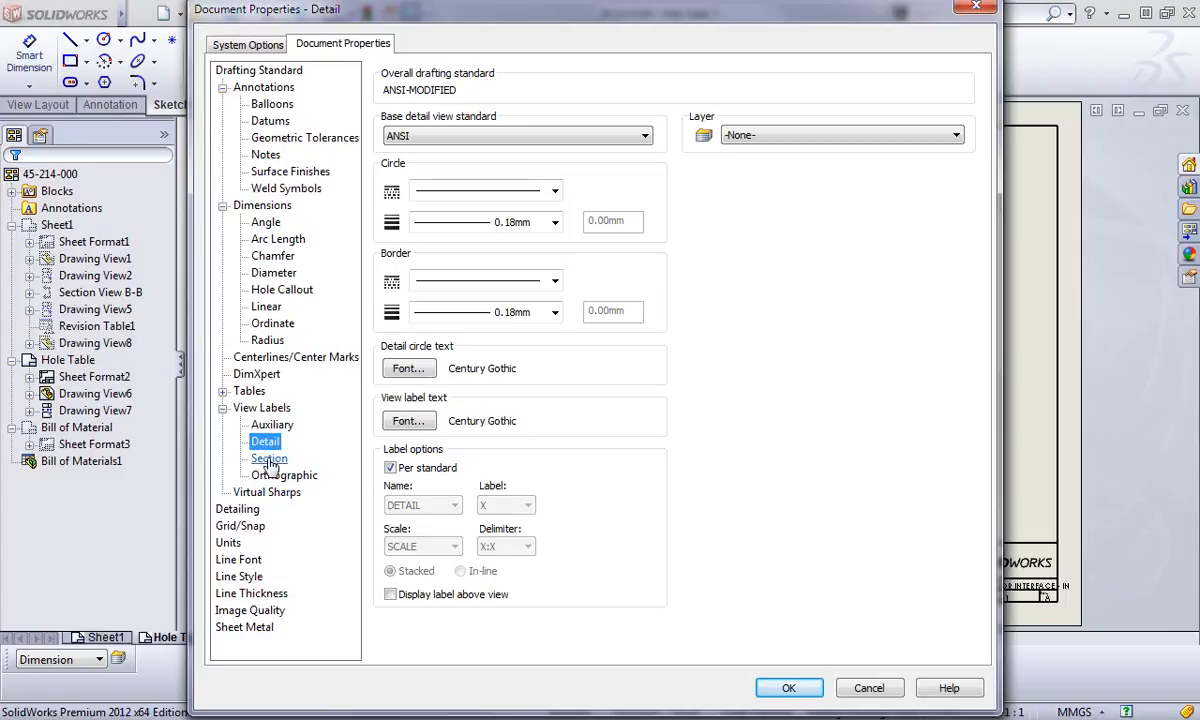
pyautogui.click(269, 457)
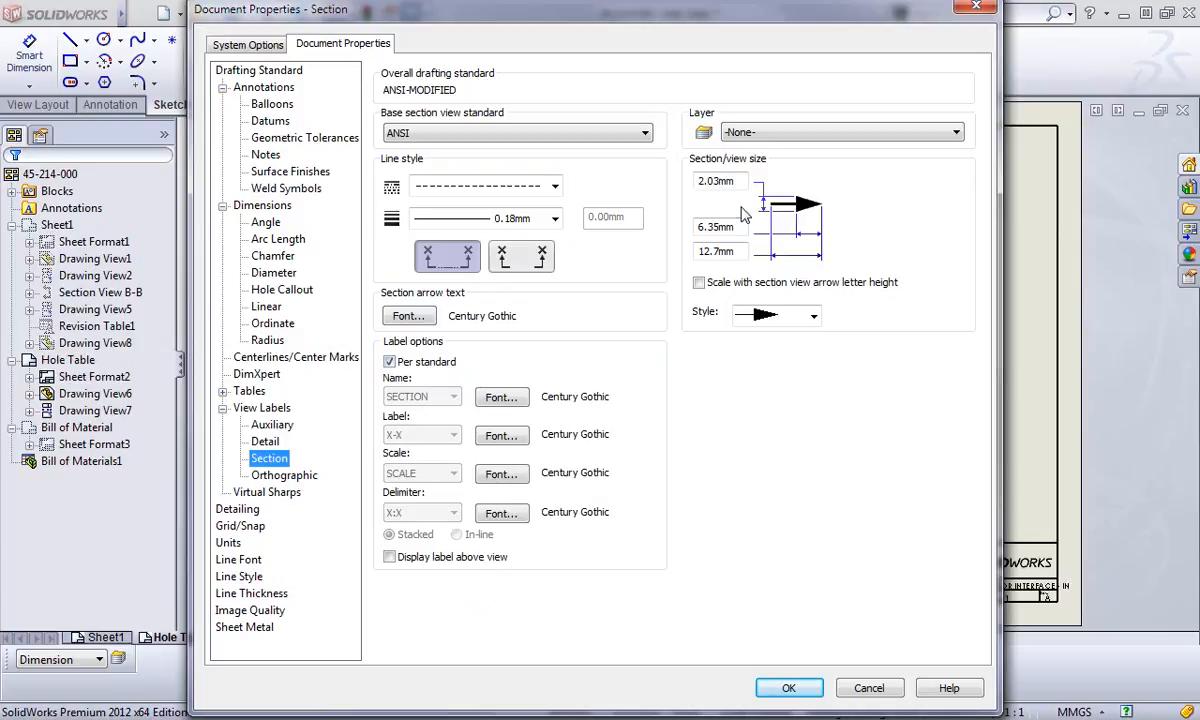
pyautogui.click(866, 688)
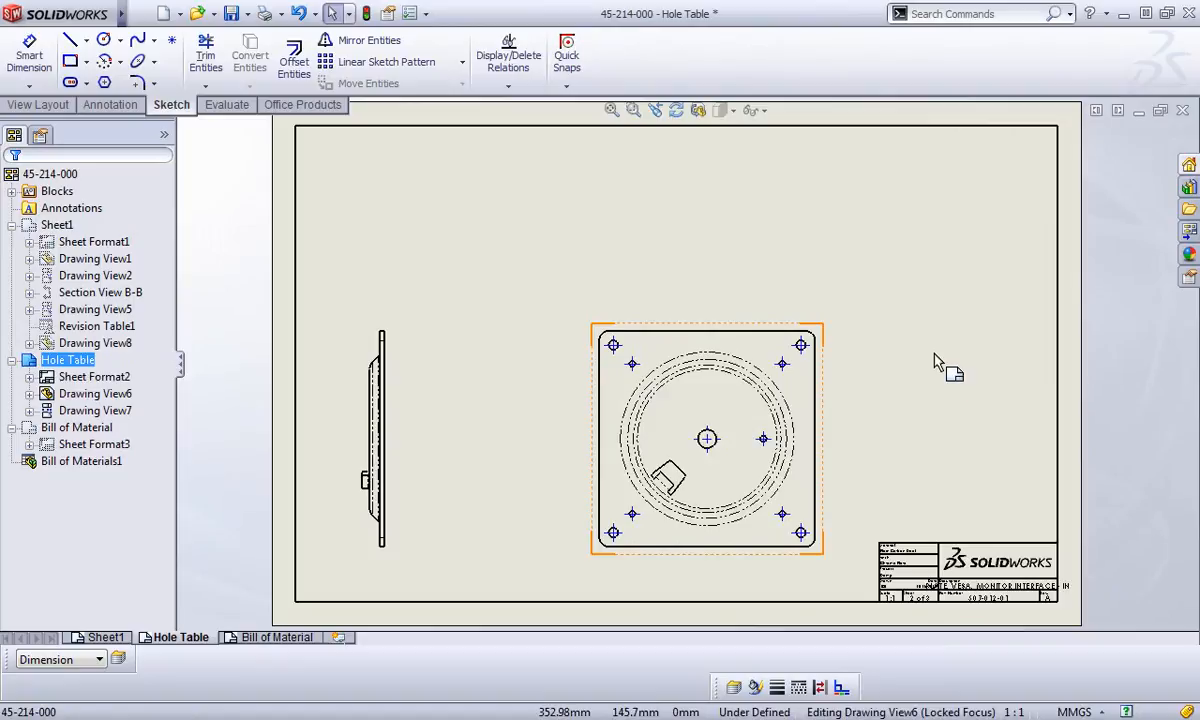